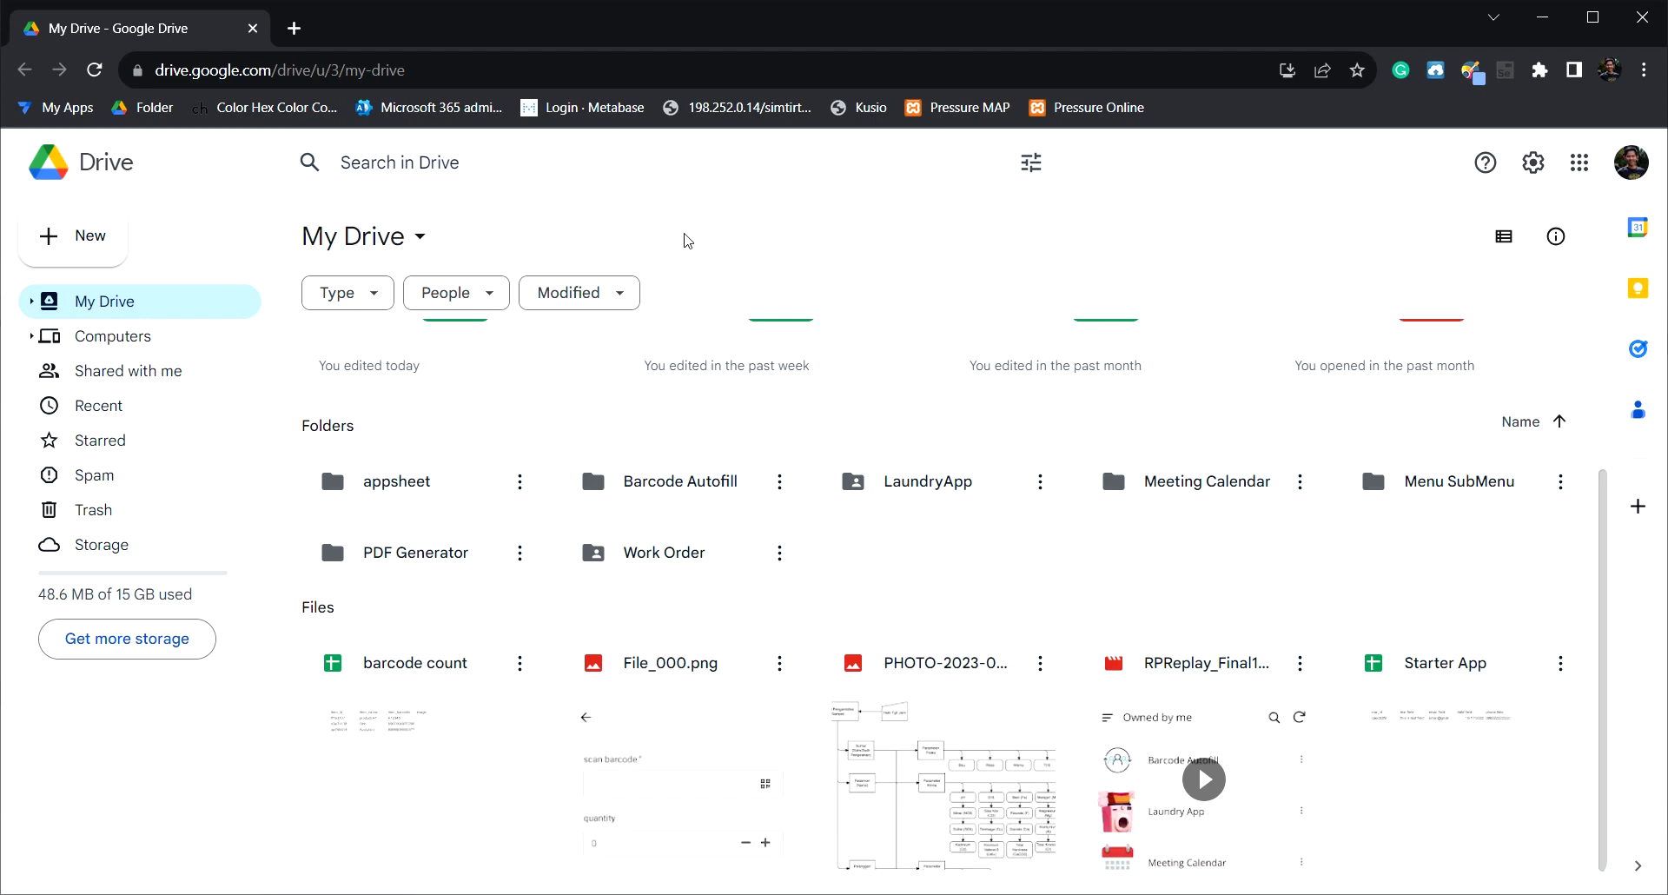
Create a new My Drive folder named 'Counting Item with Barcode'.
{"action": "left_click", "coordinate": [421, 241]}
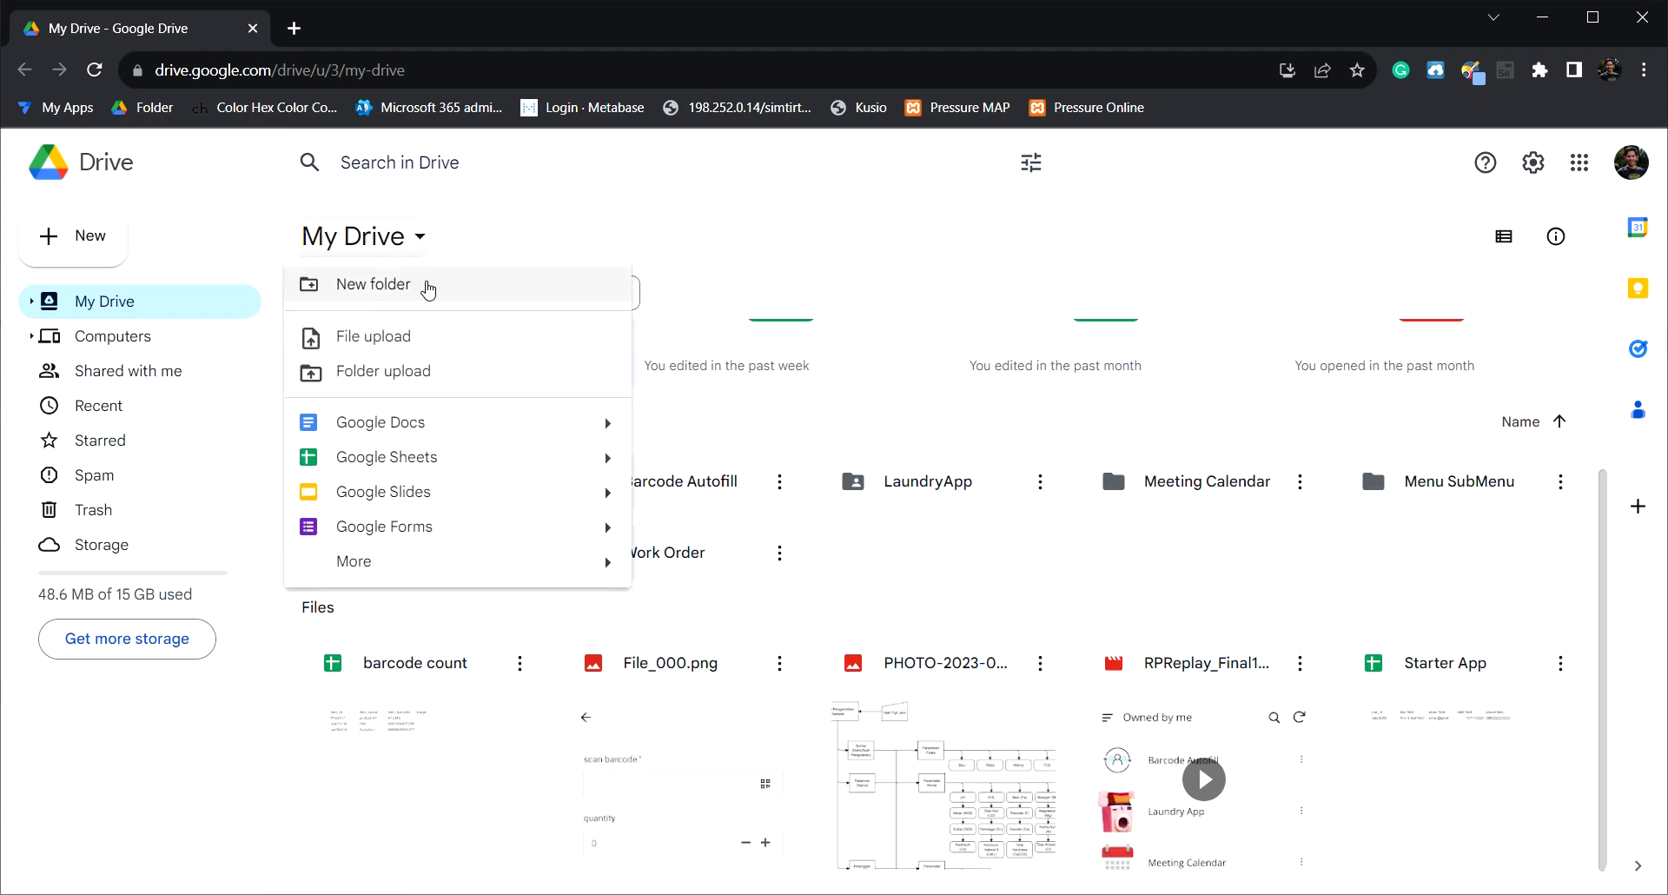
{"action": "left_click", "coordinate": [427, 284]}
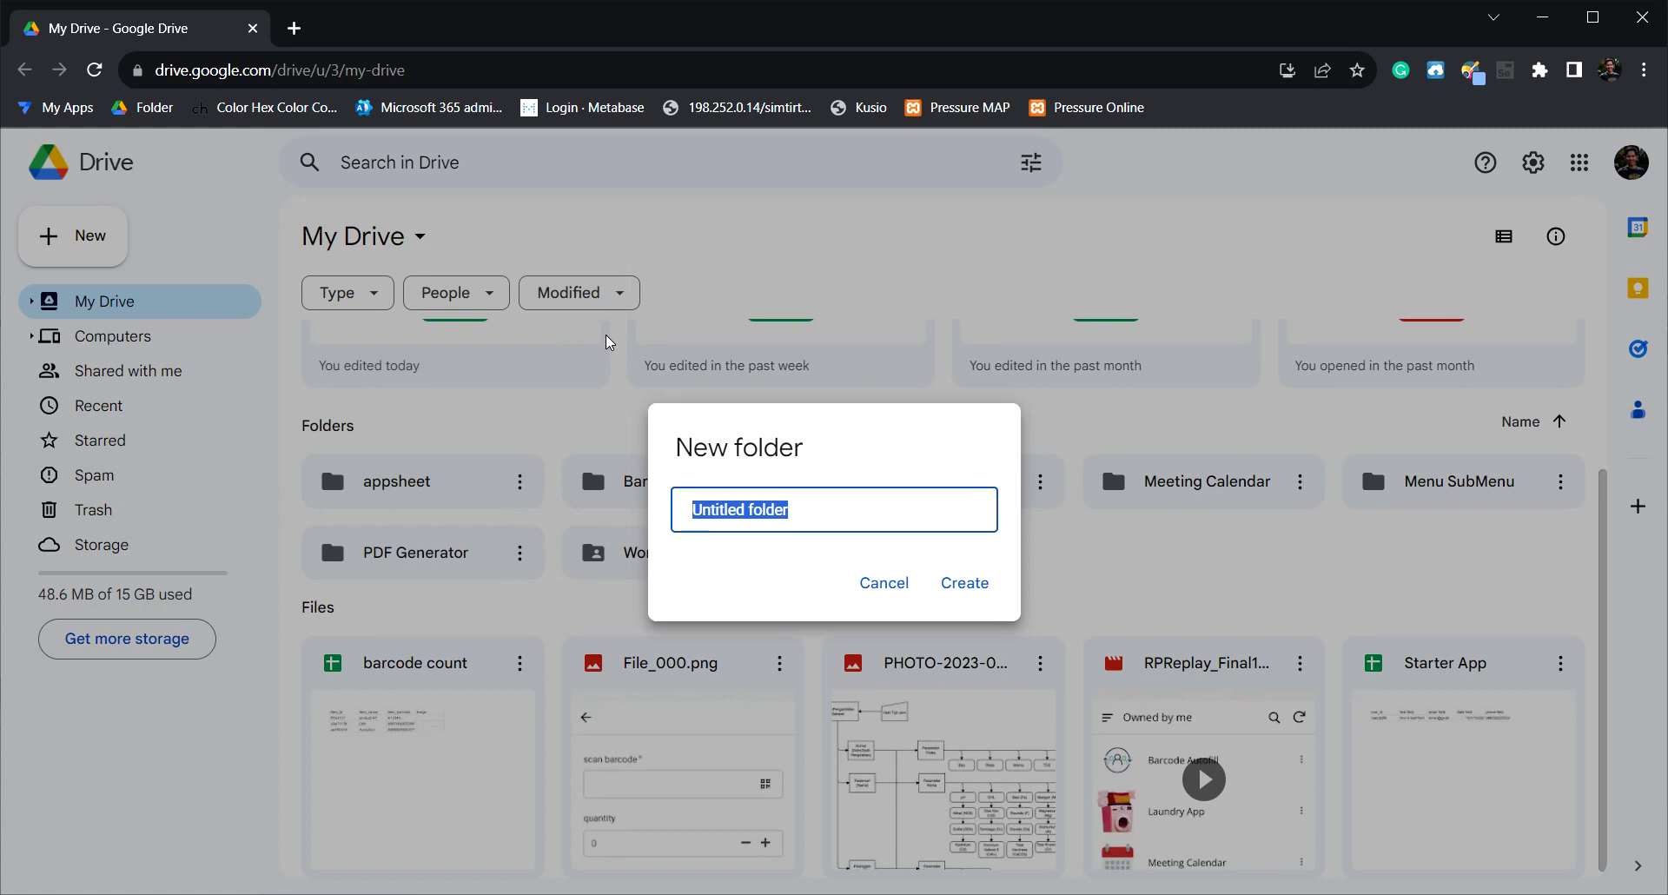
{"action": "type", "text": "Counting I"}
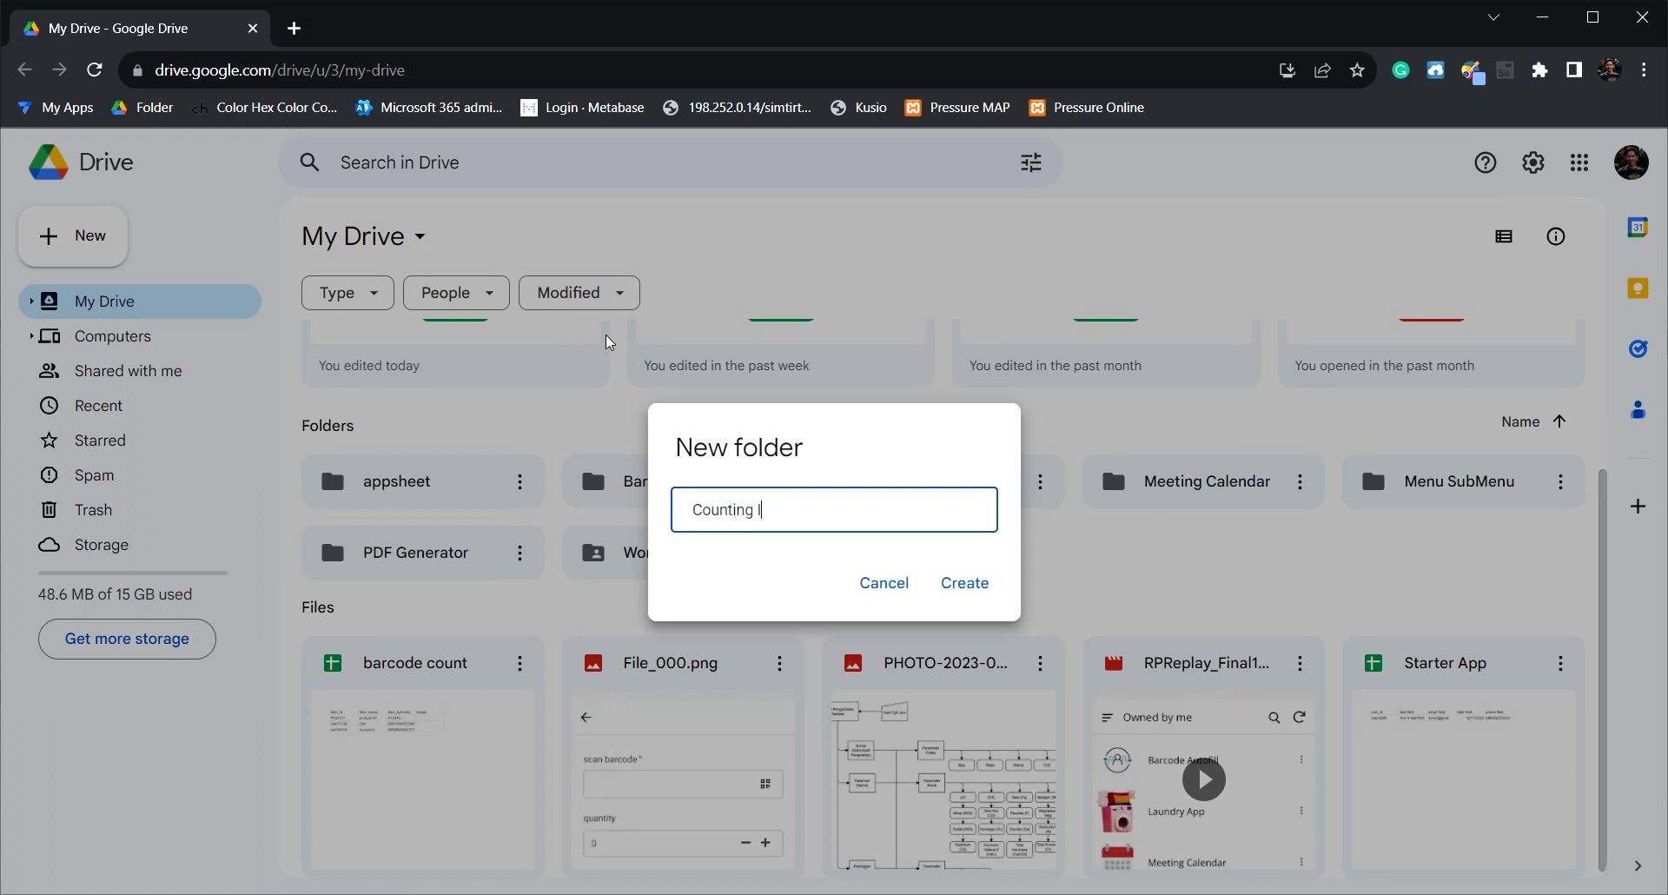
{"action": "type", "text": "tem"}
{"action": "type", "text": "h Barcode"}
{"action": "left_click", "coordinate": [943, 591]}
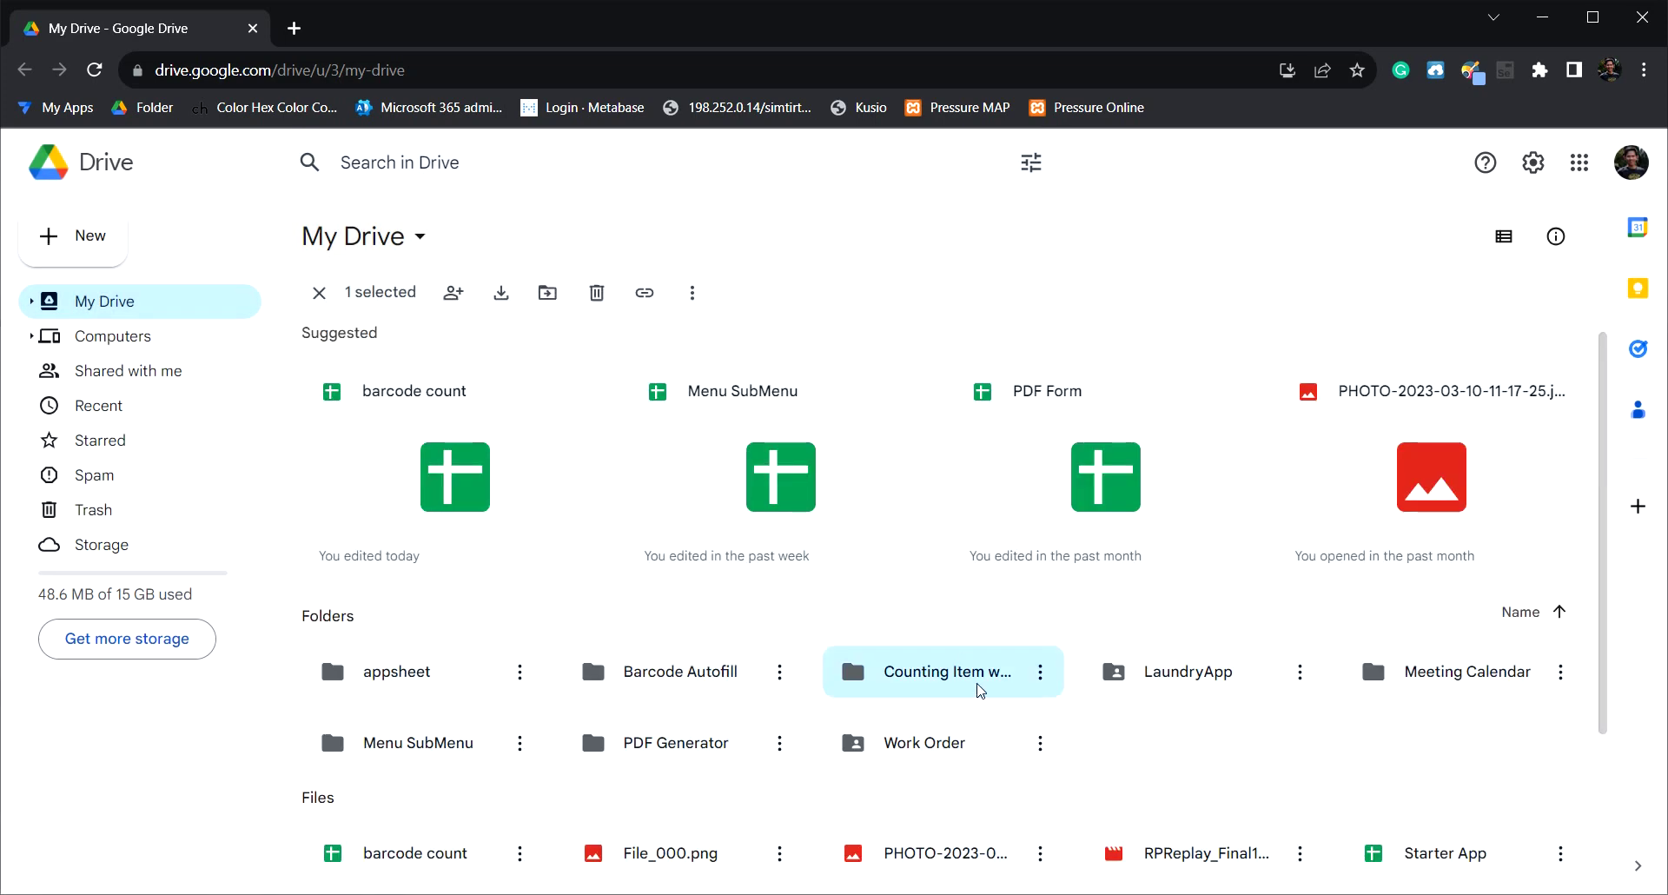
Inside the Counting Item with Barcode folder, create a blank Google Sheets spreadsheet.
{"action": "double_click", "coordinate": [979, 690]}
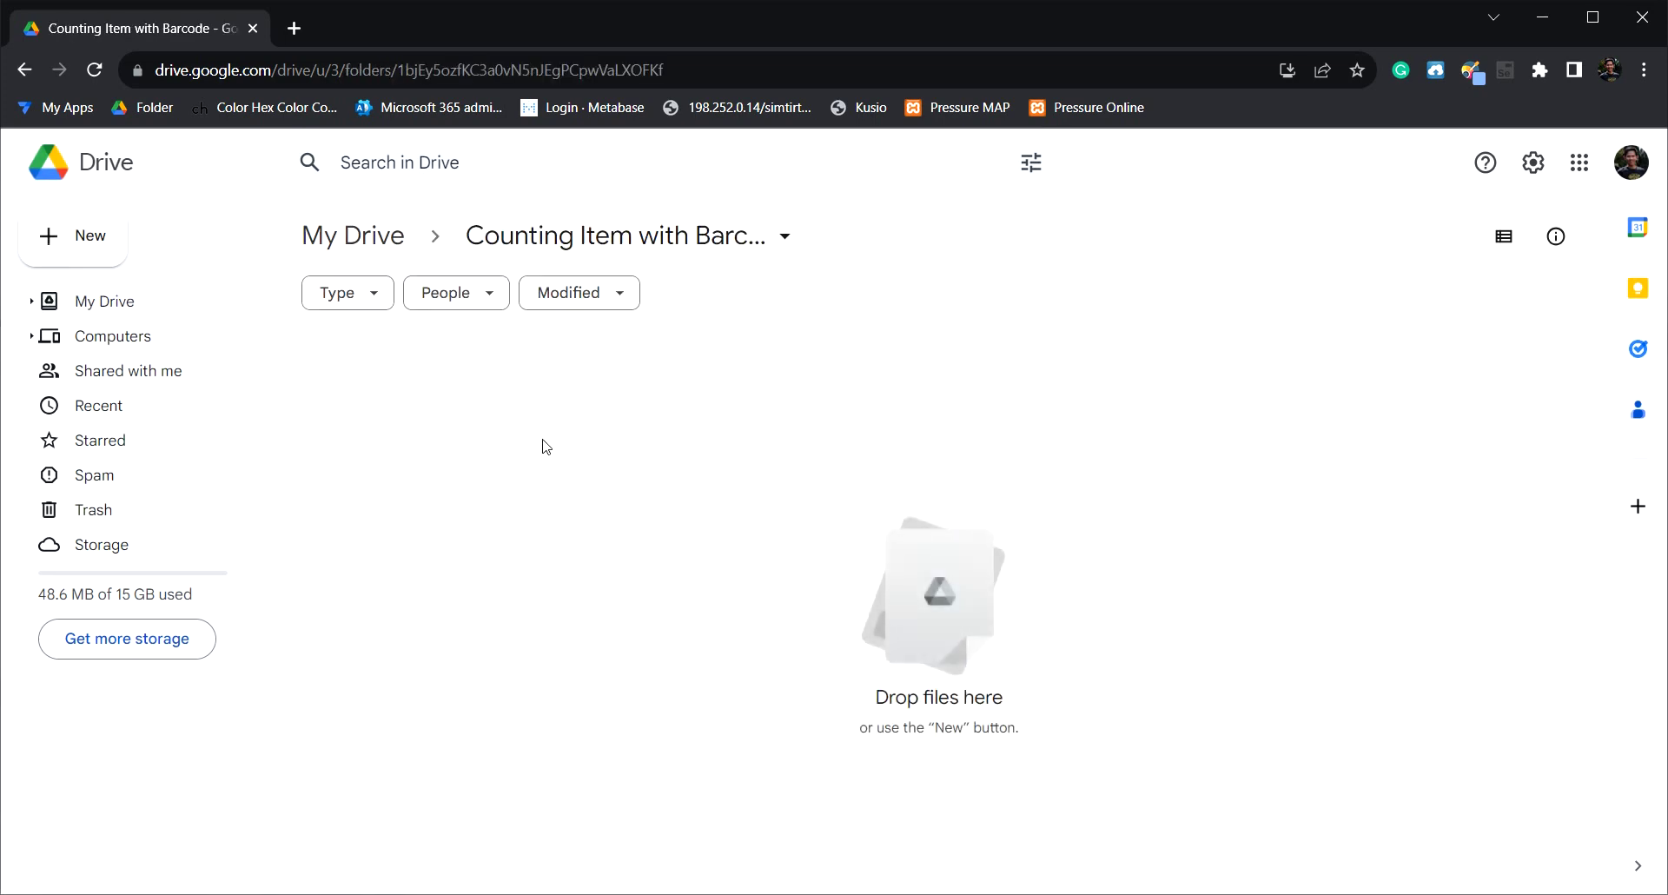
{"action": "left_click", "coordinate": [70, 244]}
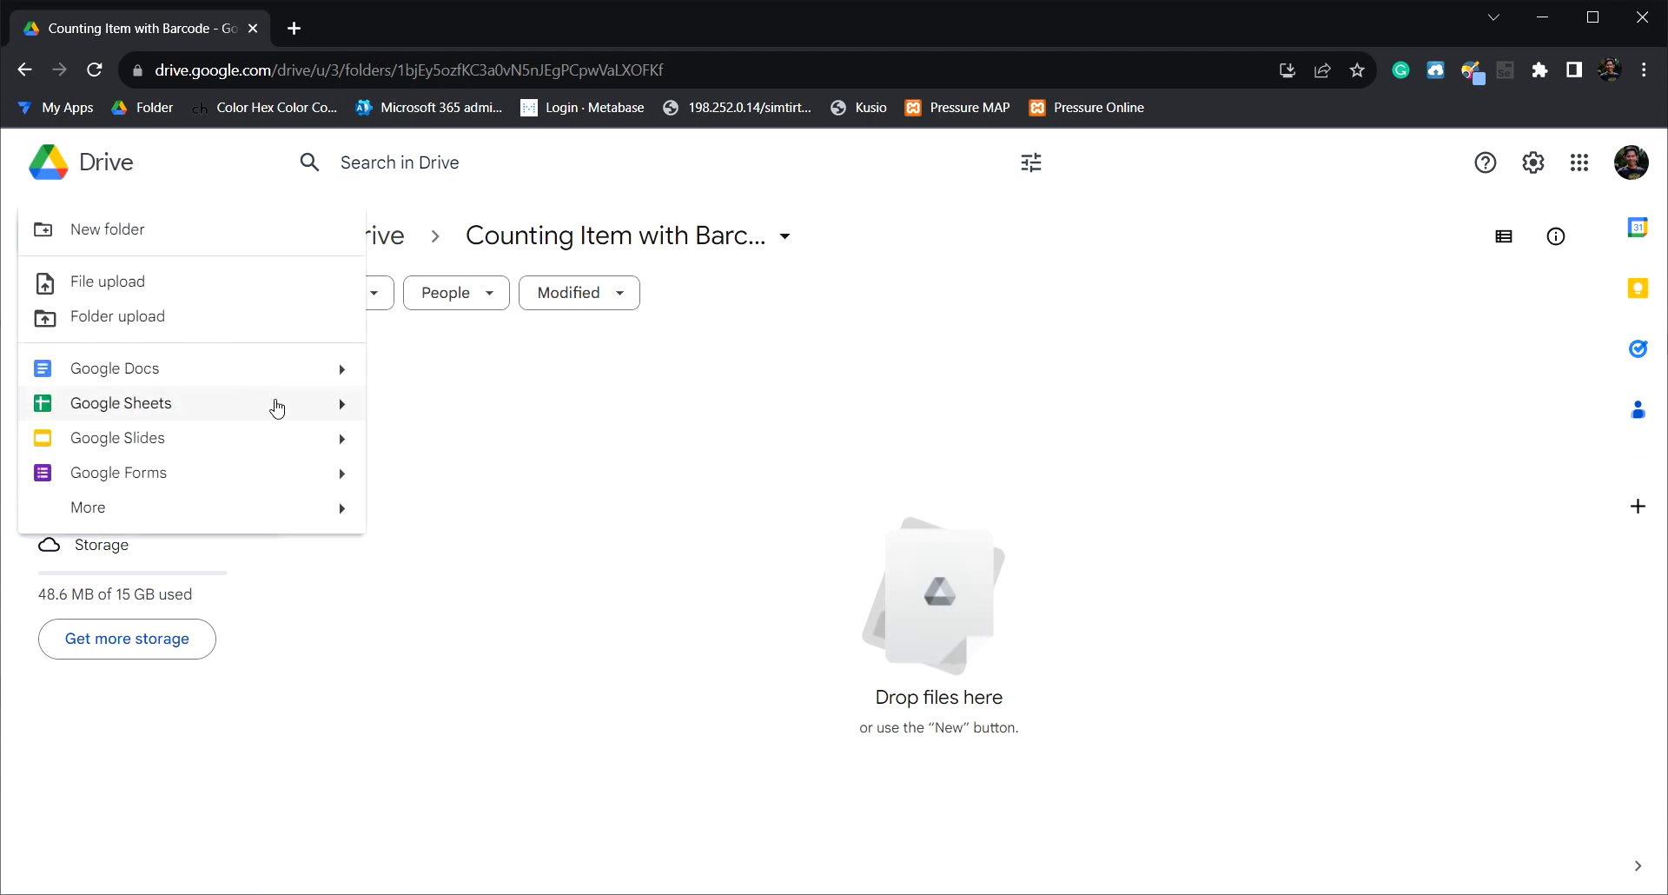
{"action": "mouse_move", "coordinate": [335, 417]}
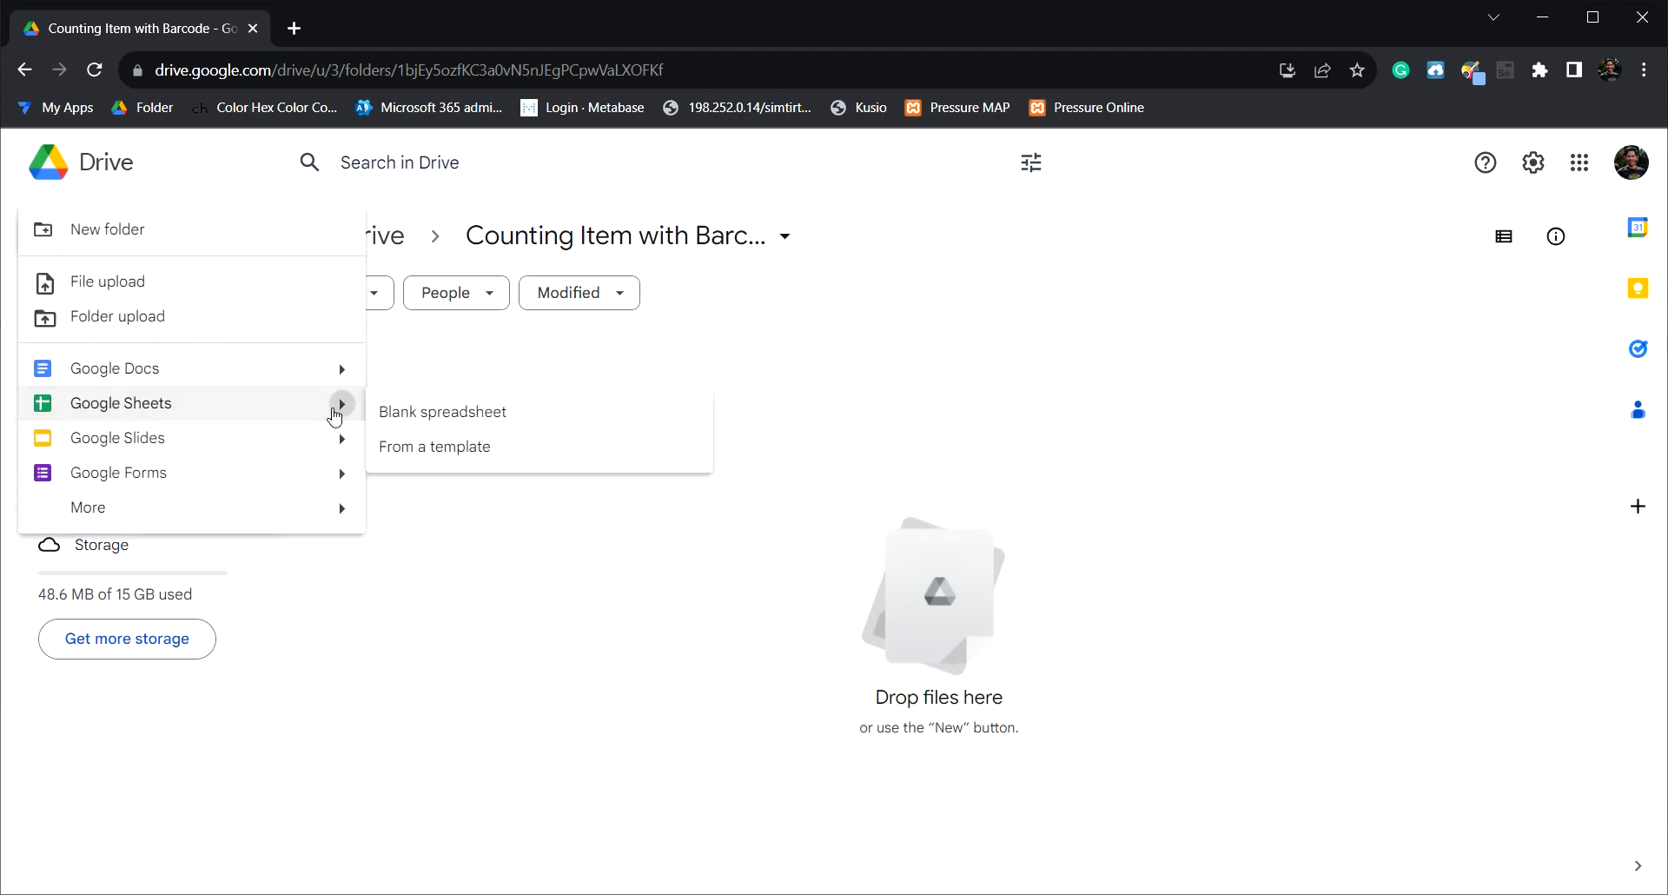
{"action": "left_click", "coordinate": [439, 423]}
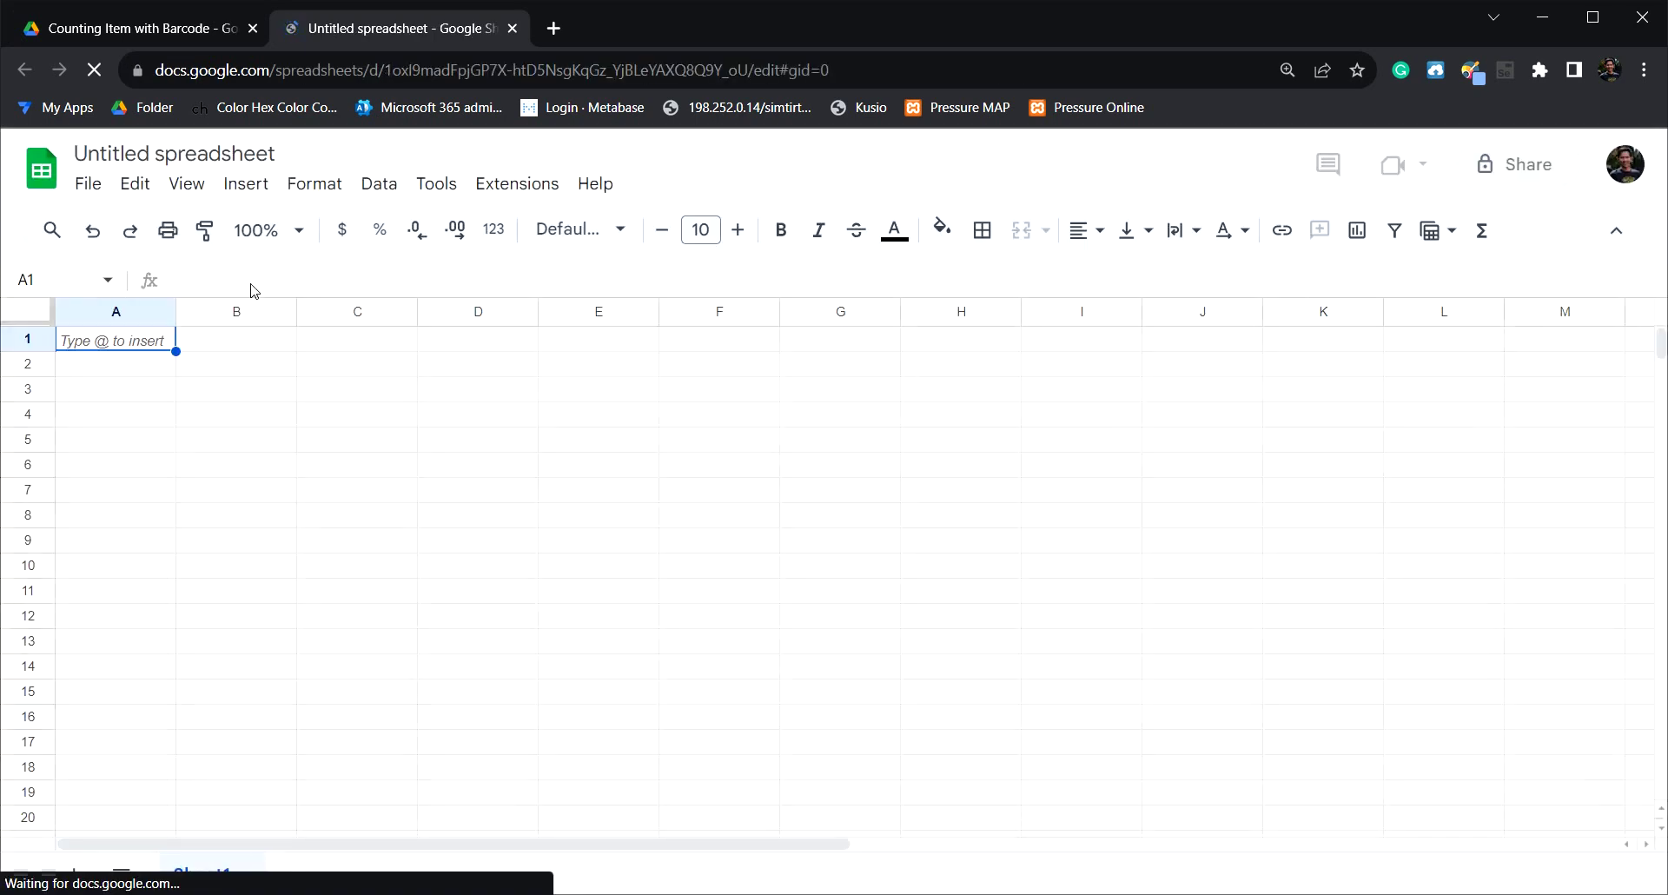
Title the untitled spreadsheet 'Counting Barcode'.
{"action": "left_click", "coordinate": [217, 155]}
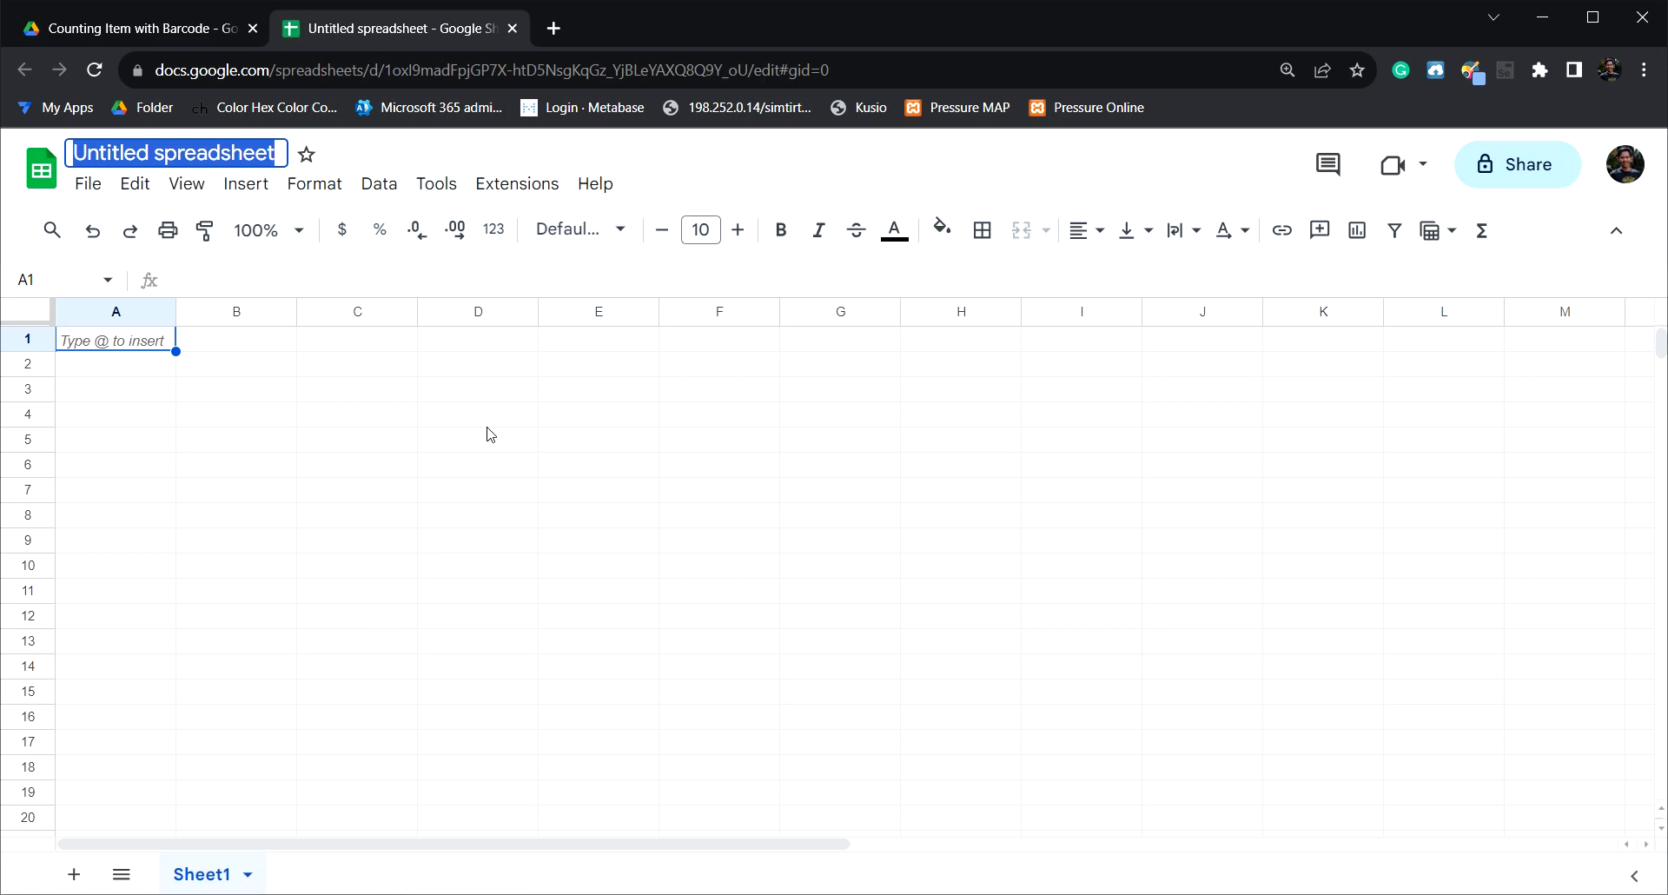
{"action": "type", "text": "Co"}
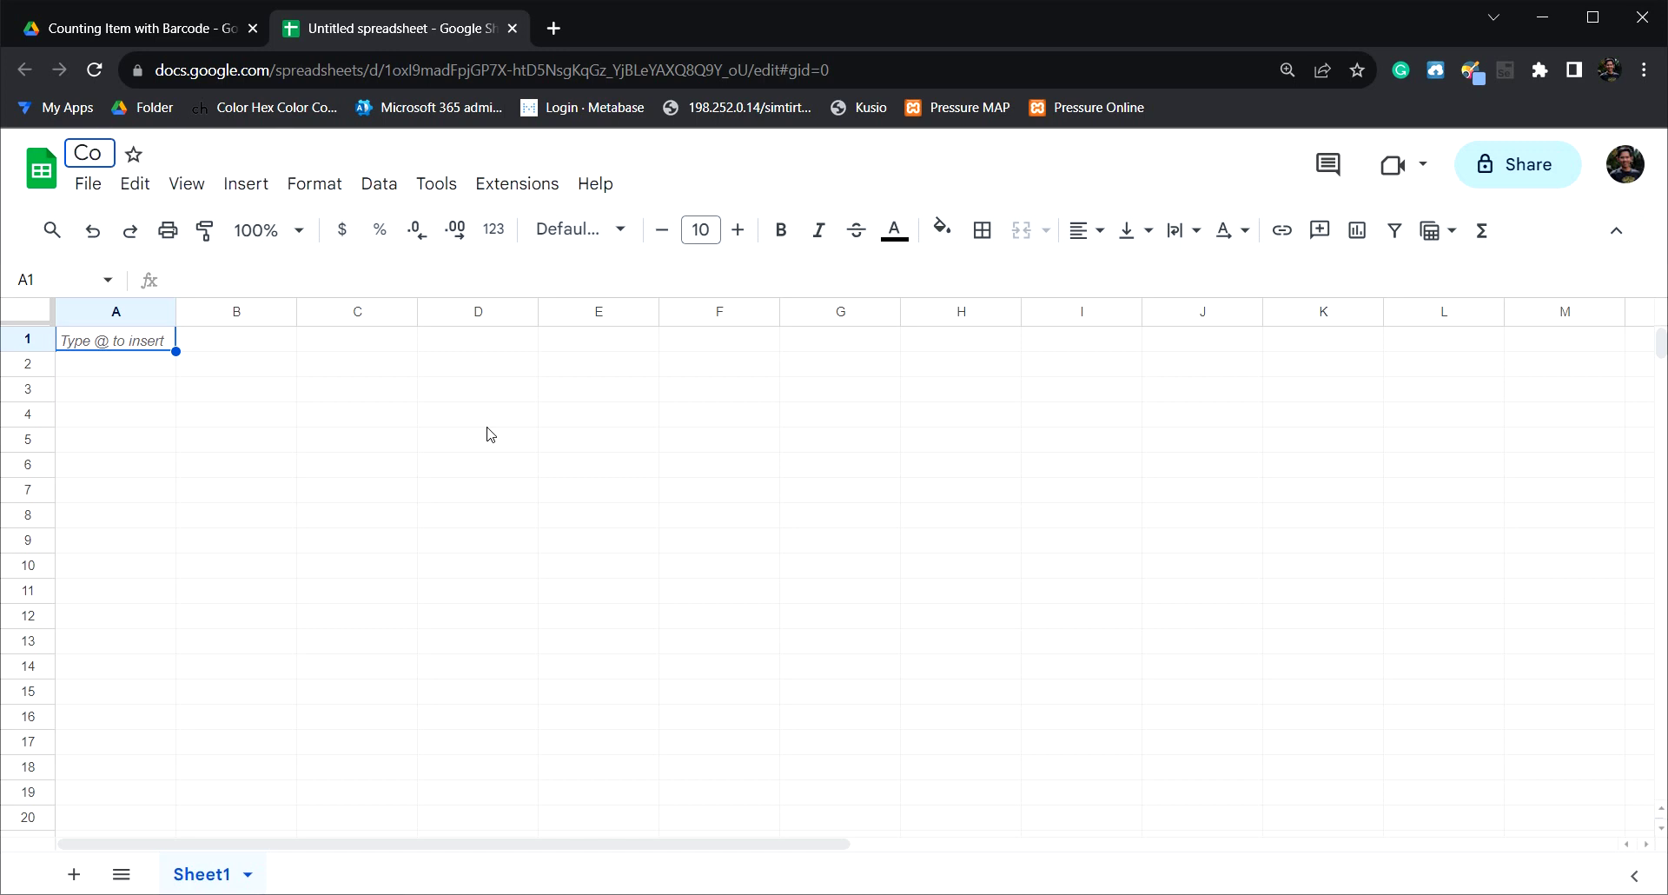
{"action": "type", "text": "unting Barcode"}
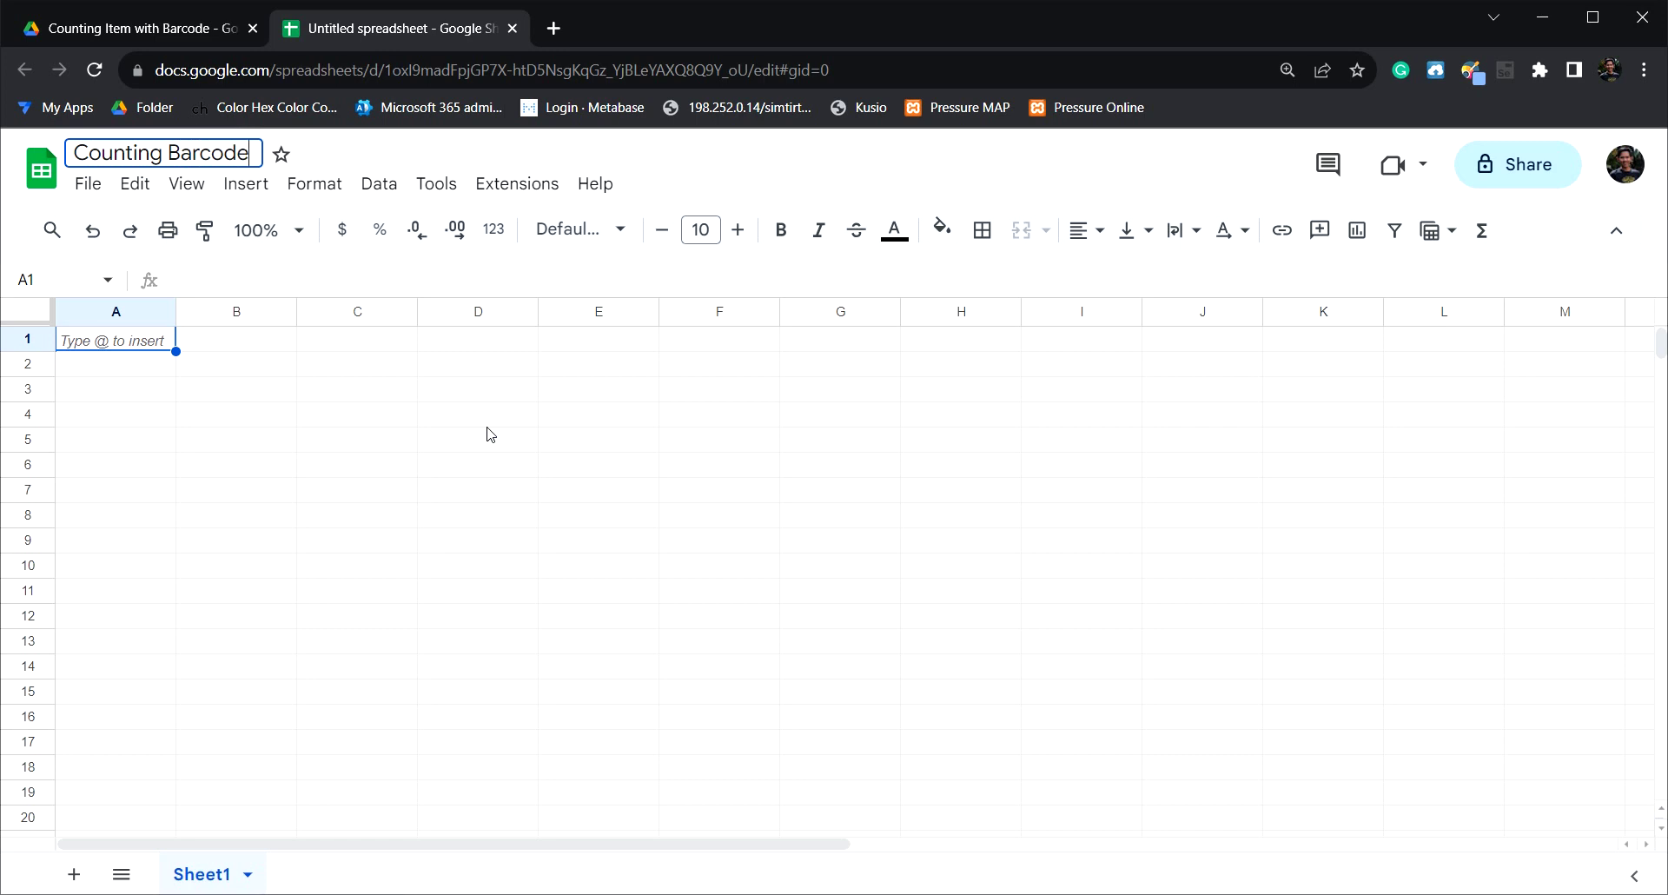
{"action": "left_click", "coordinate": [492, 447]}
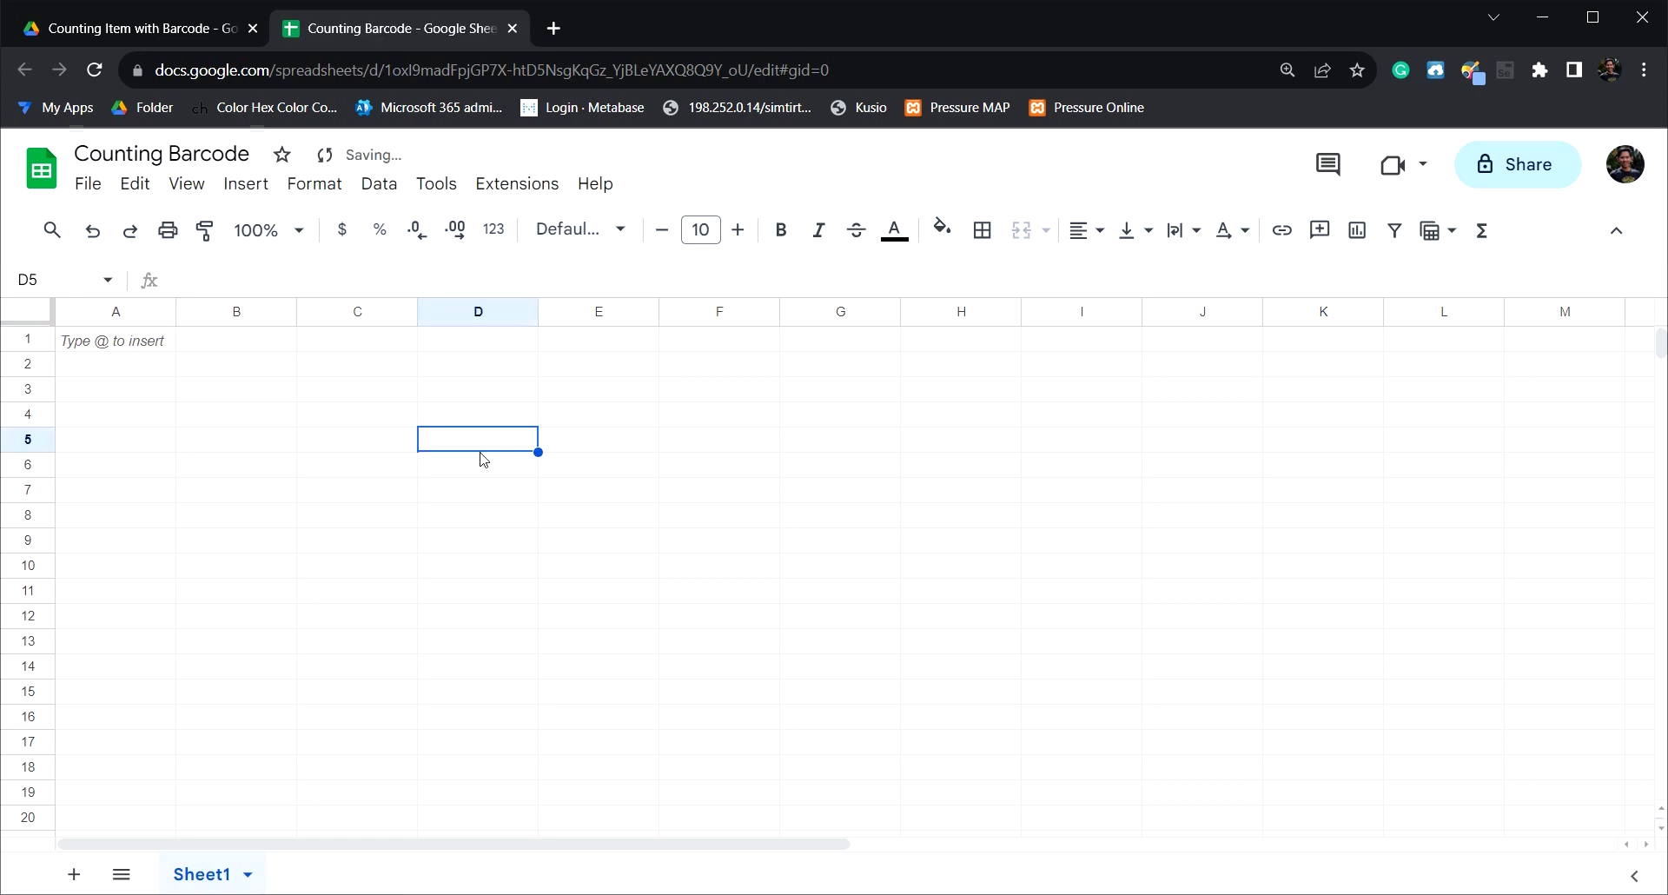
Rename the Sheet1 tab to ITEMS.
{"action": "double_click", "coordinate": [182, 866]}
{"action": "type", "text": "I"}
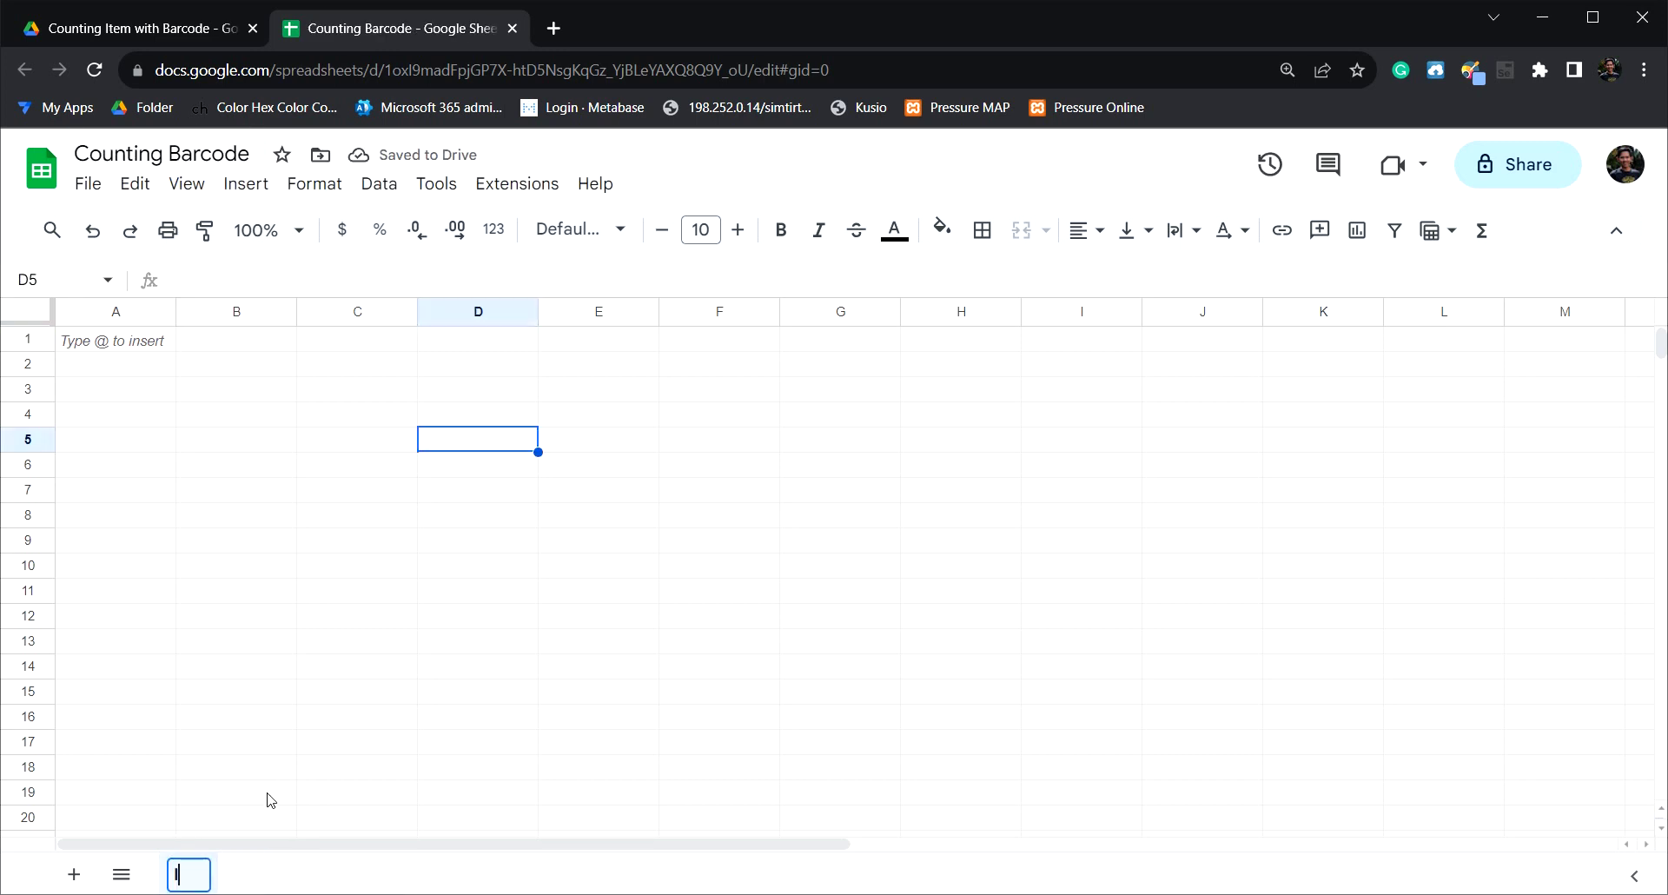
{"action": "type", "text": "TEMS"}
{"action": "left_click", "coordinate": [269, 799]}
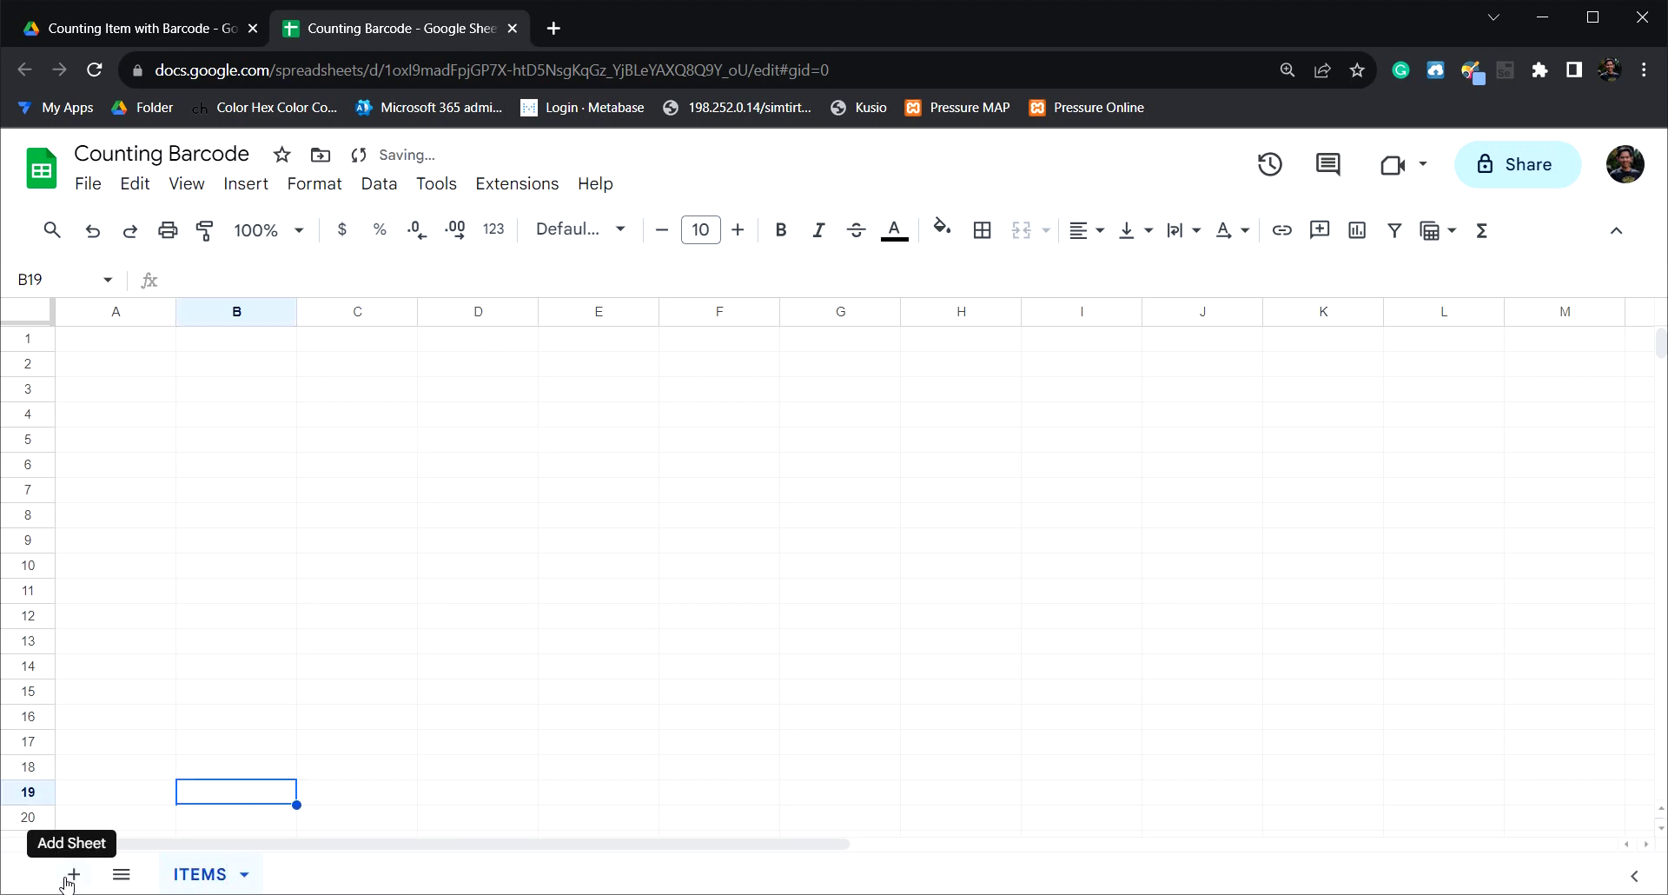
Enter the headers item_id, item_name and item_barcode in cells A1:C1 of ITEMS.
{"action": "key", "text": "ctrl+Home"}
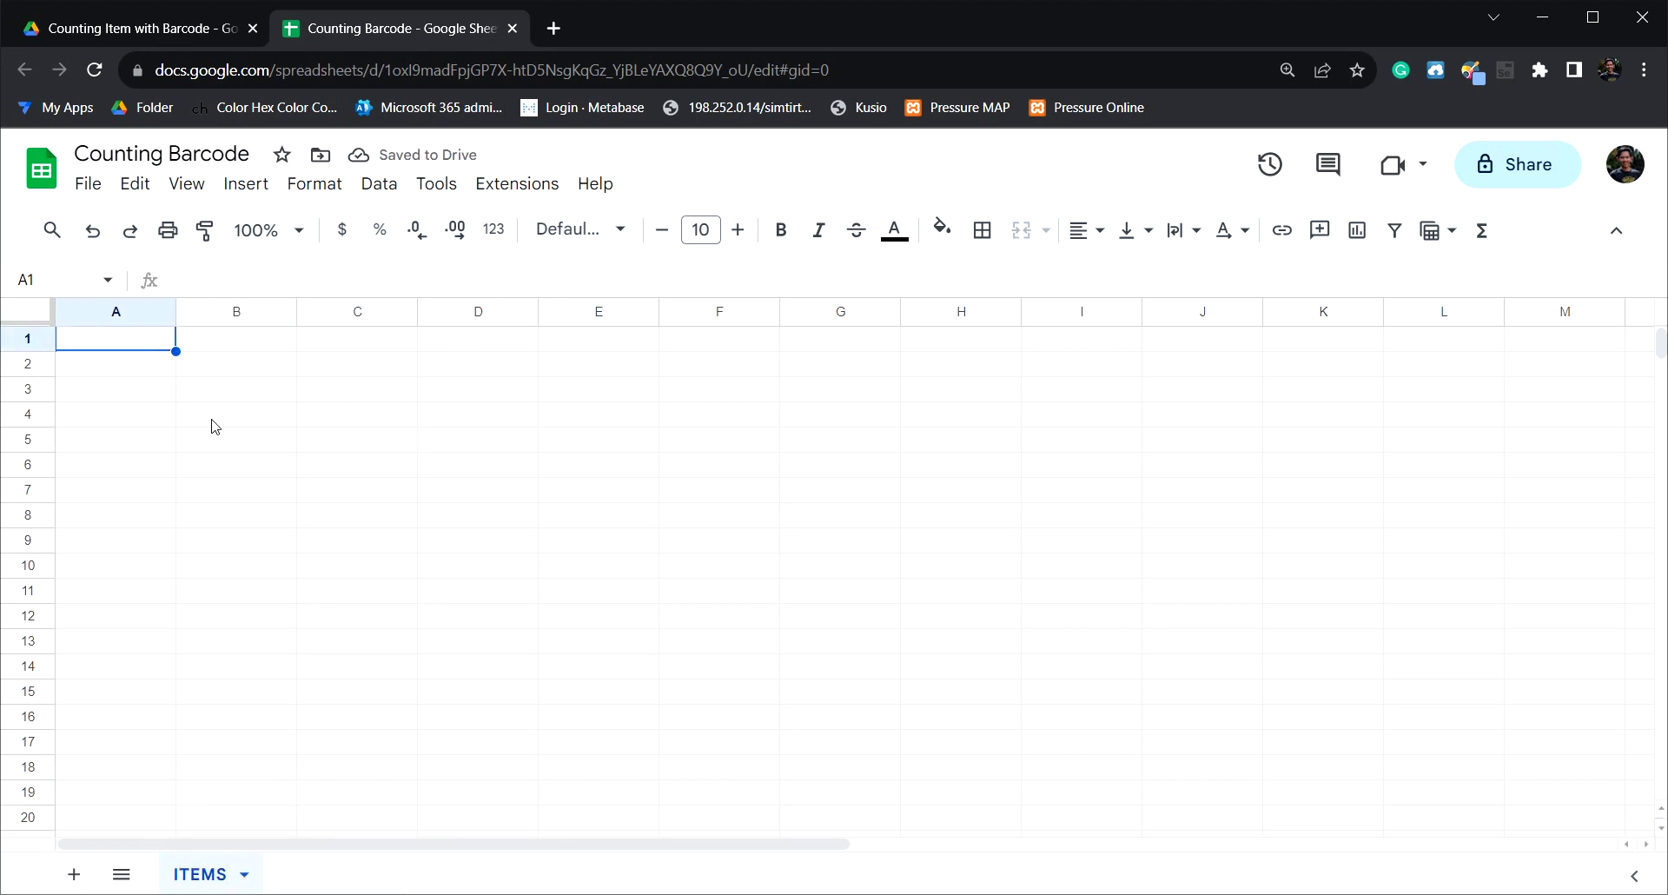
{"action": "type", "text": "item"}
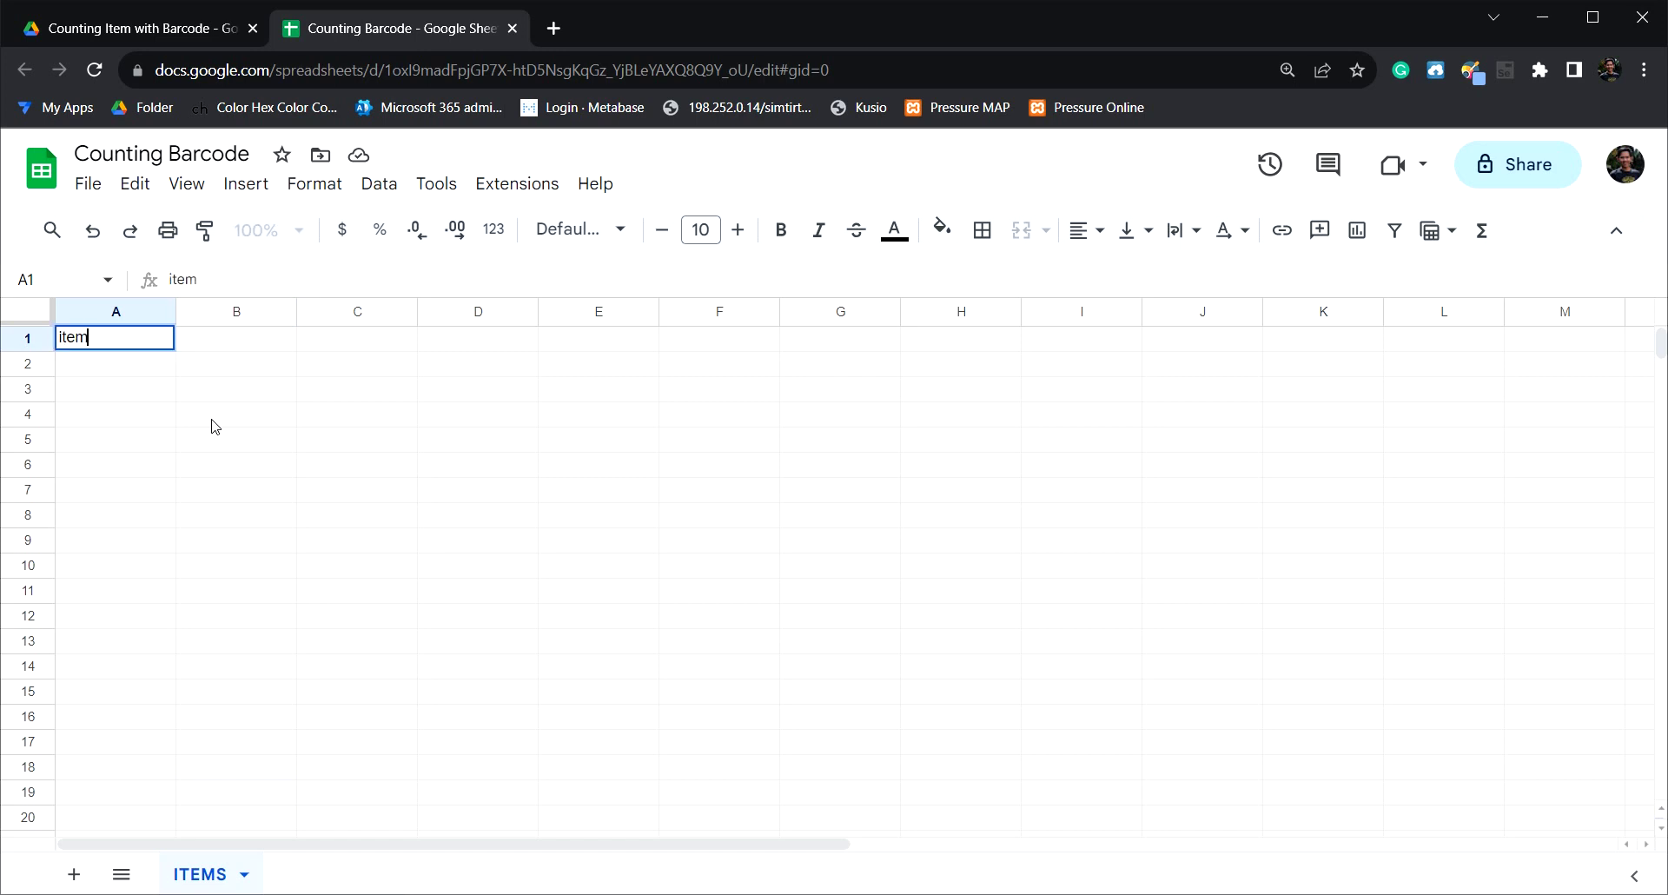
{"action": "type", "text": "_id"}
{"action": "key", "text": "Tab"}
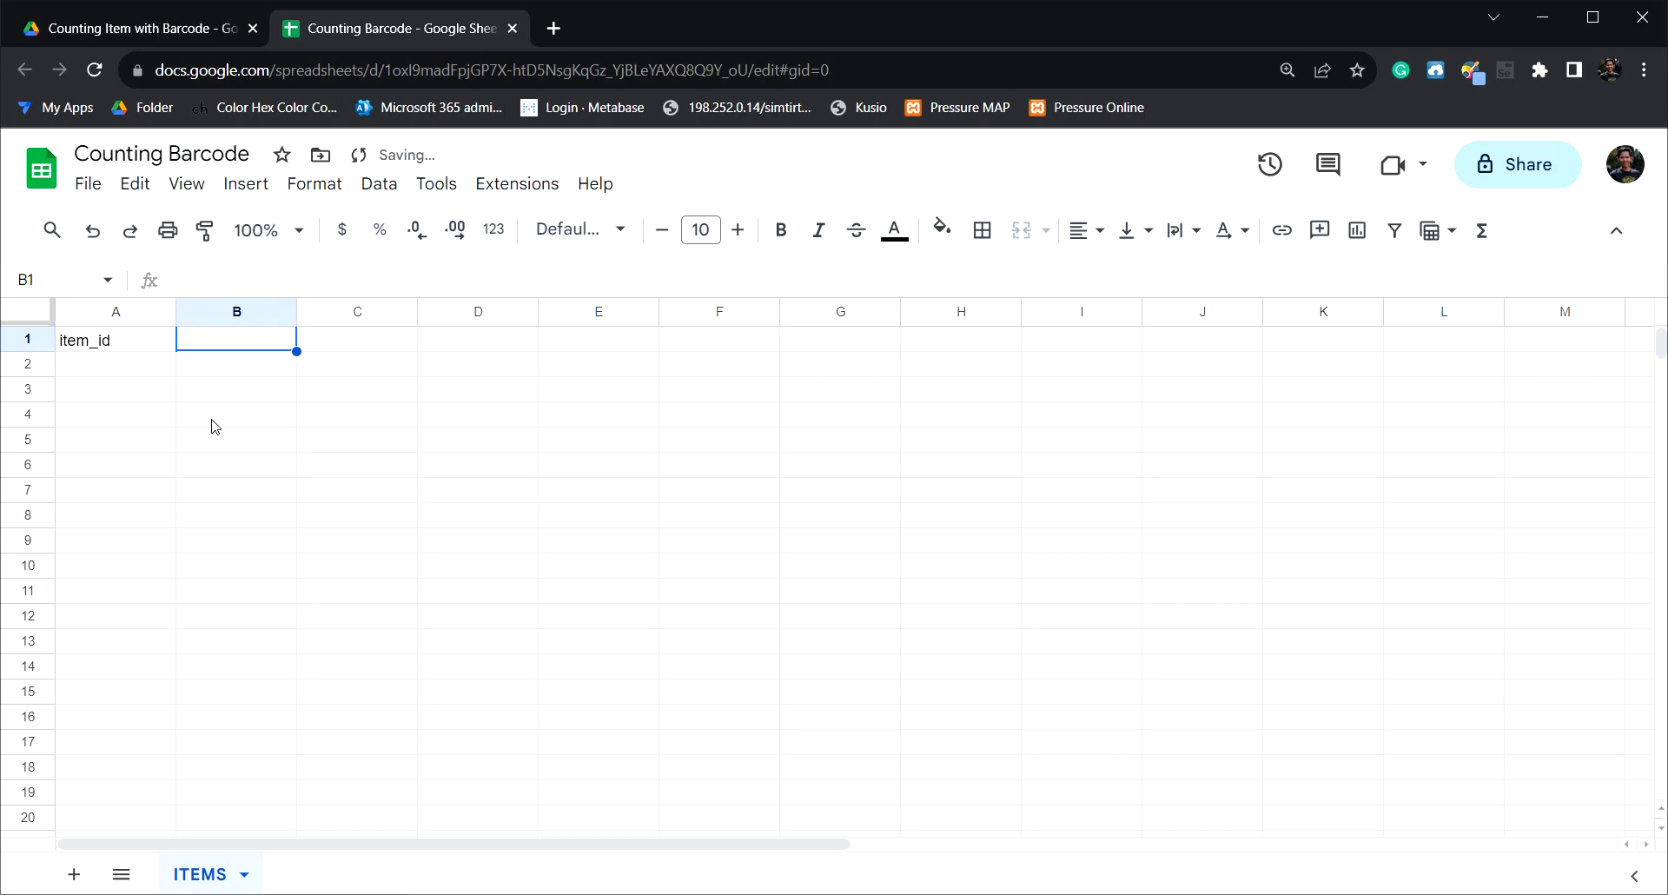
{"action": "type", "text": "item"}
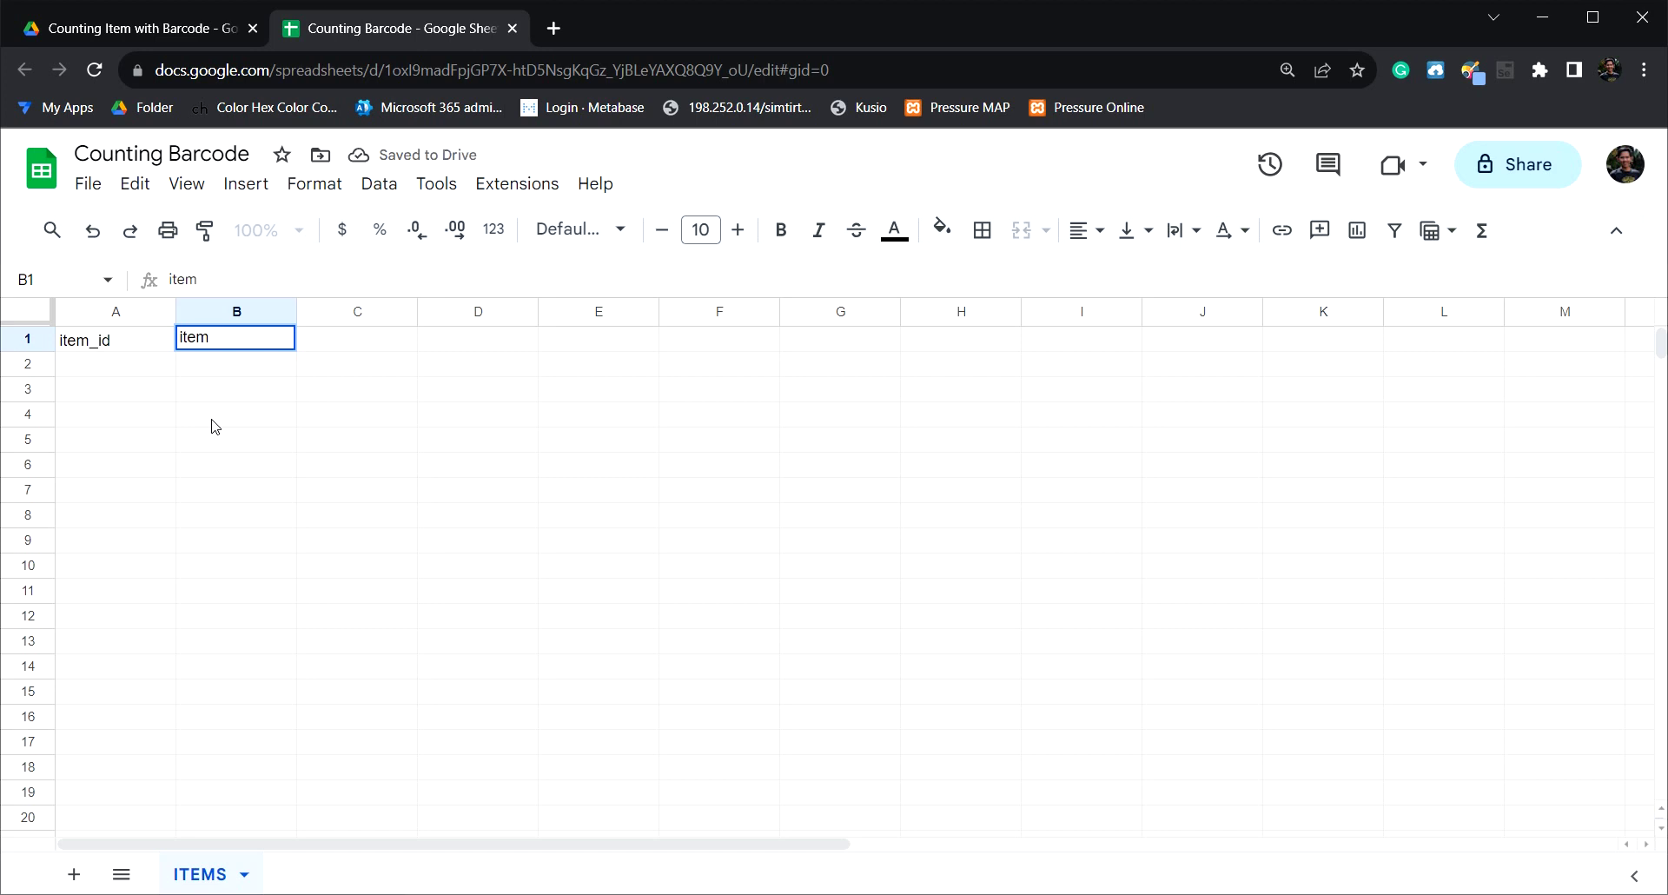
{"action": "type", "text": "_name"}
{"action": "key", "text": "Tab"}
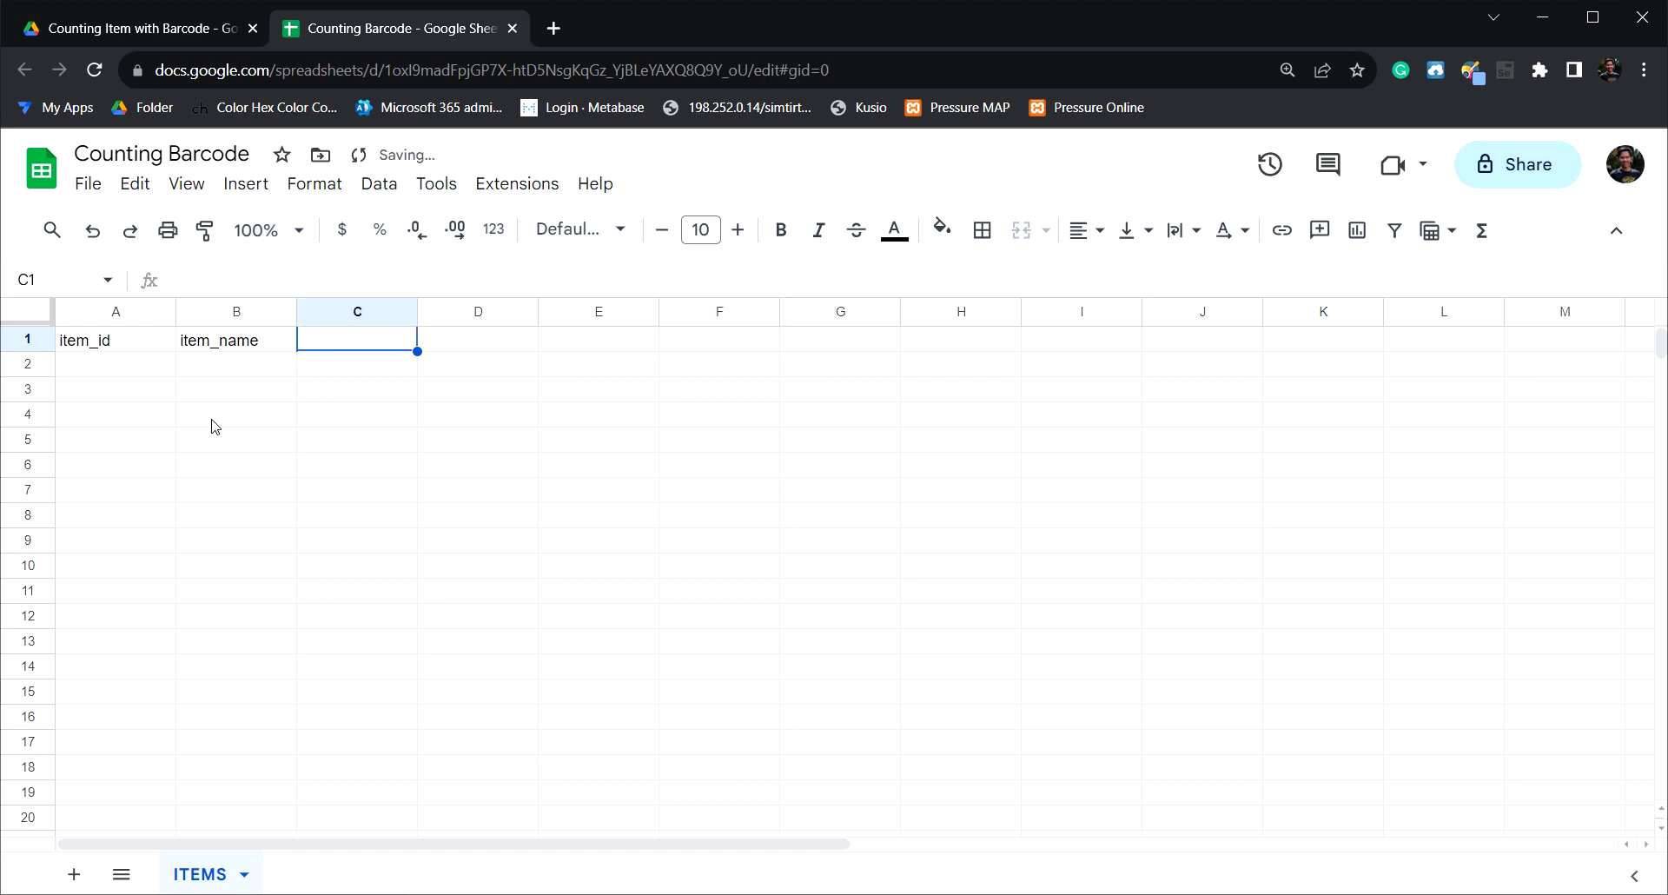
{"action": "type", "text": "item_b"}
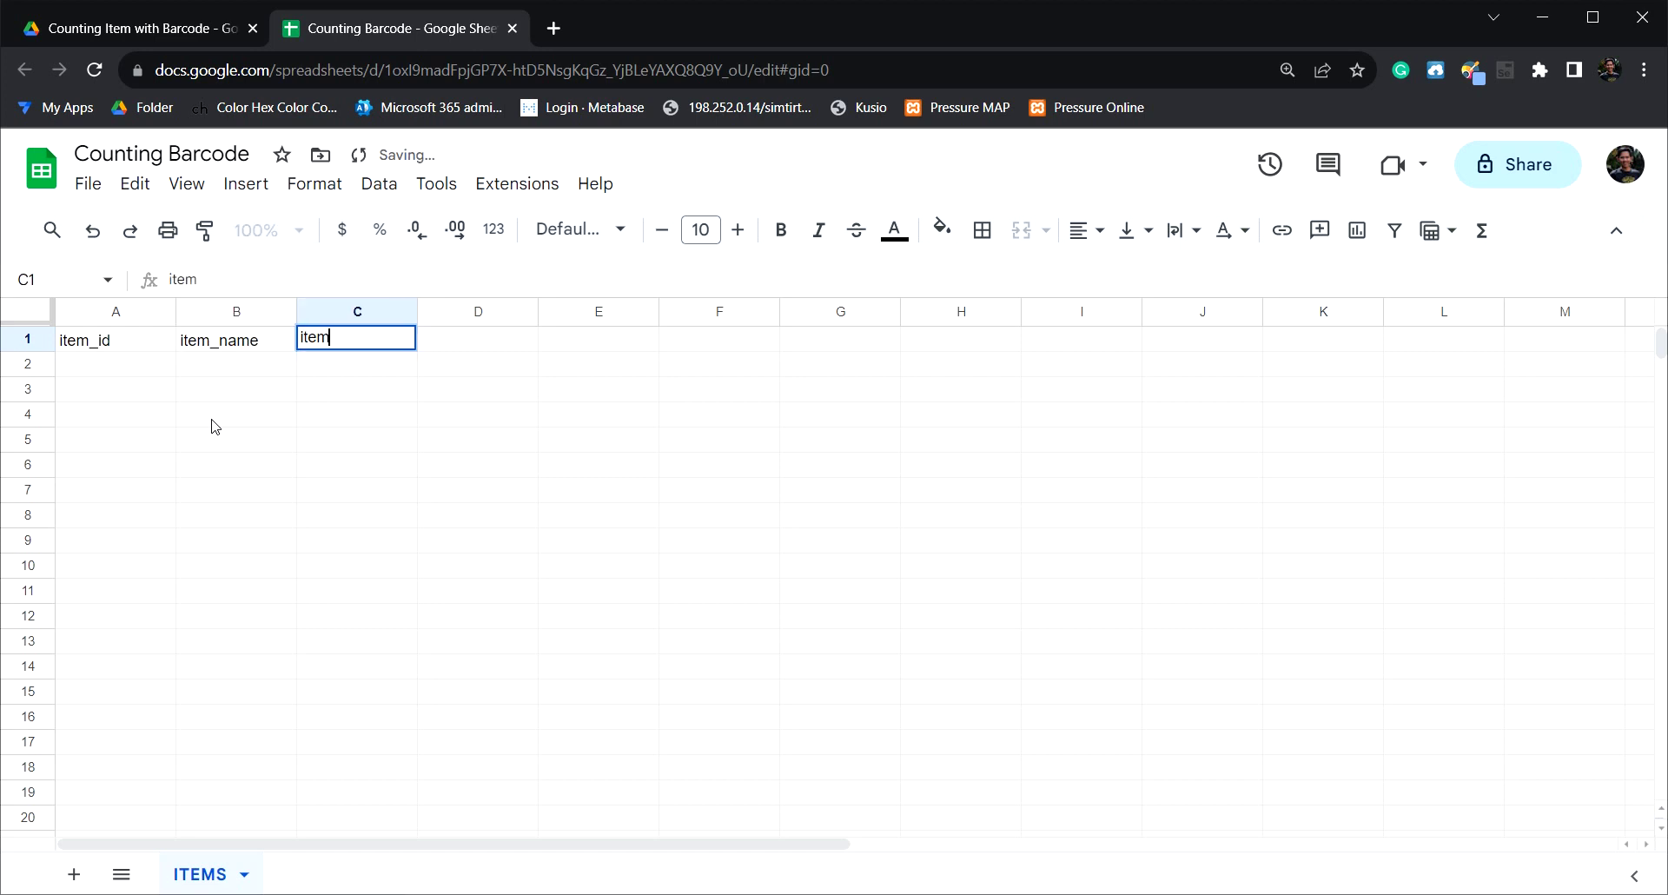
{"action": "type", "text": "ar"}
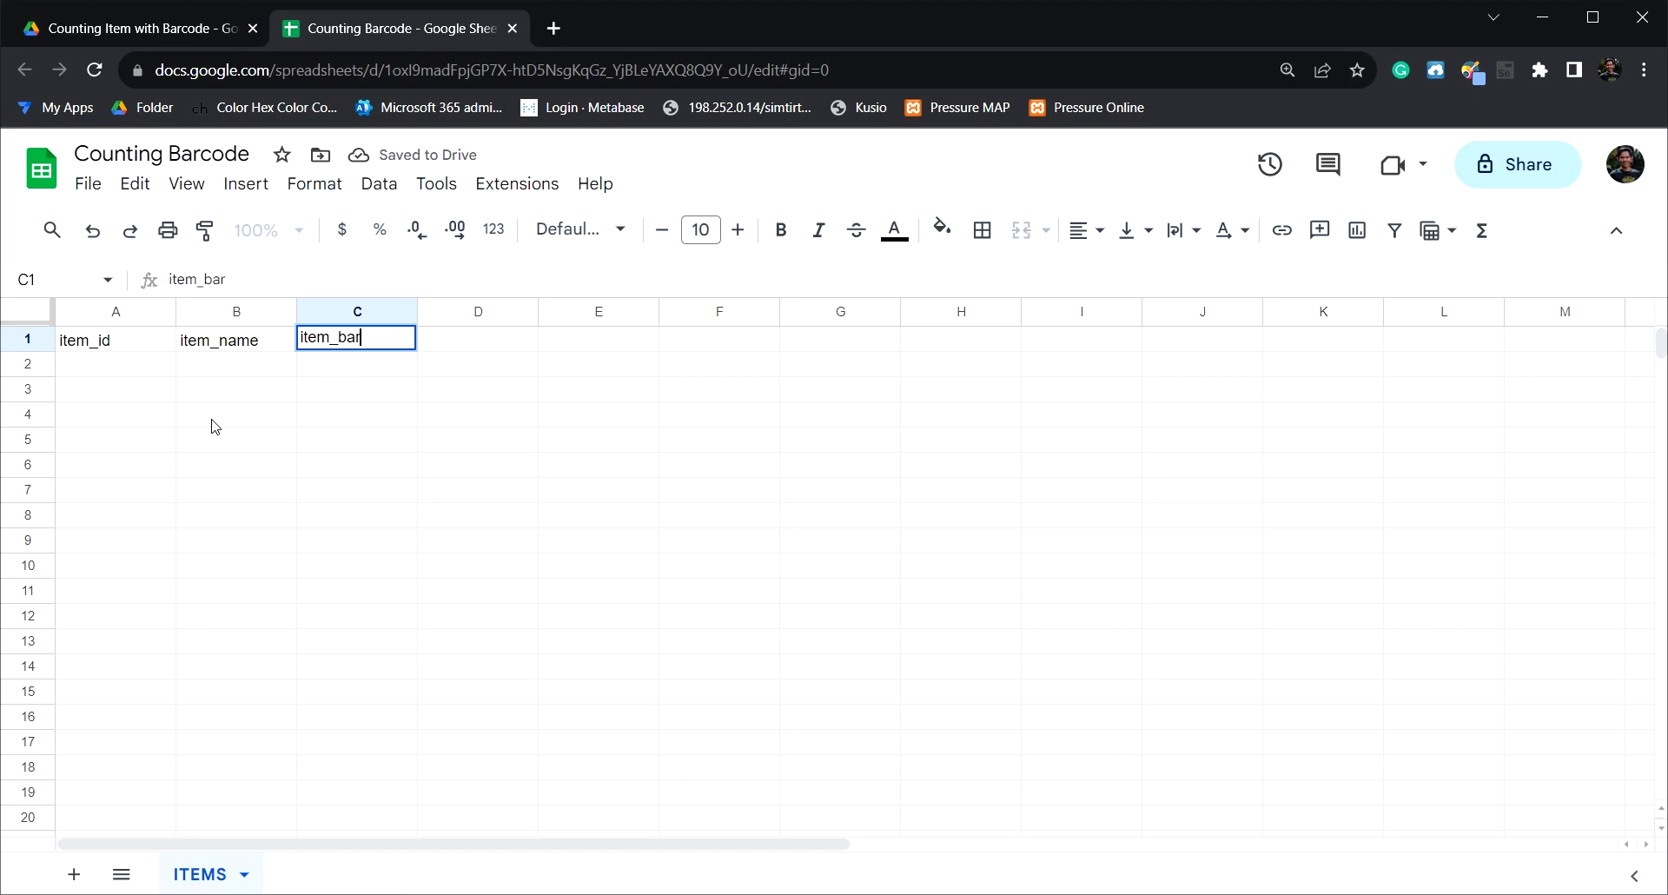
{"action": "type", "text": "code"}
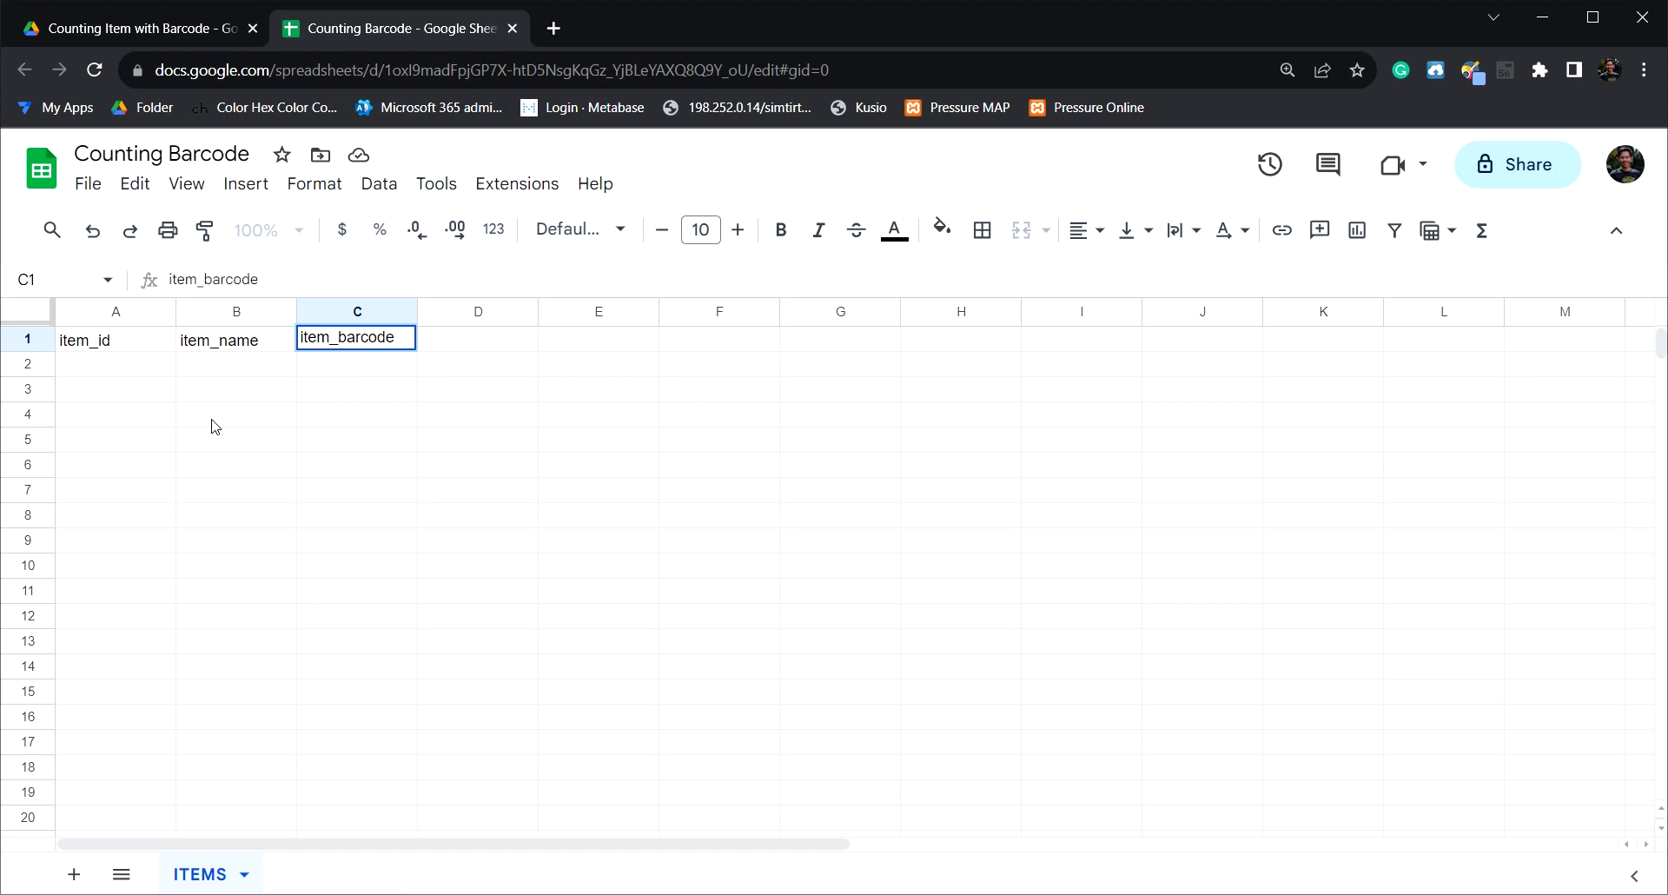
{"action": "key", "text": "Return"}
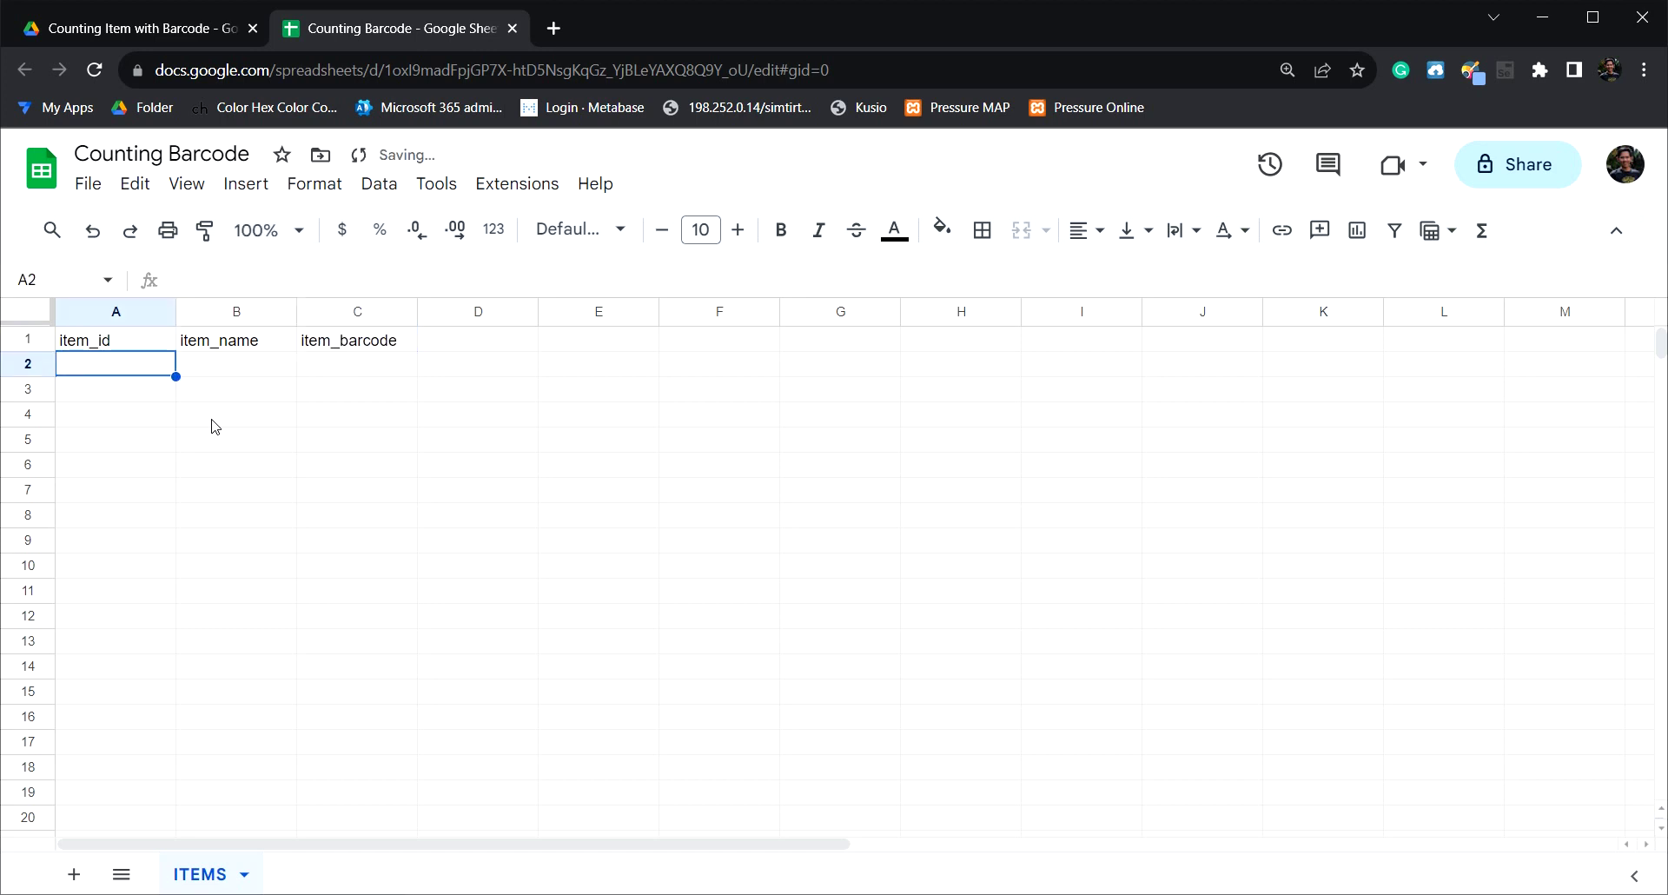
Add a second sheet and name it SCANNING.
{"action": "left_click", "coordinate": [75, 874]}
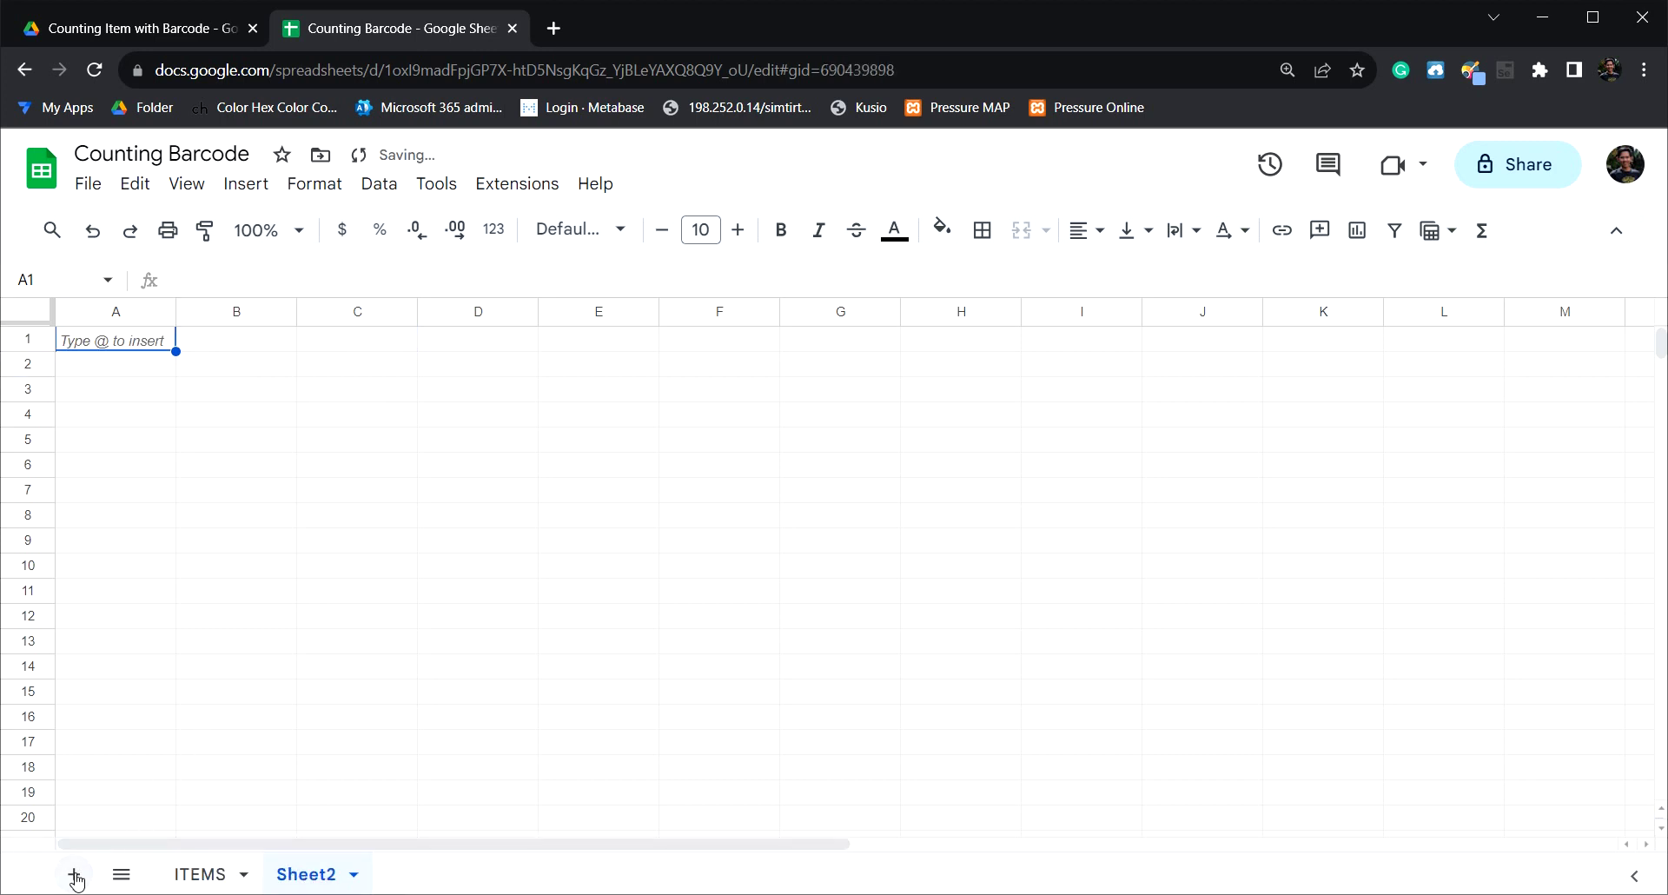
{"action": "double_click", "coordinate": [302, 875]}
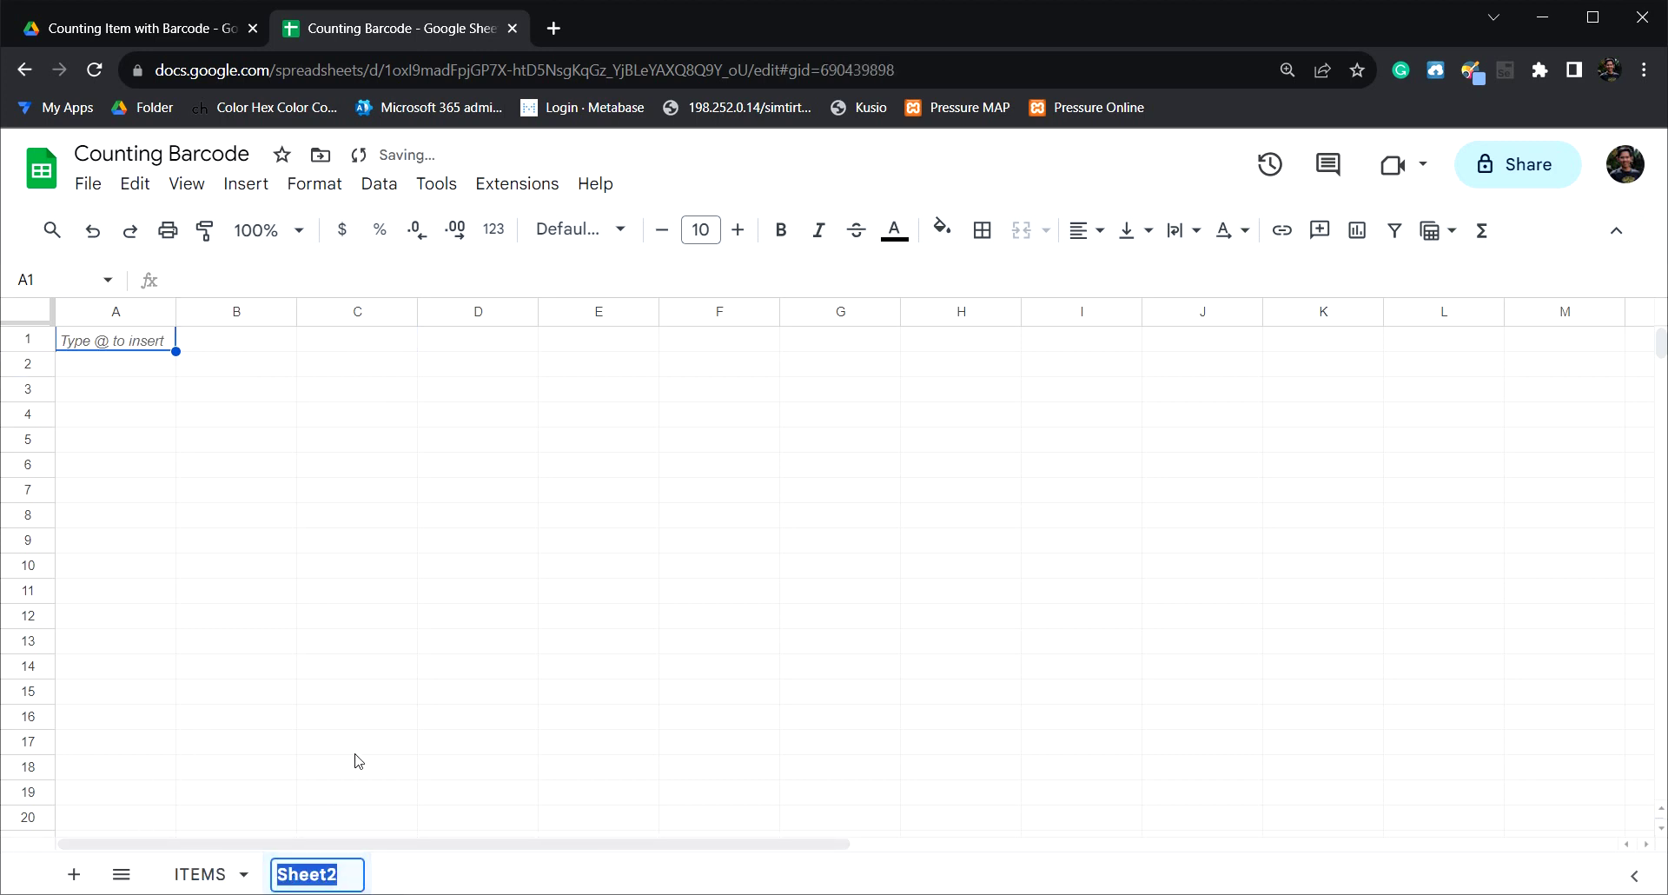
{"action": "type", "text": "SC"}
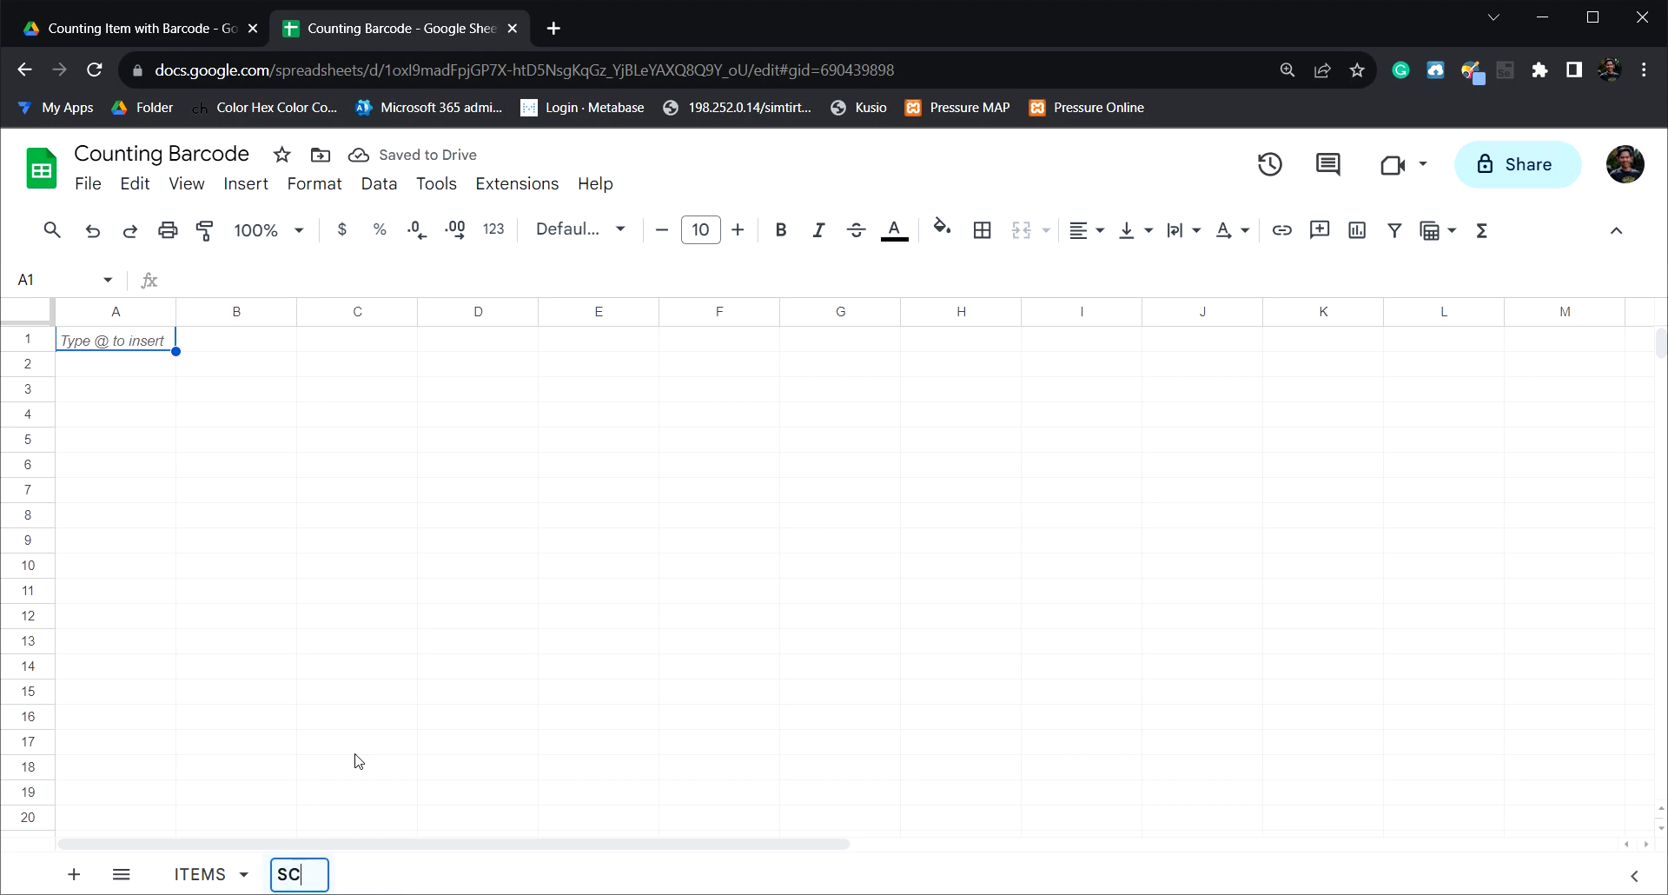
{"action": "type", "text": "ANNING"}
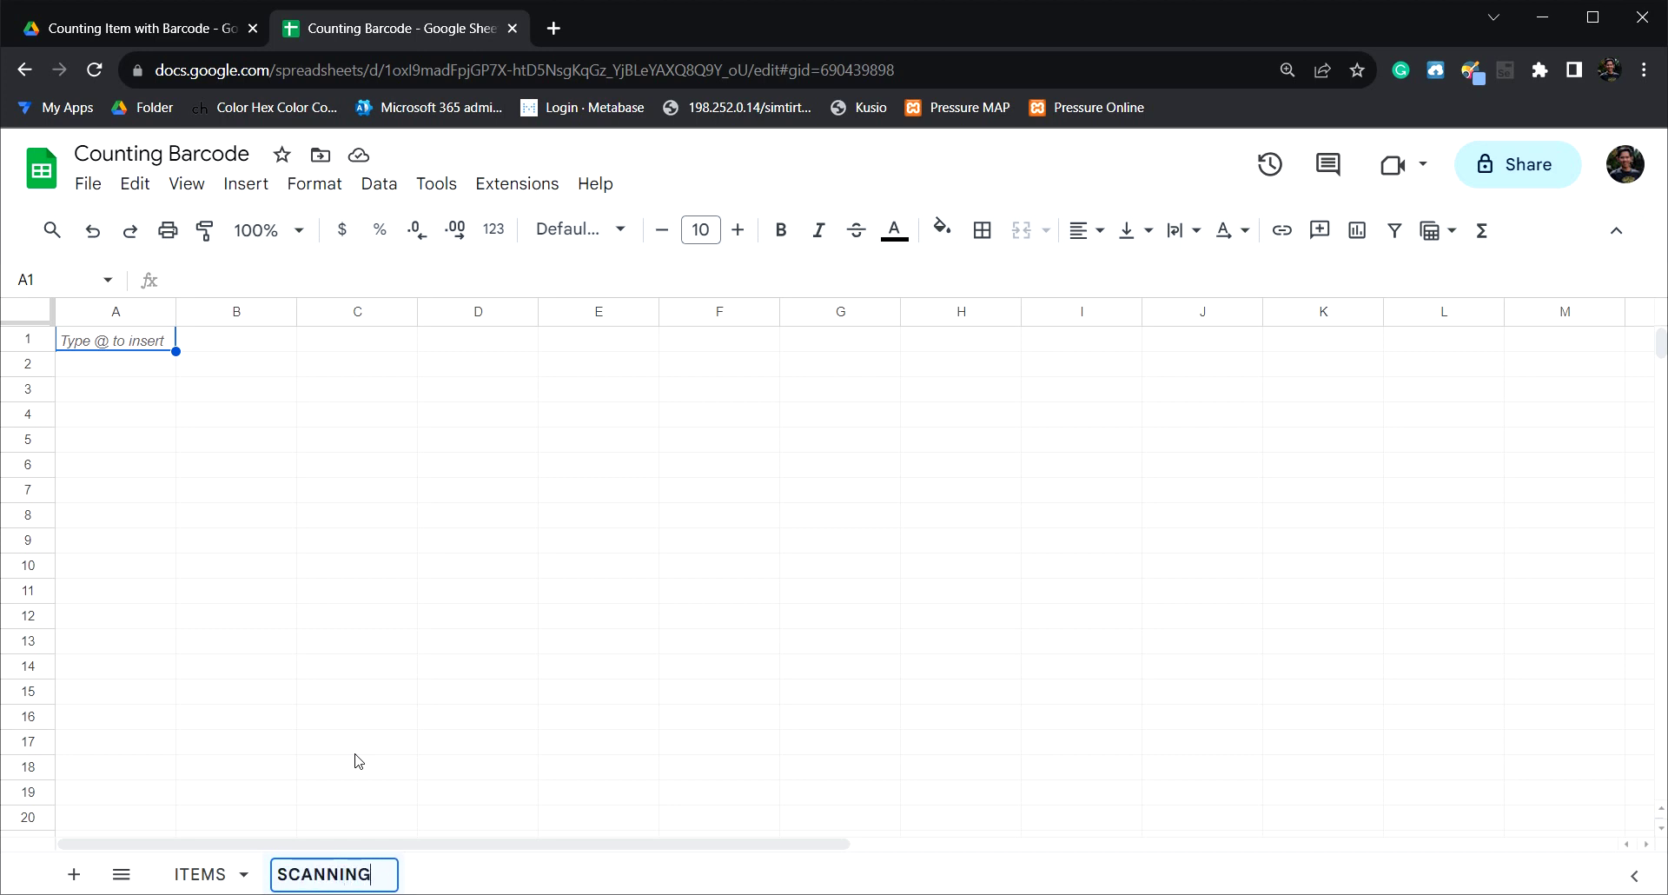
{"action": "left_click", "coordinate": [357, 761]}
Enter scanning_id, barcode, item_name and count as headers in SCANNING cells A1:D1.
{"action": "left_click", "coordinate": [155, 339]}
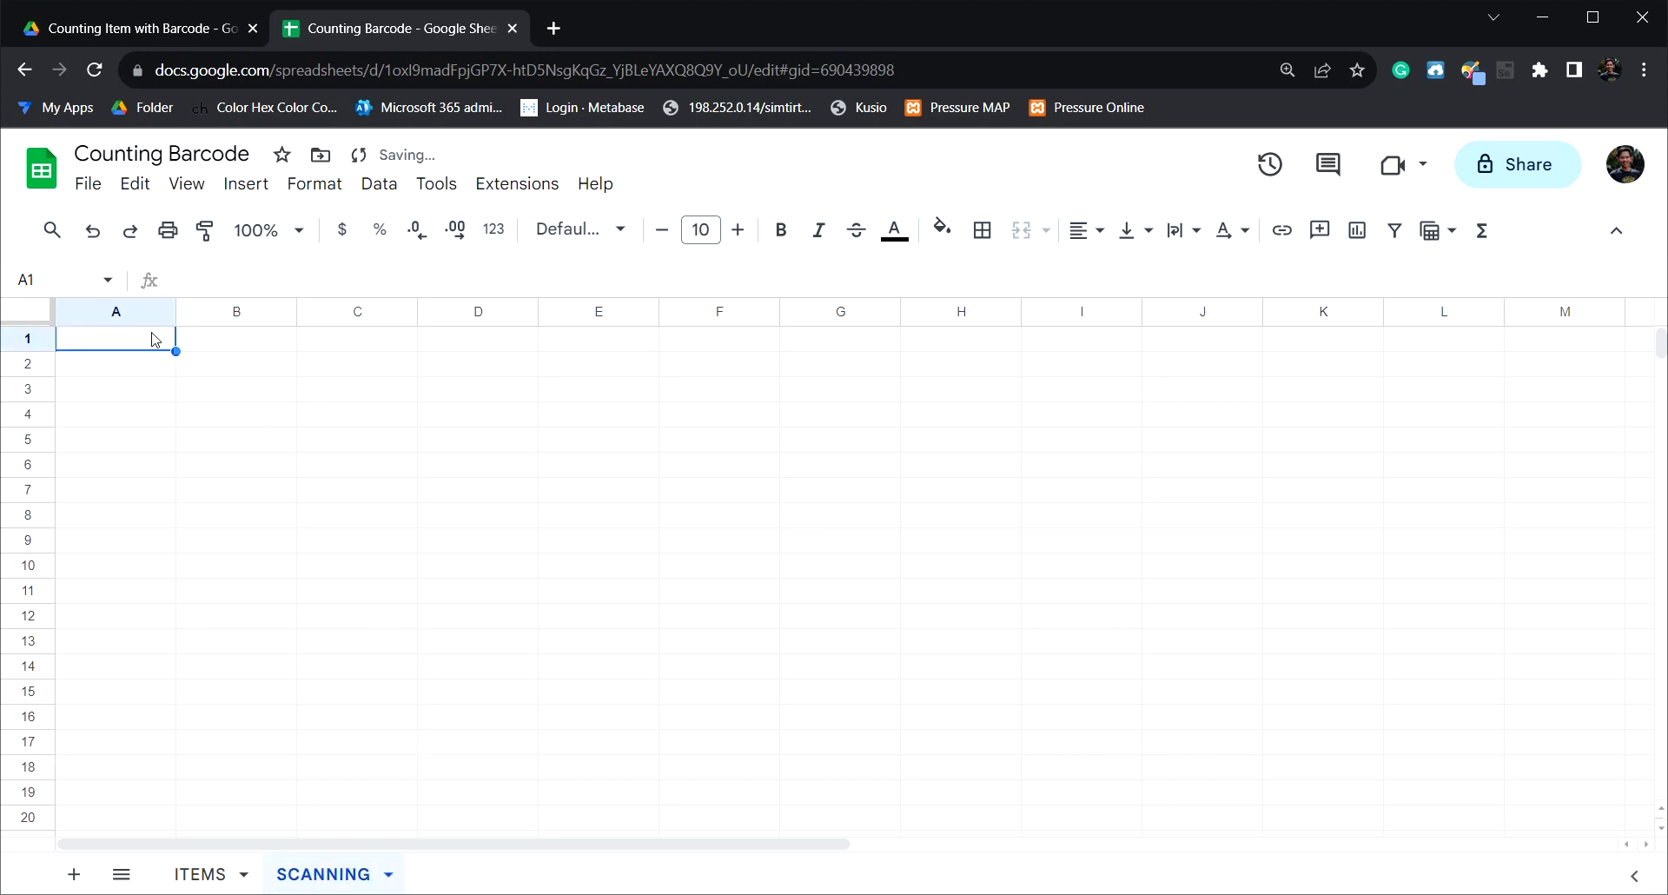
{"action": "type", "text": "i"}
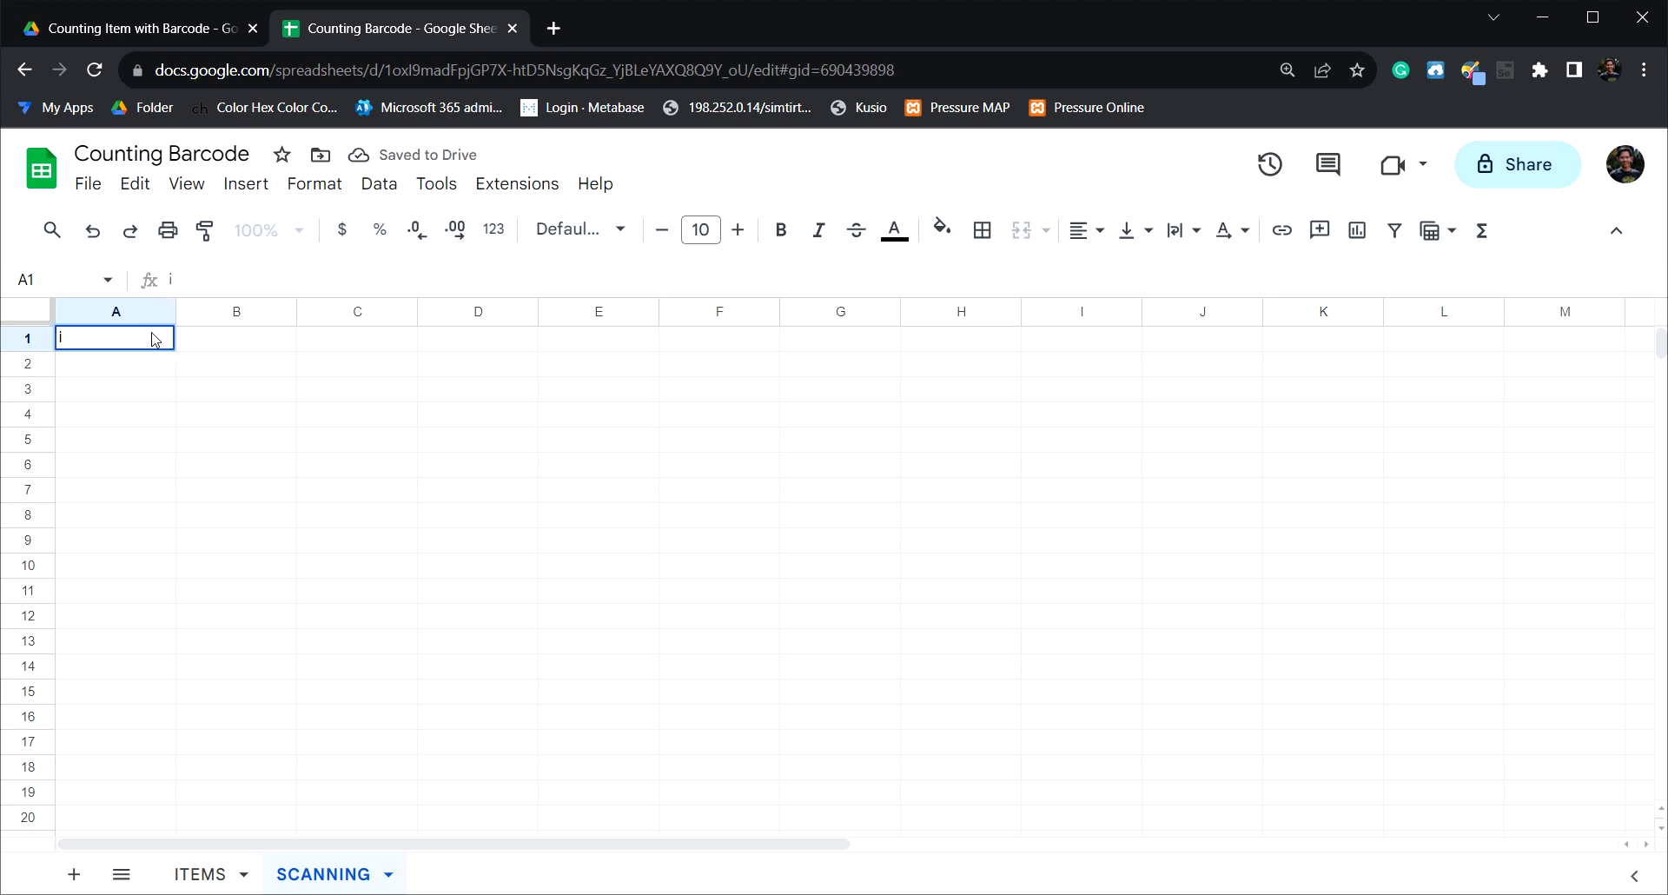
{"action": "key", "text": "BackSpace"}
{"action": "type", "text": "cannin"}
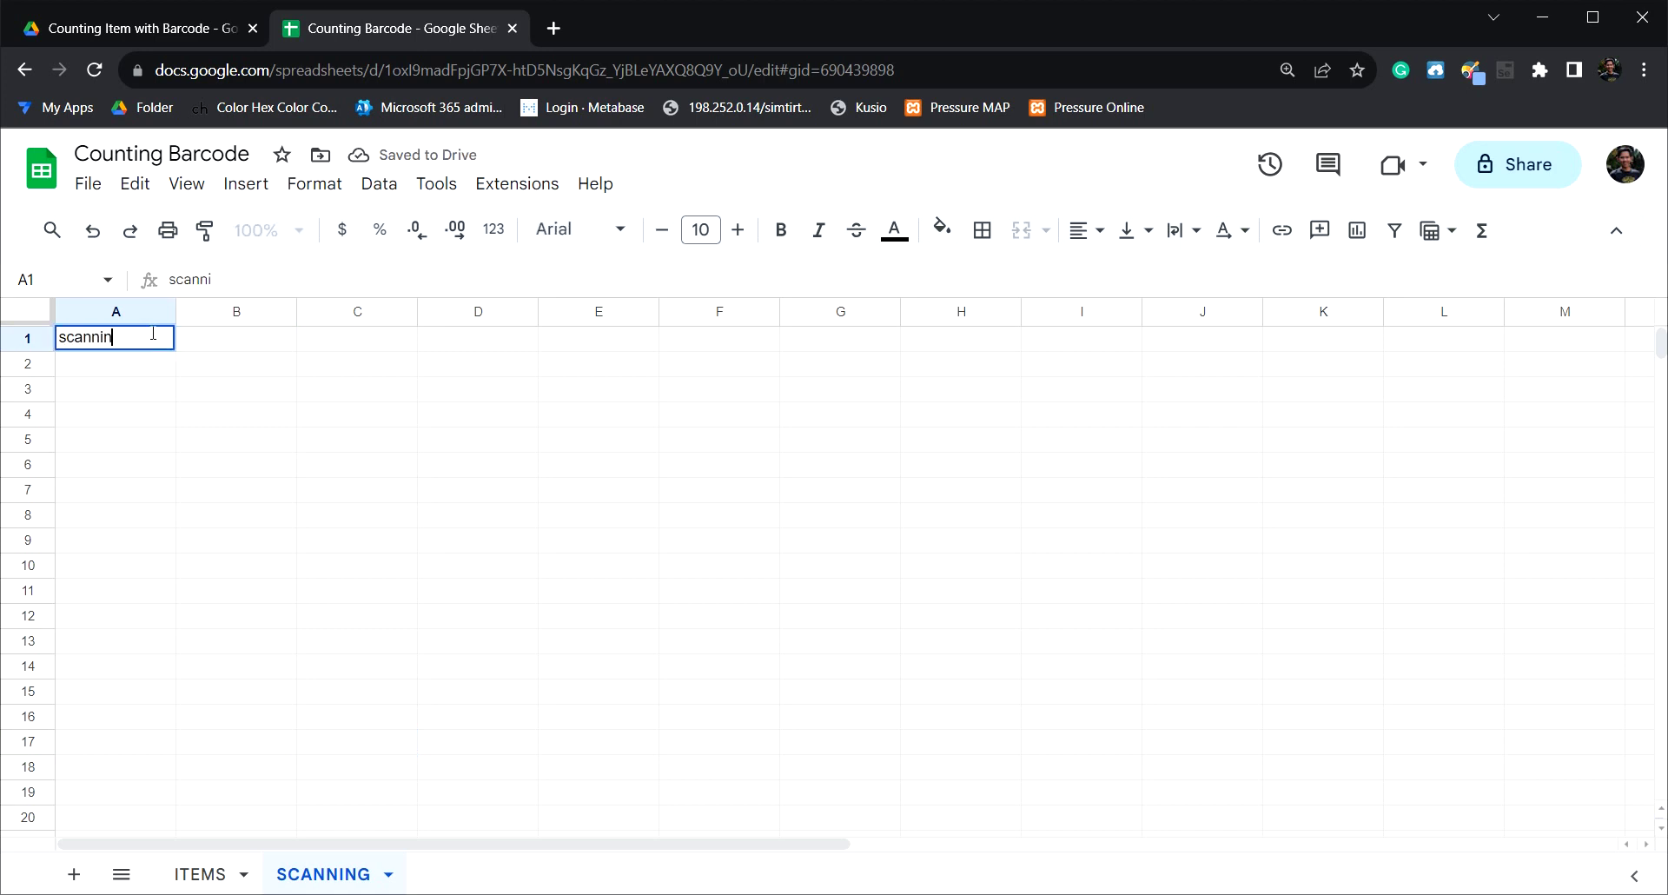
{"action": "type", "text": "g_id"}
{"action": "key", "text": "Tab"}
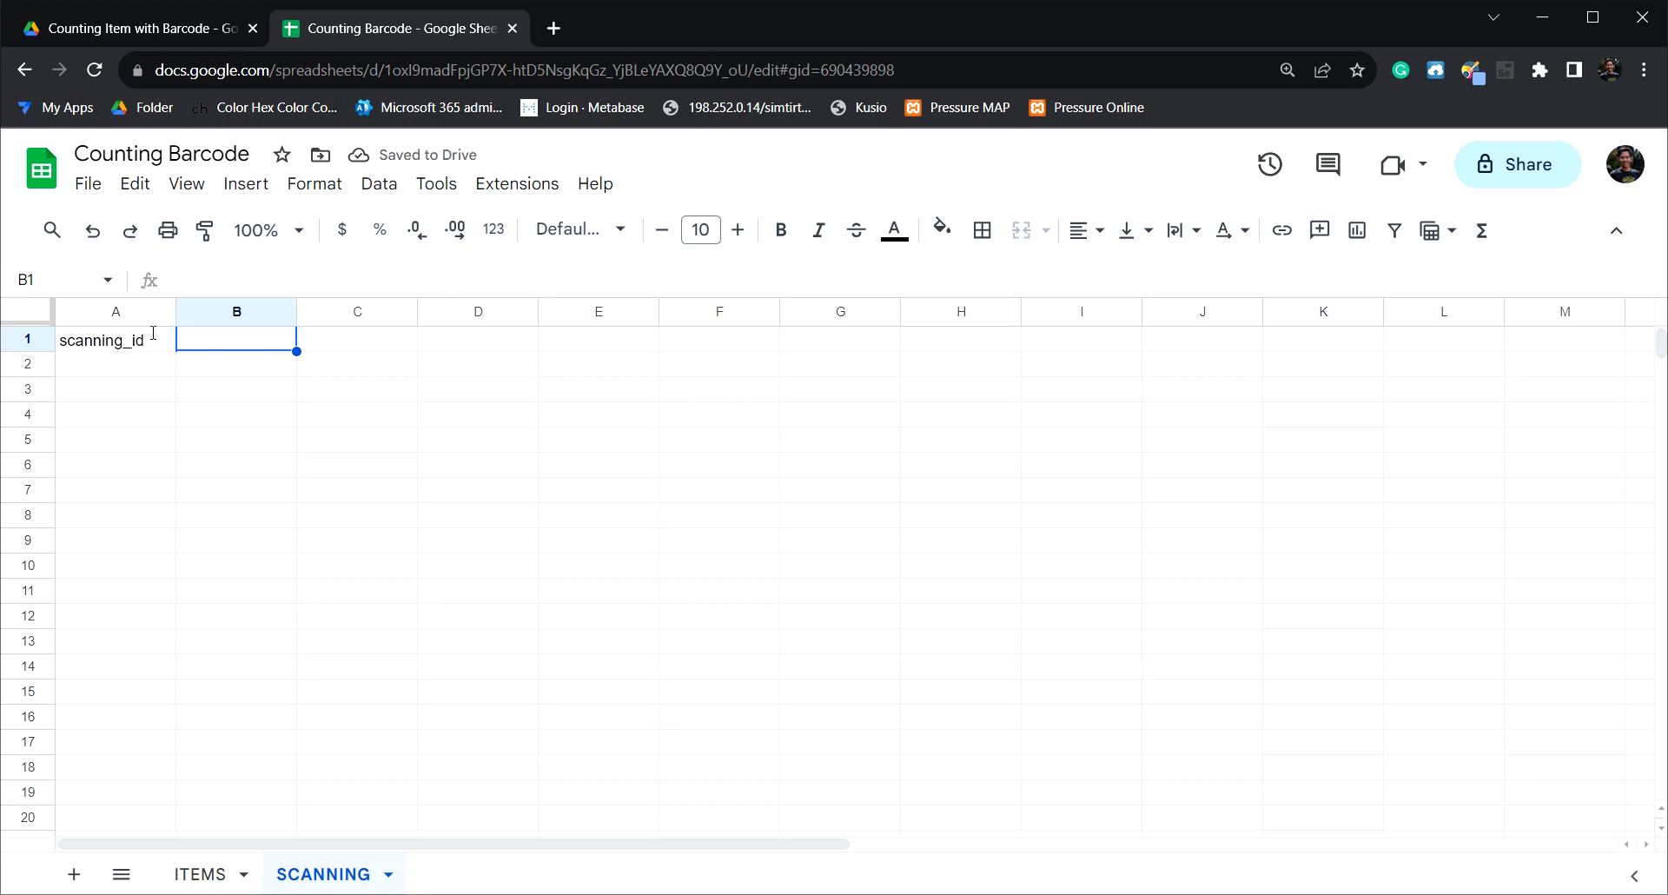
{"action": "type", "text": "barcode"}
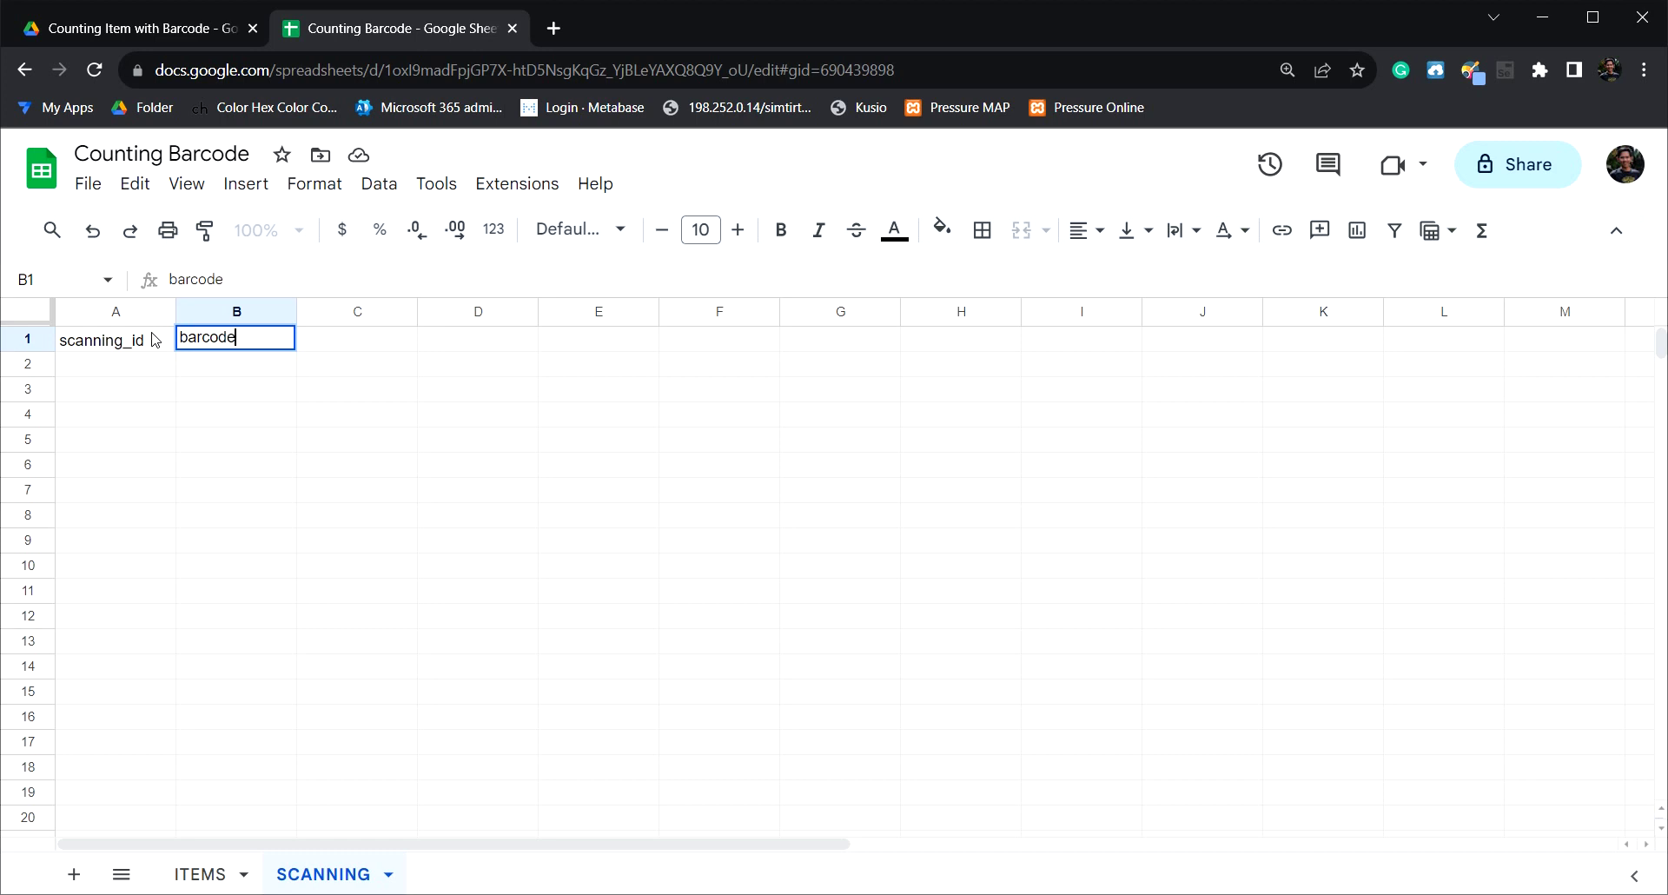
{"action": "key", "text": "Tab"}
{"action": "type", "text": "it"}
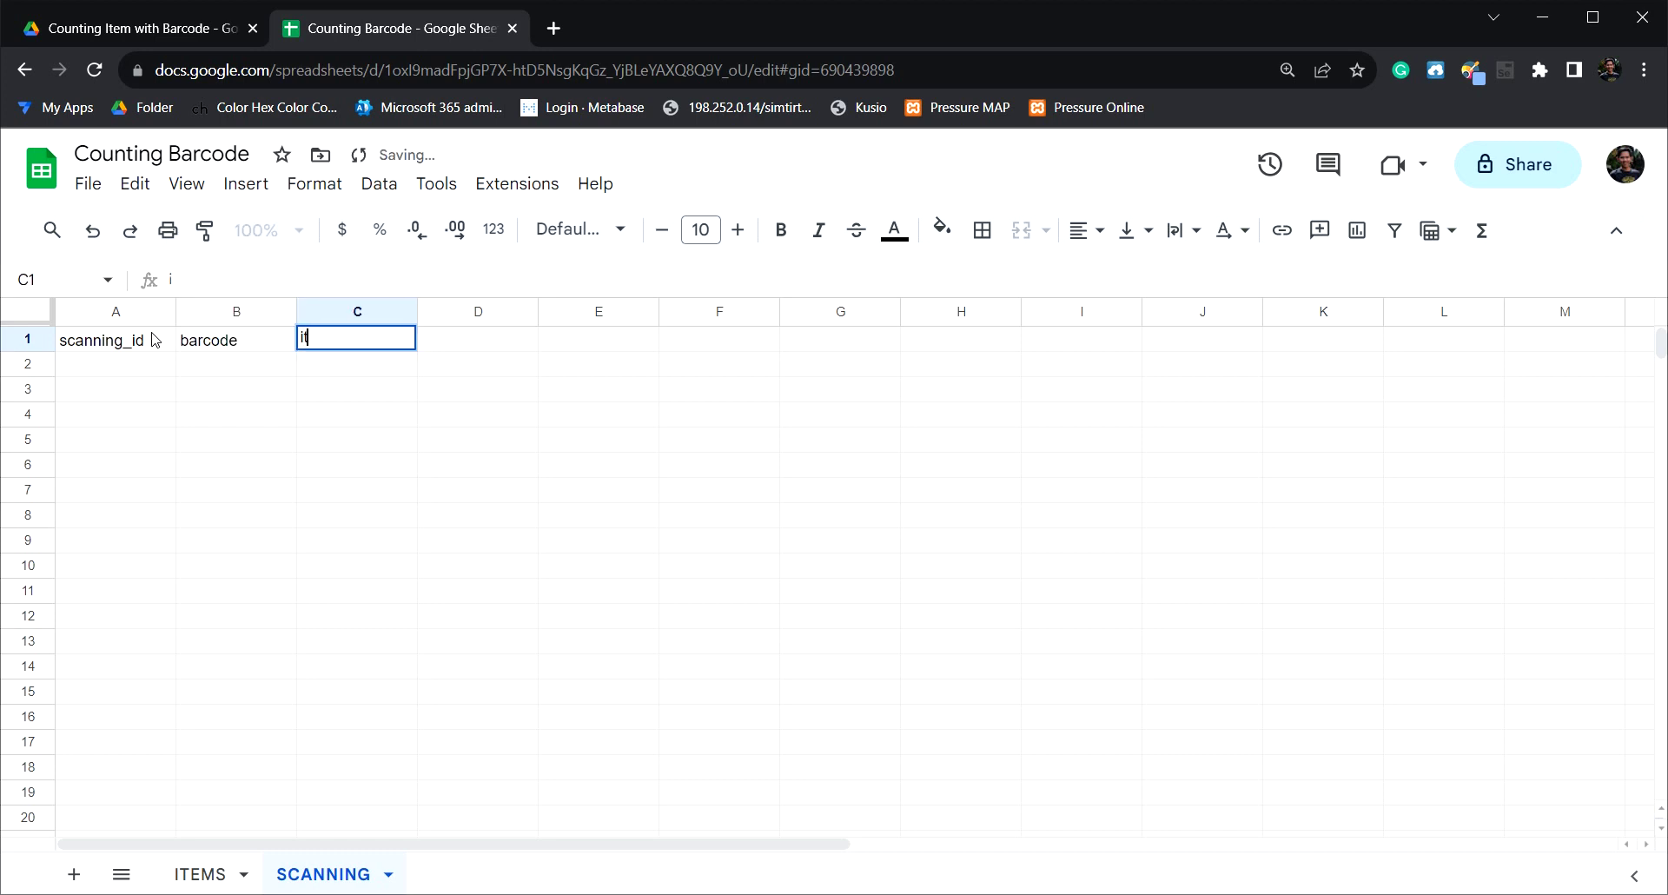
{"action": "type", "text": "em_name"}
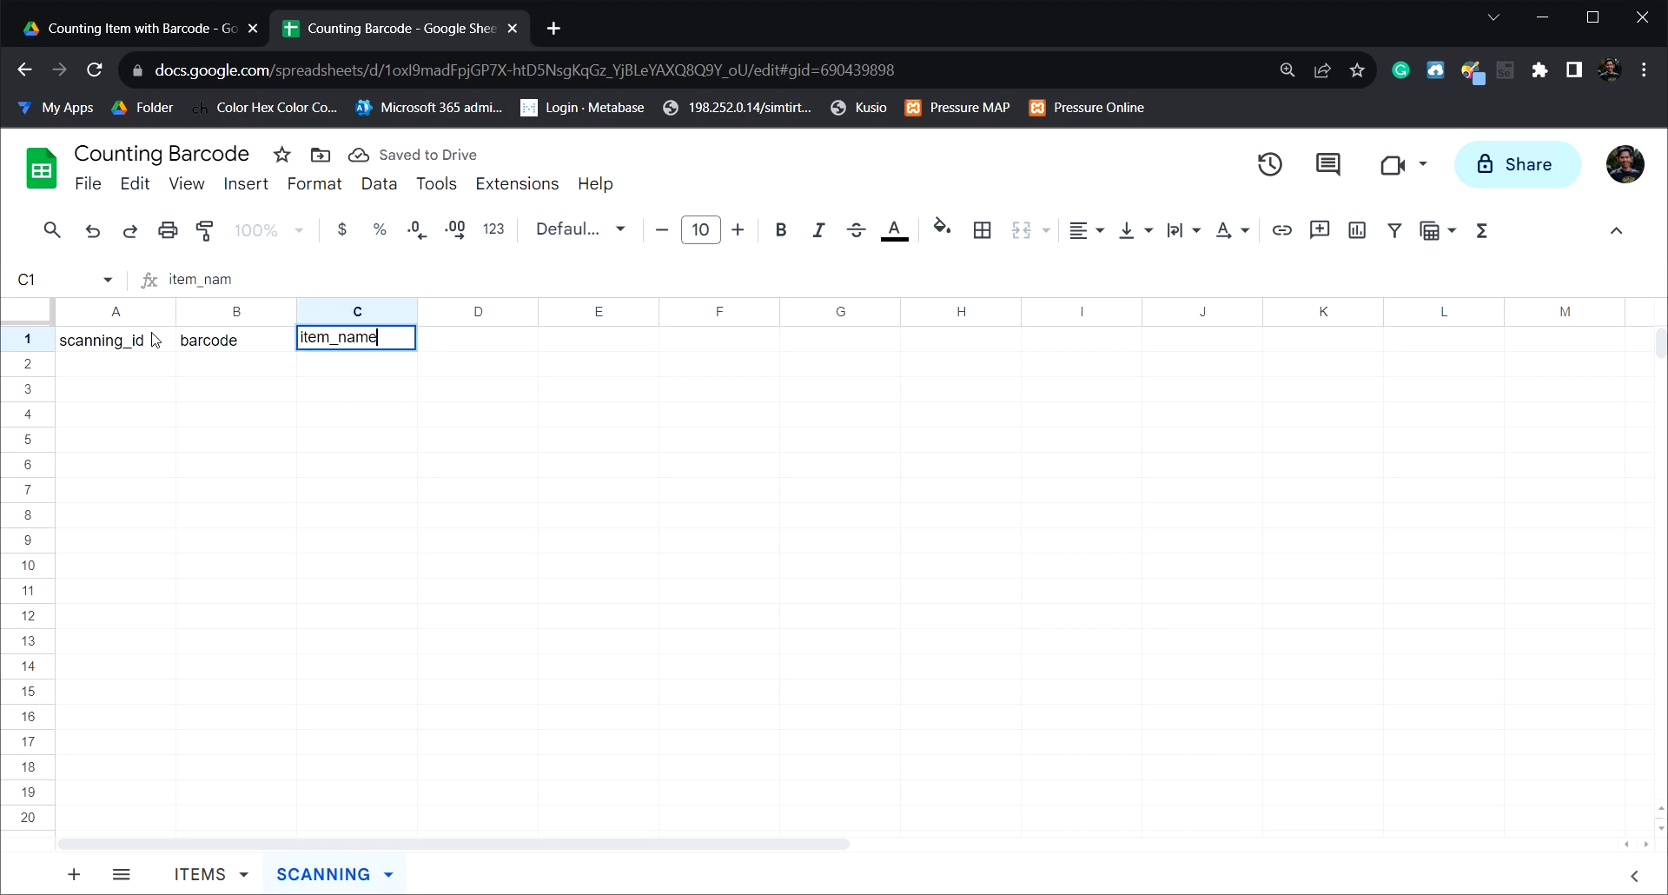
{"action": "key", "text": "Tab"}
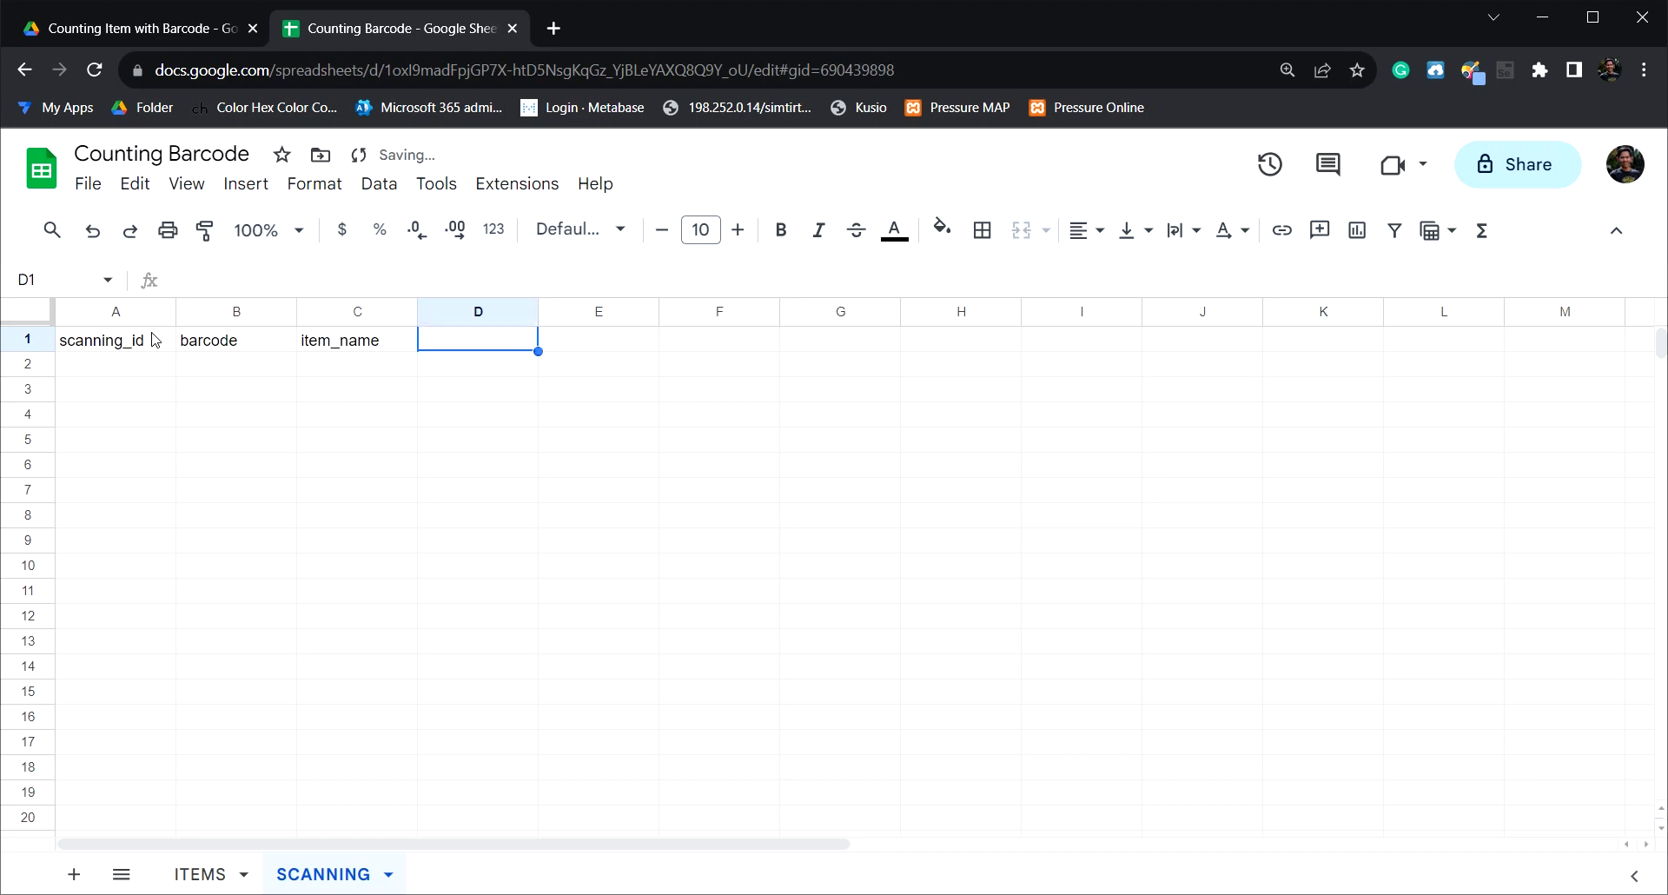
{"action": "type", "text": "cou"}
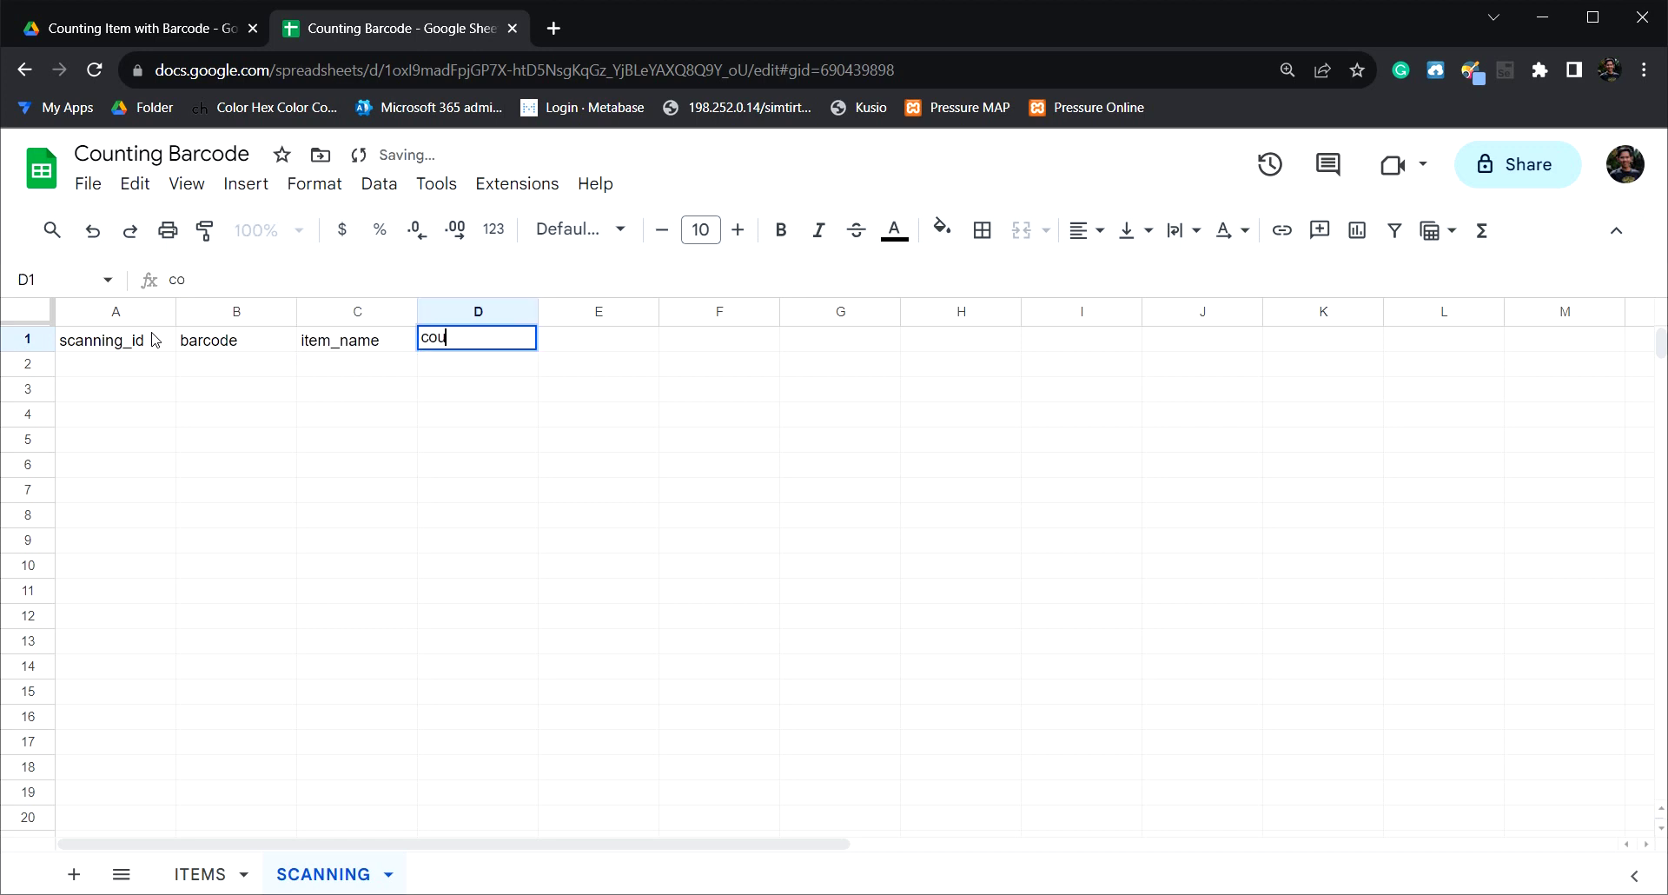
{"action": "type", "text": "nt"}
{"action": "key", "text": "Tab"}
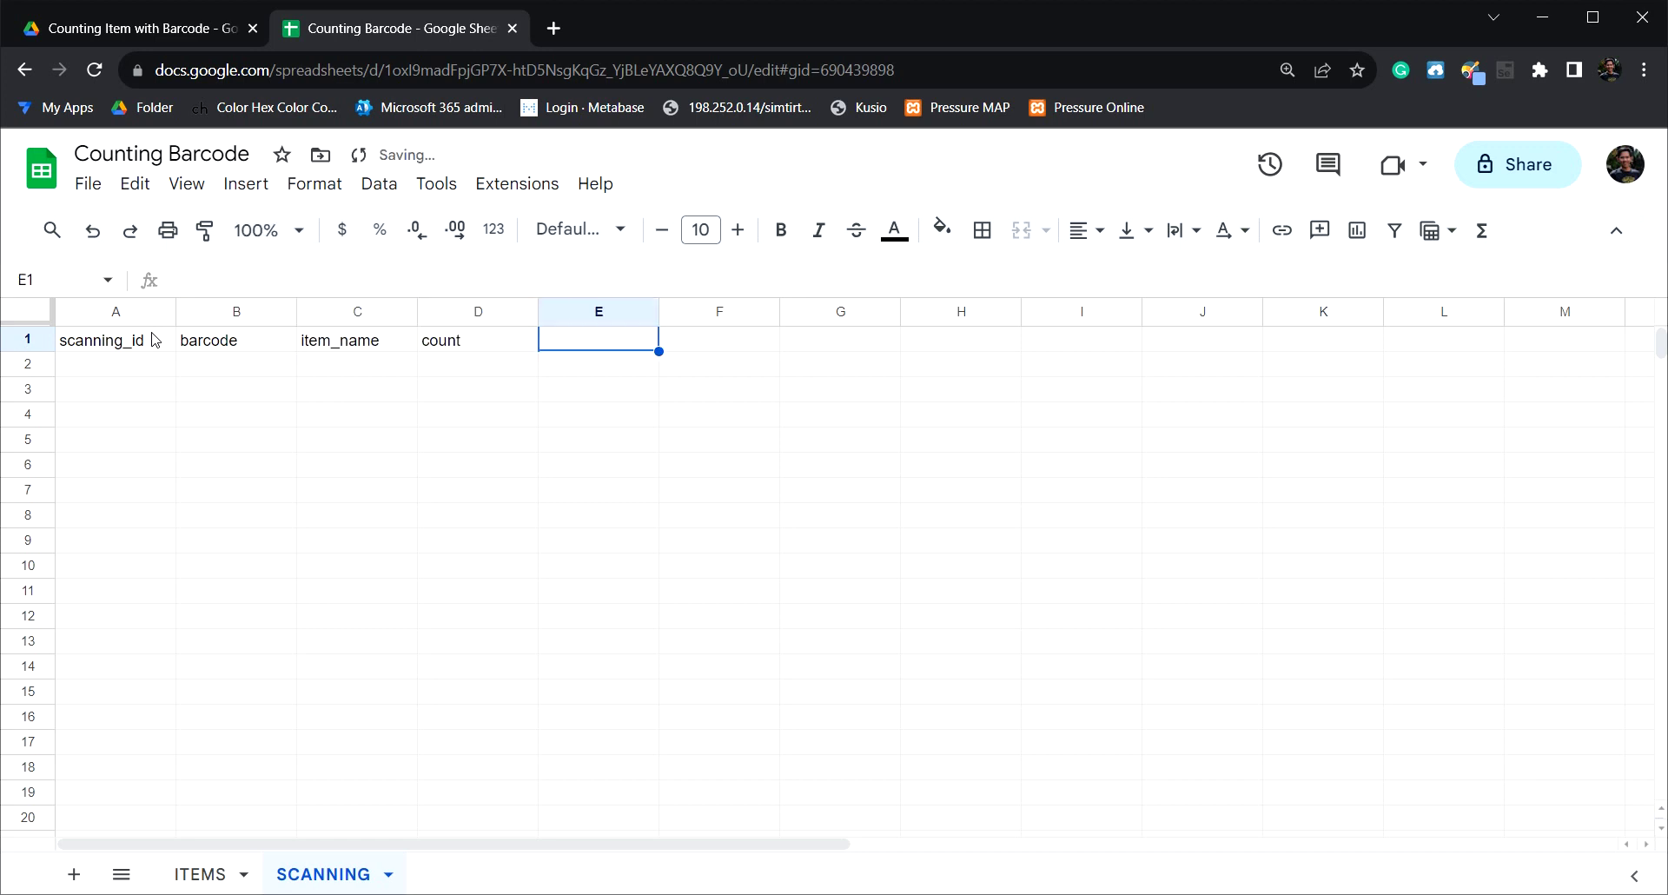
{"action": "left_click", "coordinate": [533, 469]}
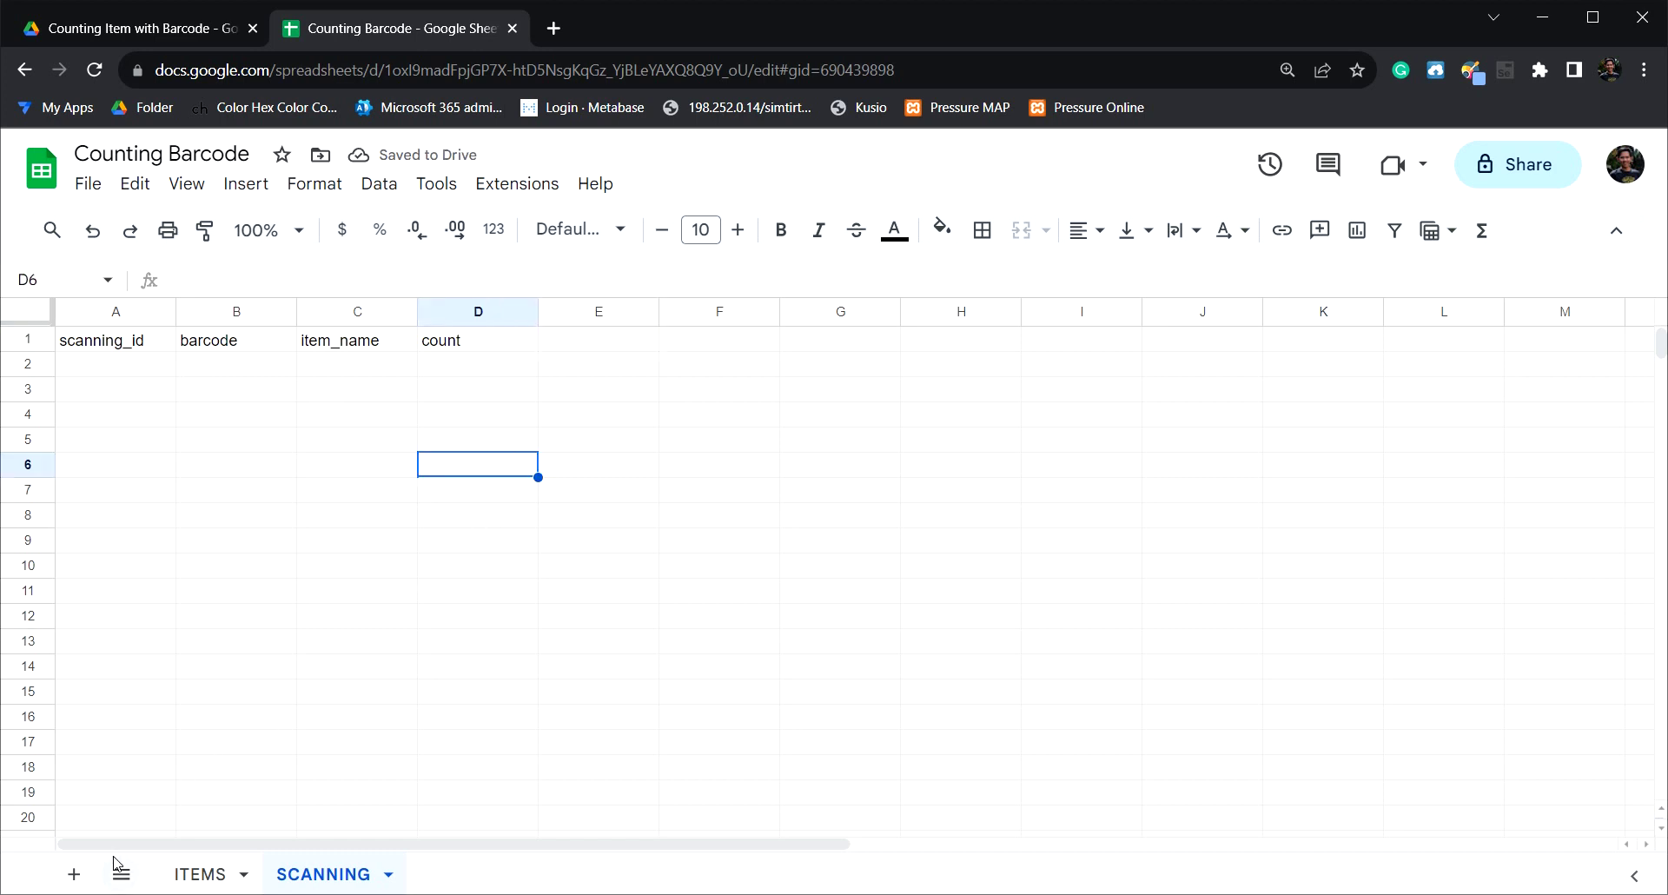
Add a third sheet named SCANNED ITEMS, then return to the SCANNING sheet.
{"action": "left_click", "coordinate": [73, 873]}
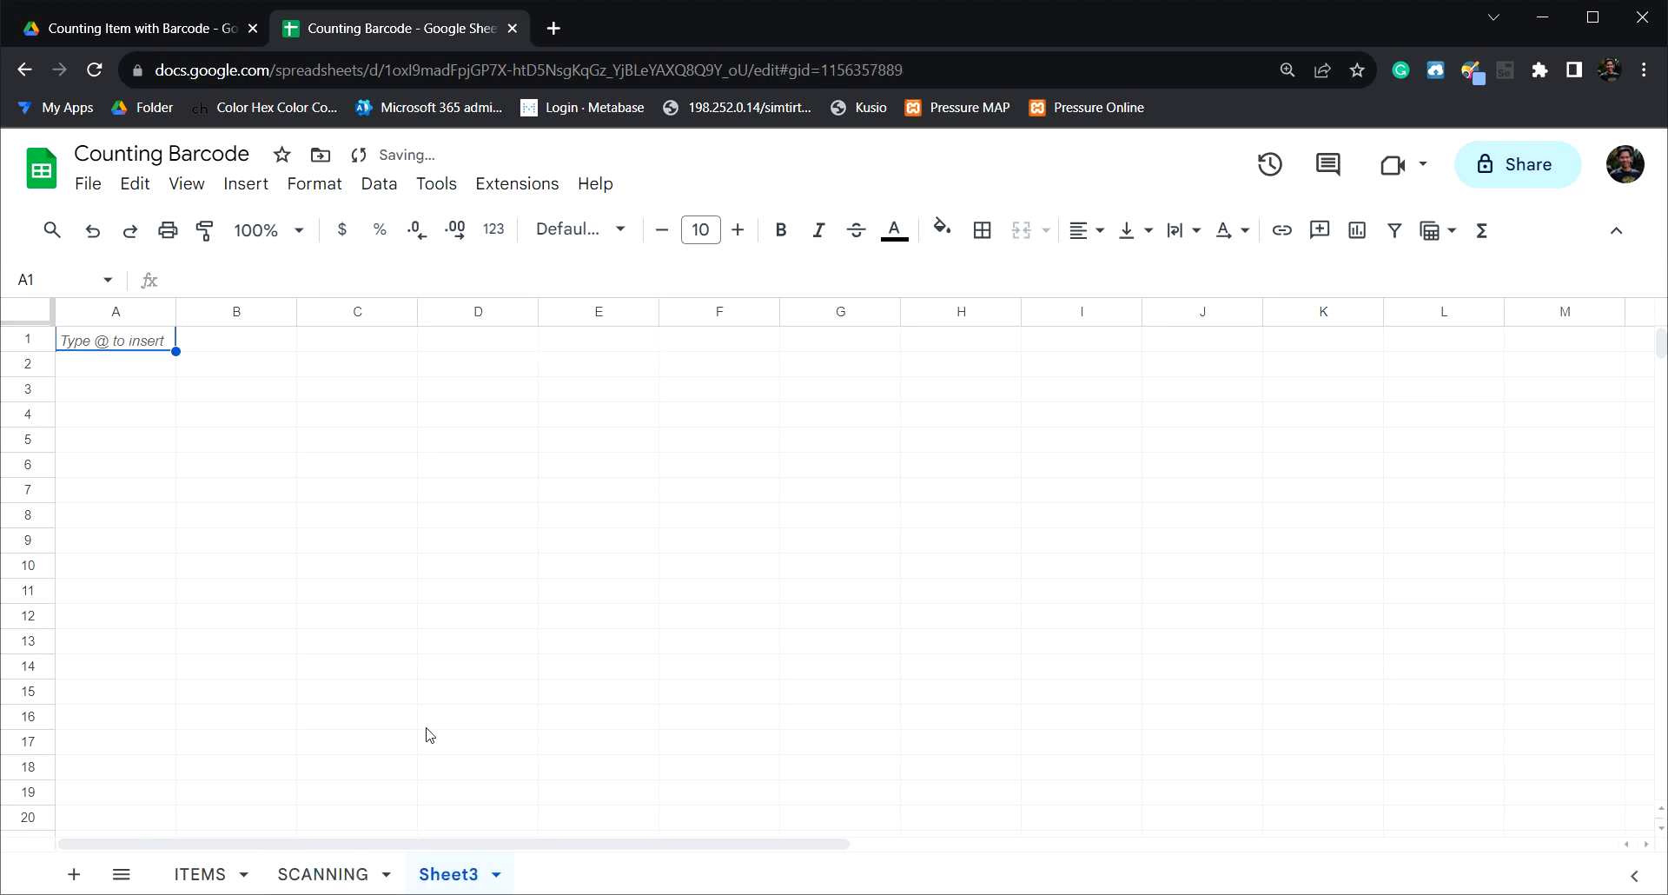
{"action": "double_click", "coordinate": [456, 874]}
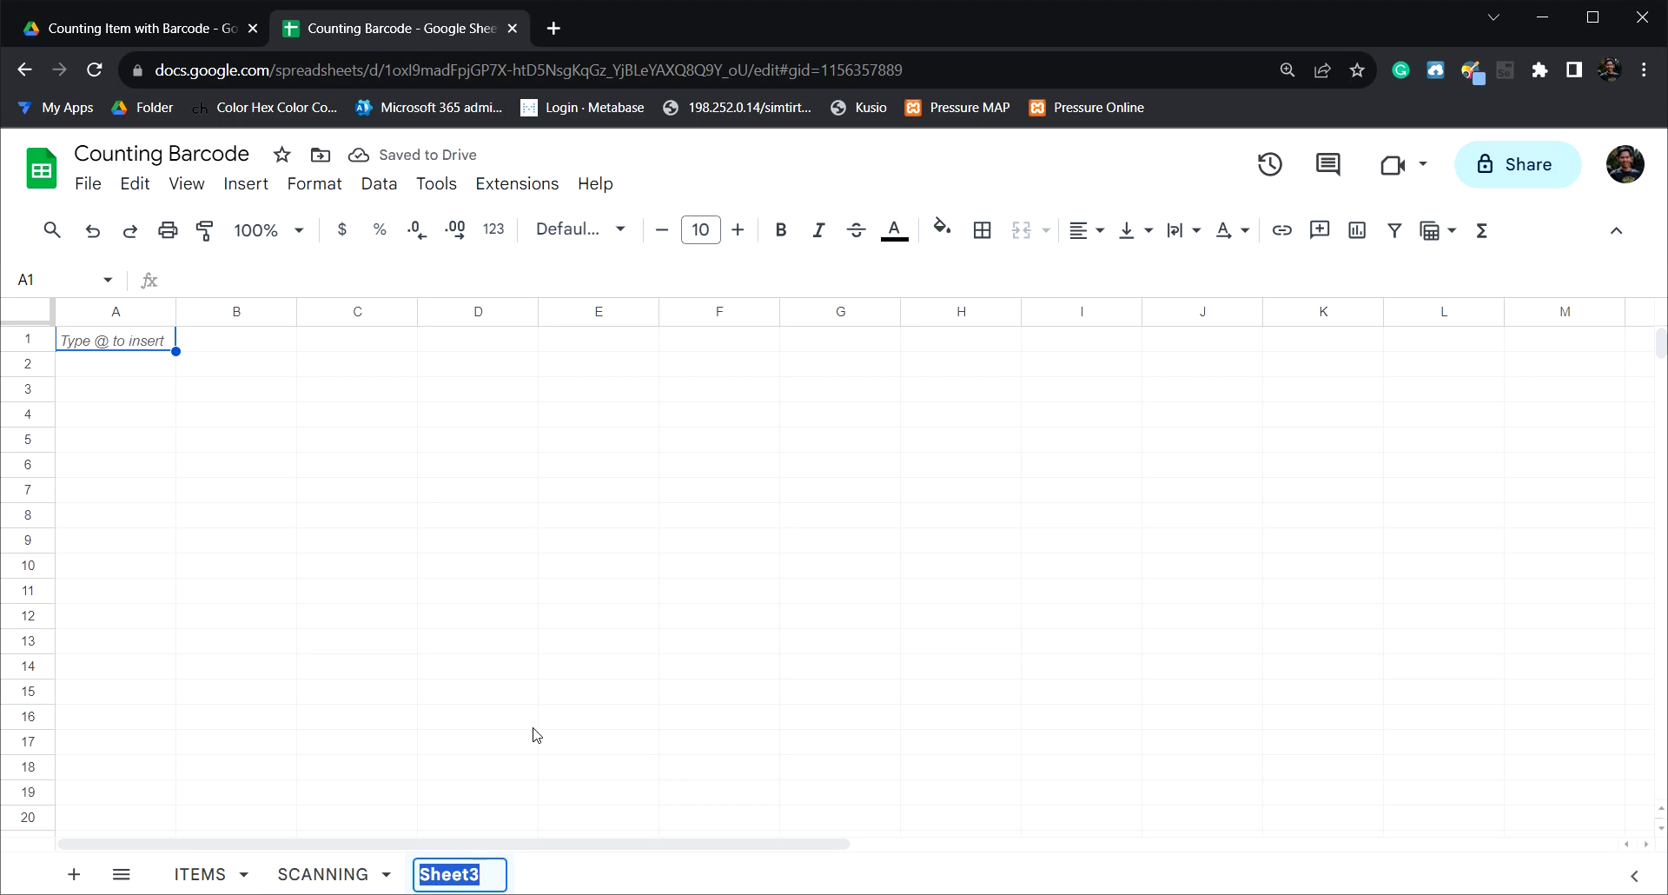
{"action": "type", "text": "ITEMS"}
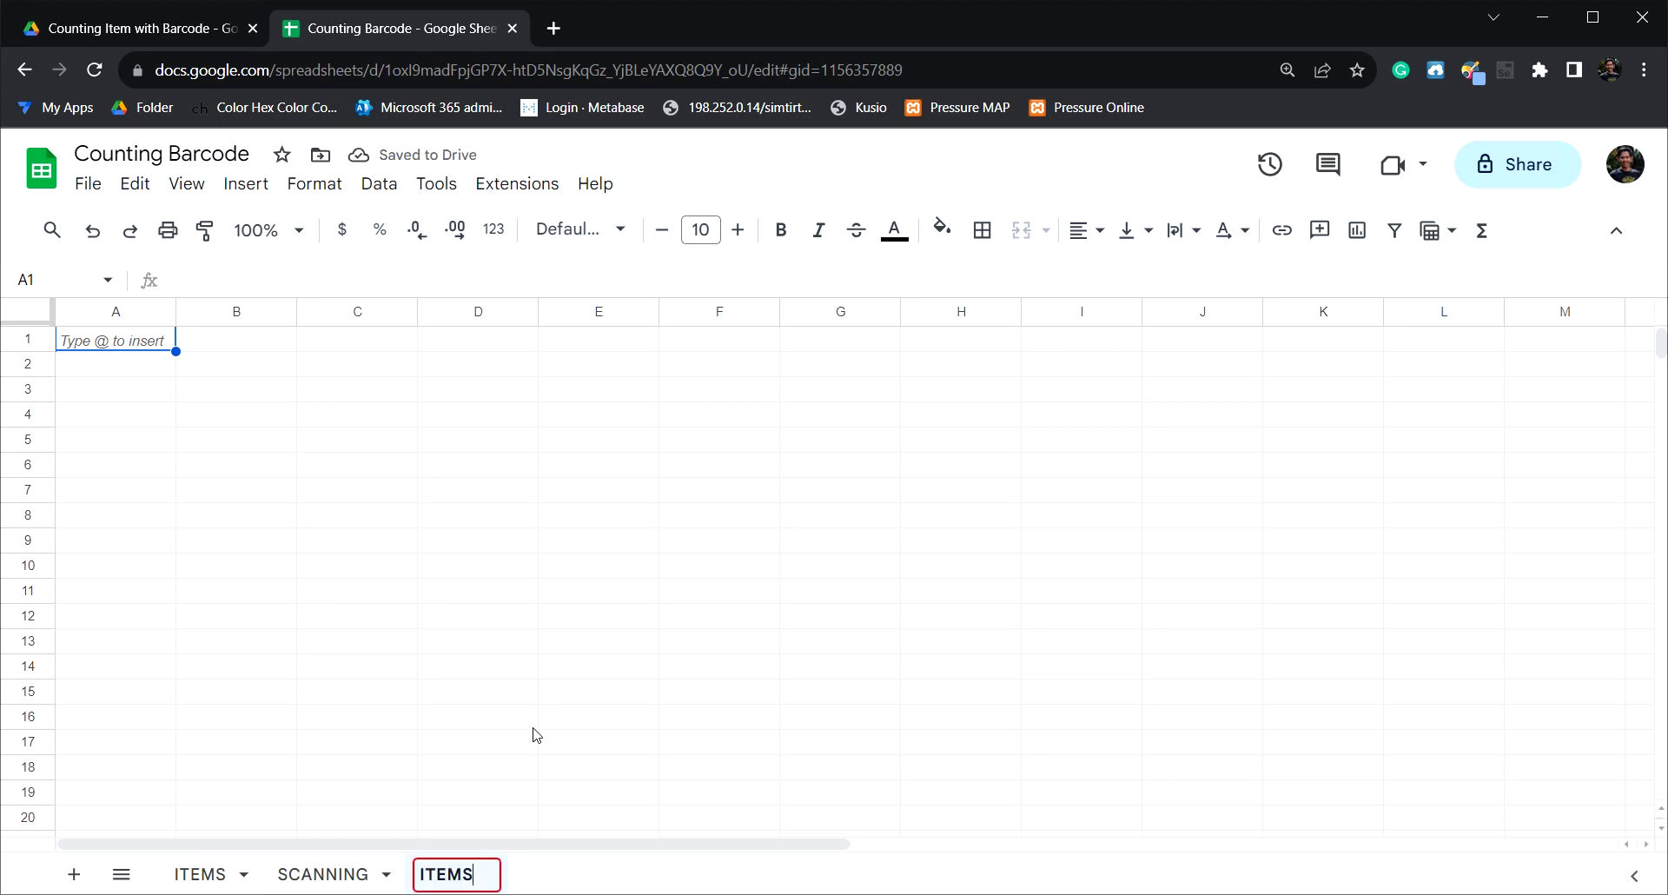
{"action": "key", "text": "BackSpace"}
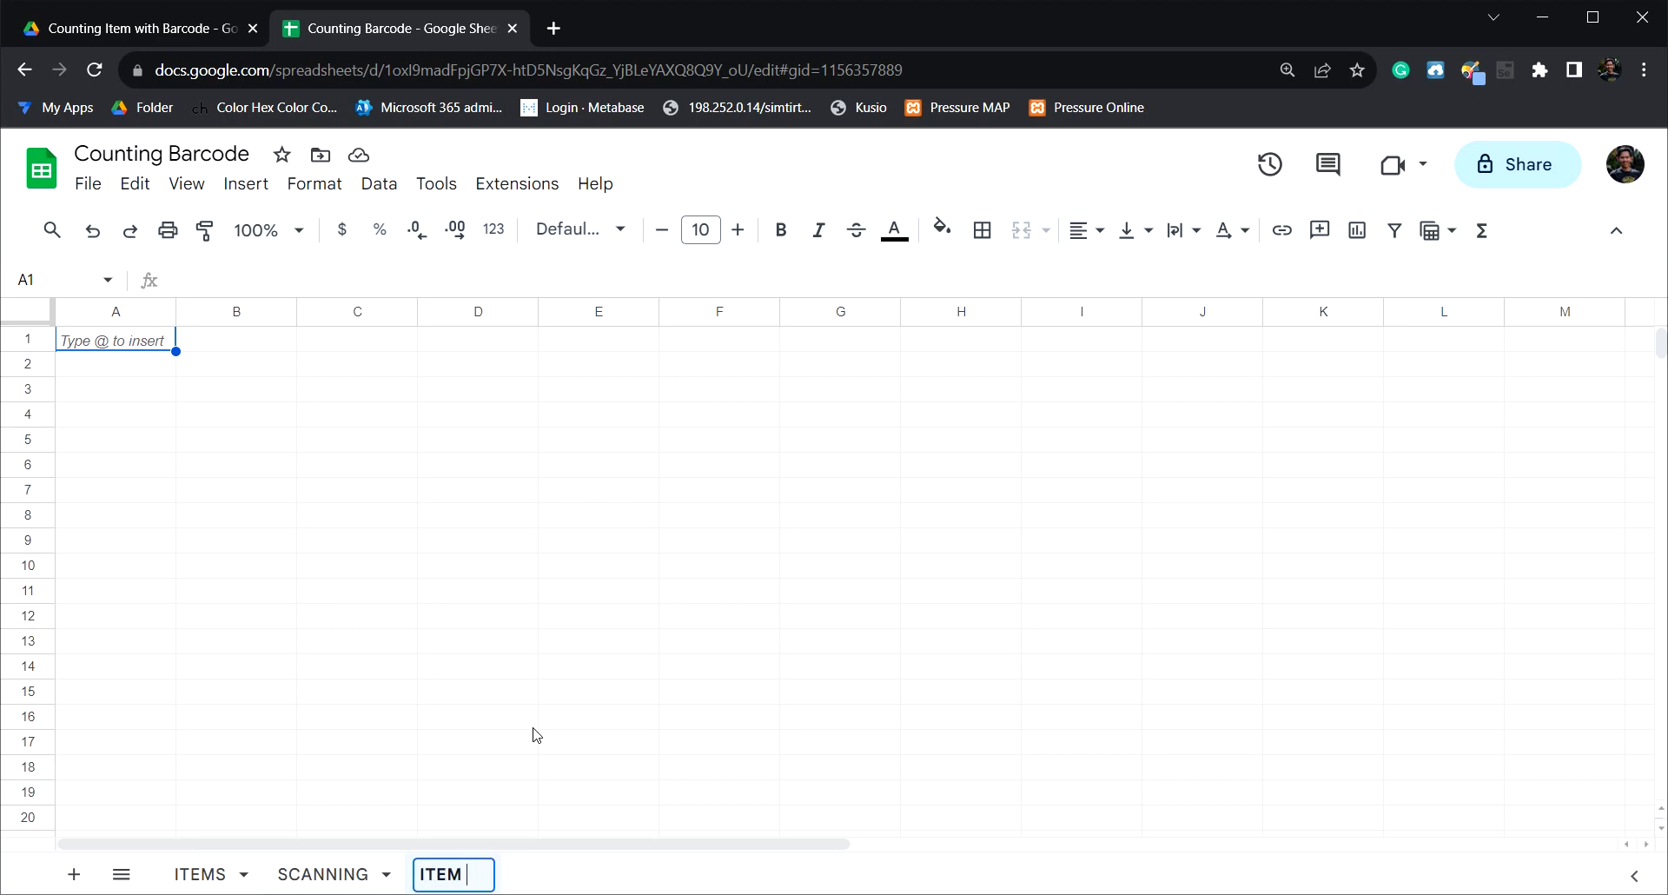
{"action": "key", "text": "BackSpace"}
{"action": "key", "text": "BackSpace"}
{"action": "key", "text": "BackSpace"}
{"action": "key", "text": "BackSpace"}
{"action": "type", "text": "C"}
{"action": "key", "text": "BackSpace"}
{"action": "type", "text": "SC"}
{"action": "type", "text": "ANNED I"}
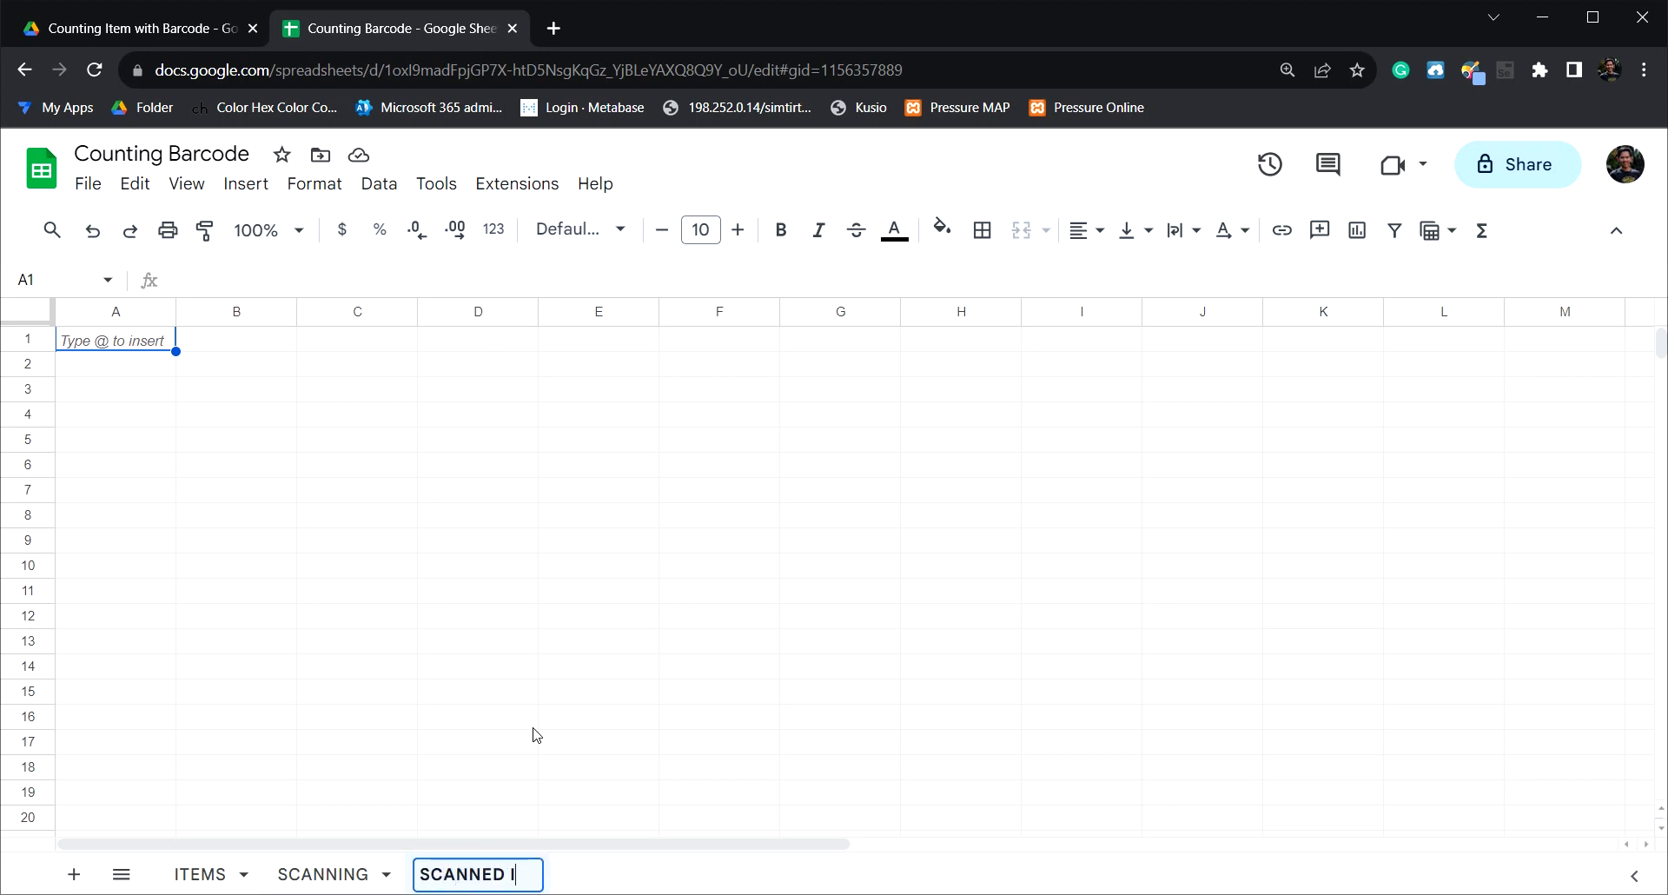
{"action": "type", "text": "TEMS"}
{"action": "left_click", "coordinate": [536, 729]}
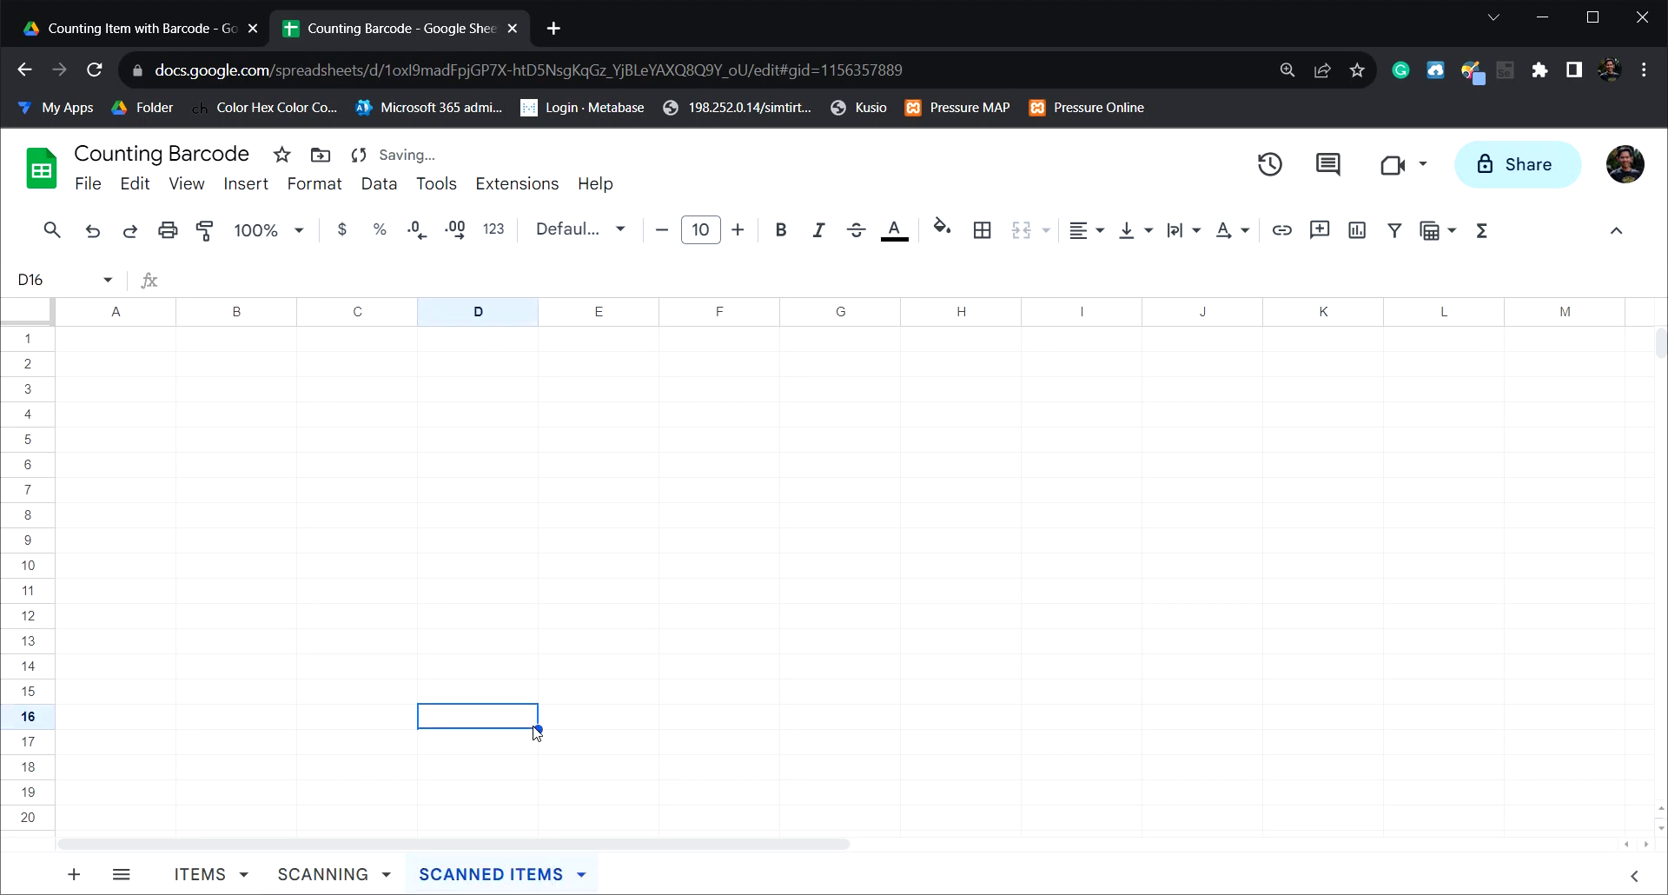
{"action": "left_click", "coordinate": [344, 874]}
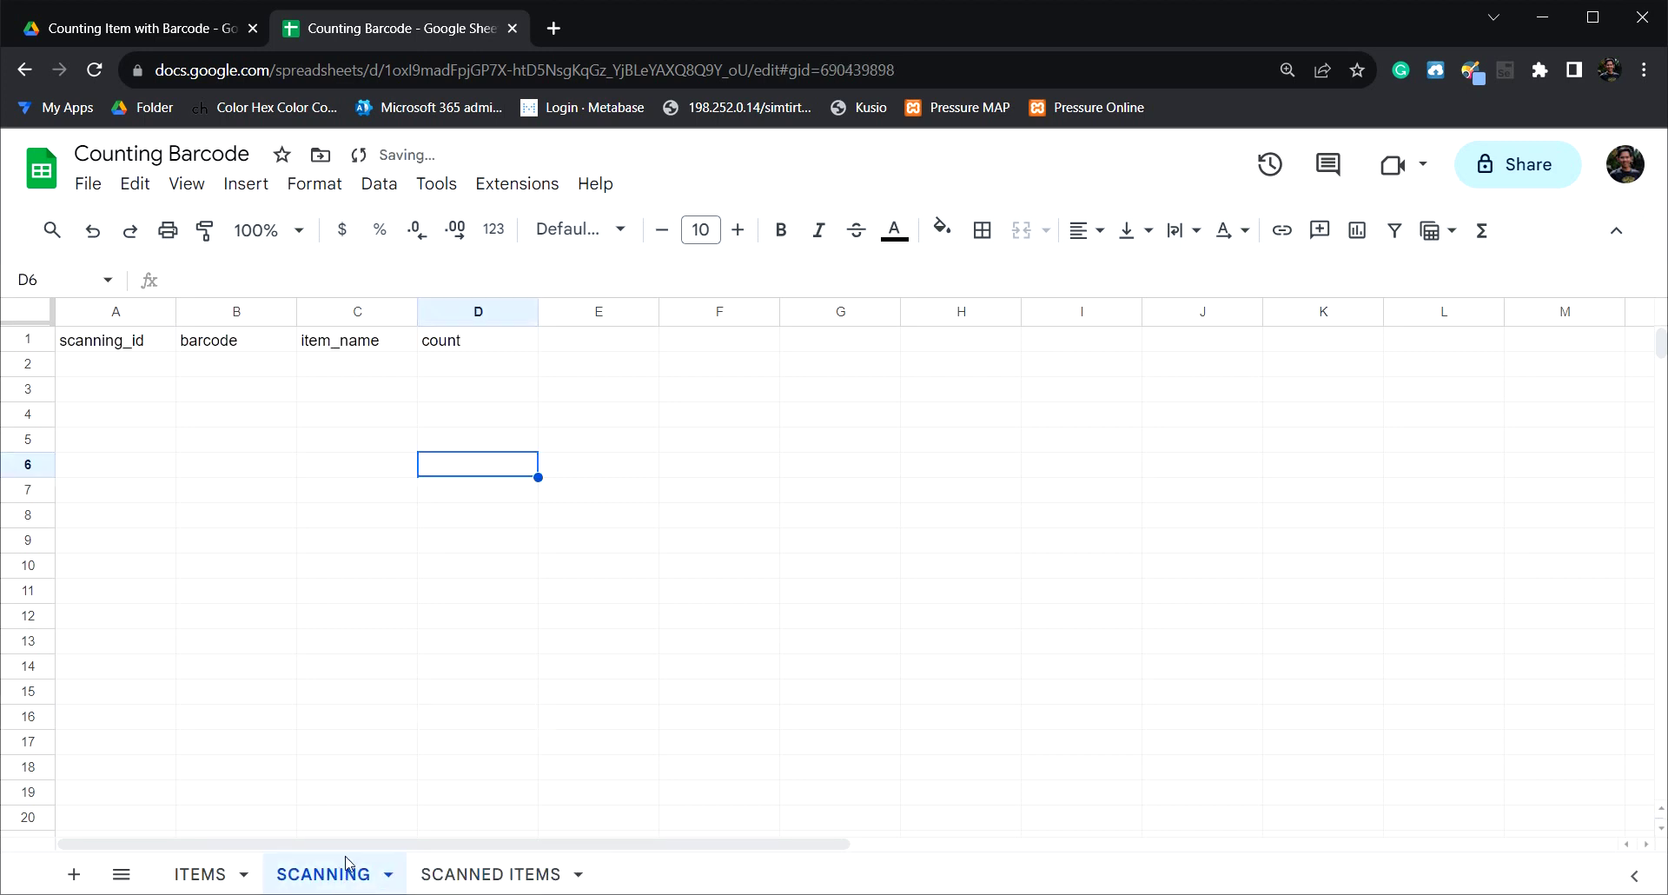
{"action": "left_click", "coordinate": [295, 438]}
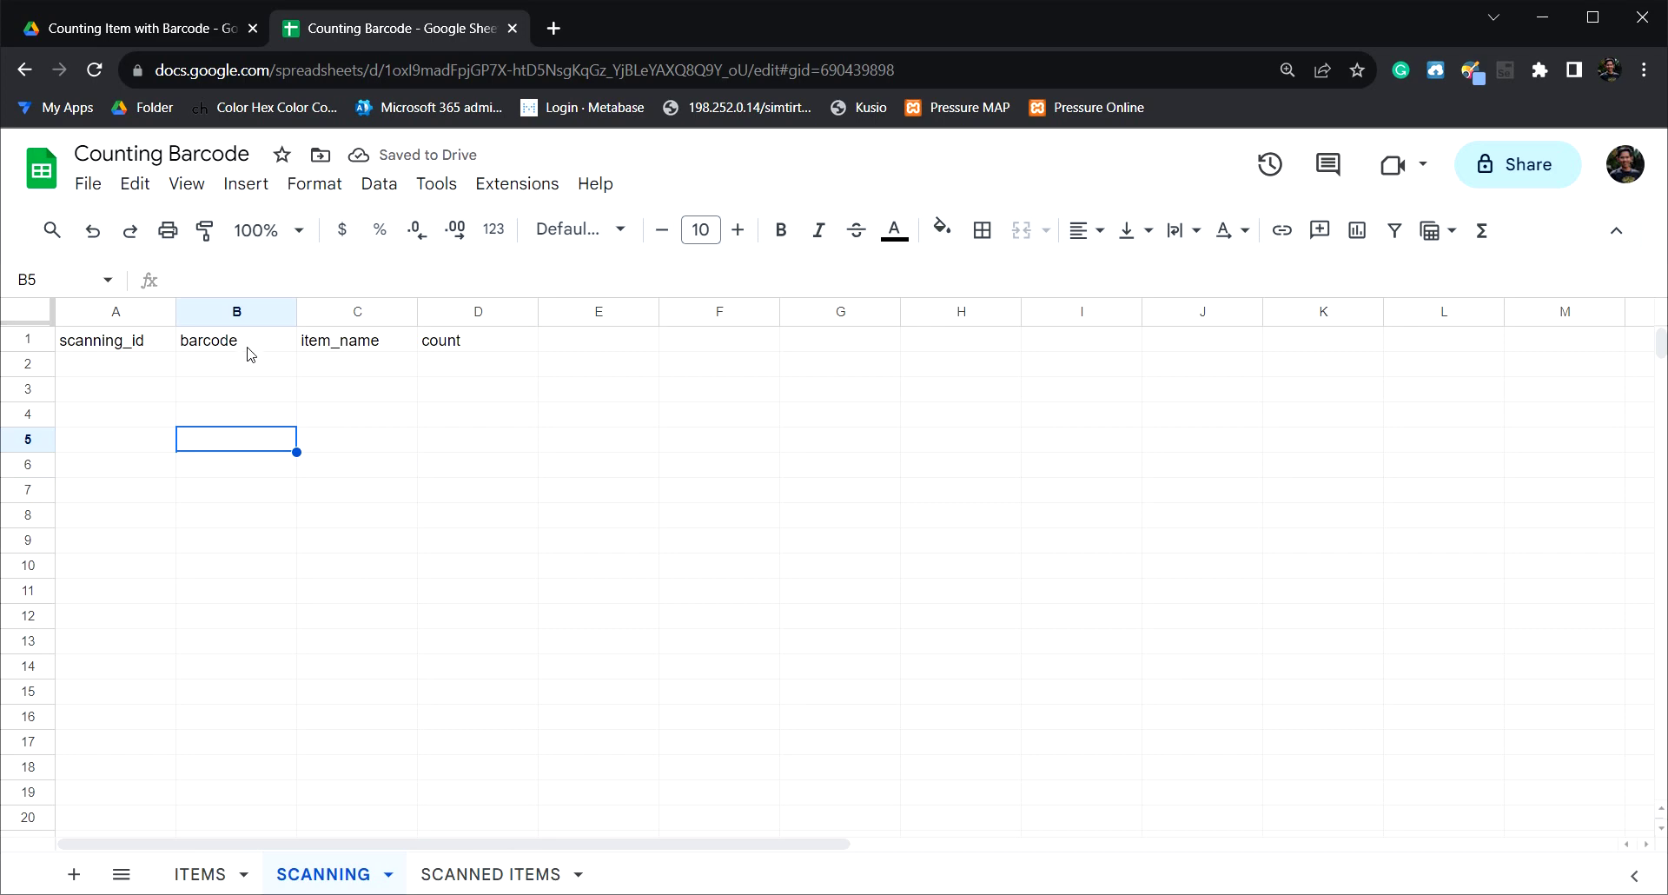
Copy the barcode, item_name and count headers from SCANNING into A1 of SCANNED ITEMS.
{"action": "left_click_drag", "start_coordinate": [238, 349], "coordinate": [473, 345]}
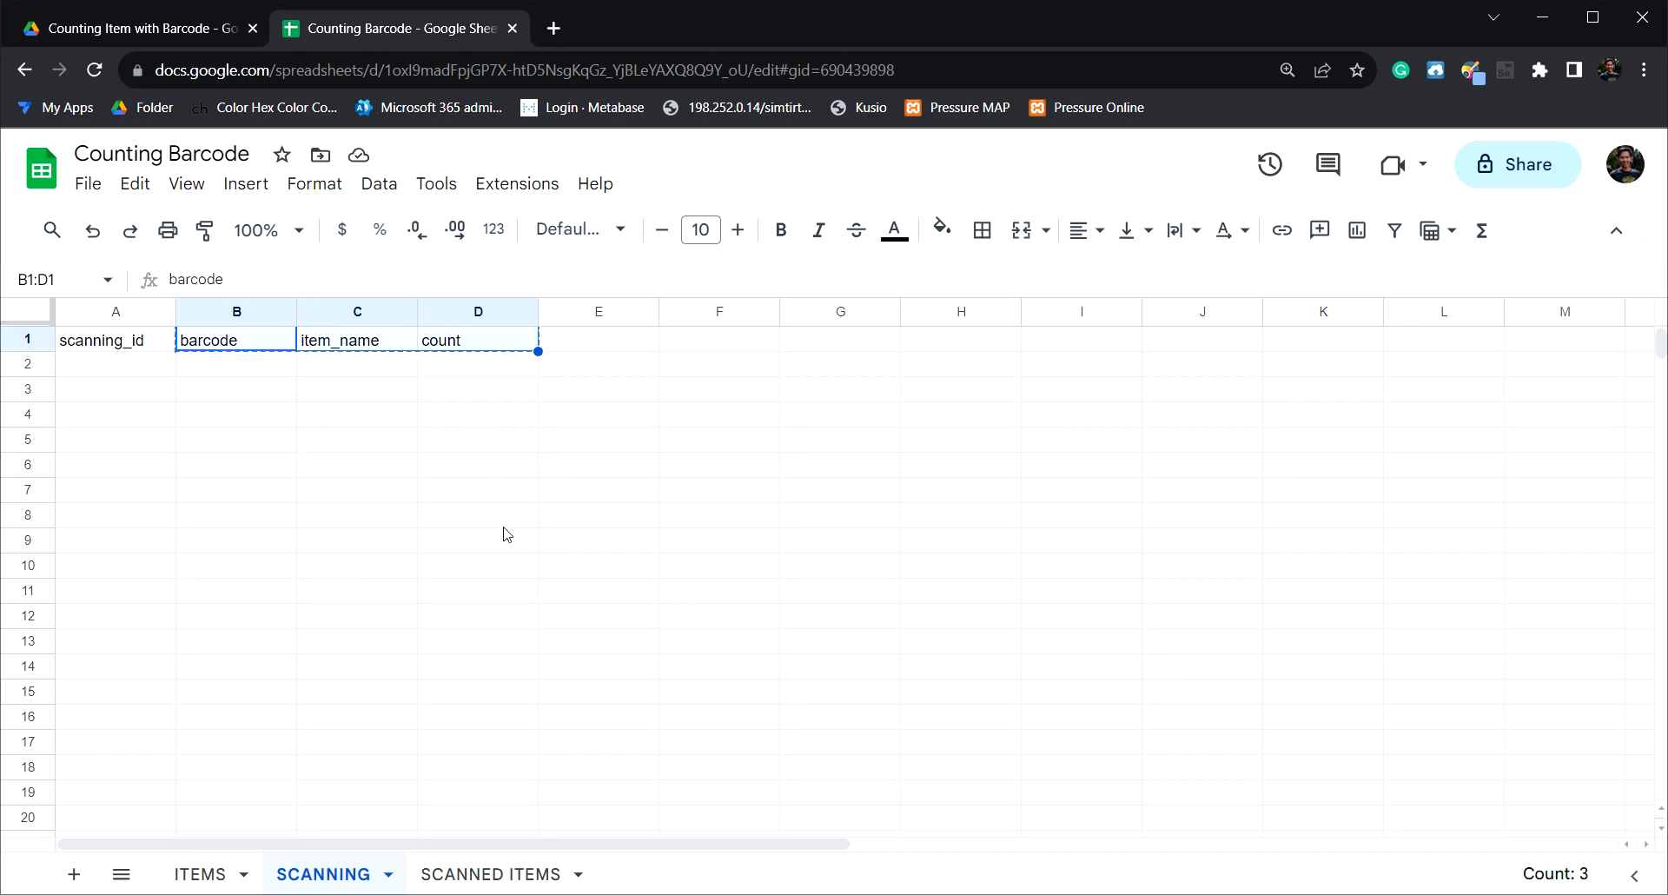
{"action": "left_click", "coordinate": [471, 874]}
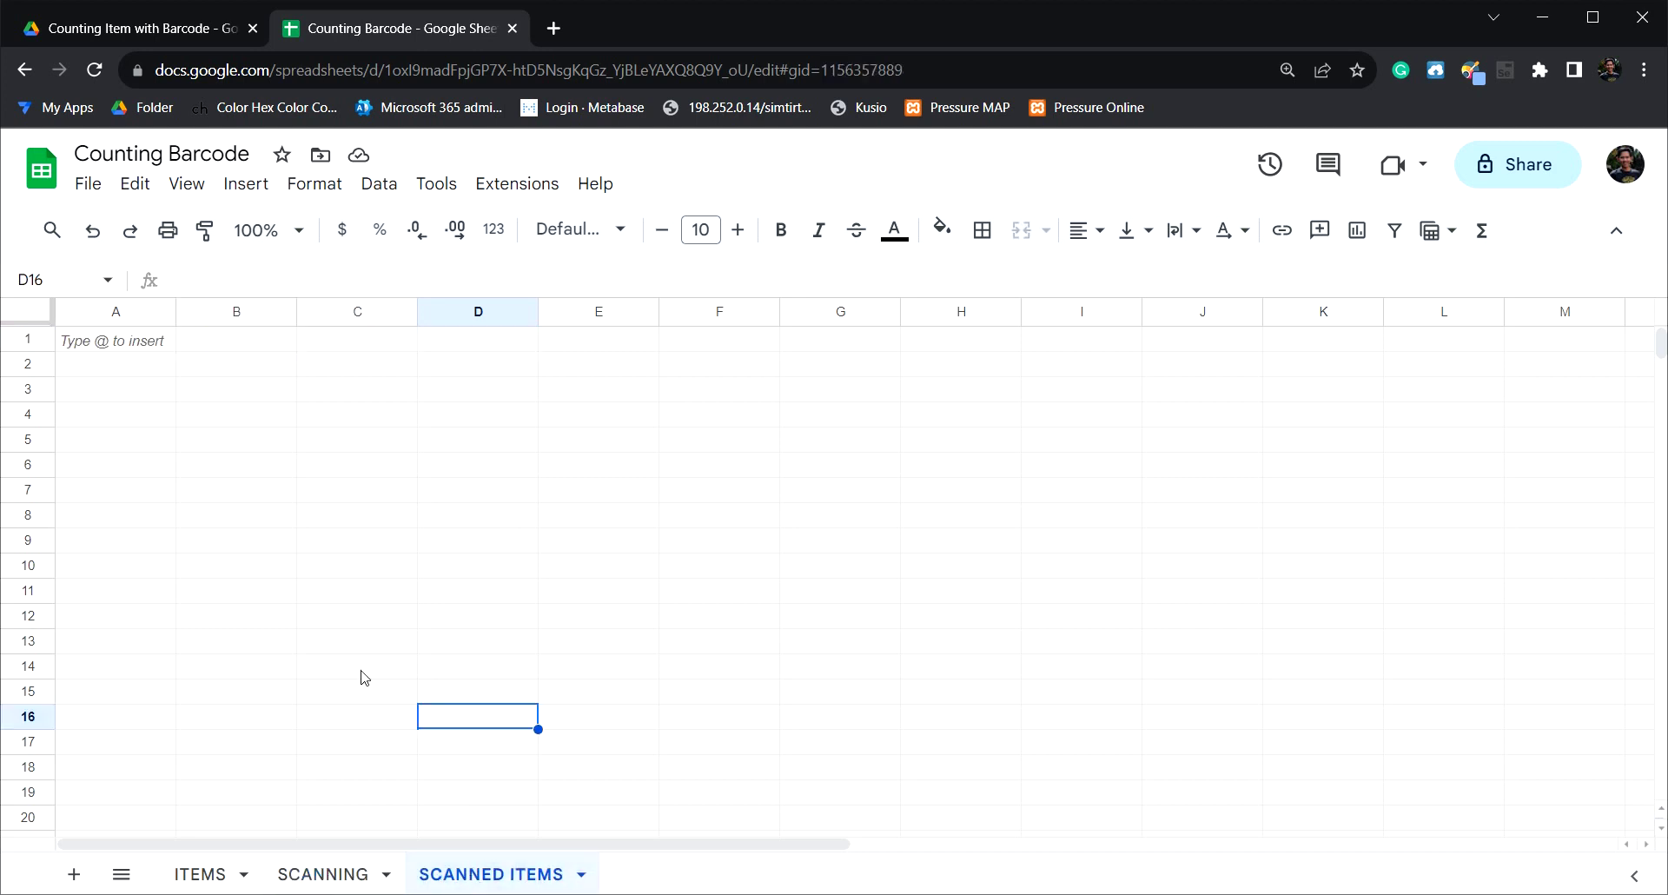
{"action": "left_click", "coordinate": [111, 346]}
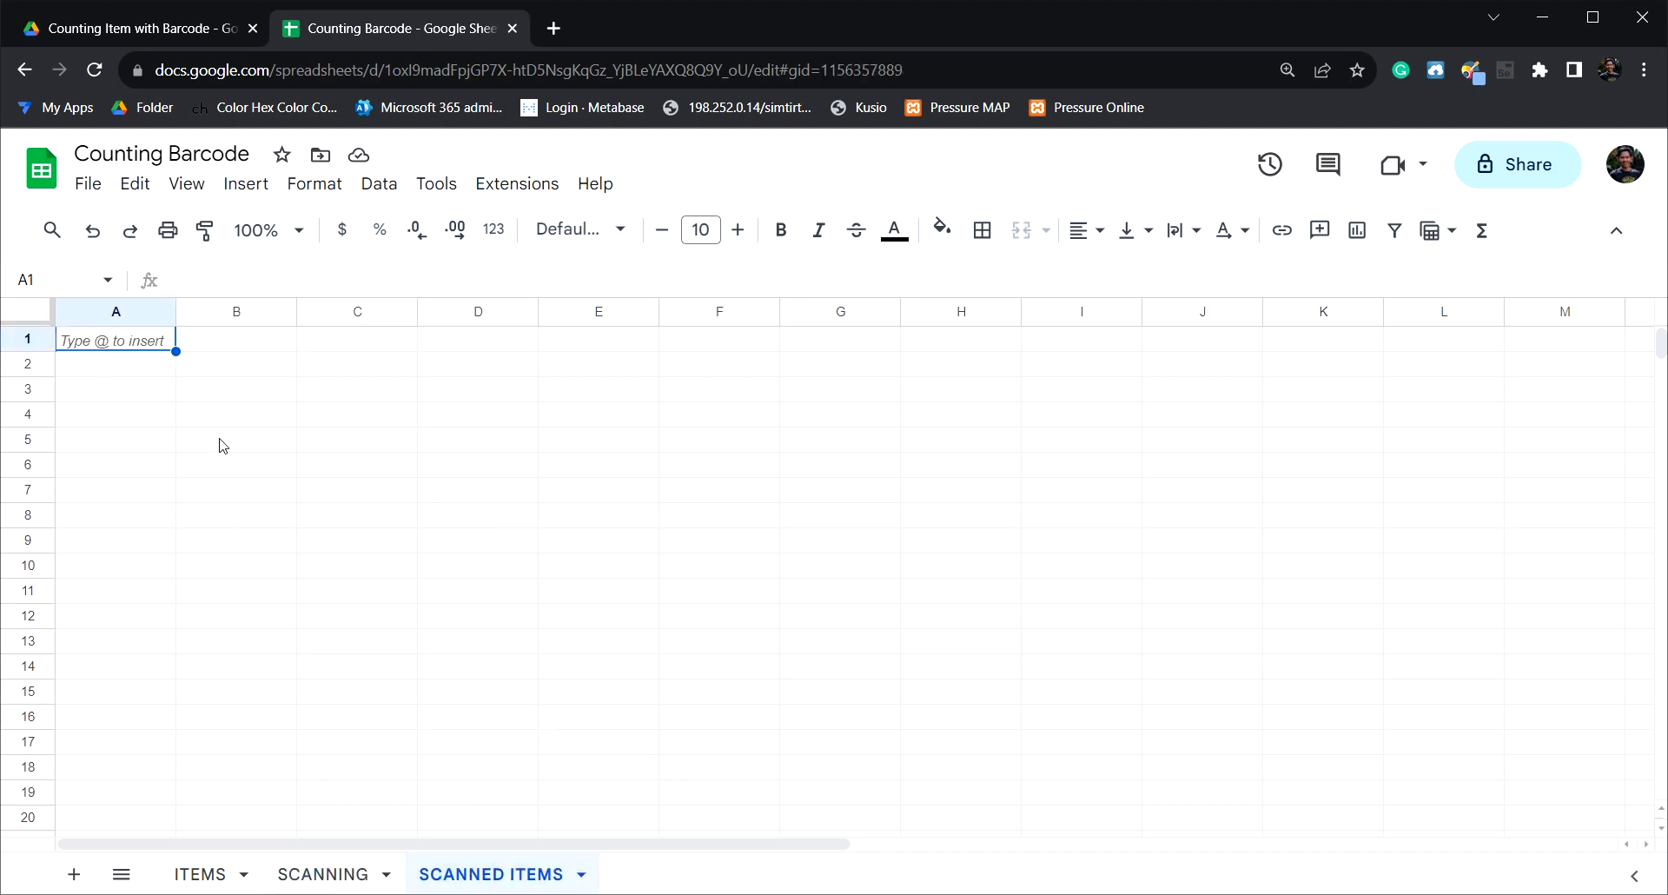
{"action": "type", "text": "barcode\titem_name\tcount"}
{"action": "left_click", "coordinate": [360, 491]}
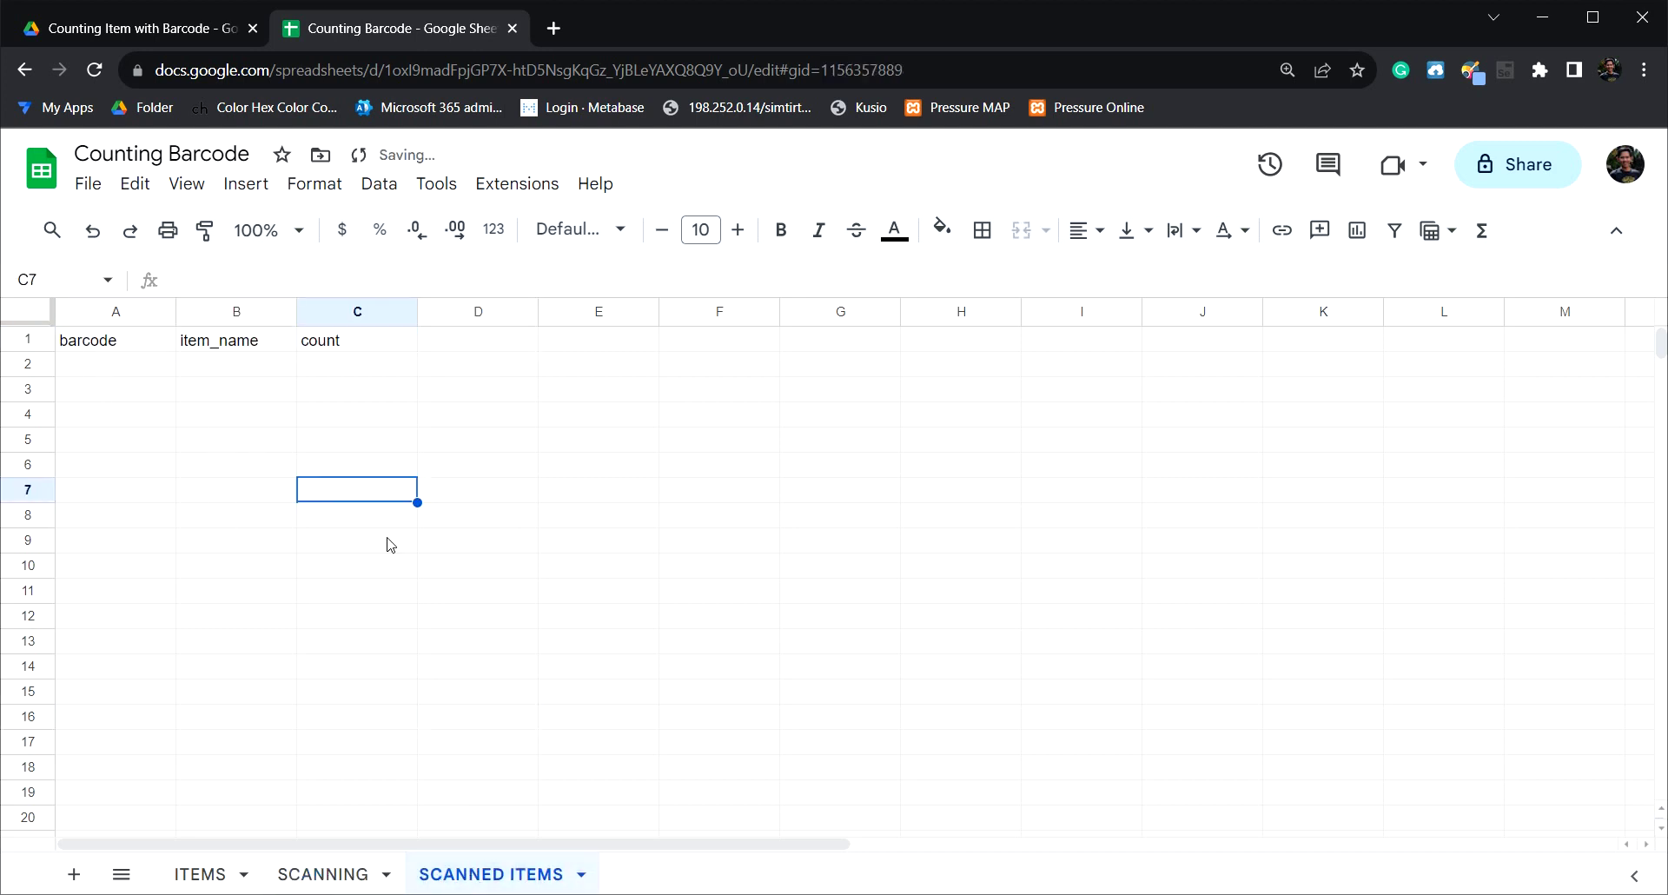
On SCANNING, insert a column left of barcode and head it scanning_date.
{"action": "left_click", "coordinate": [326, 874]}
{"action": "left_click", "coordinate": [413, 544]}
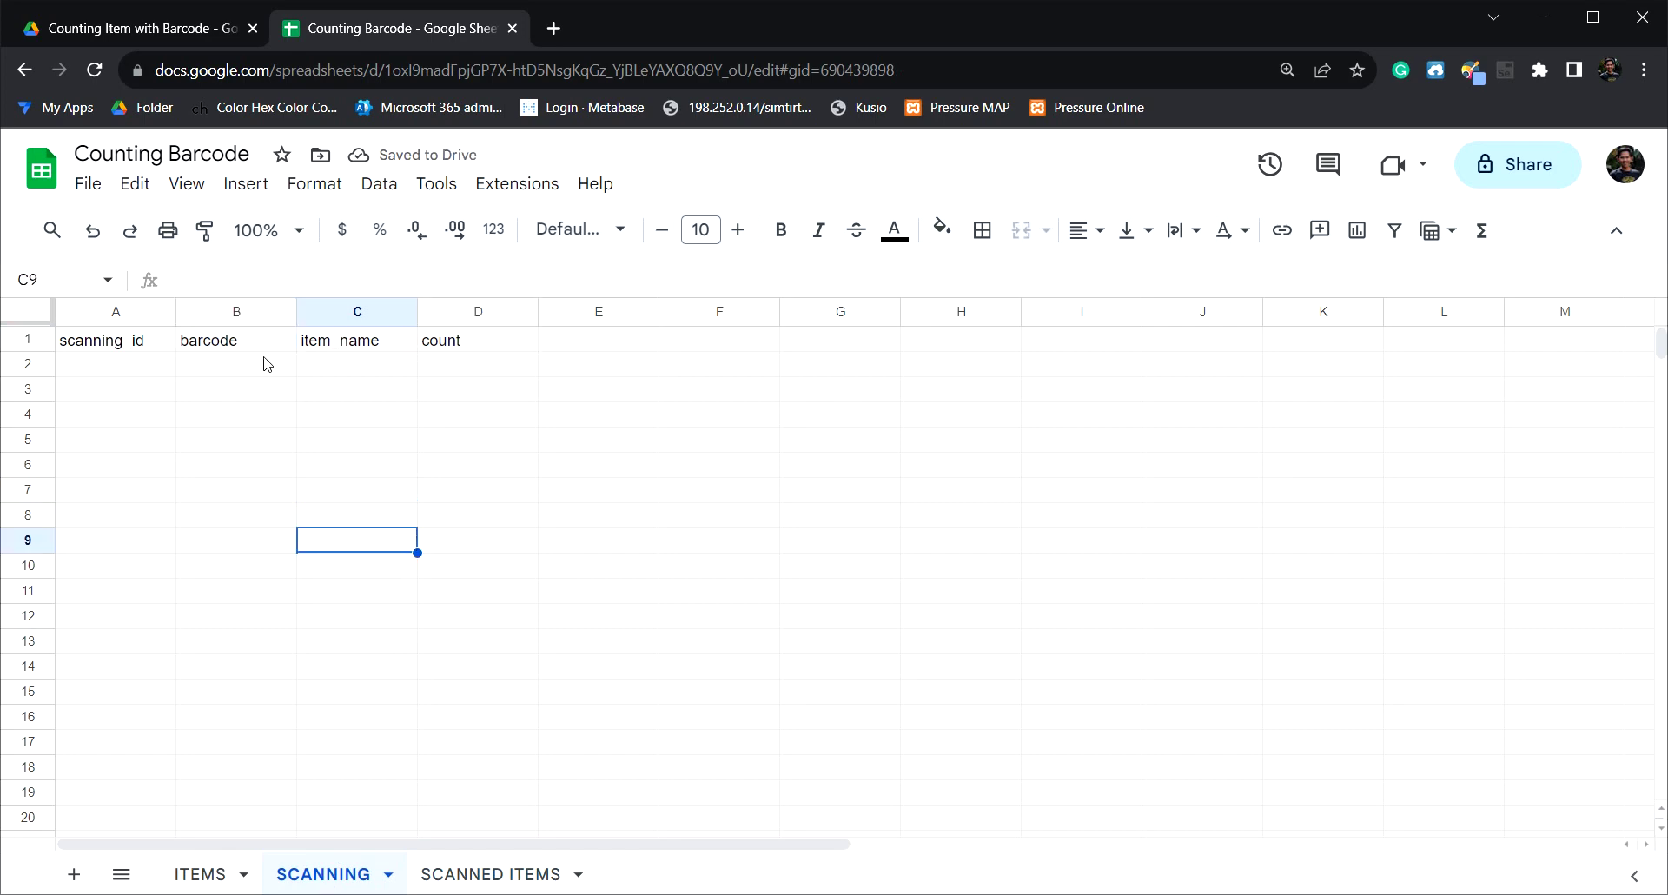
{"action": "right_click", "coordinate": [243, 316]}
{"action": "left_click", "coordinate": [357, 425]}
{"action": "left_click", "coordinate": [205, 439]}
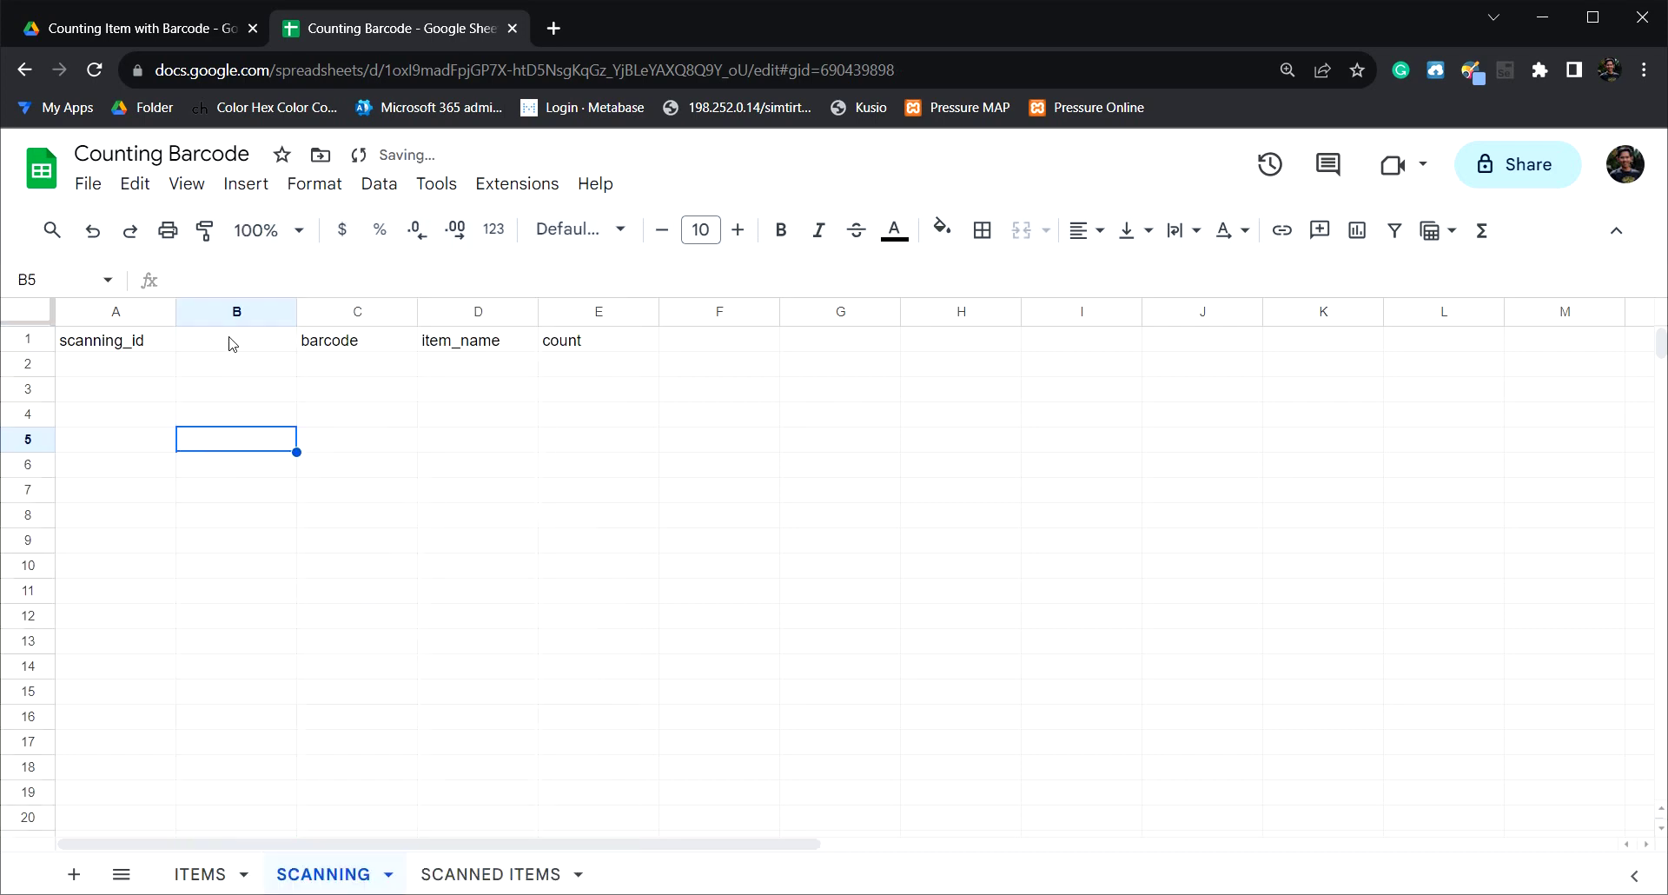
{"action": "left_click", "coordinate": [233, 344]}
{"action": "type", "text": "date"}
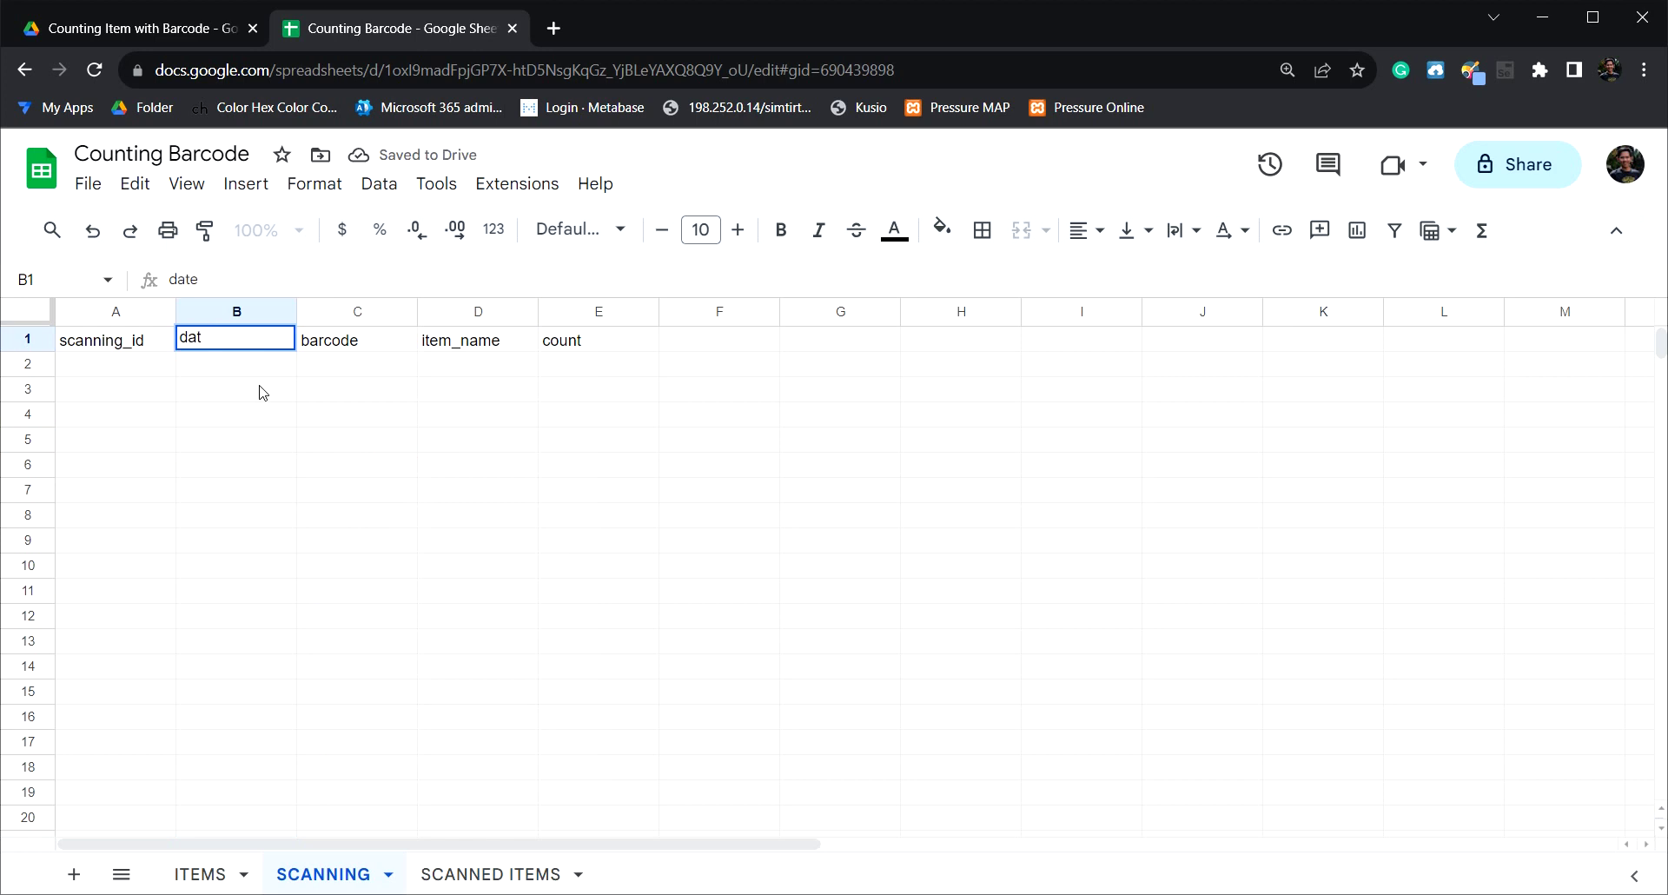
{"action": "key", "text": "BackSpace"}
{"action": "key", "text": "BackSpace"}
{"action": "key", "text": "BackSpace"}
{"action": "type", "text": "scanning_d"}
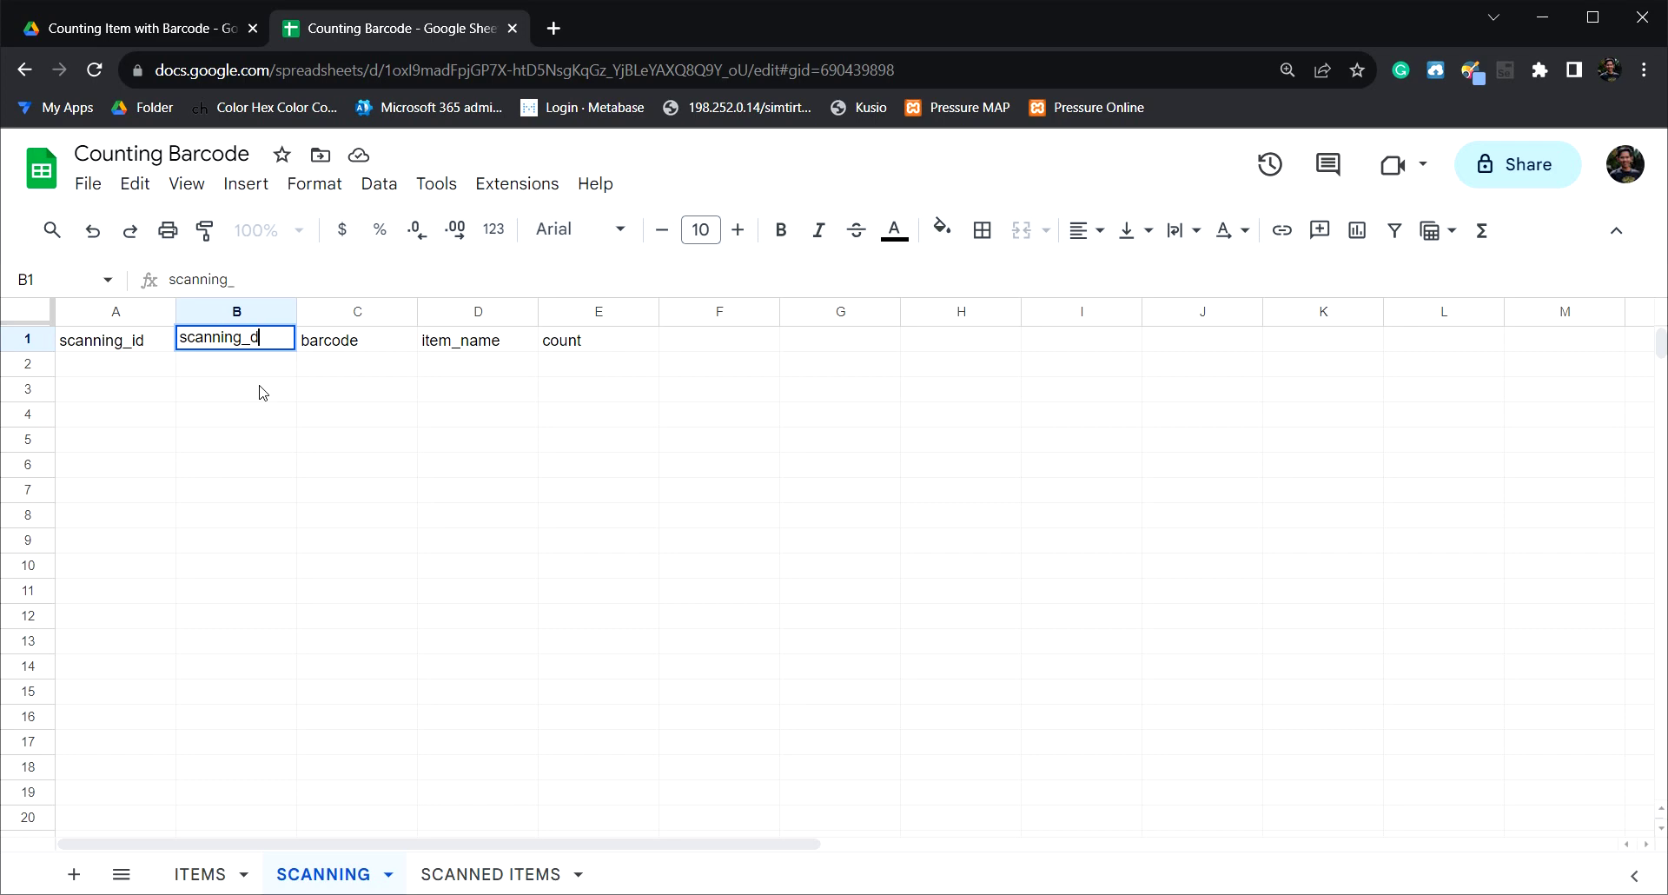
{"action": "type", "text": "ate"}
{"action": "key", "text": "Return"}
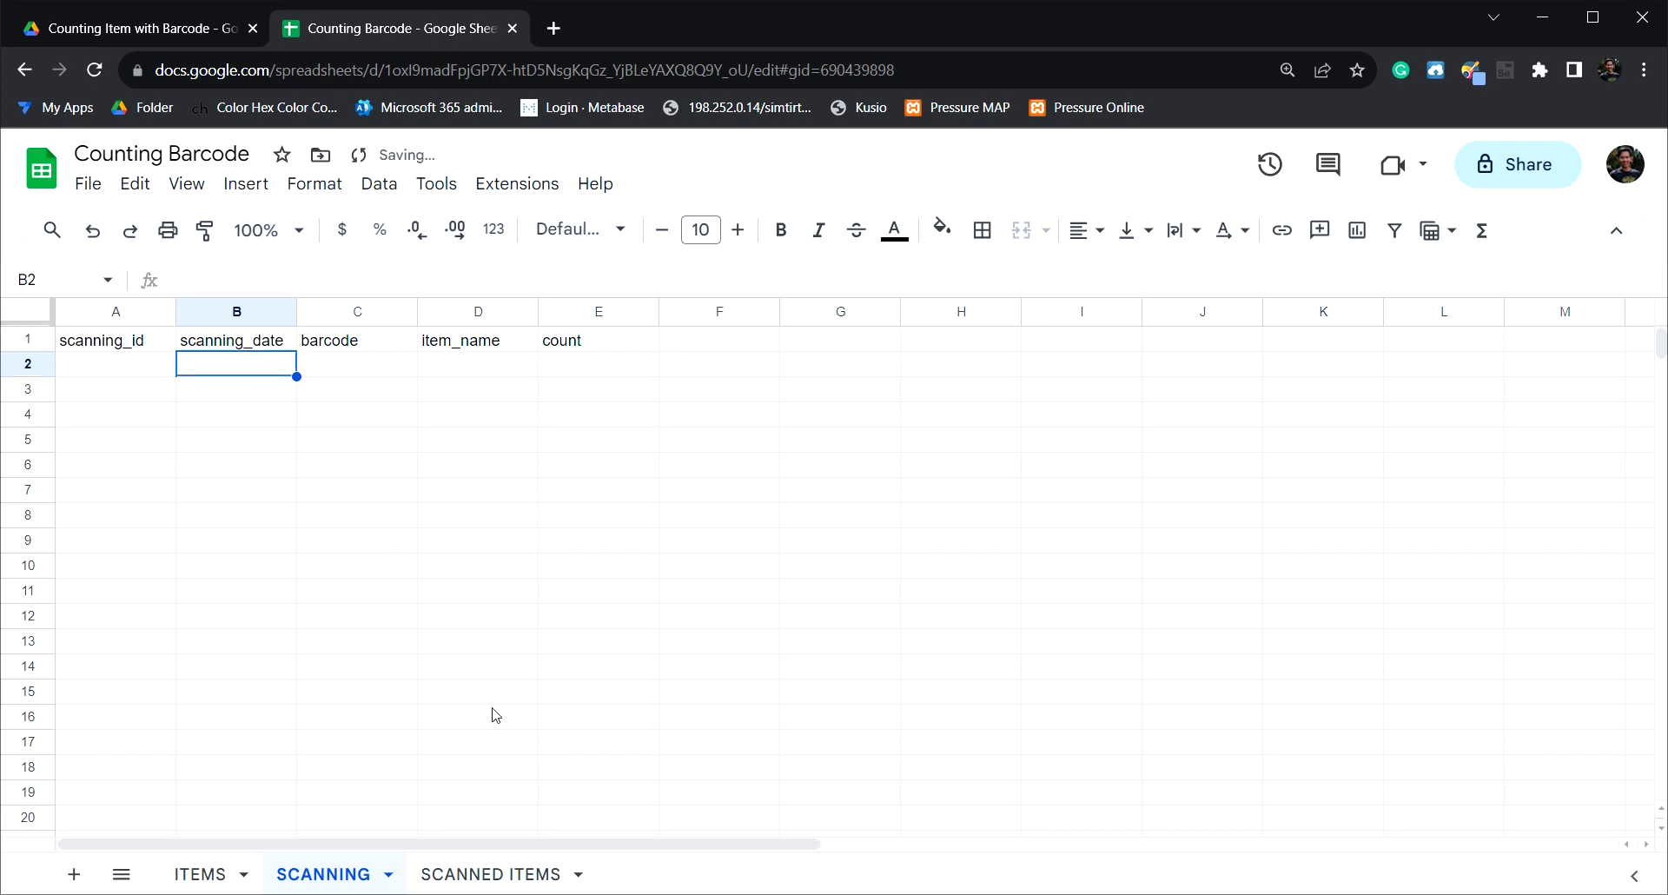
Insert a column A in SCANNED ITEMS and paste the scanning_date header into A1.
{"action": "left_click", "coordinate": [495, 879]}
{"action": "right_click", "coordinate": [130, 311]}
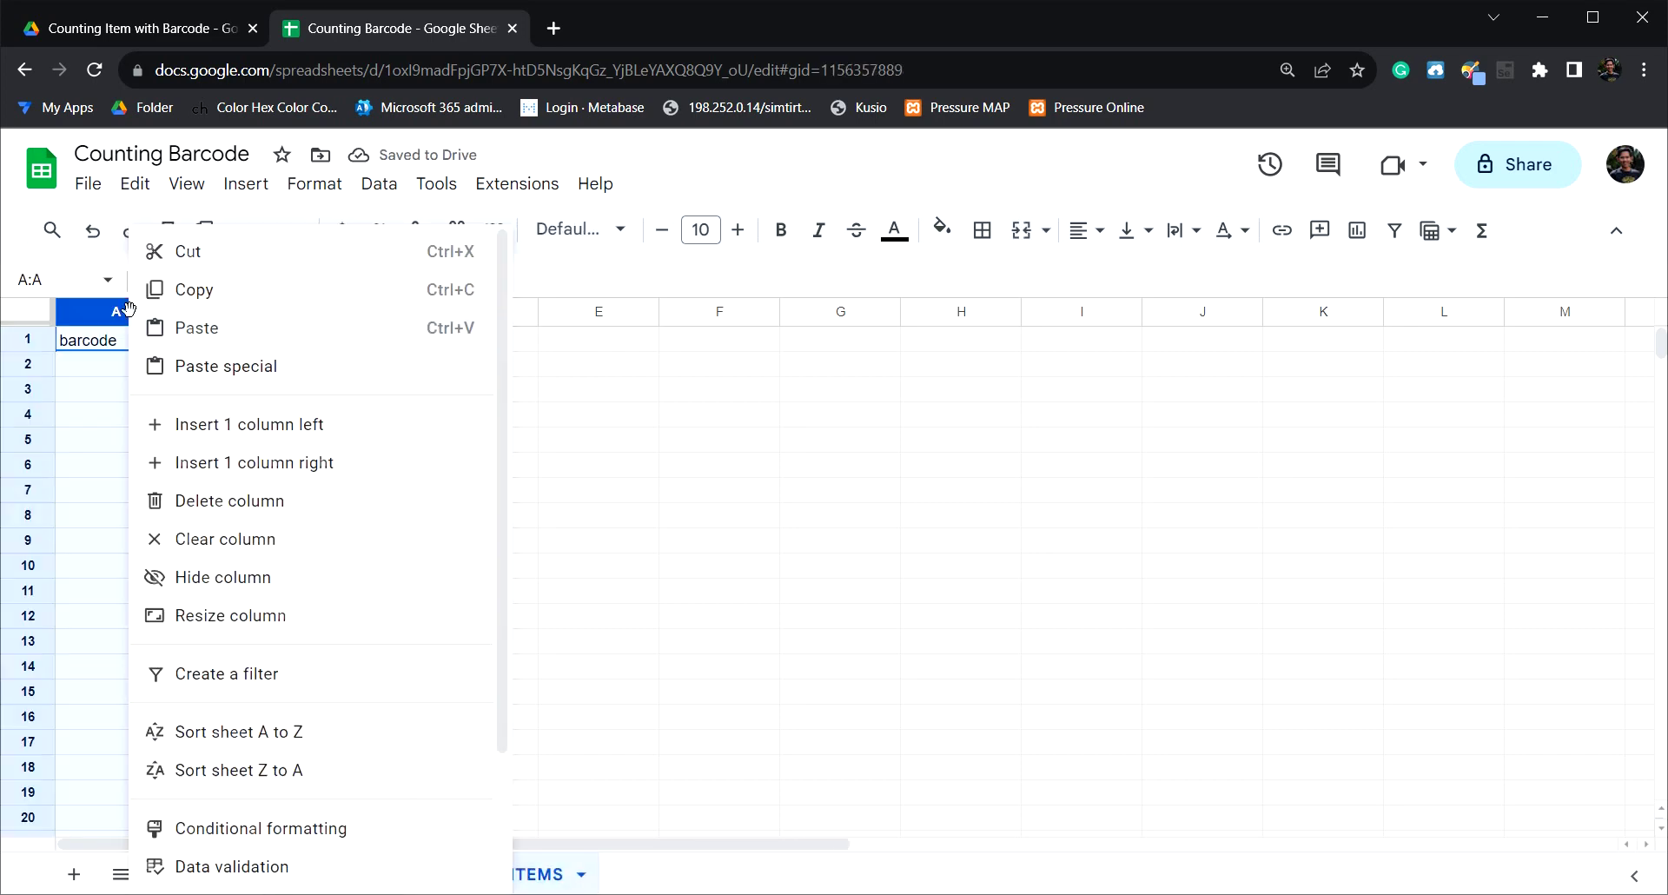
{"action": "left_click", "coordinate": [206, 413]}
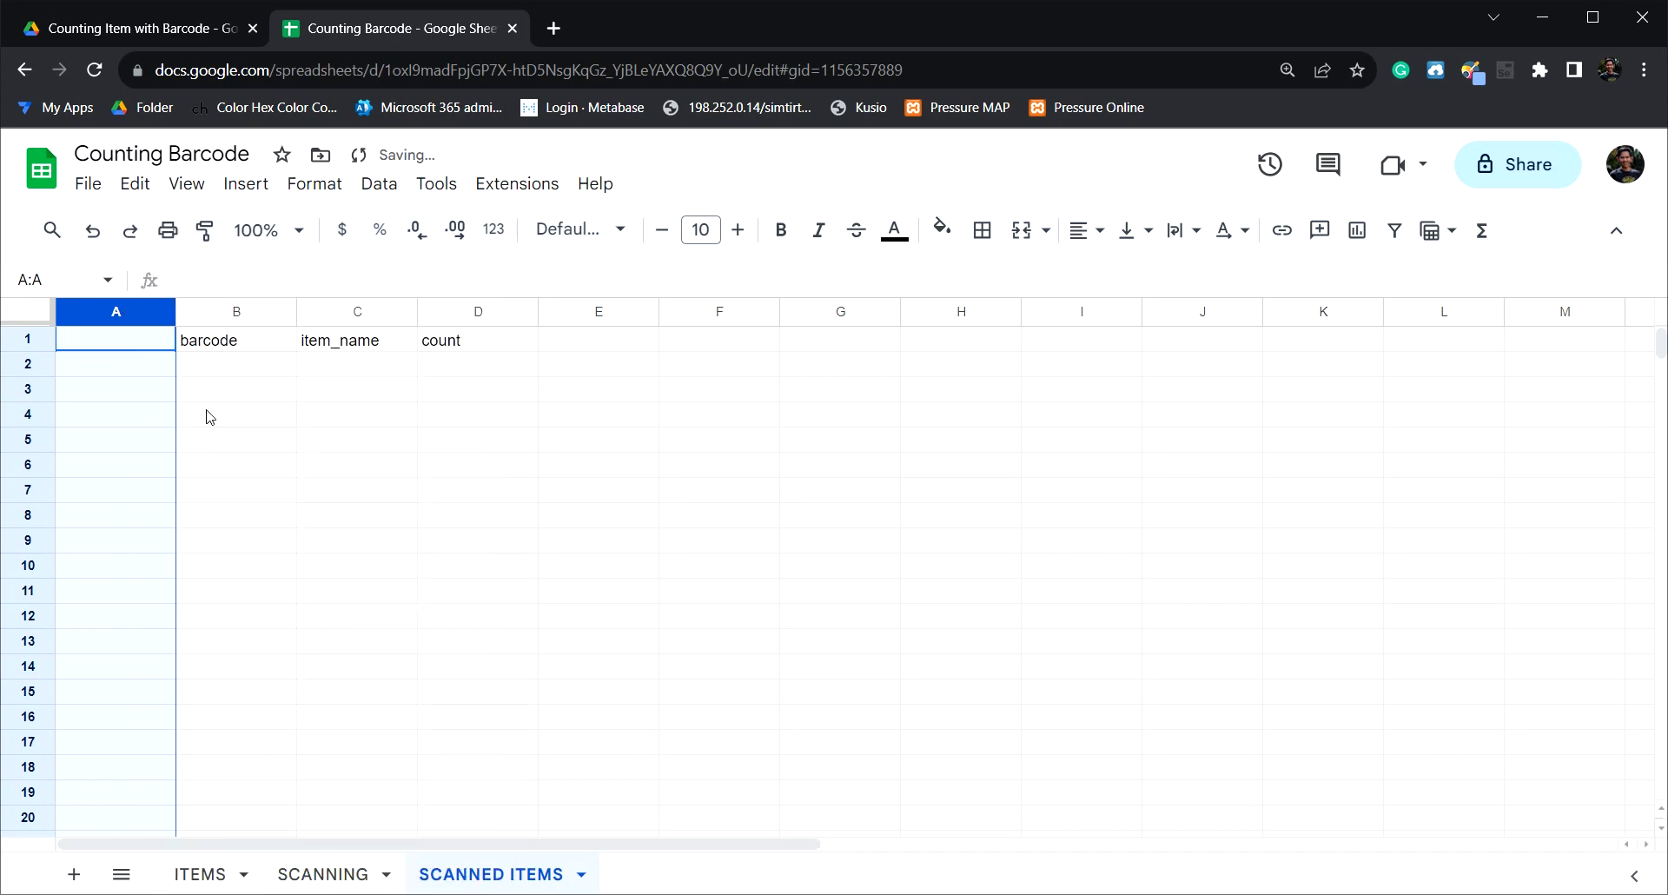
{"action": "left_click", "coordinate": [324, 873]}
{"action": "key", "text": "Up"}
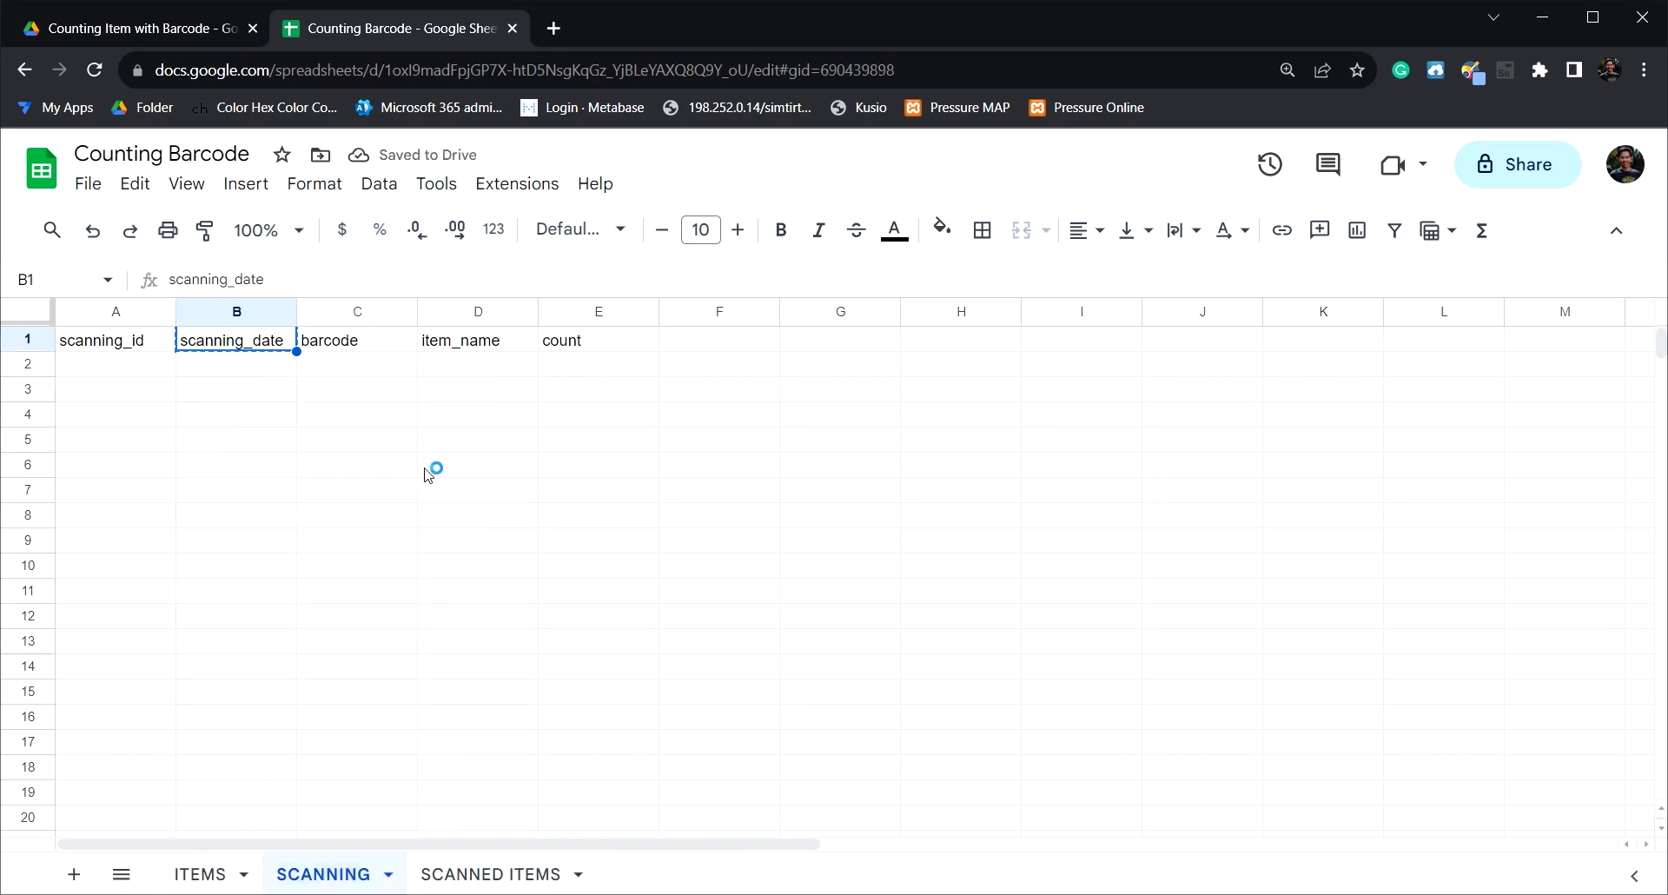
{"action": "left_click", "coordinate": [482, 874]}
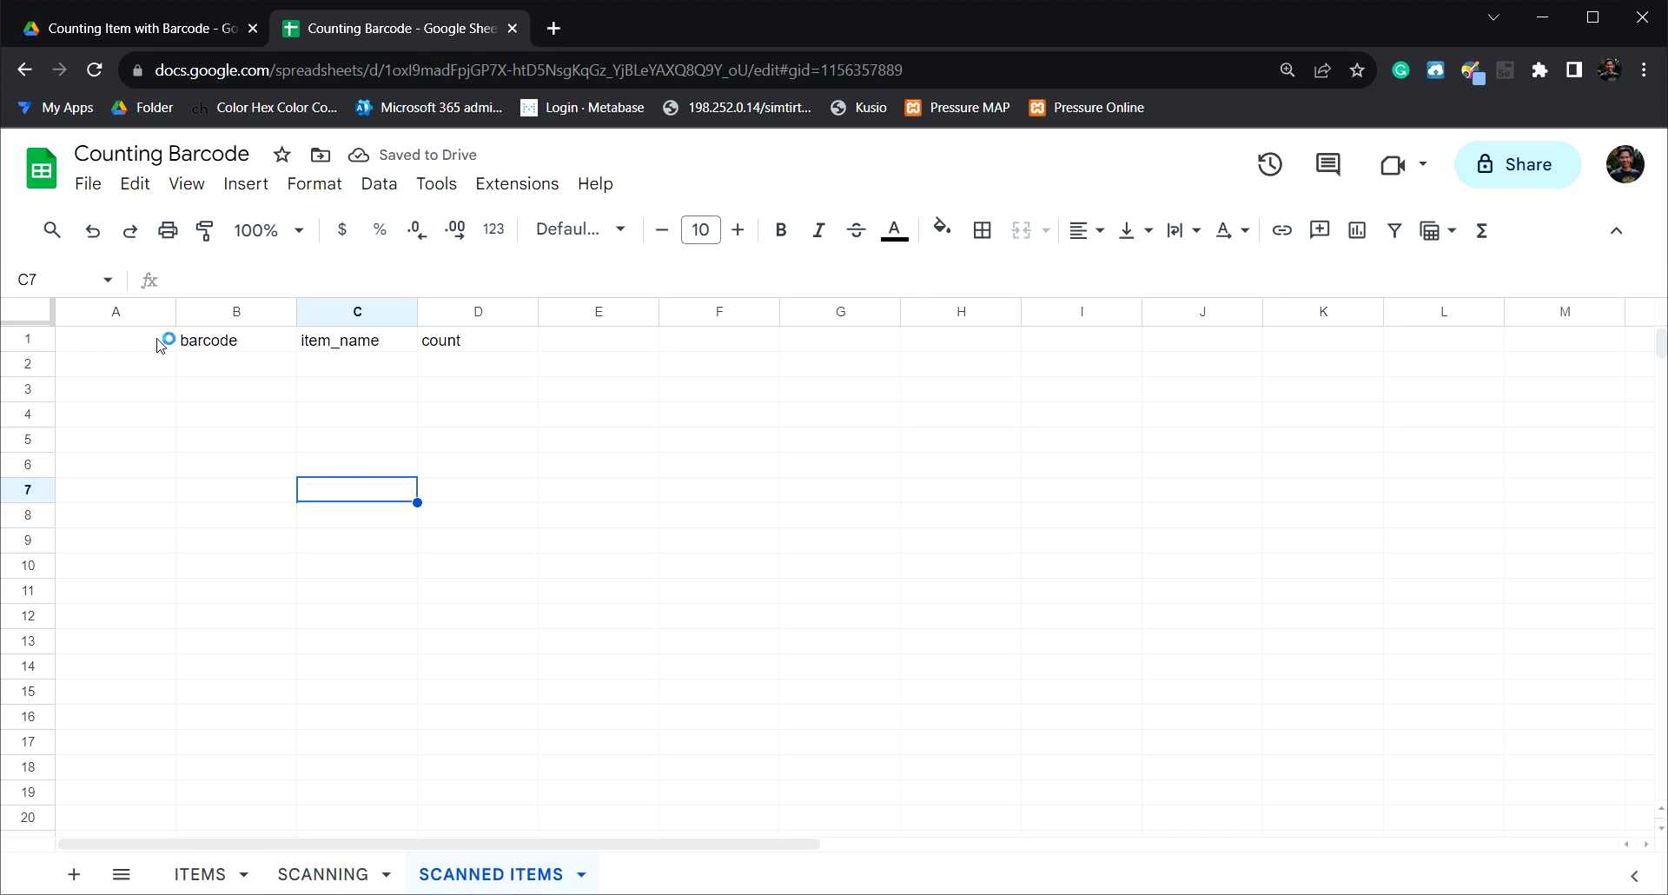
{"action": "left_click", "coordinate": [164, 338]}
{"action": "type", "text": "scanning_date"}
{"action": "left_click", "coordinate": [433, 506]}
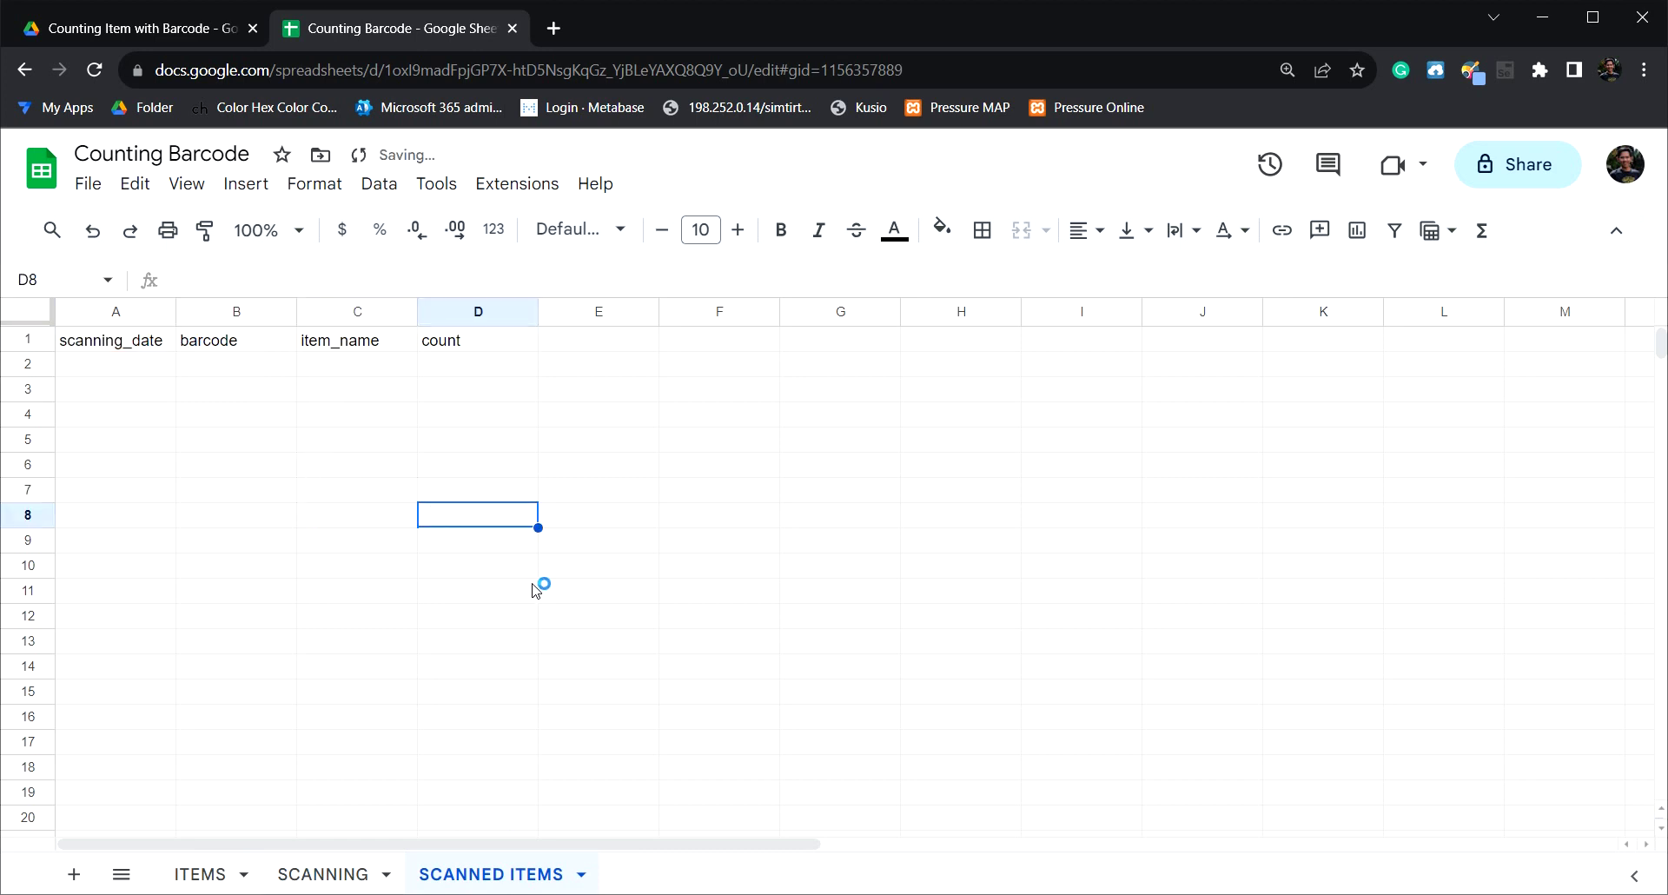
{"action": "left_click", "coordinate": [486, 643]}
Review the header rows on the SCANNING, SCANNED ITEMS and ITEMS sheets.
{"action": "left_click", "coordinate": [330, 869]}
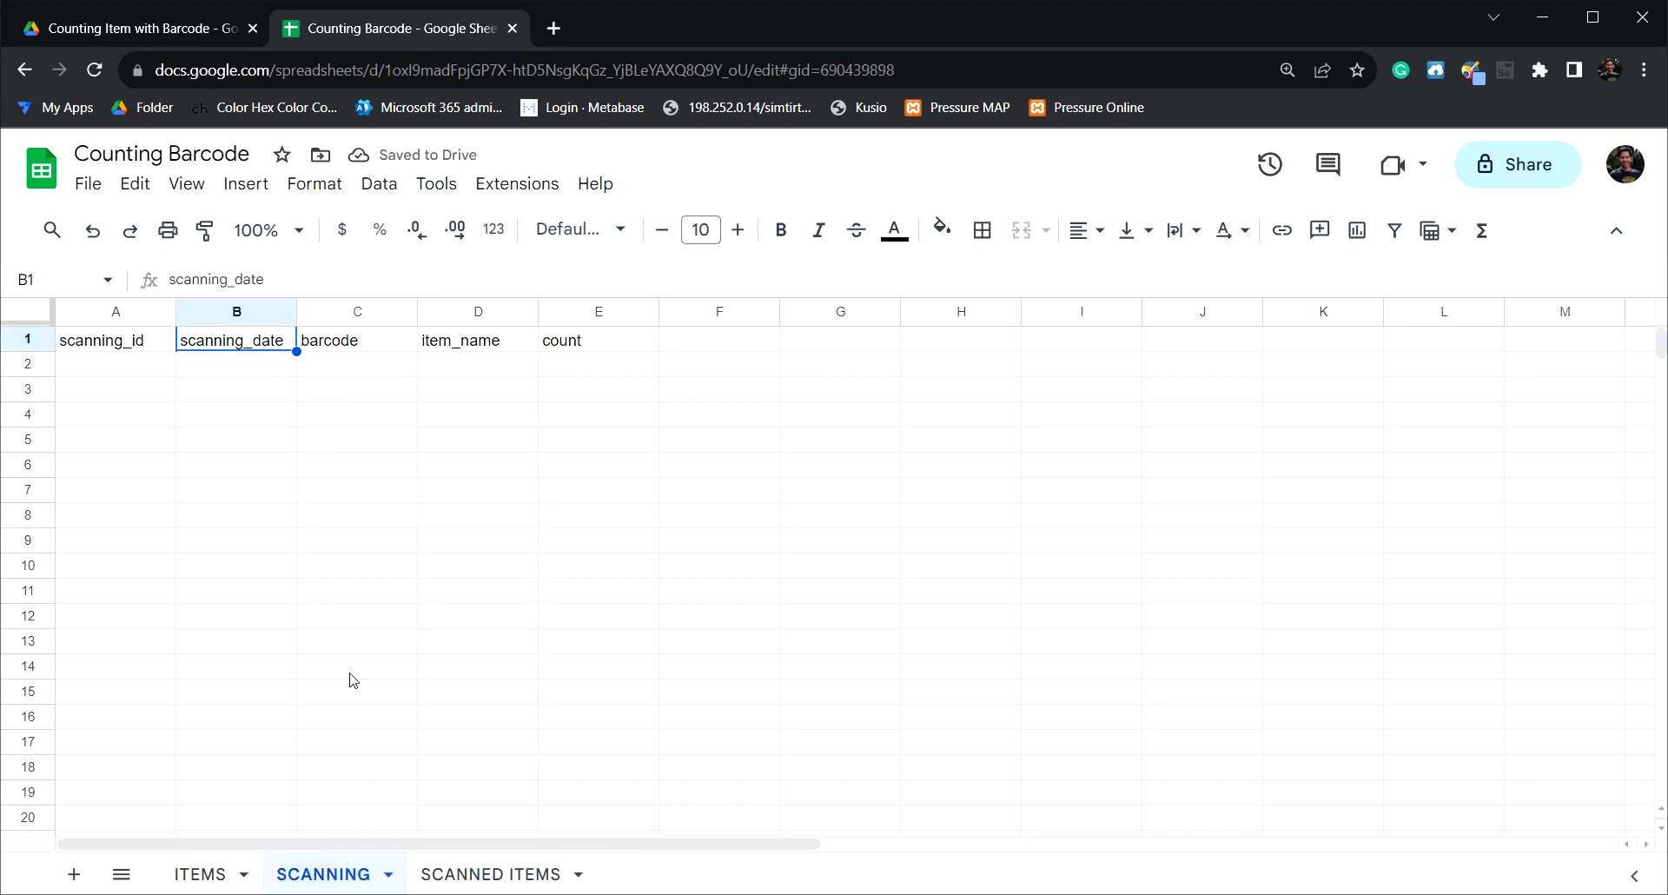
{"action": "left_click", "coordinate": [352, 673]}
{"action": "left_click", "coordinate": [224, 872]}
{"action": "left_click", "coordinate": [320, 521]}
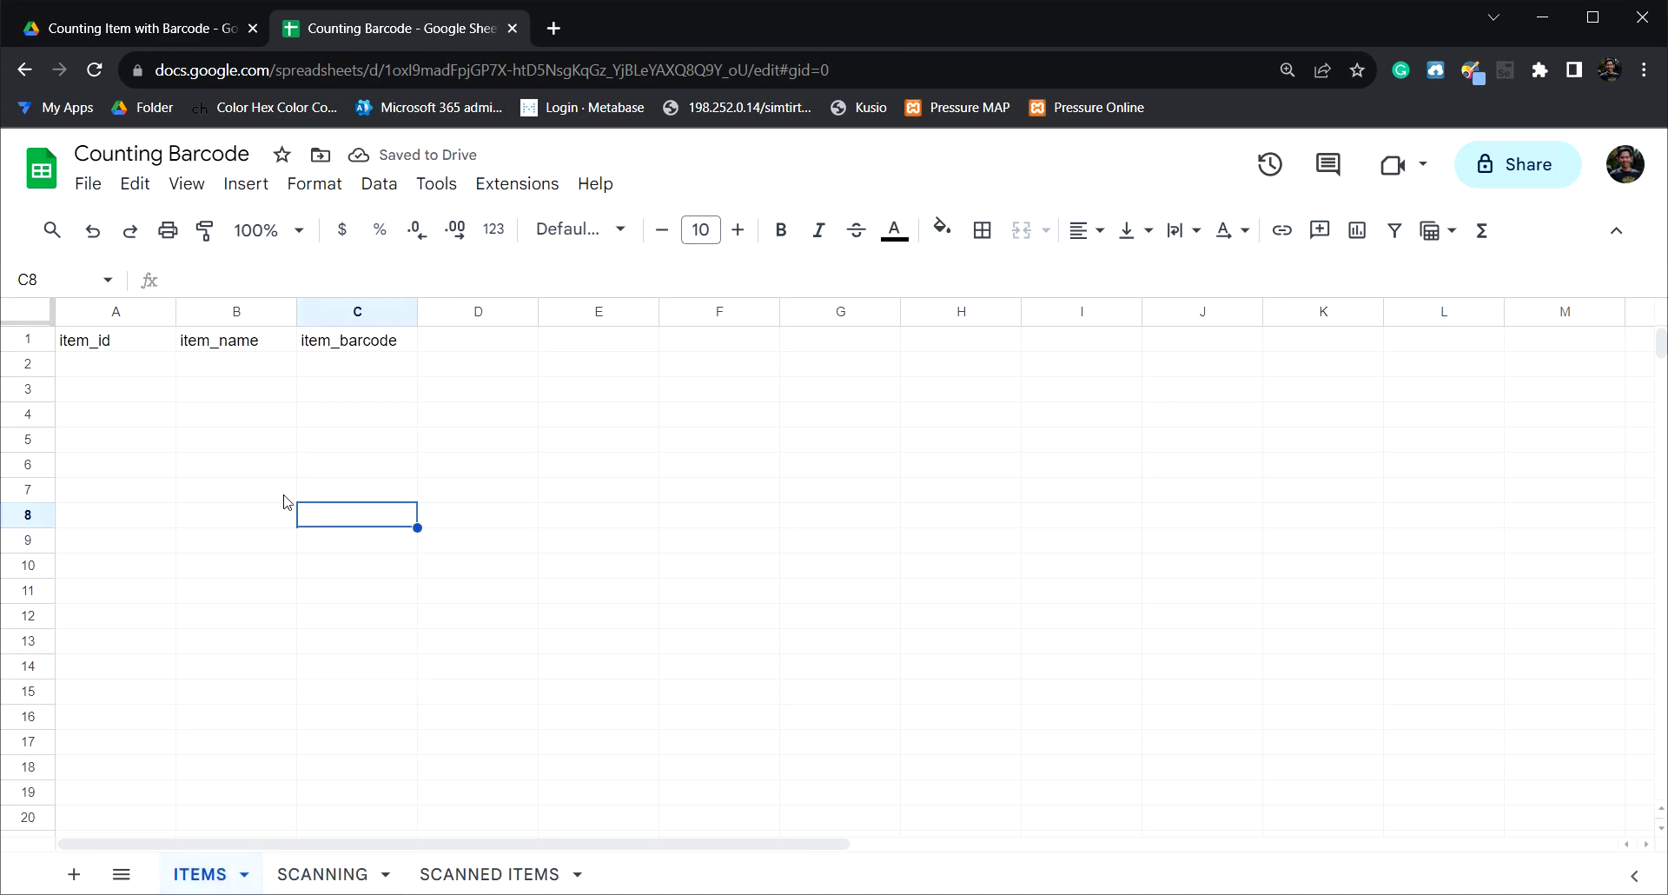
{"action": "left_click", "coordinate": [330, 883]}
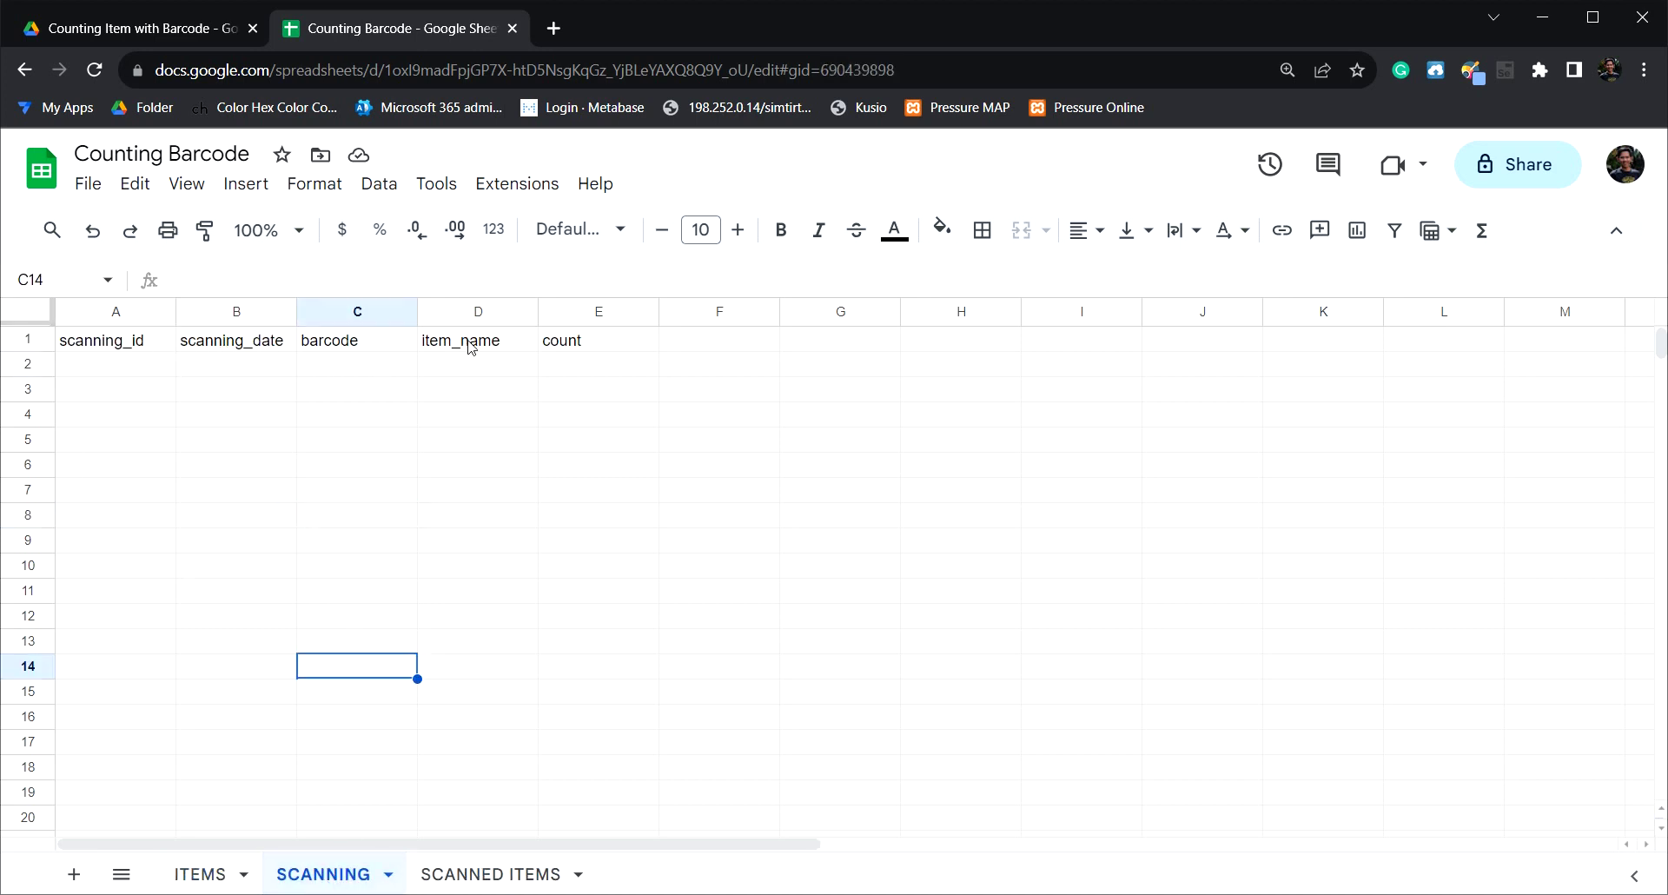
{"action": "left_click", "coordinate": [484, 871]}
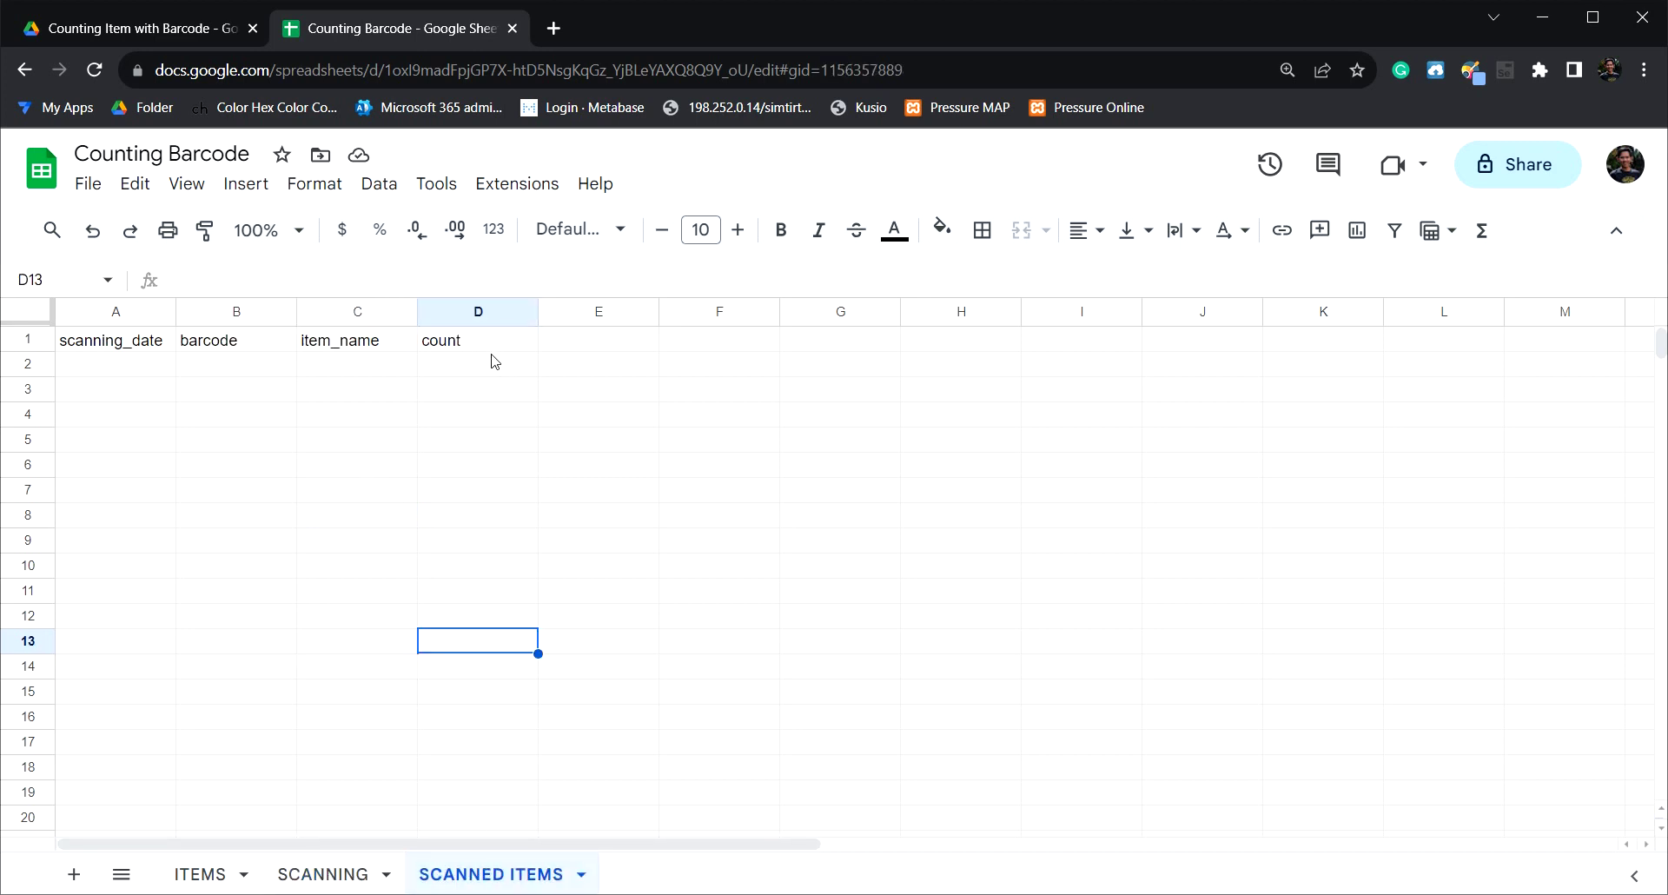
{"action": "left_click", "coordinate": [618, 549]}
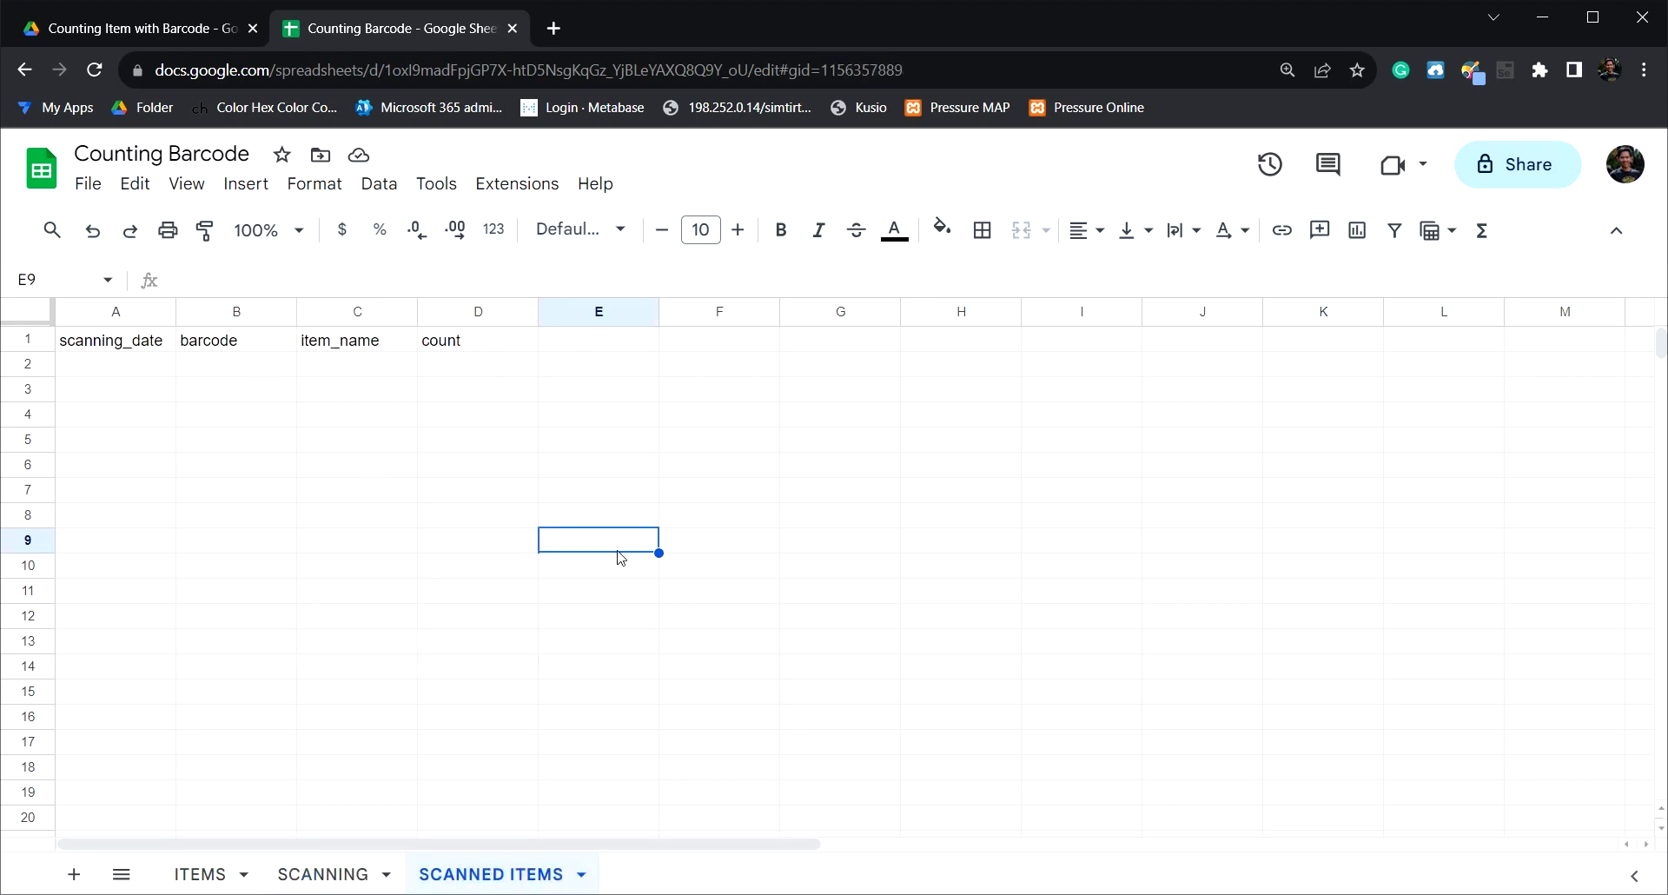
{"action": "left_click", "coordinate": [235, 864]}
{"action": "left_click", "coordinate": [487, 182]}
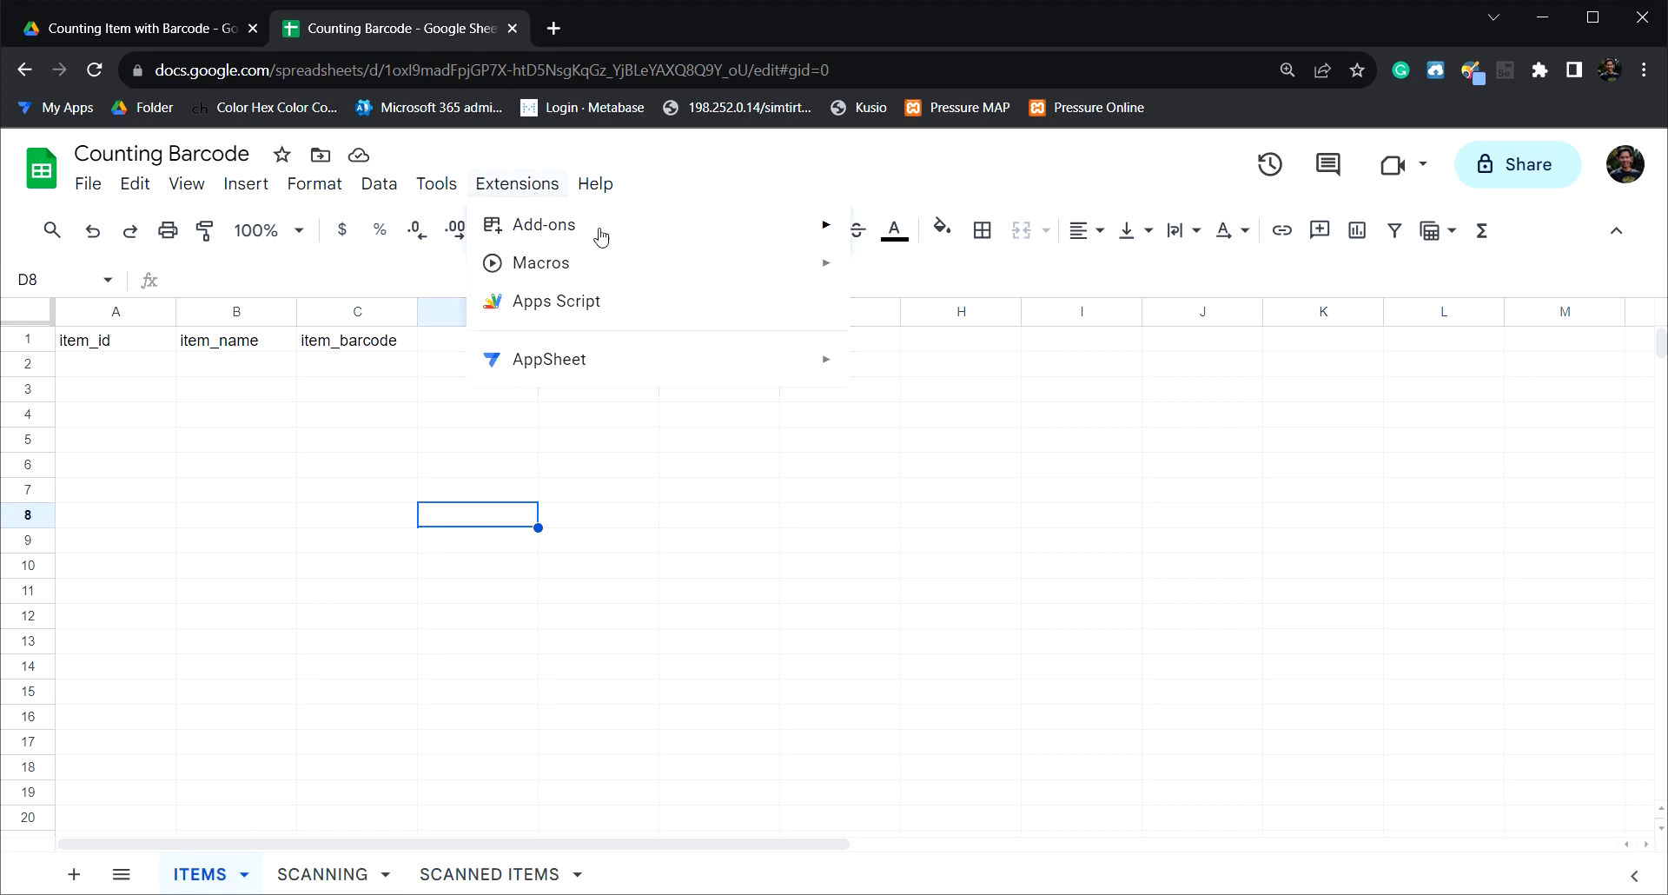
Create the Counting Barcode AppSheet app from Extensions and view the ITEMS table's columns.
{"action": "mouse_move", "coordinate": [689, 365]}
{"action": "left_click", "coordinate": [908, 374]}
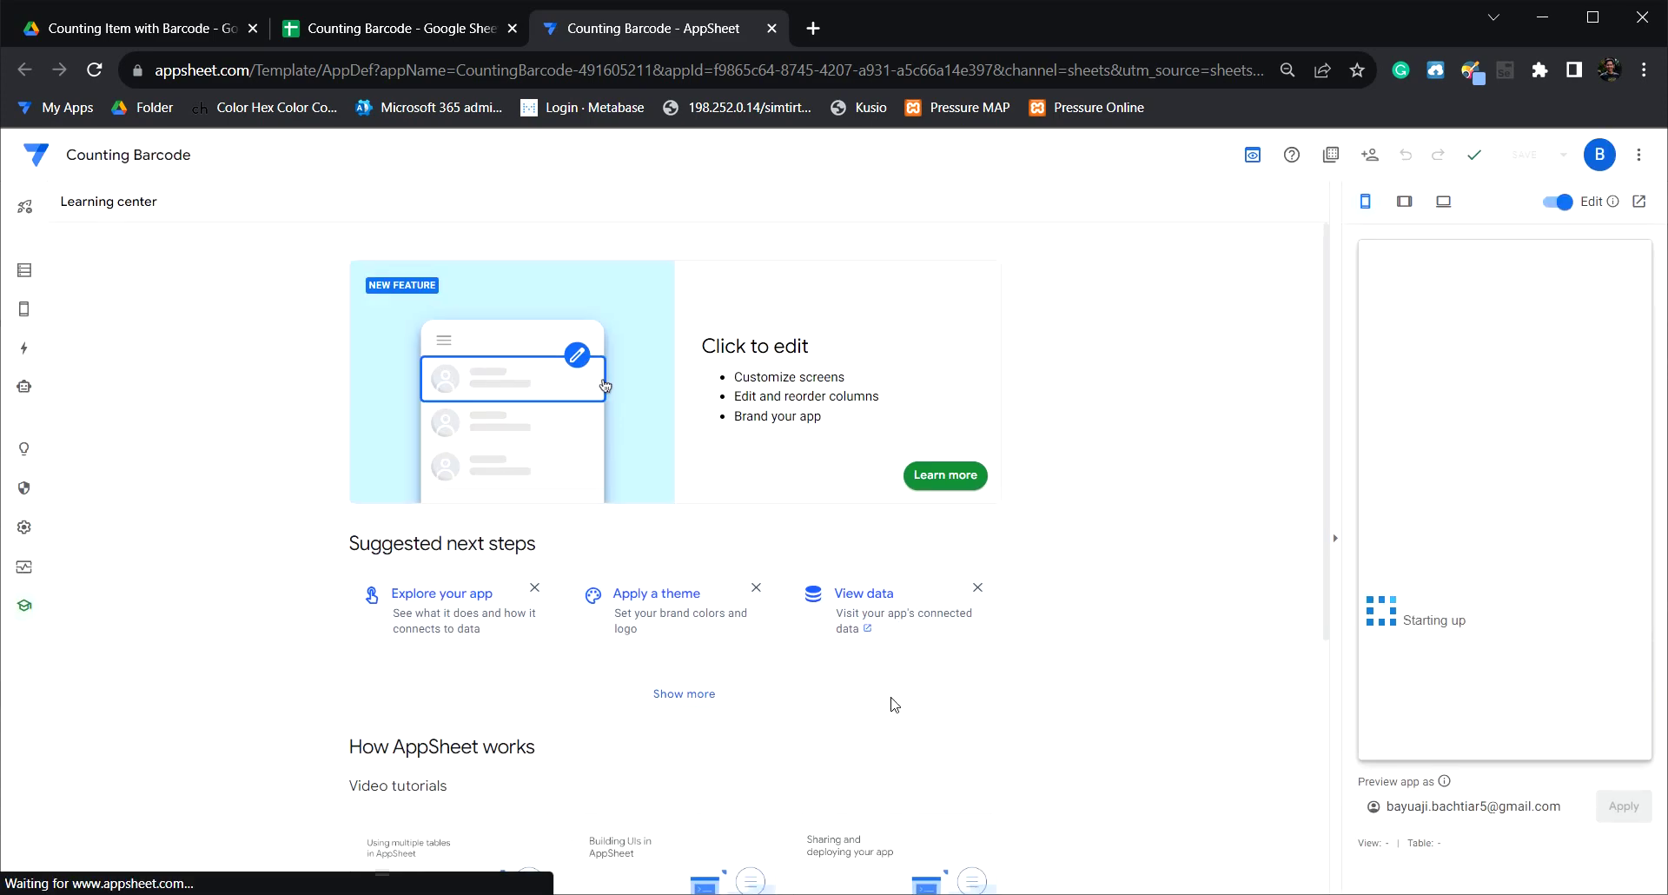
{"action": "left_click", "coordinate": [23, 270]}
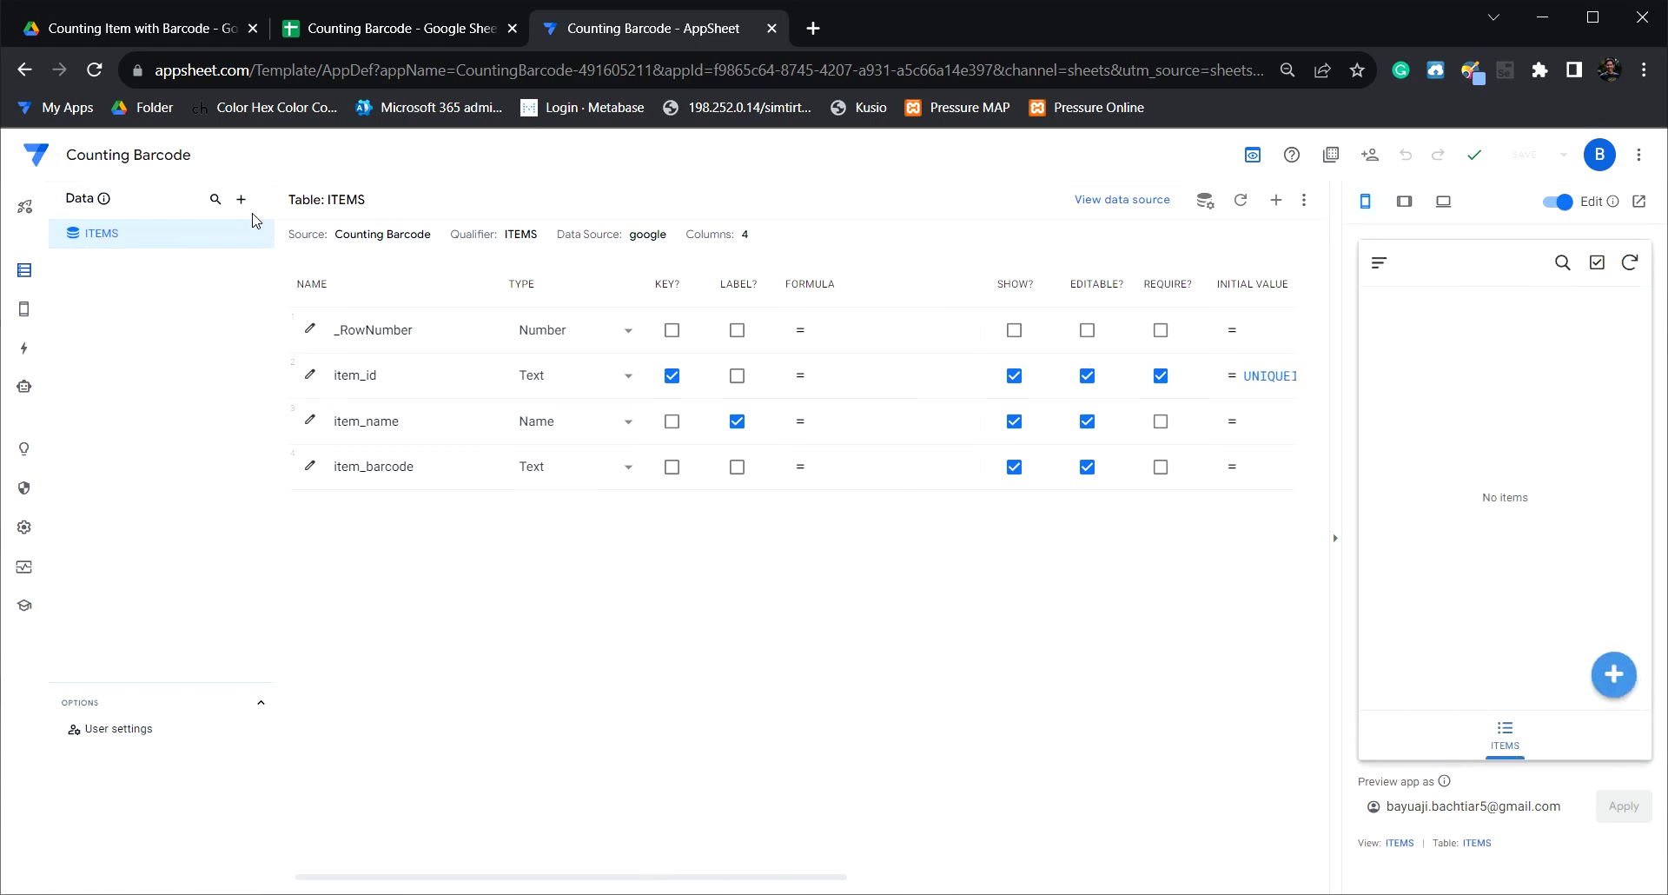
Add the SCANNING worksheet, then the SCANNED ITEMS worksheet, as new app data tables.
{"action": "left_click", "coordinate": [242, 203]}
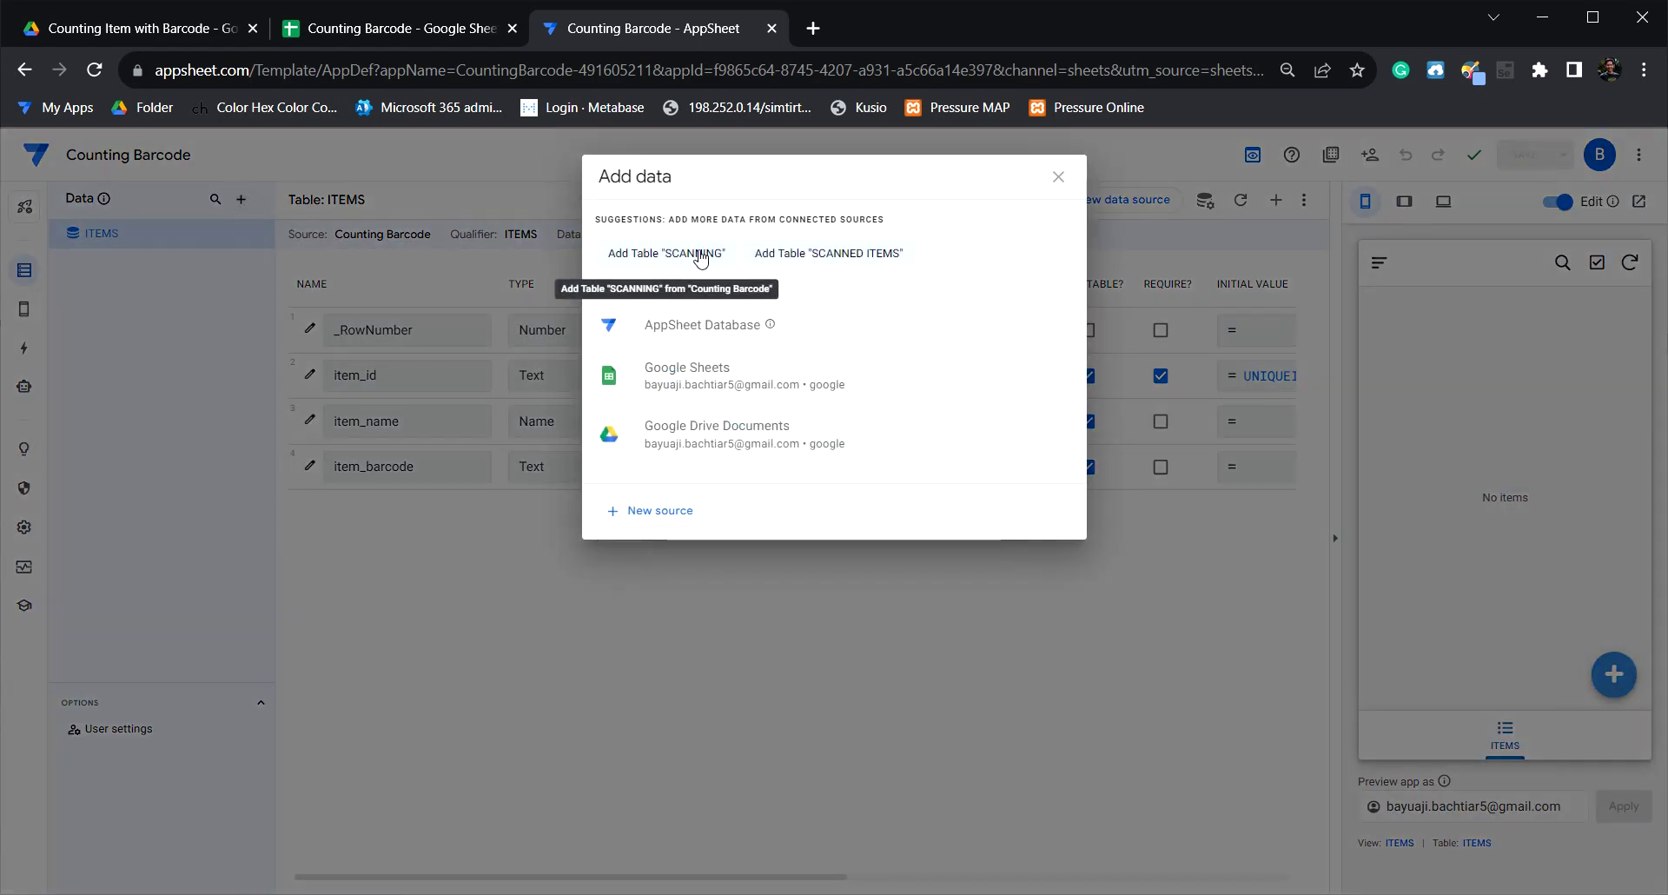
{"action": "left_click", "coordinate": [666, 252]}
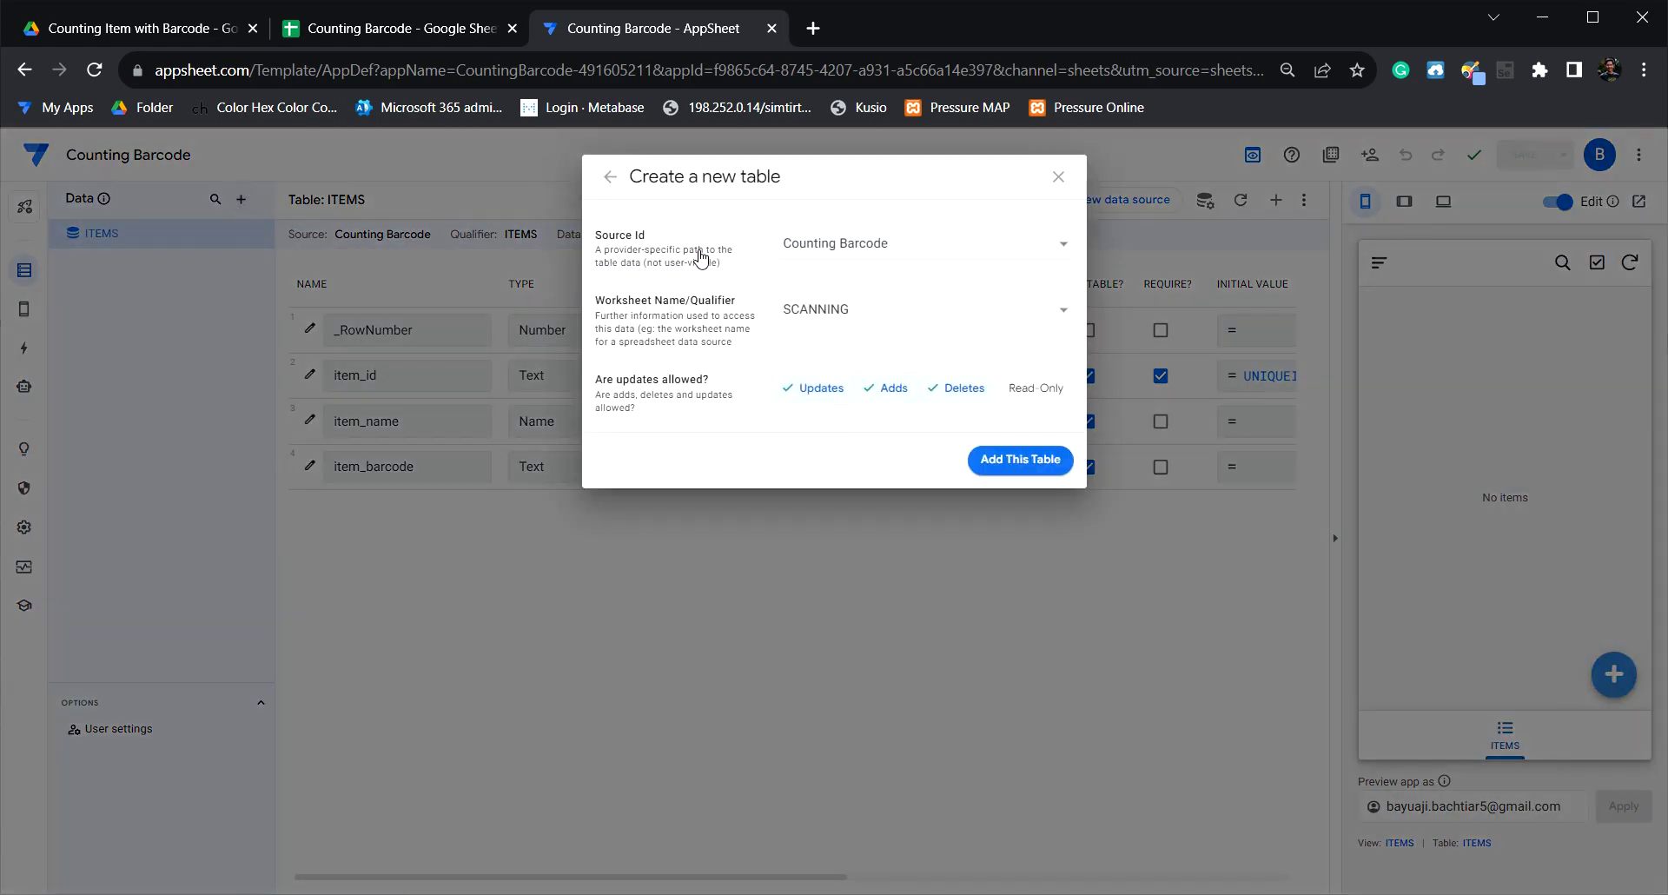
{"action": "left_click", "coordinate": [1050, 466]}
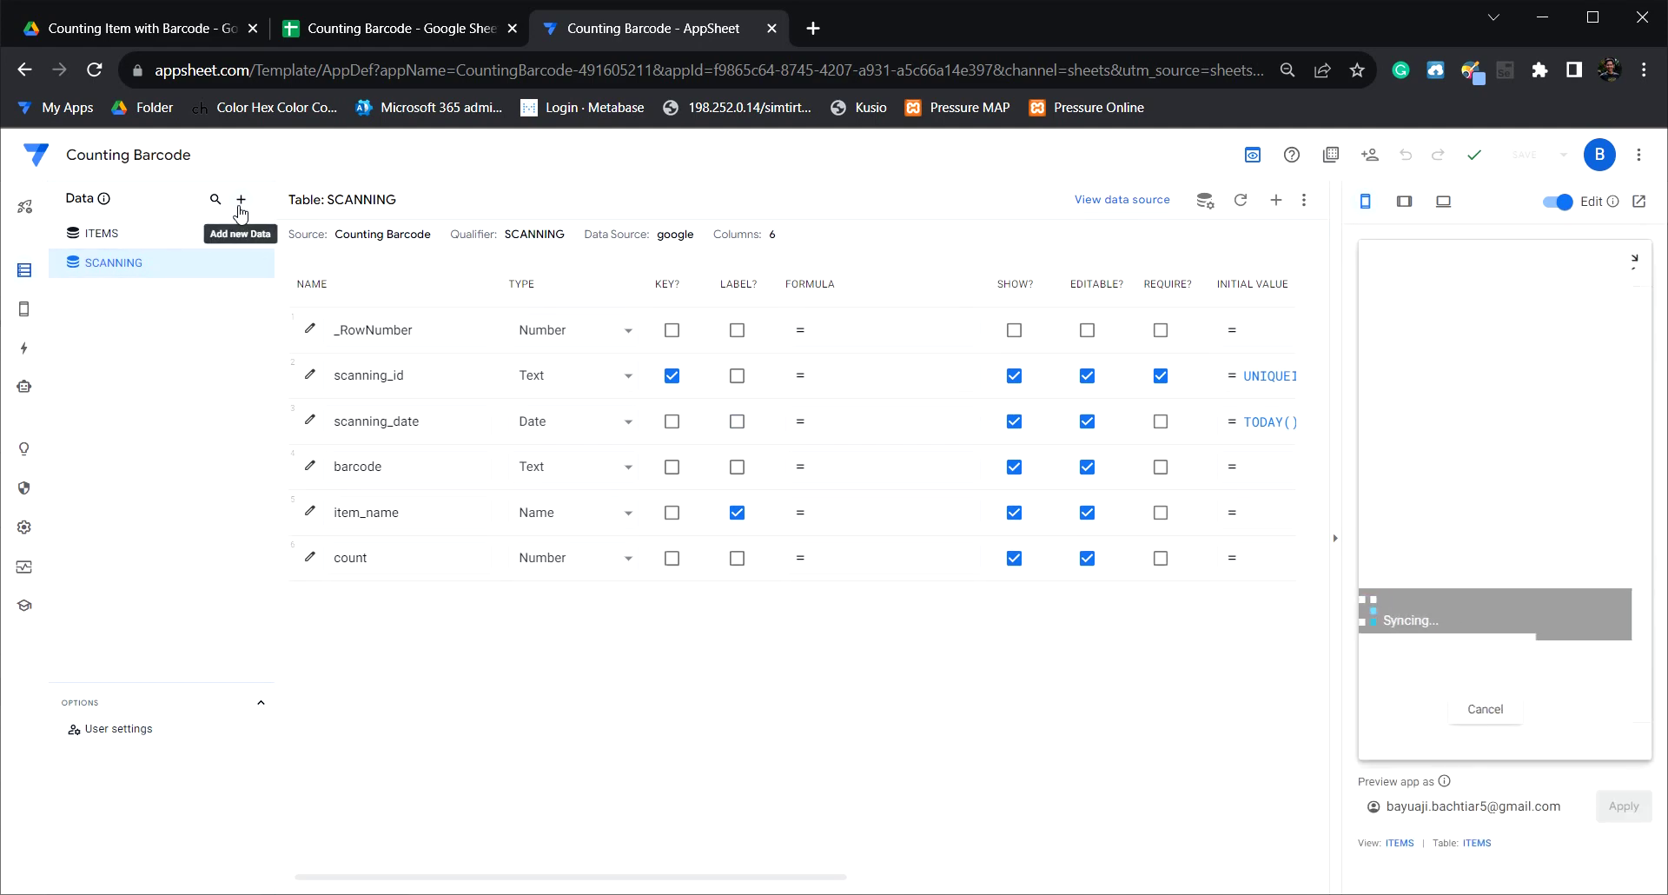
{"action": "left_click", "coordinate": [241, 207]}
{"action": "left_click", "coordinate": [746, 256]}
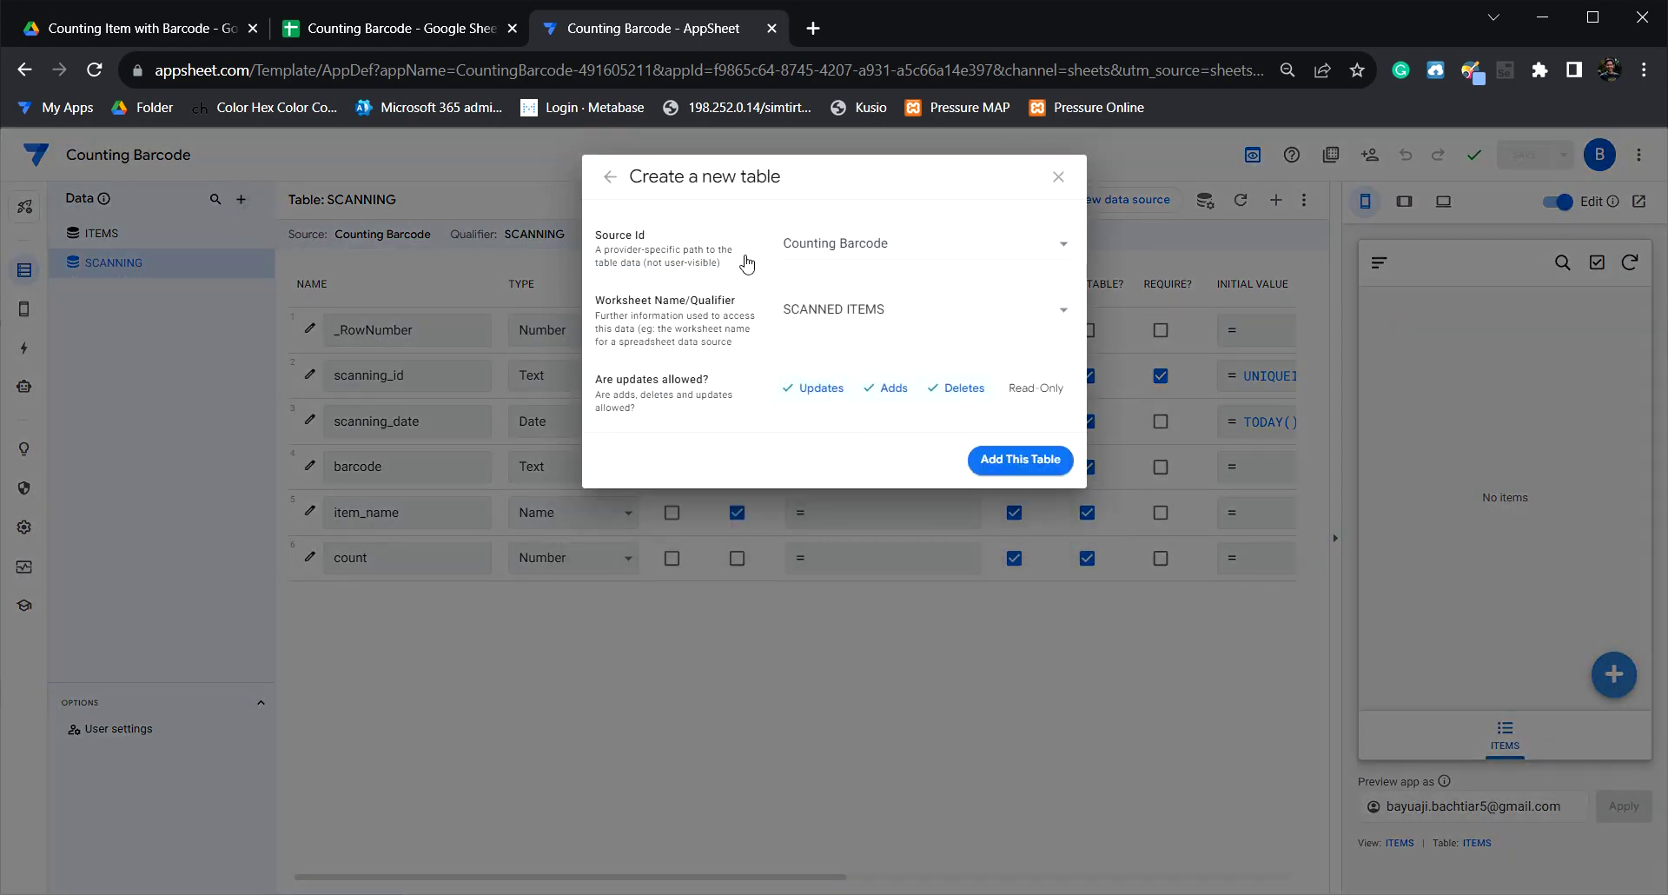
{"action": "left_click", "coordinate": [1024, 460]}
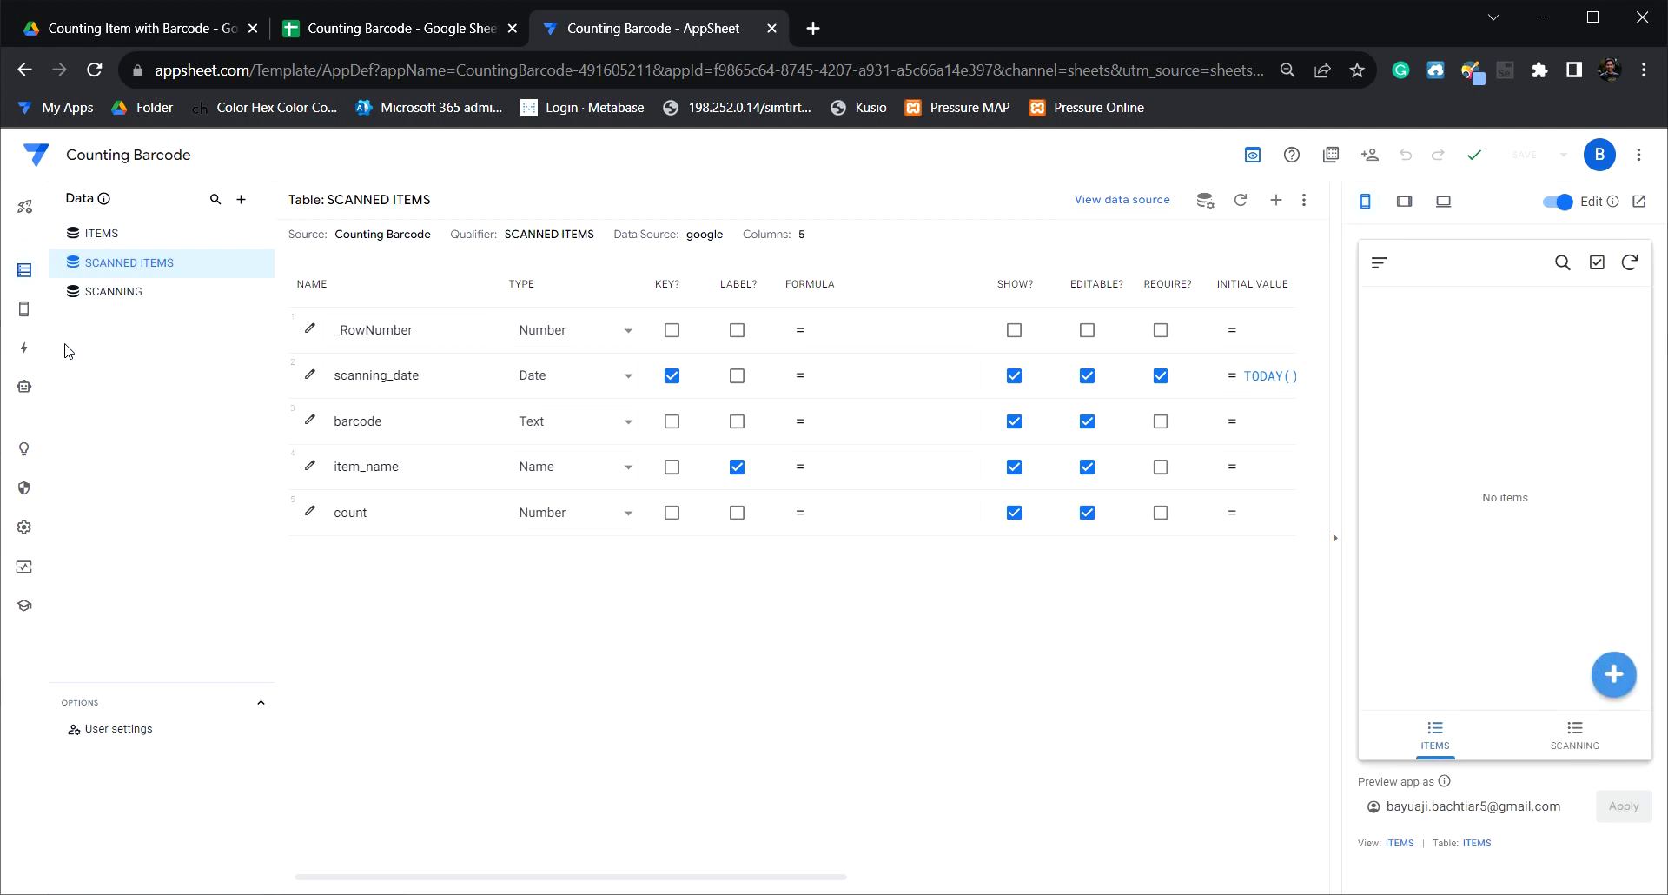
Open the App Formula for SCANNING's item_name column and begin a lookup( expression.
{"action": "mouse_move", "coordinate": [244, 297]}
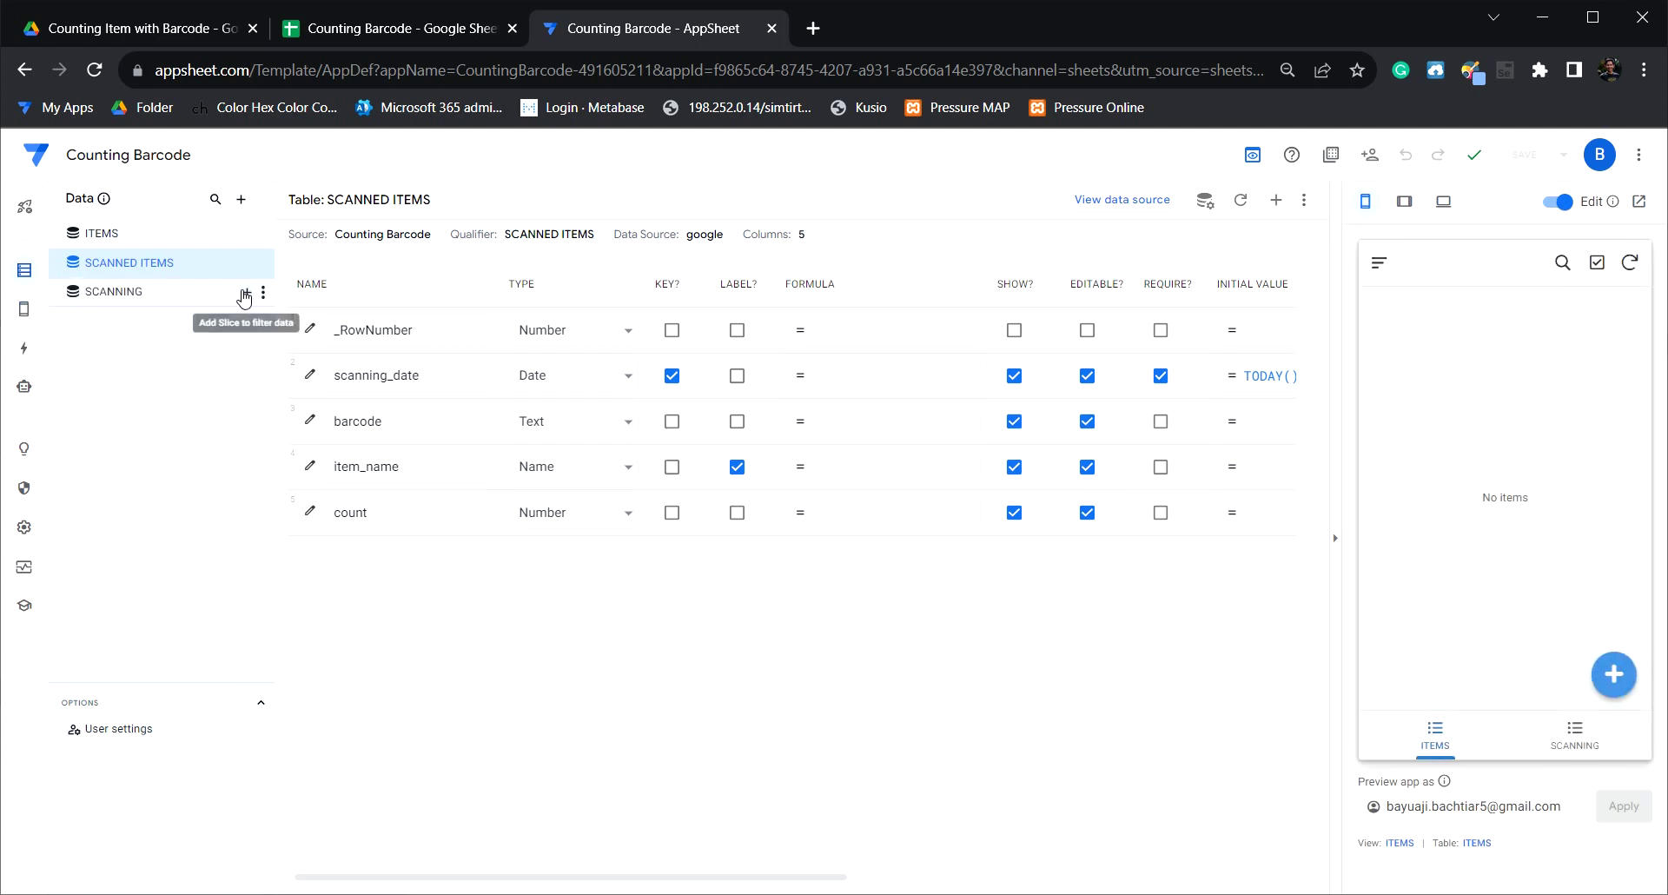
{"action": "left_click", "coordinate": [153, 302]}
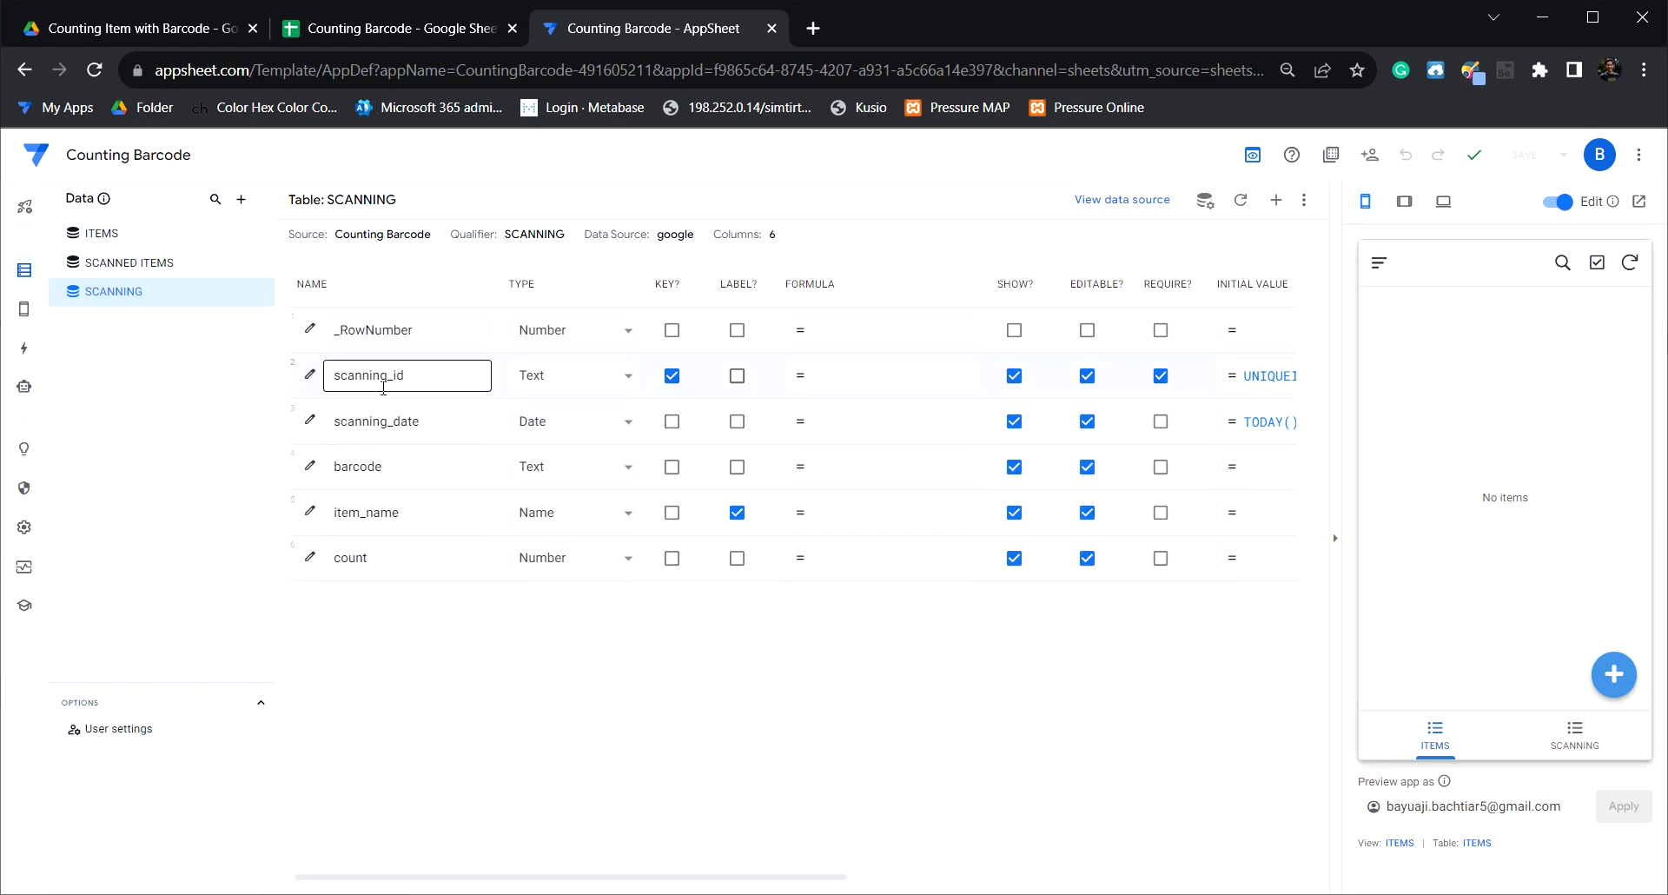
{"action": "left_click", "coordinate": [910, 529]}
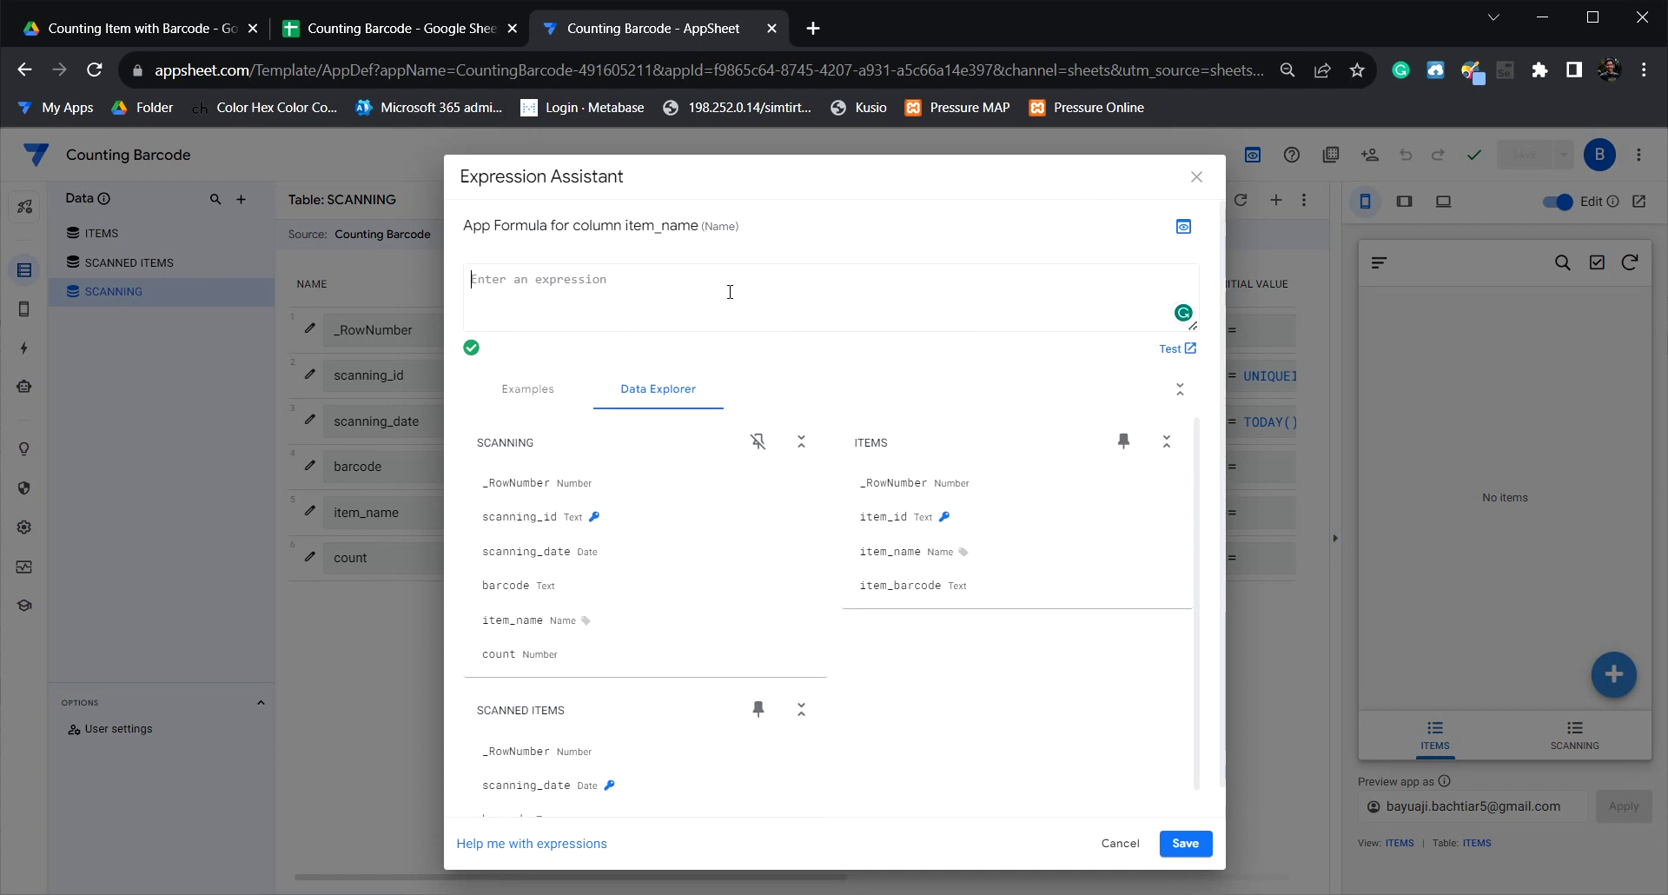
{"action": "type", "text": "lo"}
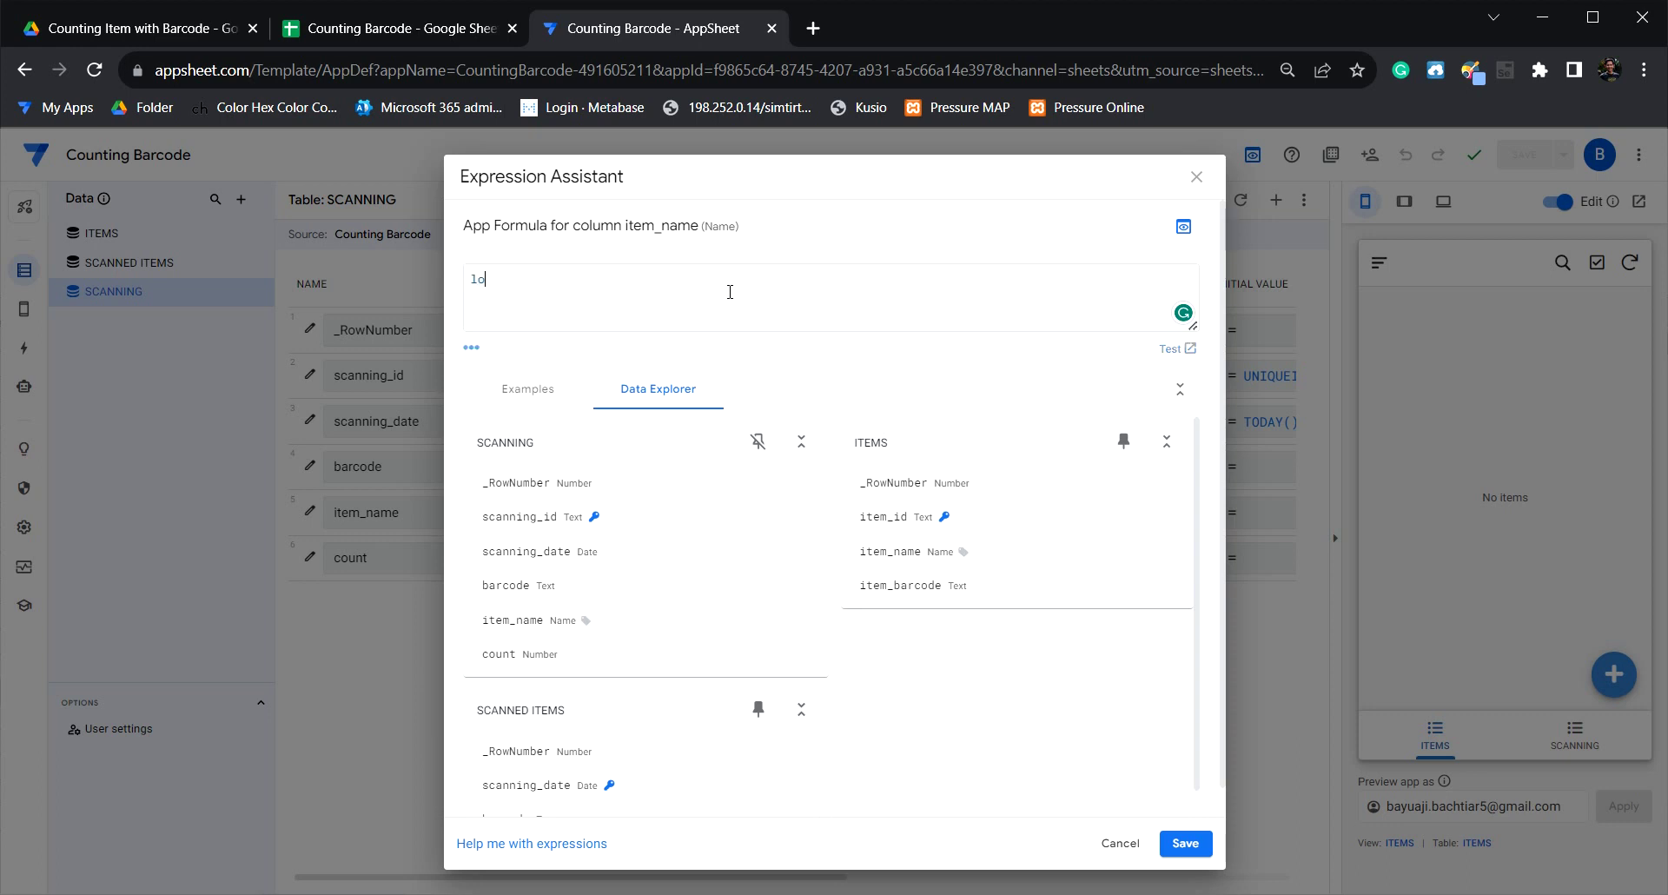
{"action": "type", "text": "okup("}
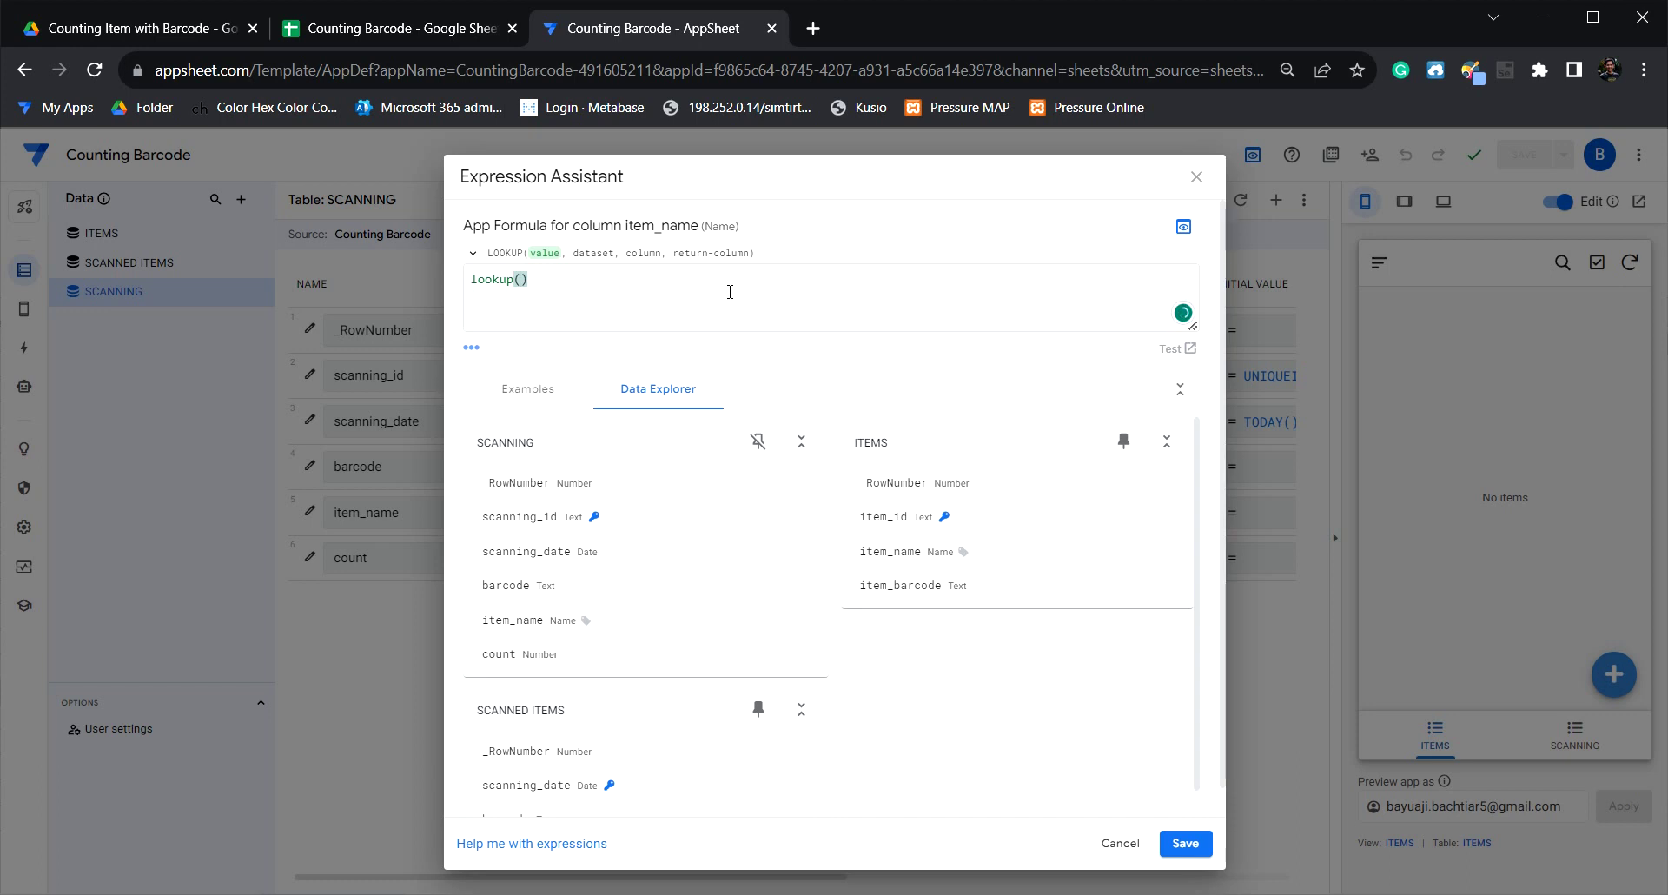
{"action": "type", "text": "["}
{"action": "key", "text": "Delete"}
{"action": "key", "text": "BackSpace"}
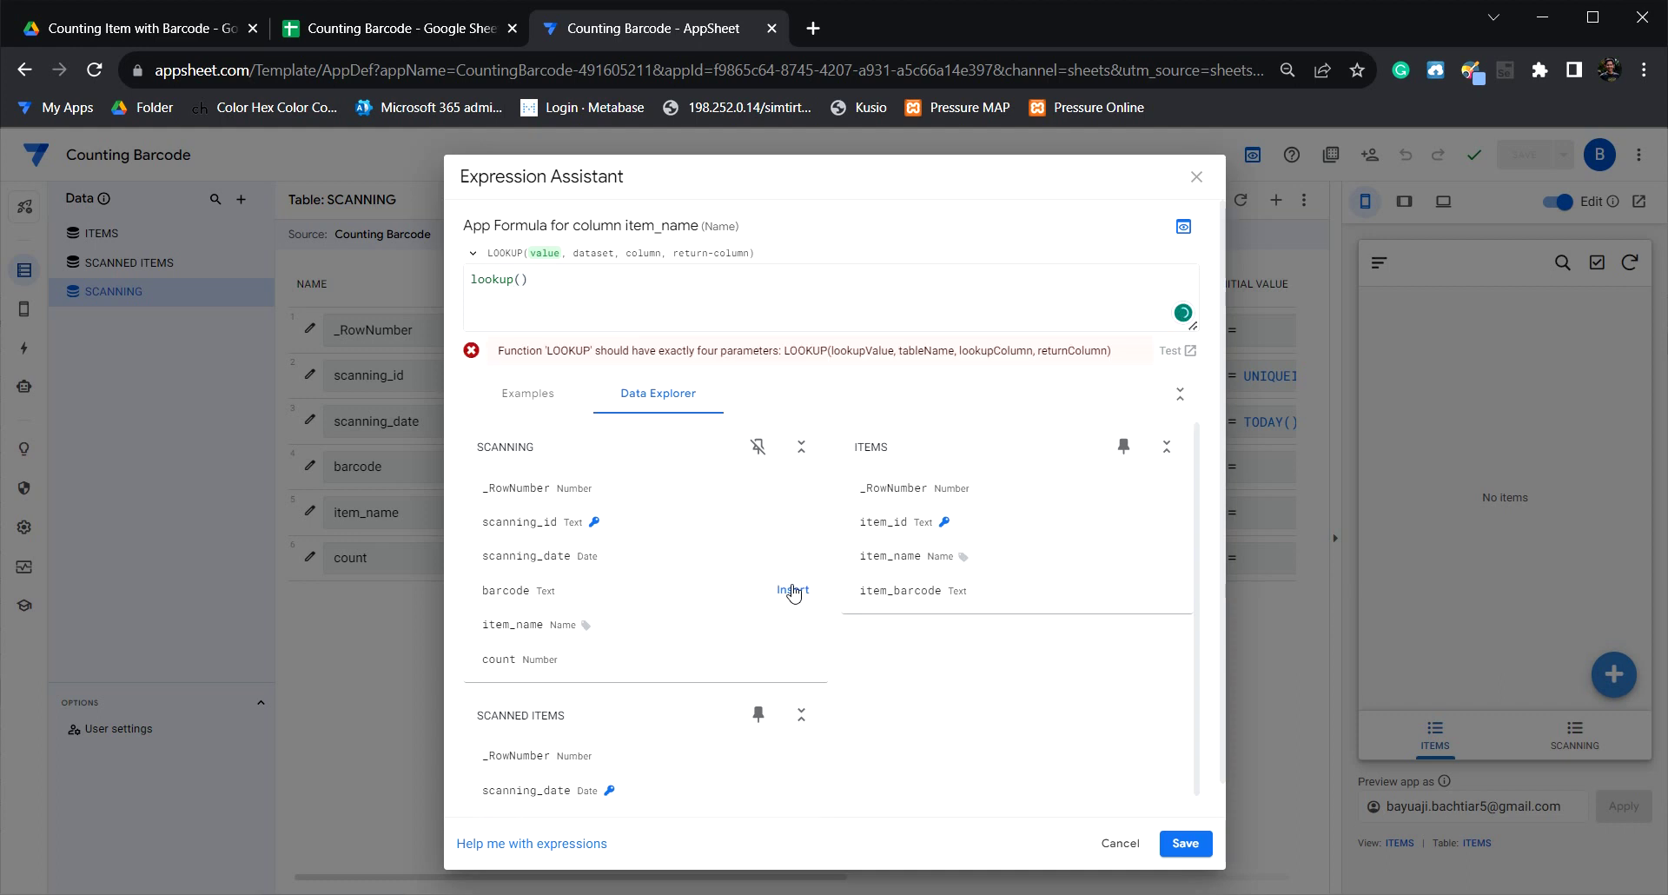
Complete the formula as lookup([barcode],"ITEMS","item_barcode","item_name") and save it.
{"action": "left_click", "coordinate": [793, 591]}
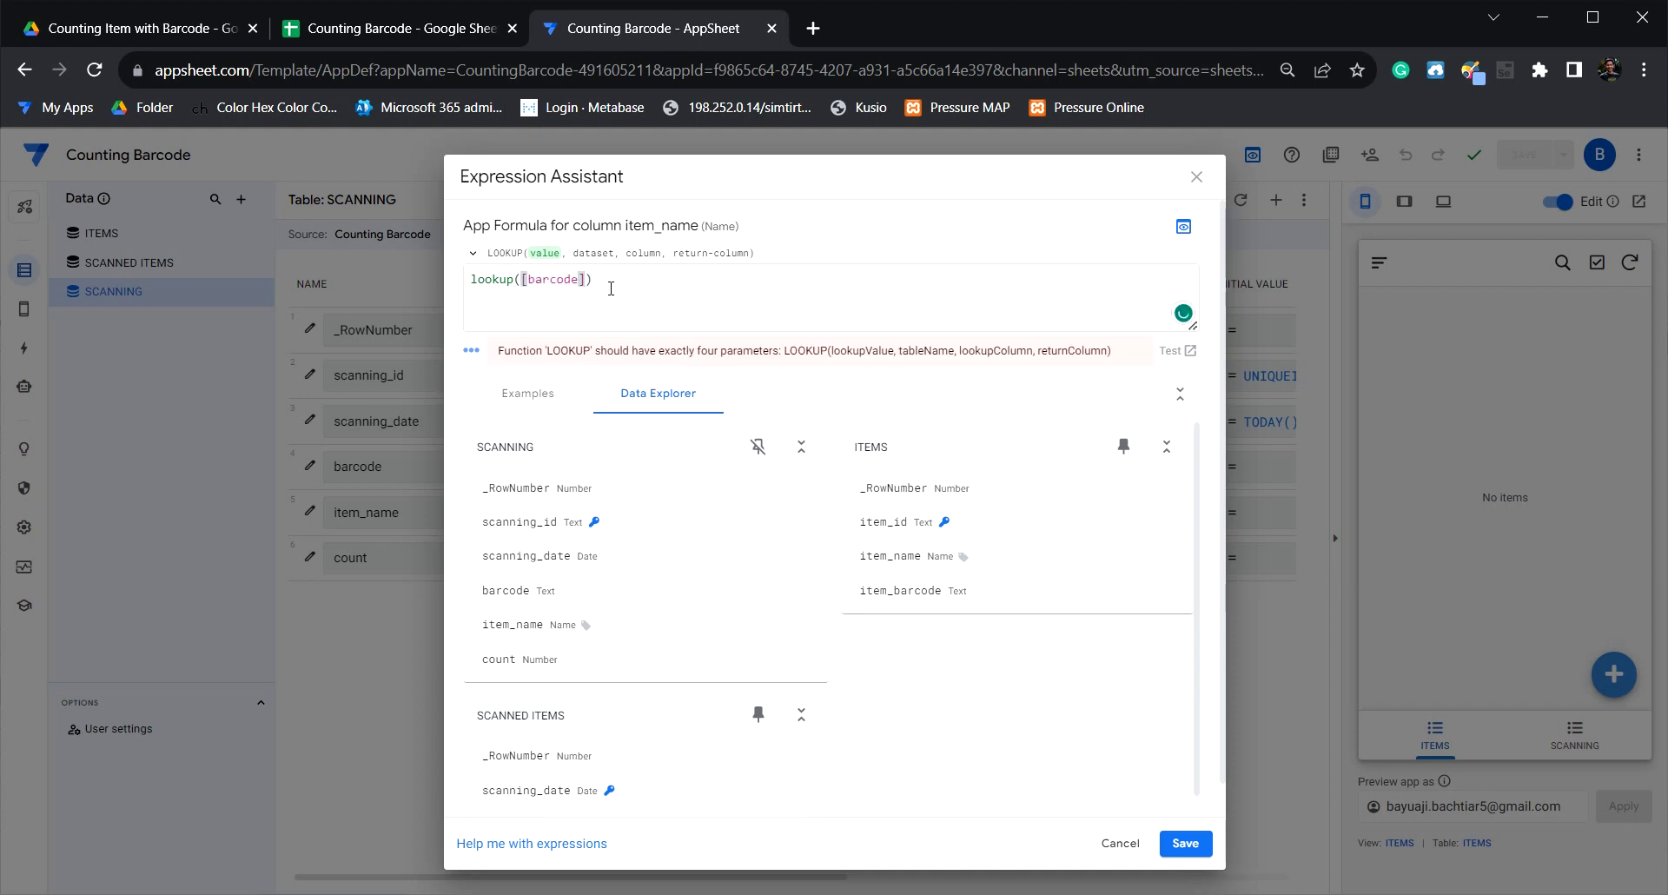
{"action": "type", "text": ",\""}
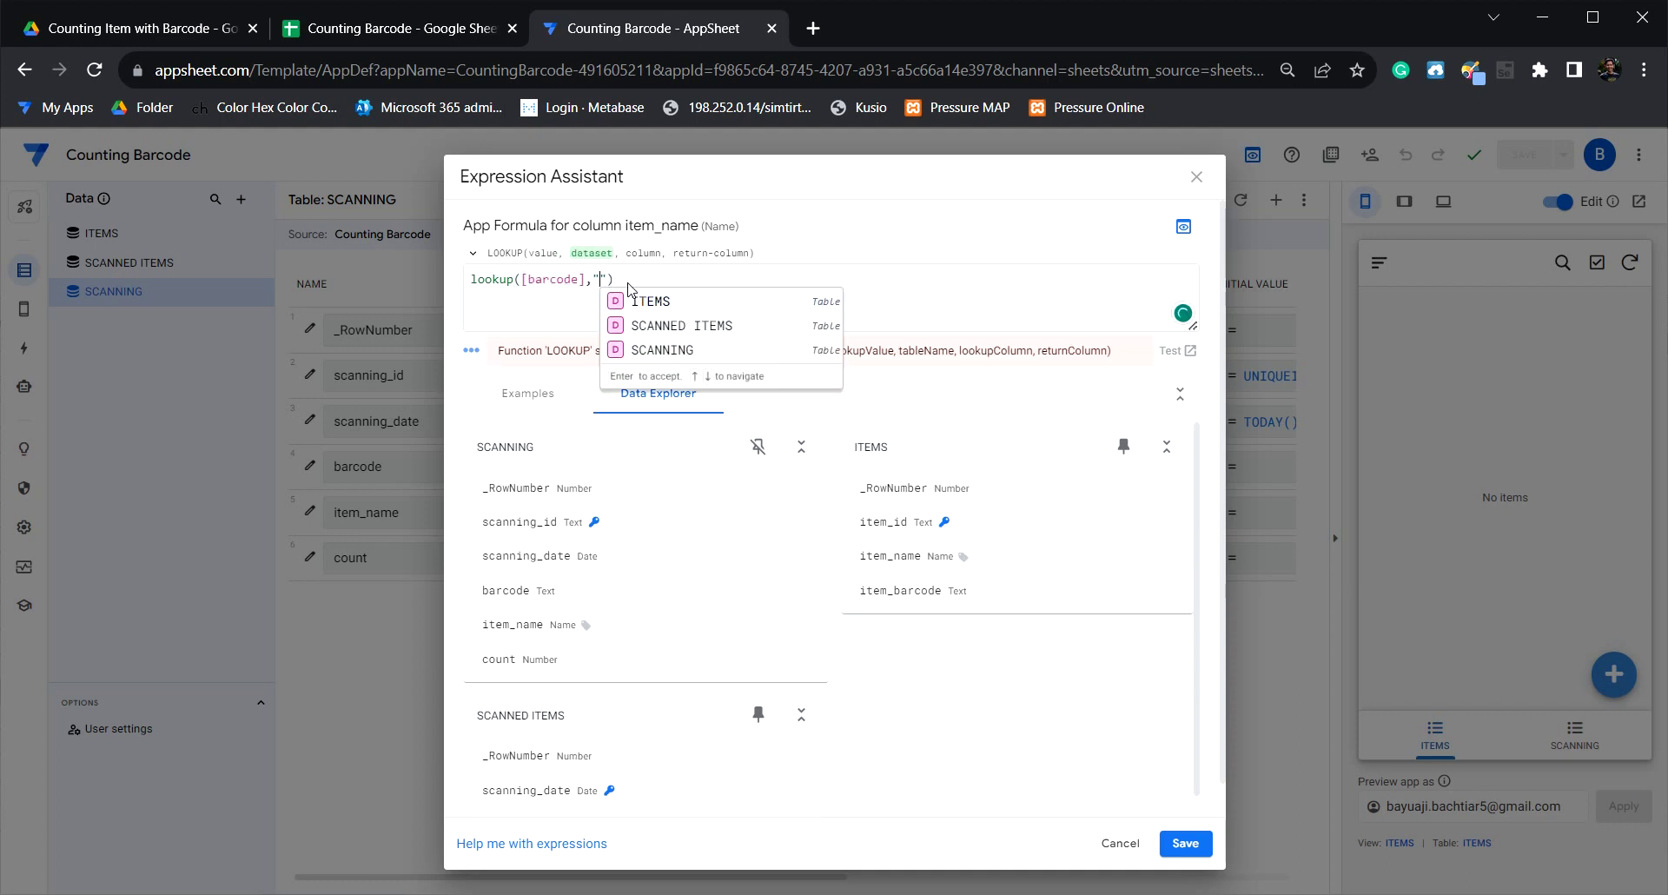
{"action": "left_click", "coordinate": [707, 304]}
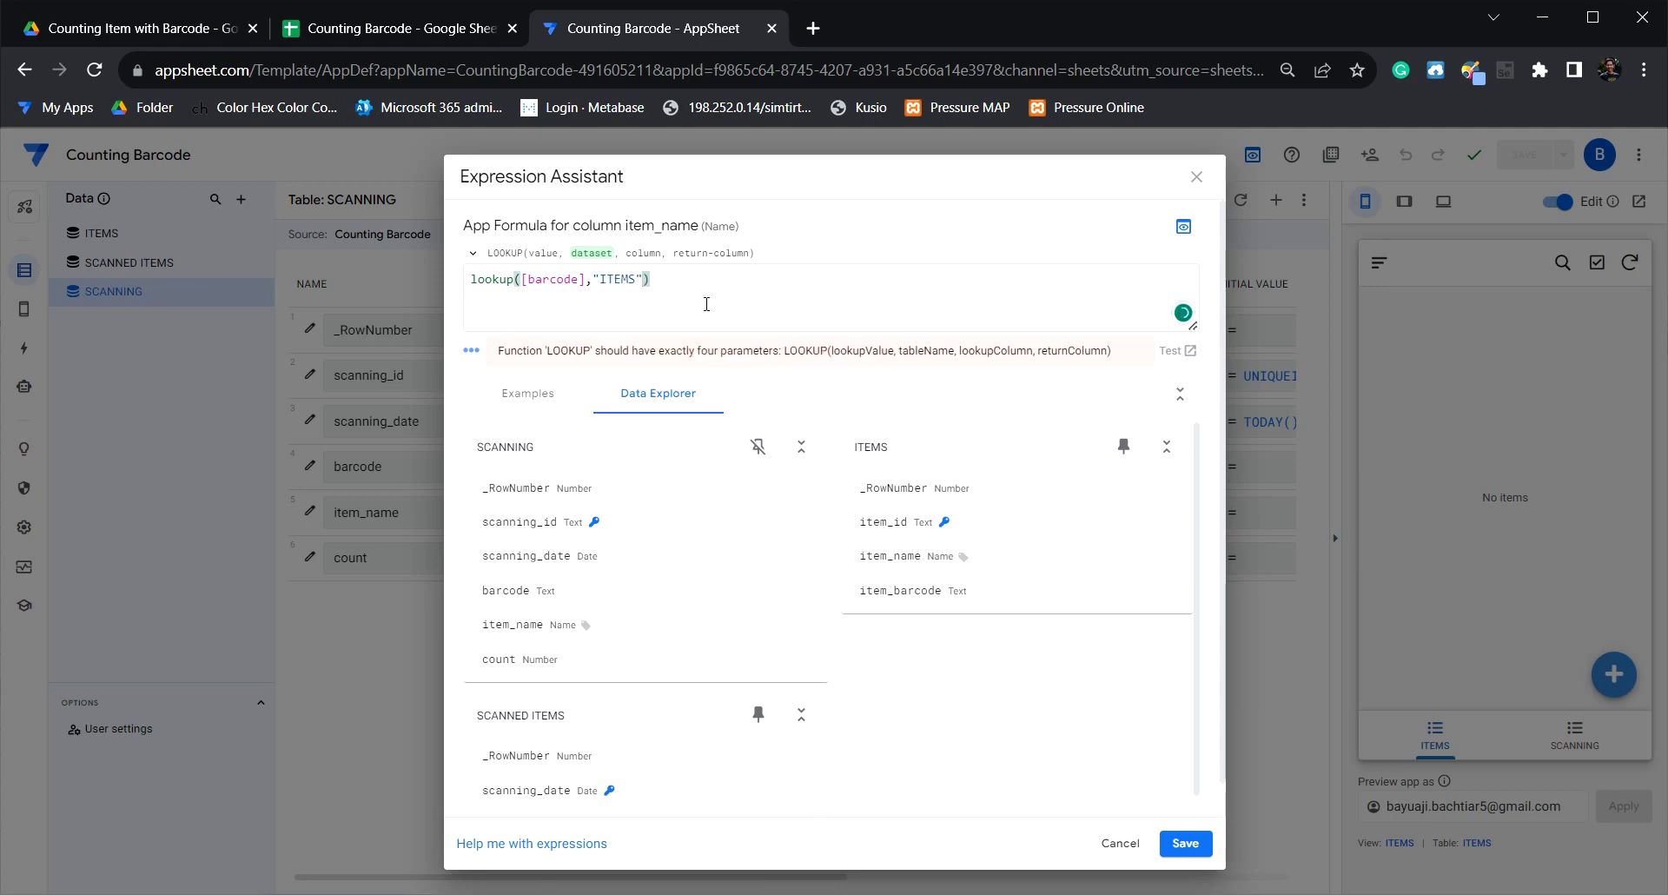
{"action": "type", "text": ",\""}
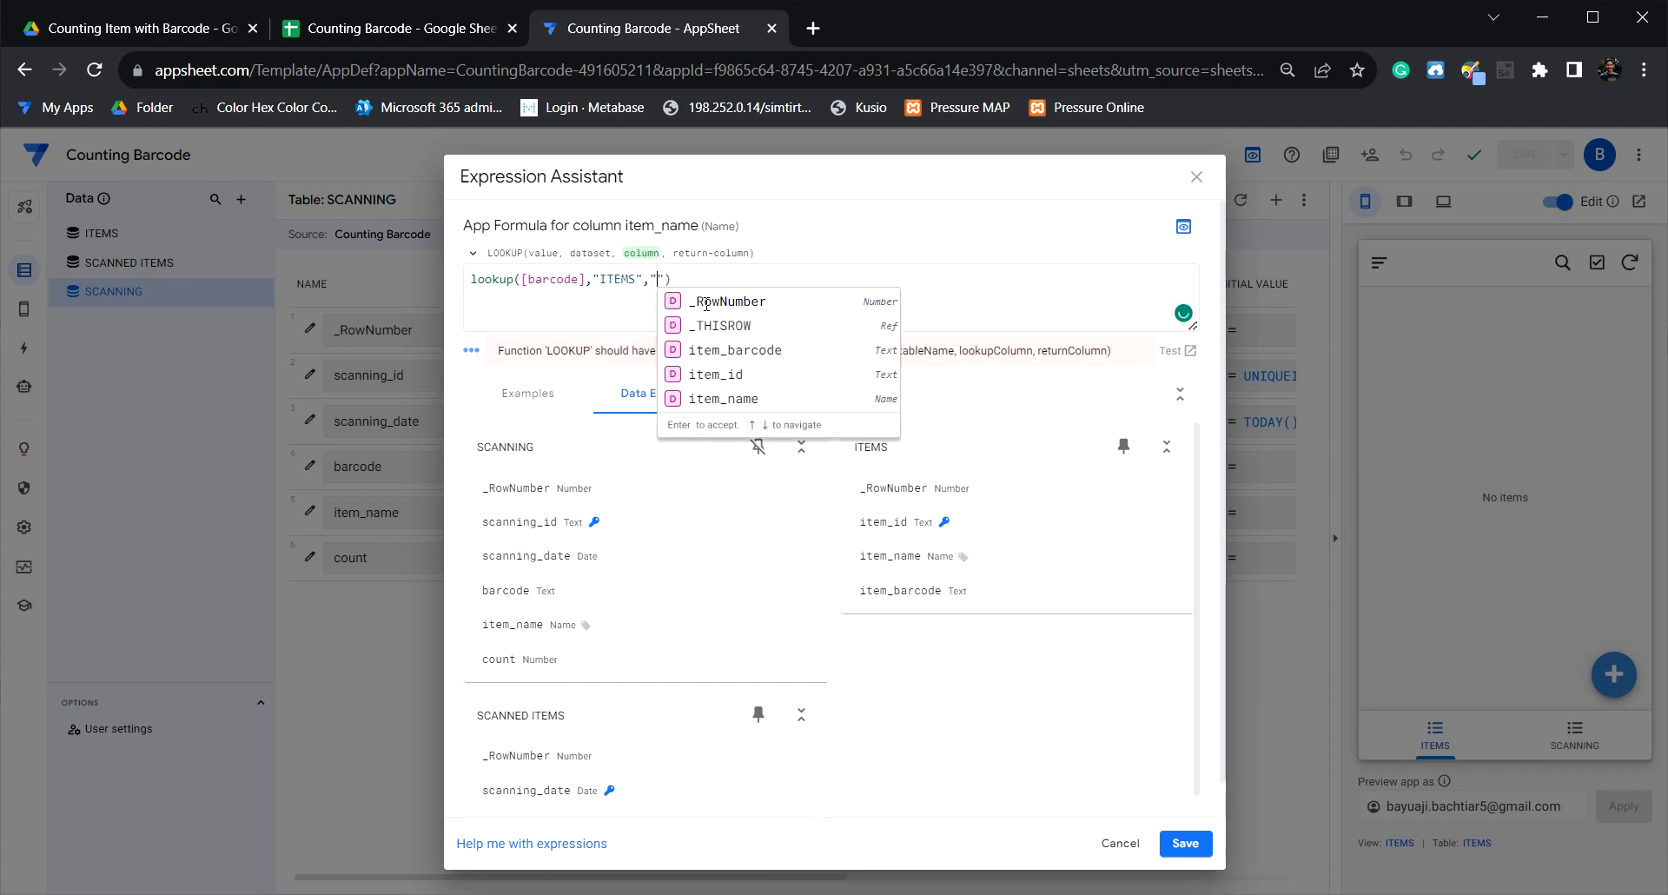
{"action": "left_click", "coordinate": [741, 350]}
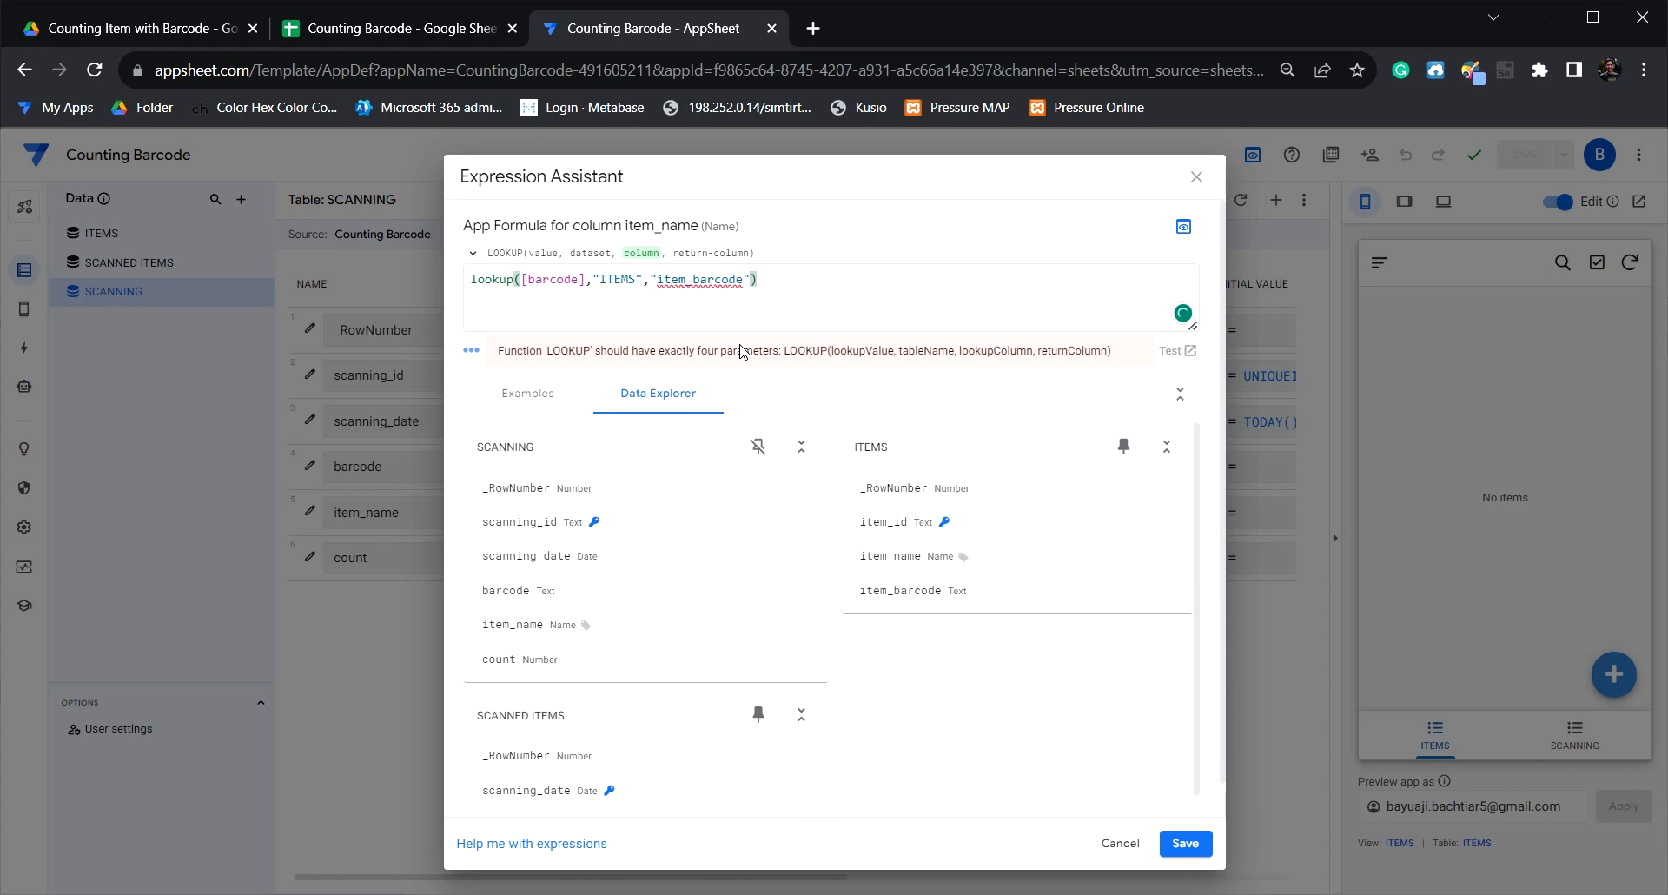
{"action": "type", "text": ",\""}
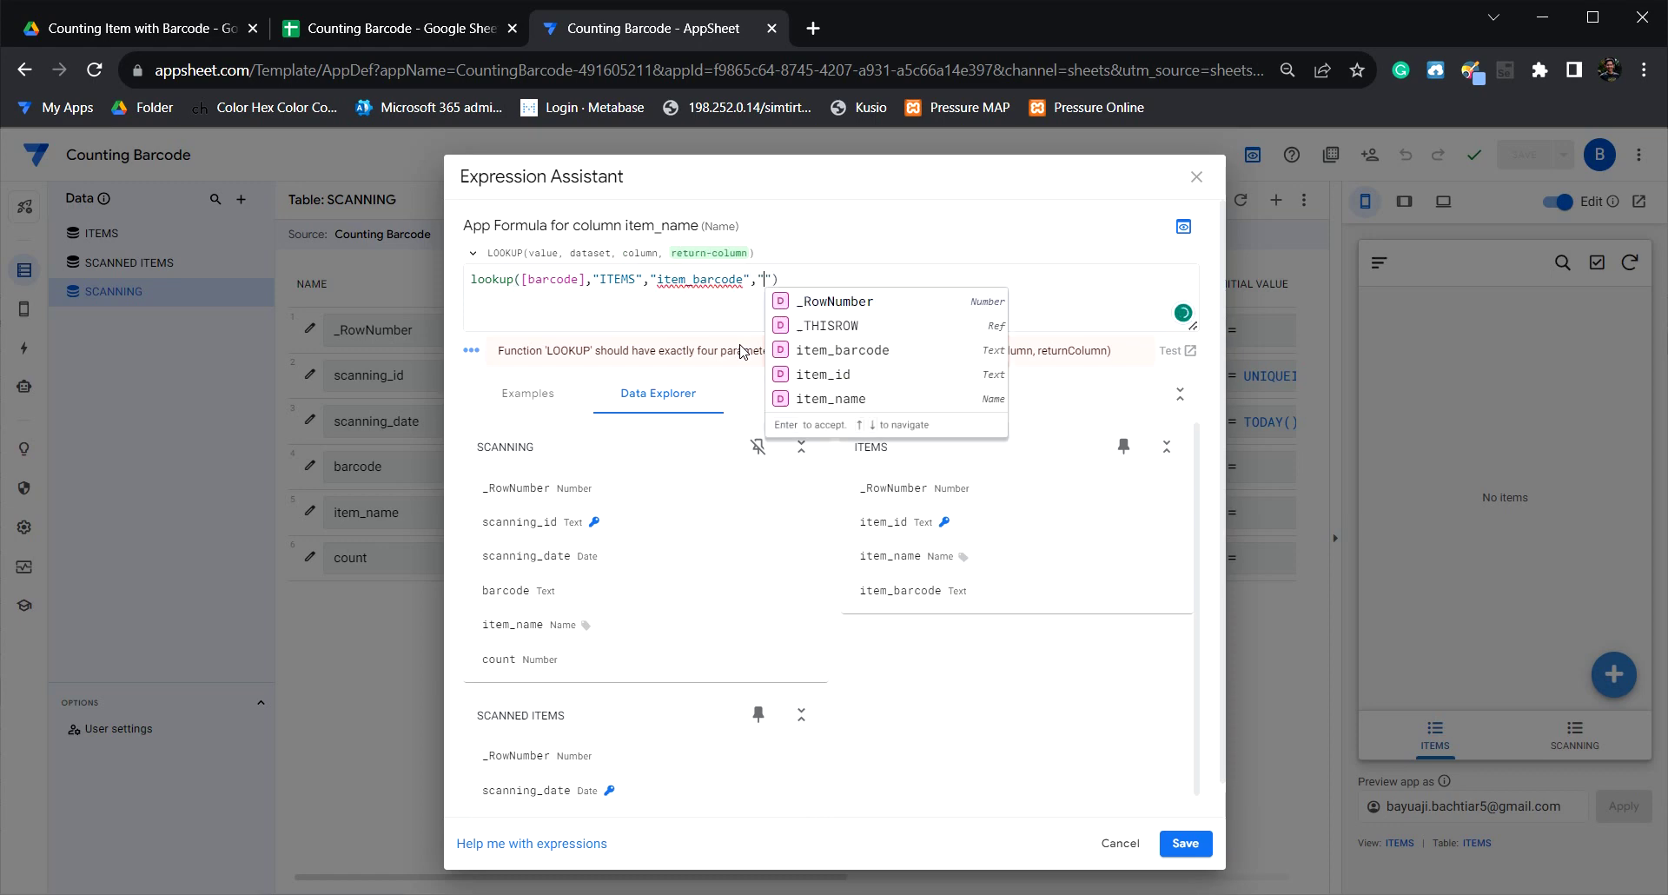
{"action": "left_click", "coordinate": [818, 401]}
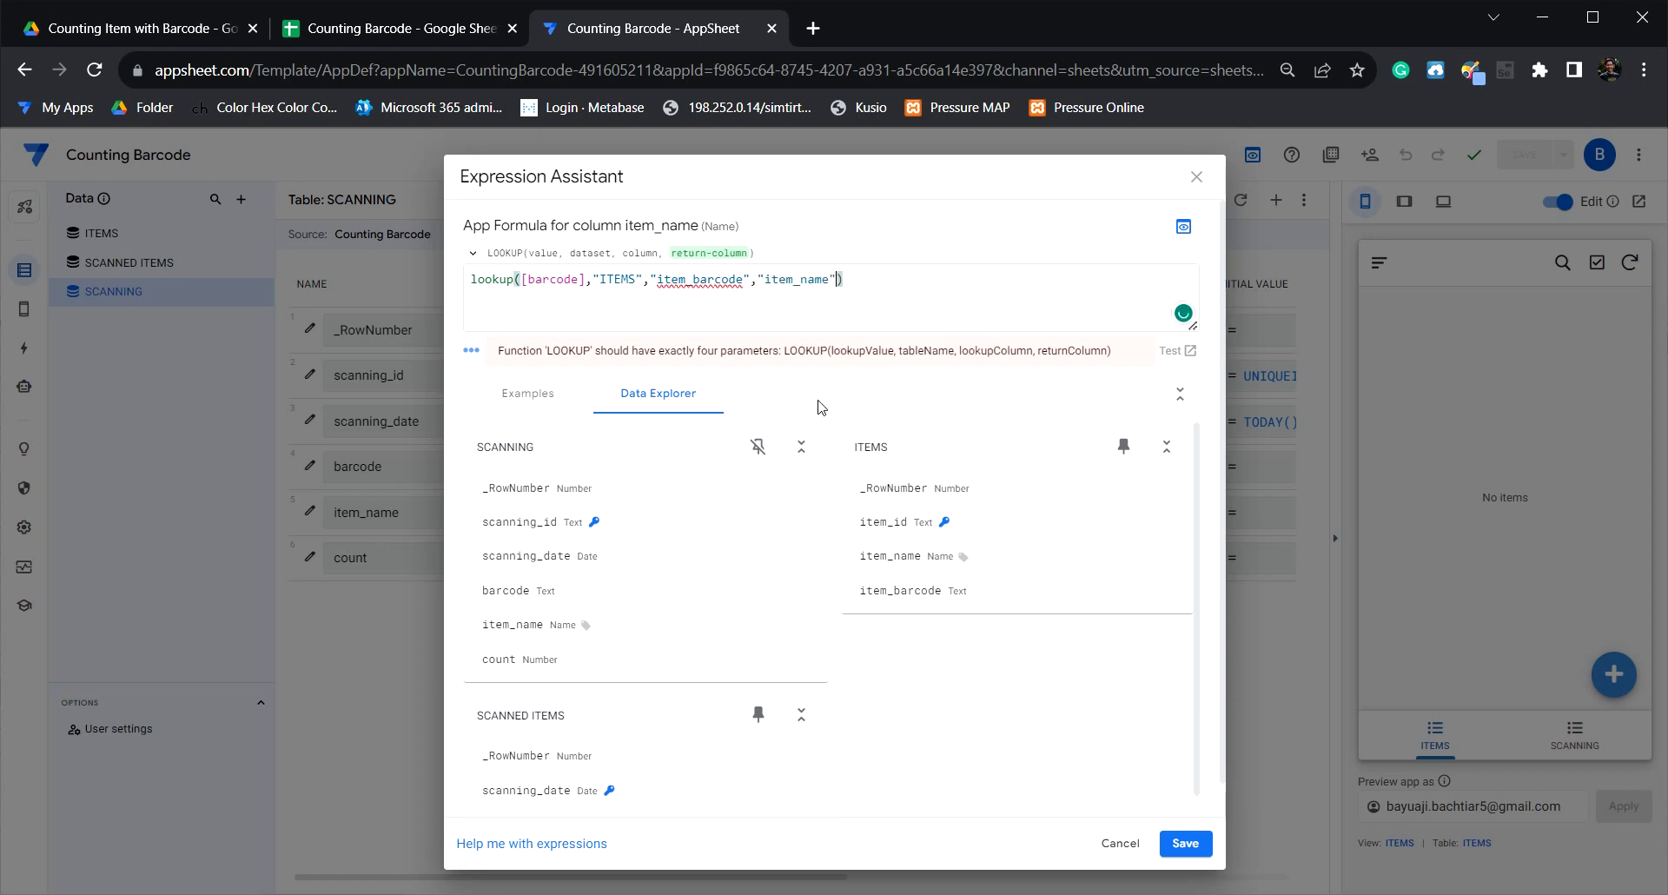
{"action": "left_click_drag", "start_coordinate": [766, 279], "coordinate": [828, 284]}
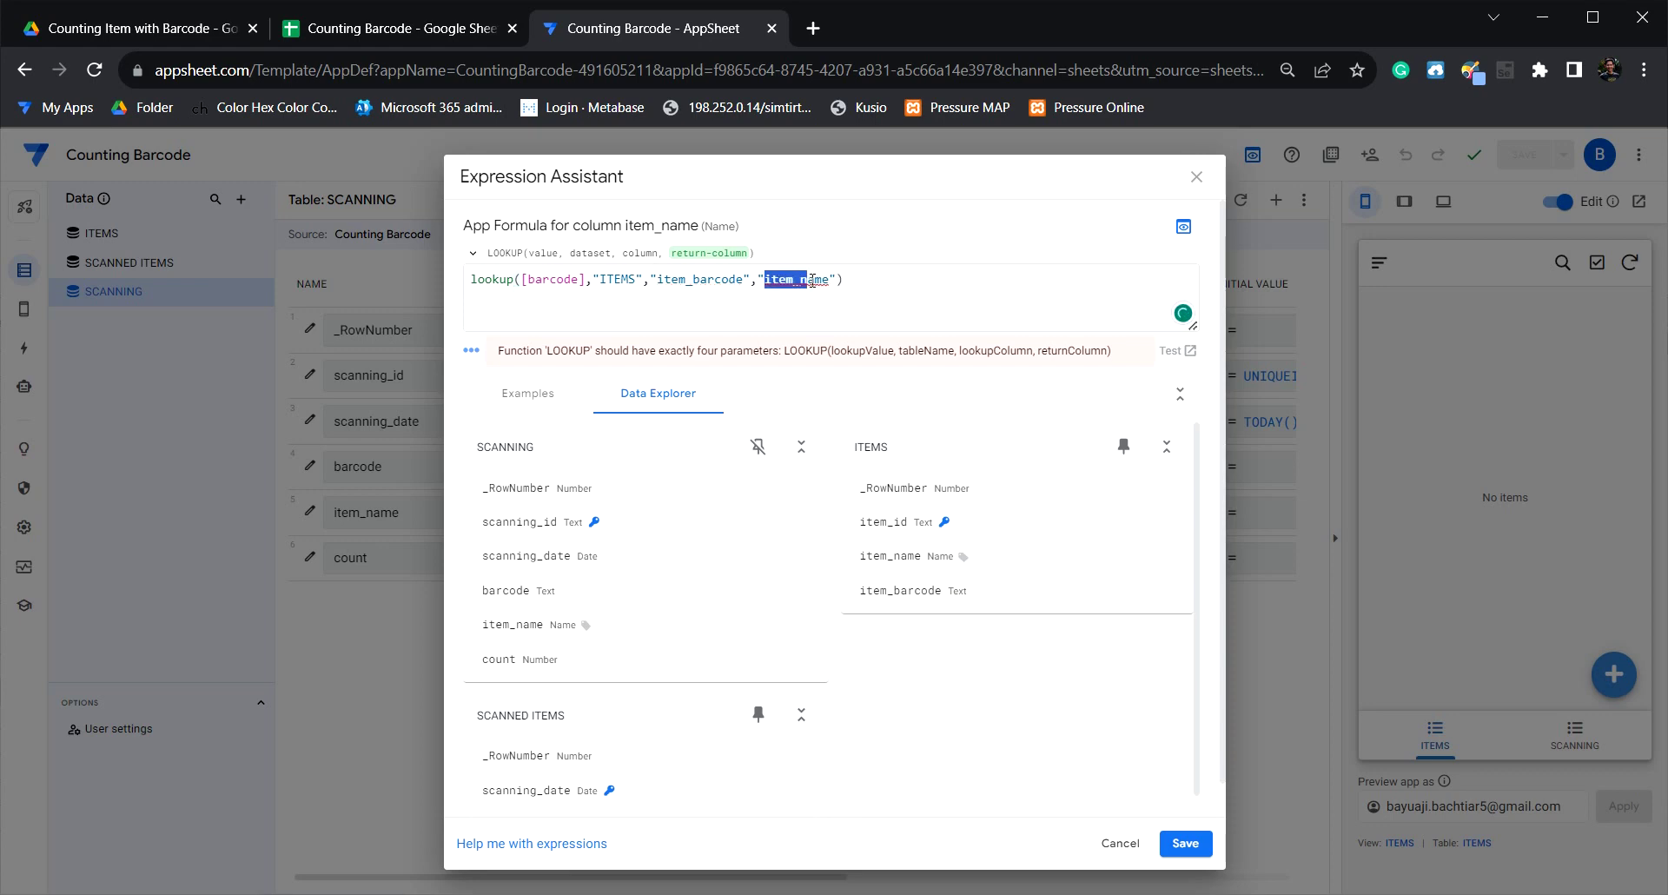
{"action": "left_click_drag", "start_coordinate": [623, 225], "coordinate": [698, 225]}
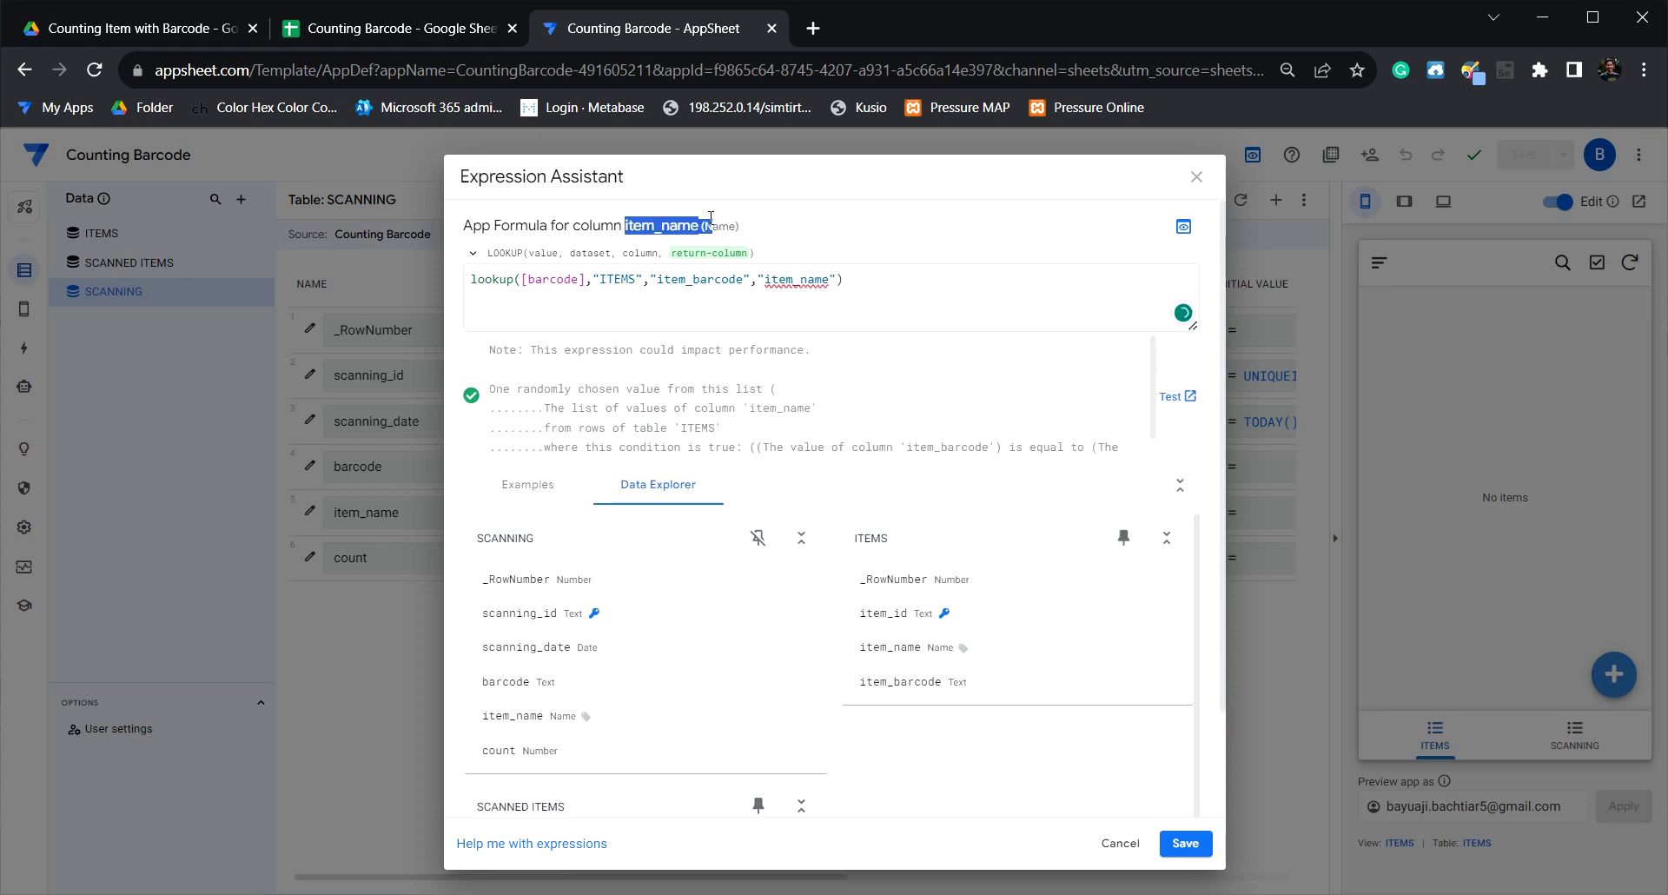
{"action": "left_click", "coordinate": [961, 307]}
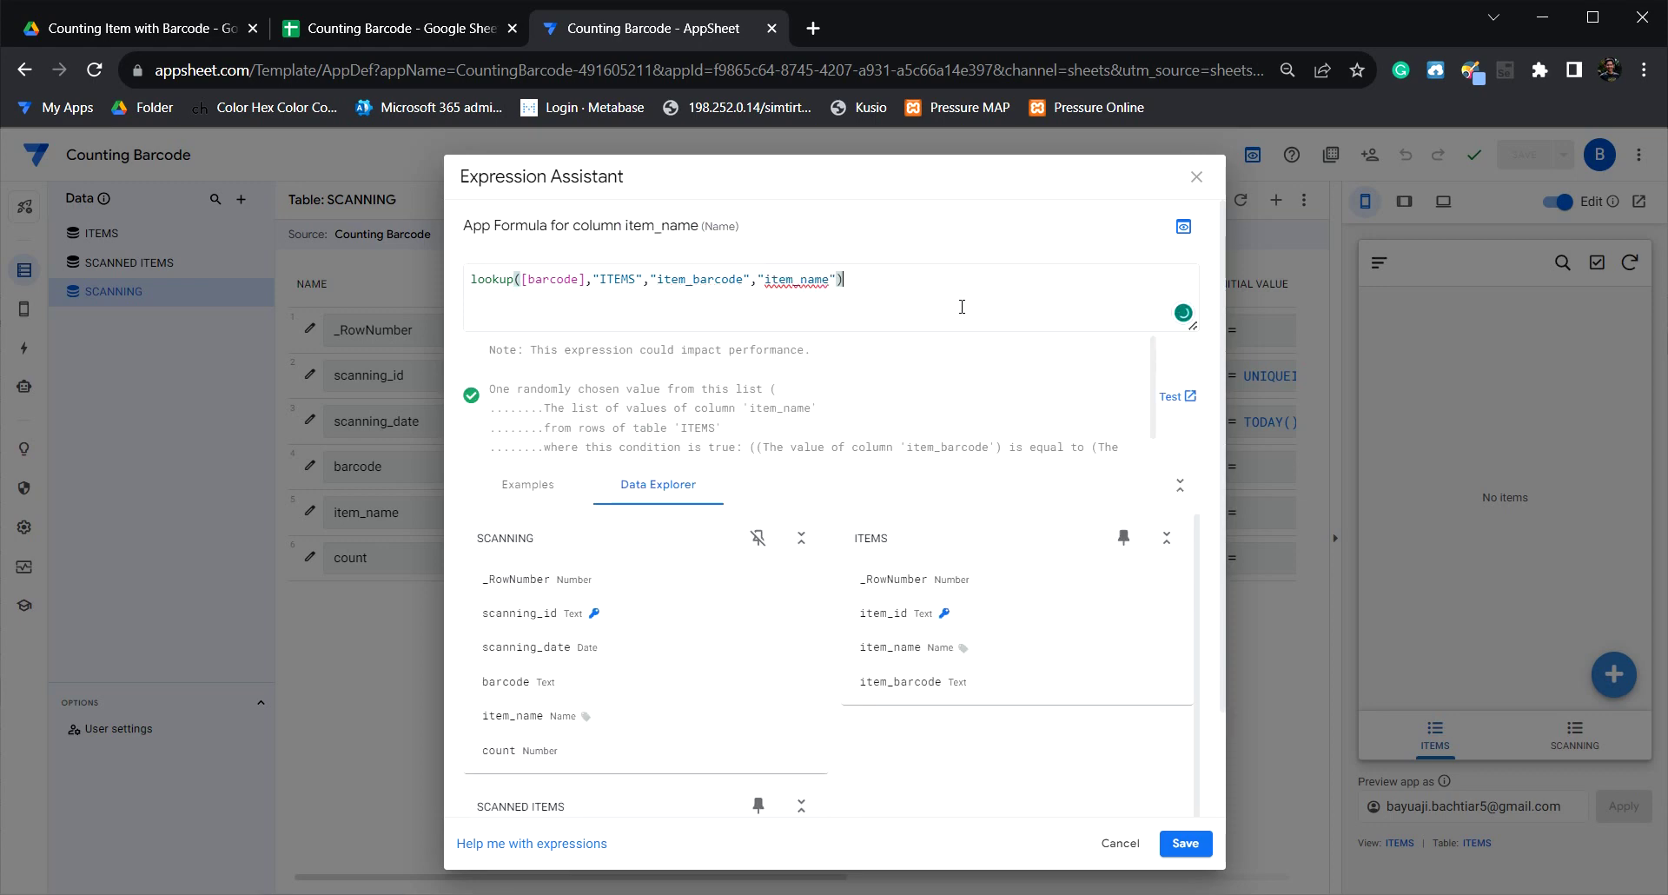
{"action": "left_click", "coordinate": [1190, 844]}
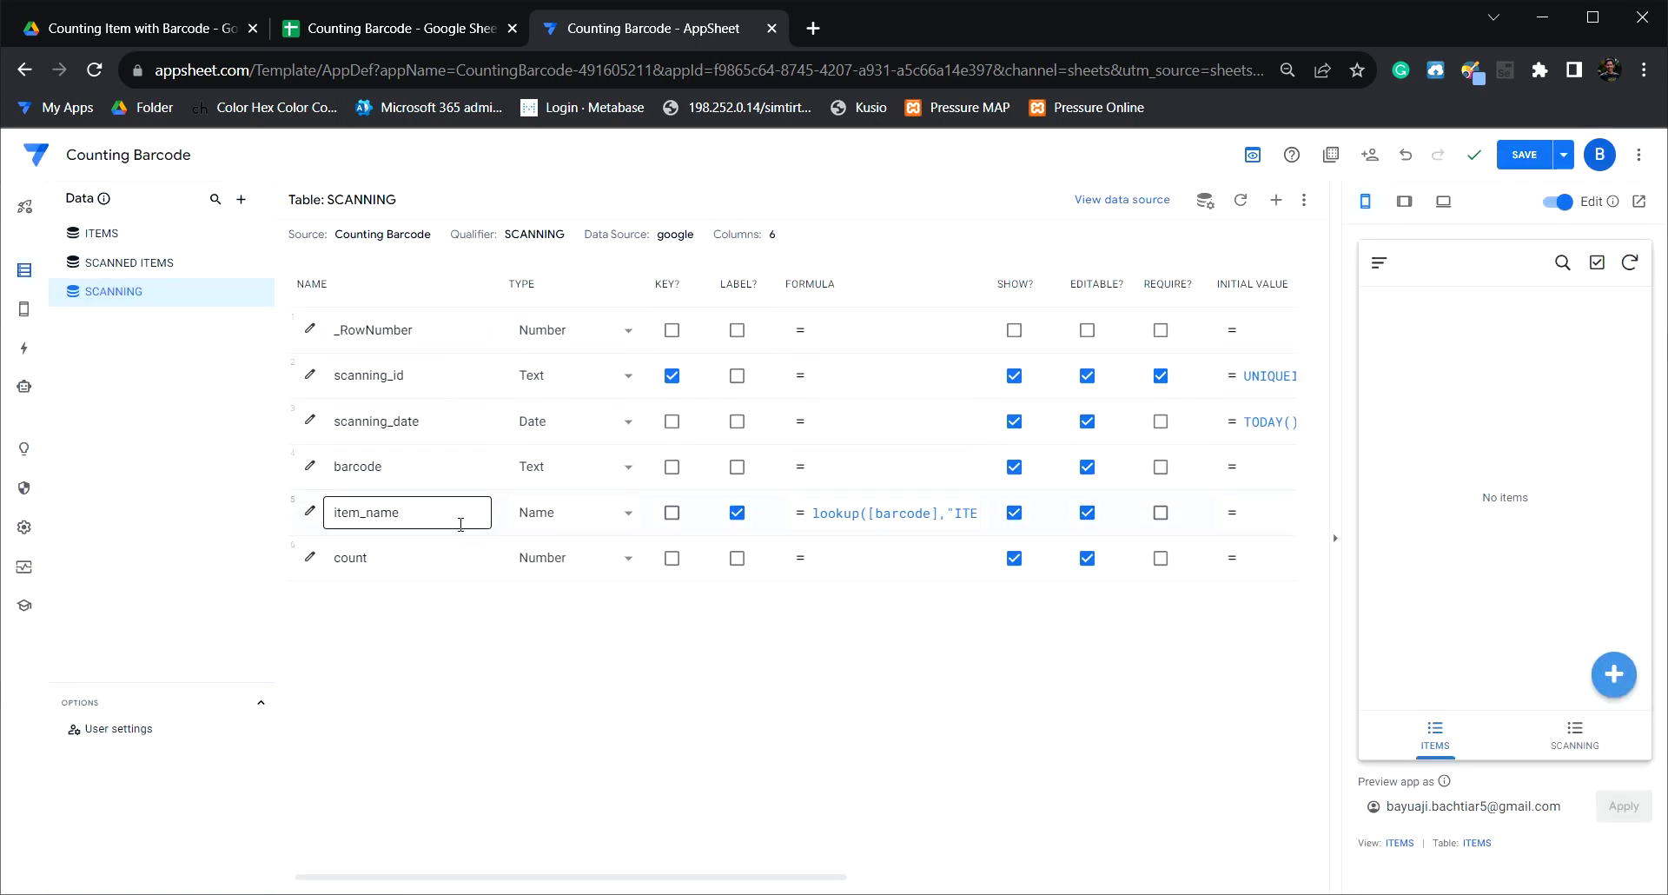
Review the ITEMS, SCANNED ITEMS and SCANNING table columns, then save the app.
{"action": "left_click", "coordinate": [111, 237]}
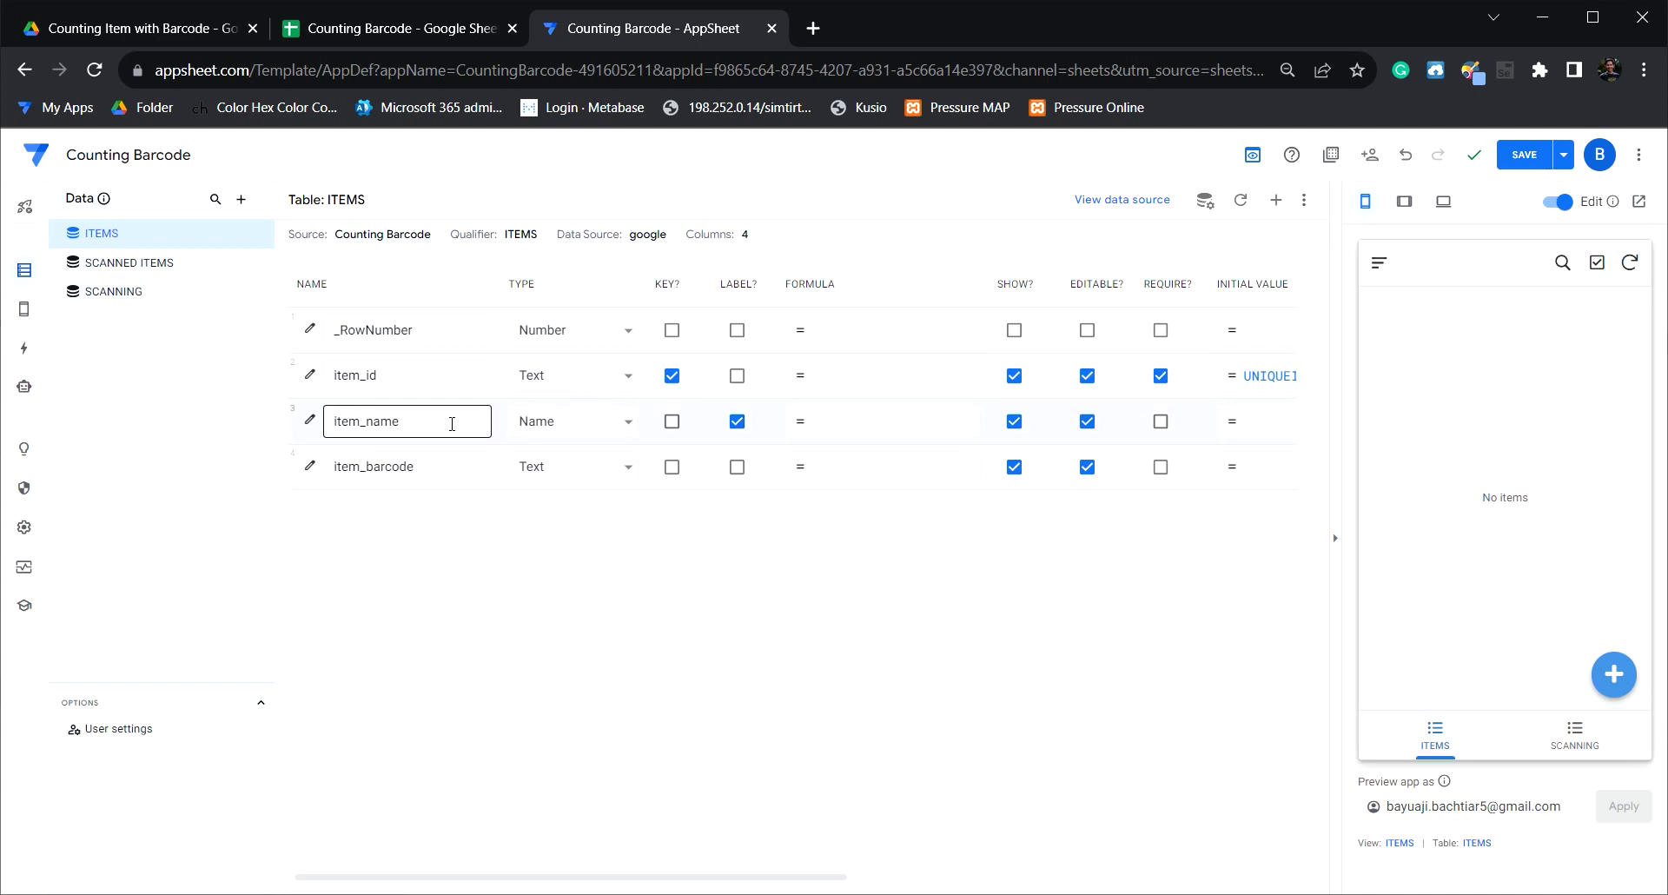
{"action": "left_click", "coordinate": [158, 275]}
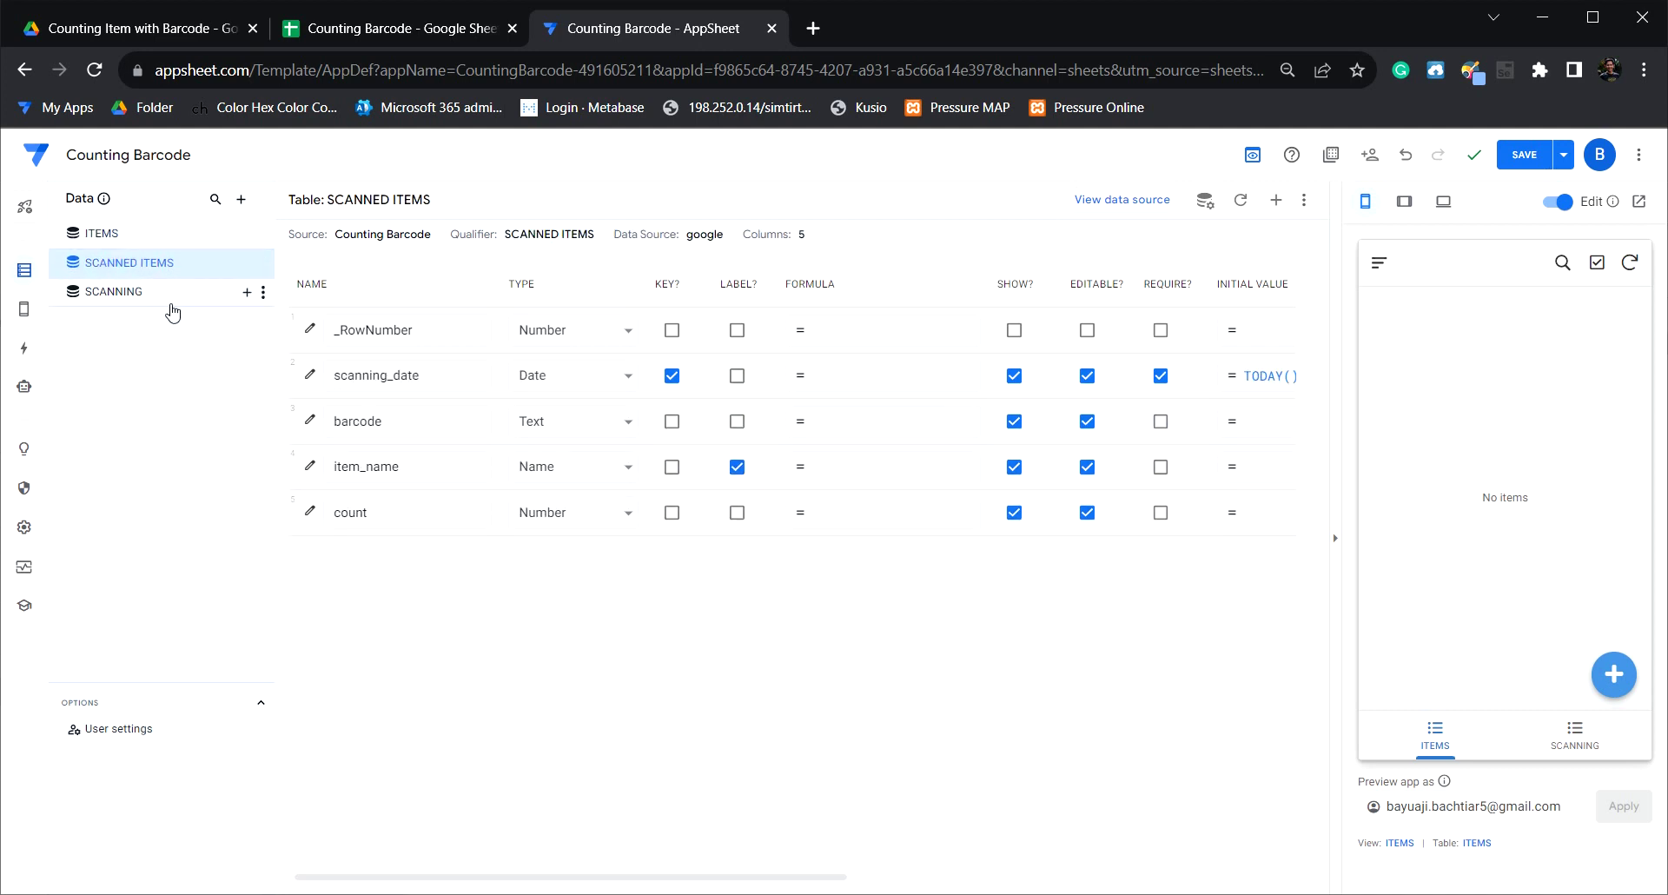
{"action": "left_click", "coordinate": [165, 295]}
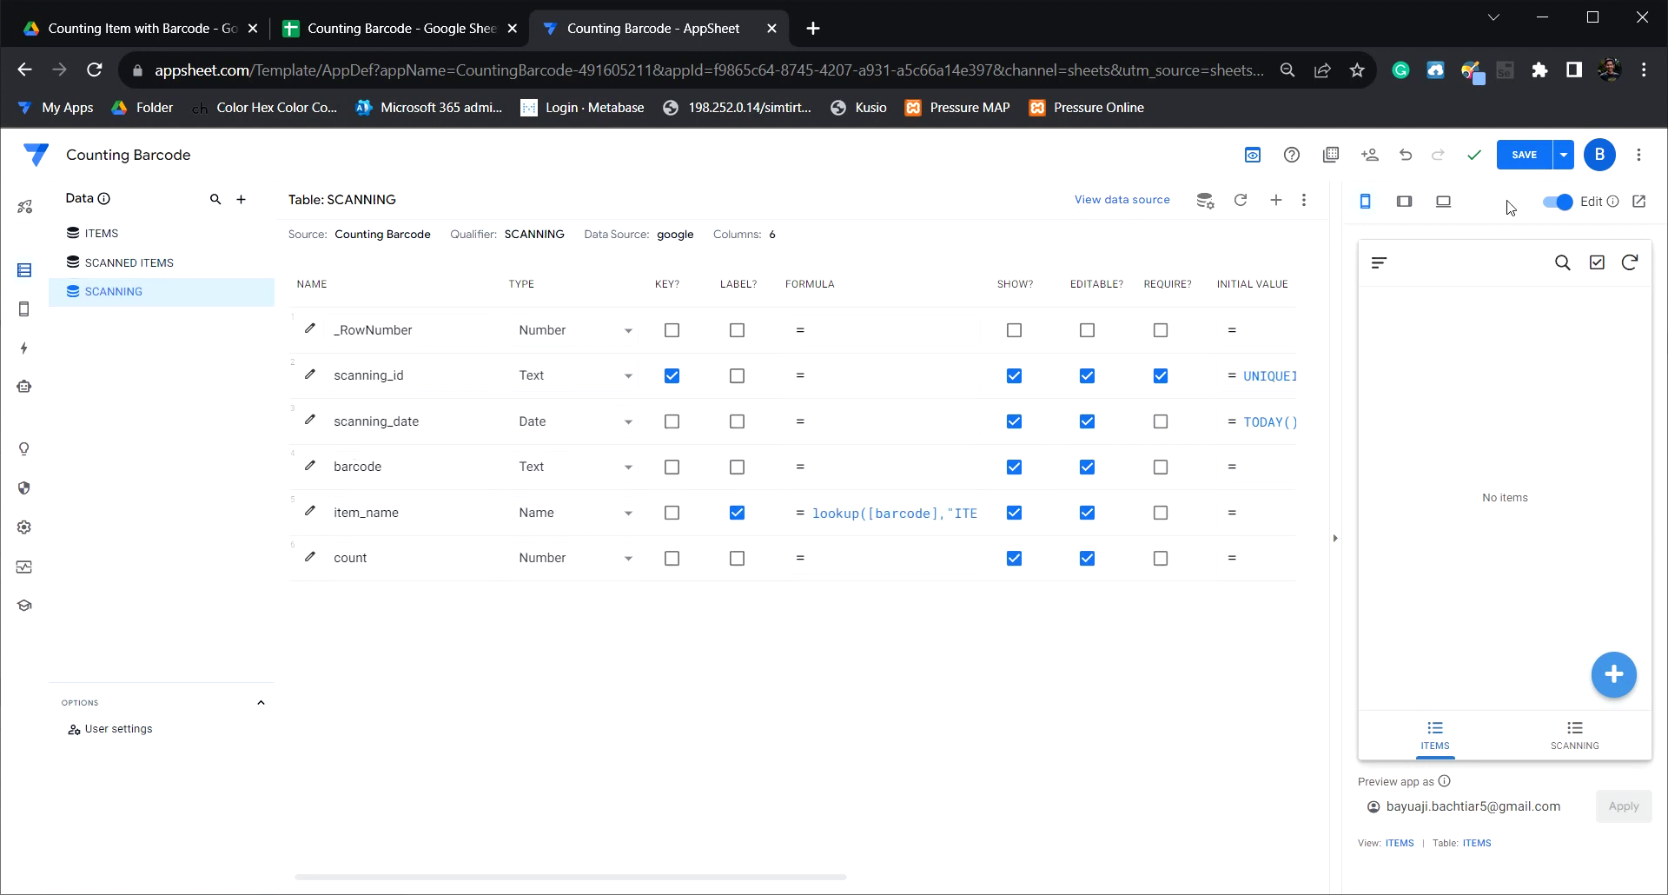
{"action": "left_click", "coordinate": [1507, 157]}
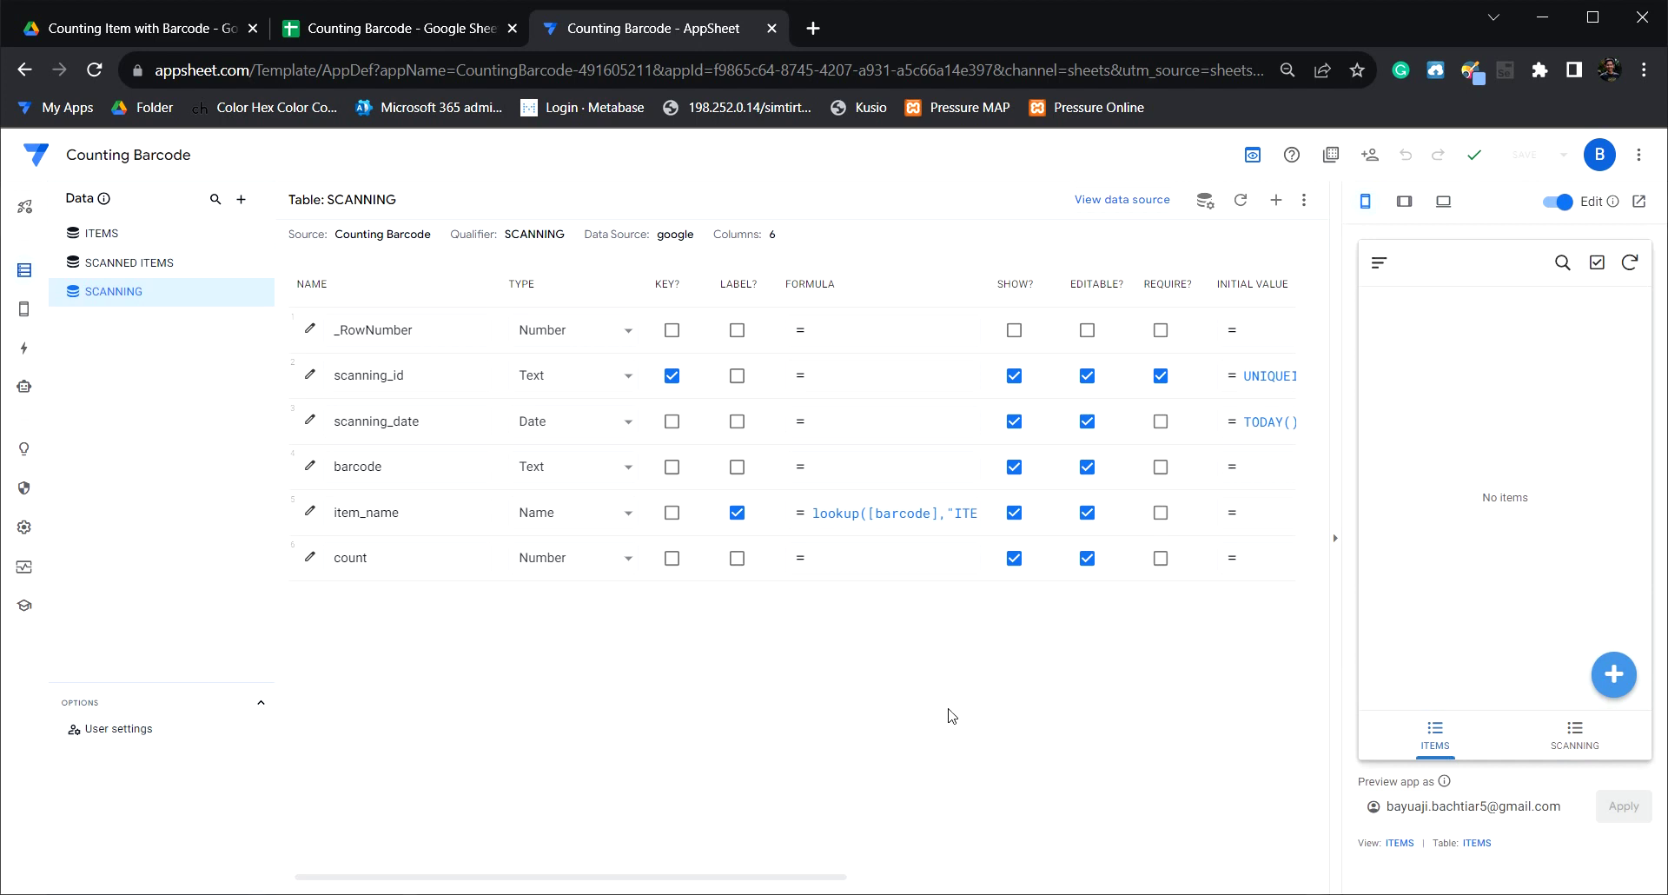
Give the barcode column Valid If in([_THIS],ITEMS[item_barcode]) and mark it required.
{"action": "left_click", "coordinate": [308, 466]}
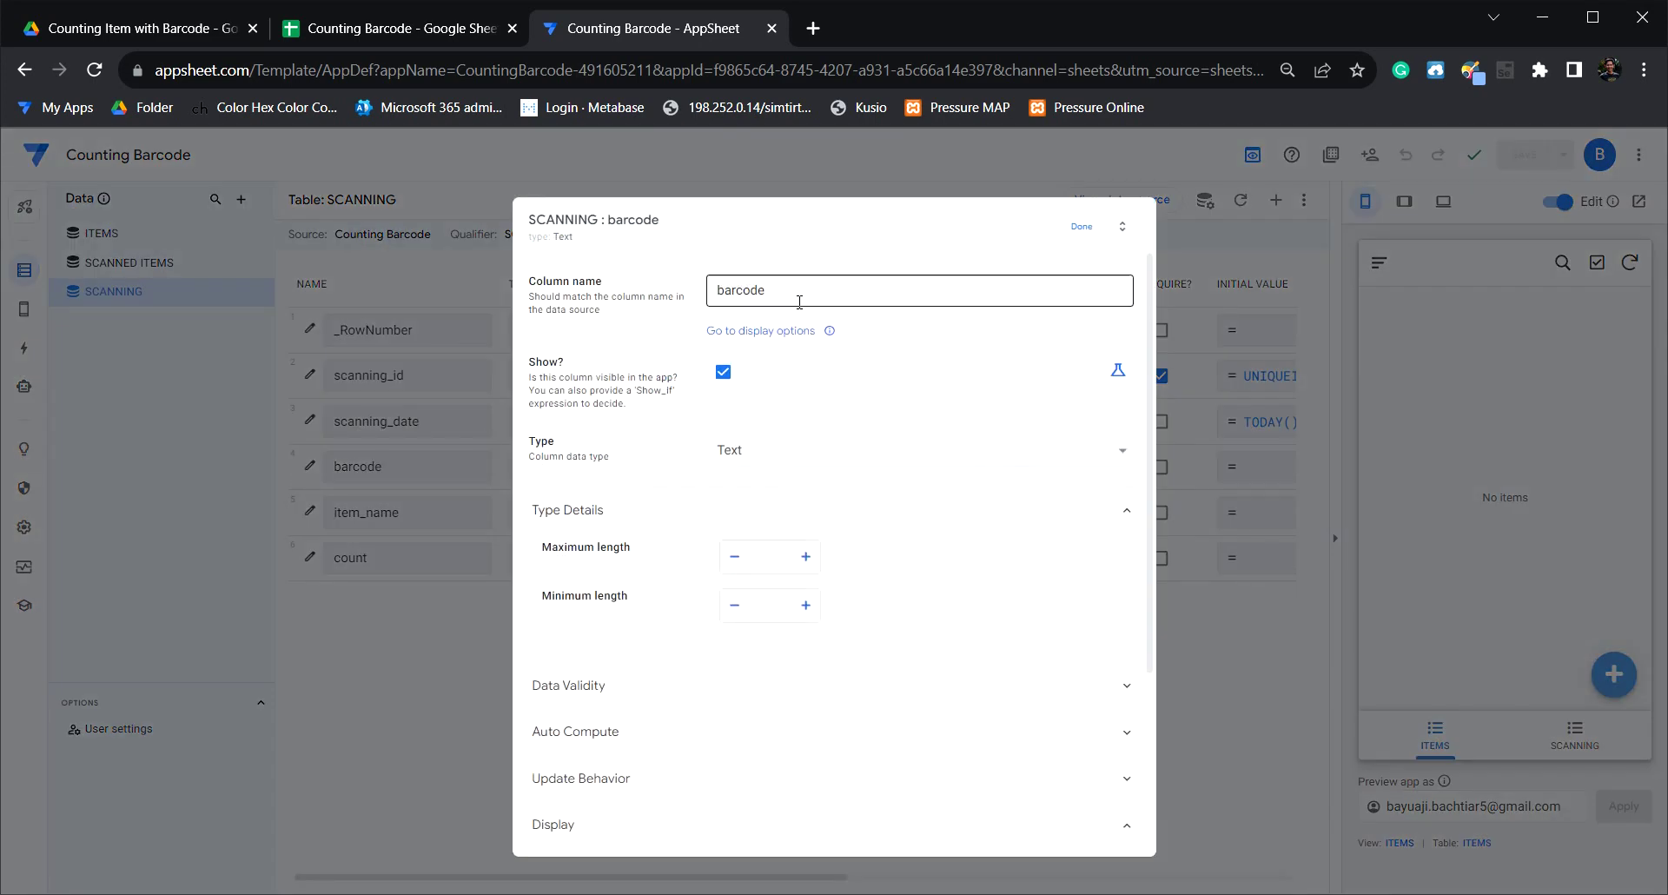
{"action": "scroll", "coordinate": [734, 524], "scroll_direction": "down", "scroll_amount": 3}
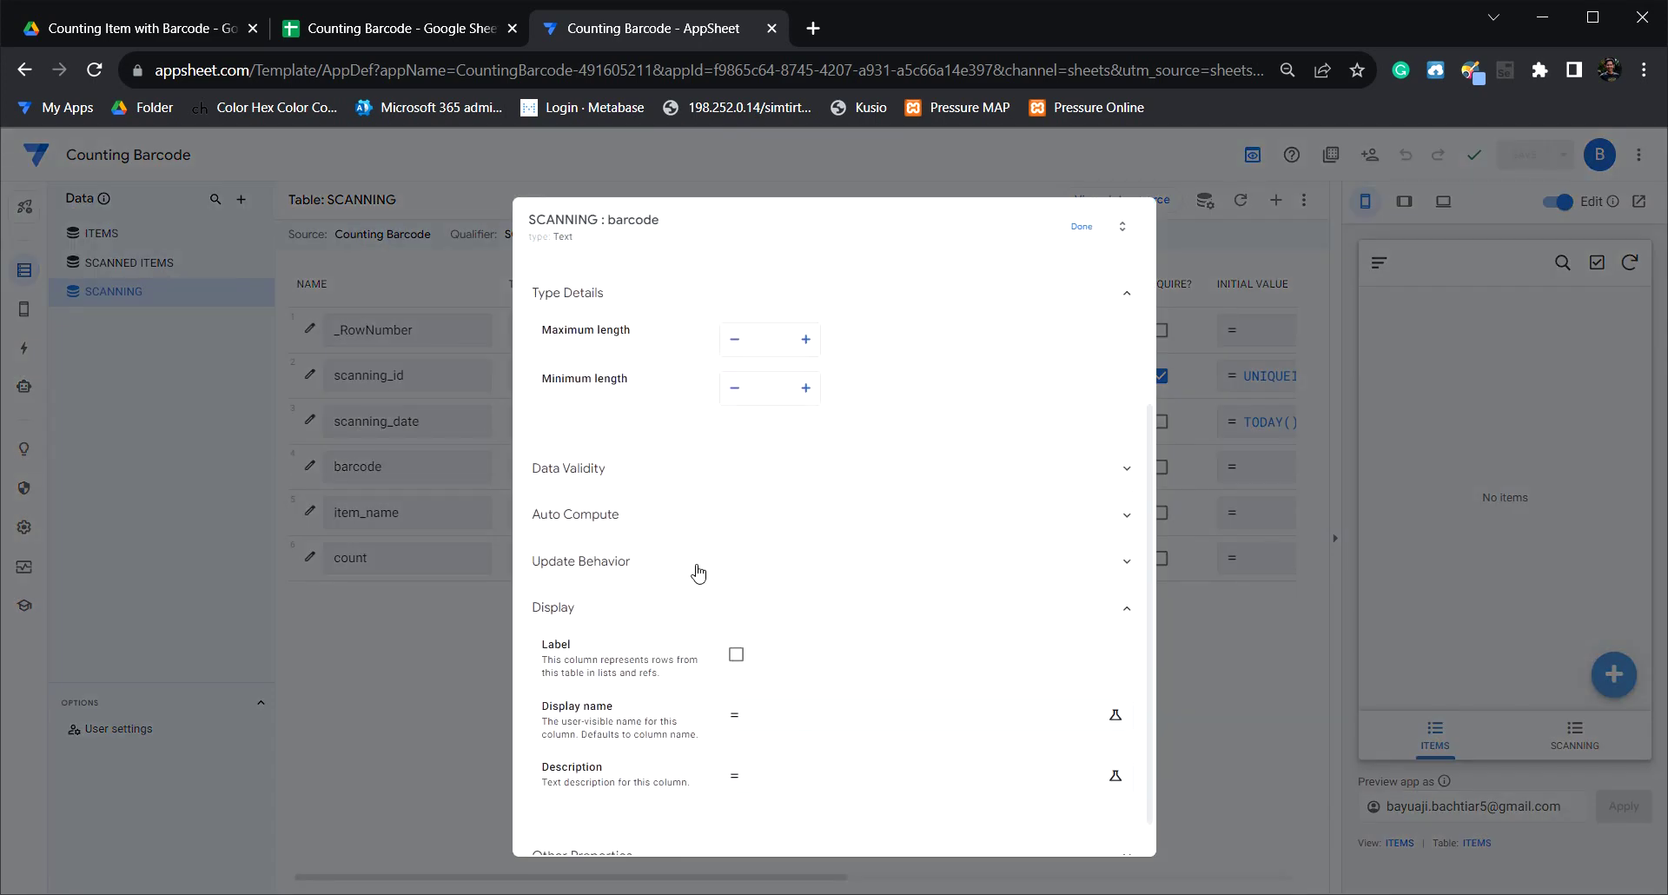
{"action": "left_click", "coordinate": [682, 475]}
{"action": "left_click", "coordinate": [782, 516]}
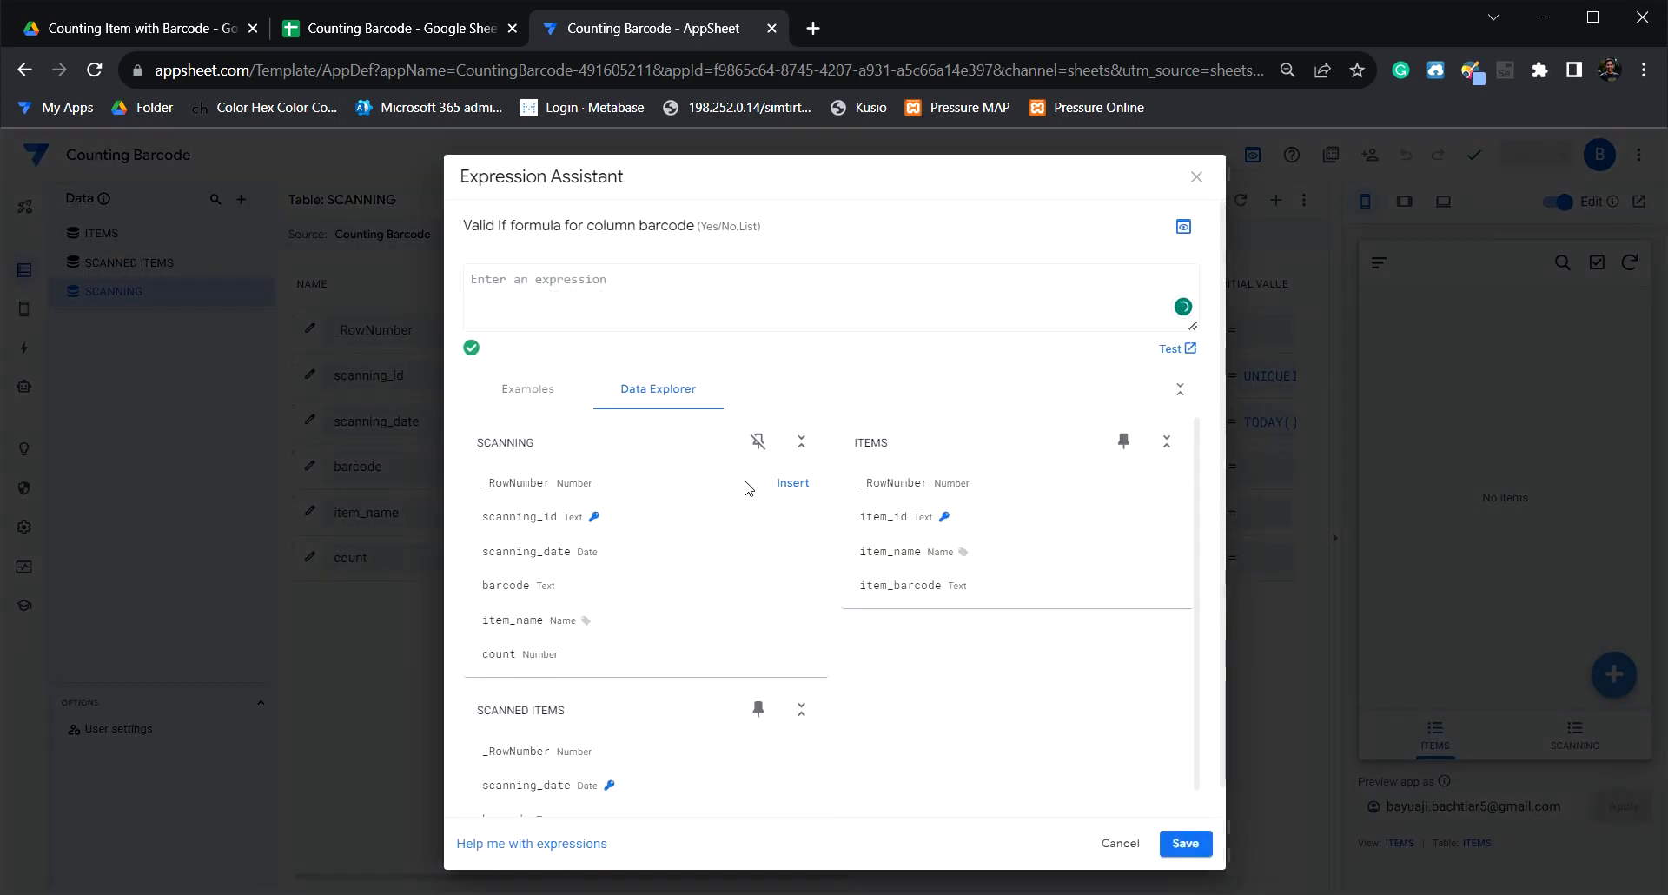
{"action": "type", "text": "in"}
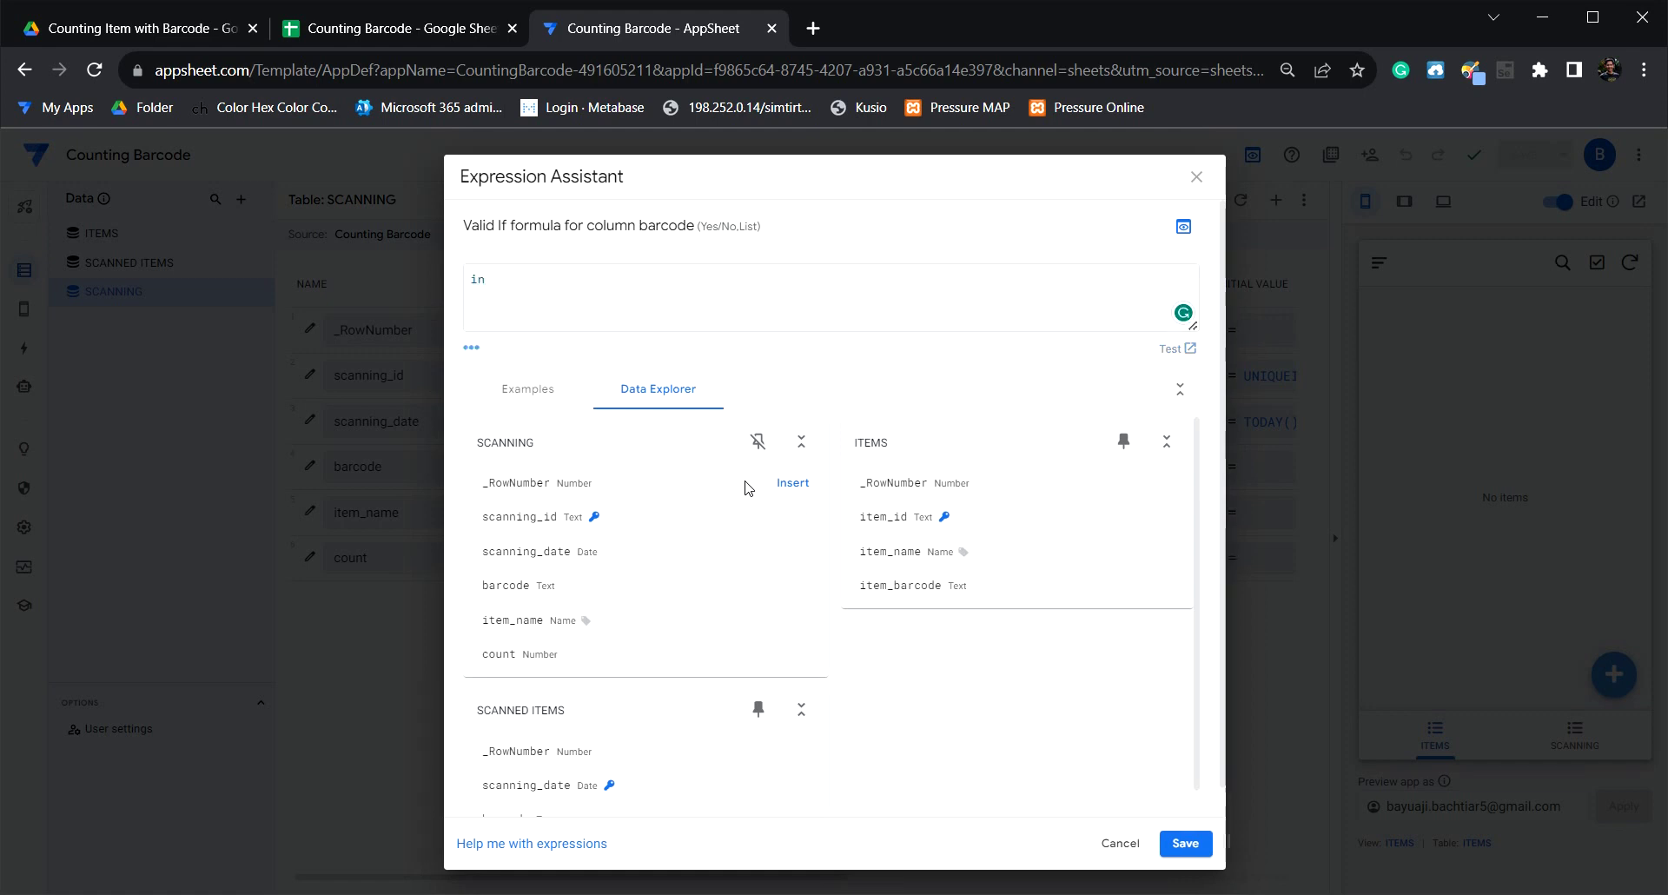
{"action": "type", "text": "(["}
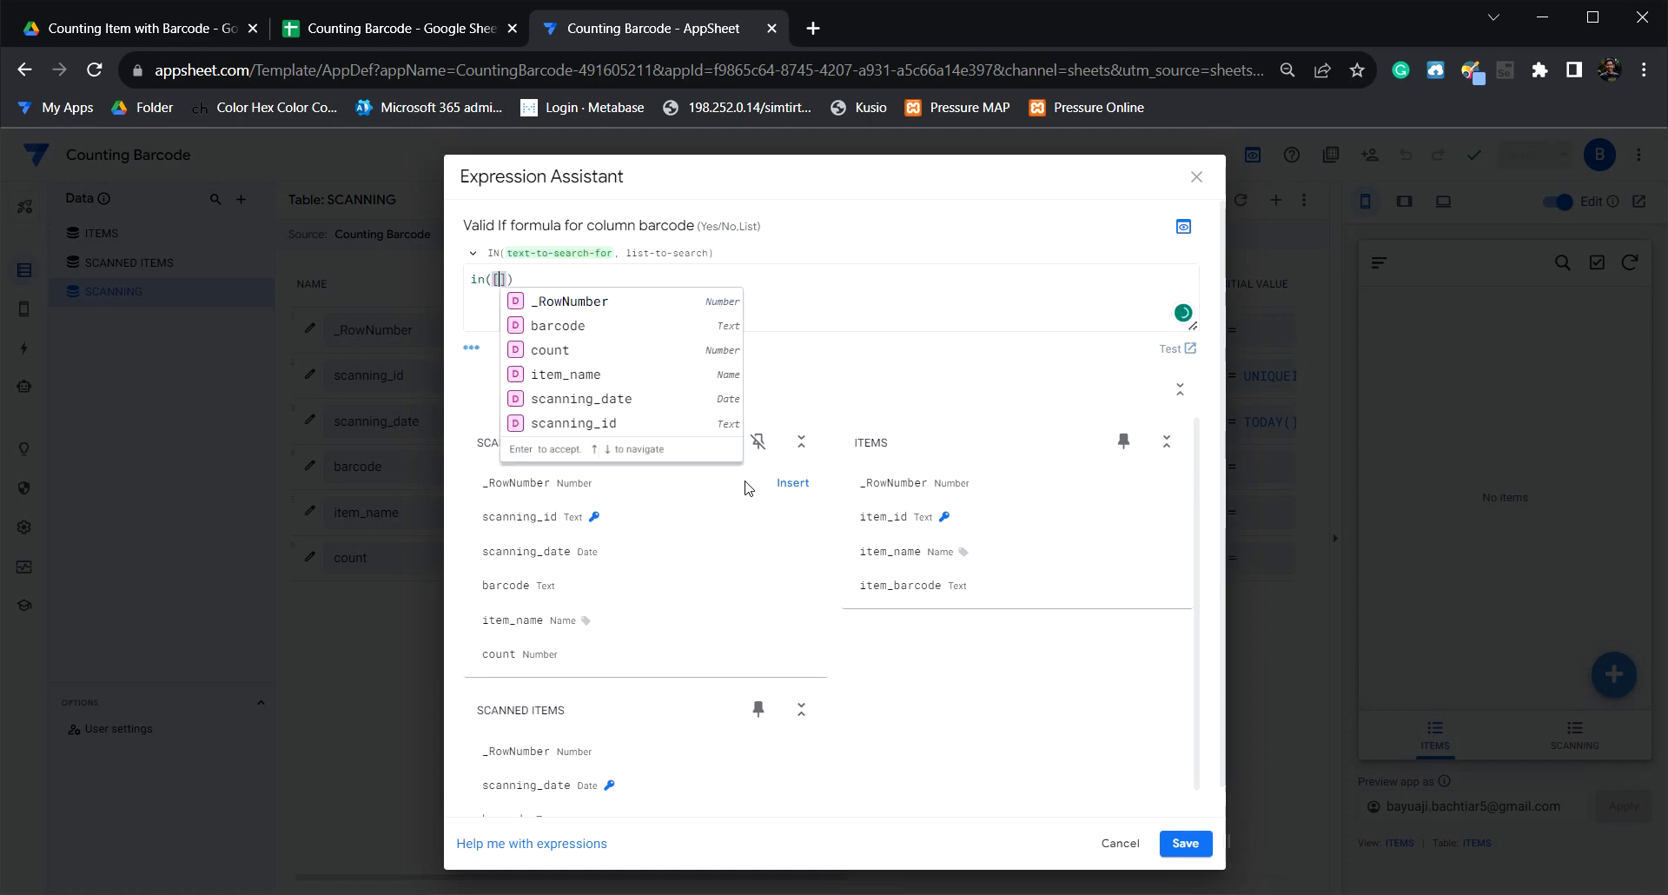
{"action": "type", "text": "_"}
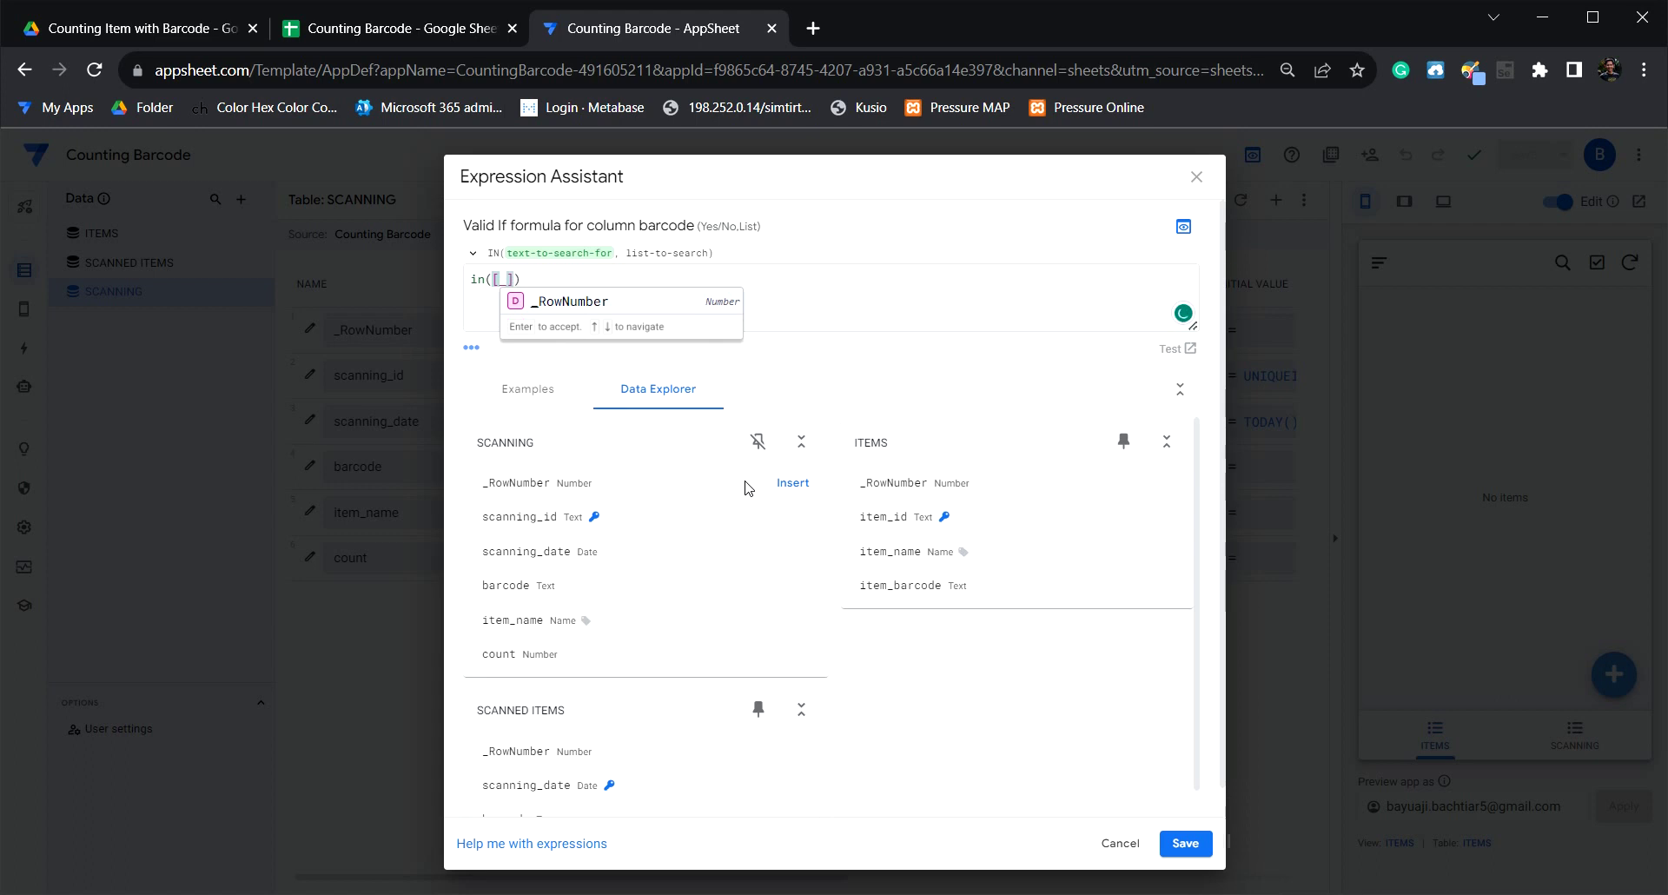
{"action": "type", "text": "THIS"}
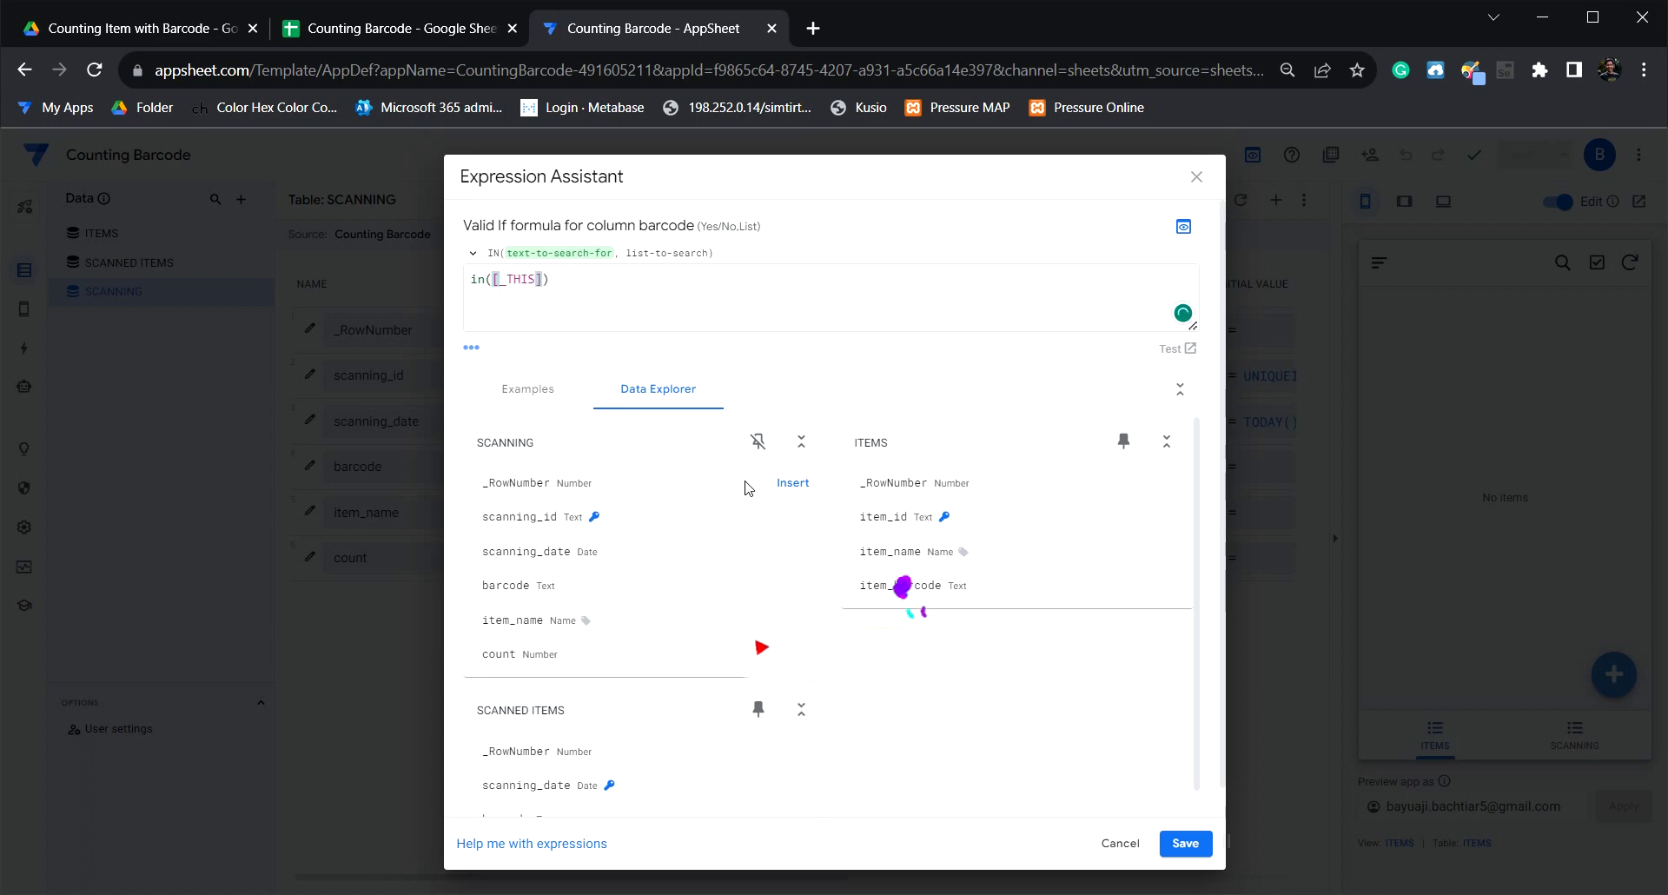
{"action": "key", "text": "Right"}
{"action": "type", "text": ","}
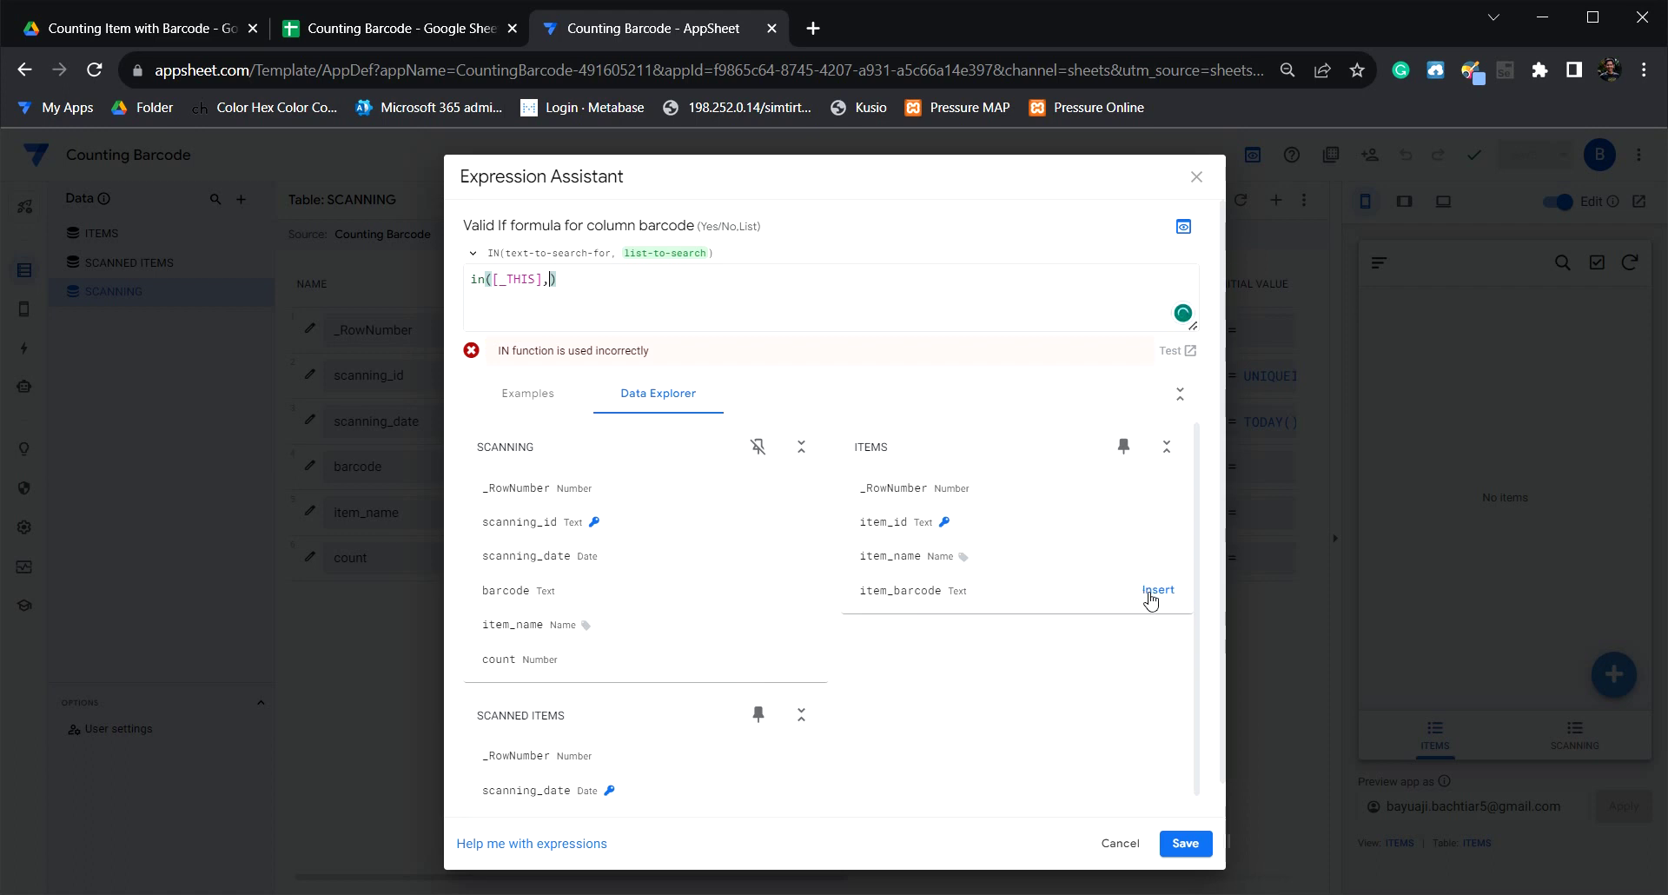
{"action": "left_click", "coordinate": [1155, 589]}
{"action": "left_click", "coordinate": [783, 289]}
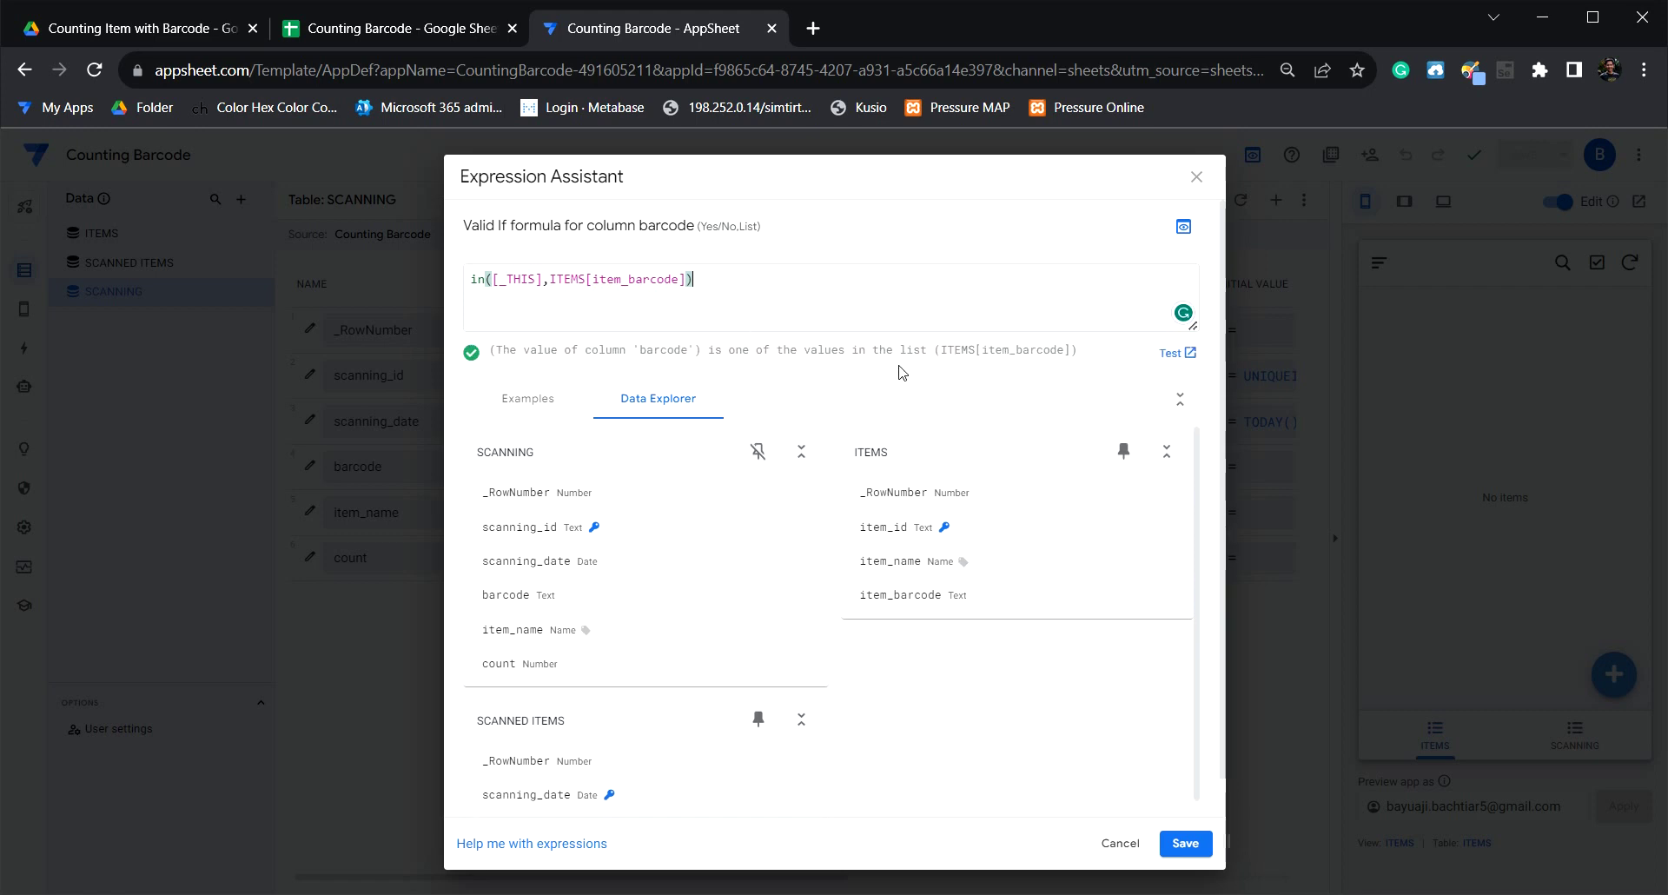
{"action": "left_click", "coordinate": [1196, 851]}
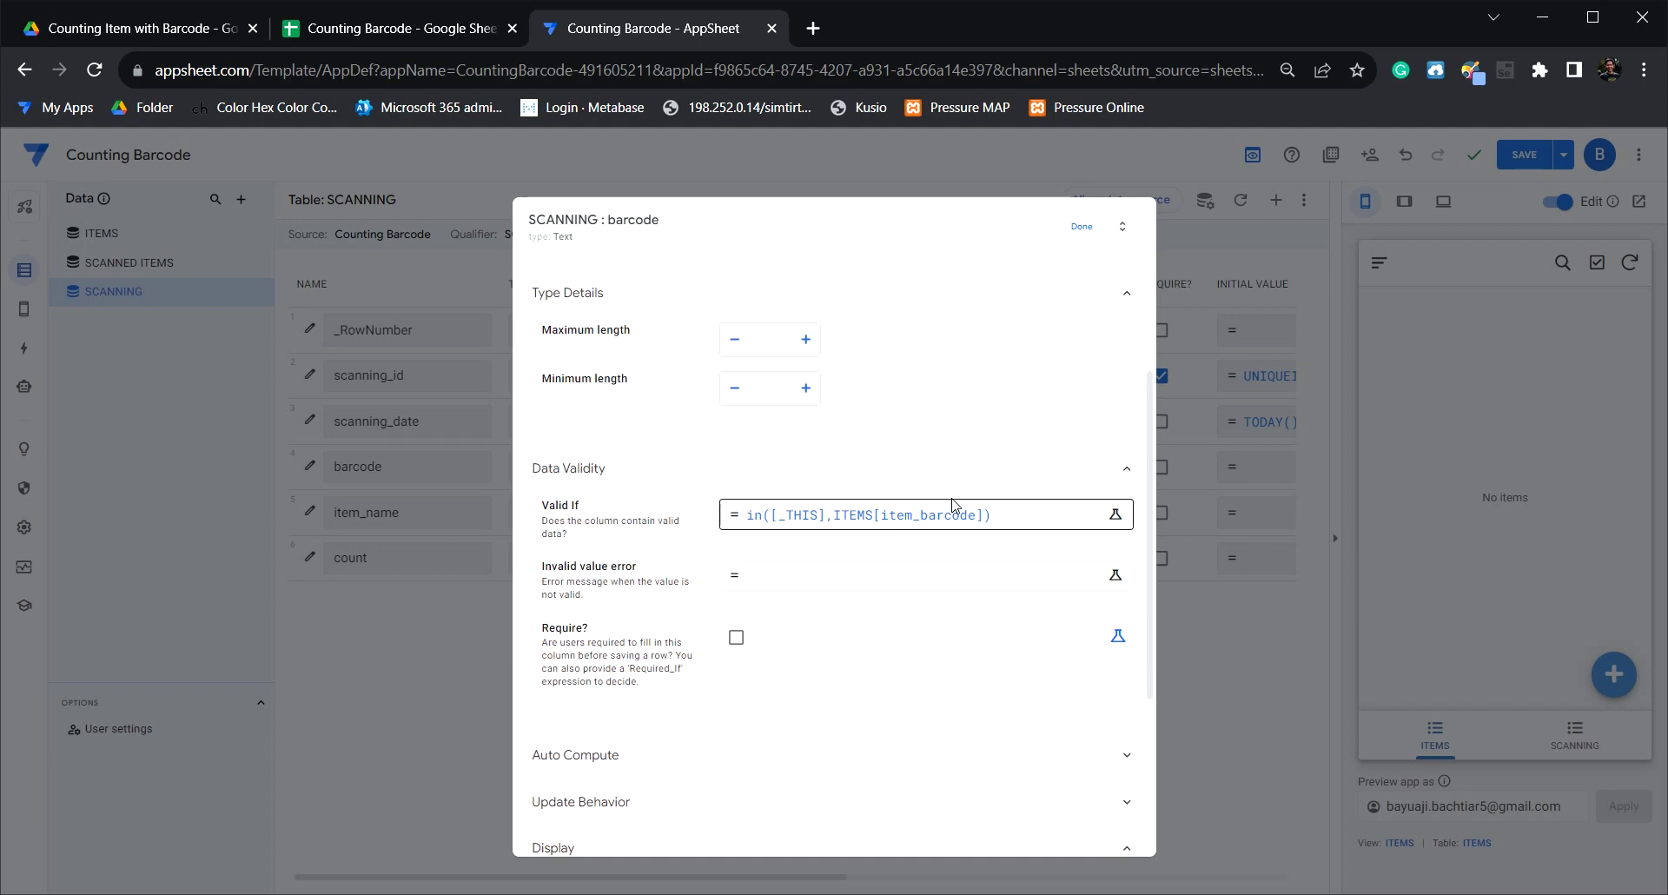
{"action": "left_click", "coordinate": [736, 638]}
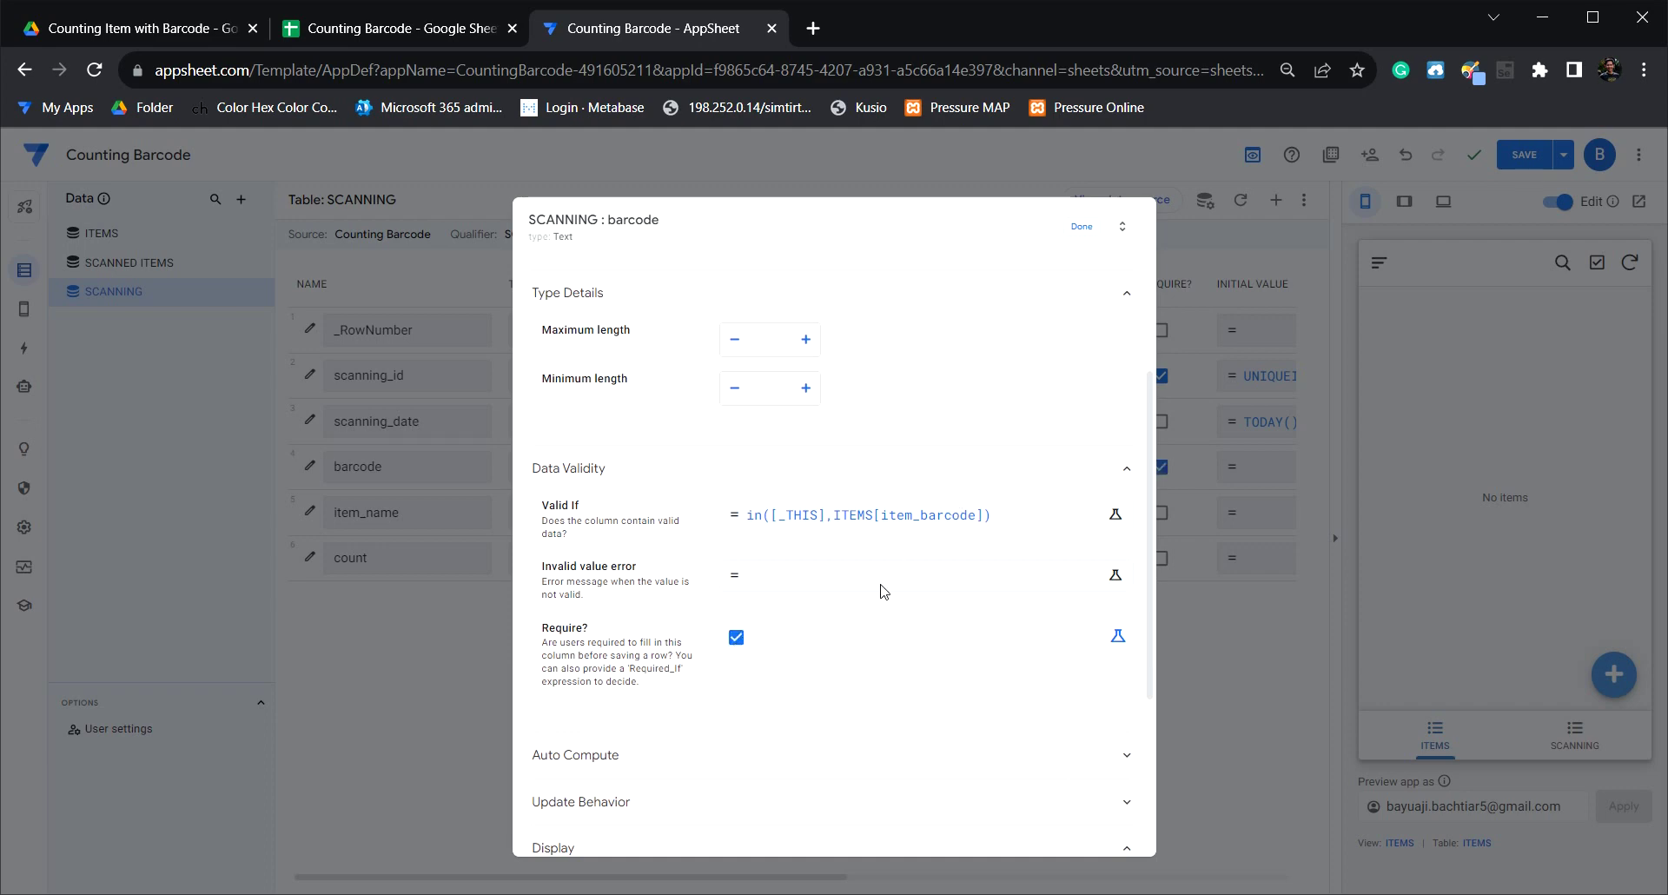
{"action": "left_click", "coordinate": [1084, 228]}
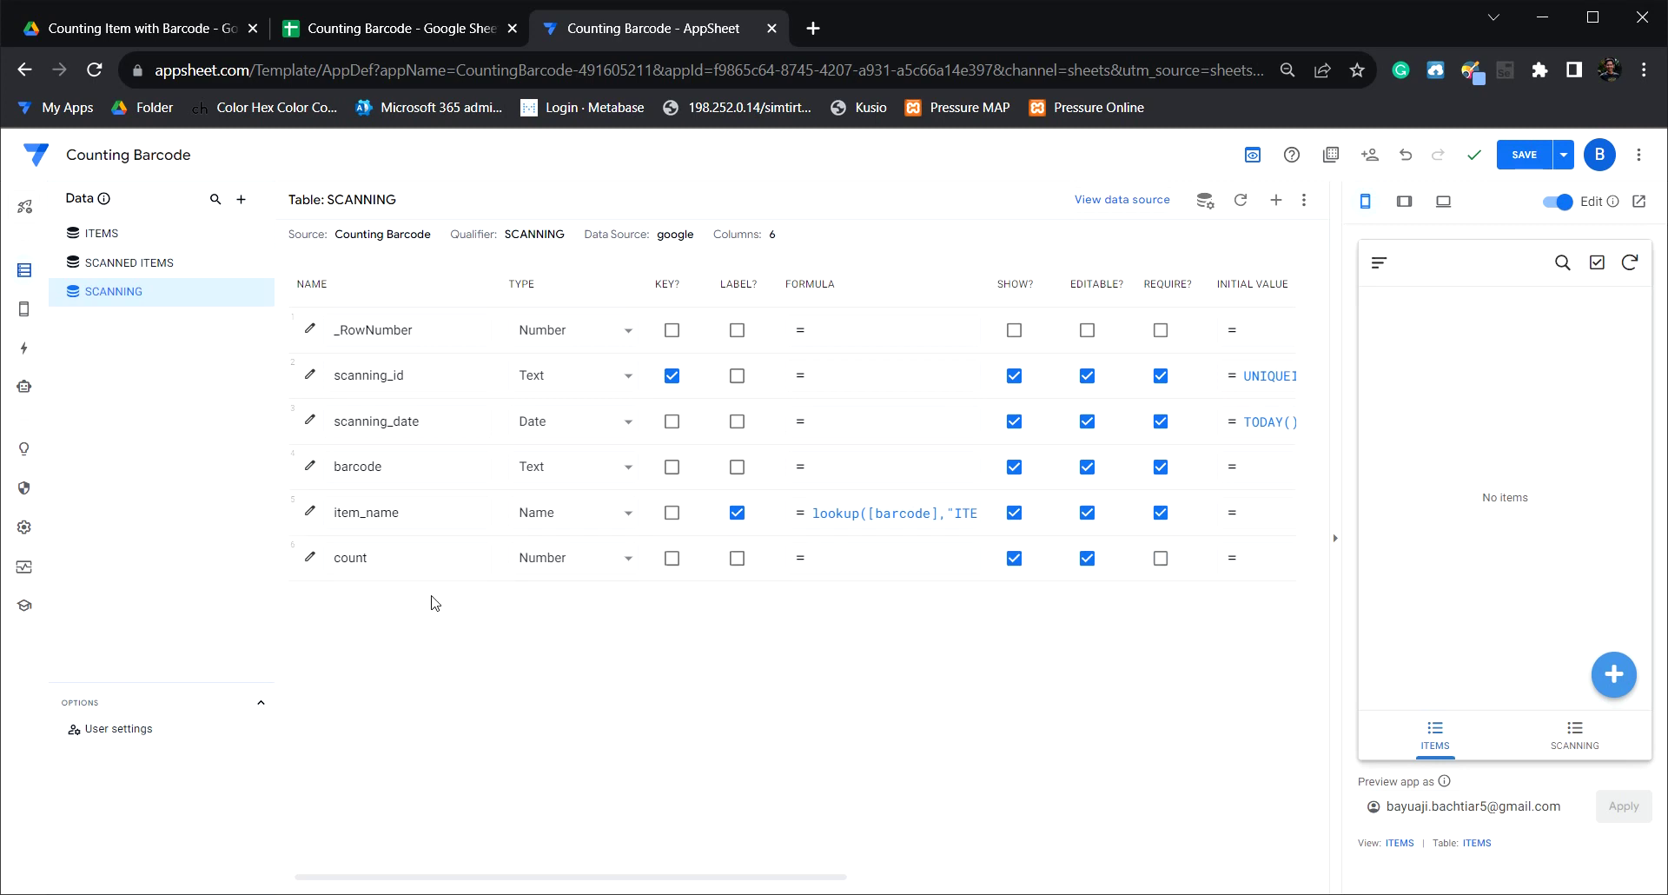
Set the count column's App Formula to if(isnotblank([item_name]),1,"") and save the app.
{"action": "left_click", "coordinate": [867, 560]}
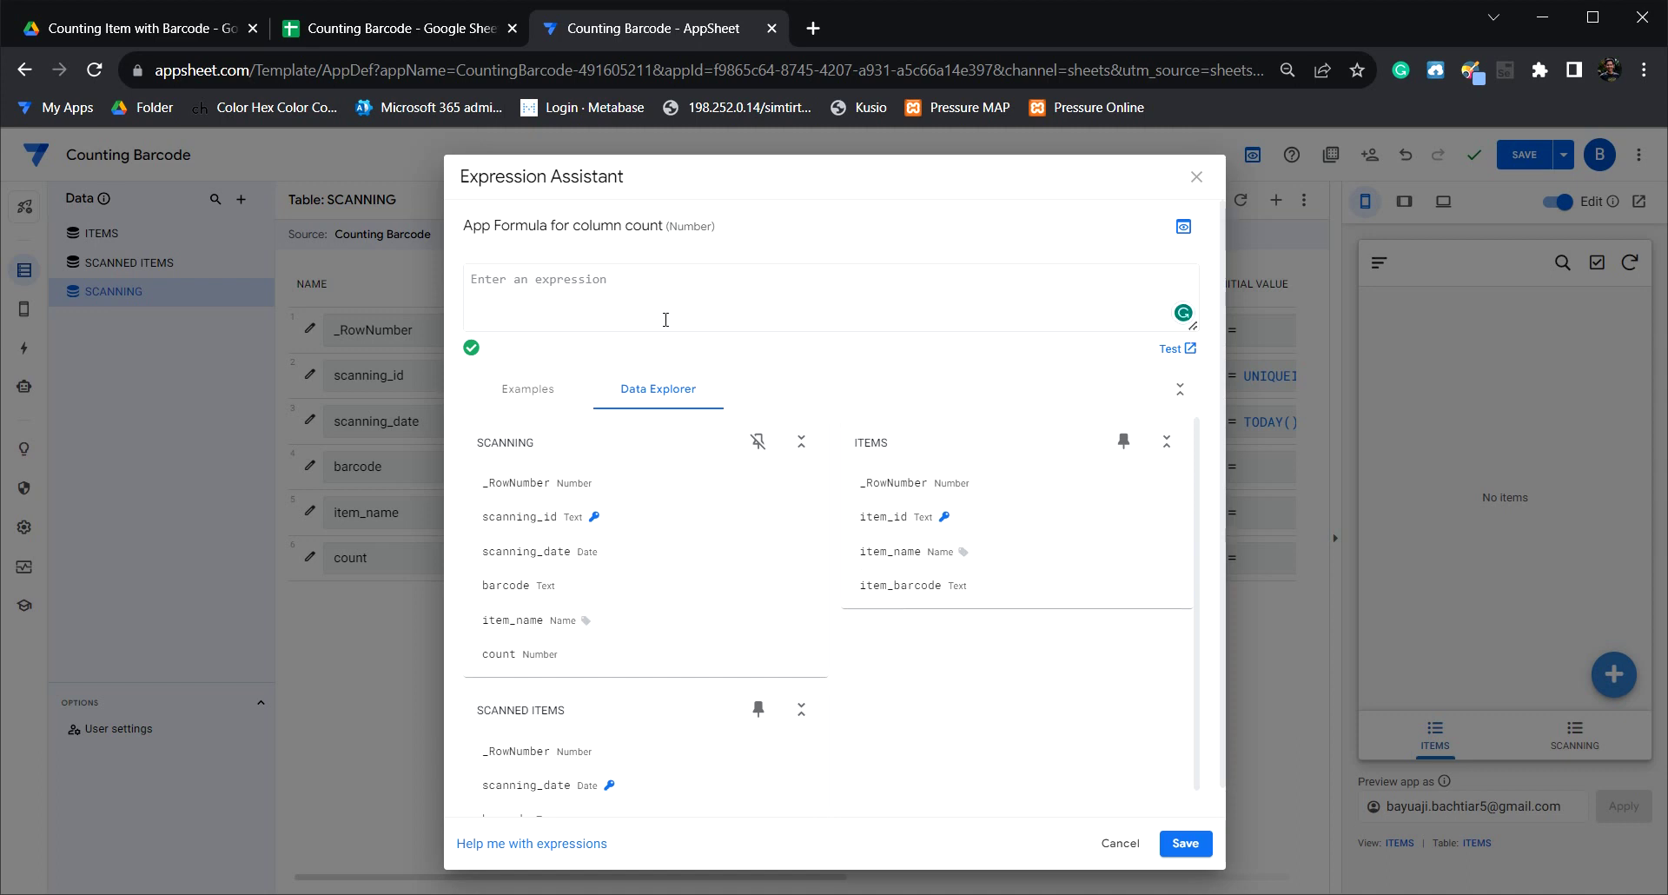
{"action": "type", "text": "if("}
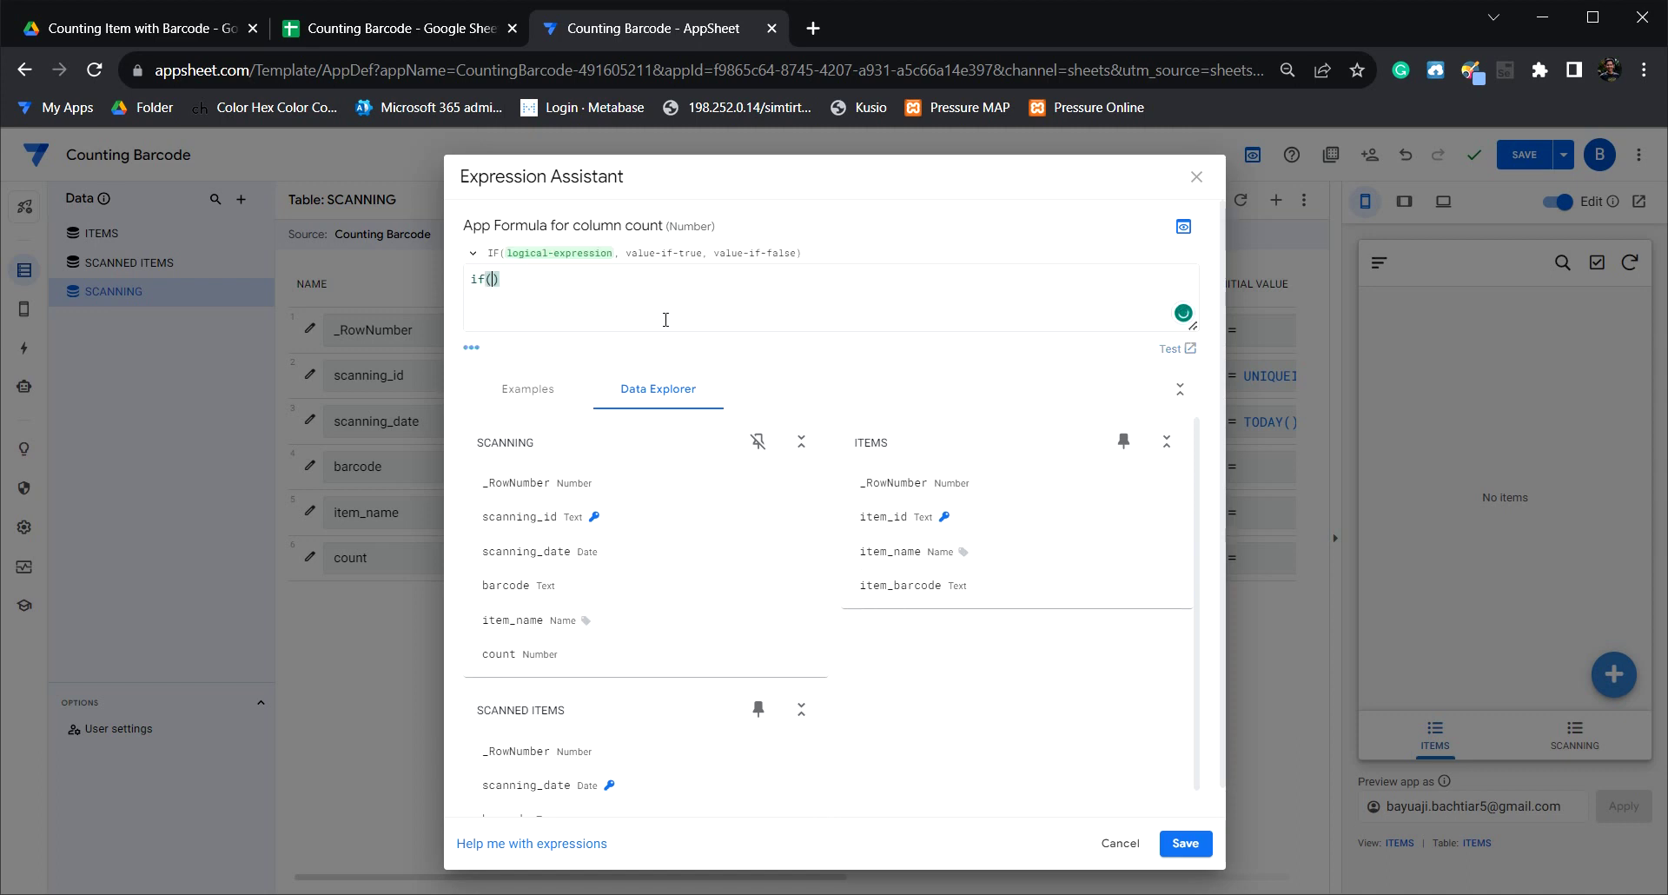
{"action": "type", "text": "isno"}
{"action": "type", "text": "tbl"}
{"action": "type", "text": "ank"}
{"action": "type", "text": "(["}
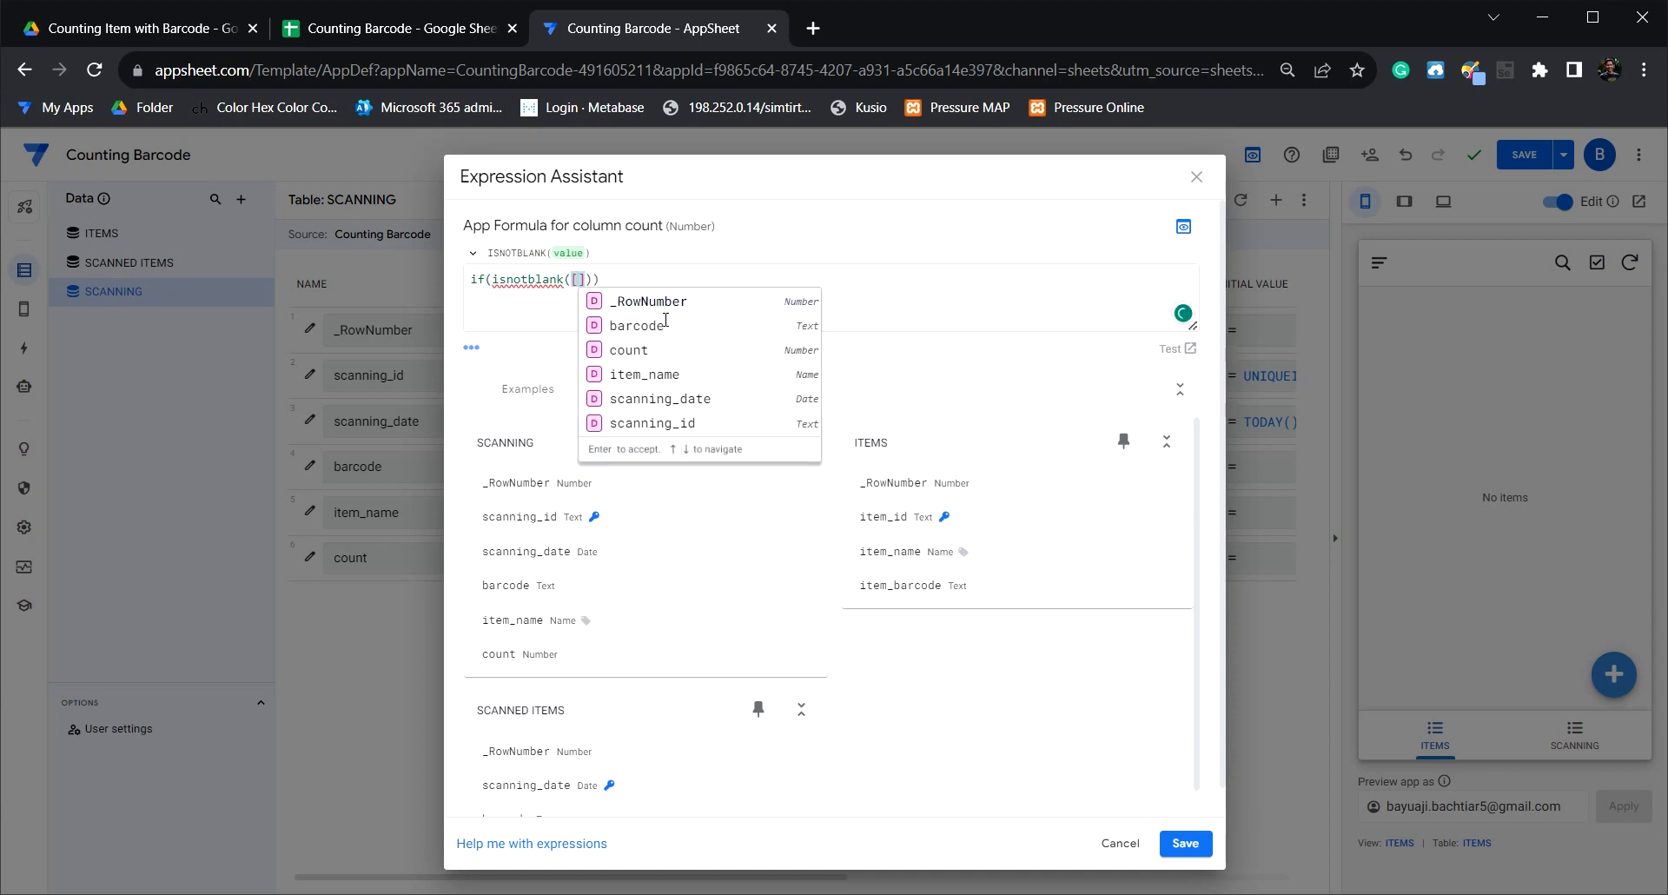
{"action": "left_click", "coordinate": [653, 375]}
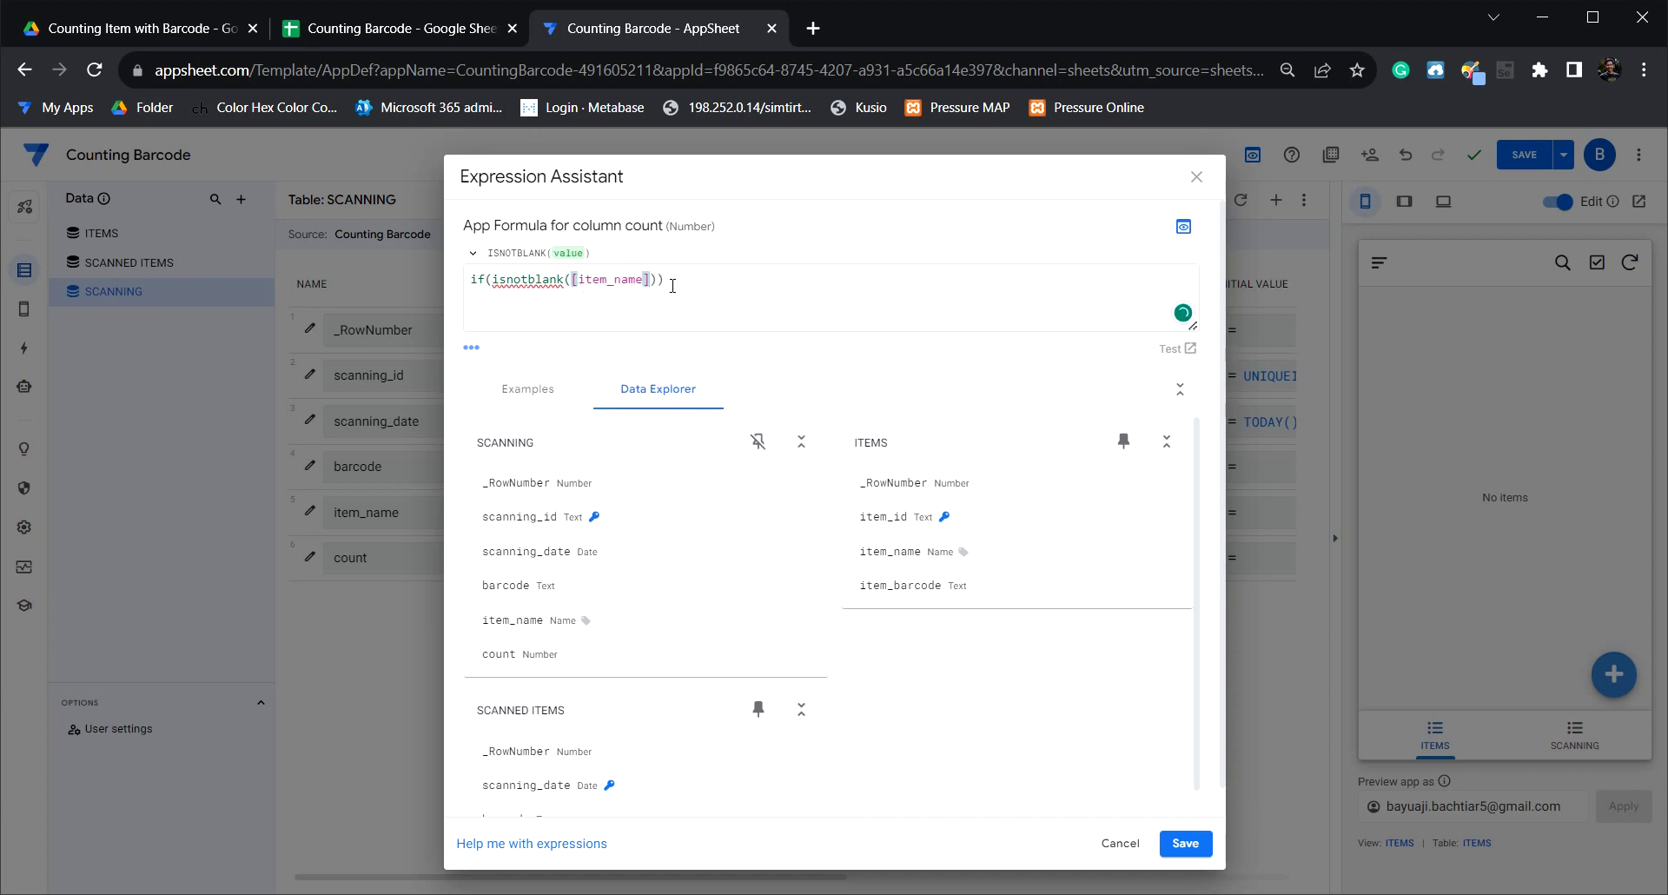
{"action": "type", "text": ")"}
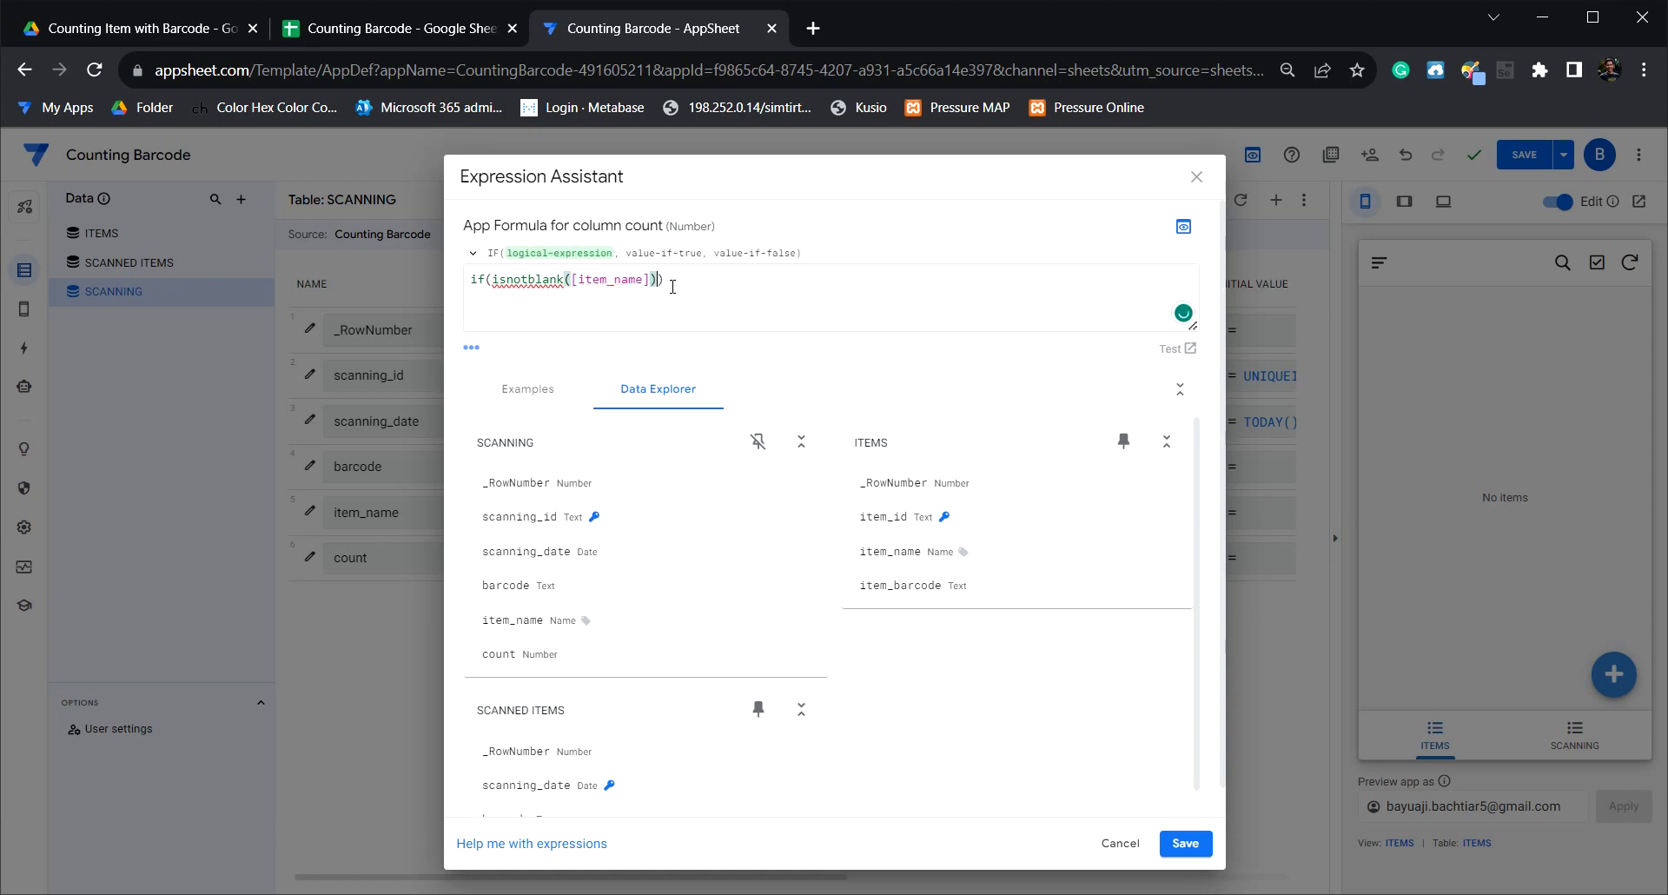
{"action": "type", "text": ","}
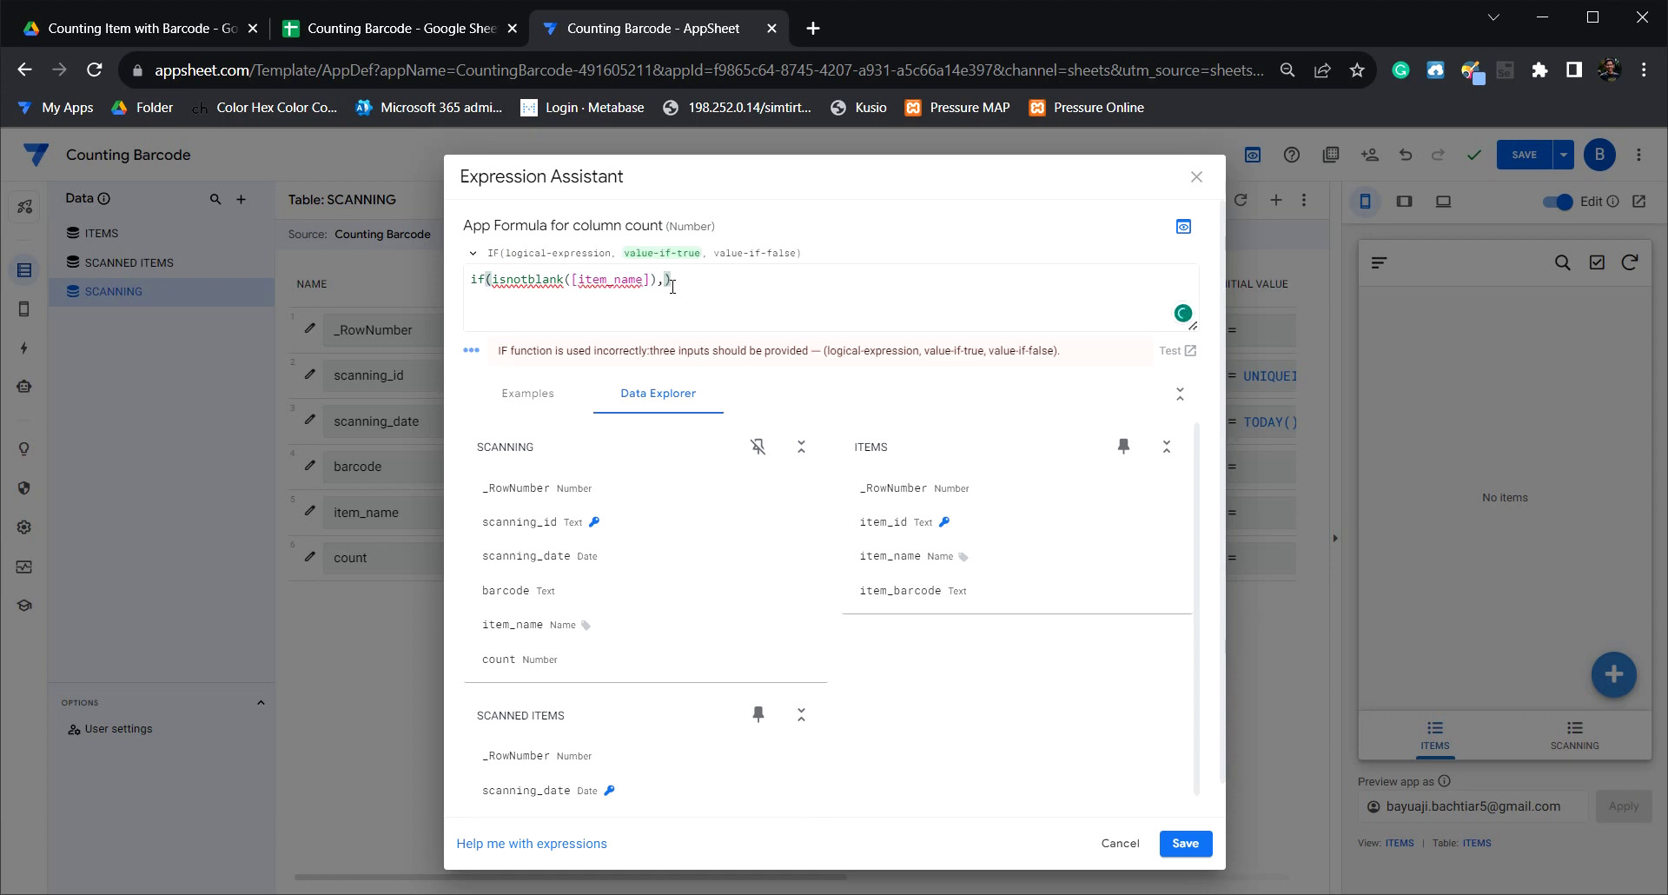
{"action": "type", "text": "1,\"\""}
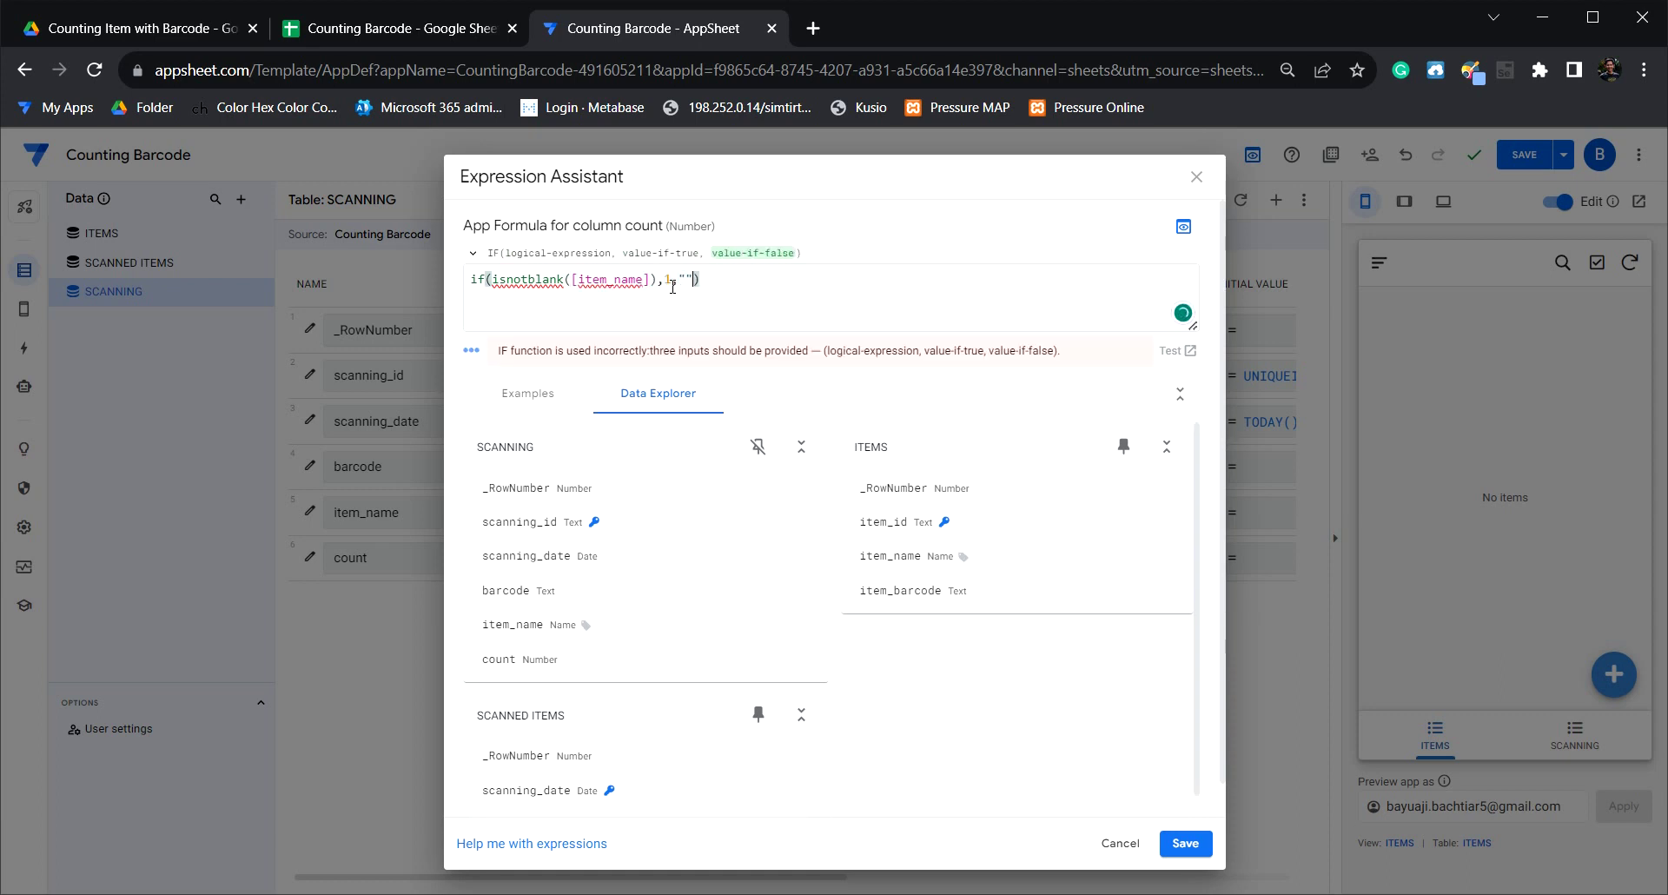
{"action": "left_click", "coordinate": [779, 316]}
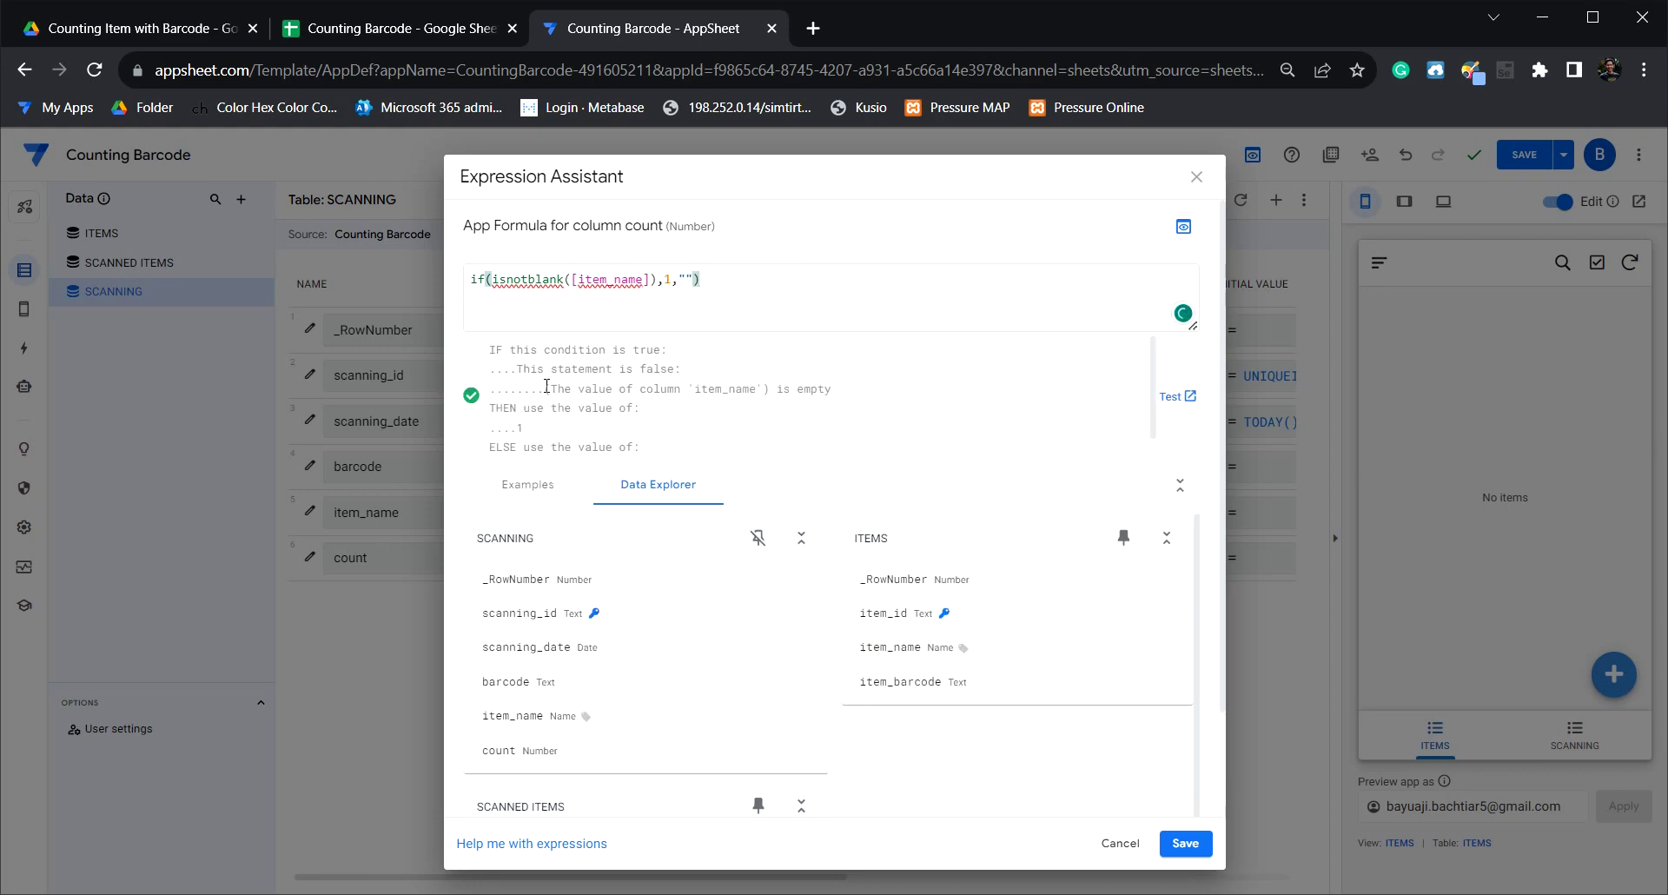
{"action": "left_click_drag", "start_coordinate": [776, 390], "coordinate": [831, 393]}
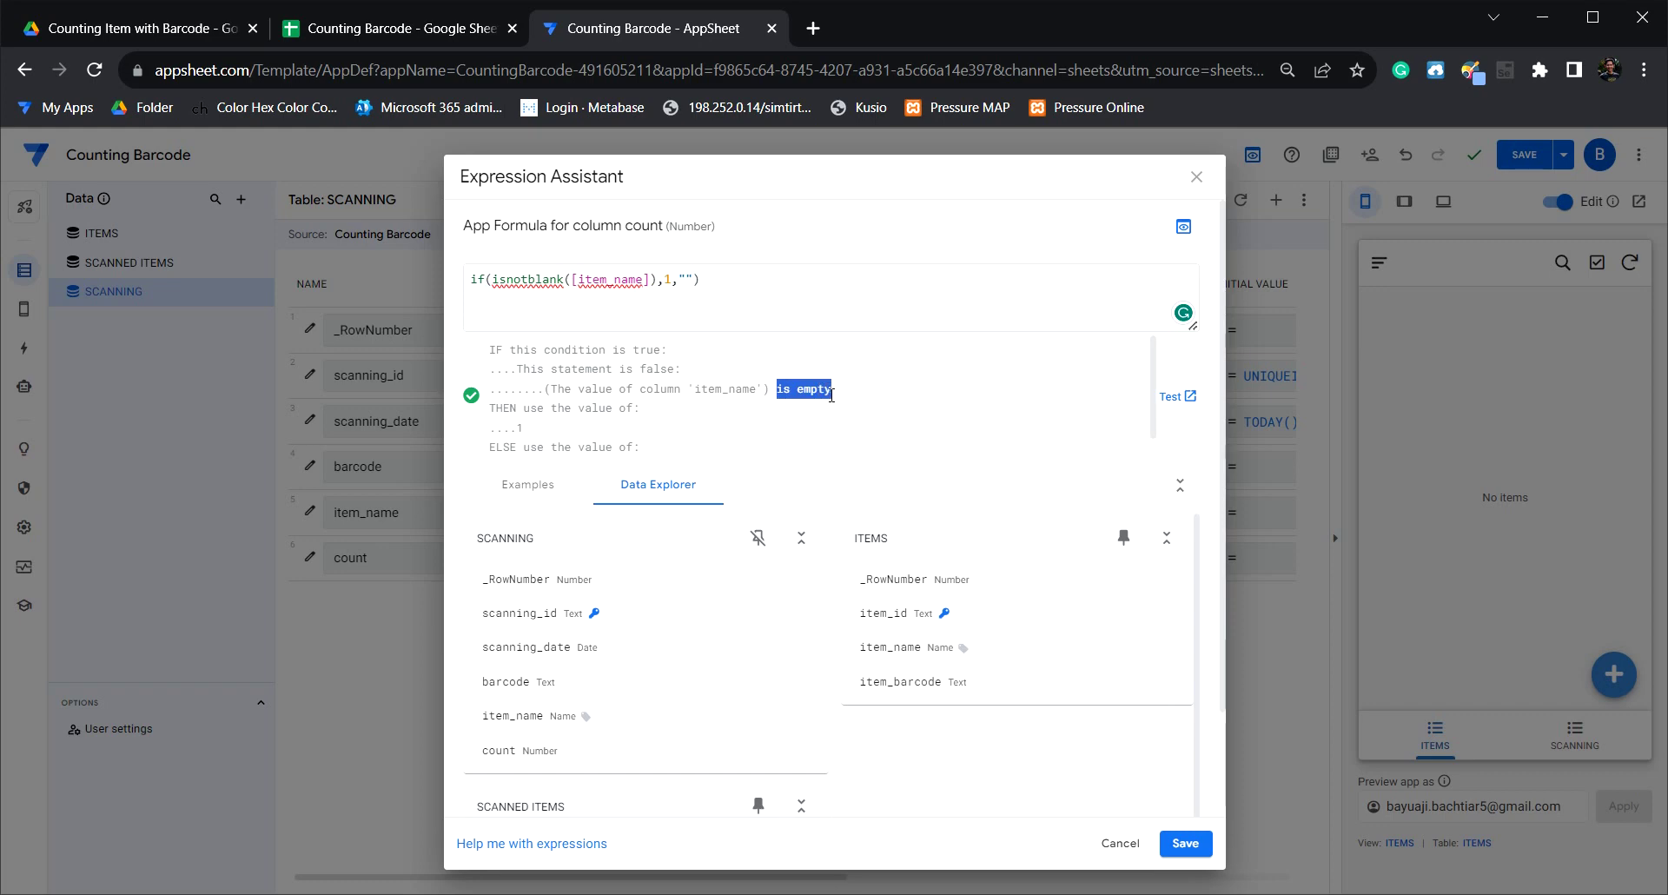
{"action": "left_click", "coordinate": [524, 433]}
{"action": "scroll", "coordinate": [647, 389], "scroll_direction": "down", "scroll_amount": 1}
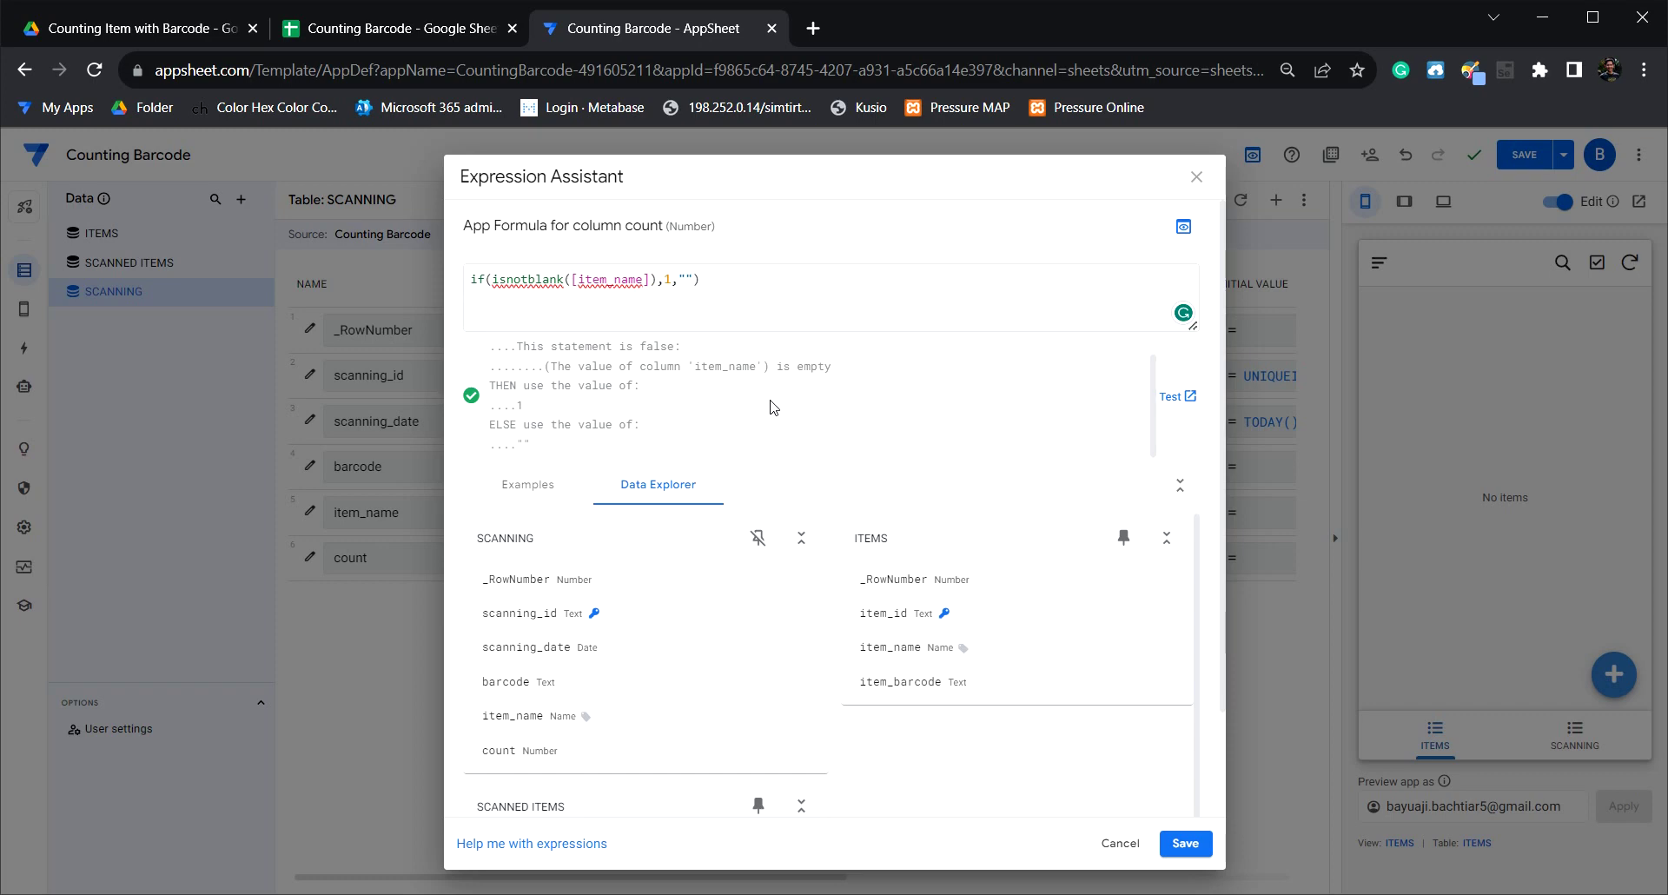
{"action": "left_click", "coordinate": [1185, 843]}
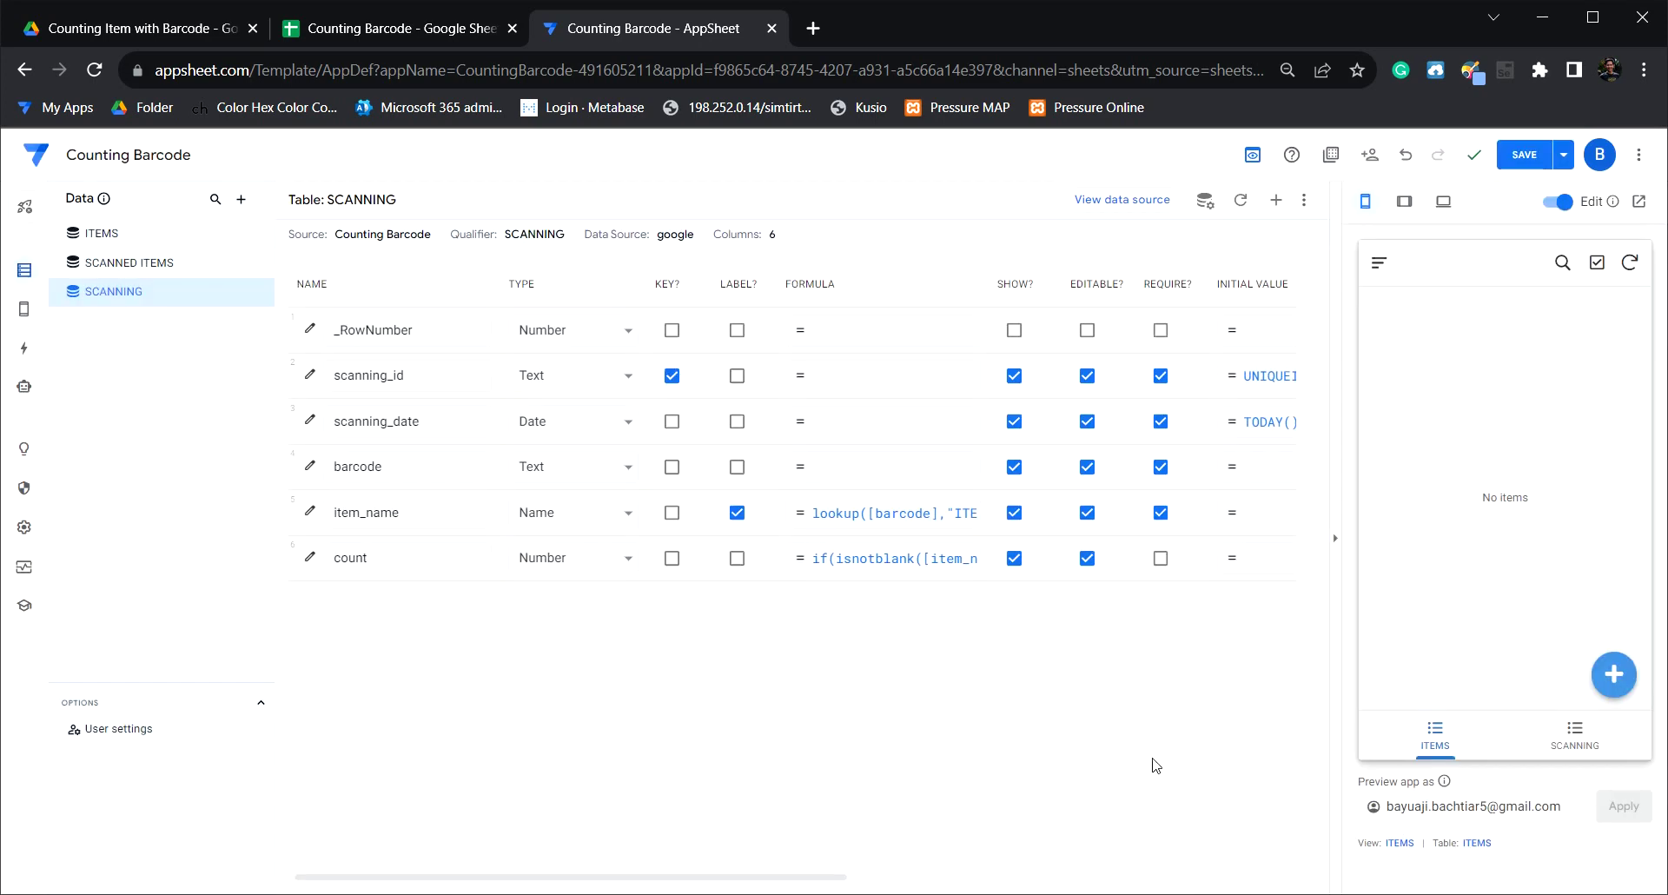
{"action": "left_click", "coordinate": [1504, 163]}
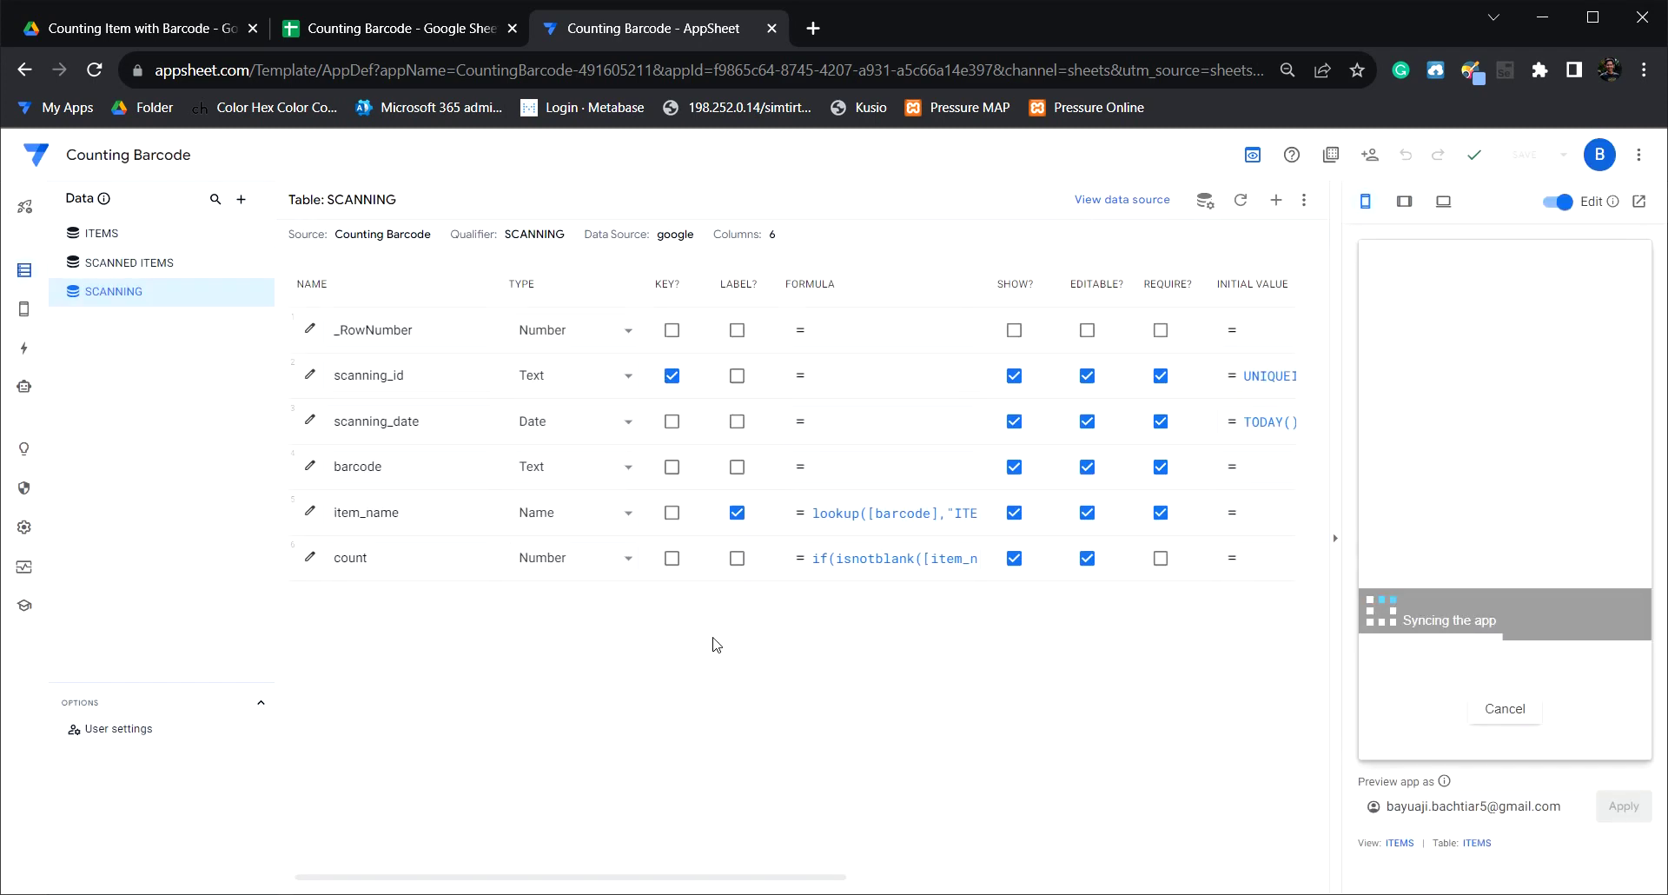
Move the ITEMS view to menu navigation and give it the plus ('add') icon.
{"action": "left_click", "coordinate": [1560, 201]}
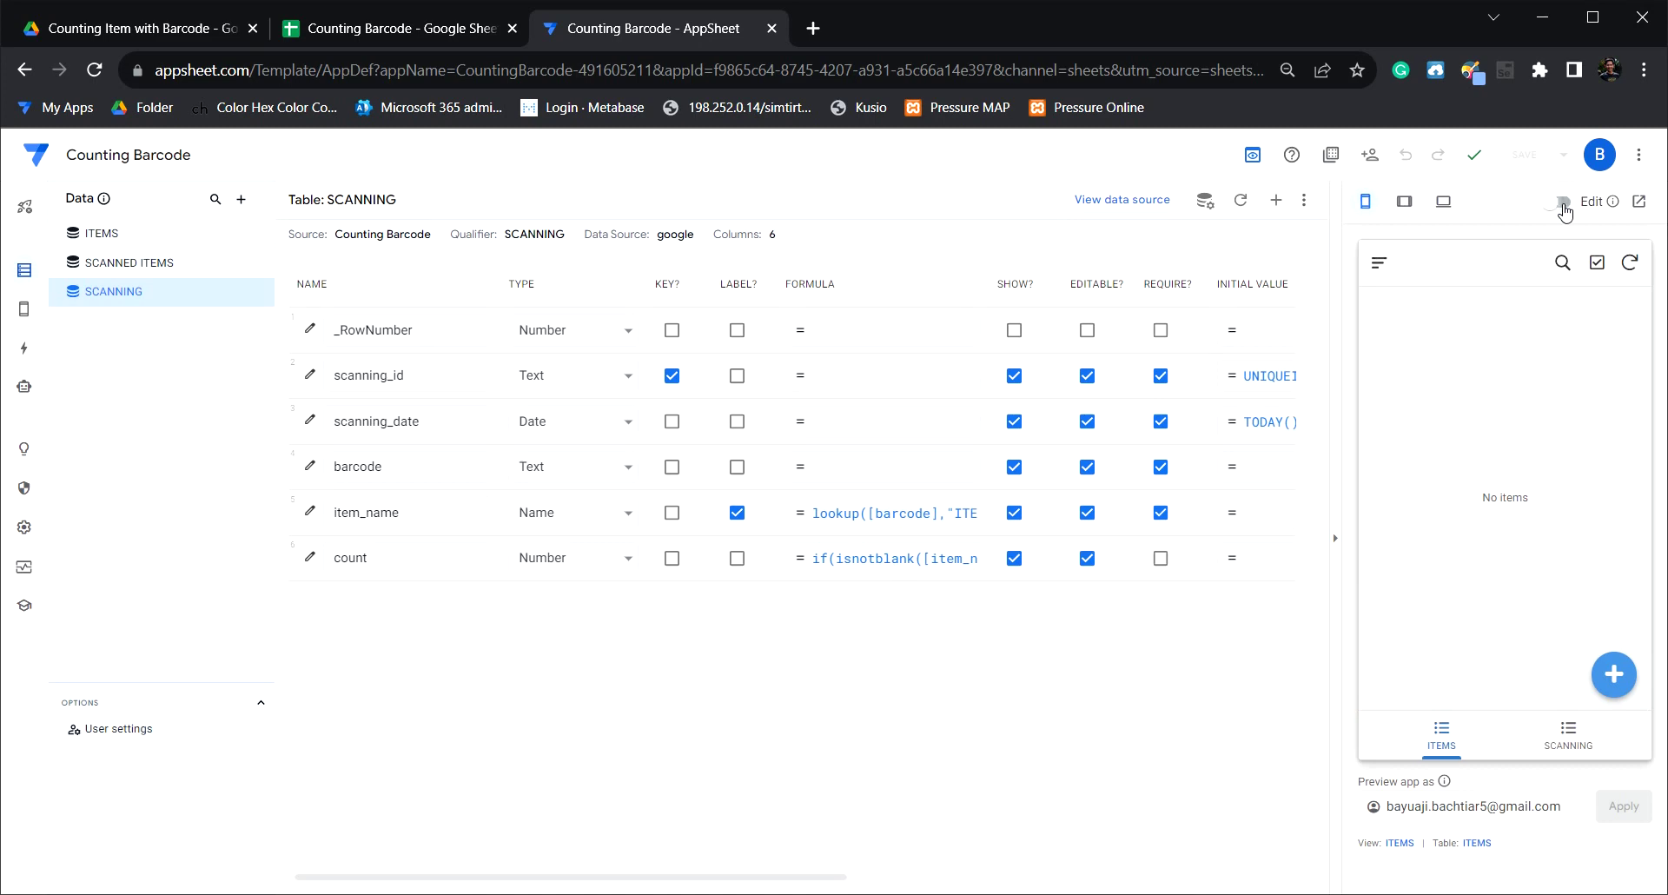
{"action": "left_click", "coordinate": [30, 310]}
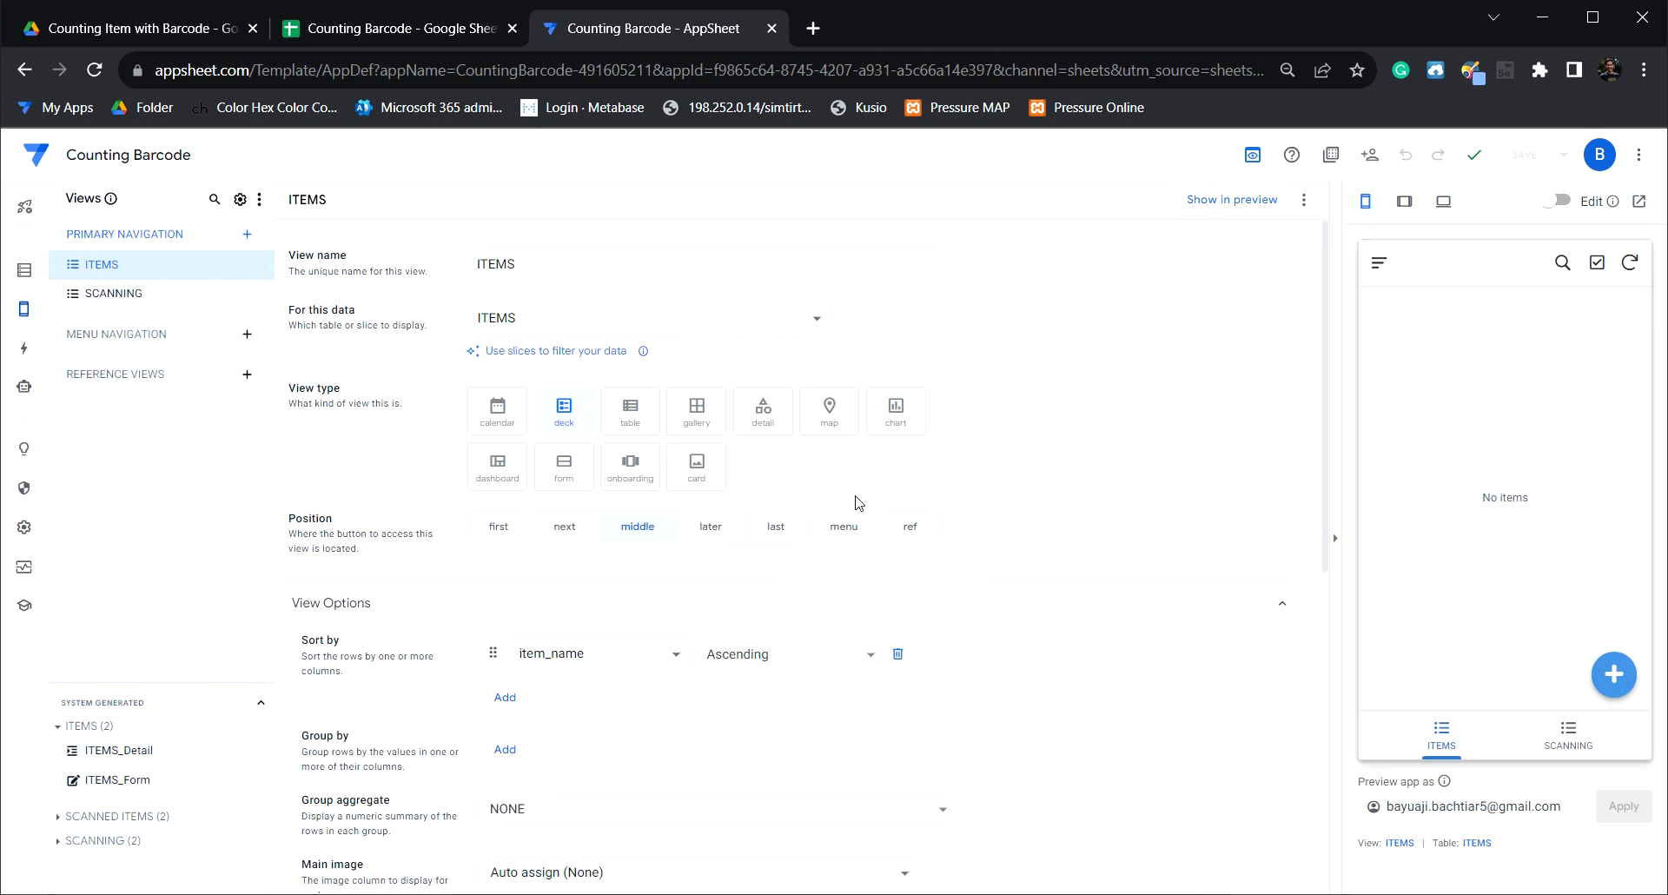
{"action": "left_click", "coordinate": [854, 530]}
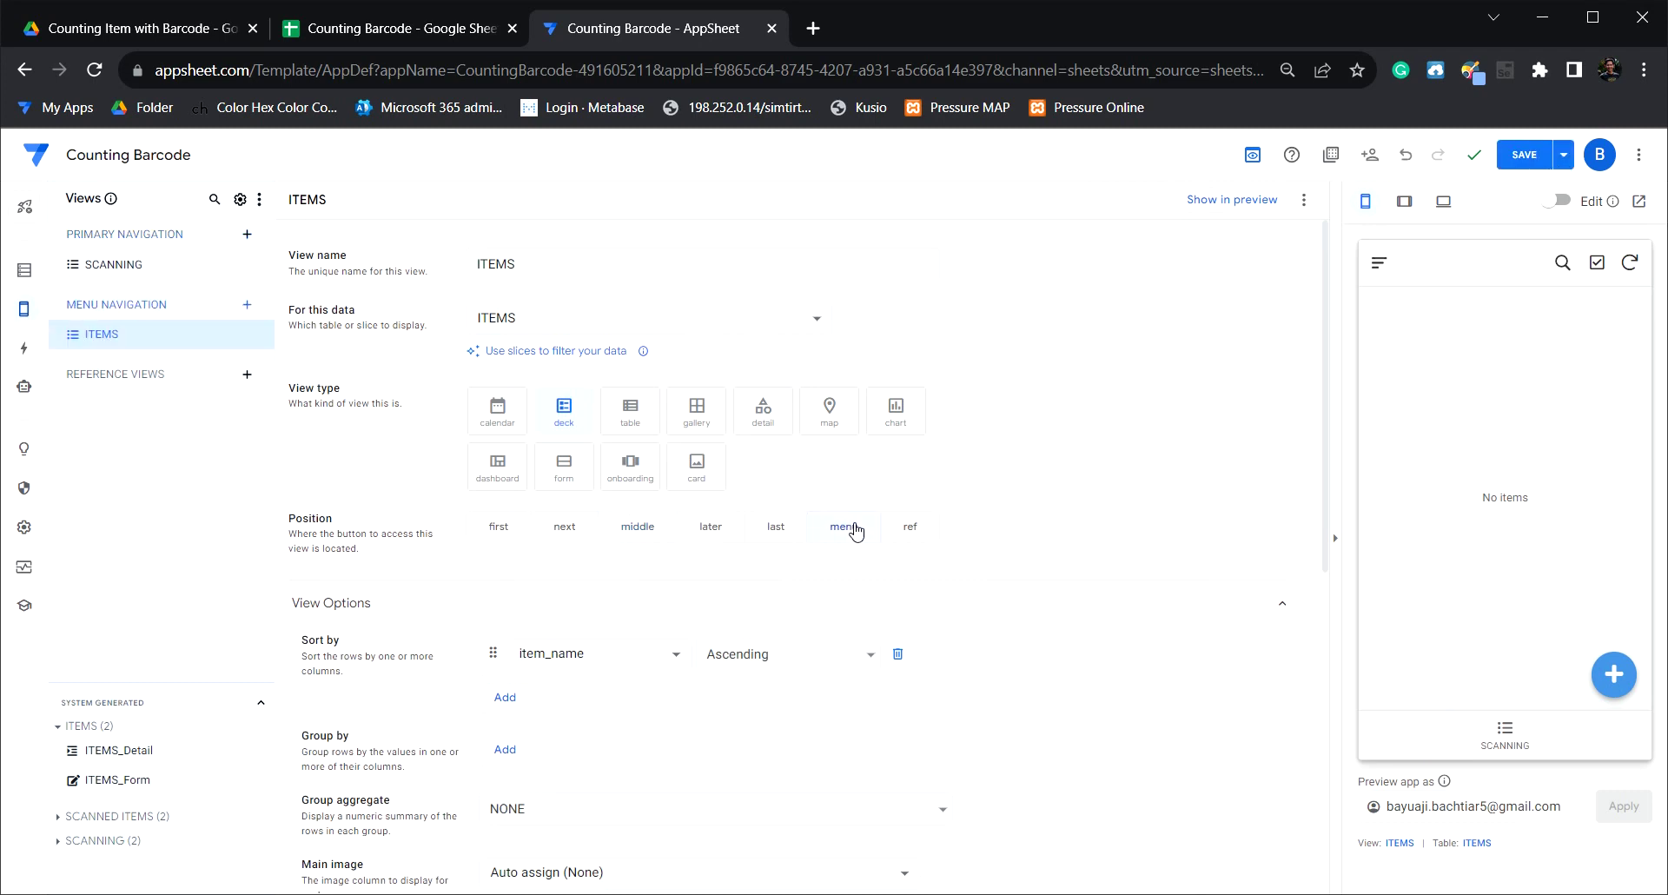
{"action": "left_click", "coordinate": [1377, 268]}
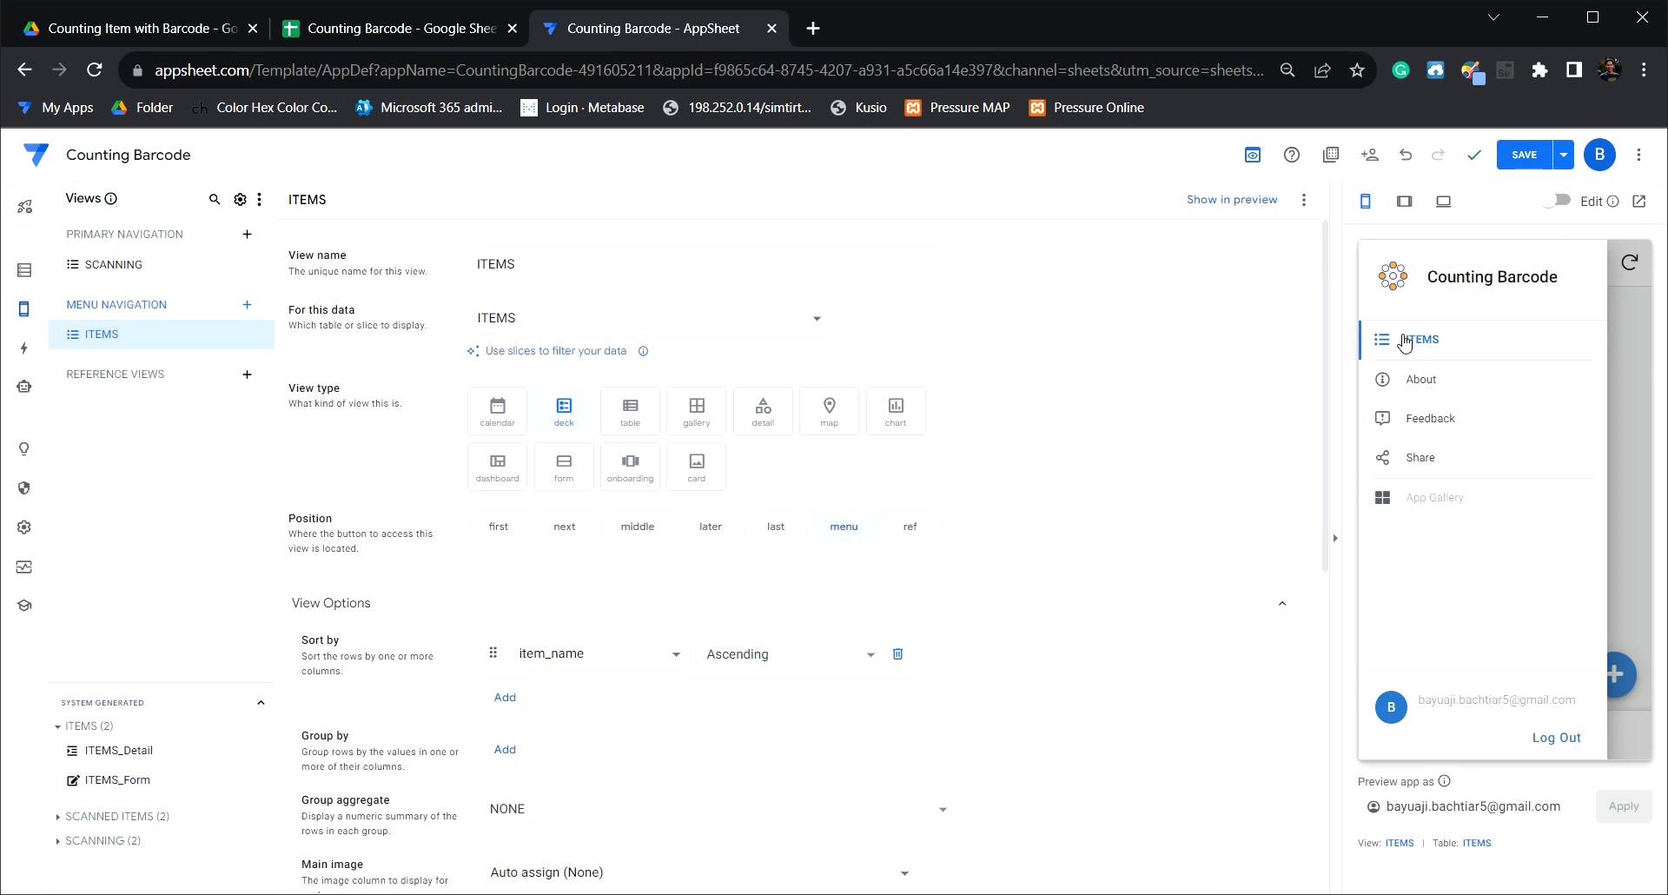
{"action": "scroll", "coordinate": [675, 619], "scroll_direction": "down", "scroll_amount": 4}
{"action": "scroll", "coordinate": [674, 618], "scroll_direction": "down", "scroll_amount": 3}
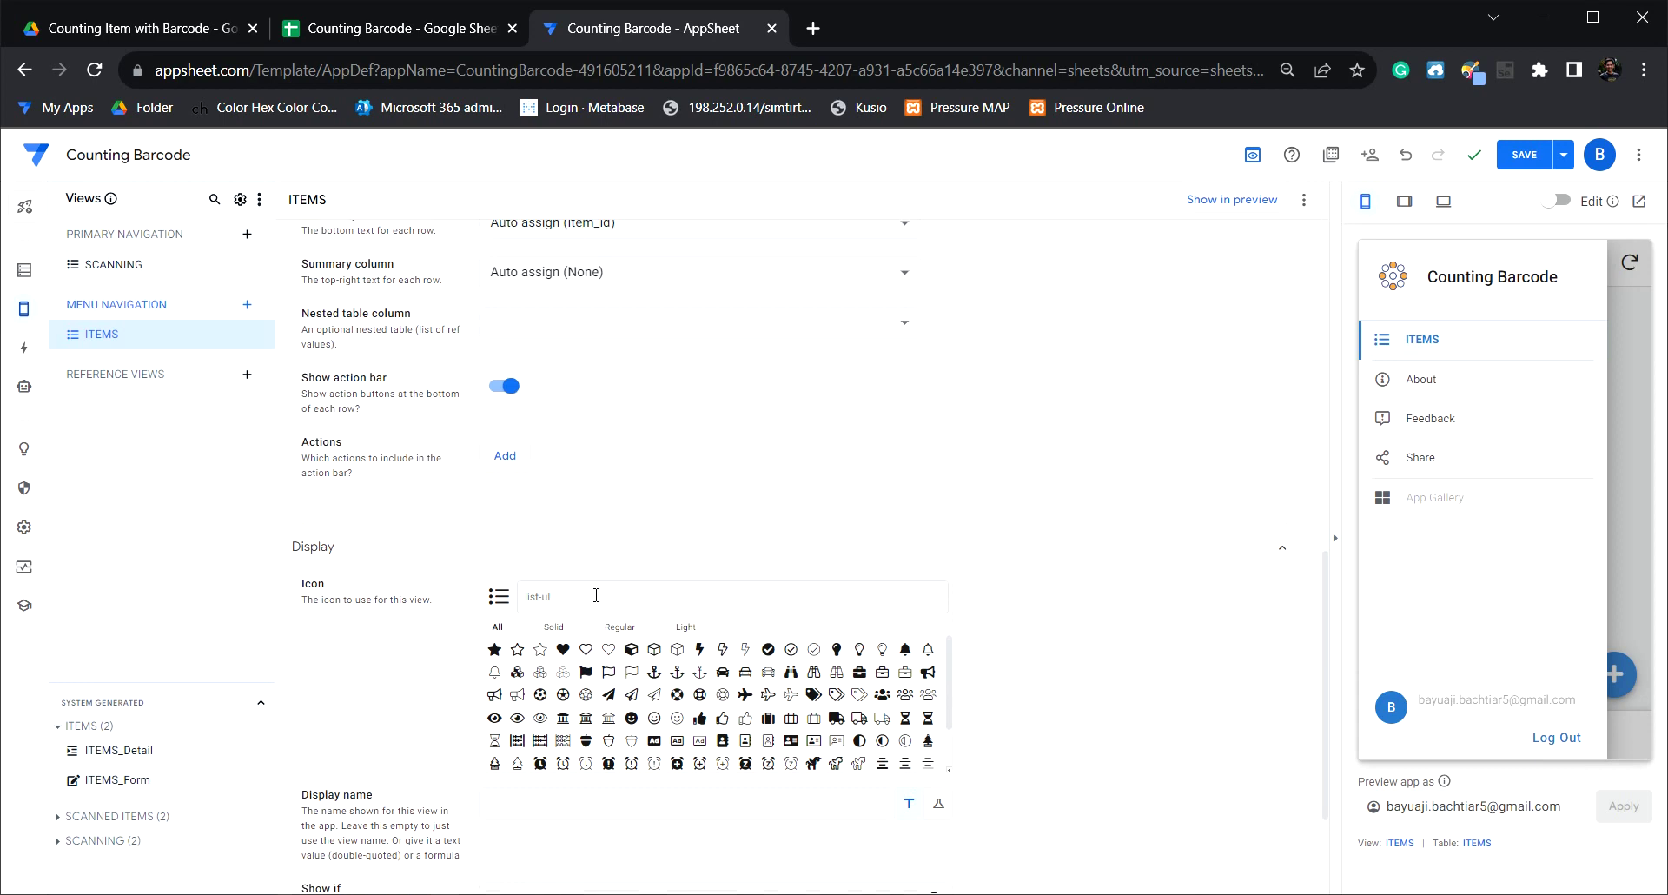
{"action": "type", "text": "ad"}
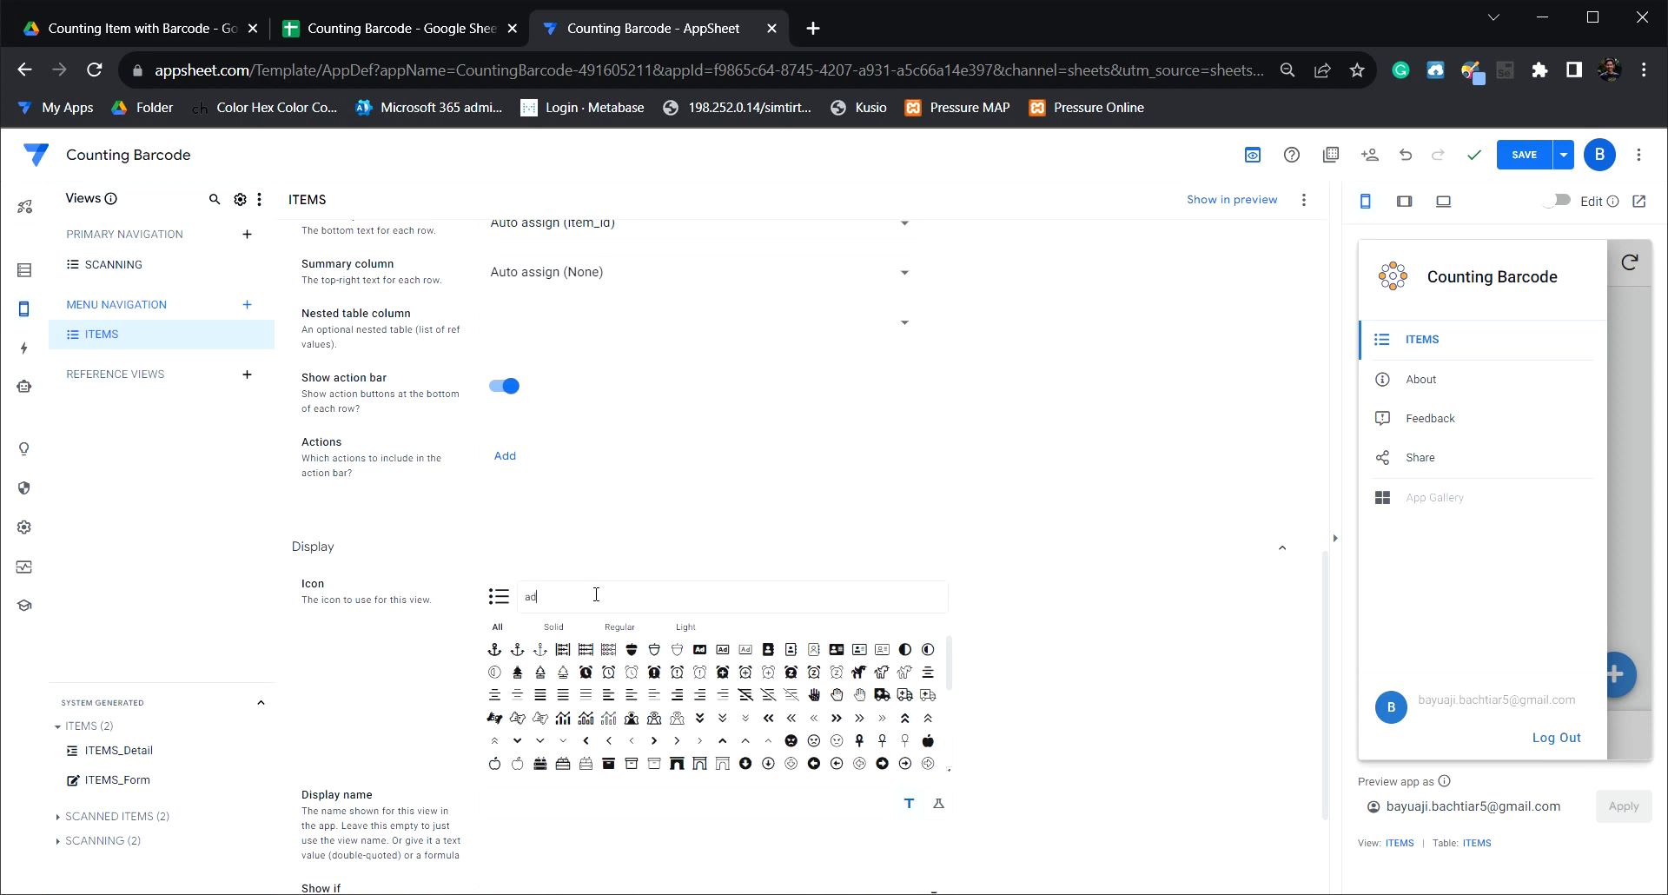
{"action": "type", "text": "d"}
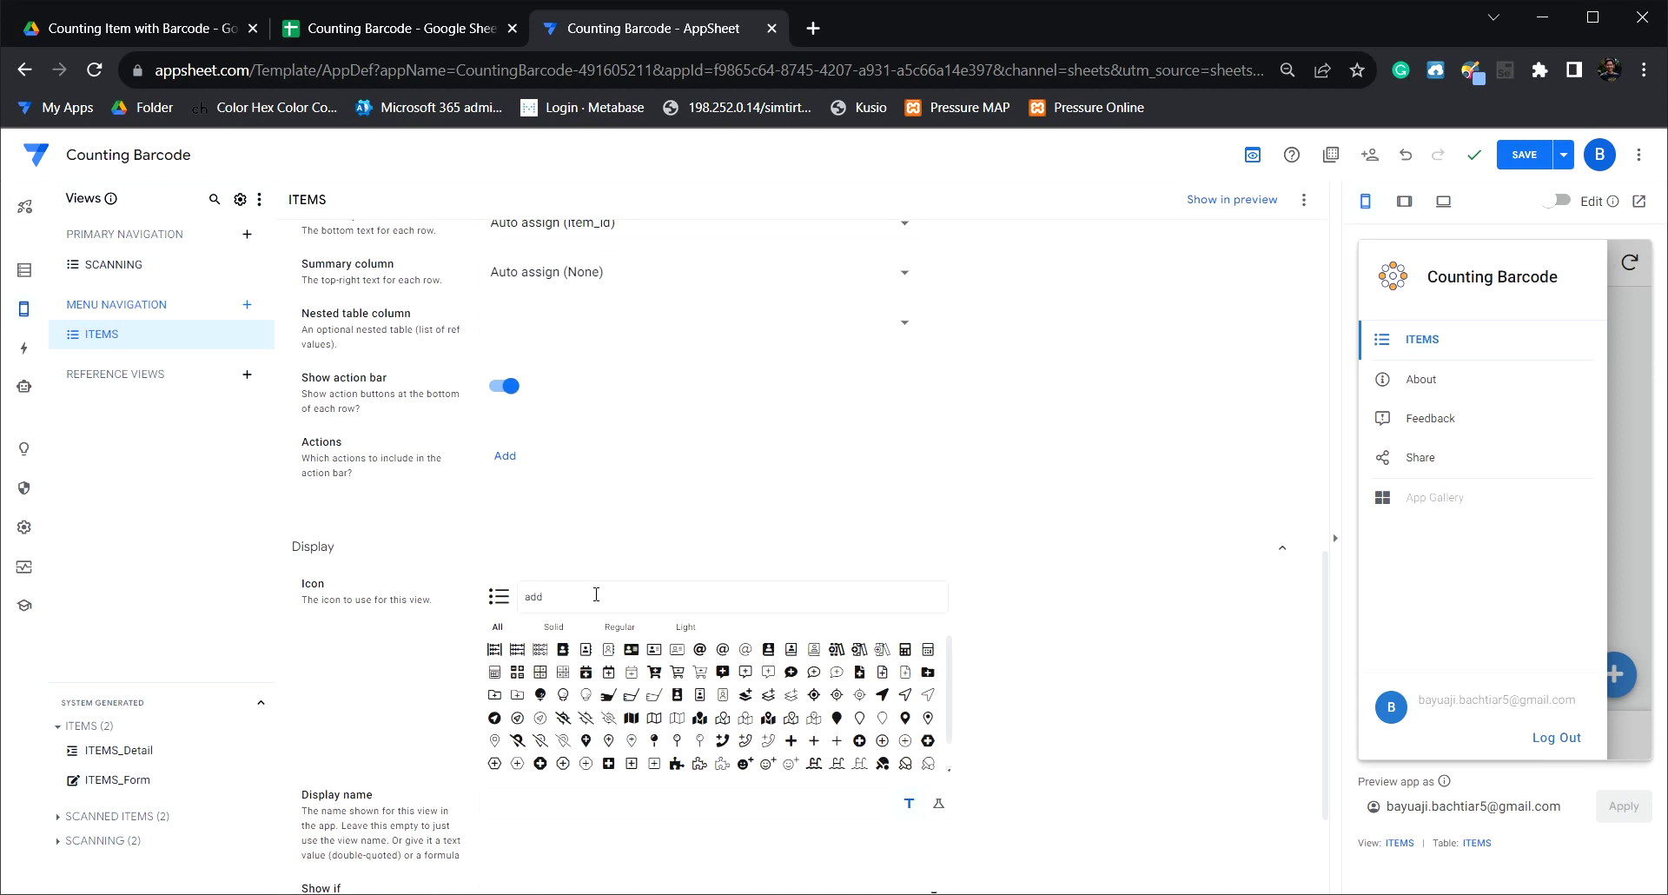
{"action": "left_click", "coordinate": [790, 740]}
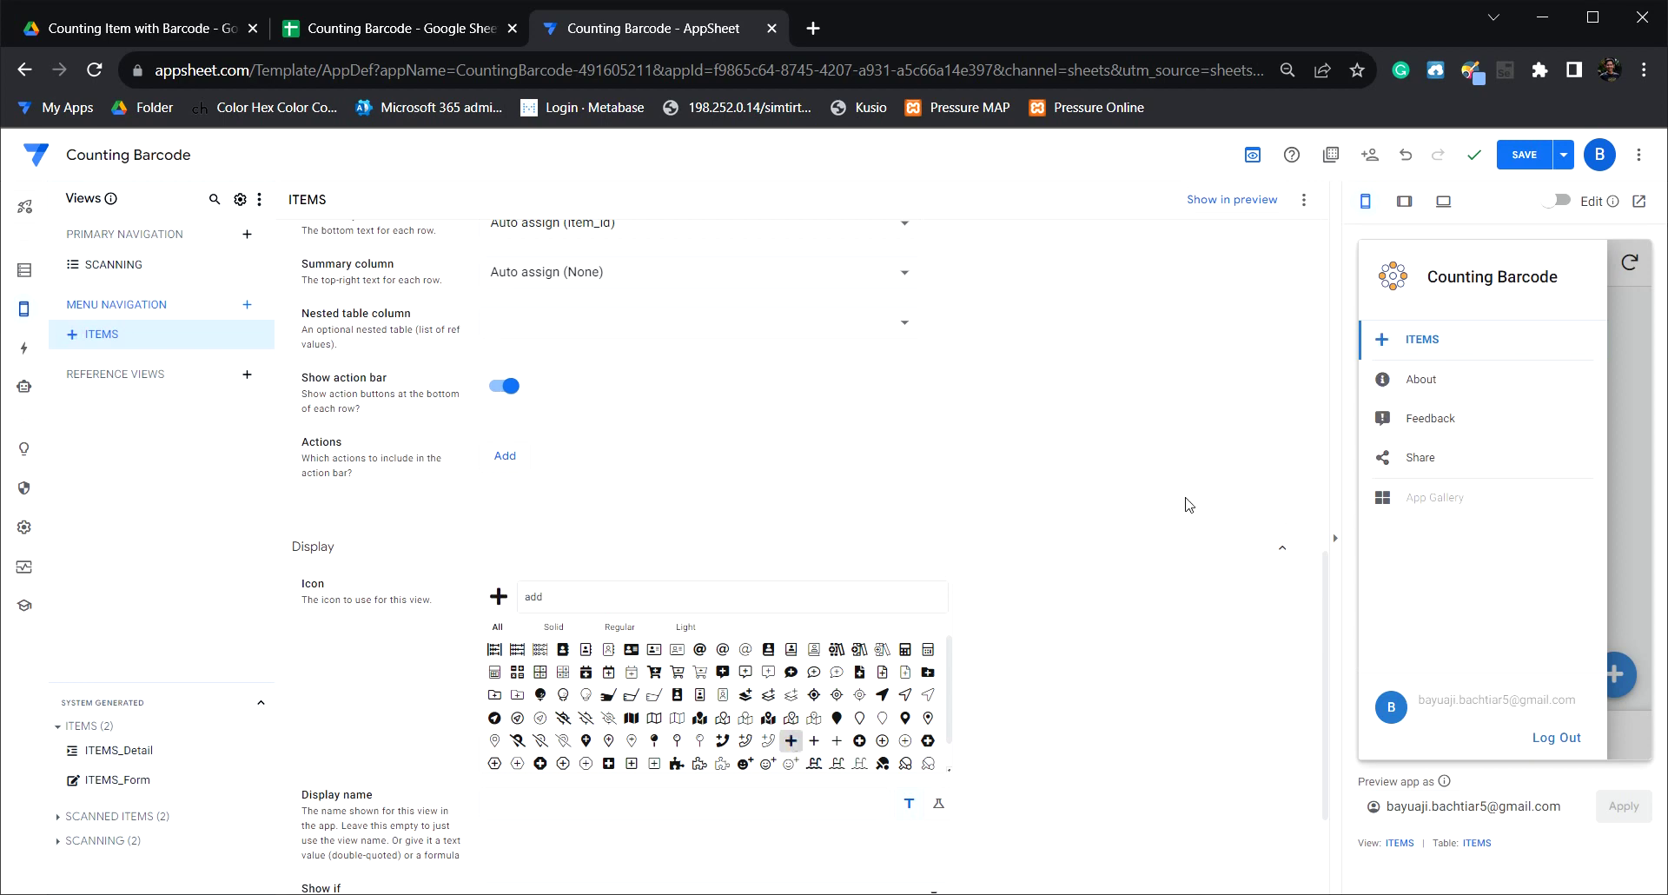
{"action": "scroll", "coordinate": [1116, 702], "scroll_direction": "up", "scroll_amount": 10}
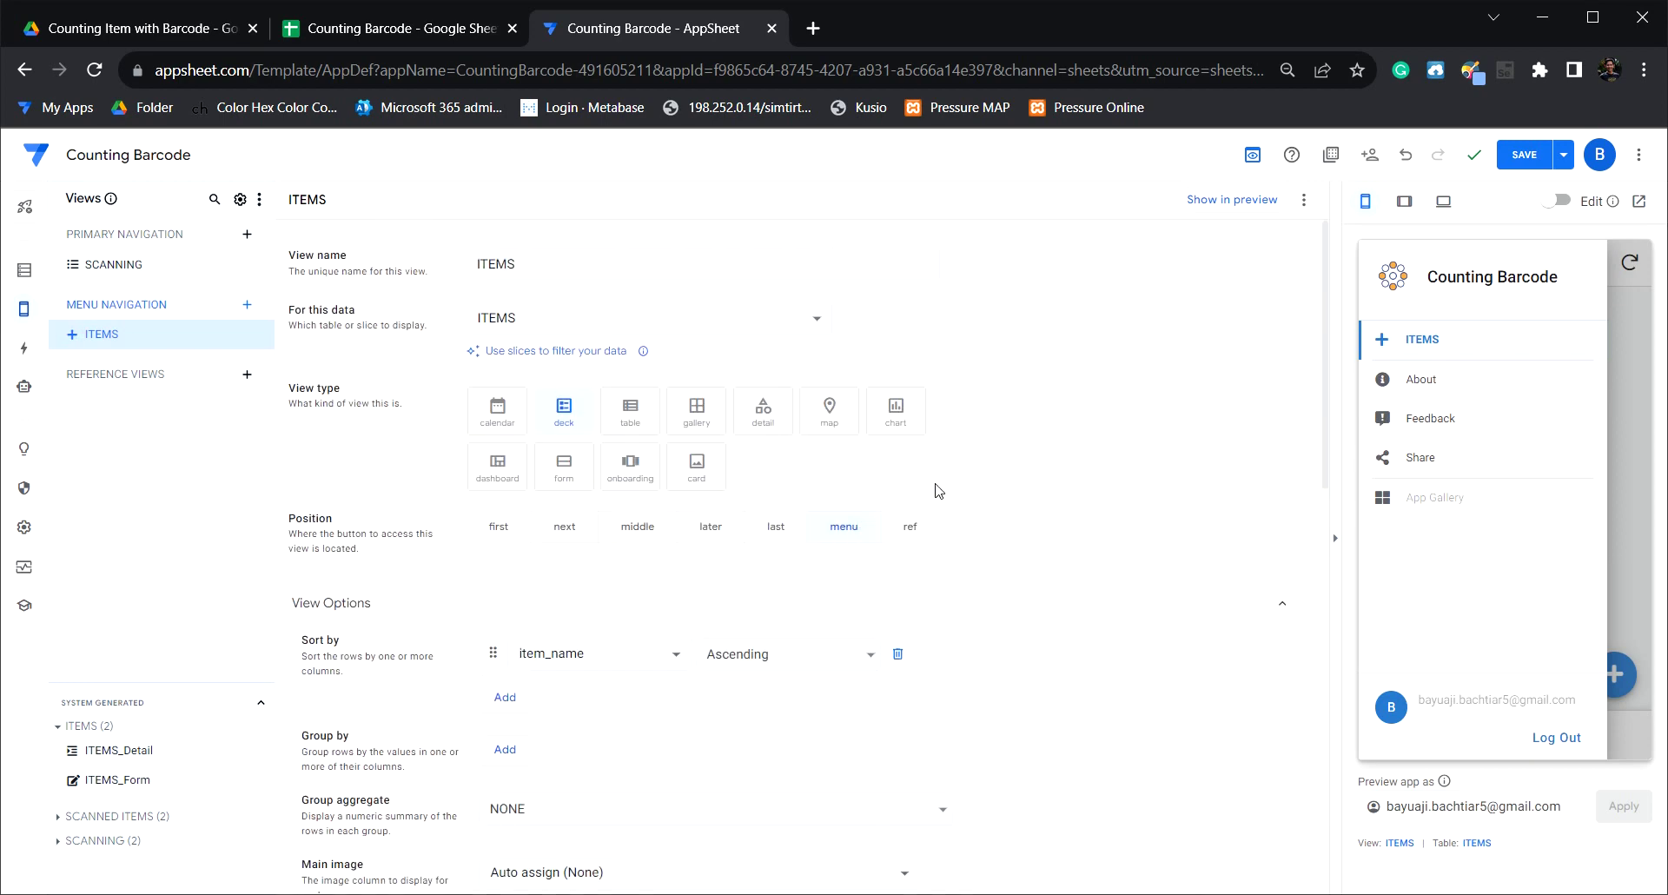
{"action": "left_click", "coordinate": [1629, 460]}
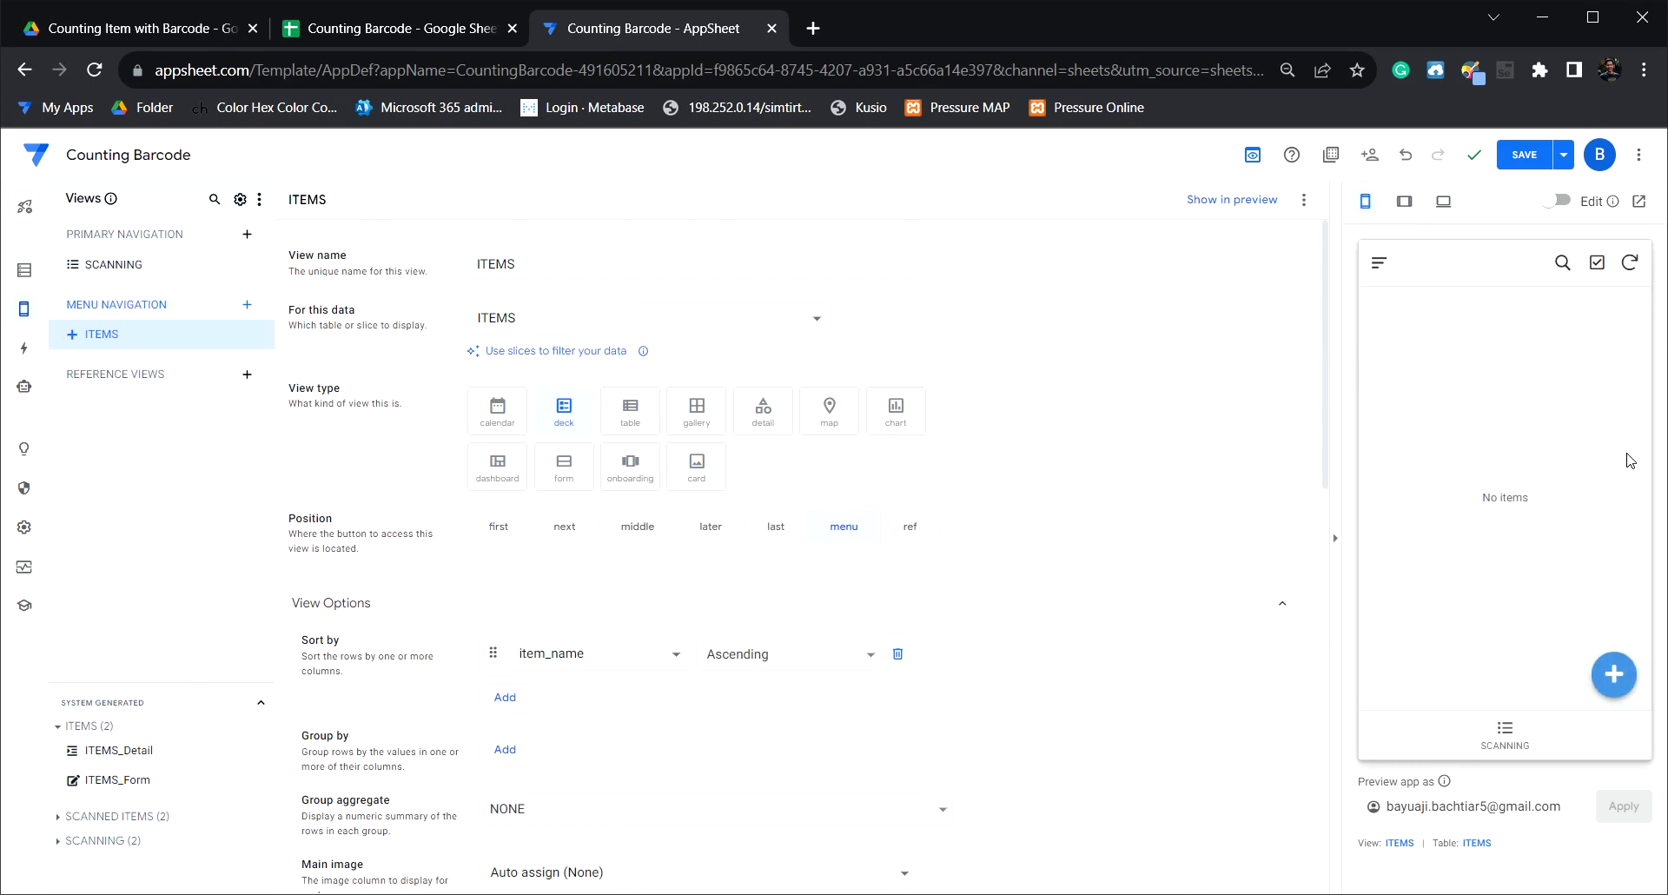
Change the SCANNING view's type to form.
{"action": "left_click", "coordinate": [99, 269]}
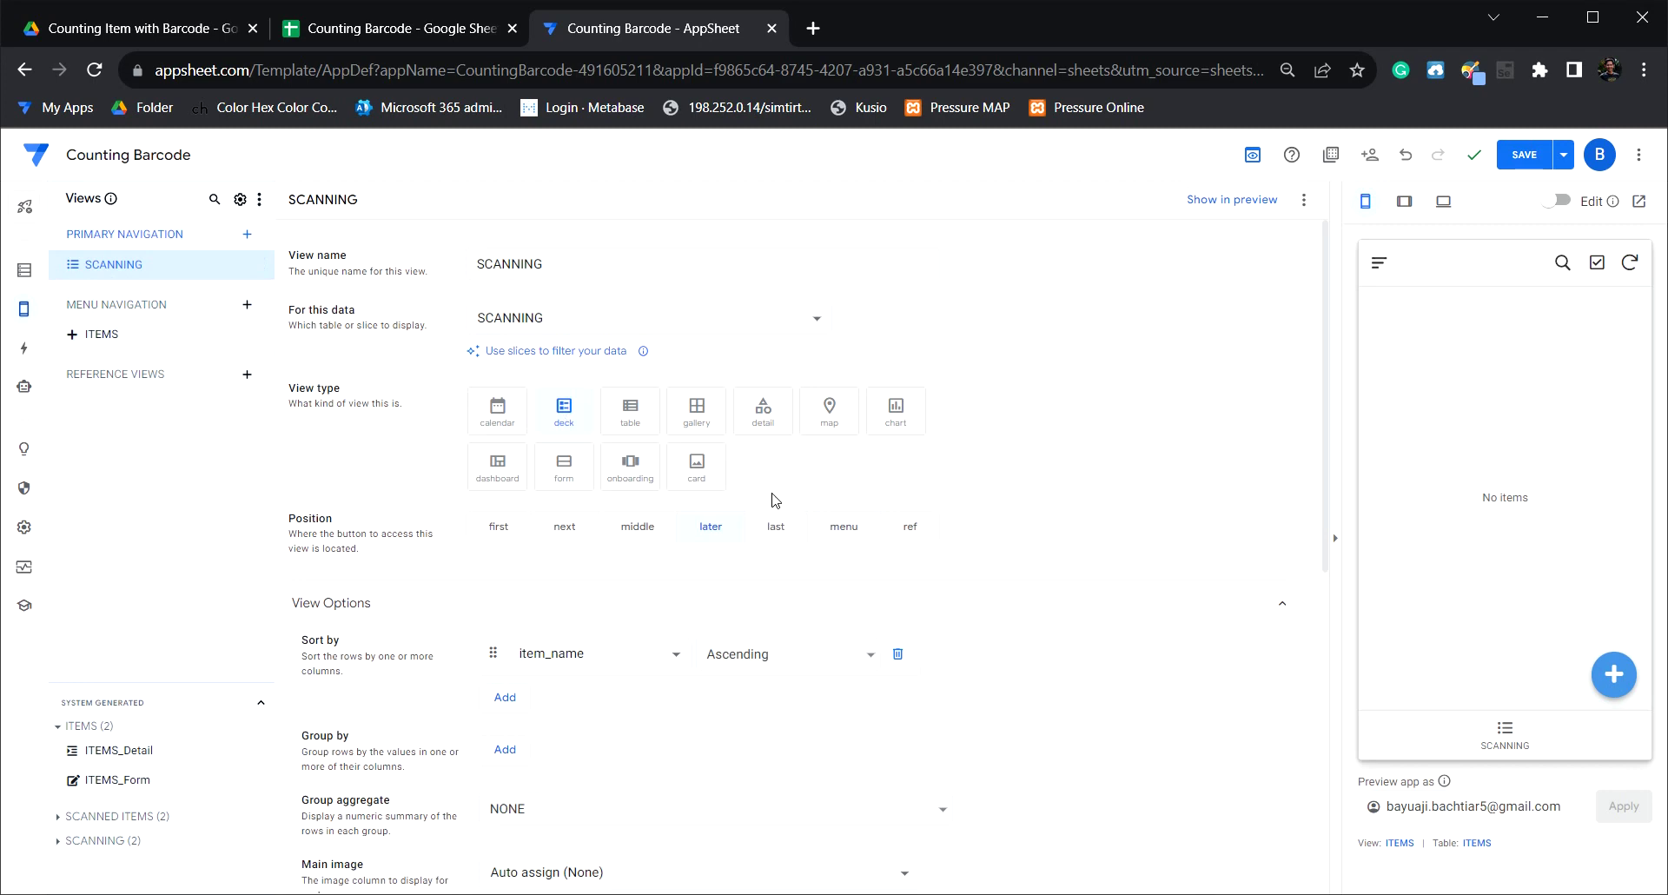
{"action": "left_click", "coordinate": [580, 483]}
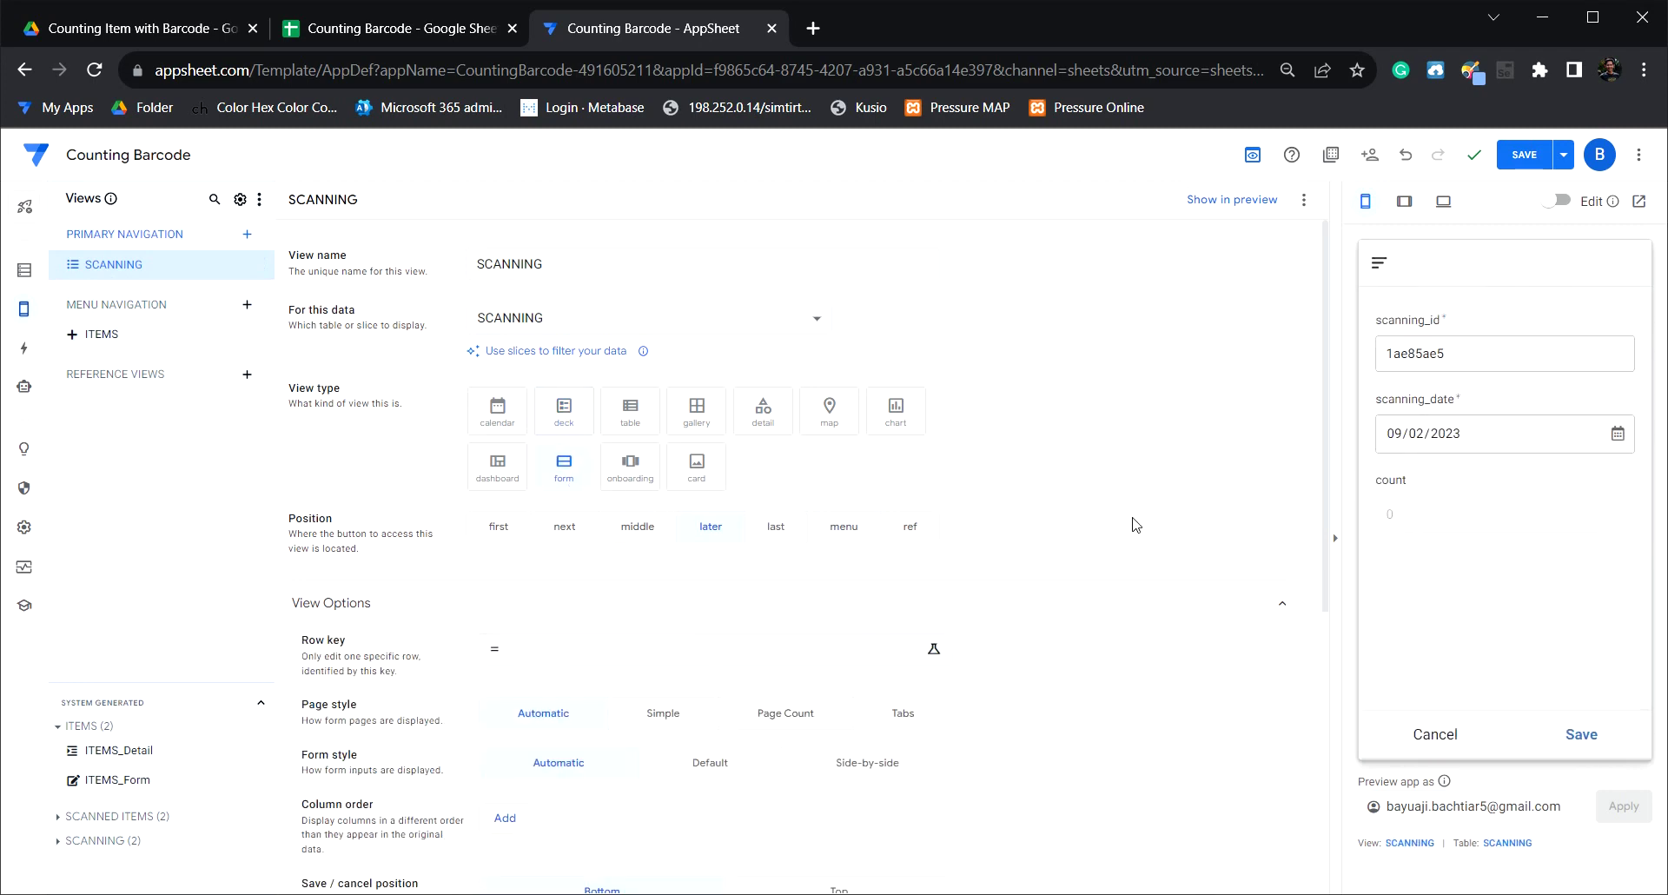
{"action": "scroll", "coordinate": [1115, 523], "scroll_direction": "down", "scroll_amount": 1}
{"action": "scroll", "coordinate": [1115, 524], "scroll_direction": "up", "scroll_amount": 1}
Hide scanning_id from the SCANNING form and save the app.
{"action": "left_click", "coordinate": [25, 270]}
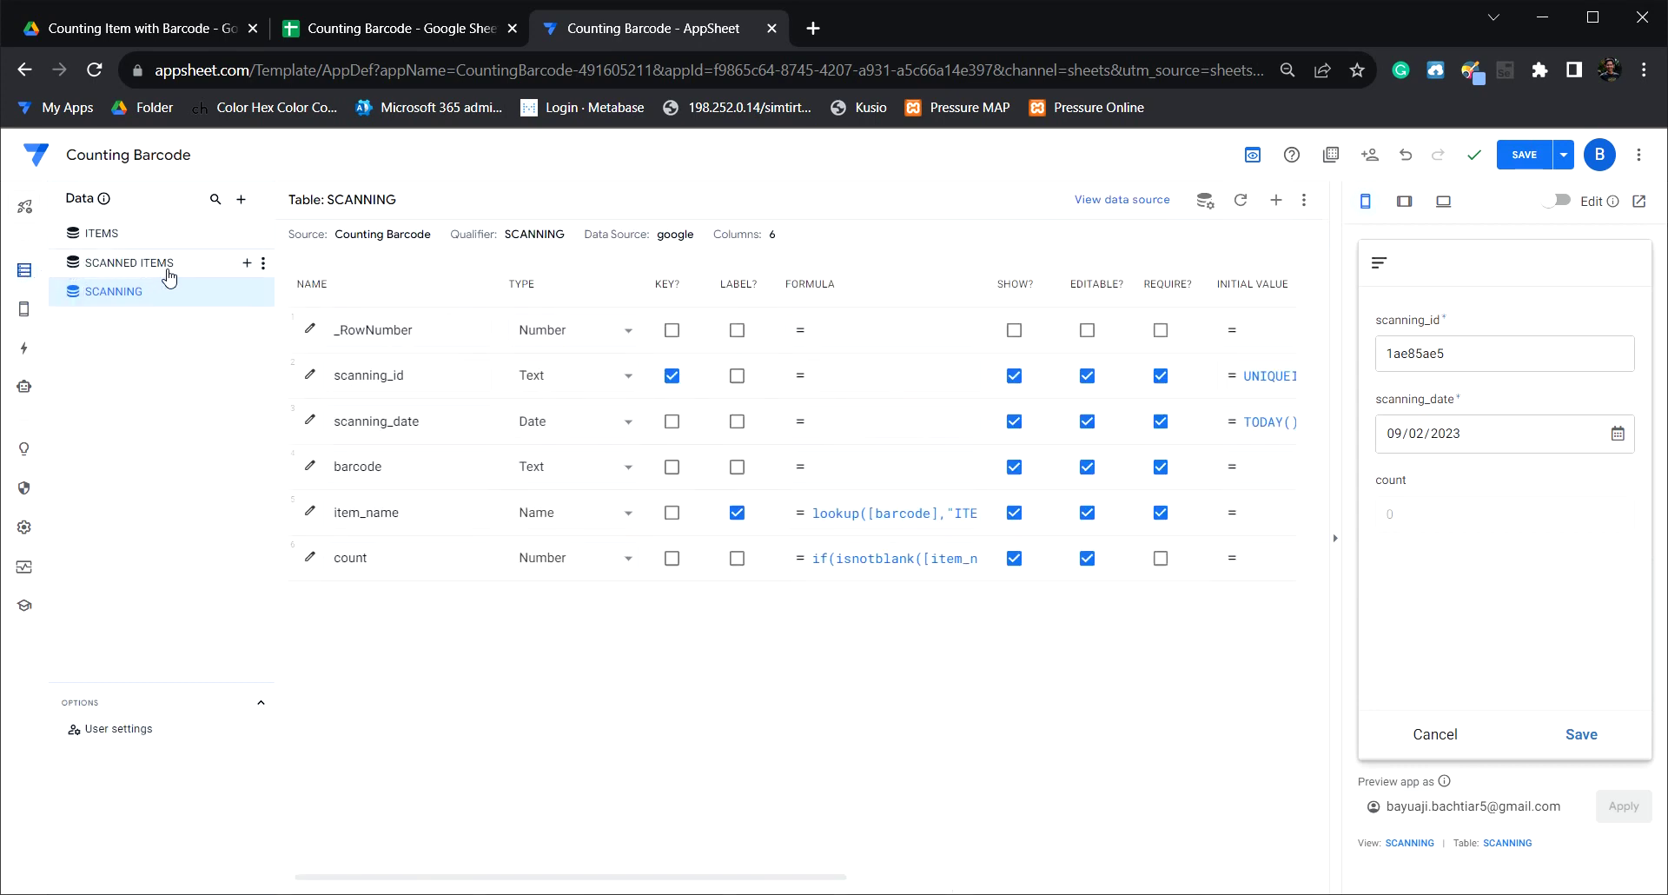
{"action": "left_click", "coordinate": [1013, 376]}
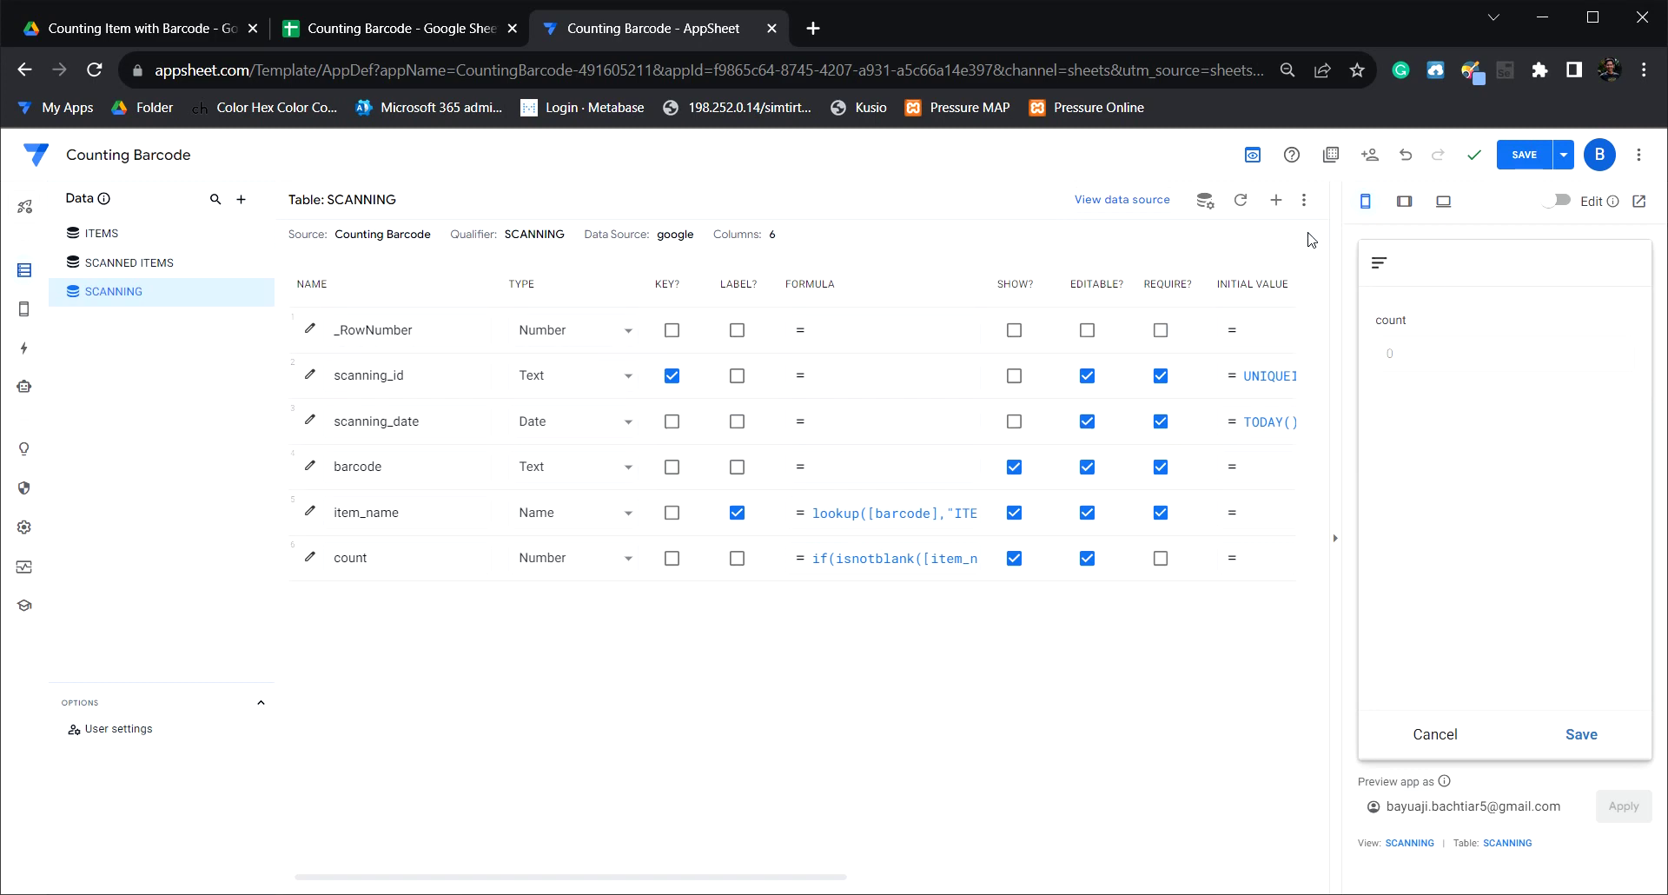
{"action": "left_click", "coordinate": [1515, 163]}
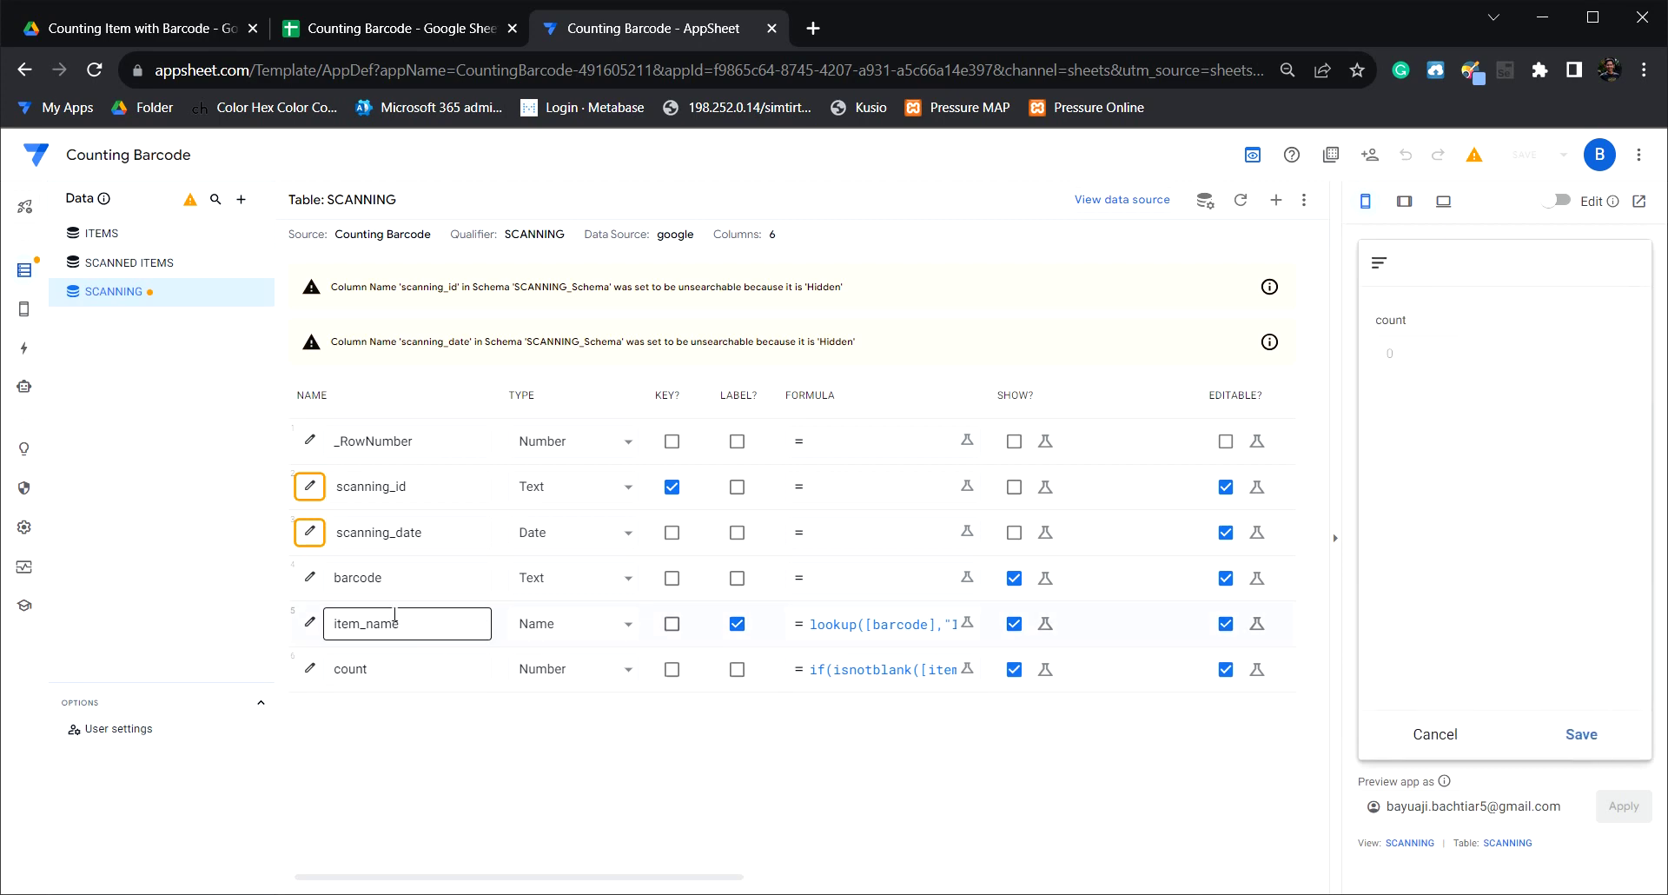
Review the barcode column's Data Validity, then switch to the Counting Barcode spreadsheet.
{"action": "left_click", "coordinate": [309, 577]}
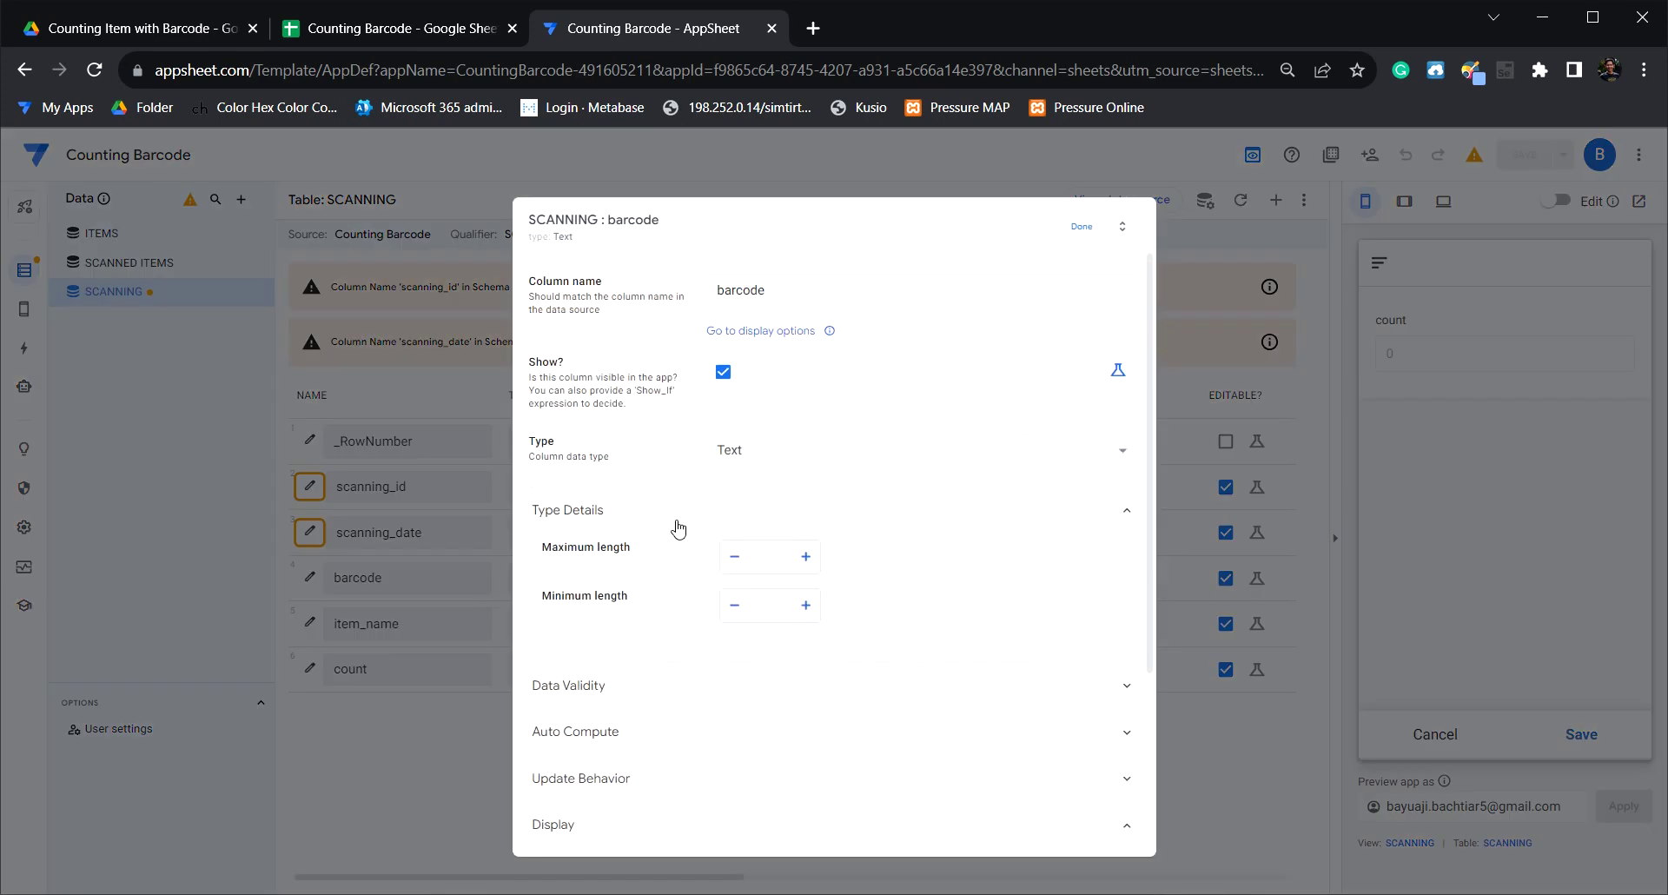
{"action": "scroll", "coordinate": [680, 521], "scroll_direction": "down", "scroll_amount": 3}
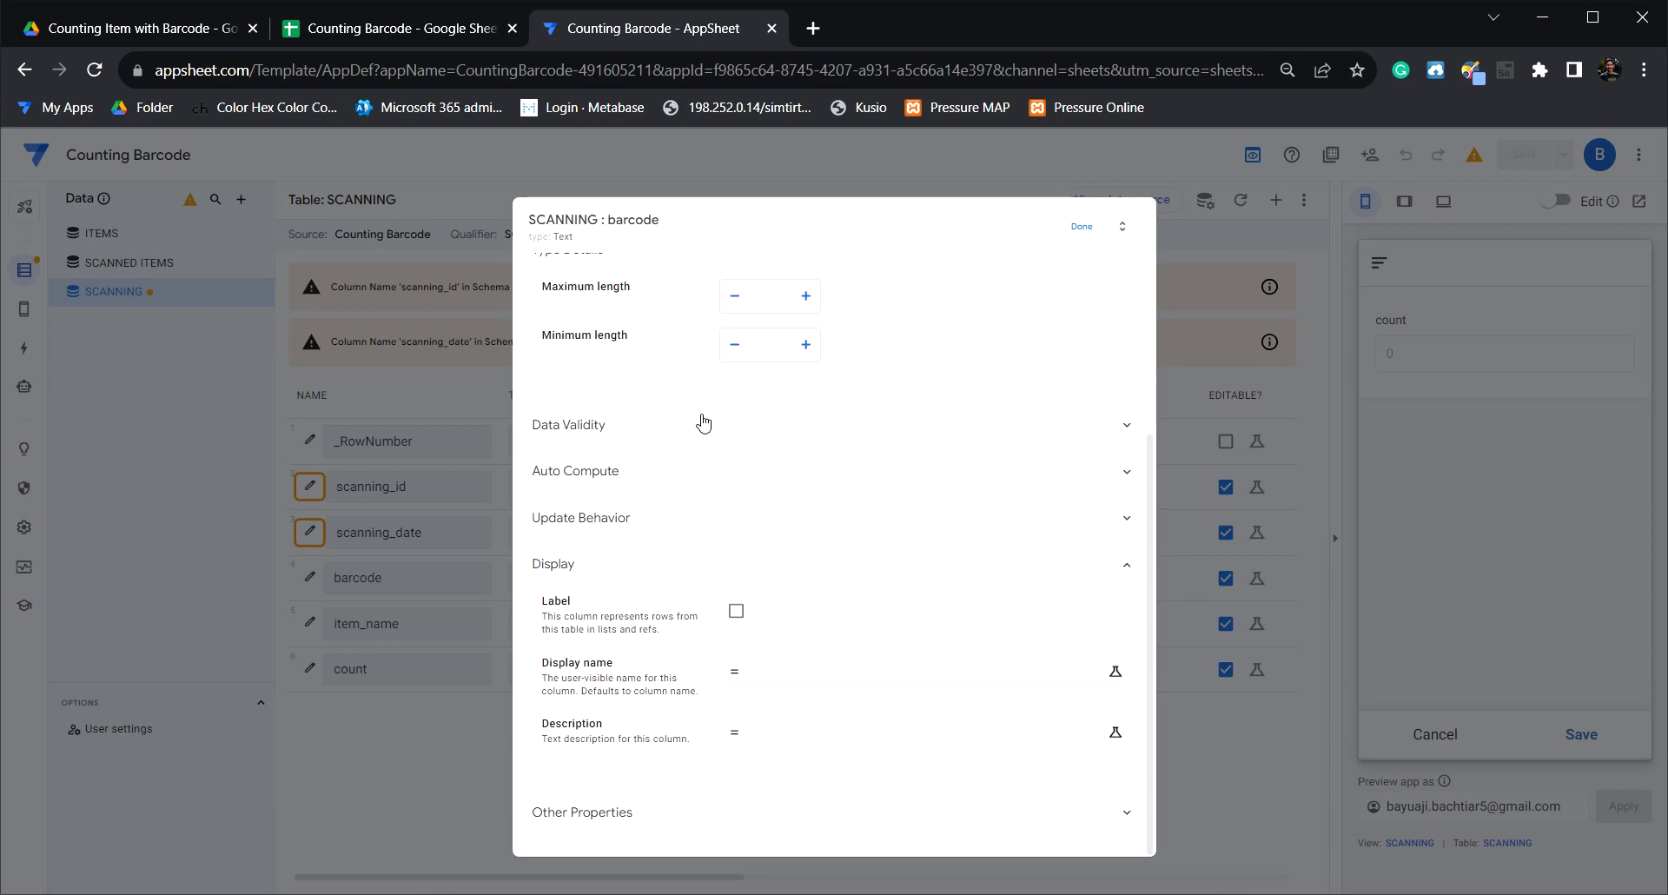
{"action": "left_click", "coordinate": [704, 423]}
{"action": "scroll", "coordinate": [1006, 529], "scroll_direction": "up", "scroll_amount": 3}
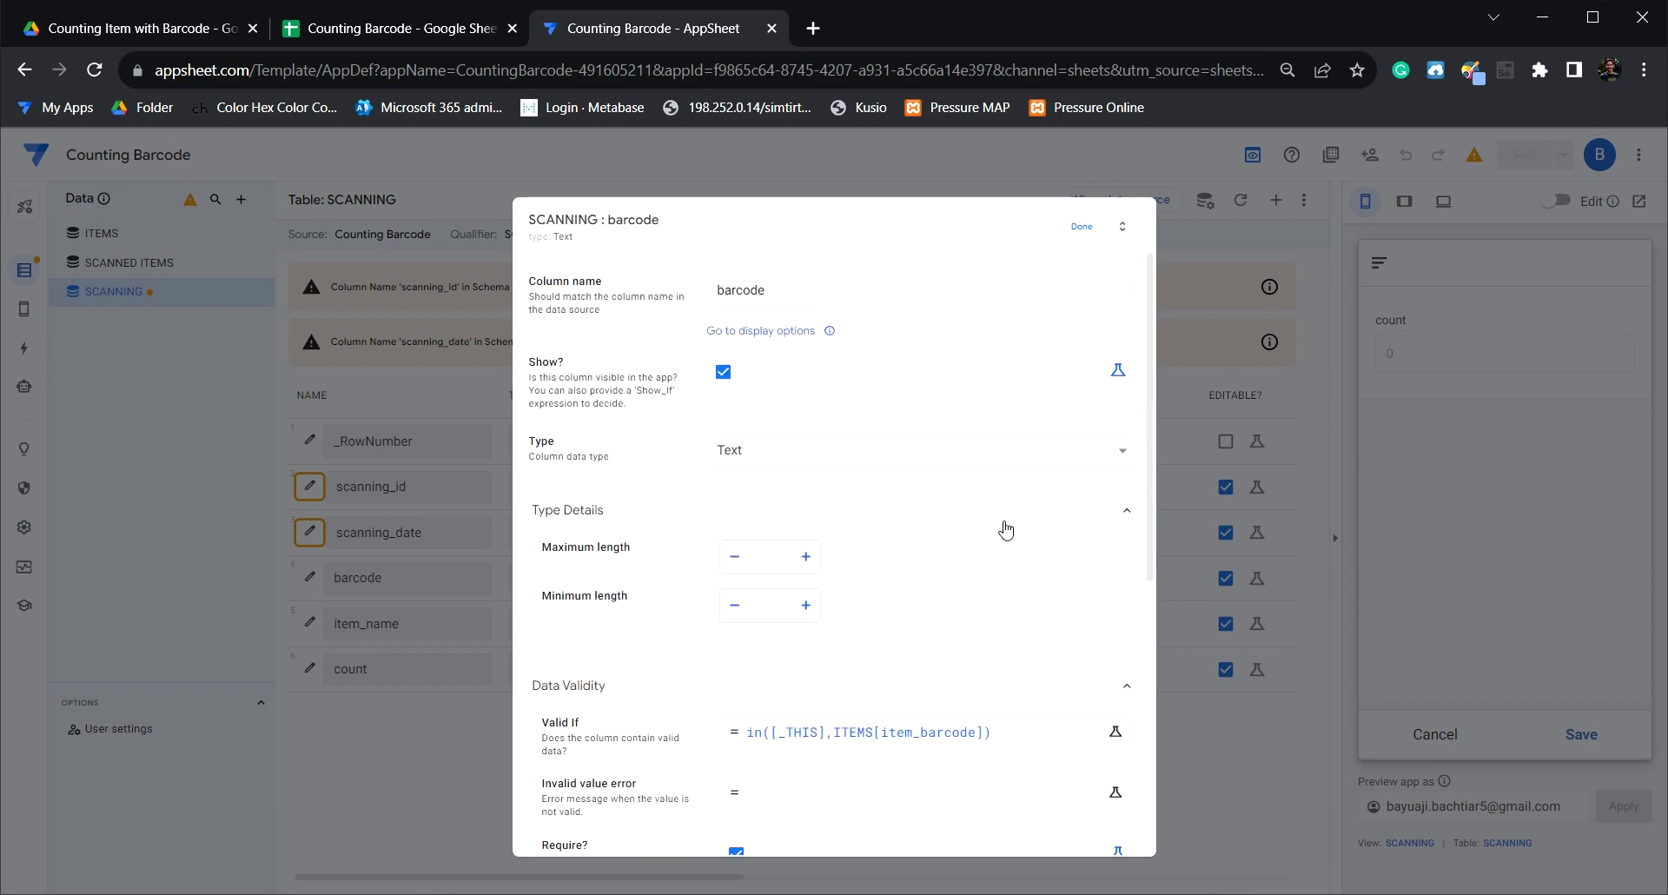
{"action": "scroll", "coordinate": [955, 547], "scroll_direction": "down", "scroll_amount": 3}
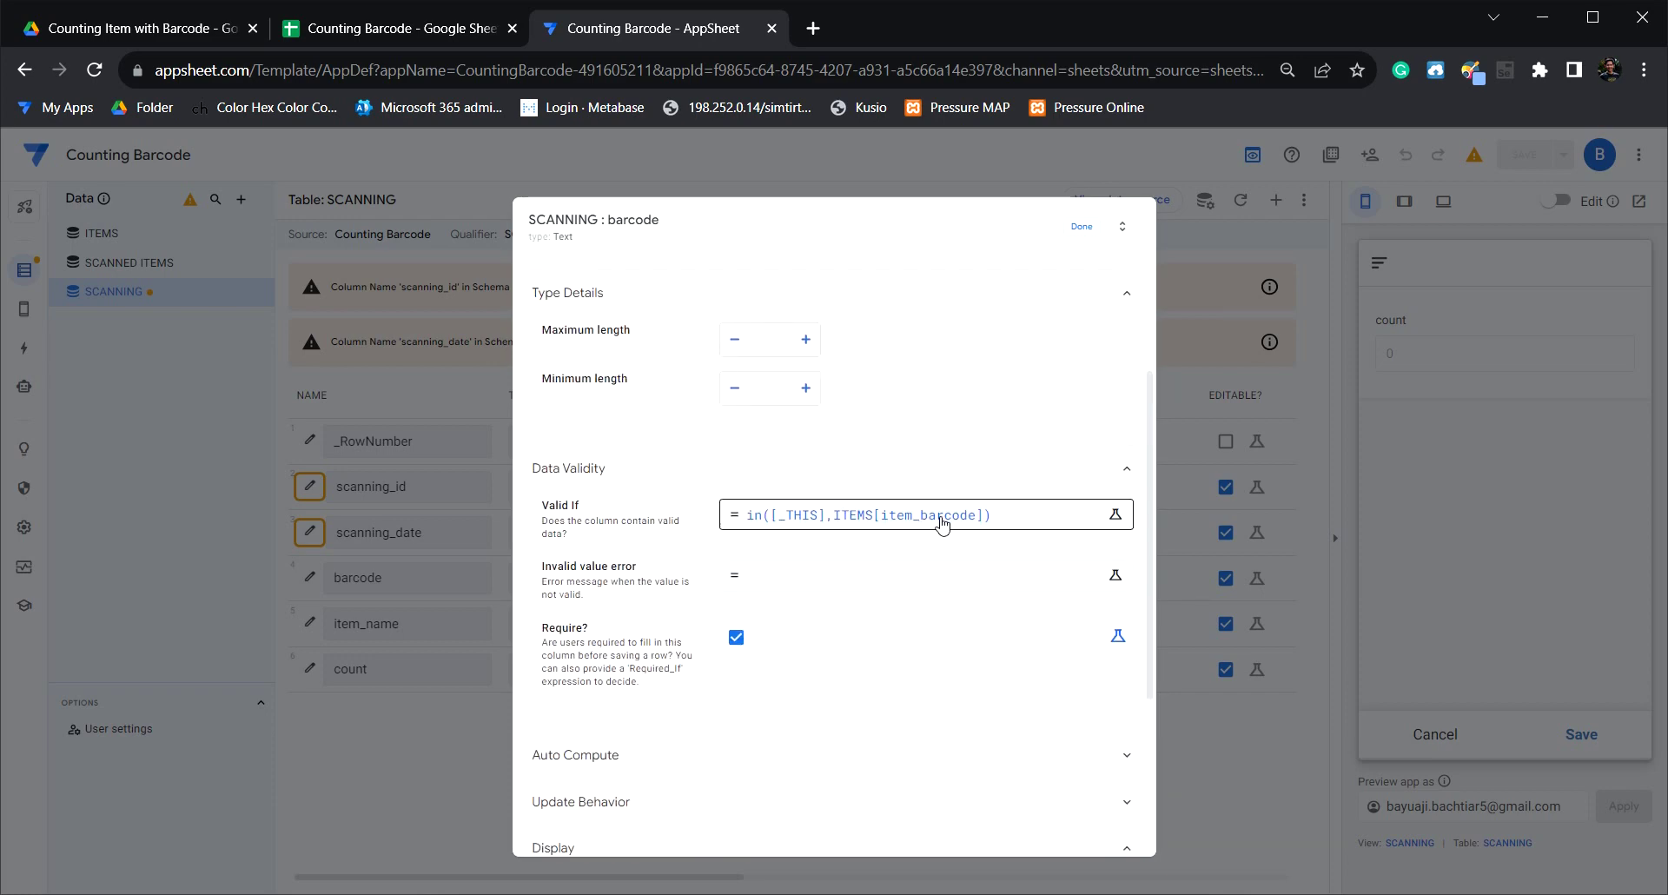
{"action": "left_click", "coordinate": [1083, 226]}
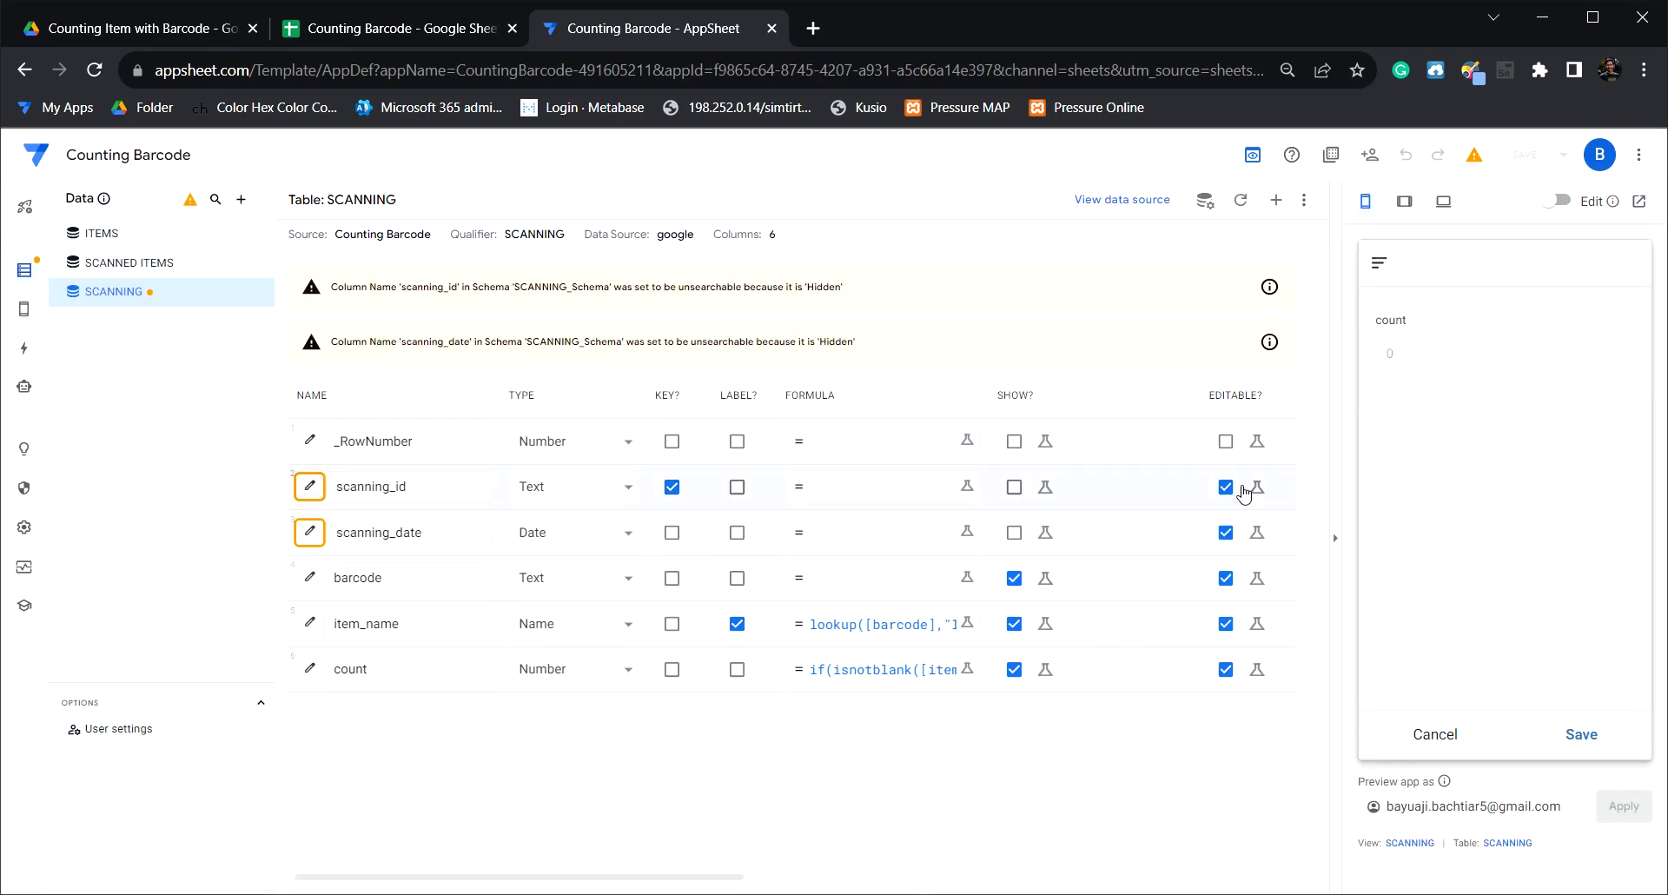
{"action": "left_click", "coordinate": [400, 33]}
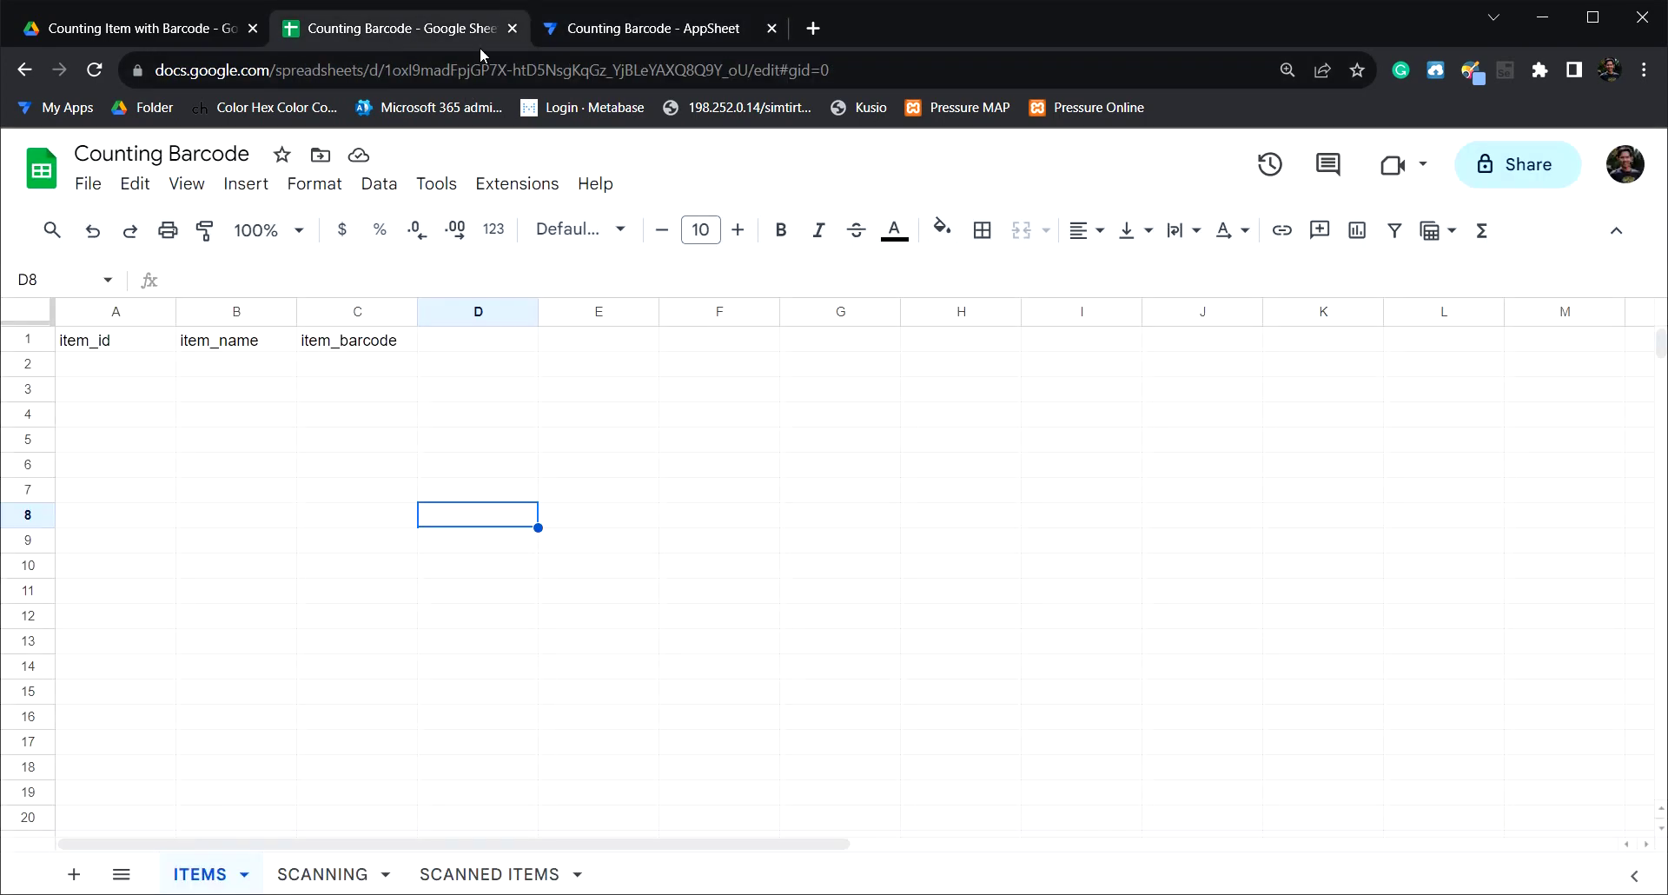
Cancel the preview's new scan entry and open and close the preview side menu twice.
{"action": "left_click", "coordinate": [722, 35]}
{"action": "left_click", "coordinate": [1435, 733]}
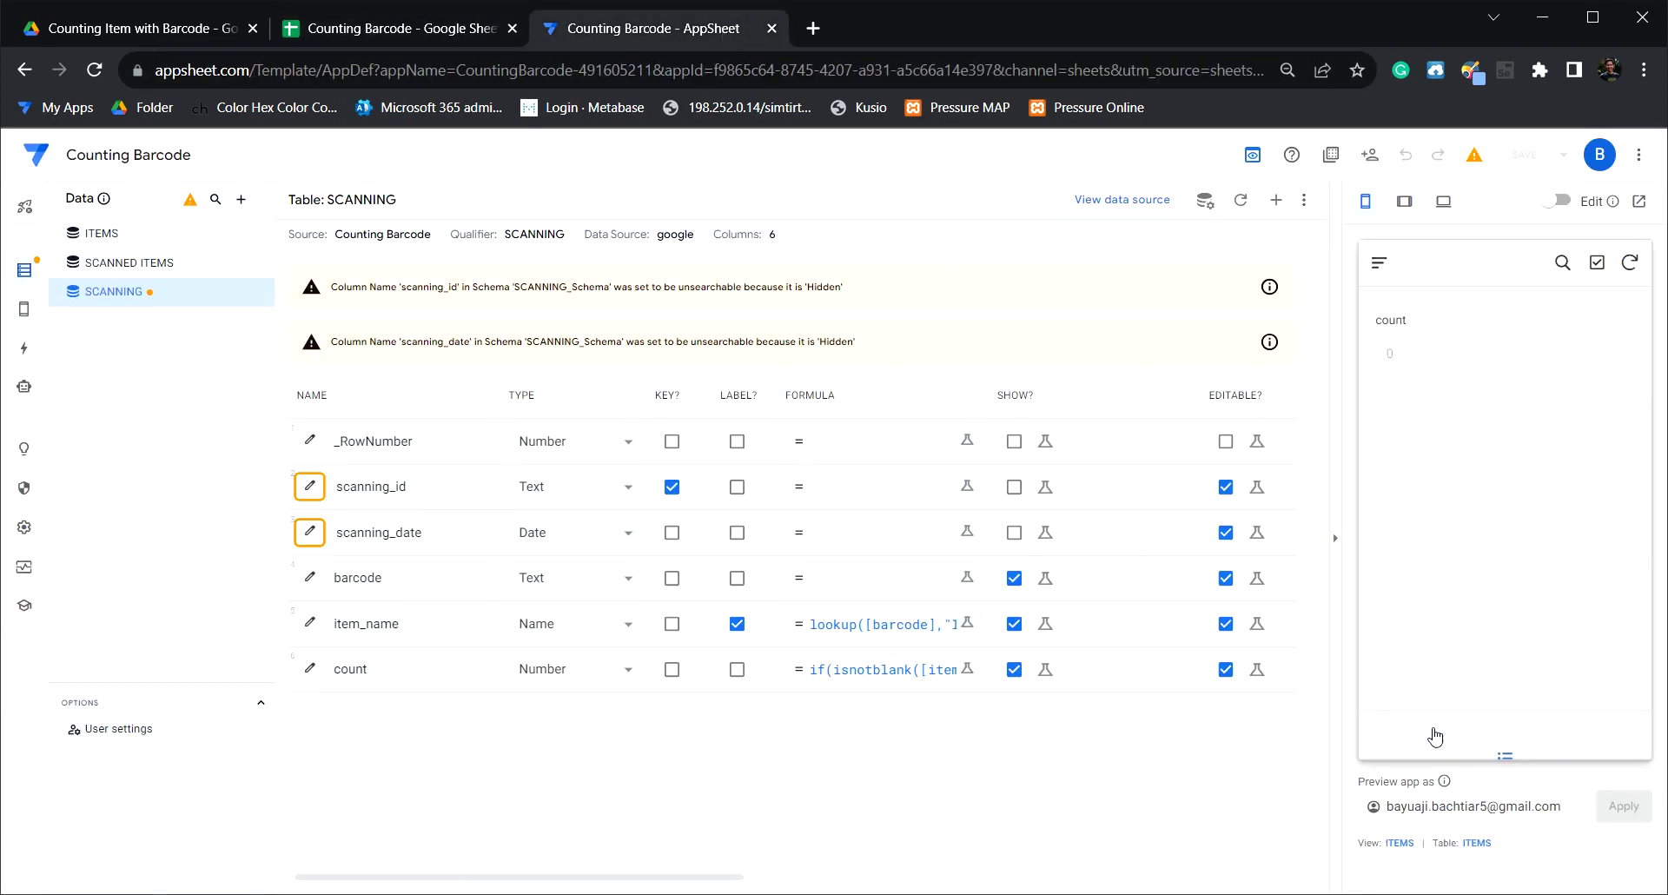
{"action": "left_click", "coordinate": [1378, 262]}
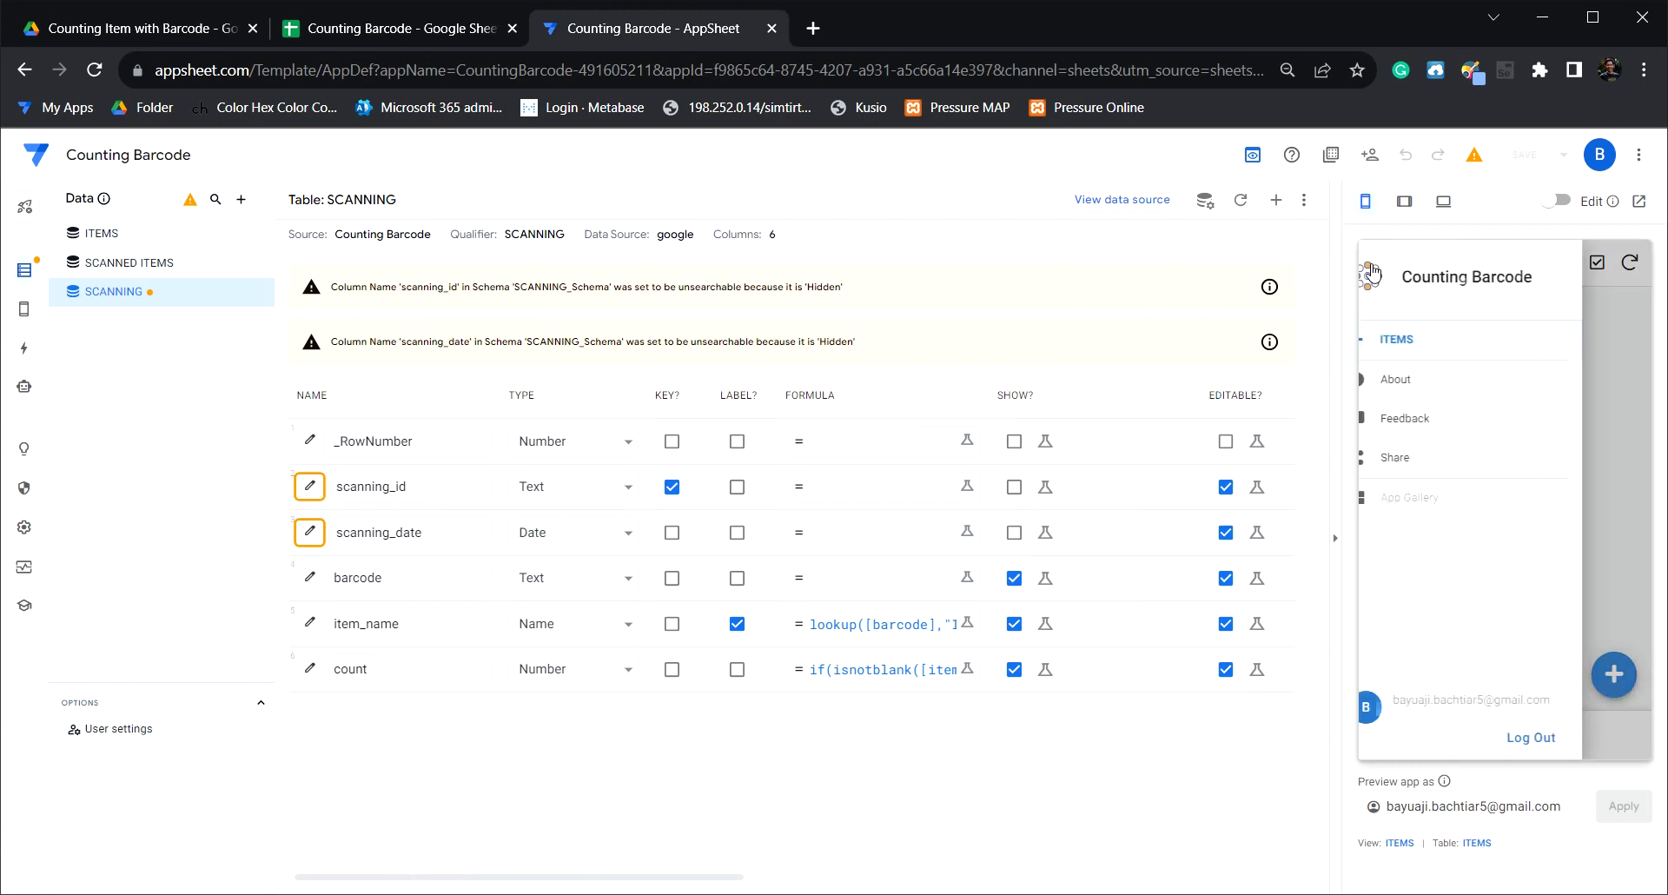
{"action": "left_click", "coordinate": [1421, 356]}
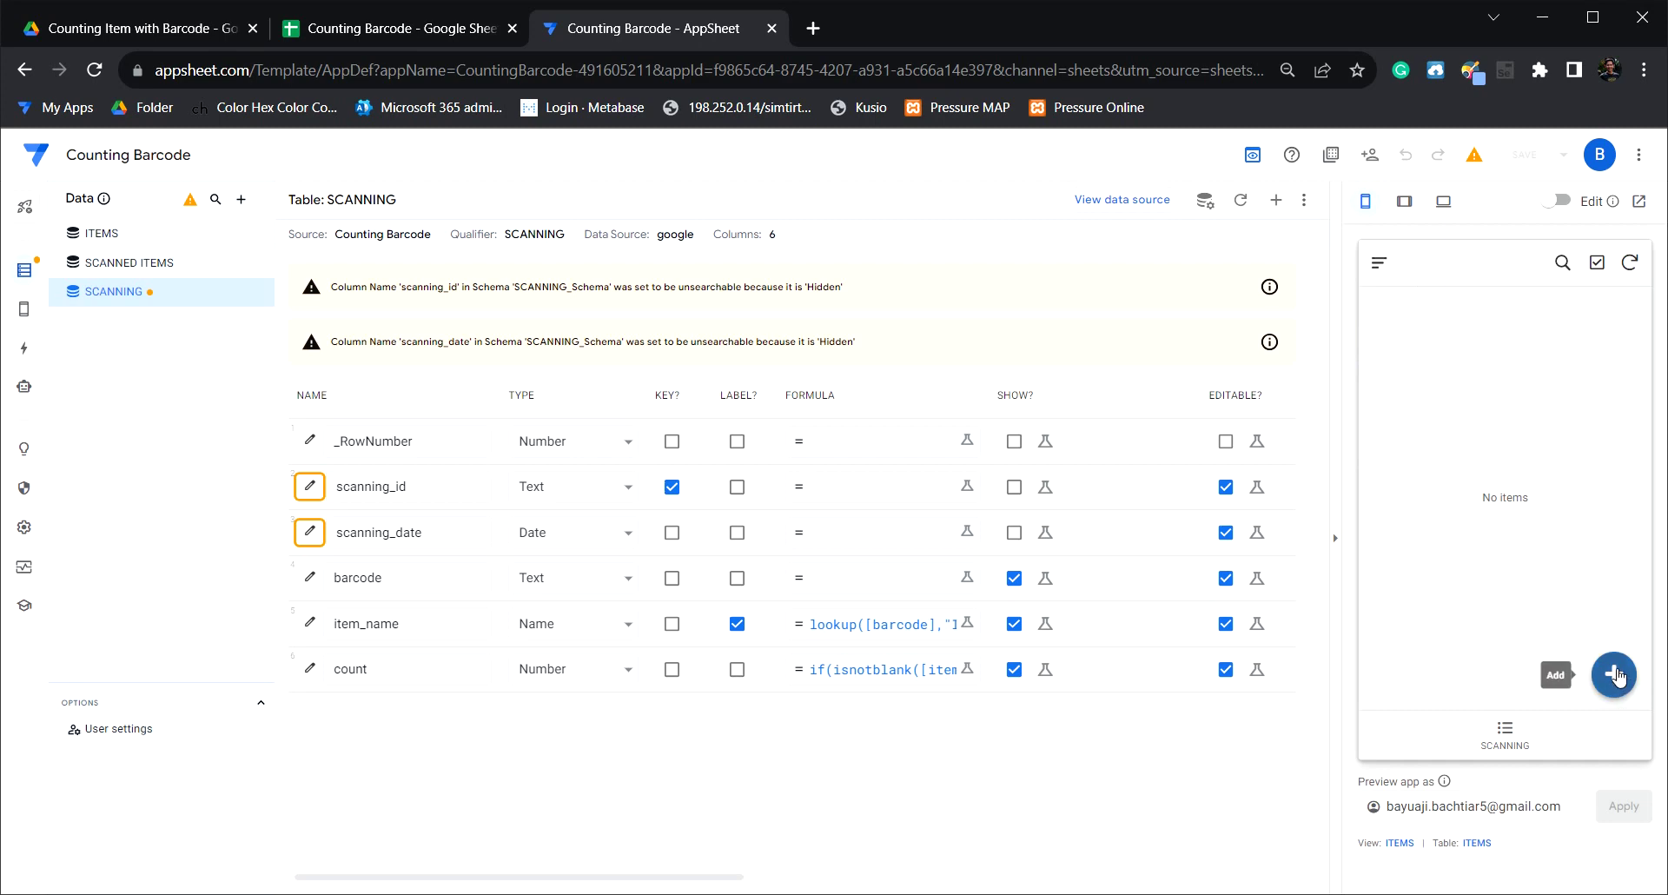
{"action": "left_click", "coordinate": [1379, 263]}
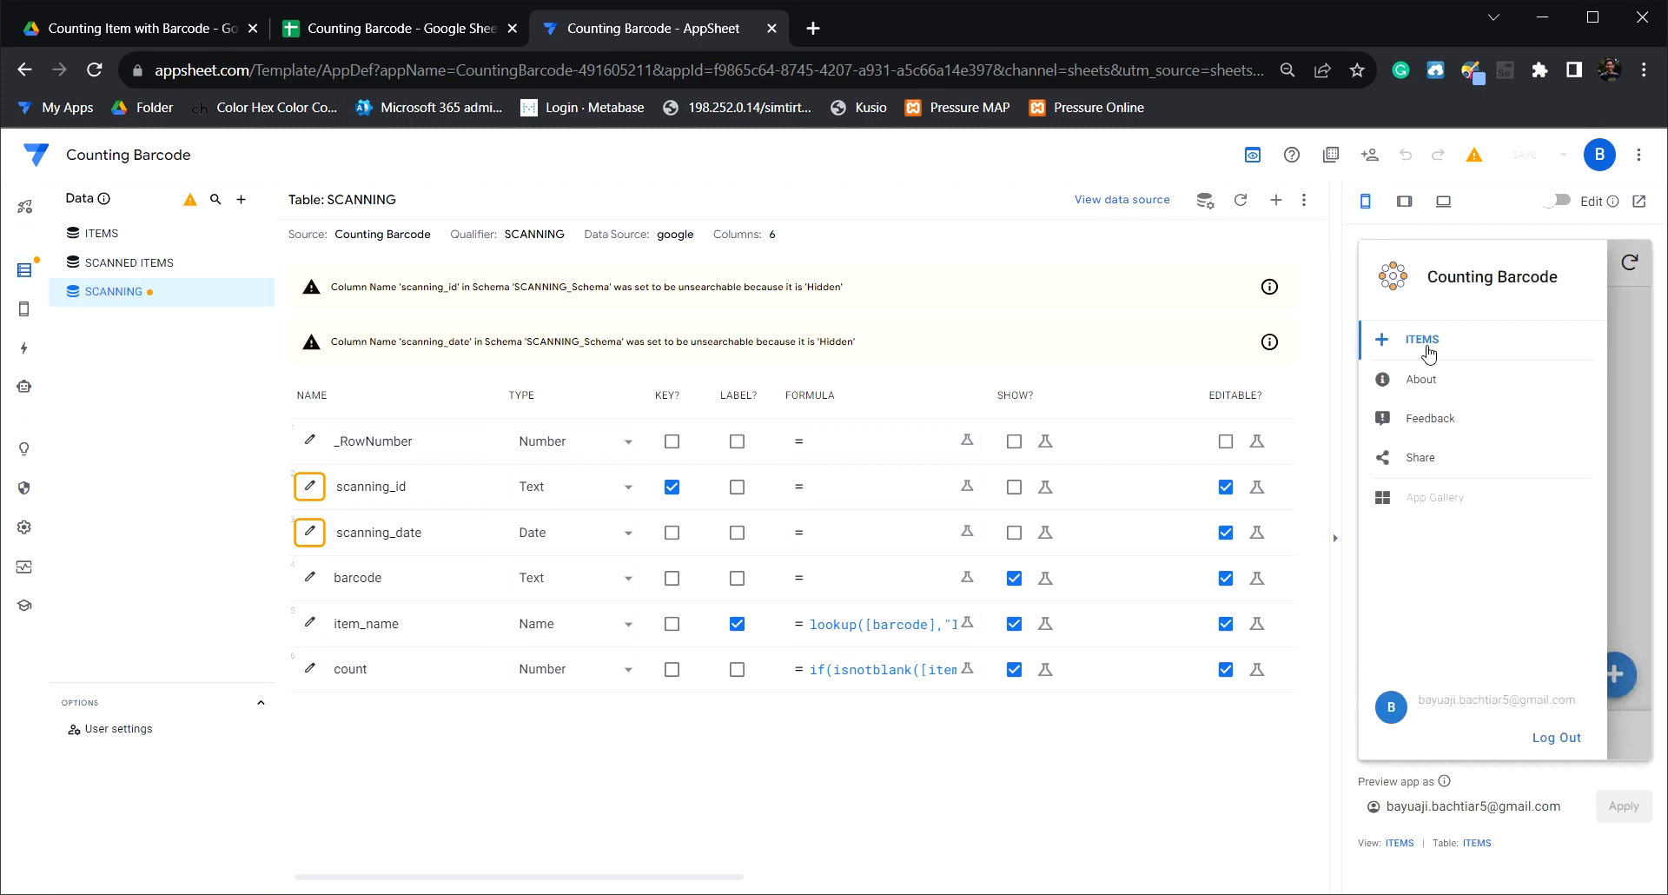
{"action": "left_click", "coordinate": [1427, 354]}
Change the ITEMS view's type to table.
{"action": "left_click", "coordinate": [29, 313]}
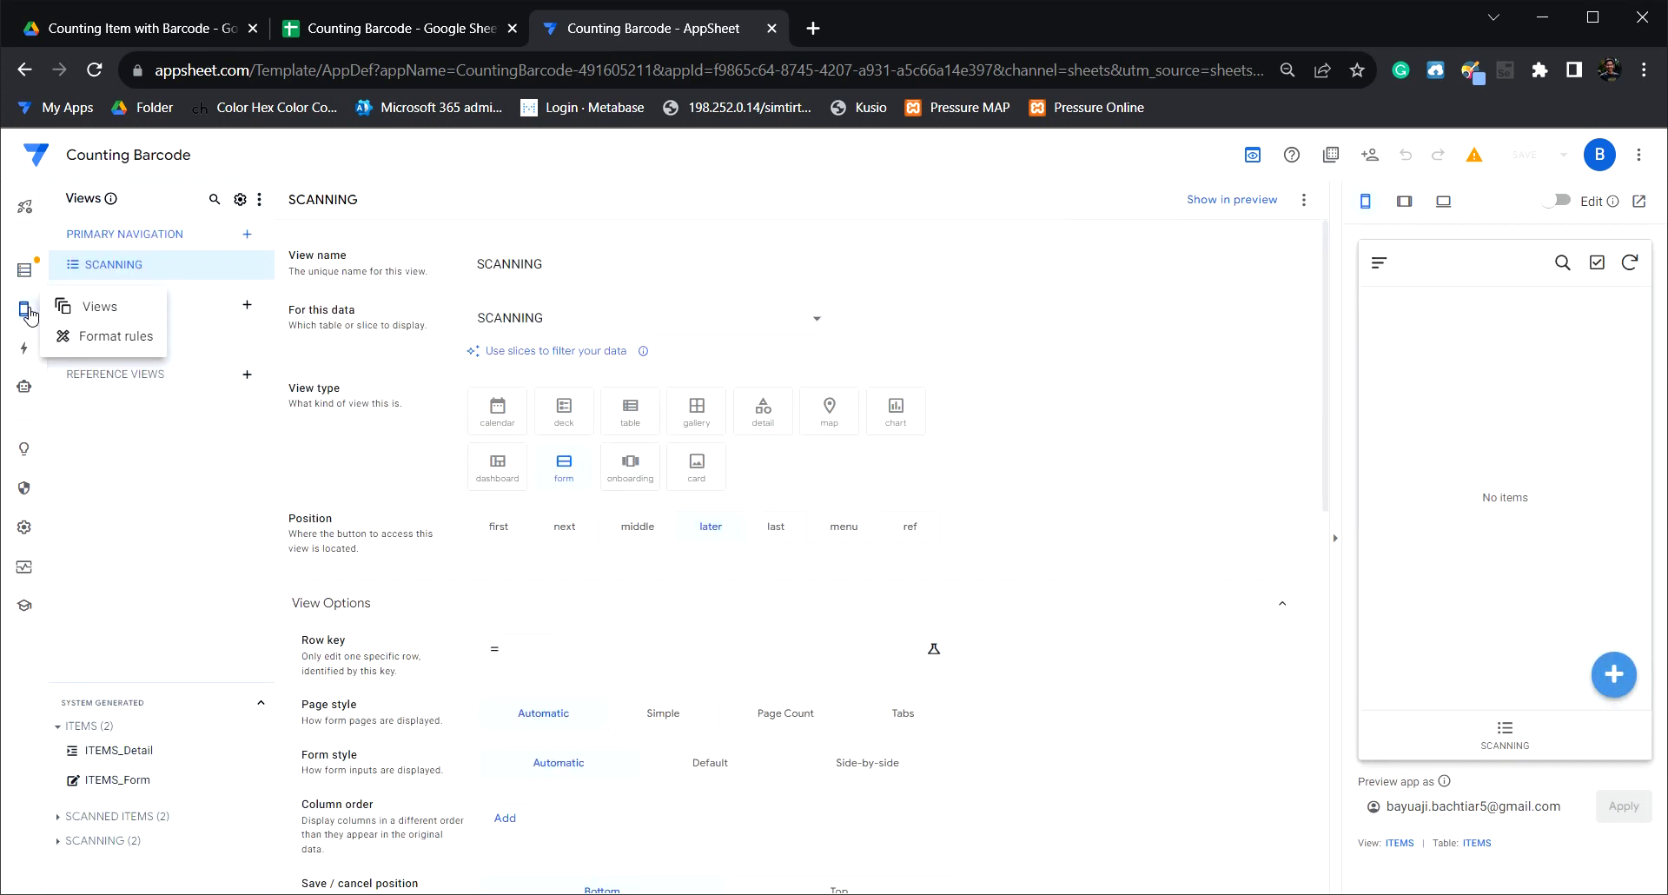
{"action": "left_click", "coordinate": [148, 337]}
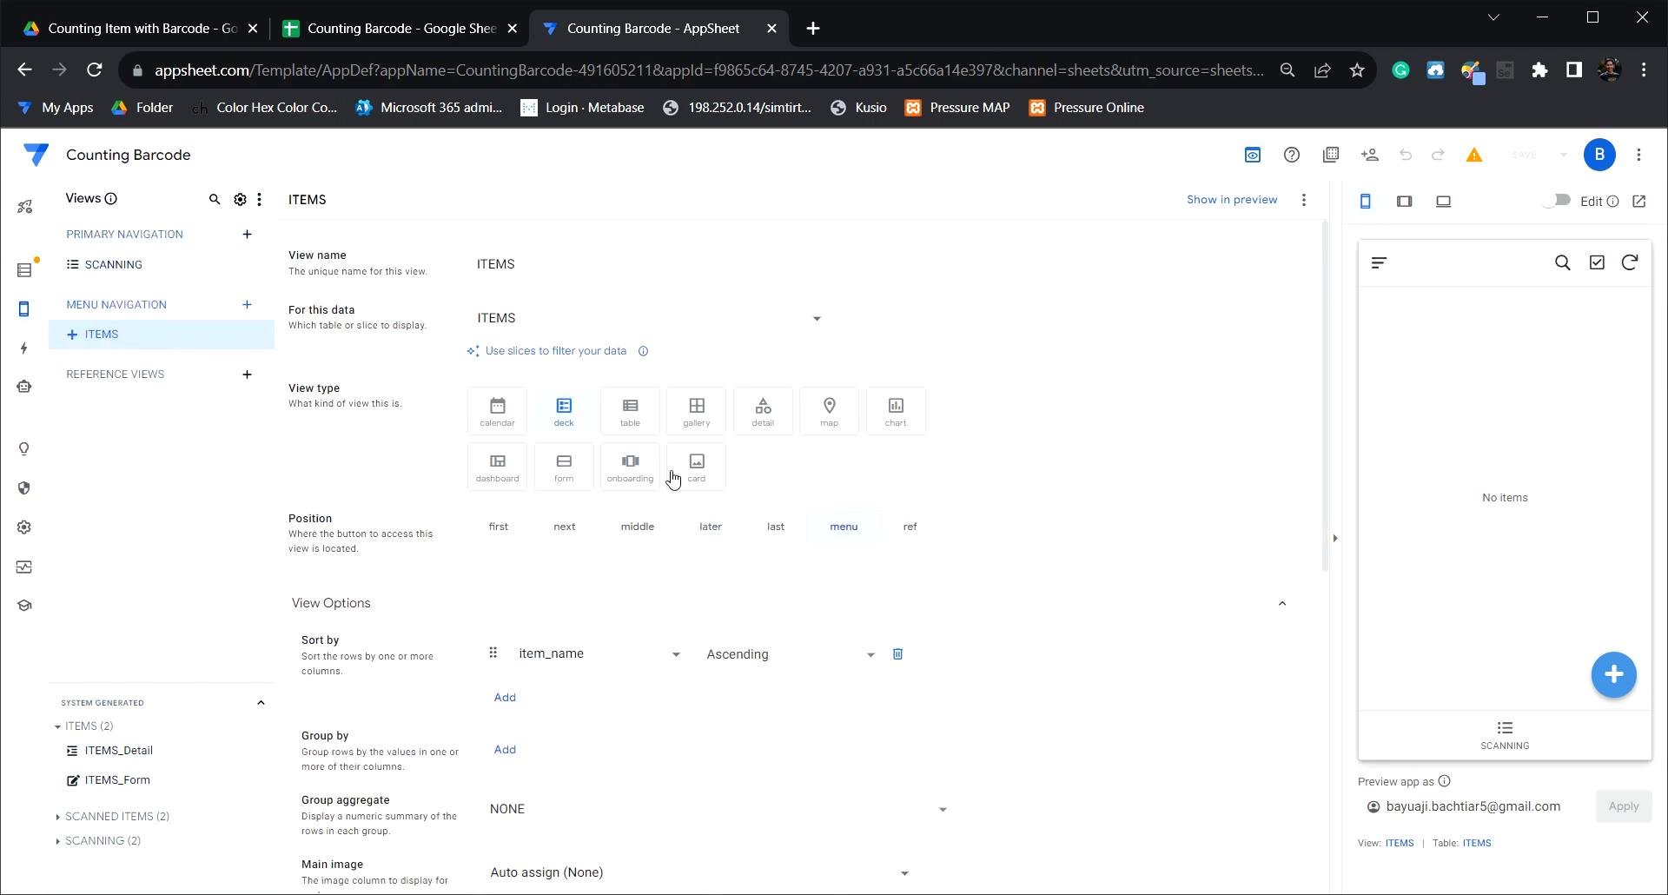
{"action": "left_click", "coordinate": [643, 417]}
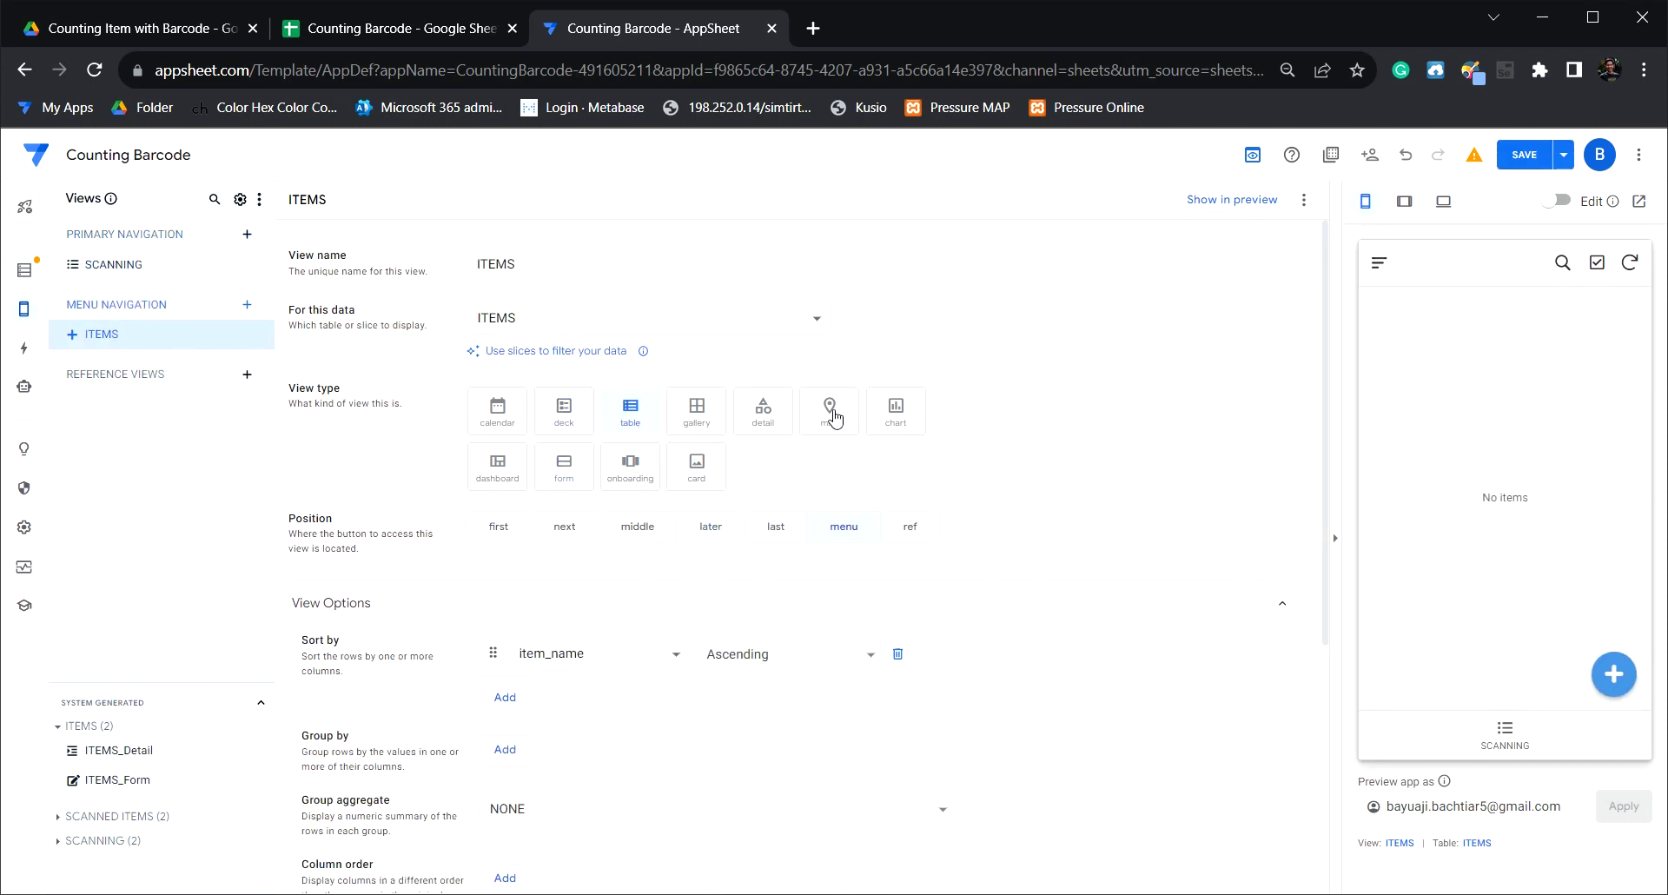
Add a Product A1 item in the preview's ITEMS list and save it.
{"action": "left_click", "coordinate": [1378, 262]}
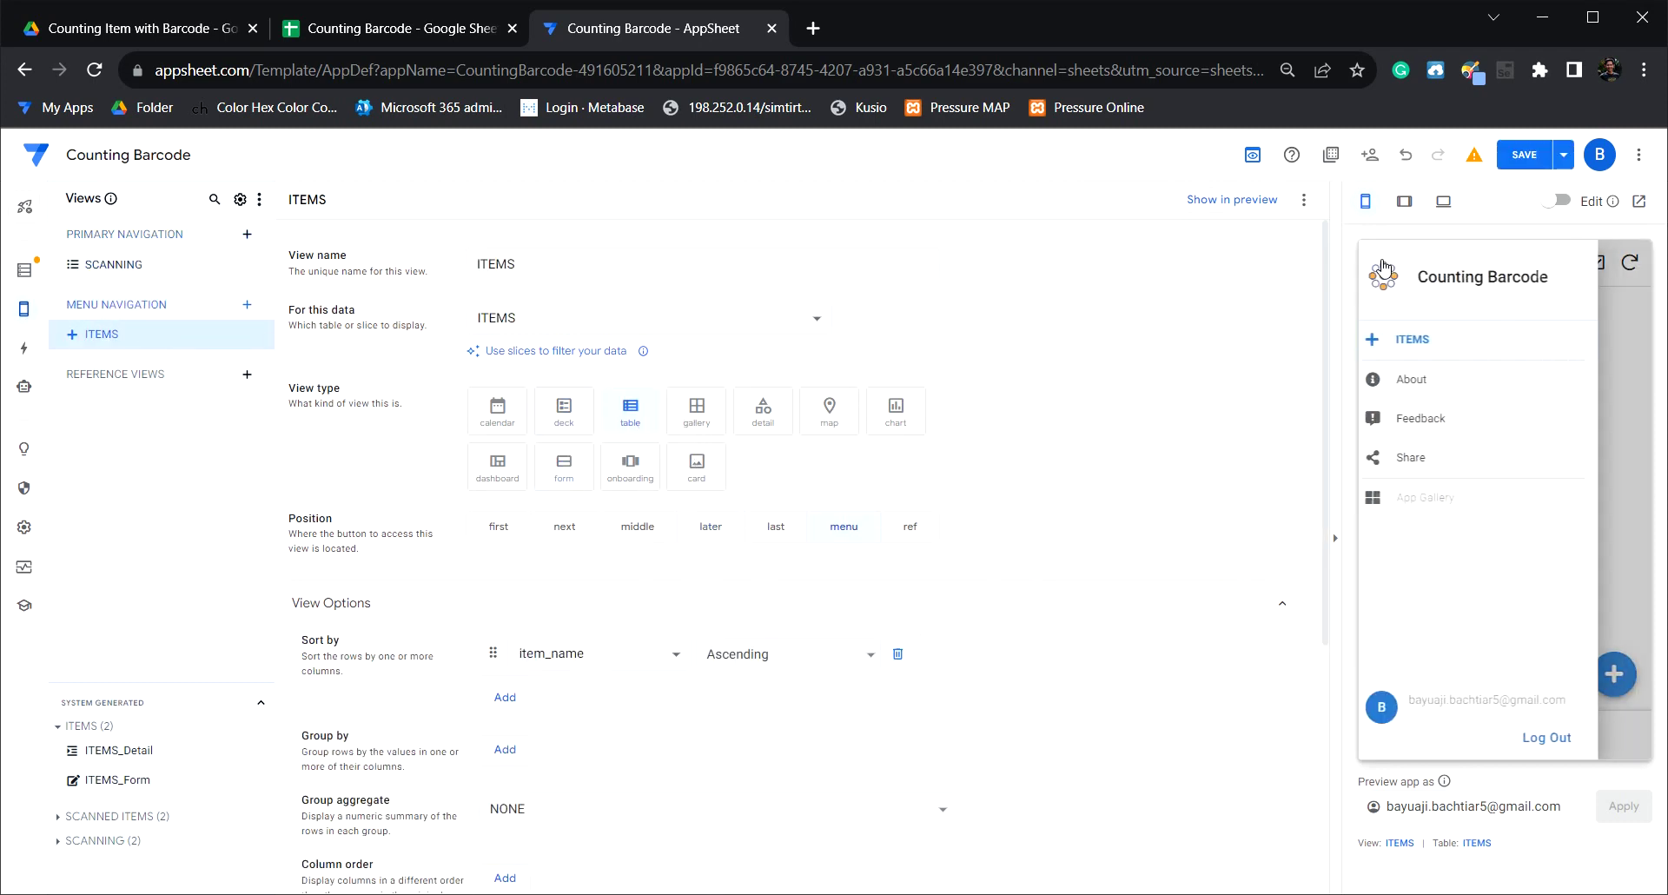
{"action": "left_click", "coordinate": [1422, 348]}
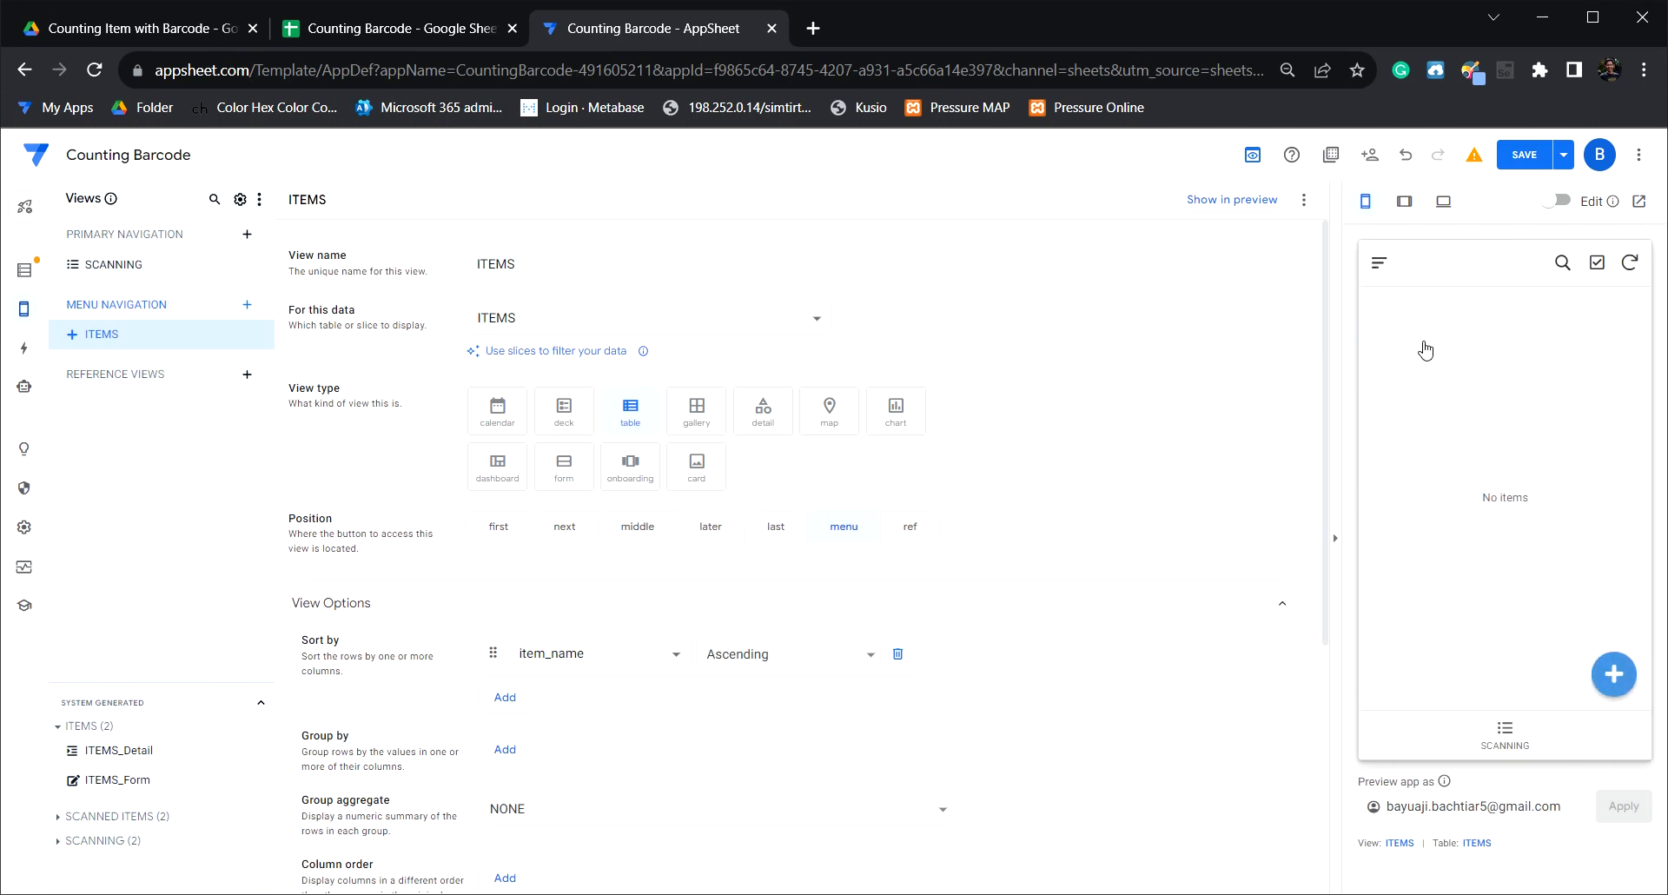
{"action": "left_click", "coordinate": [1613, 674]}
{"action": "left_click", "coordinate": [1447, 423]}
{"action": "type", "text": "Product A"}
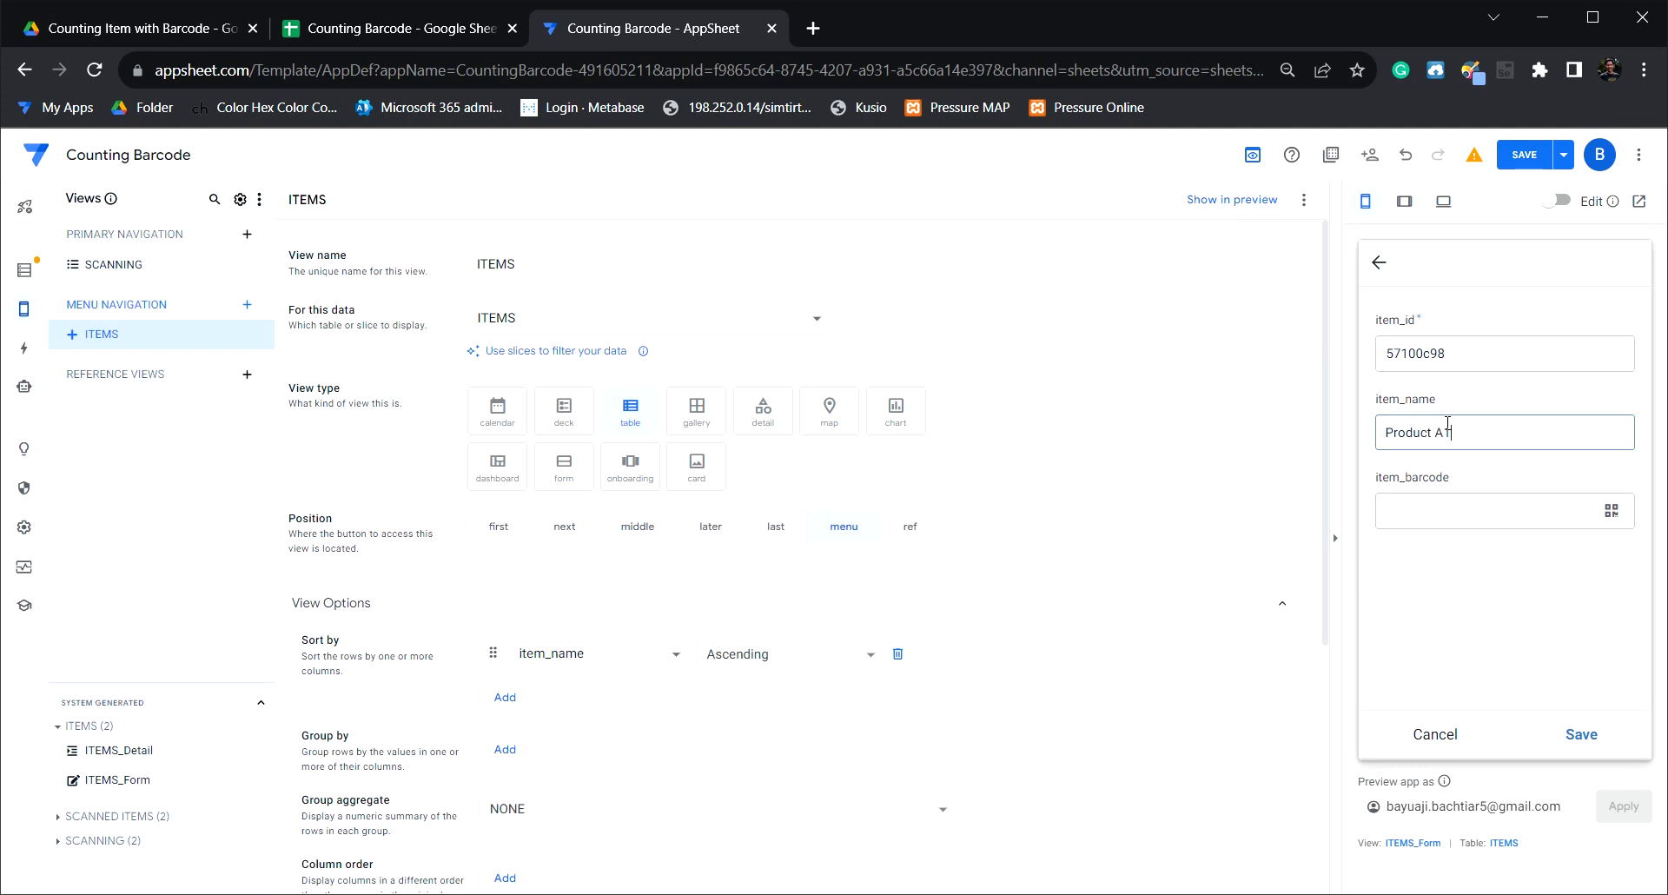
{"action": "left_click", "coordinate": [1421, 518]}
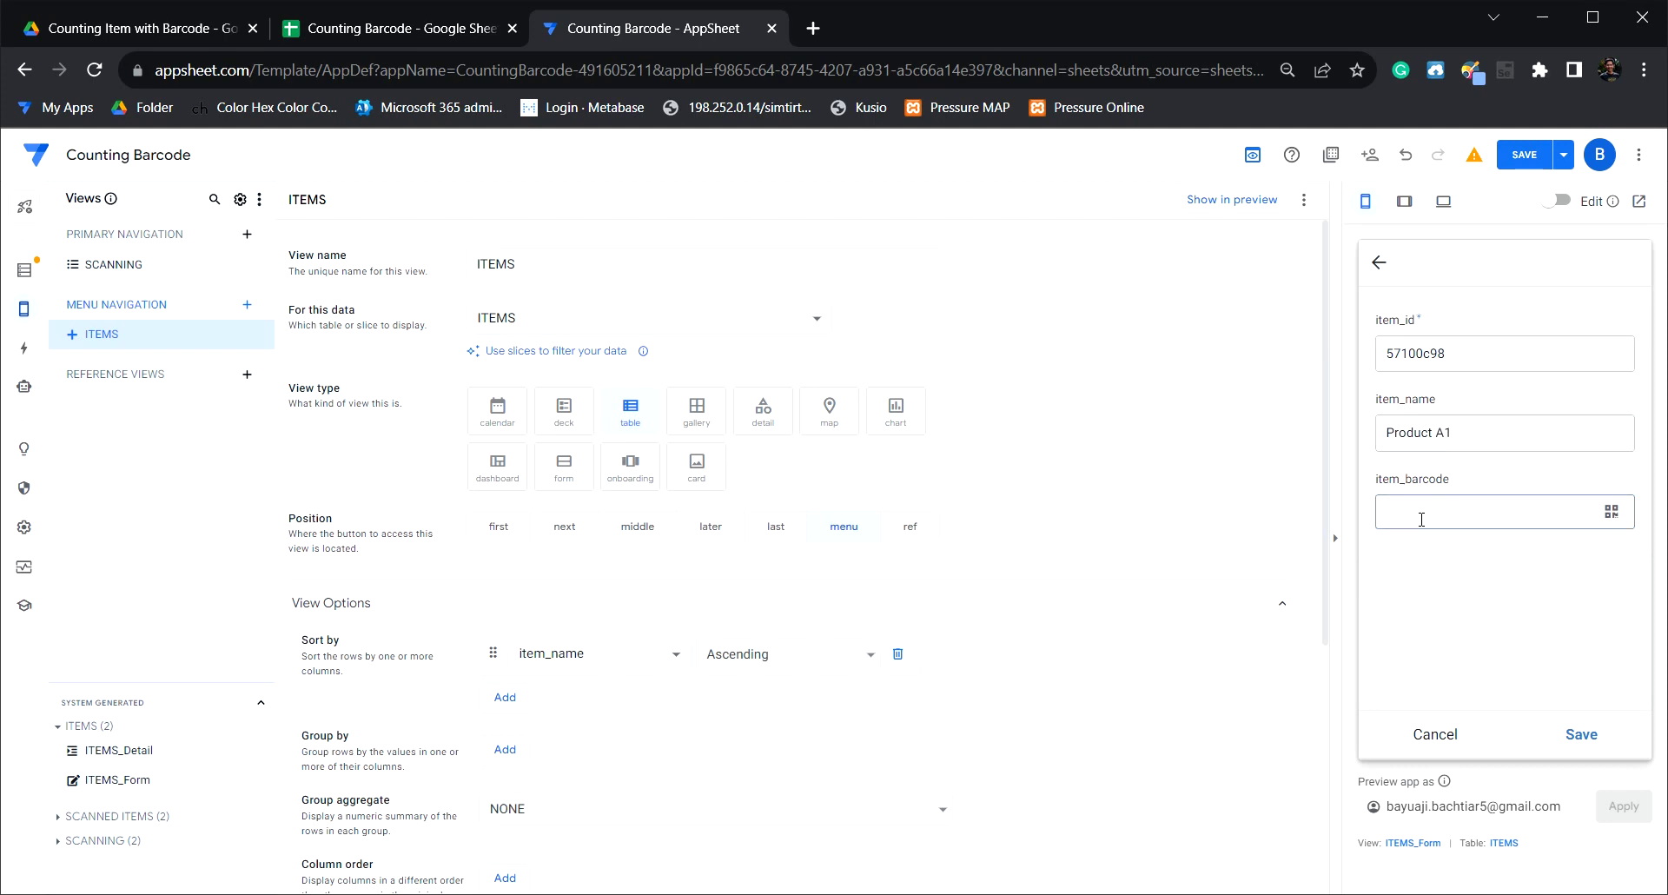
{"action": "left_click", "coordinate": [1570, 736]}
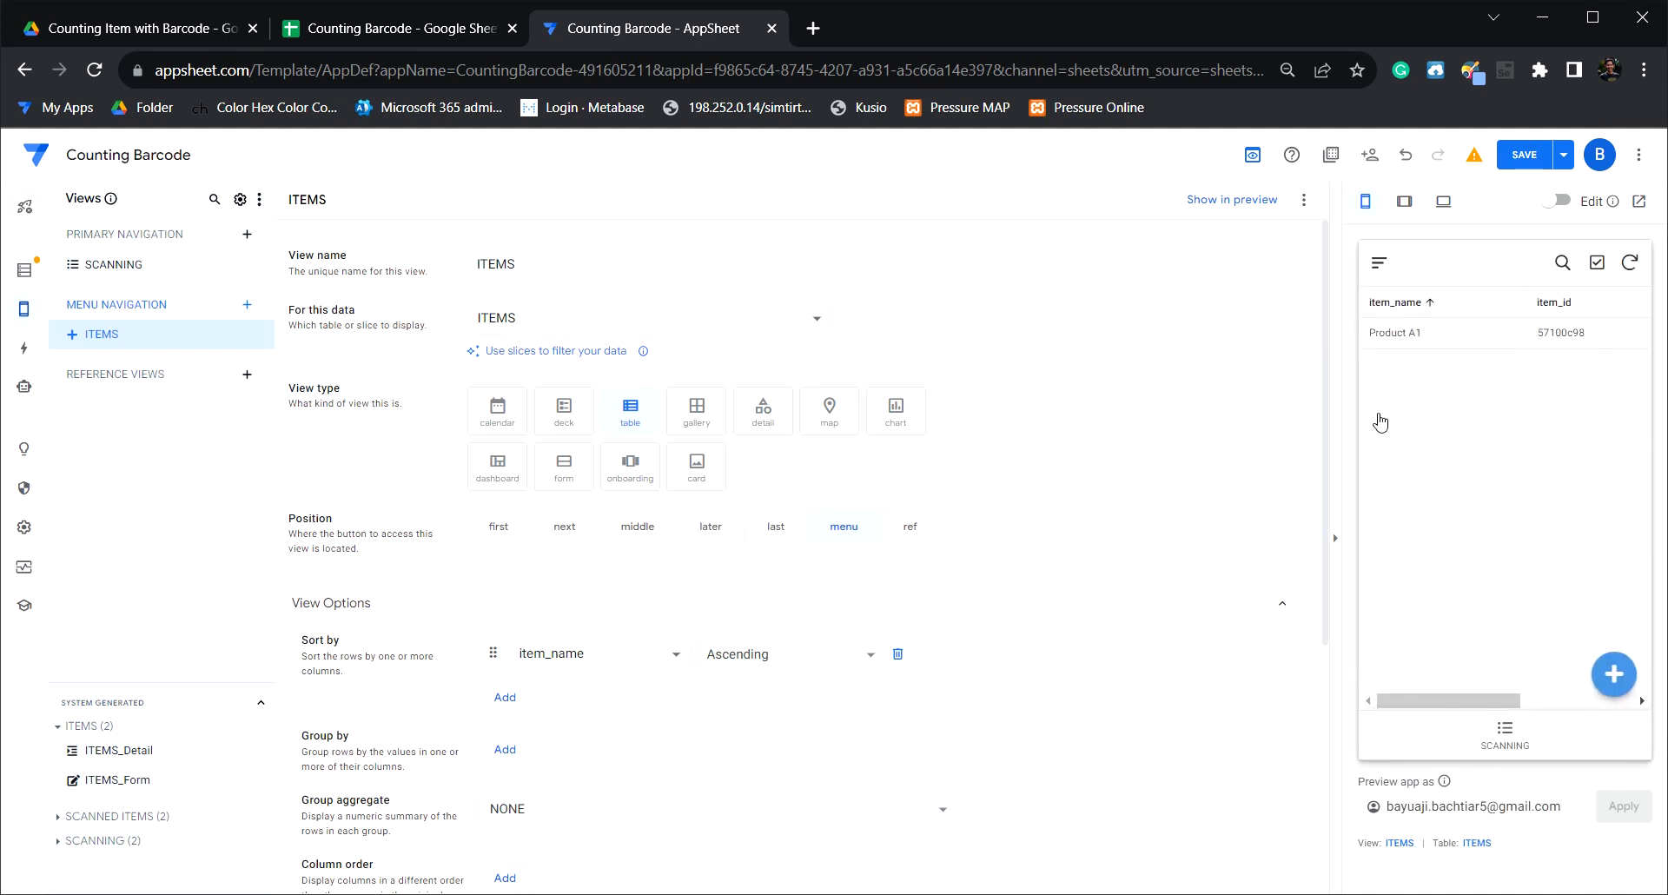
Record a test scan of barcode 1111 in the SCANNING form and save it.
{"action": "left_click", "coordinate": [1511, 745]}
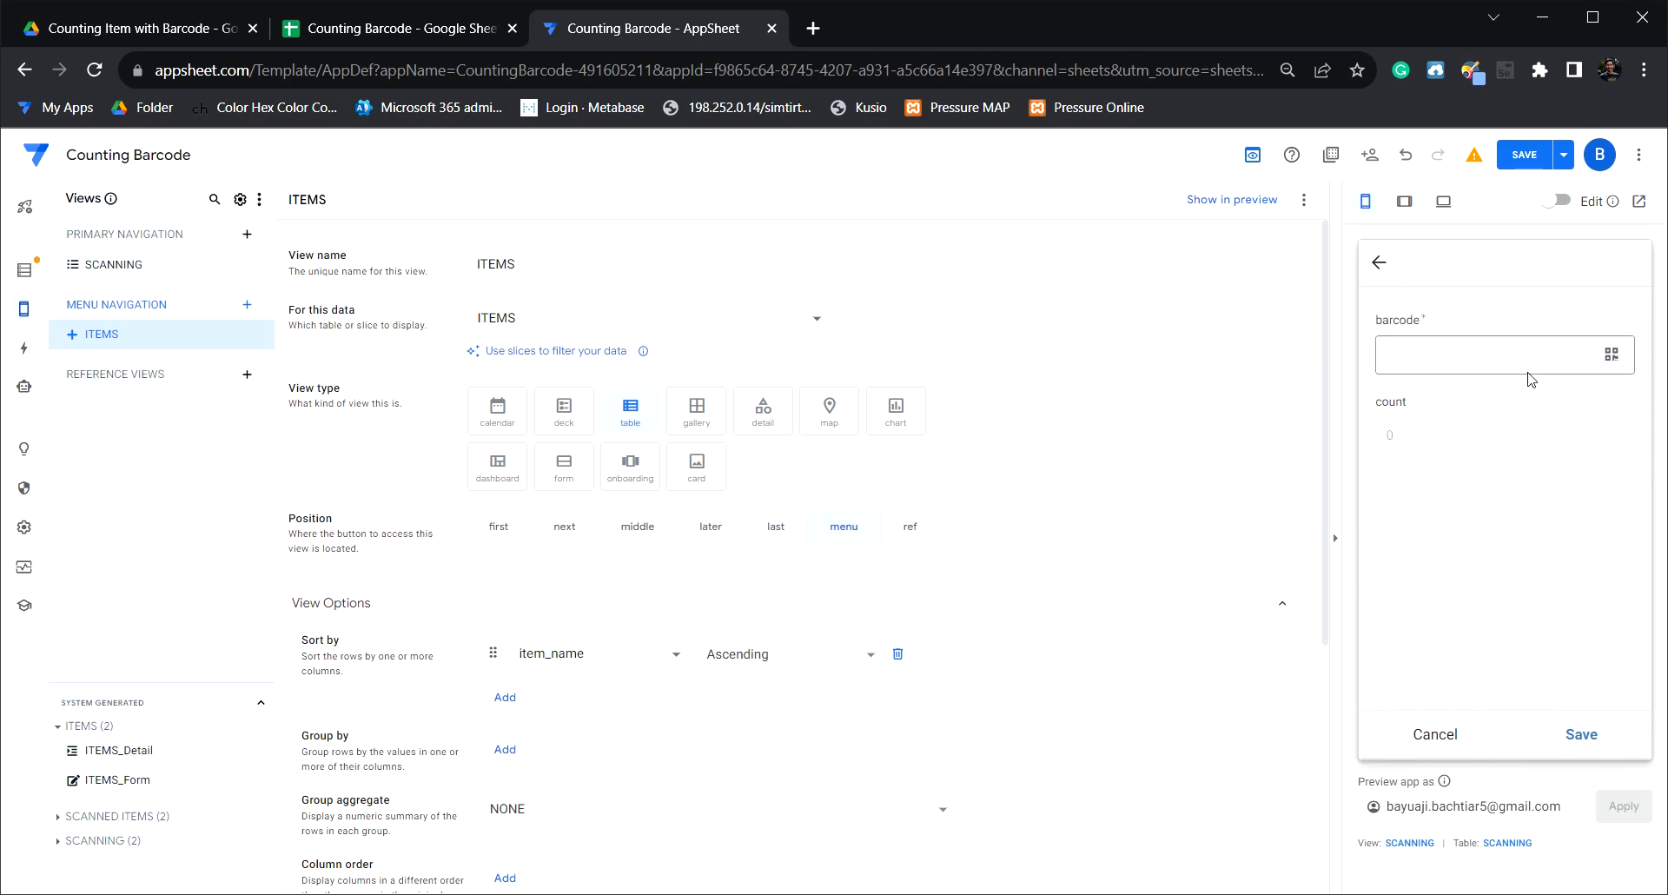
{"action": "left_click", "coordinate": [1439, 352]}
{"action": "left_click", "coordinate": [1472, 318]}
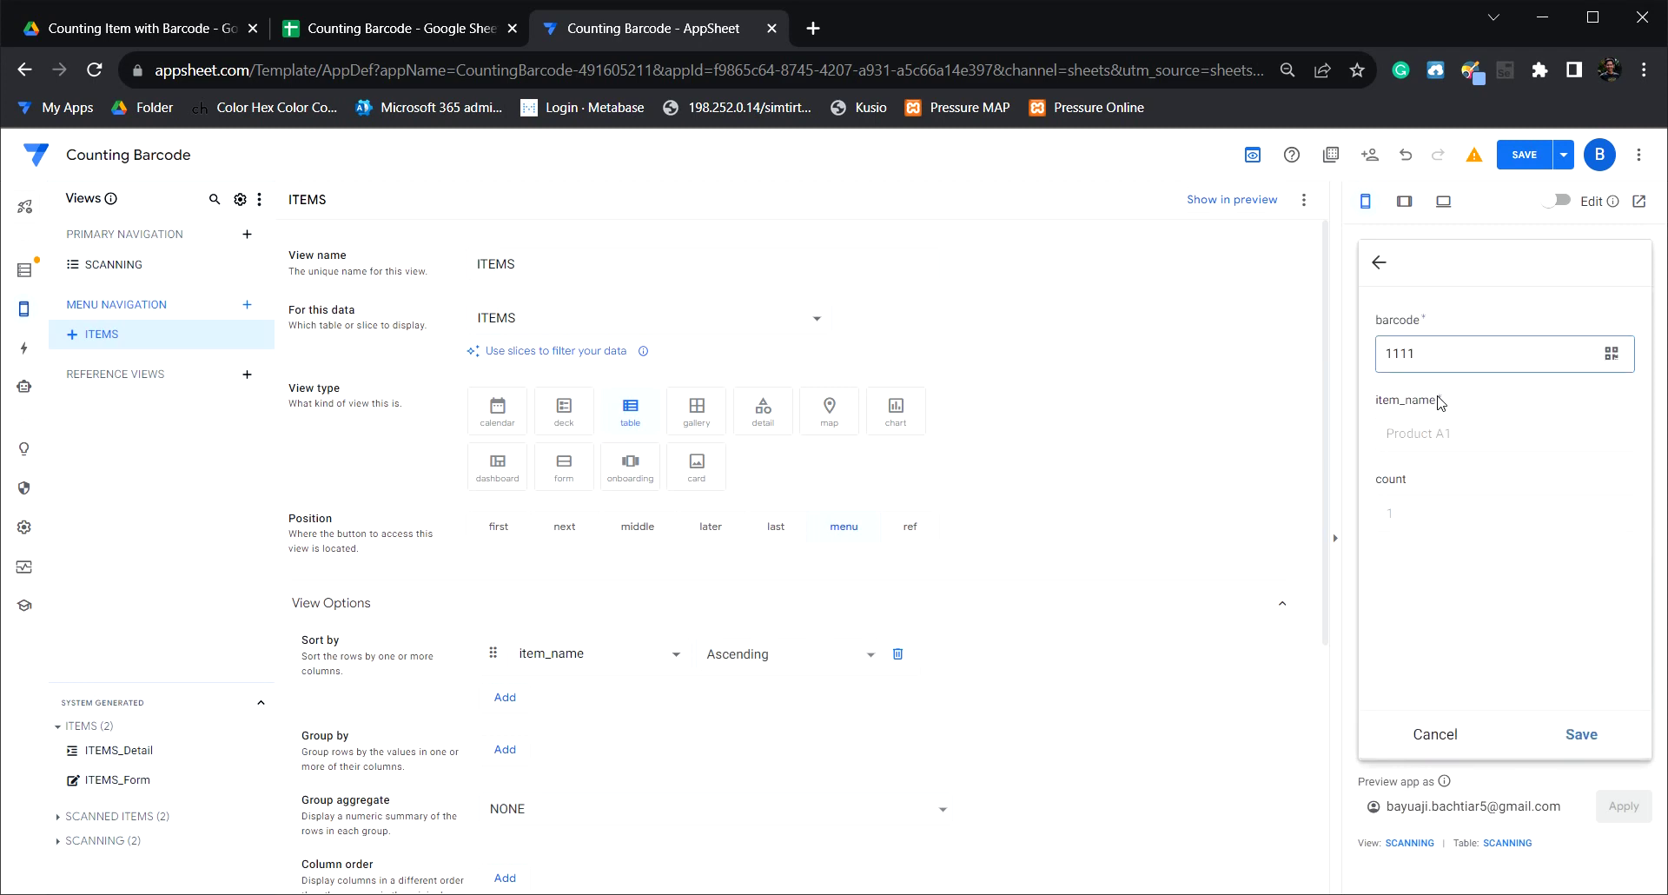
{"action": "left_click", "coordinate": [1593, 735]}
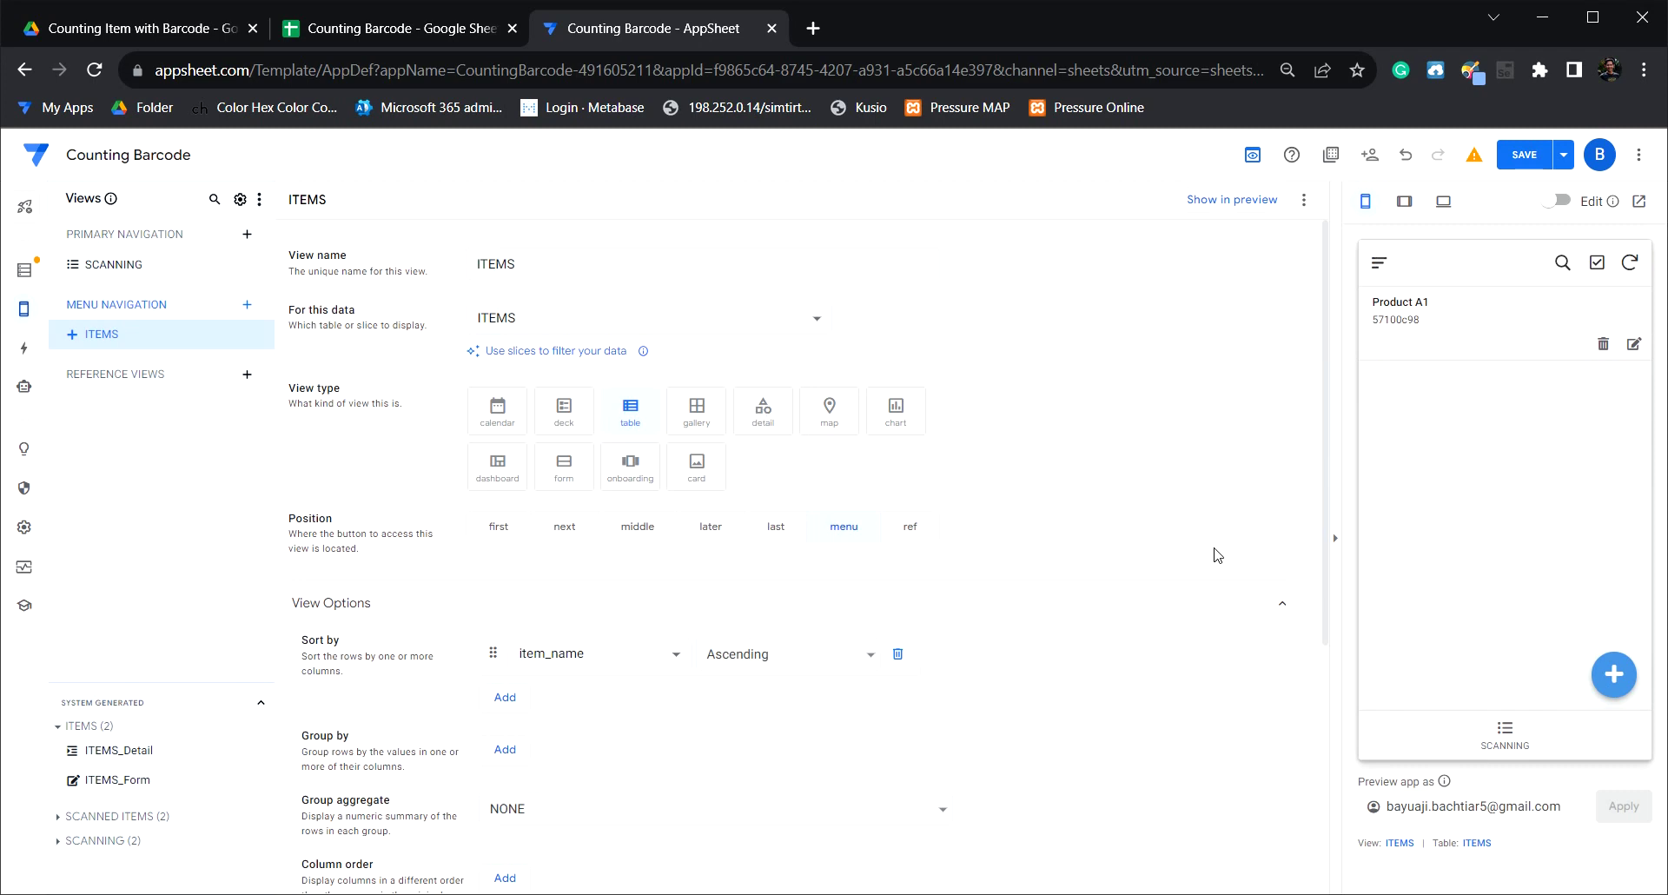
Switch on Auto re-open in the SCANNING view's options and save the app.
{"action": "scroll", "coordinate": [1118, 653], "scroll_direction": "down", "scroll_amount": 3}
{"action": "scroll", "coordinate": [1036, 570], "scroll_direction": "down", "scroll_amount": 2}
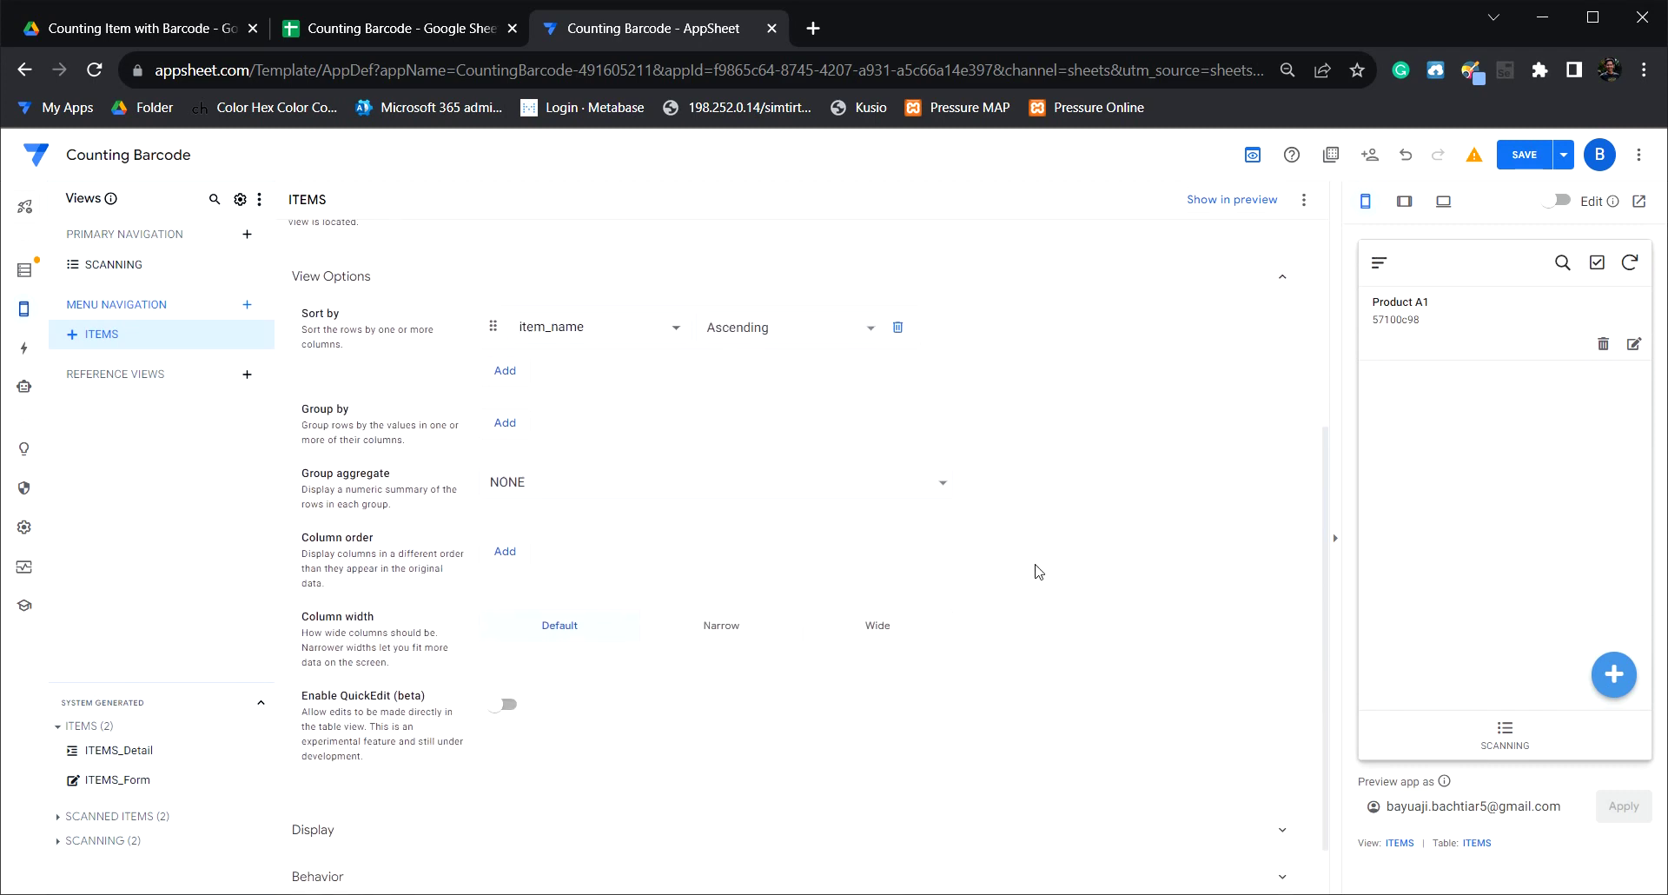
{"action": "scroll", "coordinate": [1035, 575], "scroll_direction": "up", "scroll_amount": 5}
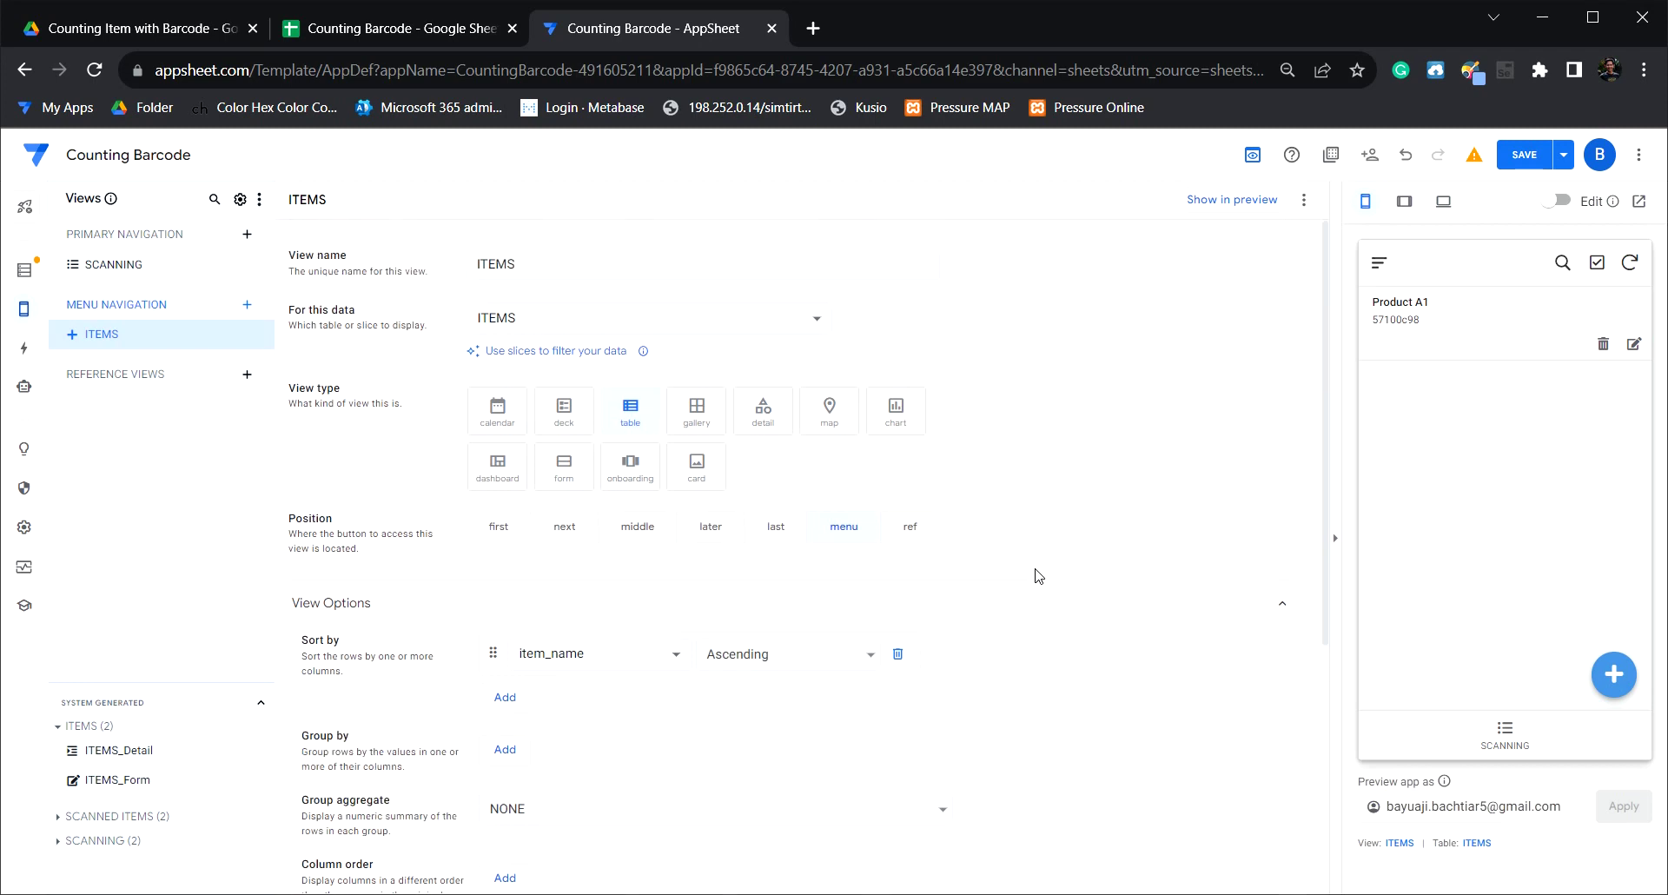
{"action": "left_click", "coordinate": [148, 274]}
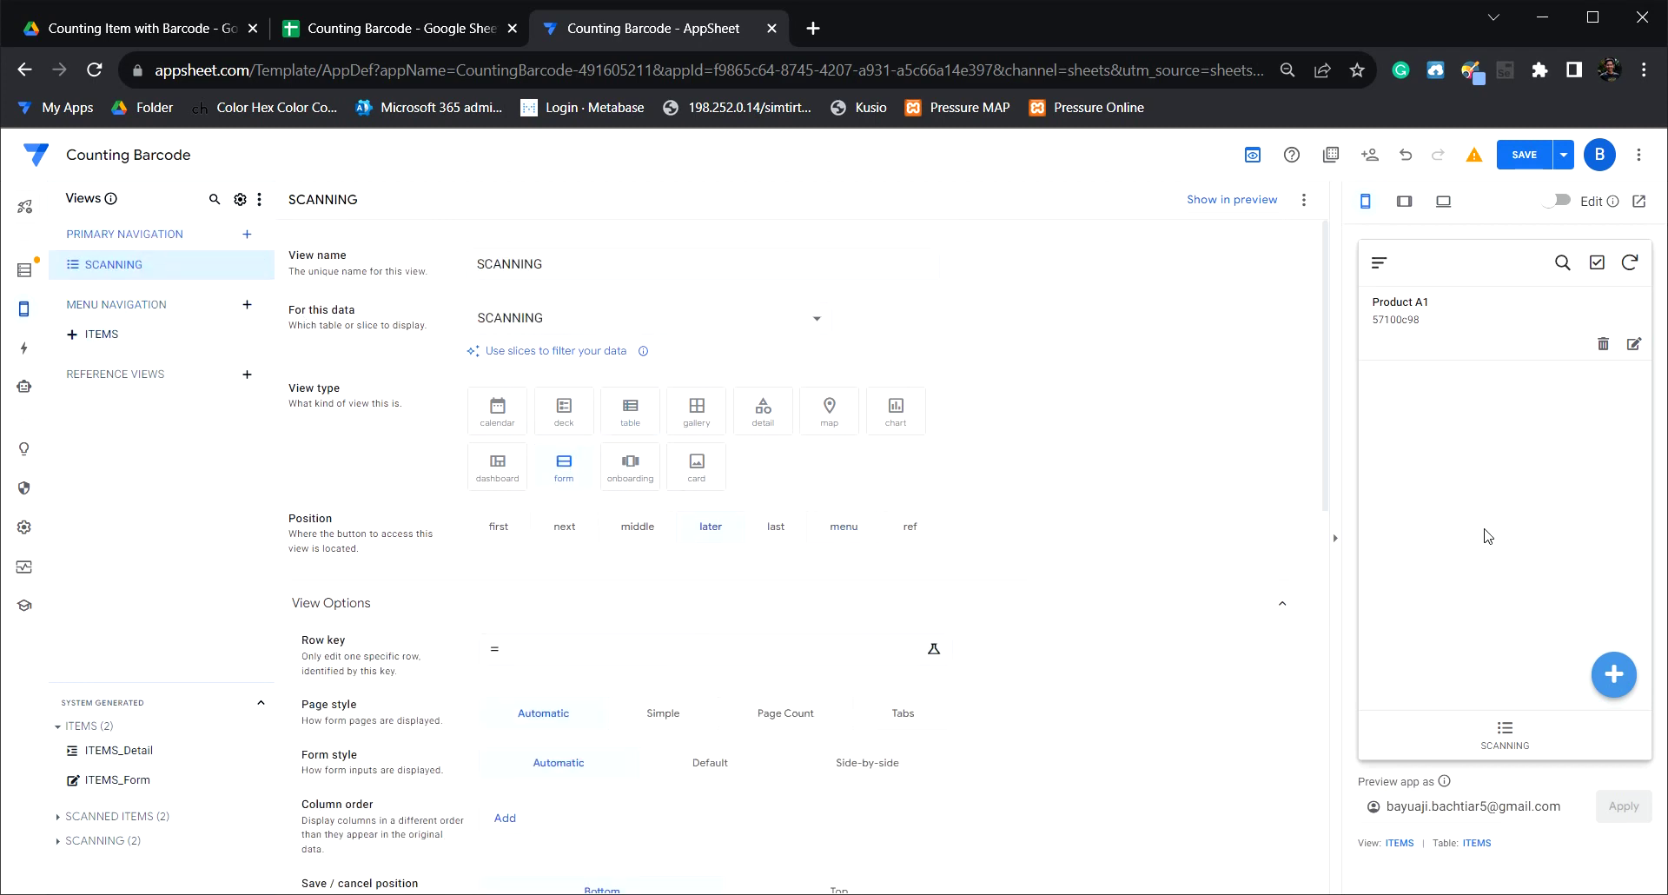
{"action": "scroll", "coordinate": [670, 682], "scroll_direction": "down", "scroll_amount": 5}
{"action": "scroll", "coordinate": [669, 681], "scroll_direction": "down", "scroll_amount": 3}
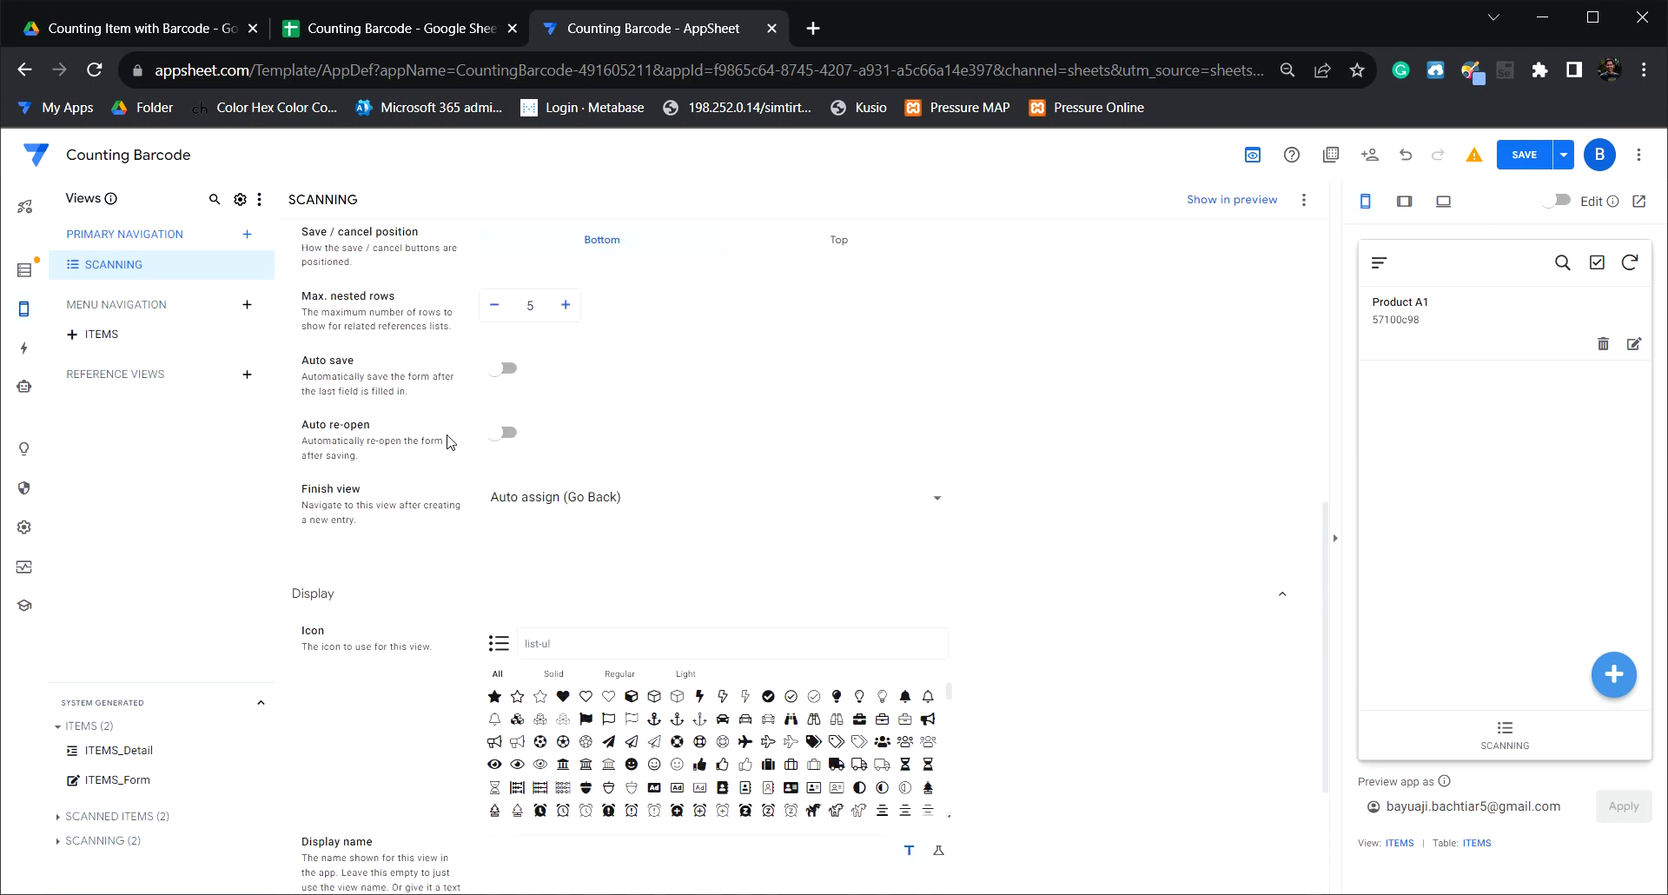
{"action": "left_click", "coordinate": [504, 432]}
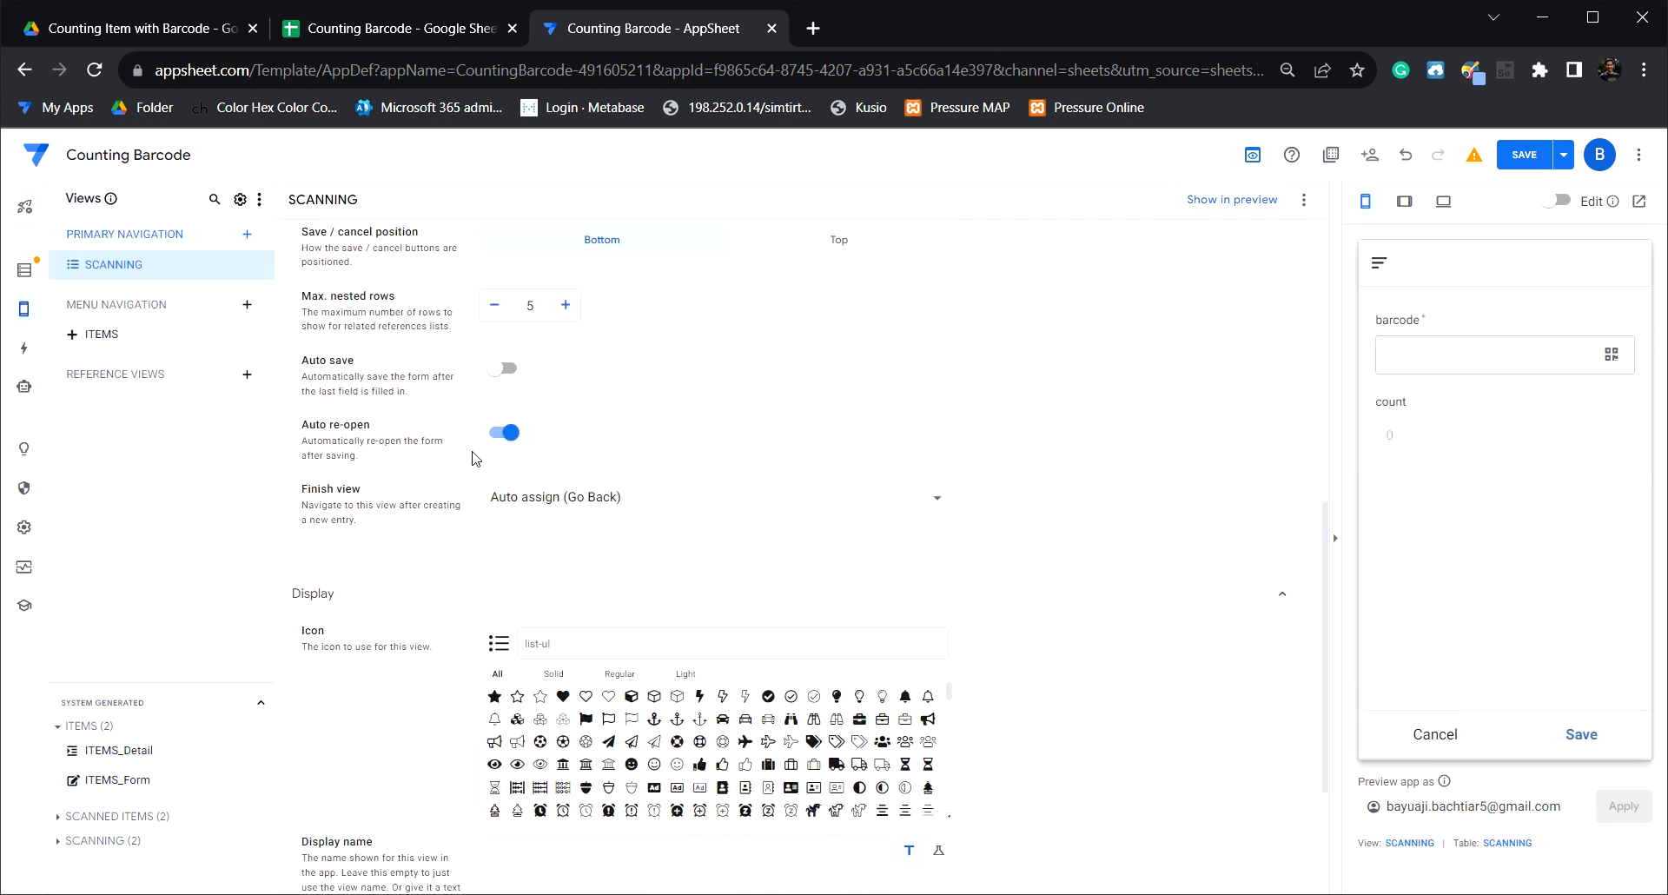
{"action": "scroll", "coordinate": [1094, 462], "scroll_direction": "up", "scroll_amount": 5}
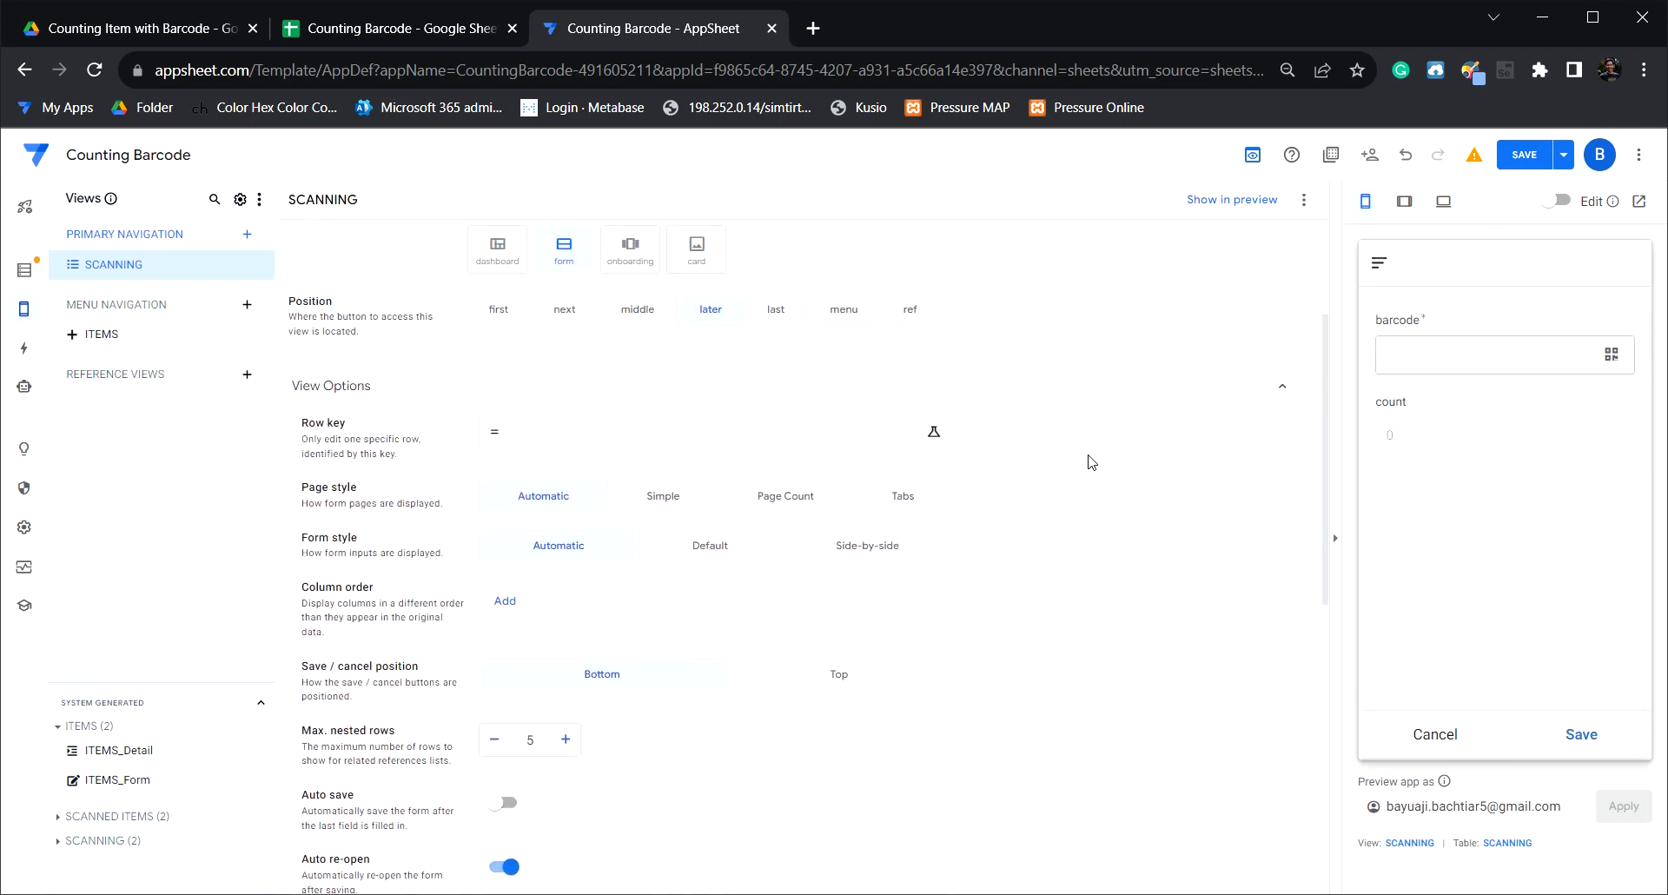
{"action": "scroll", "coordinate": [1092, 462], "scroll_direction": "up", "scroll_amount": 3}
{"action": "left_click", "coordinate": [1524, 155]}
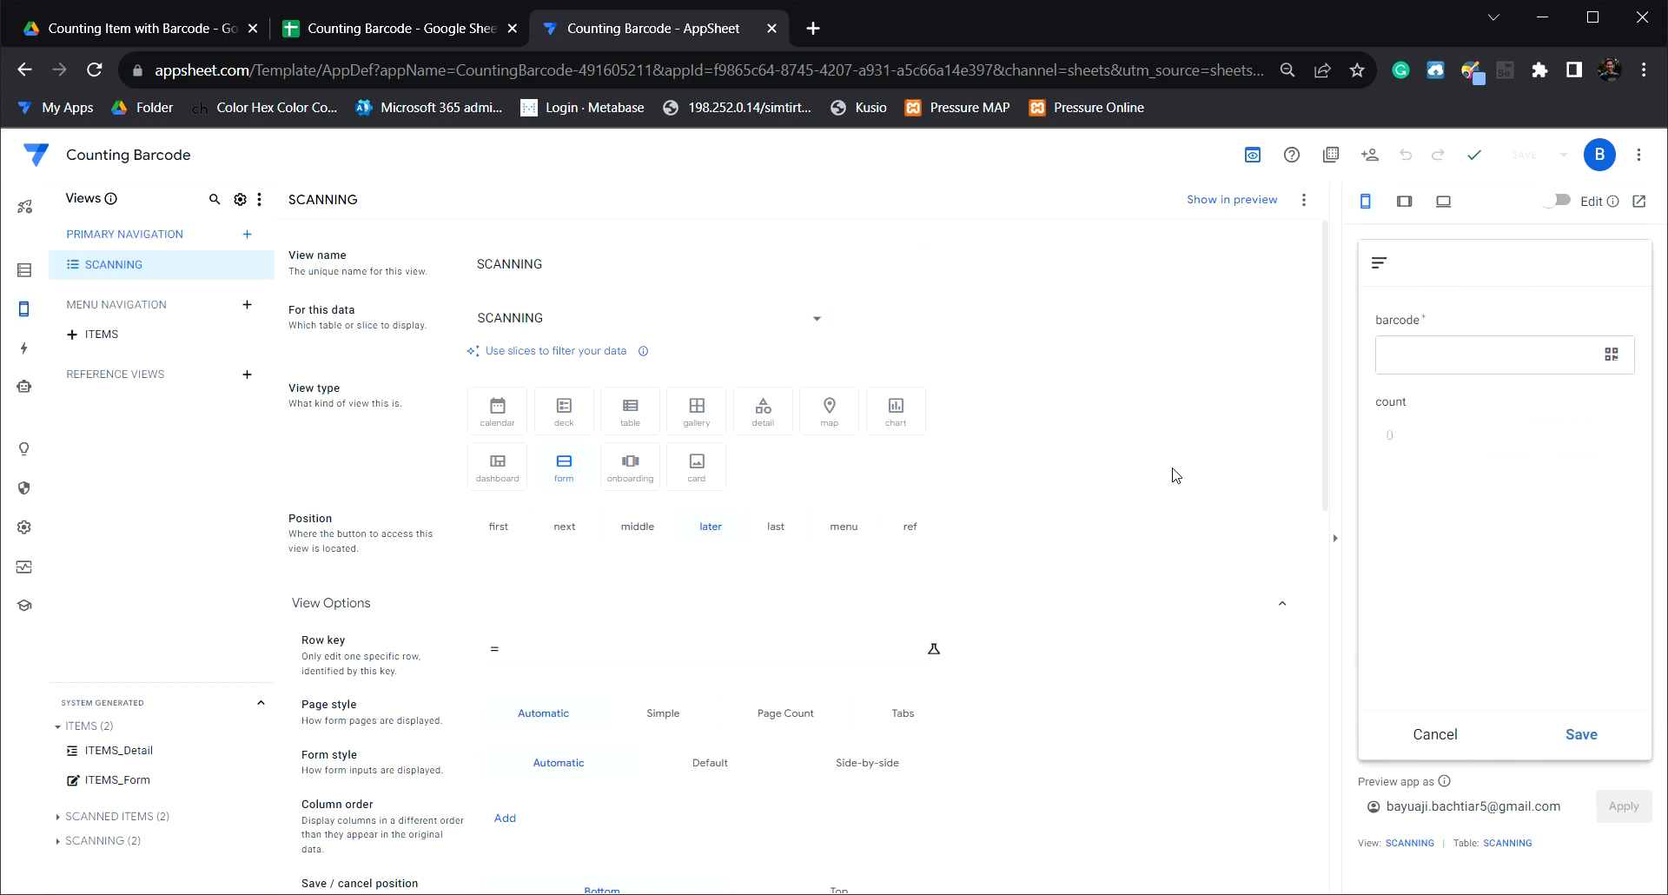
Create a new SCANNED ITEMS table view for the SCANNED ITEMS data and save the app.
{"action": "left_click", "coordinate": [247, 235]}
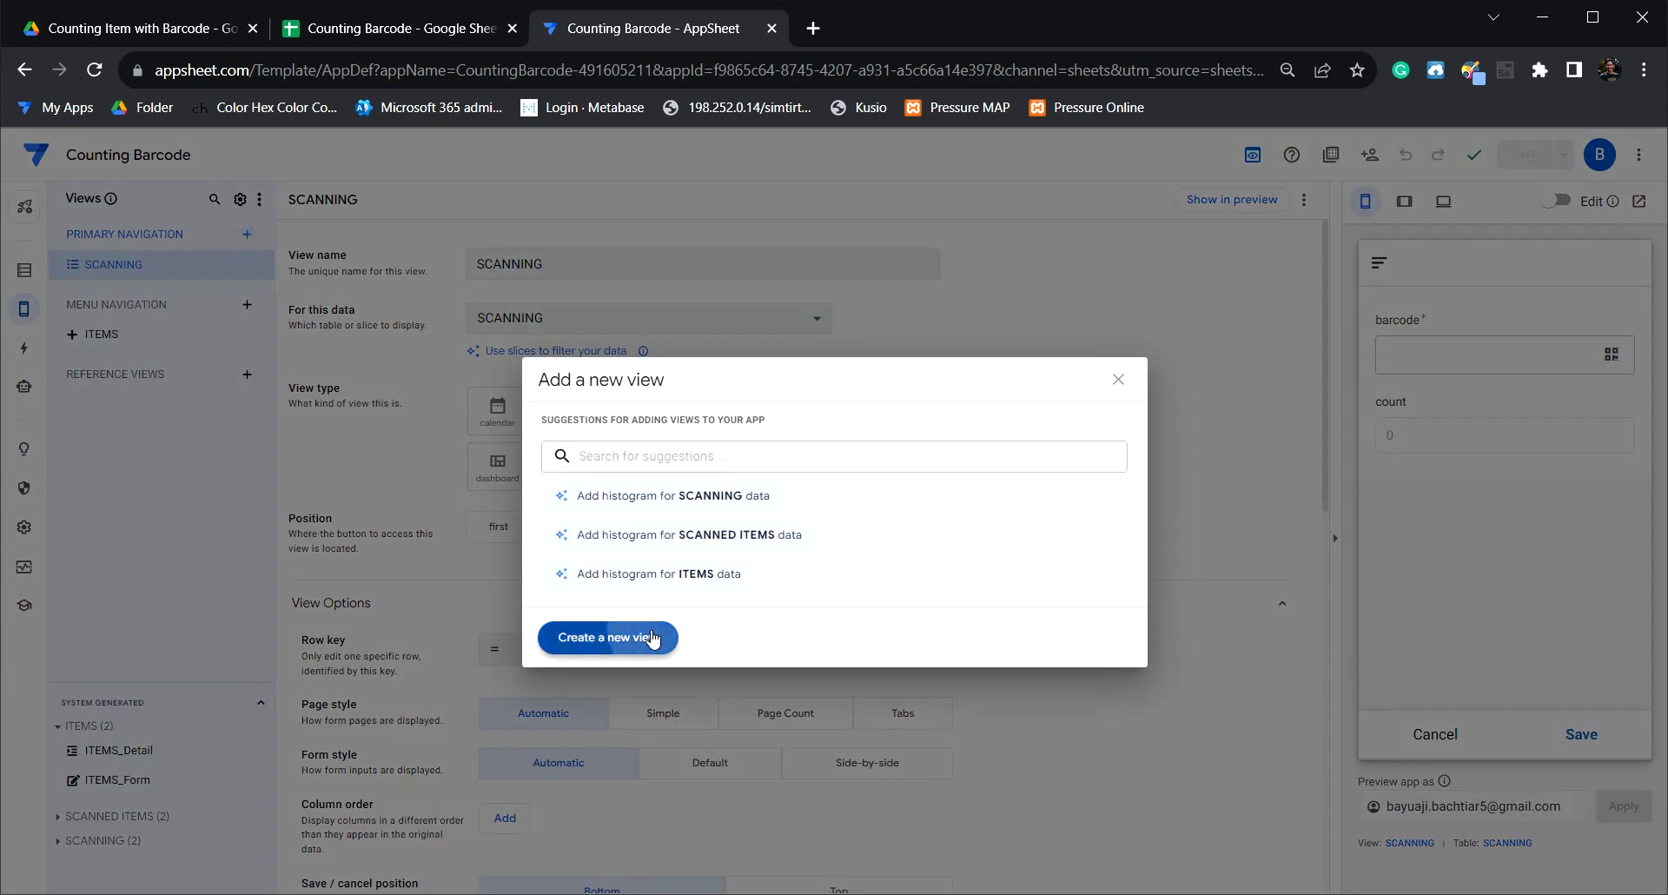
{"action": "left_click", "coordinate": [646, 636]}
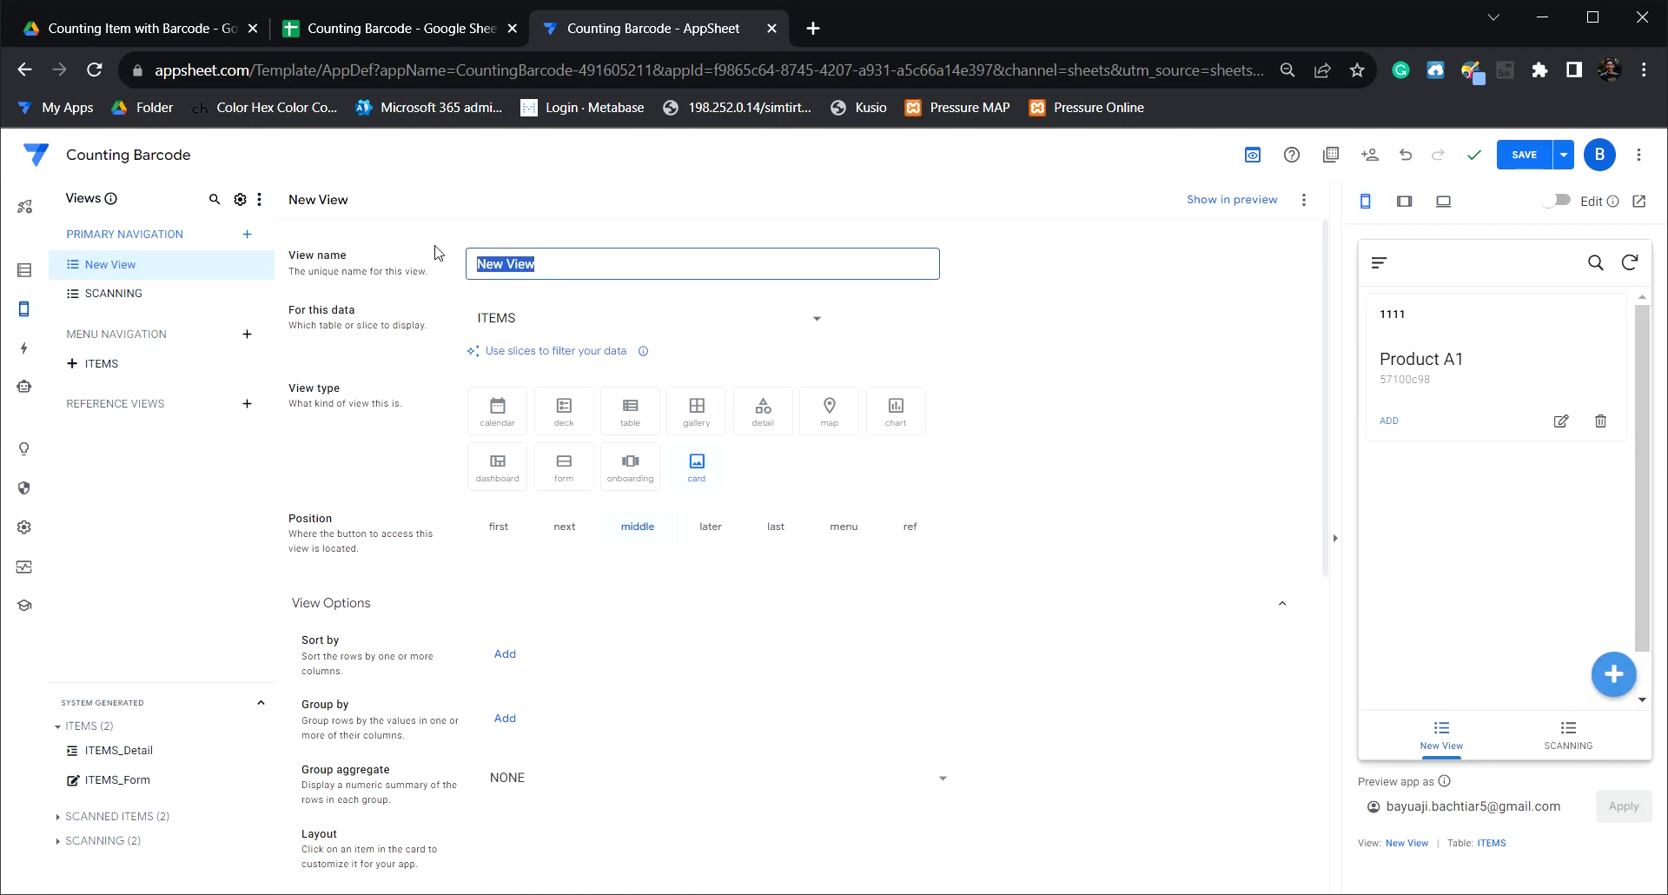
{"action": "type", "text": "SN"}
{"action": "left_click", "coordinate": [632, 415]}
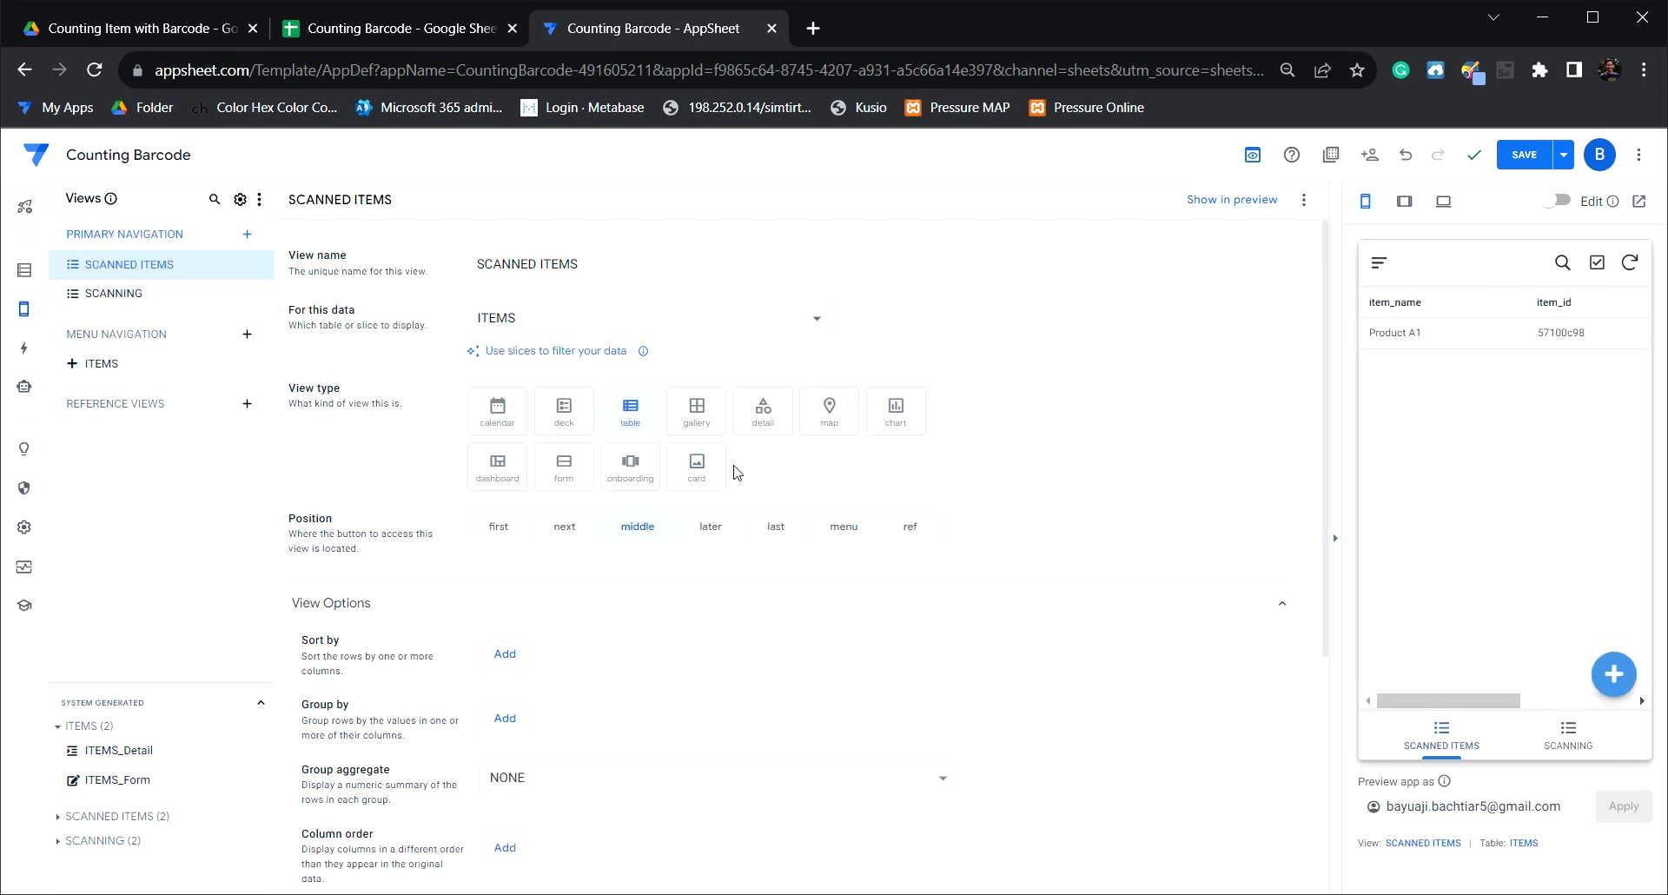
{"action": "left_click", "coordinate": [702, 314]}
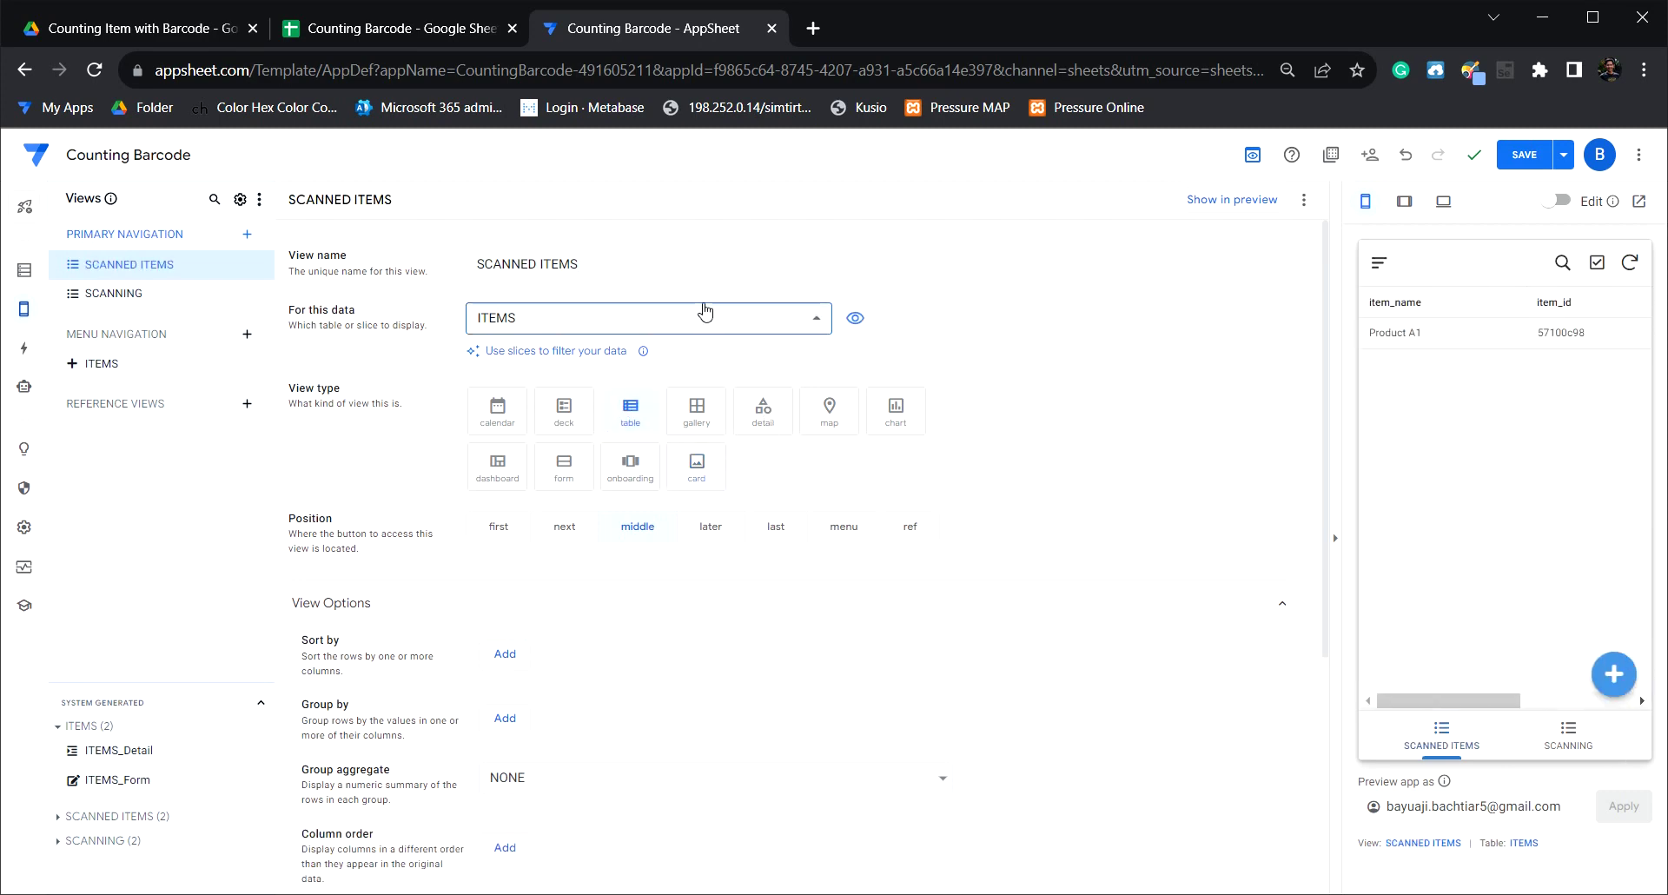
{"action": "left_click", "coordinate": [612, 421]}
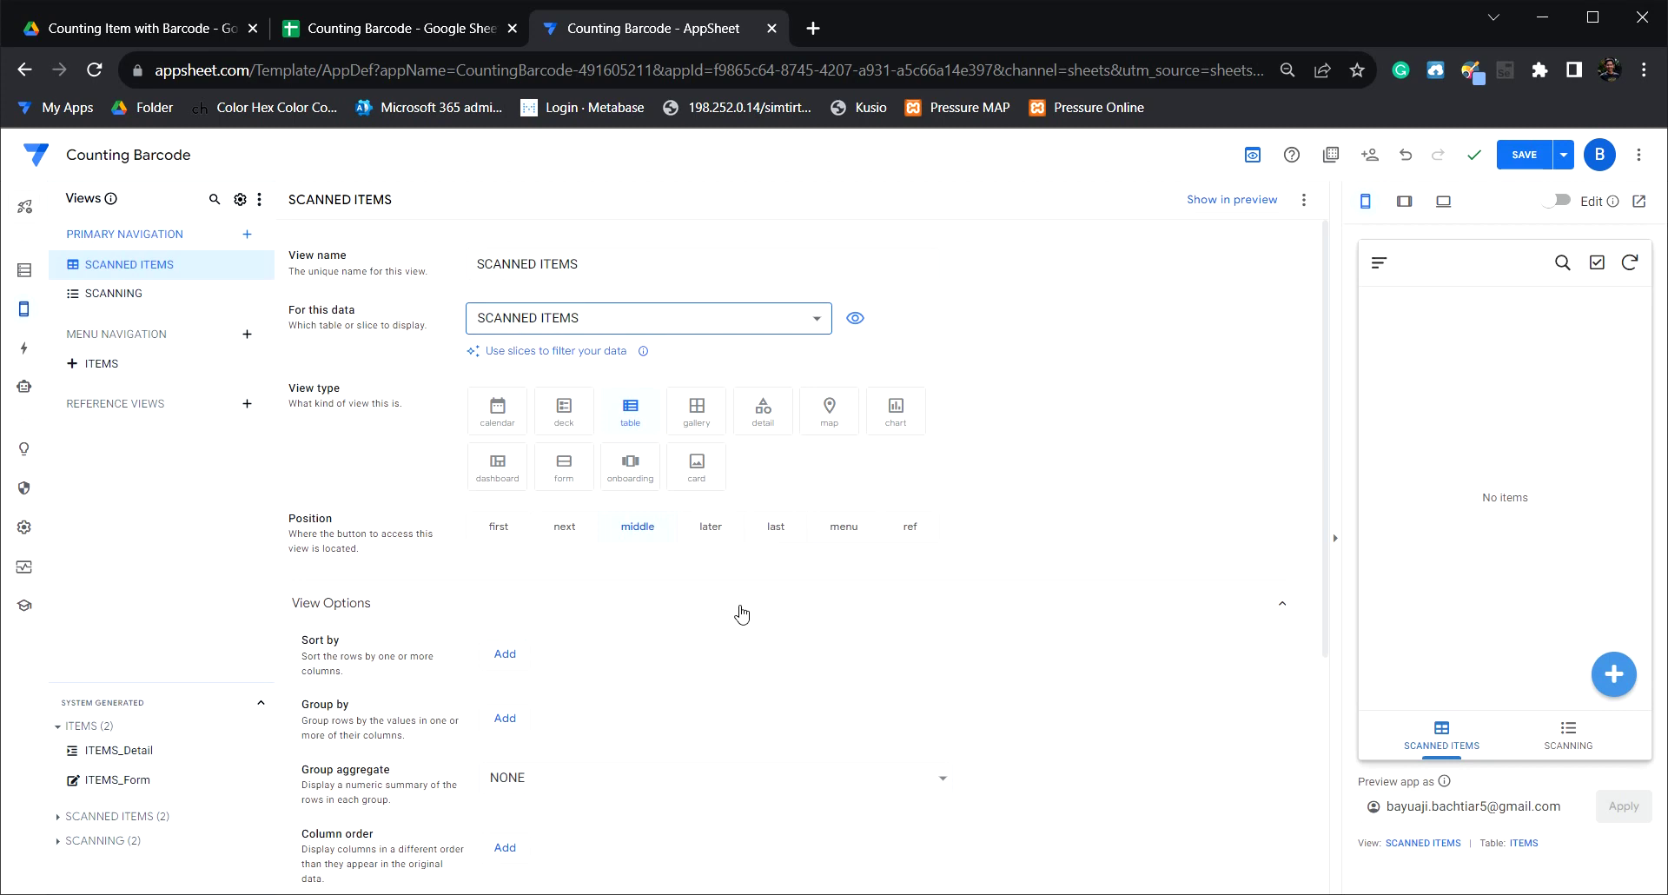
{"action": "scroll", "coordinate": [741, 614], "scroll_direction": "down", "scroll_amount": 1}
{"action": "scroll", "coordinate": [741, 614], "scroll_direction": "down", "scroll_amount": 2}
{"action": "scroll", "coordinate": [741, 614], "scroll_direction": "up", "scroll_amount": 3}
{"action": "left_click", "coordinate": [1524, 154]}
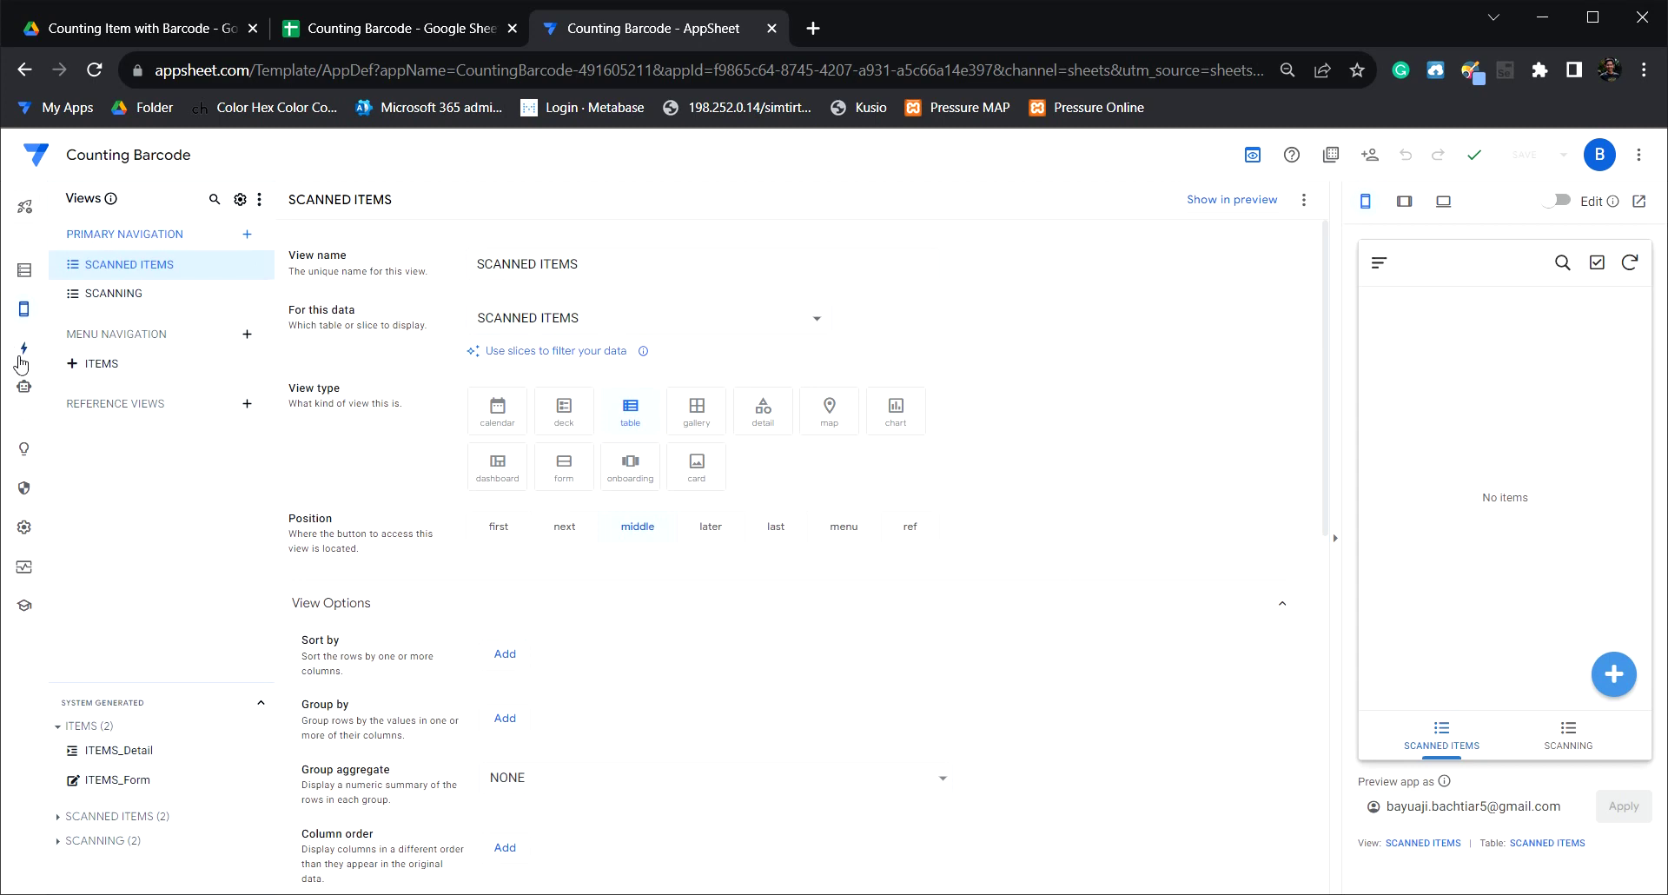
{"action": "left_click", "coordinate": [391, 30]}
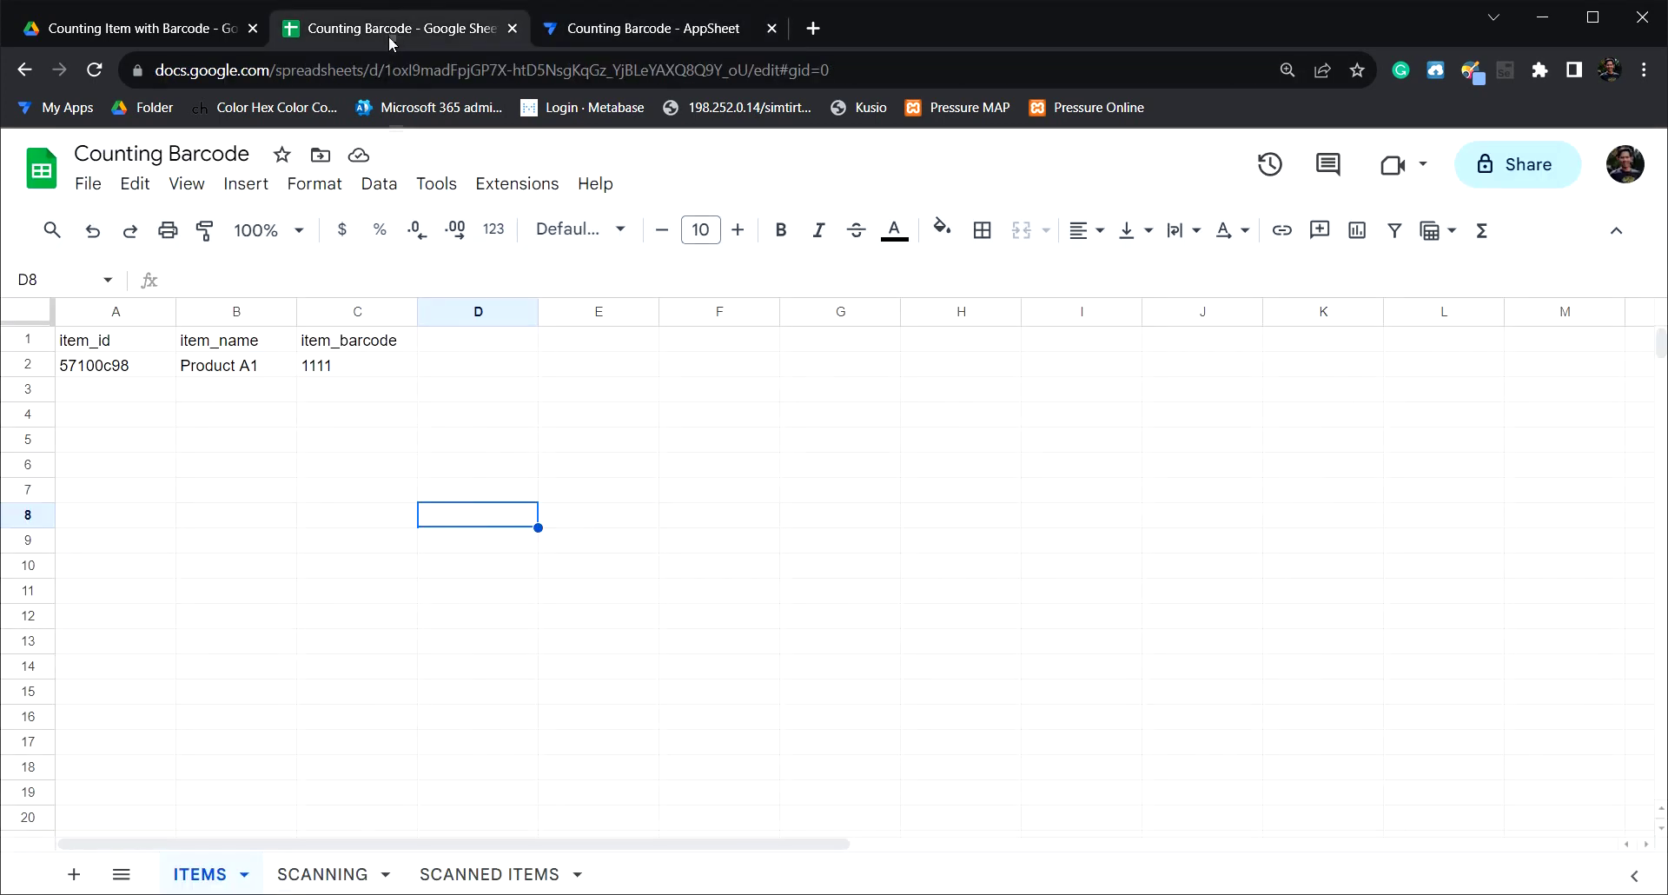
{"action": "left_click", "coordinate": [492, 873]}
{"action": "left_click_drag", "start_coordinate": [123, 372], "coordinate": [487, 621]}
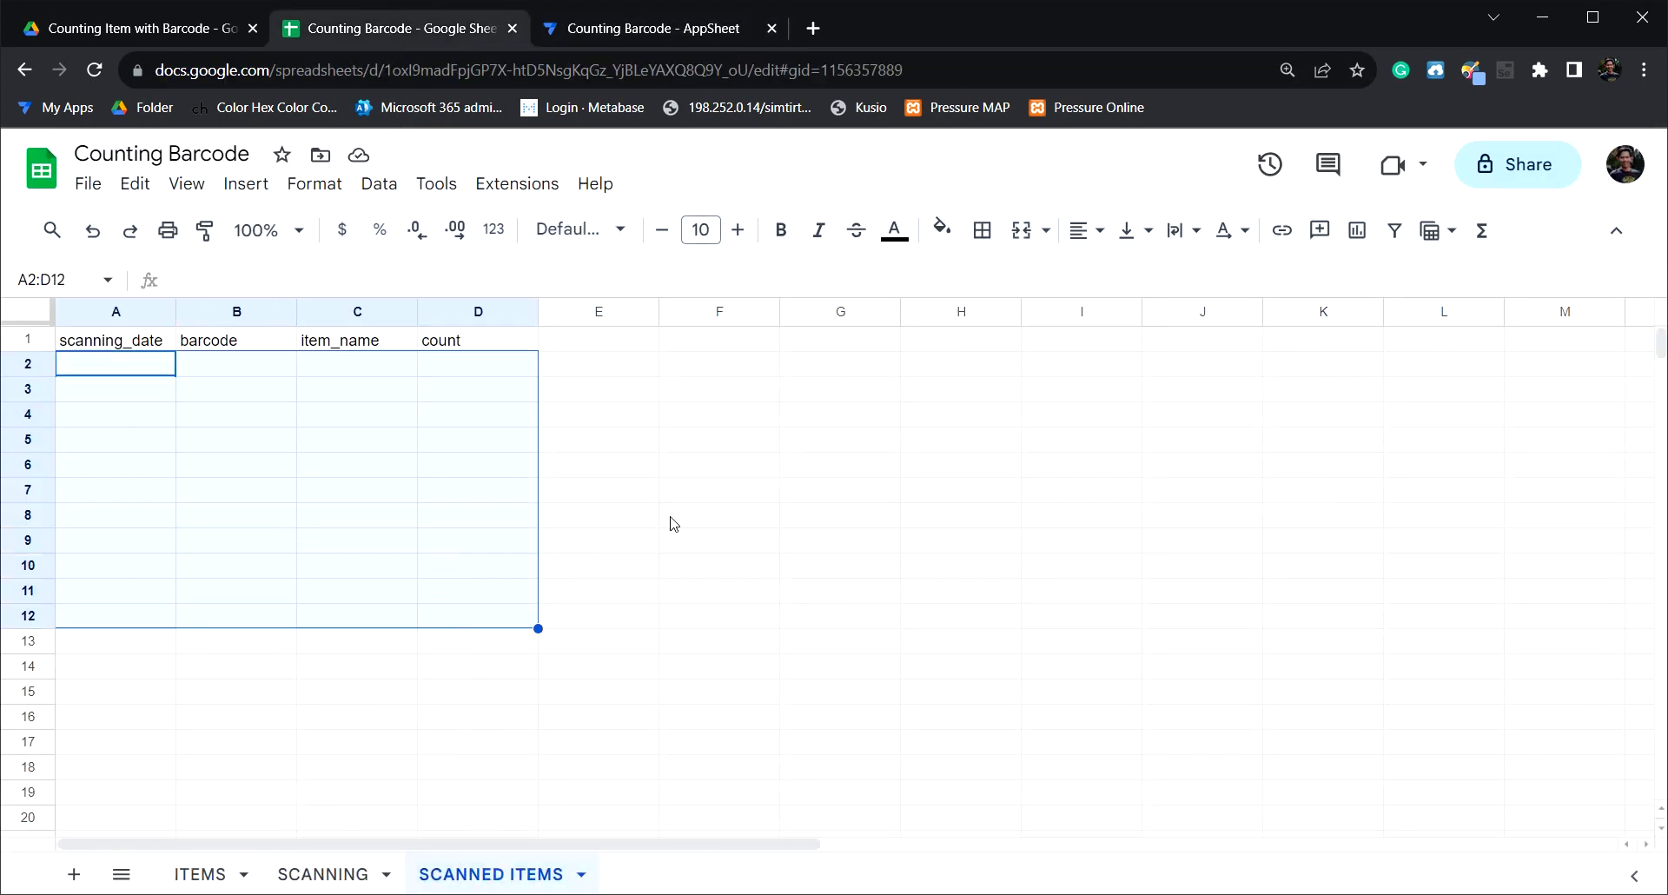
{"action": "left_click", "coordinate": [673, 521]}
{"action": "left_click_drag", "start_coordinate": [152, 370], "coordinate": [822, 640]}
{"action": "left_click", "coordinate": [822, 640]}
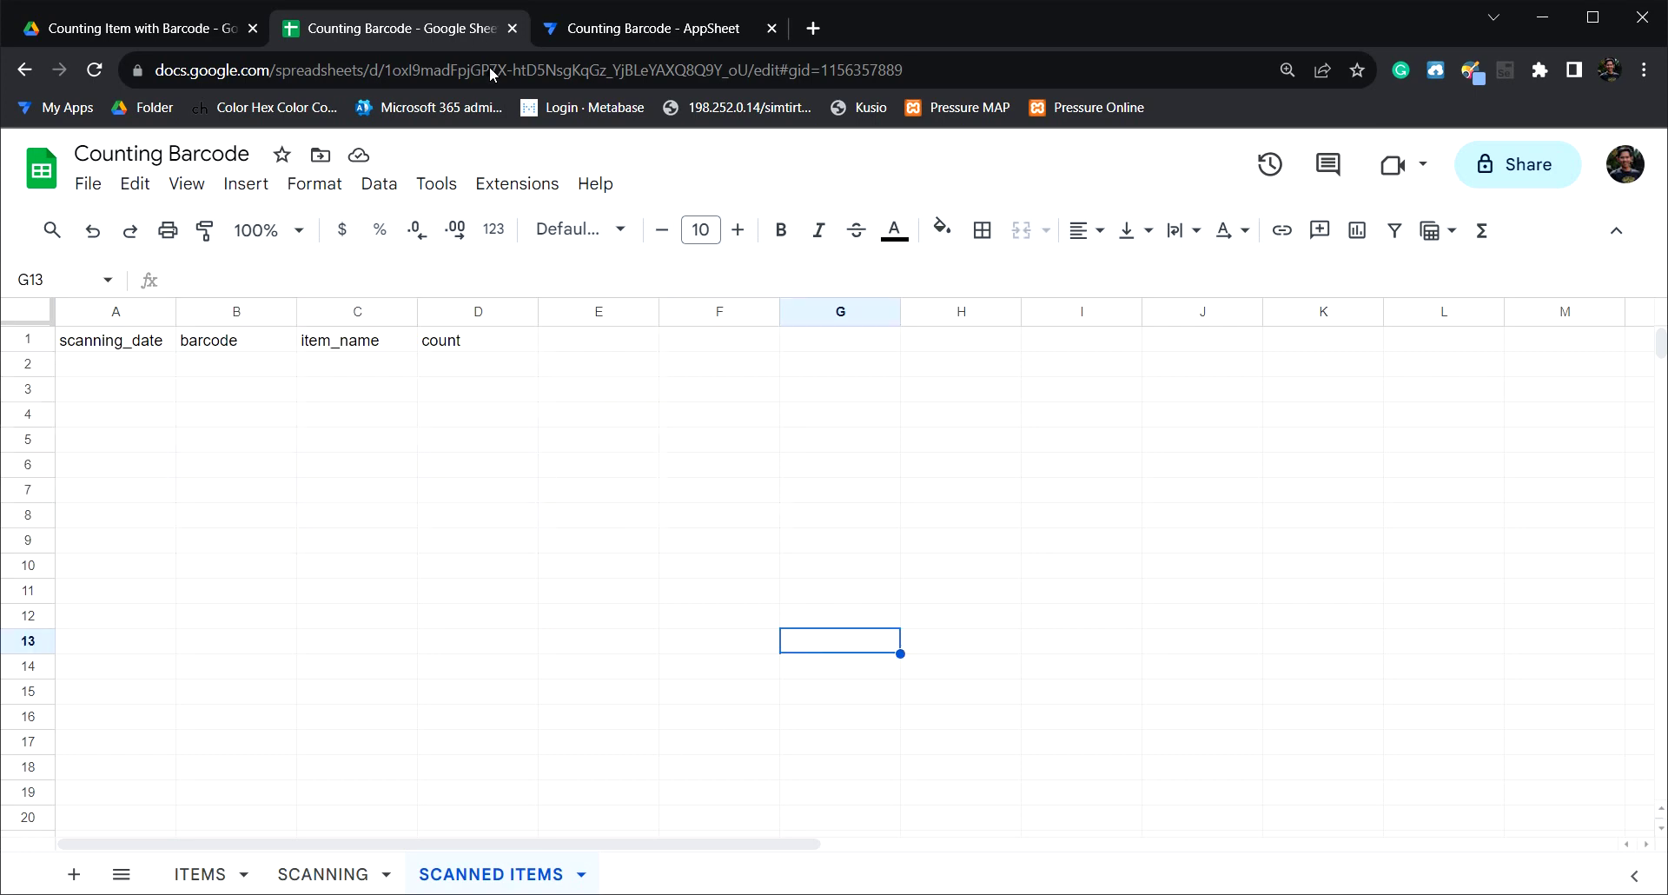
{"action": "left_click", "coordinate": [591, 29]}
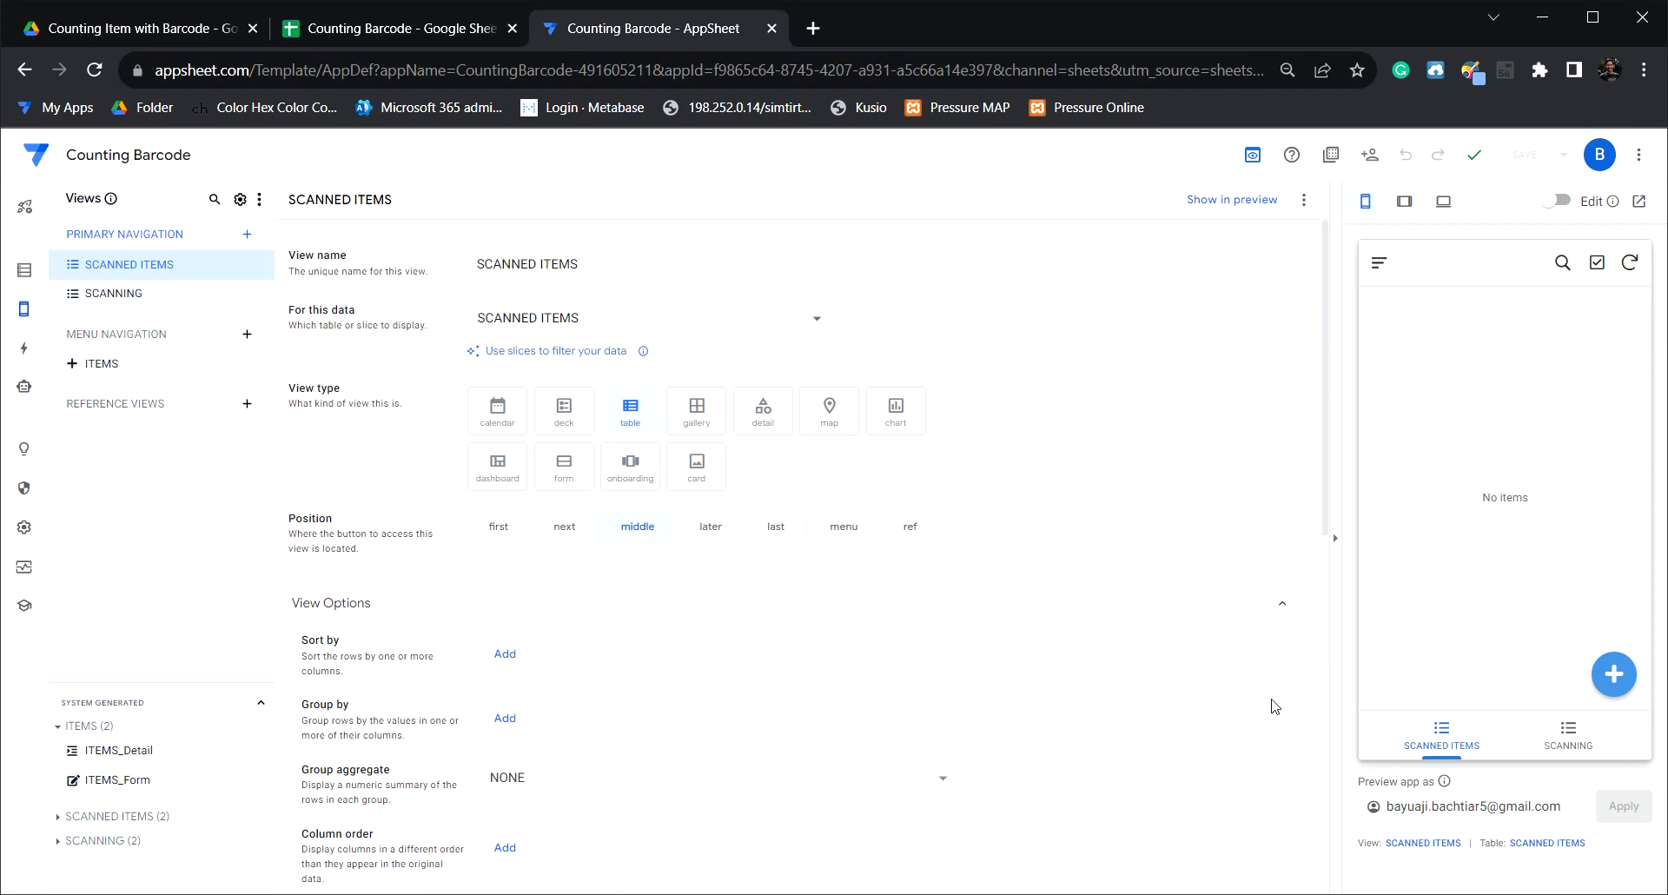
Search the SCANNING view's icons for 'barc' and set its icon to the barcode.
{"action": "left_click", "coordinate": [1566, 729]}
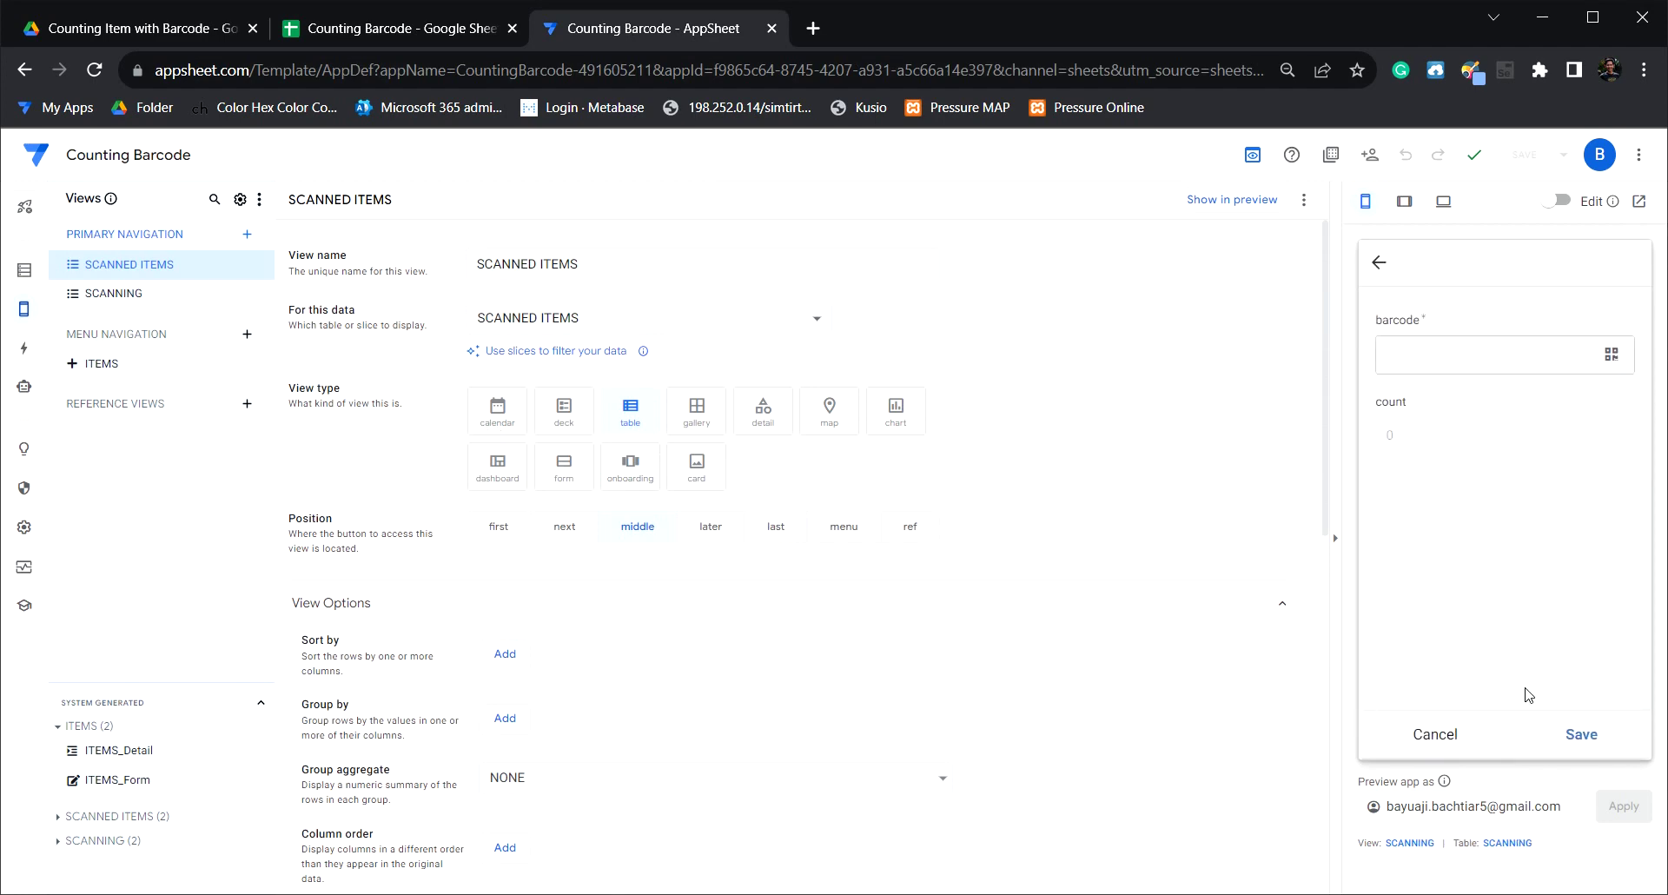
{"action": "left_click", "coordinate": [101, 294]}
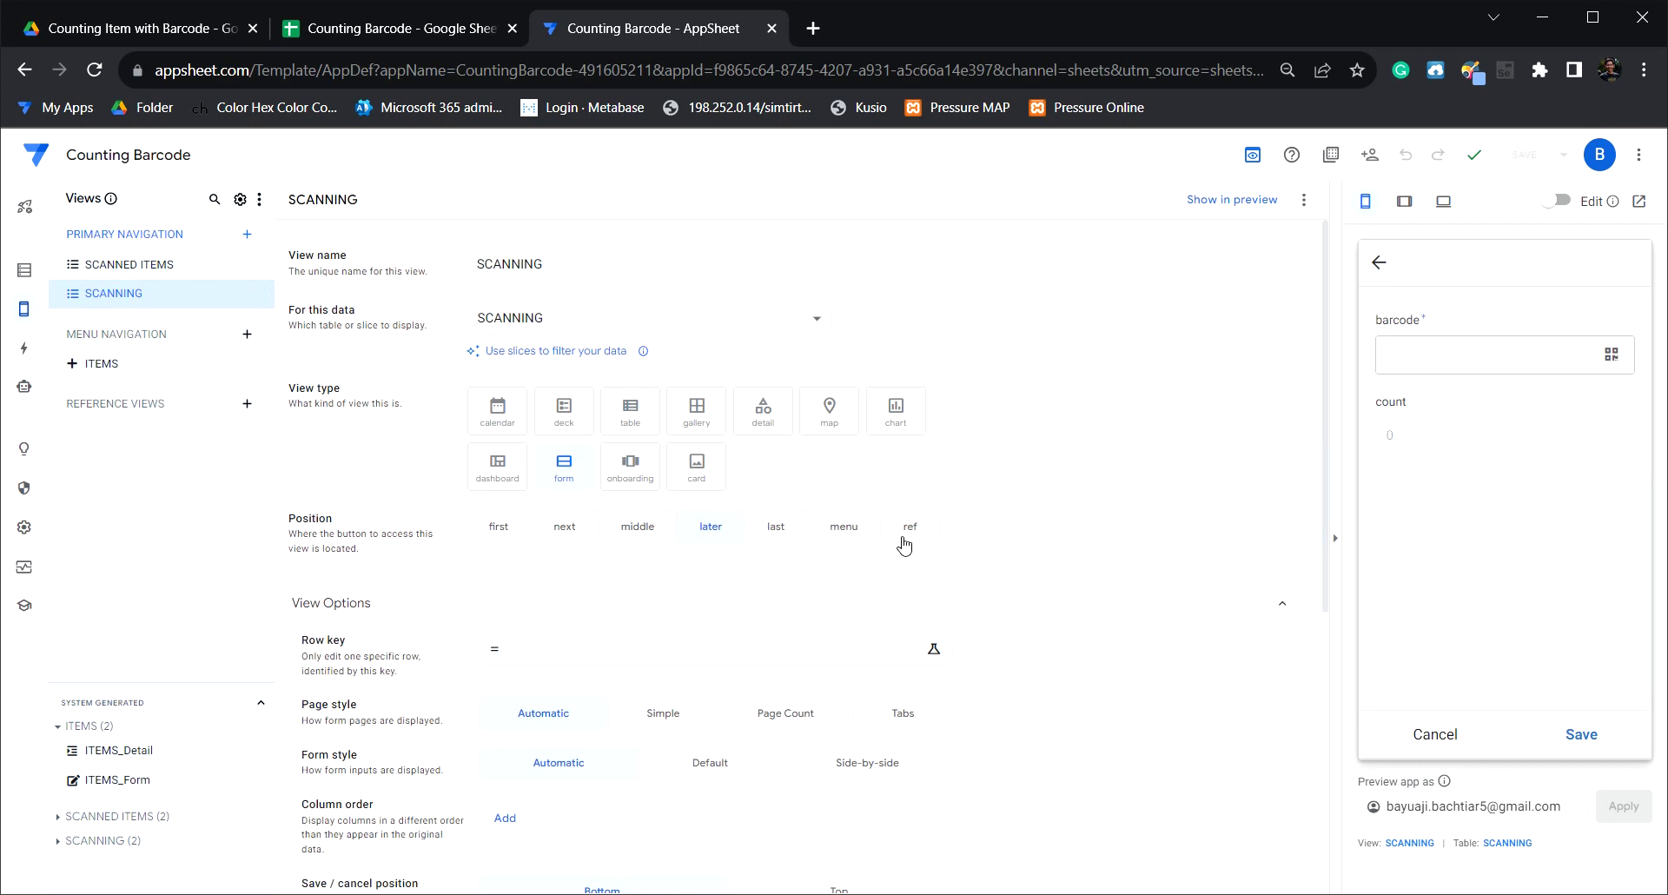
{"action": "scroll", "coordinate": [904, 544], "scroll_direction": "down", "scroll_amount": 5}
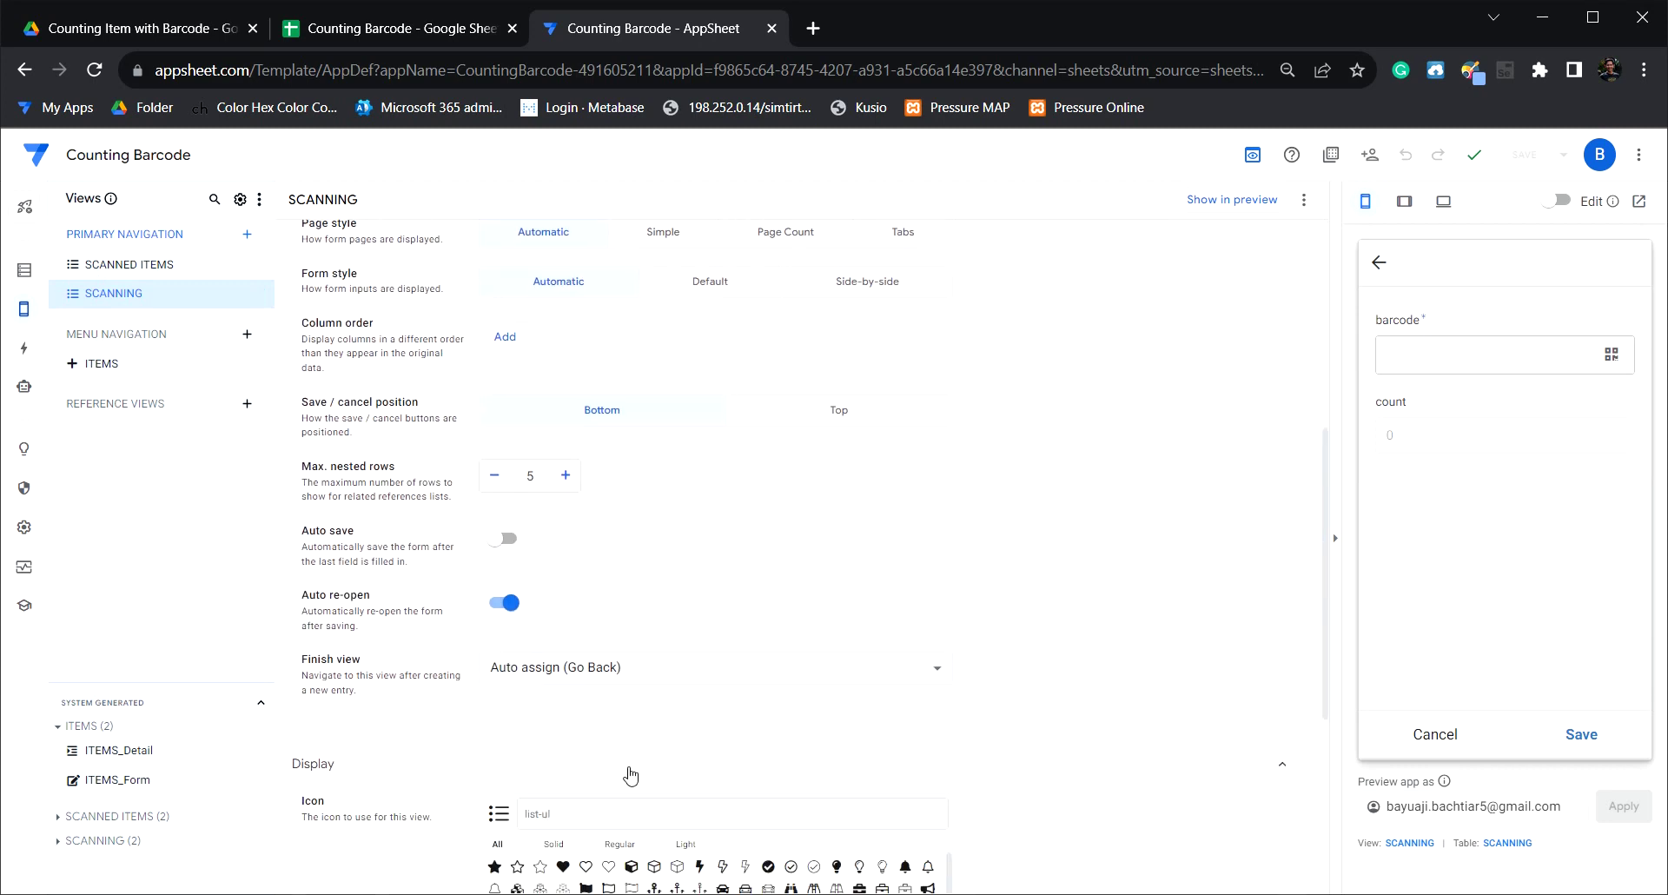
{"action": "scroll", "coordinate": [674, 698], "scroll_direction": "down", "scroll_amount": 3}
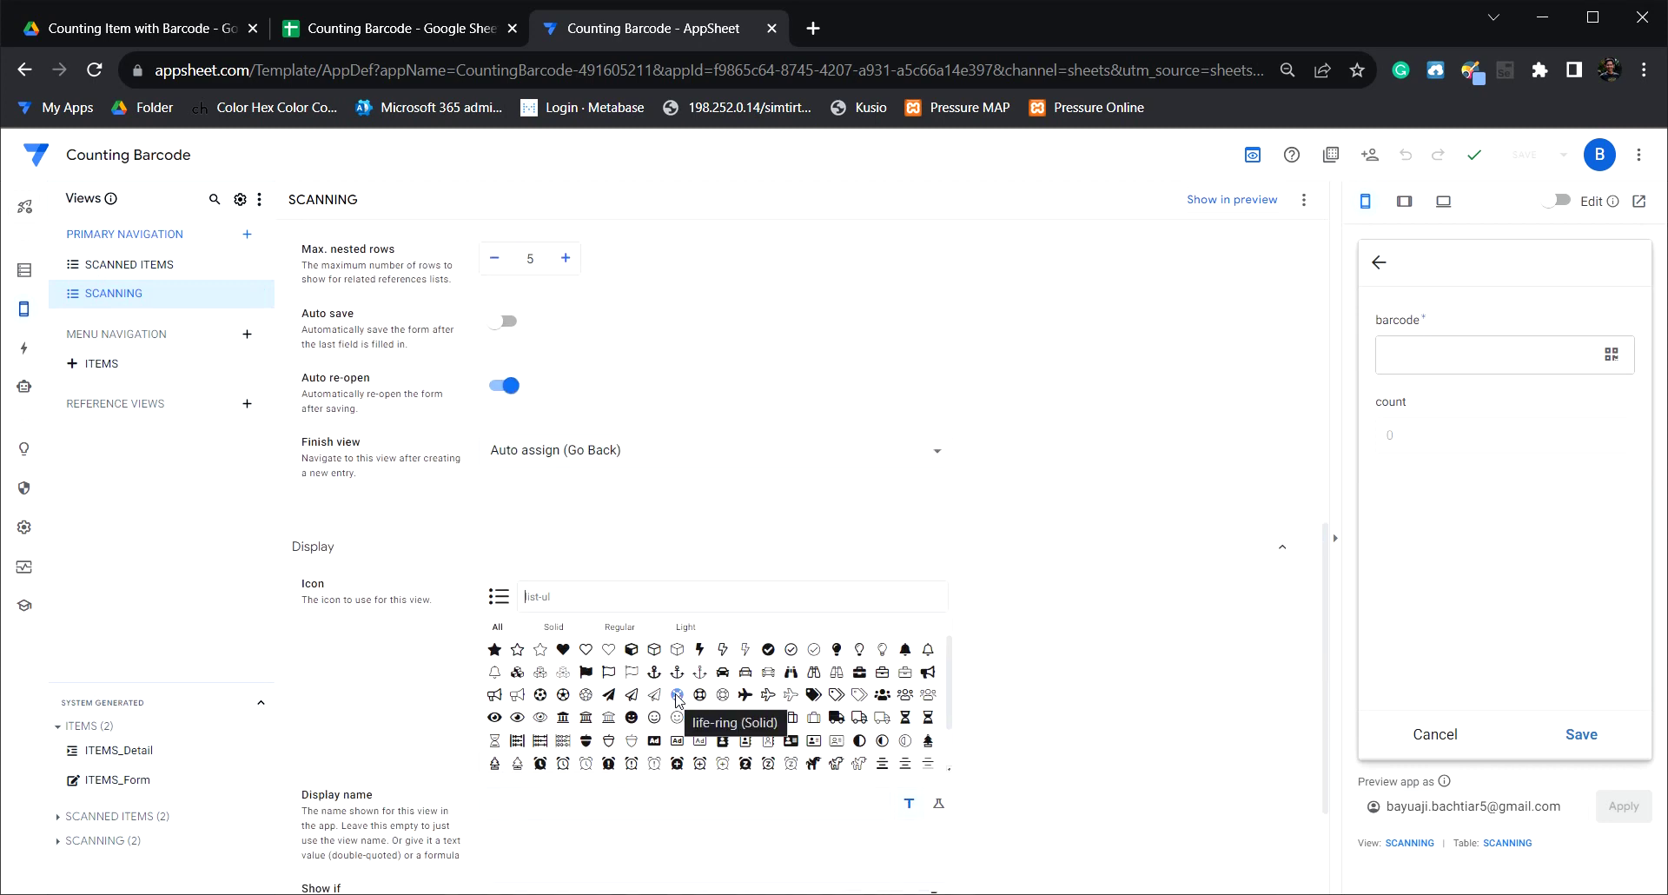
{"action": "type", "text": "barc"}
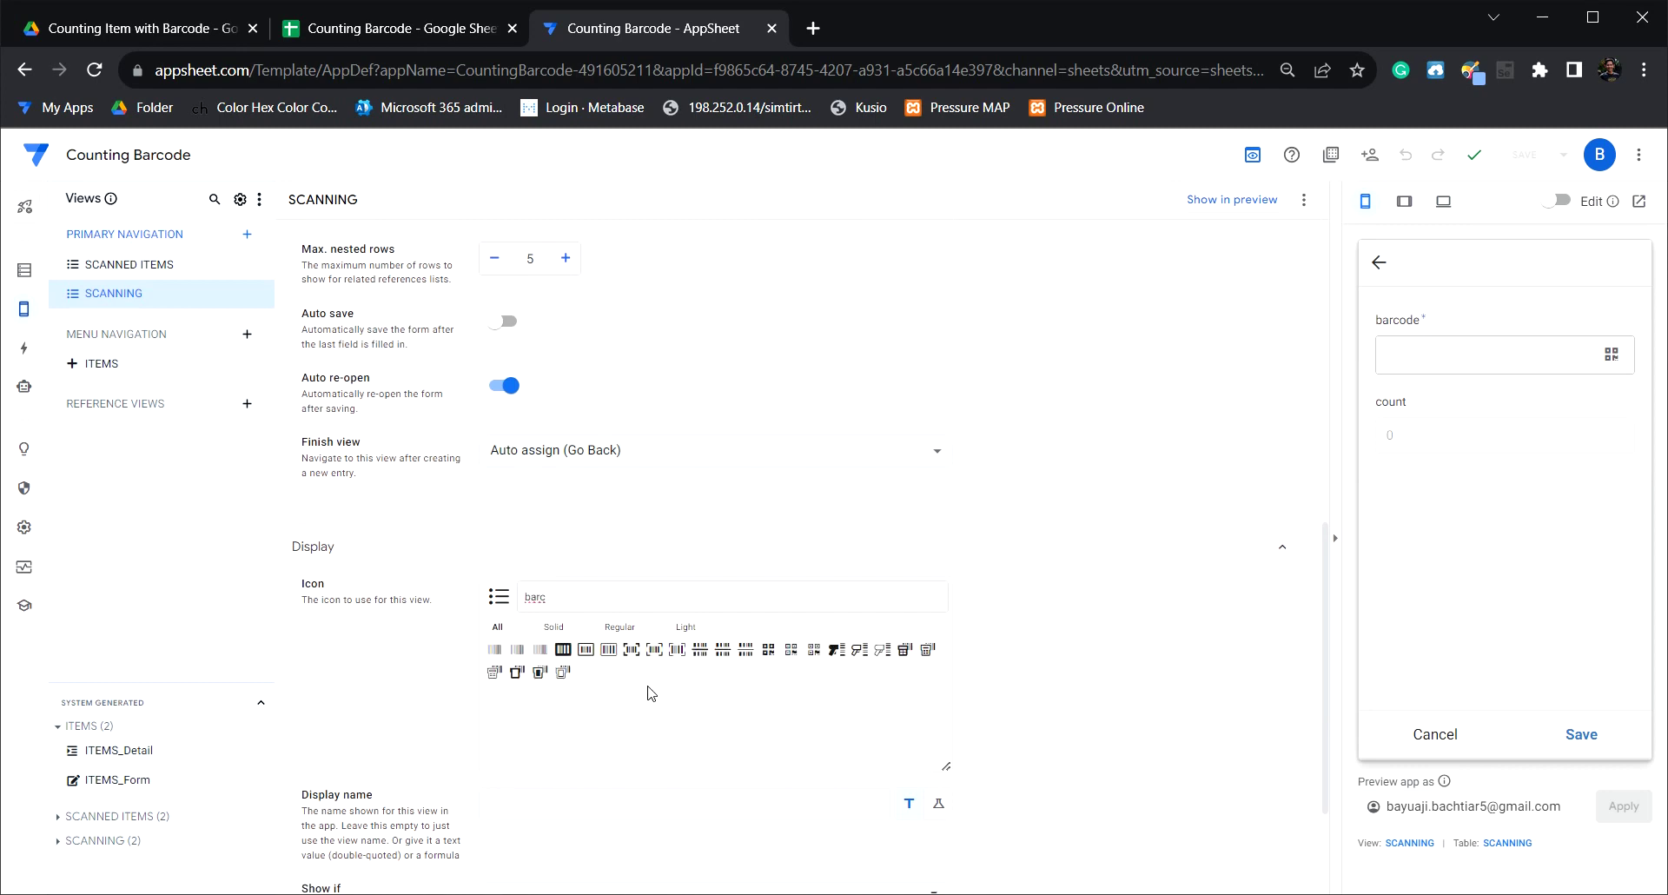
{"action": "left_click", "coordinate": [631, 649]}
{"action": "scroll", "coordinate": [968, 558], "scroll_direction": "up", "scroll_amount": 5}
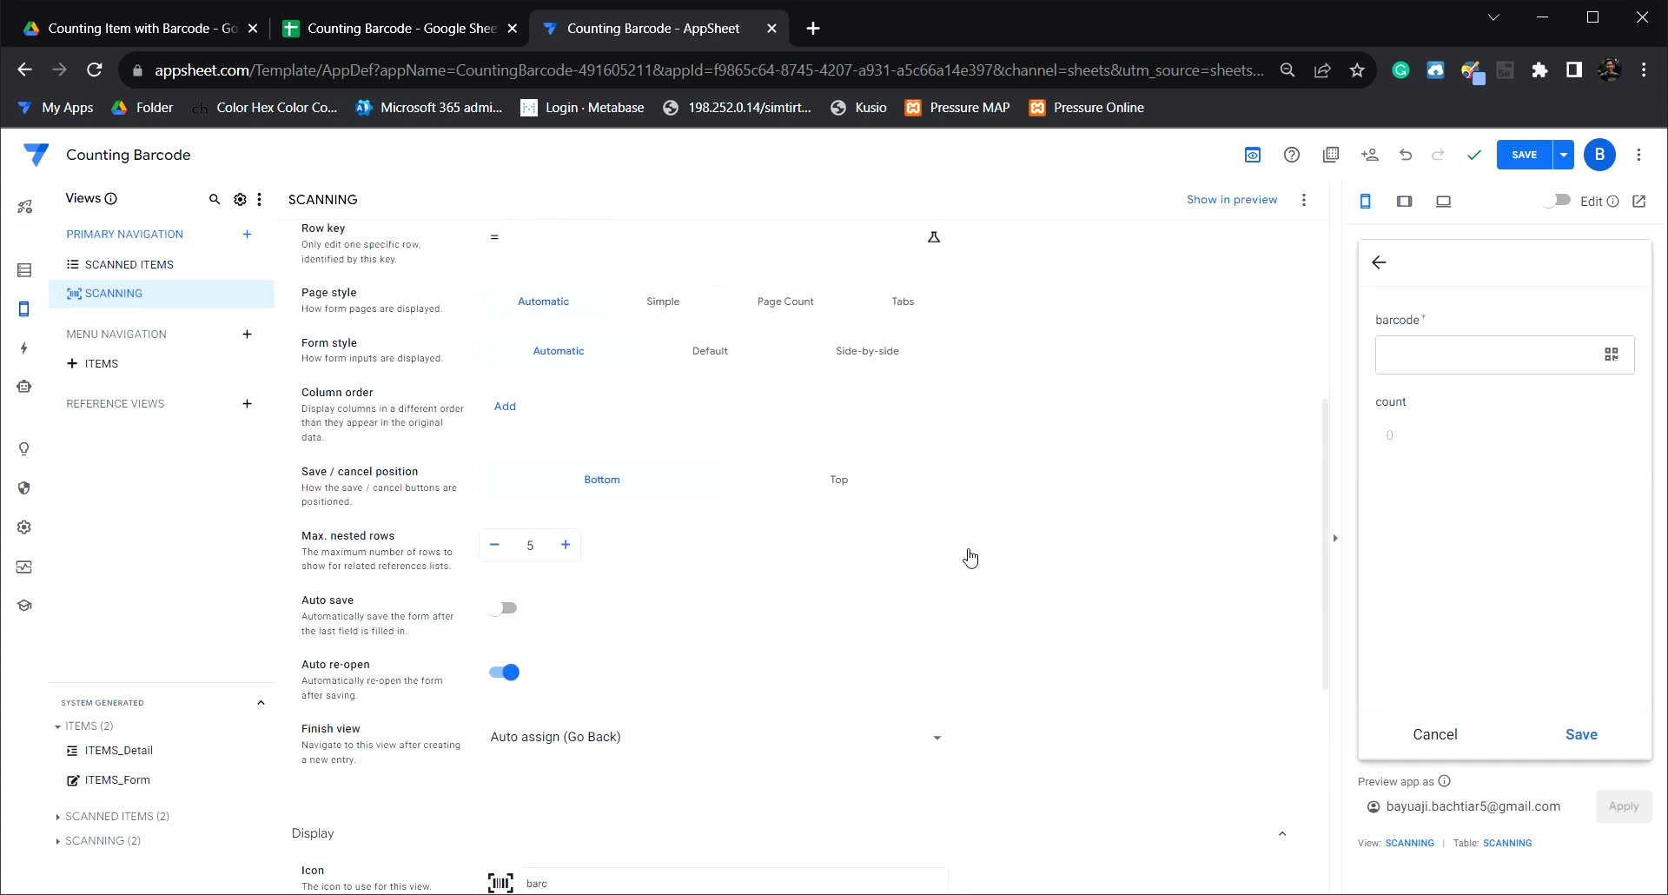
{"action": "scroll", "coordinate": [970, 558], "scroll_direction": "up", "scroll_amount": 5}
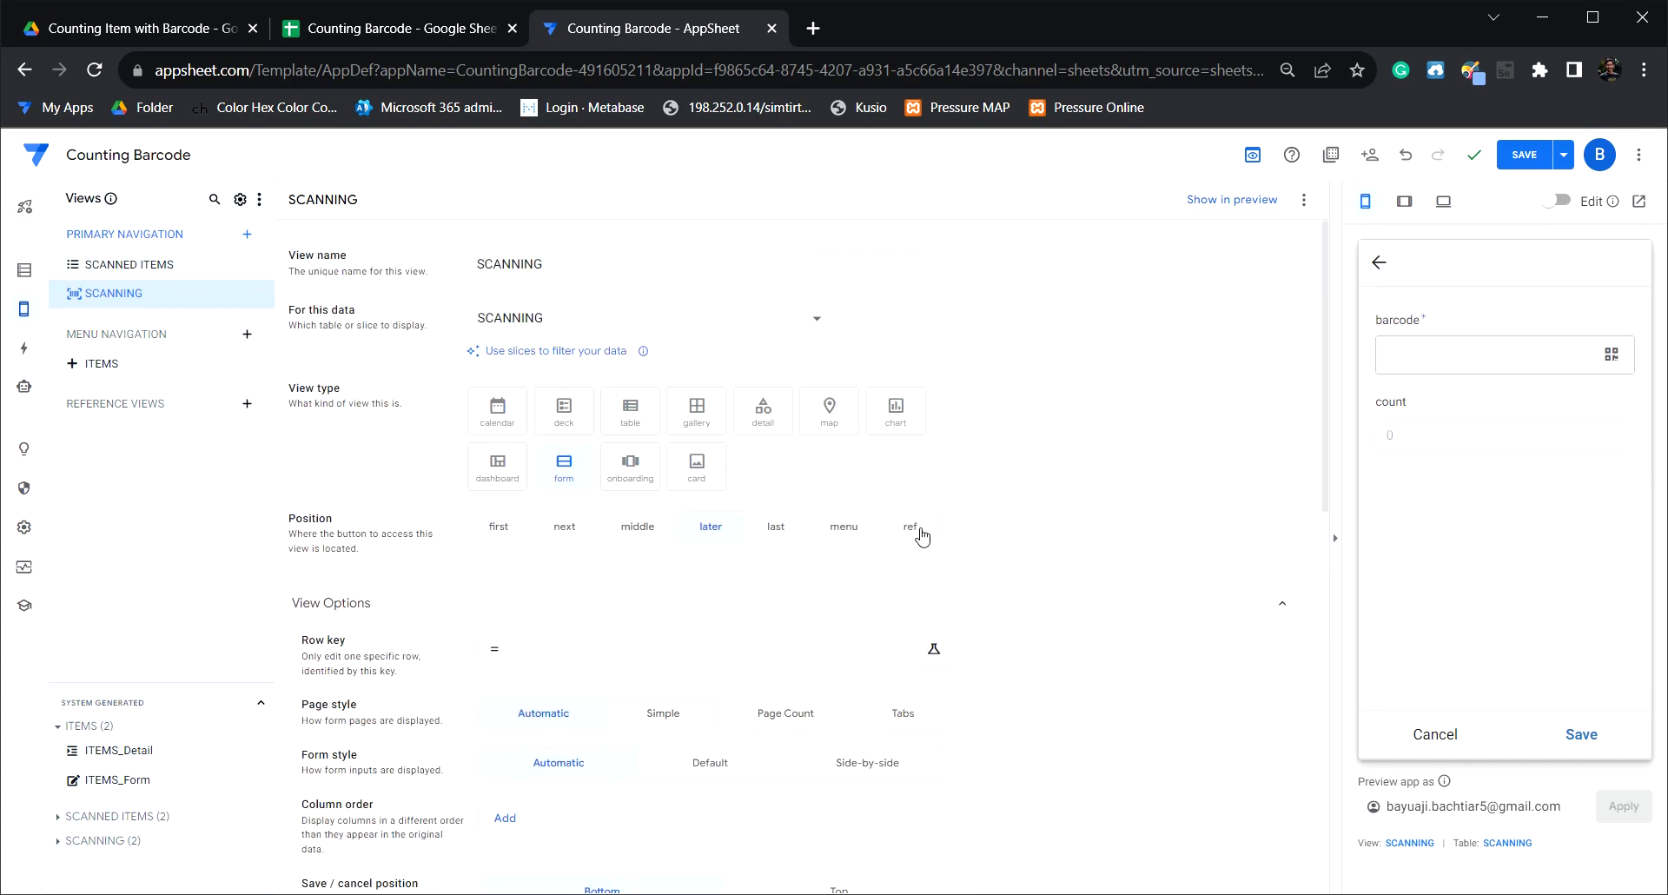
Set the SCANNING view's position to ref, save, and show SCANNED ITEMS in the preview.
{"action": "left_click", "coordinate": [910, 527]}
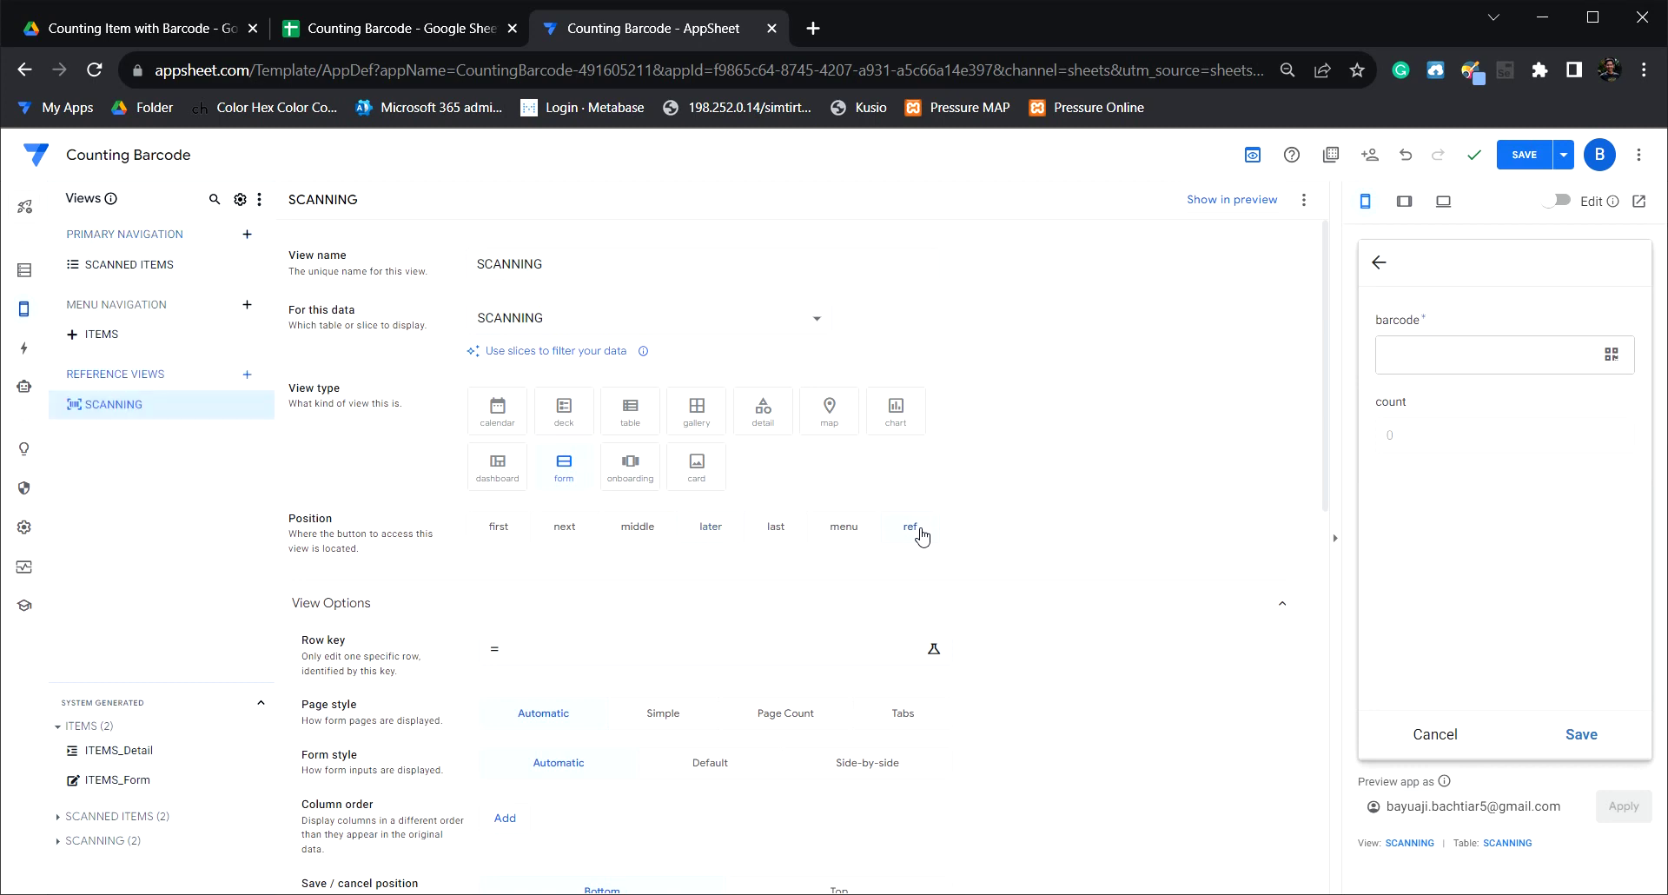
{"action": "left_click", "coordinate": [1522, 157]}
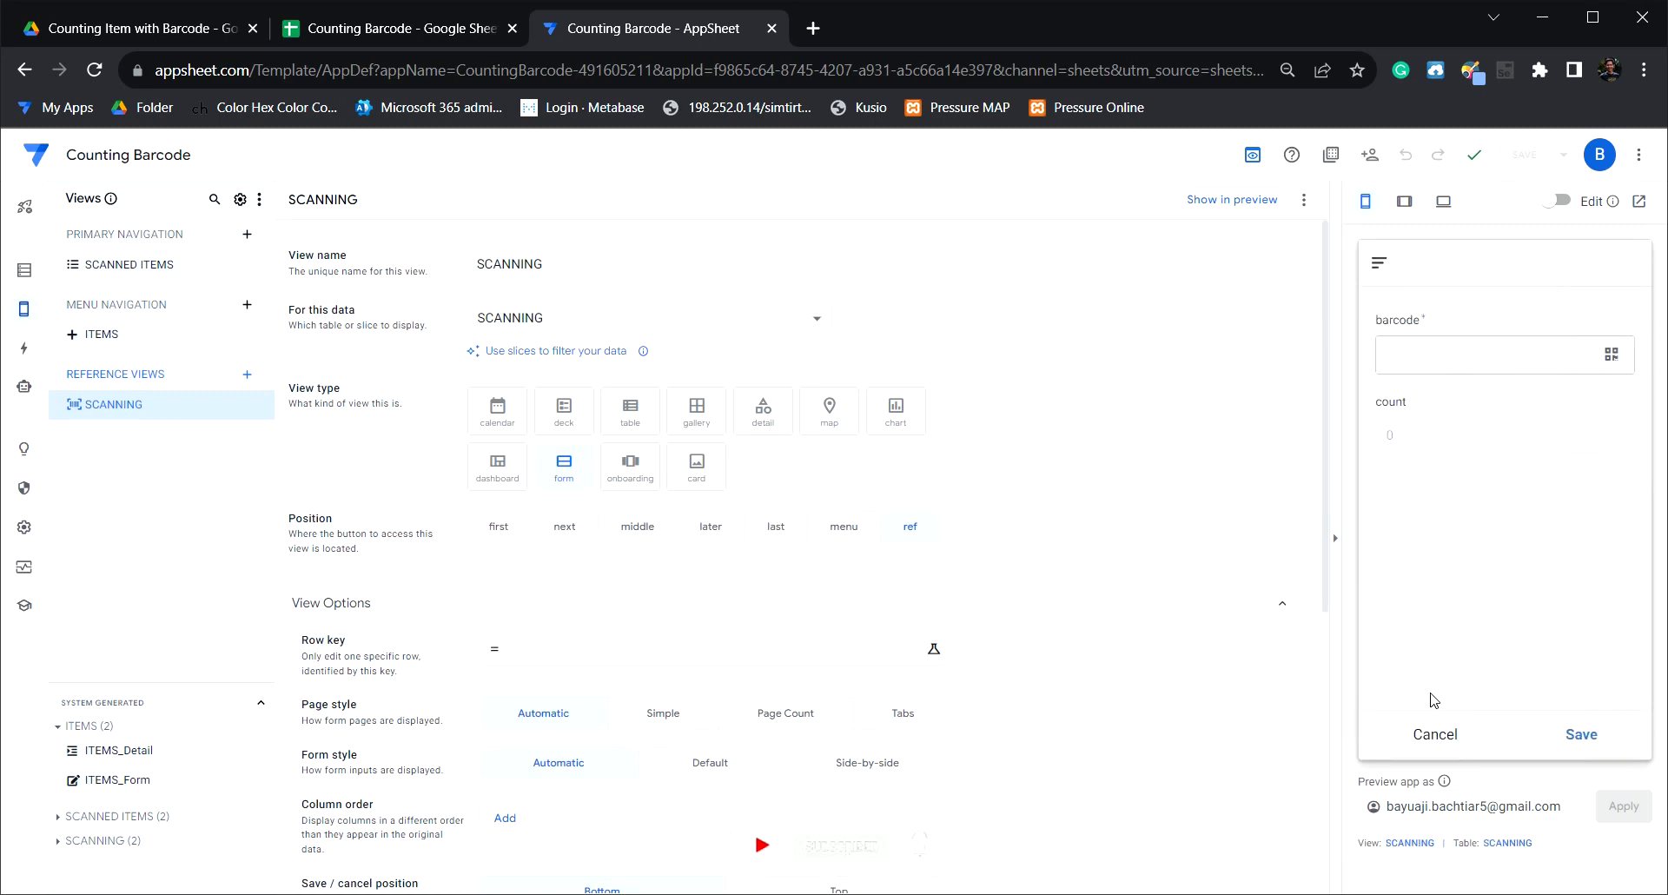
{"action": "left_click", "coordinate": [1444, 738]}
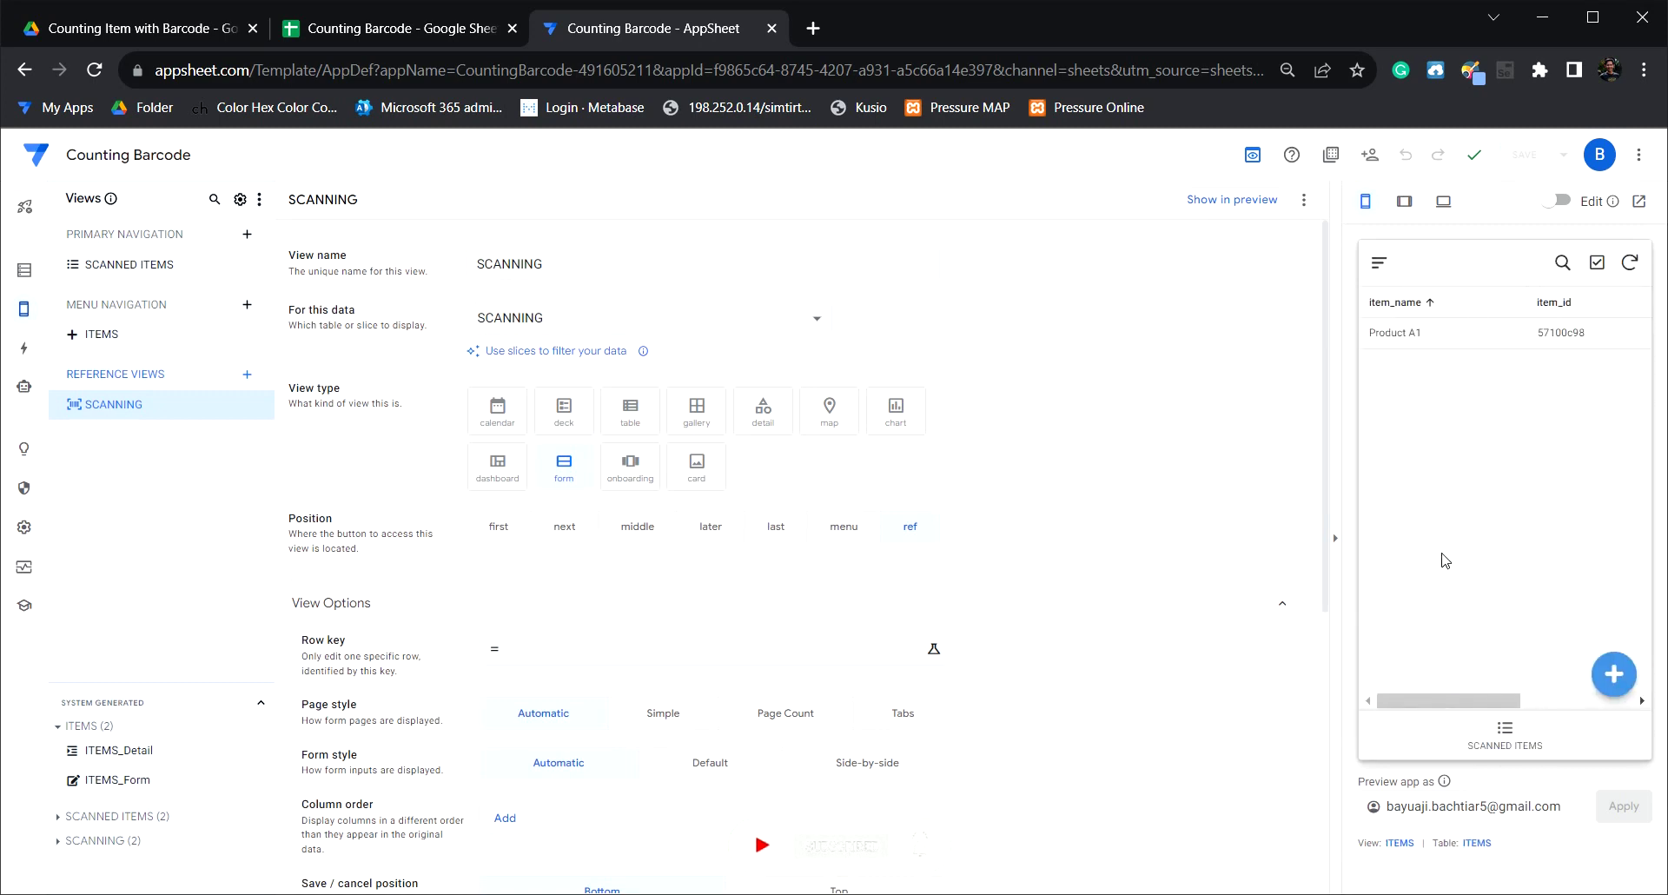
{"action": "left_click", "coordinate": [1507, 734]}
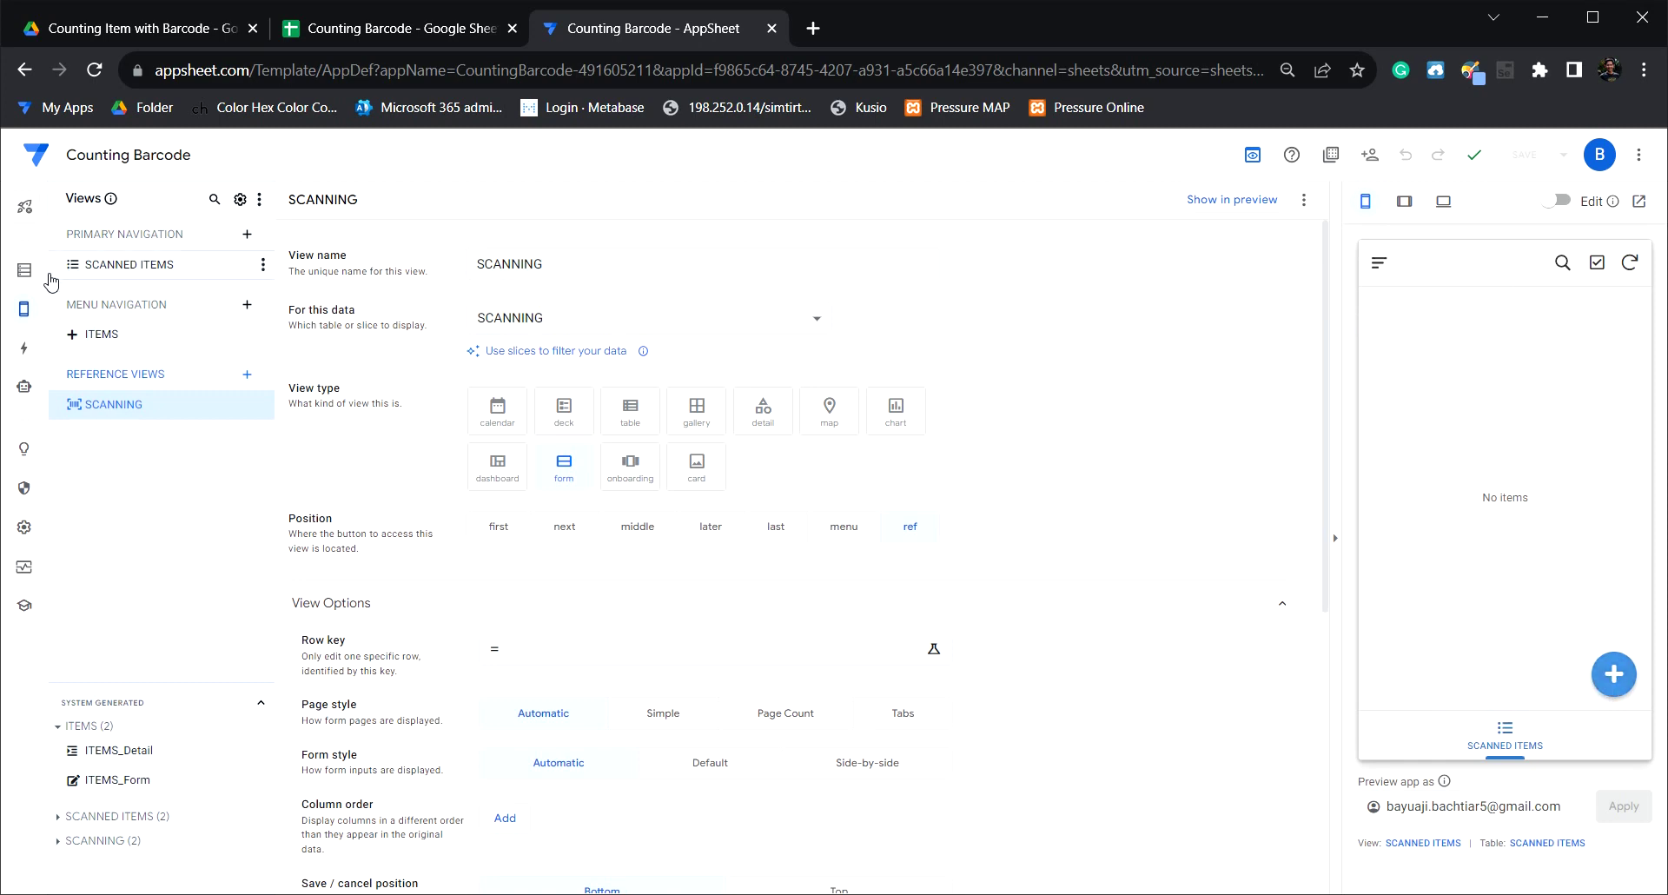
Set the SCANNED ITEMS Add action to 'Do not display'.
{"action": "left_click", "coordinate": [24, 359]}
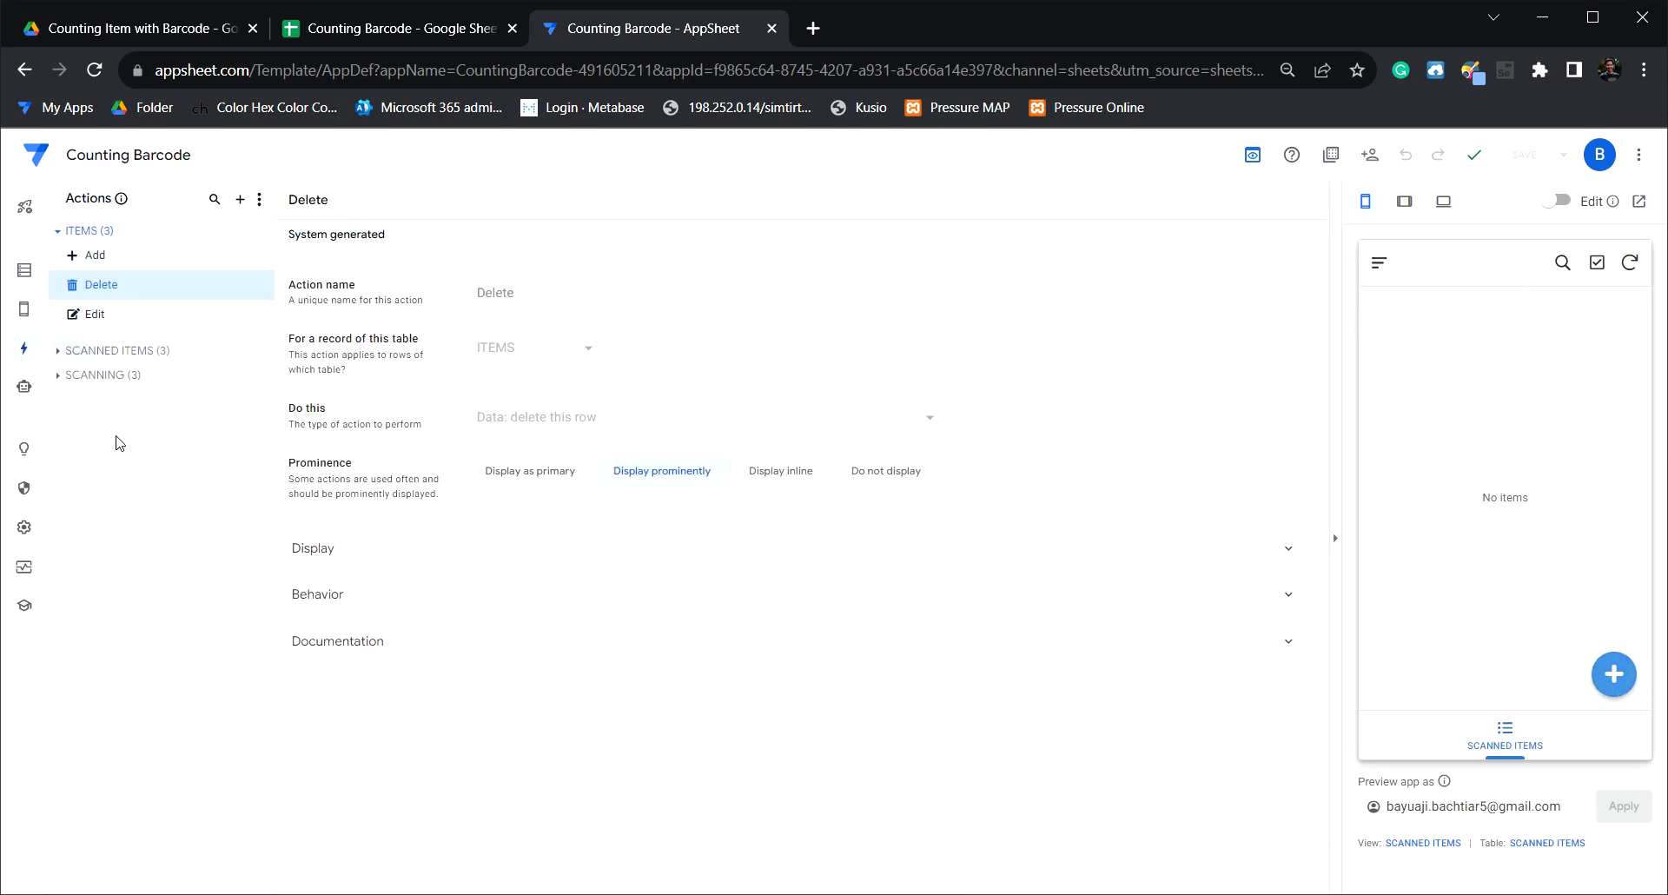
{"action": "left_click", "coordinate": [59, 357]}
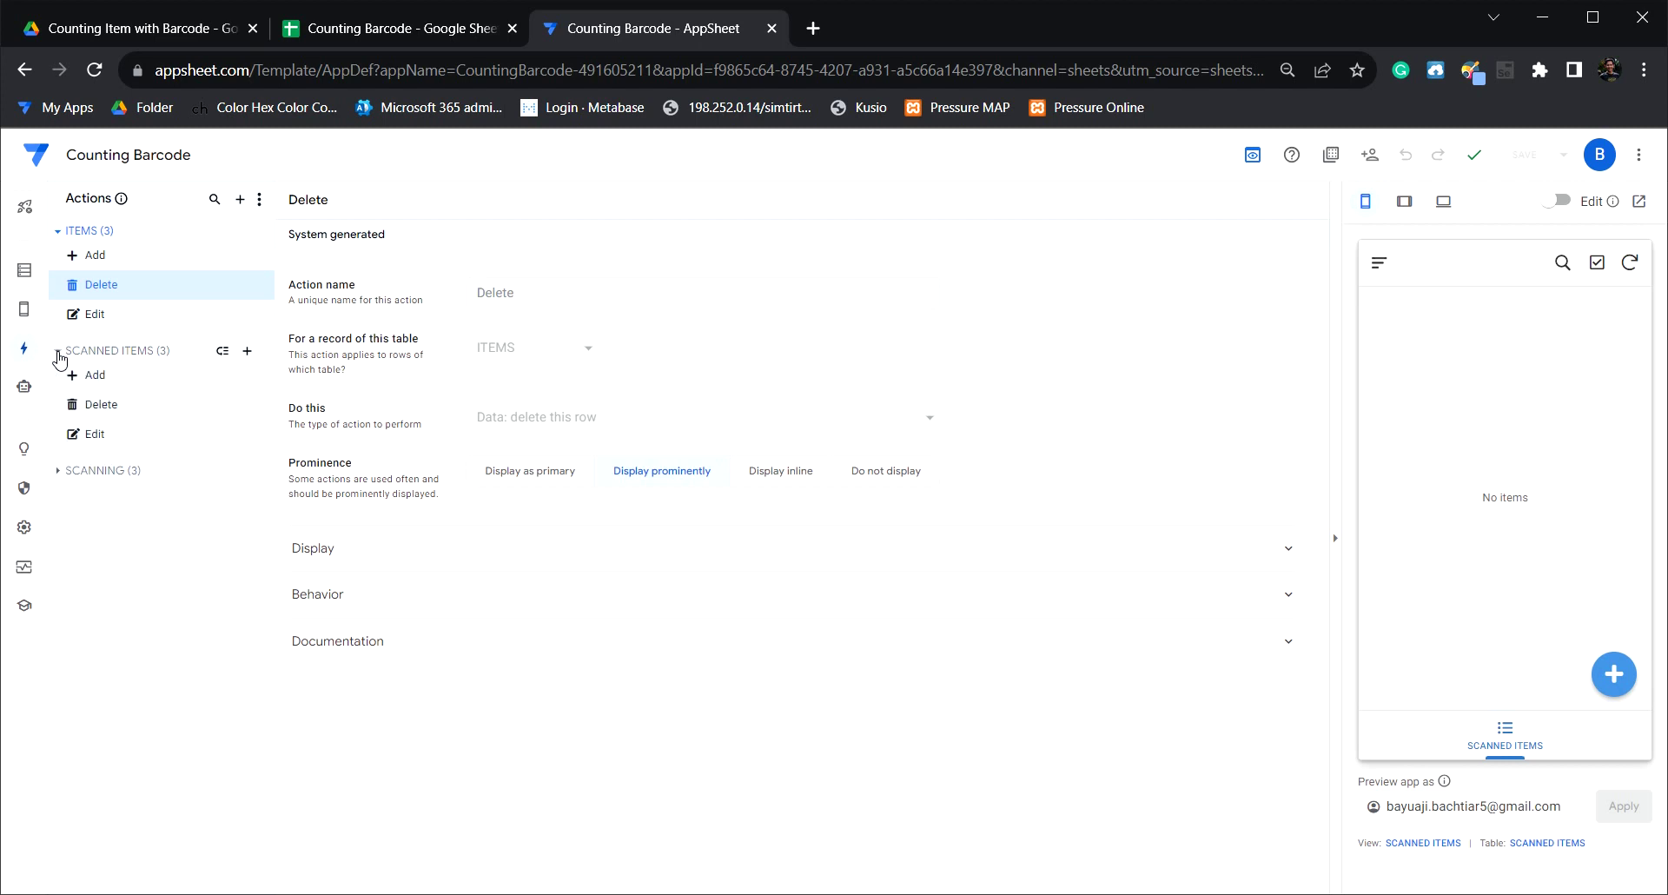
{"action": "left_click", "coordinate": [108, 380]}
{"action": "left_click", "coordinate": [860, 486]}
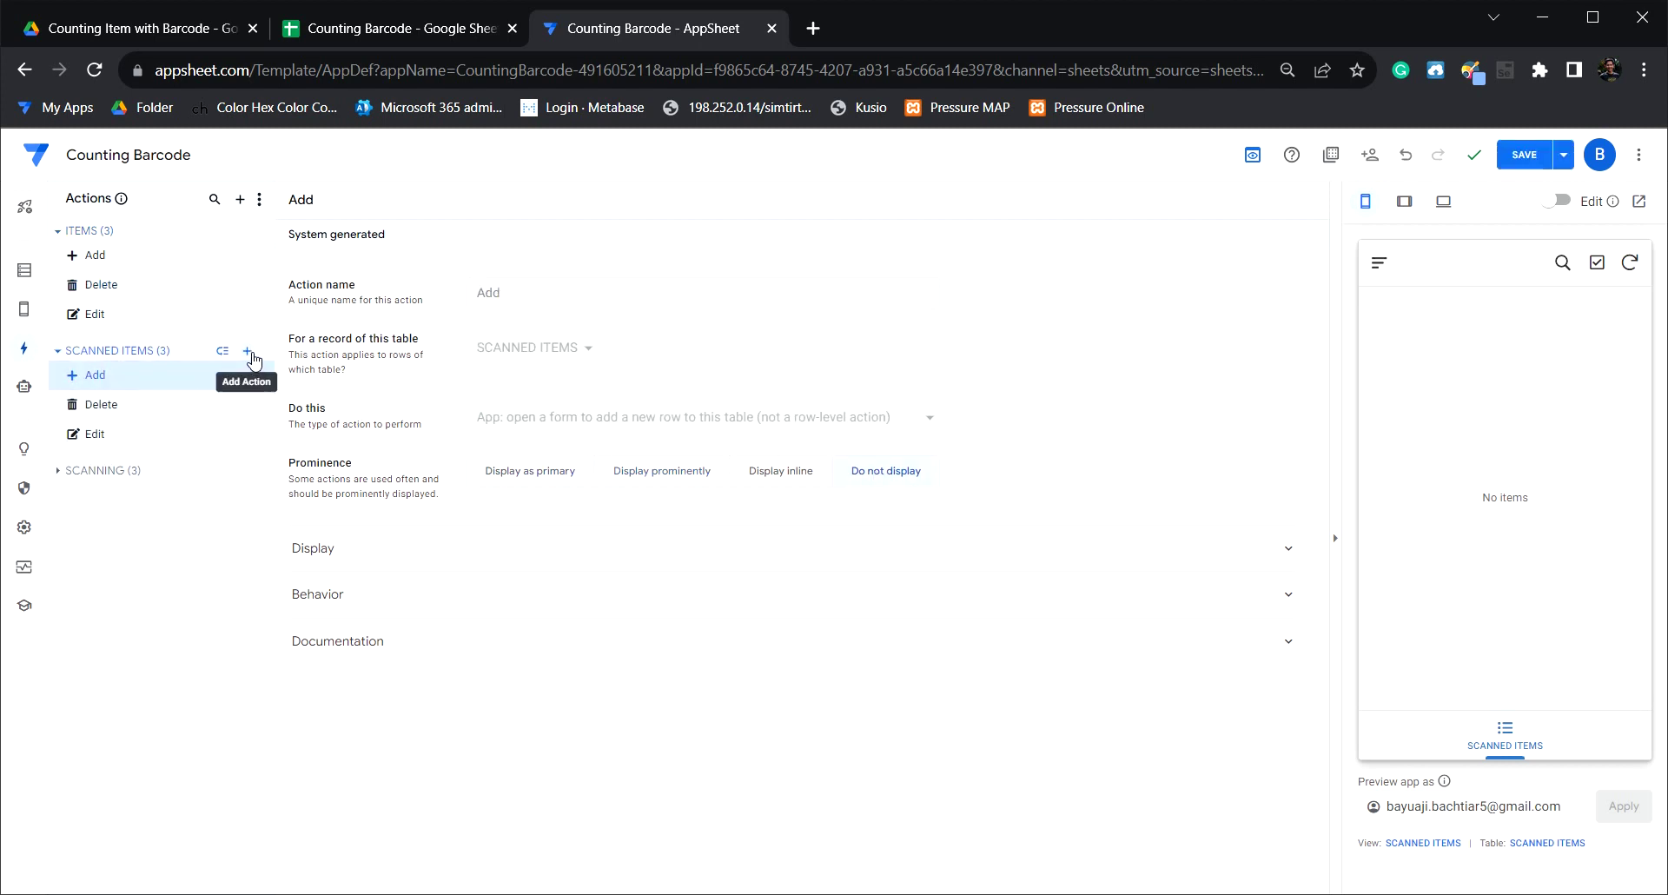
Create a SCANNED ITEMS action named SCANNING of type 'App: go to another view within this app'.
{"action": "left_click", "coordinate": [249, 353]}
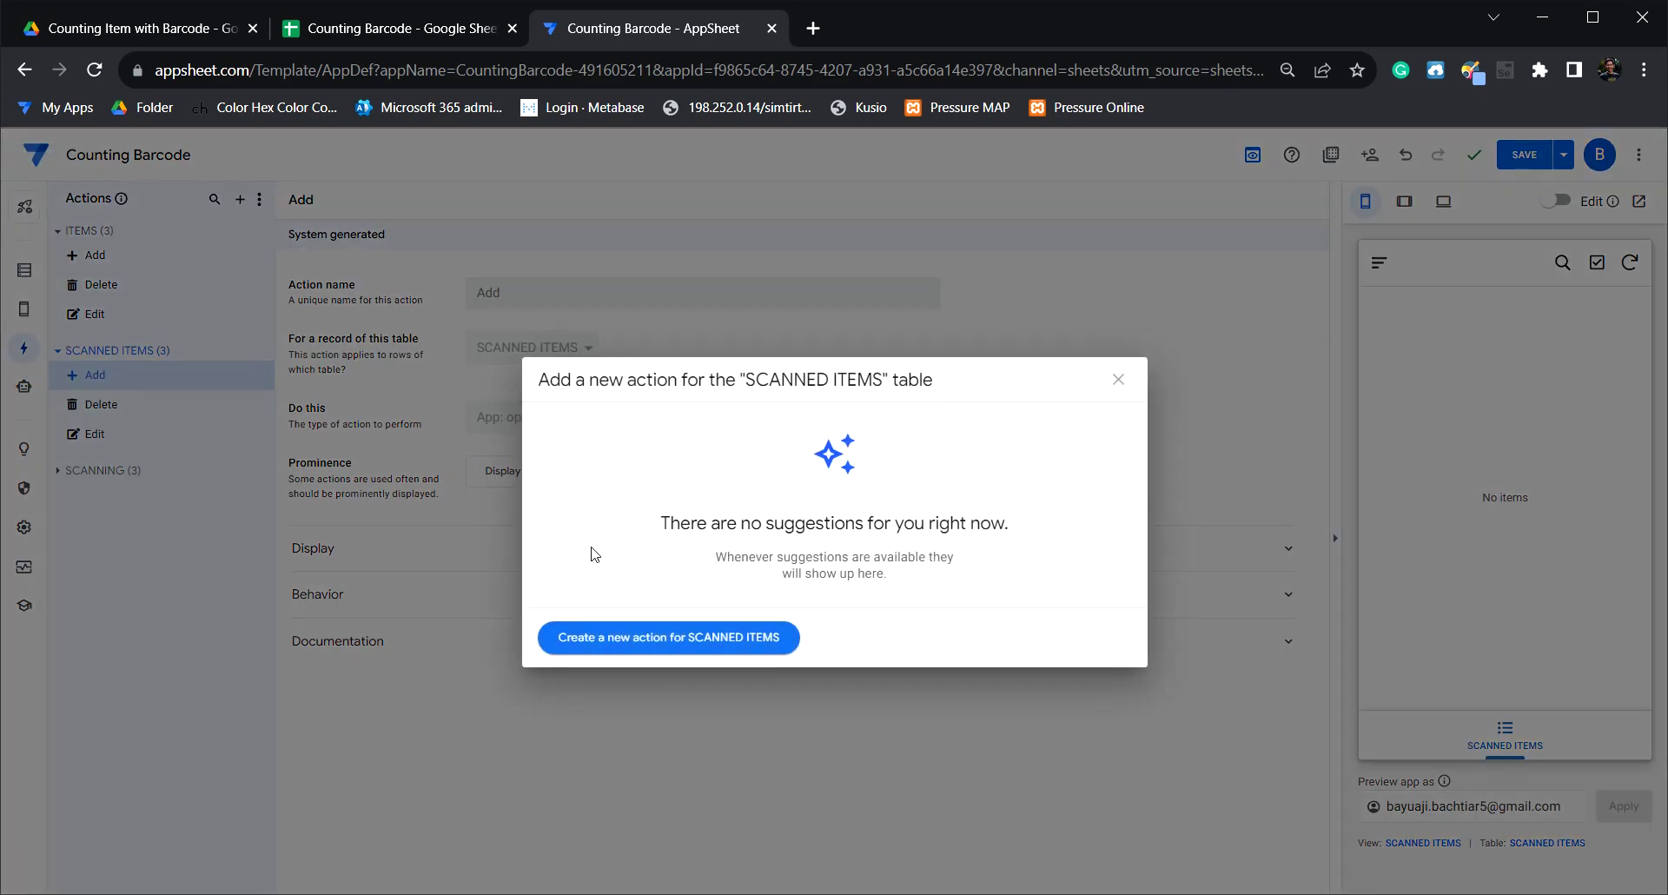
{"action": "left_click", "coordinate": [669, 641]}
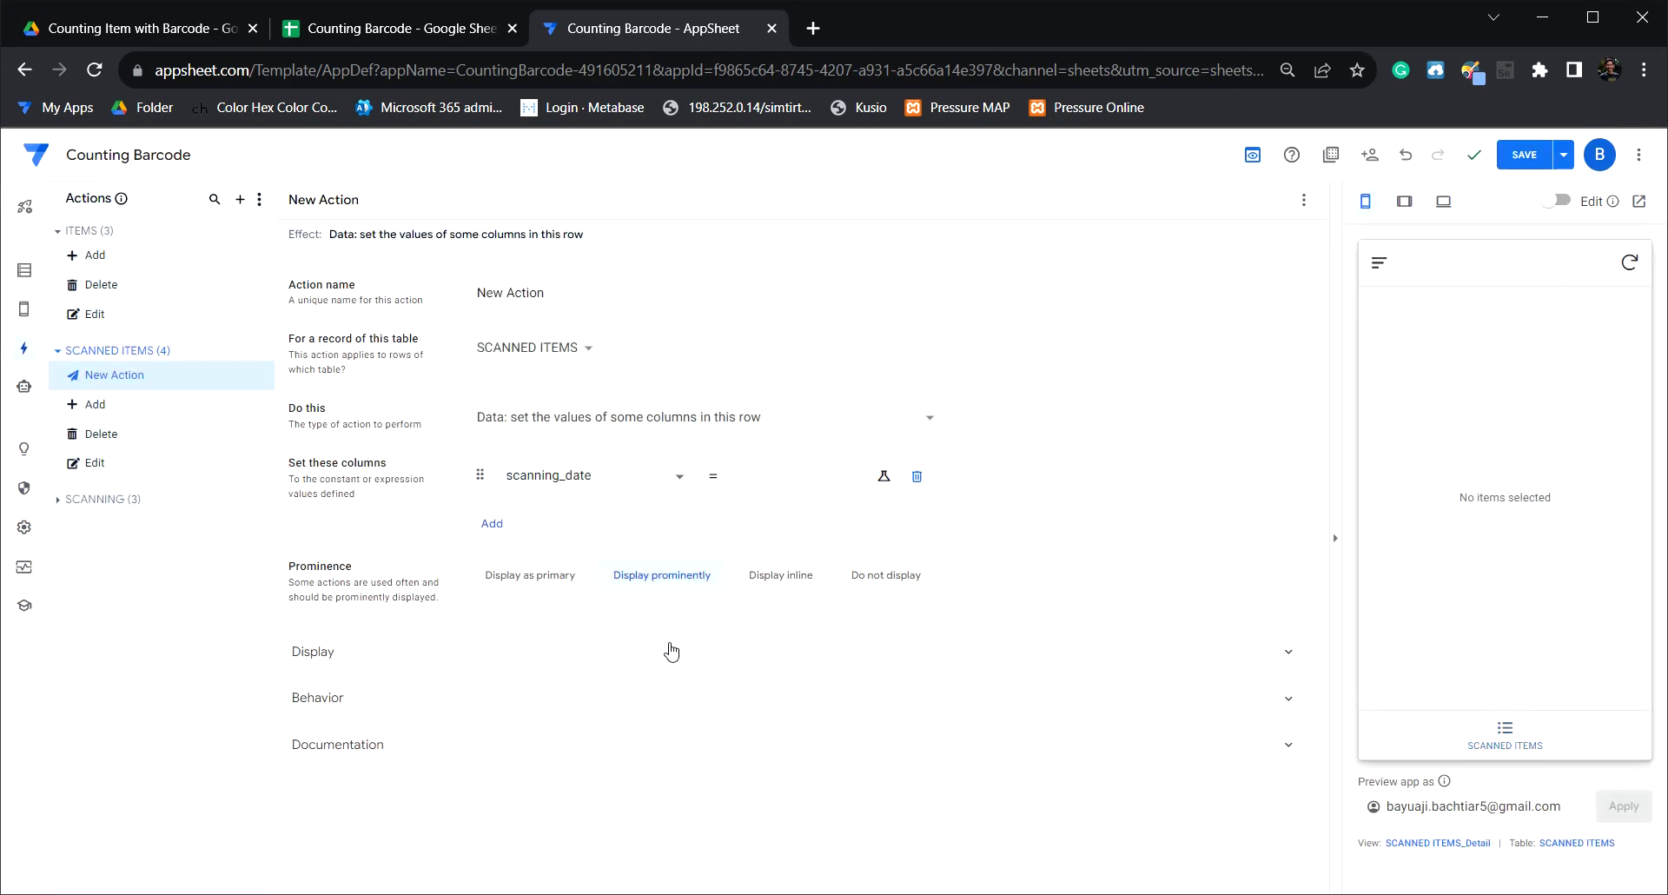
{"action": "left_click", "coordinate": [556, 299]}
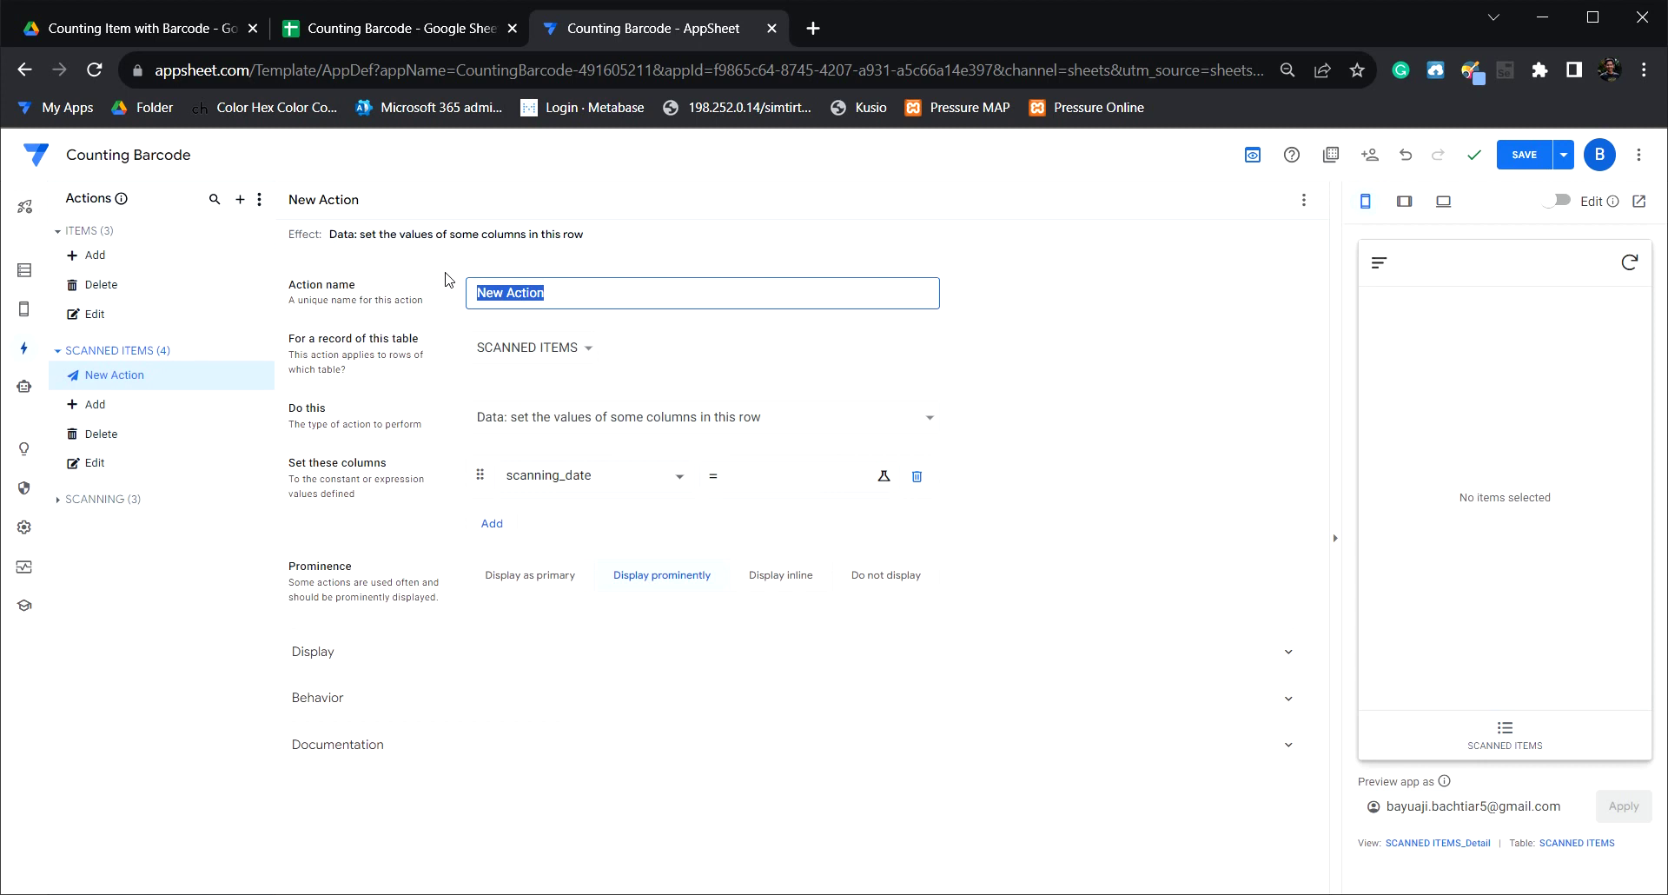
{"action": "type", "text": "SCANNING"}
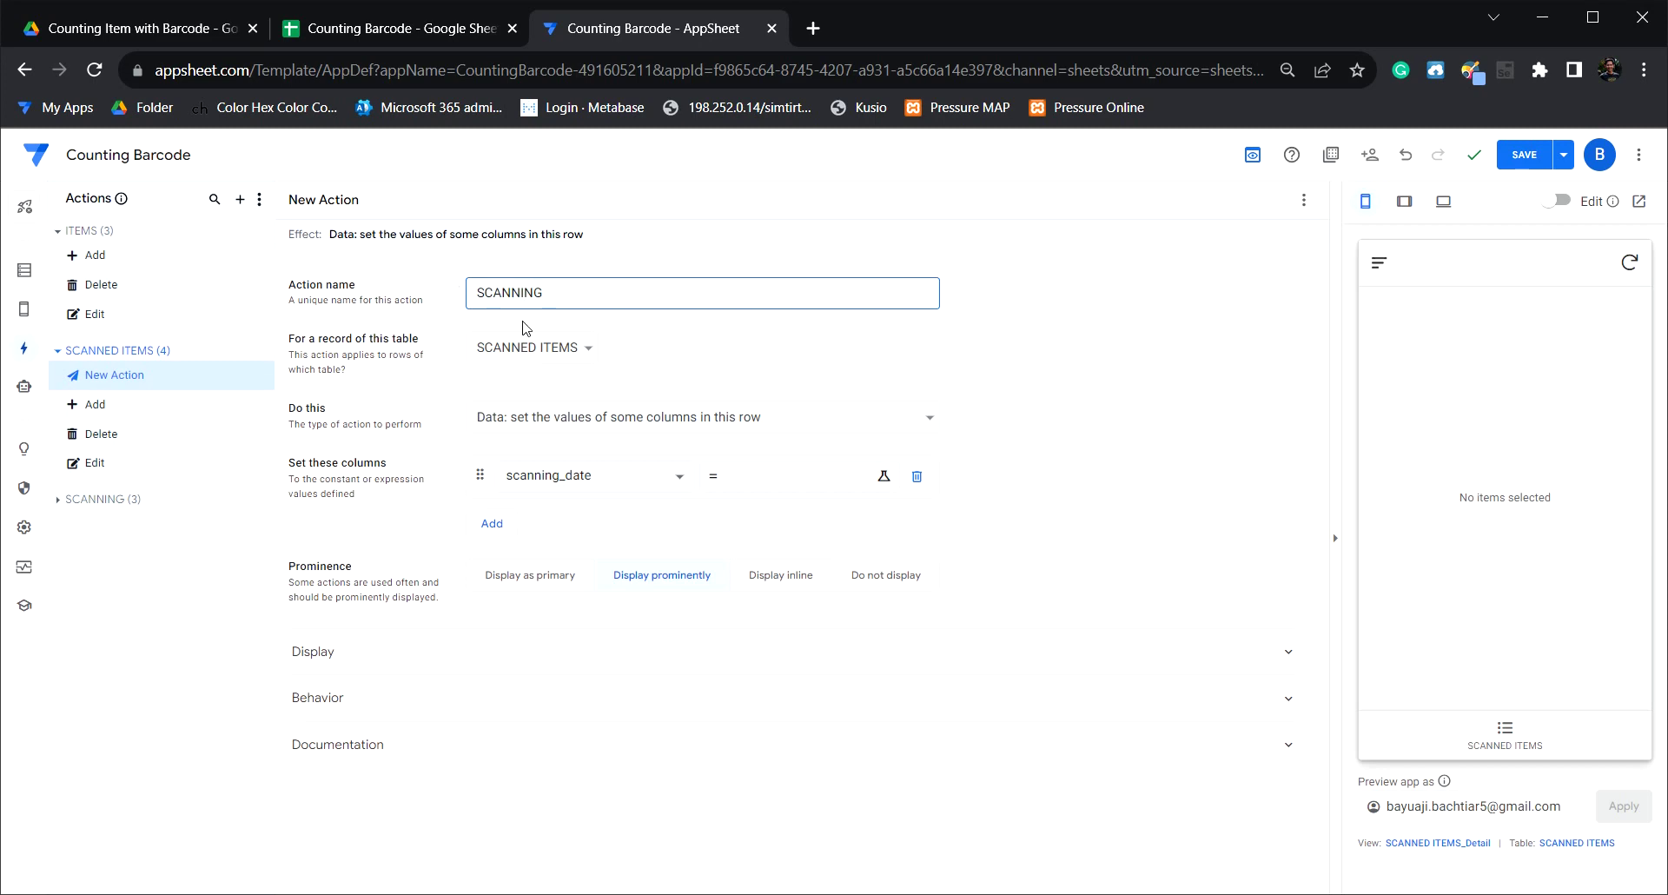
{"action": "left_click", "coordinate": [633, 418]}
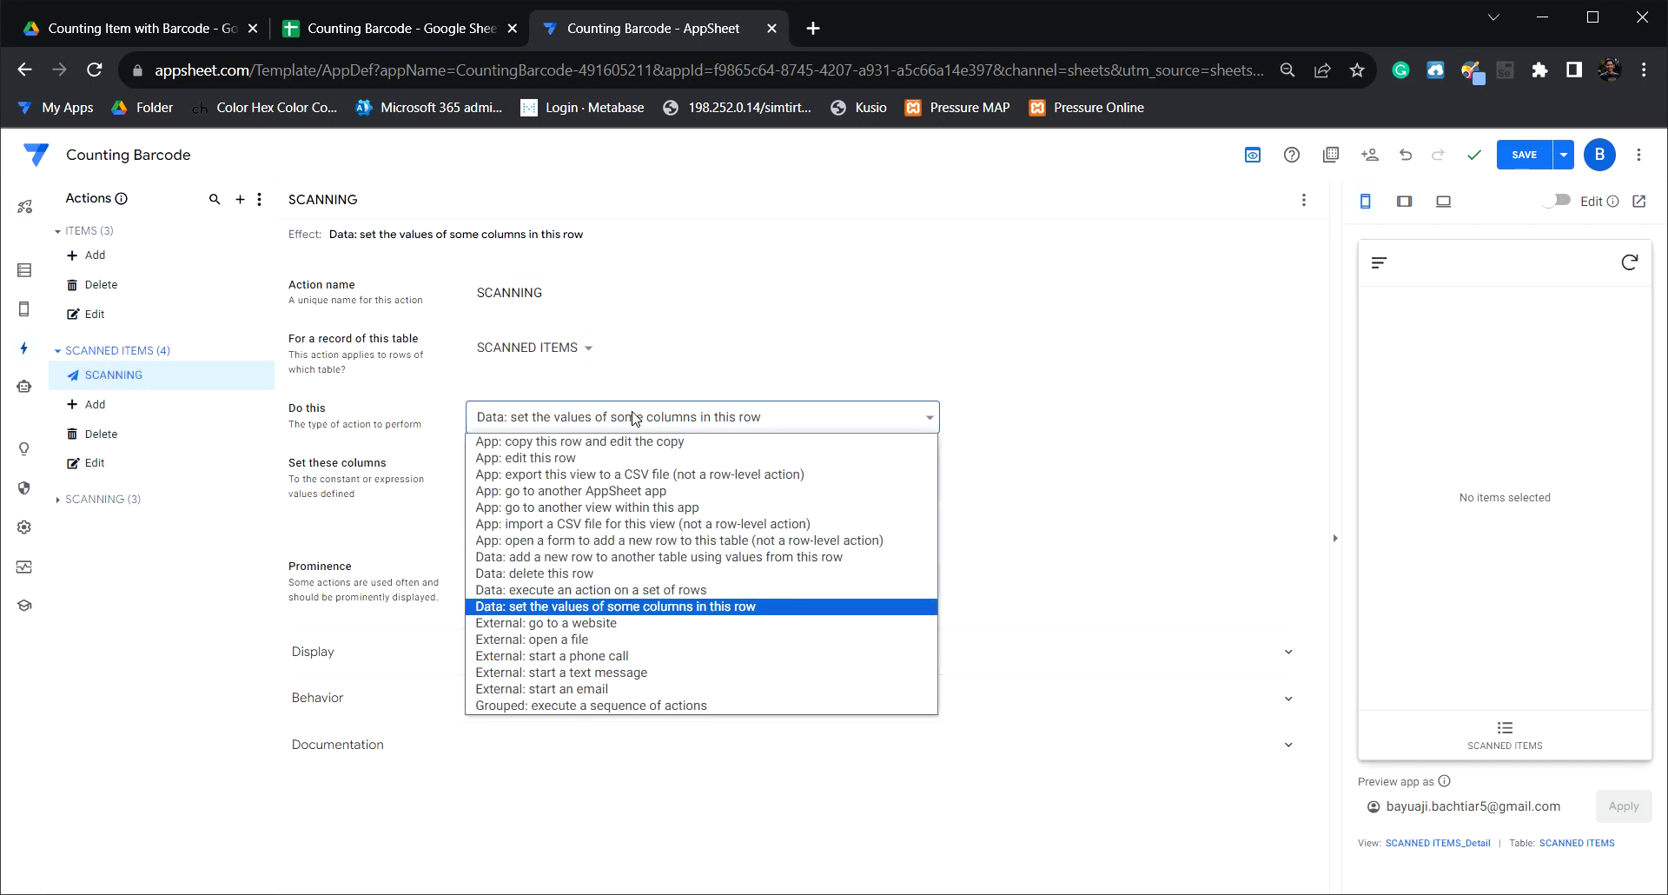
{"action": "left_click", "coordinate": [590, 510]}
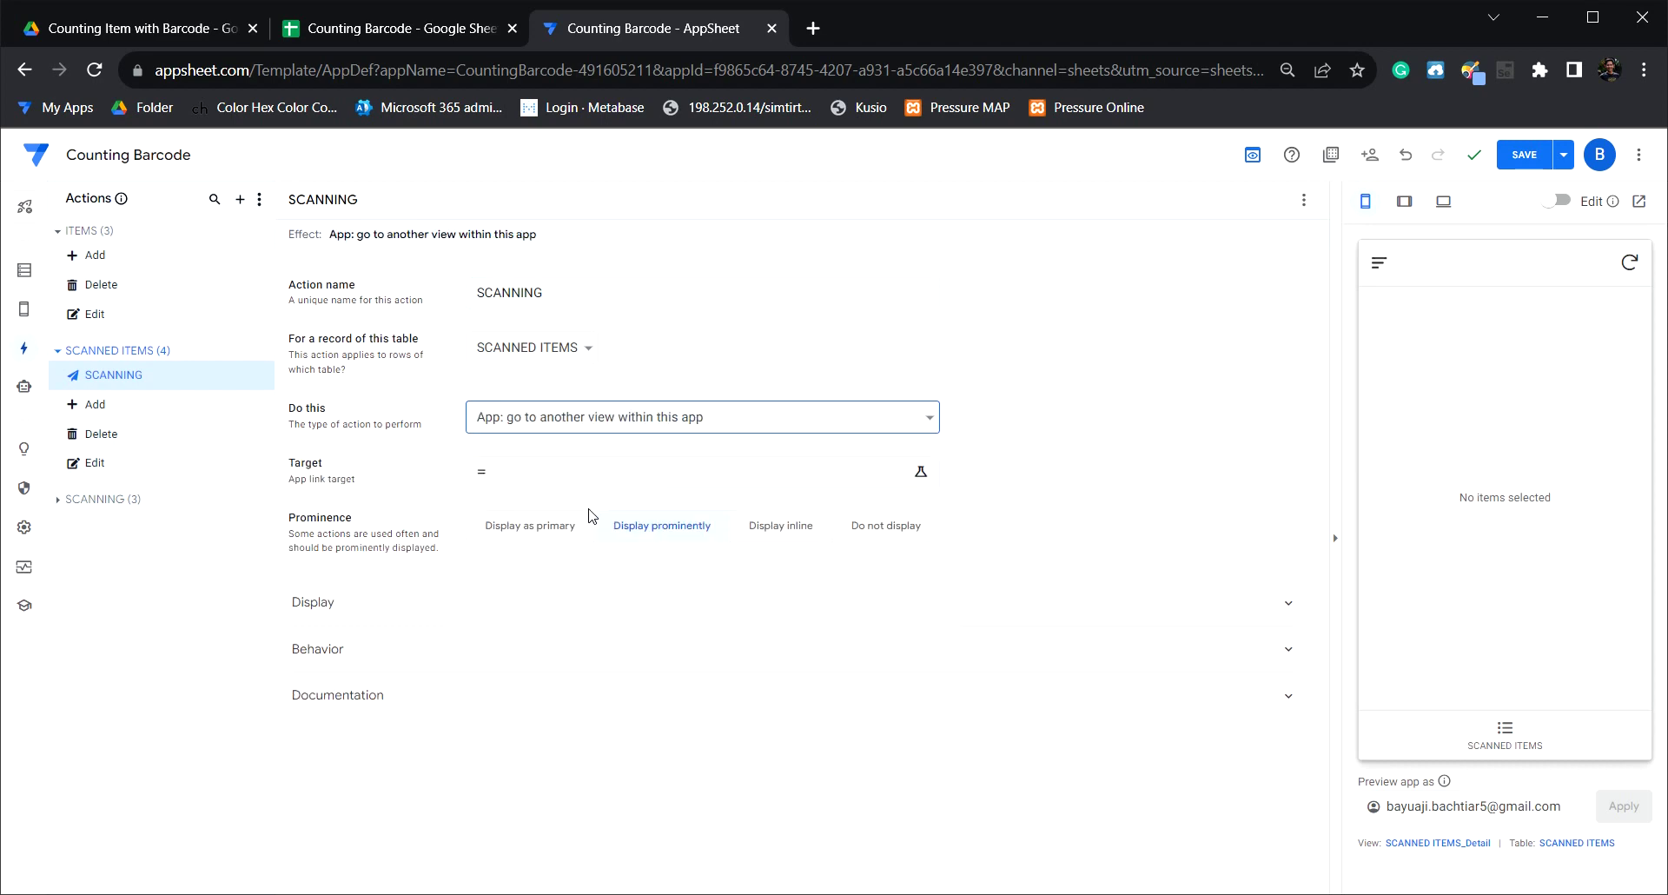
{"action": "left_click", "coordinate": [556, 475]}
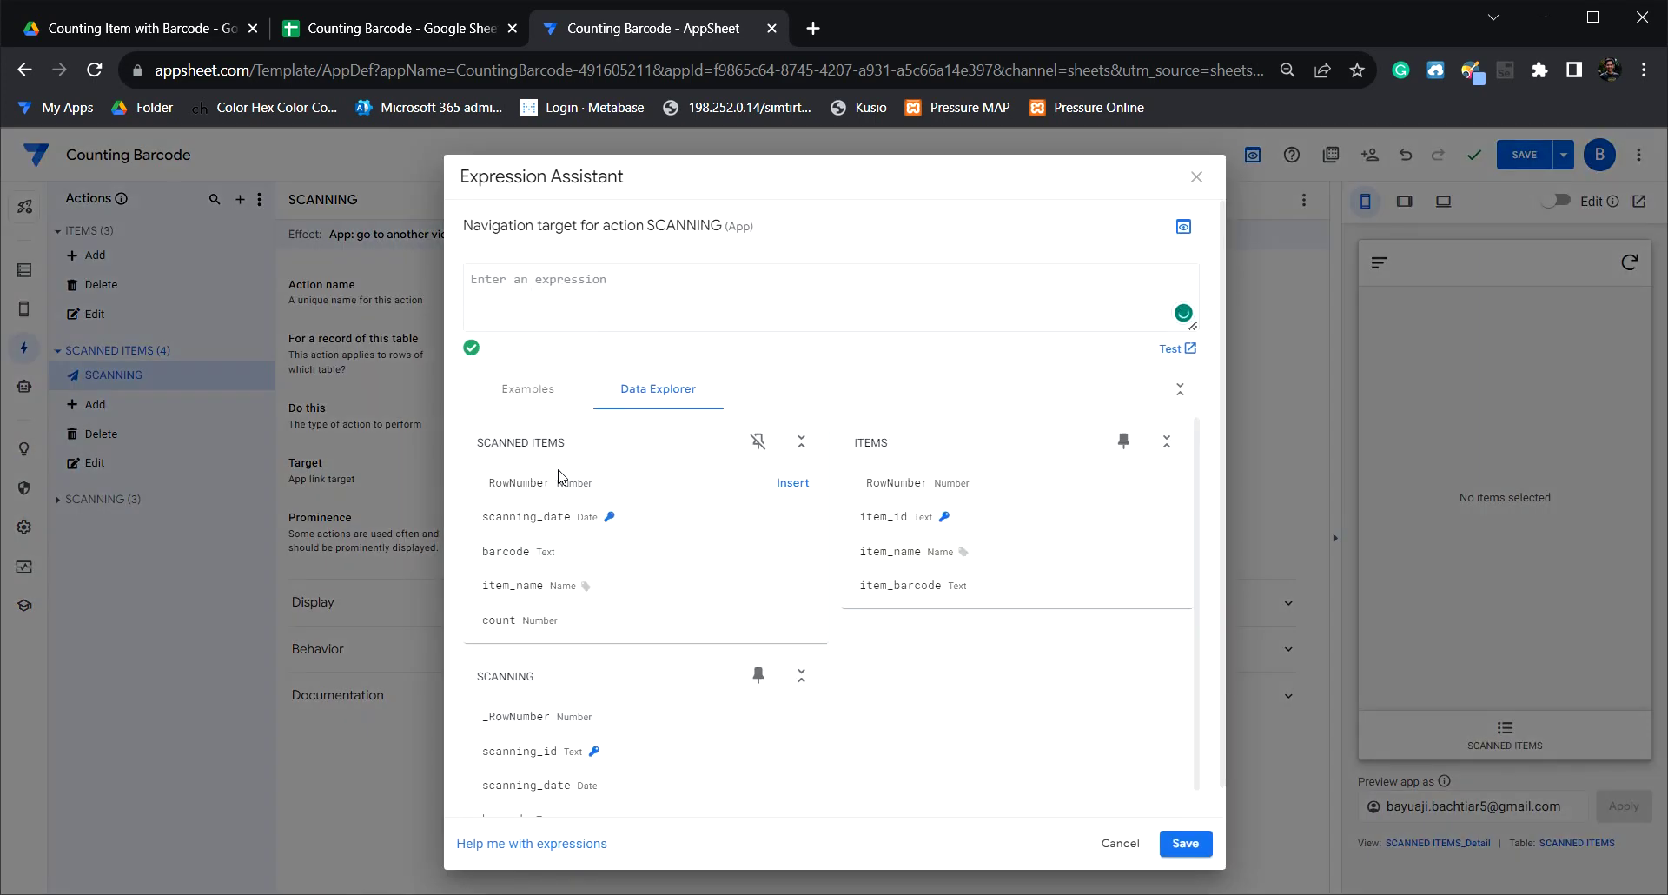
Enter LINKTOVIEW("SCANNING") as the action's target expression, fixing the misspelling, and save it.
{"action": "type", "text": "LINKTO"}
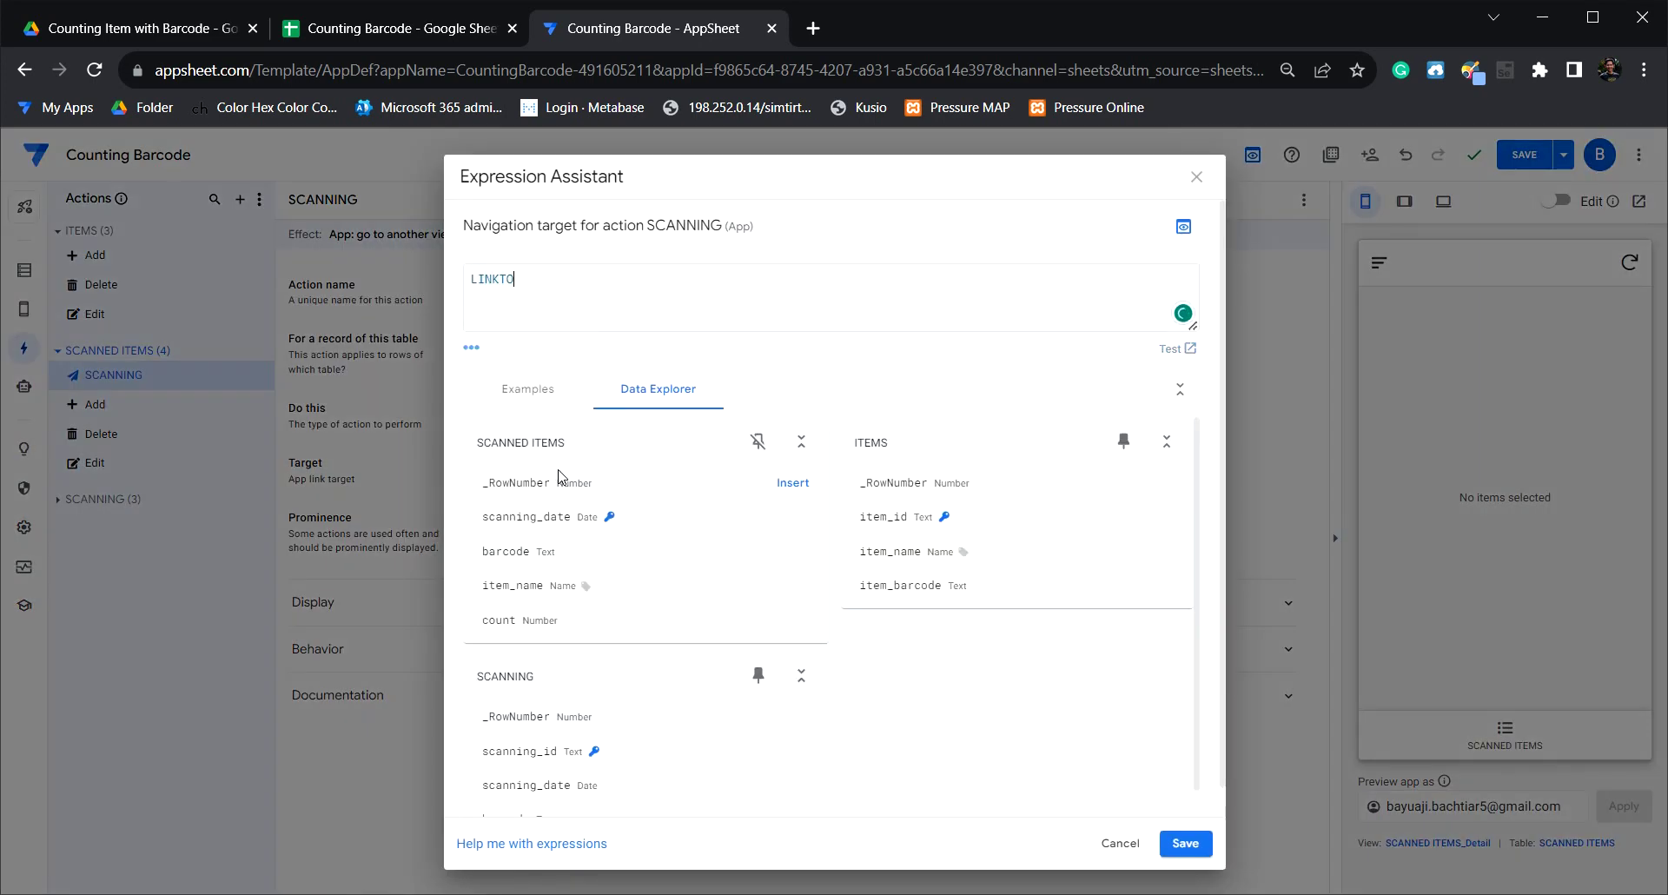
{"action": "type", "text": "VIE("}
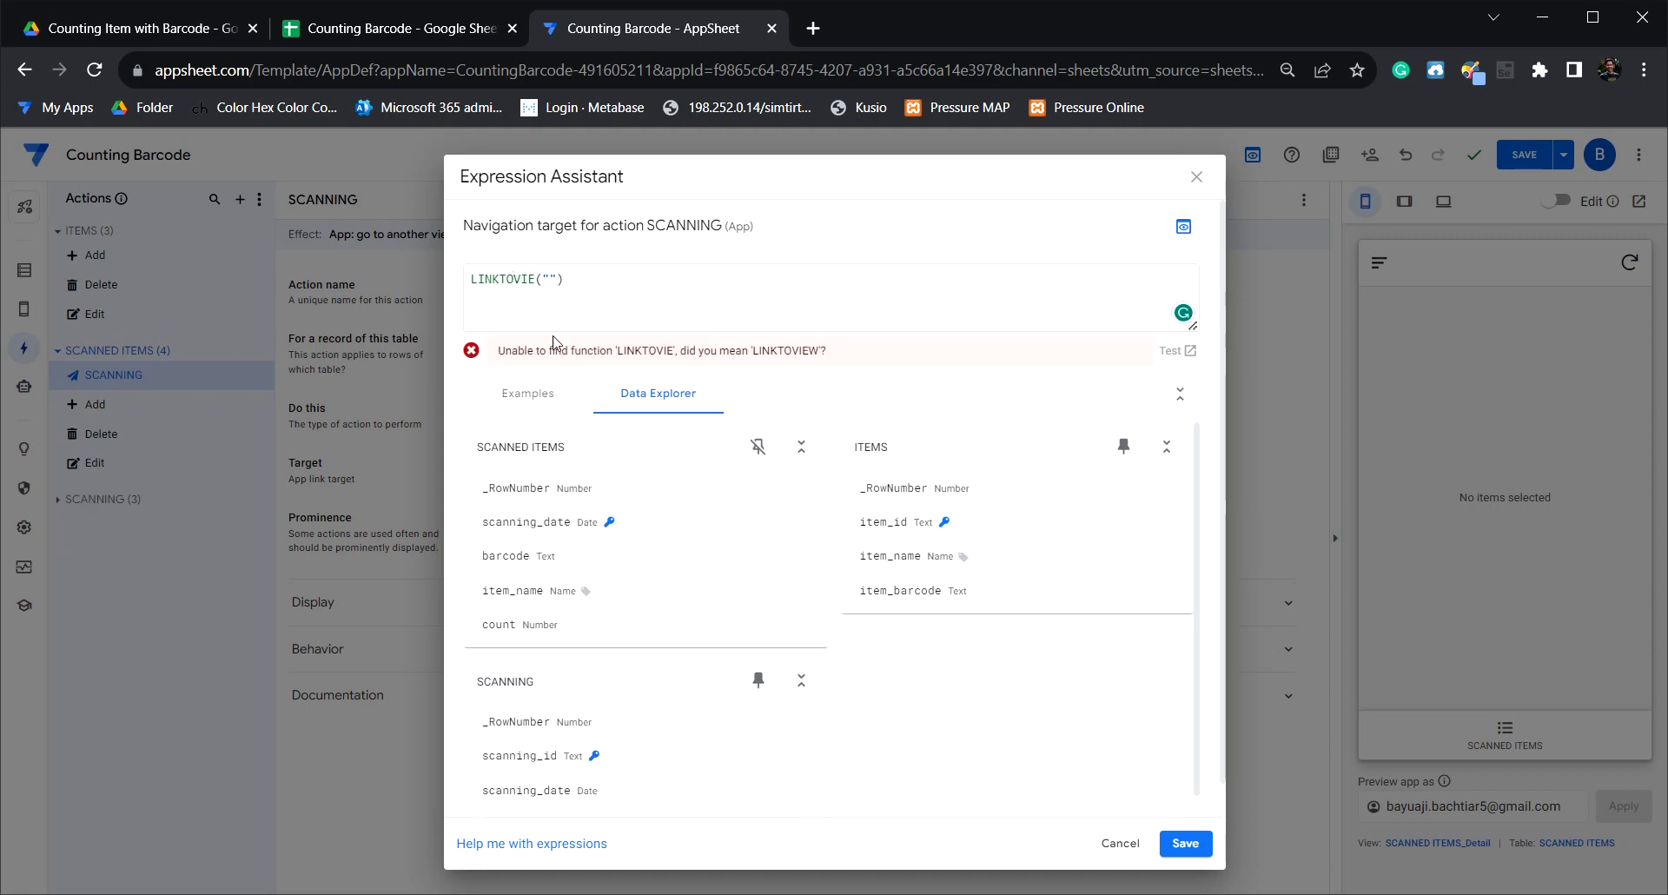
{"action": "type", "text": "SCANNING"}
{"action": "left_click", "coordinate": [536, 284]}
{"action": "type", "text": "W"}
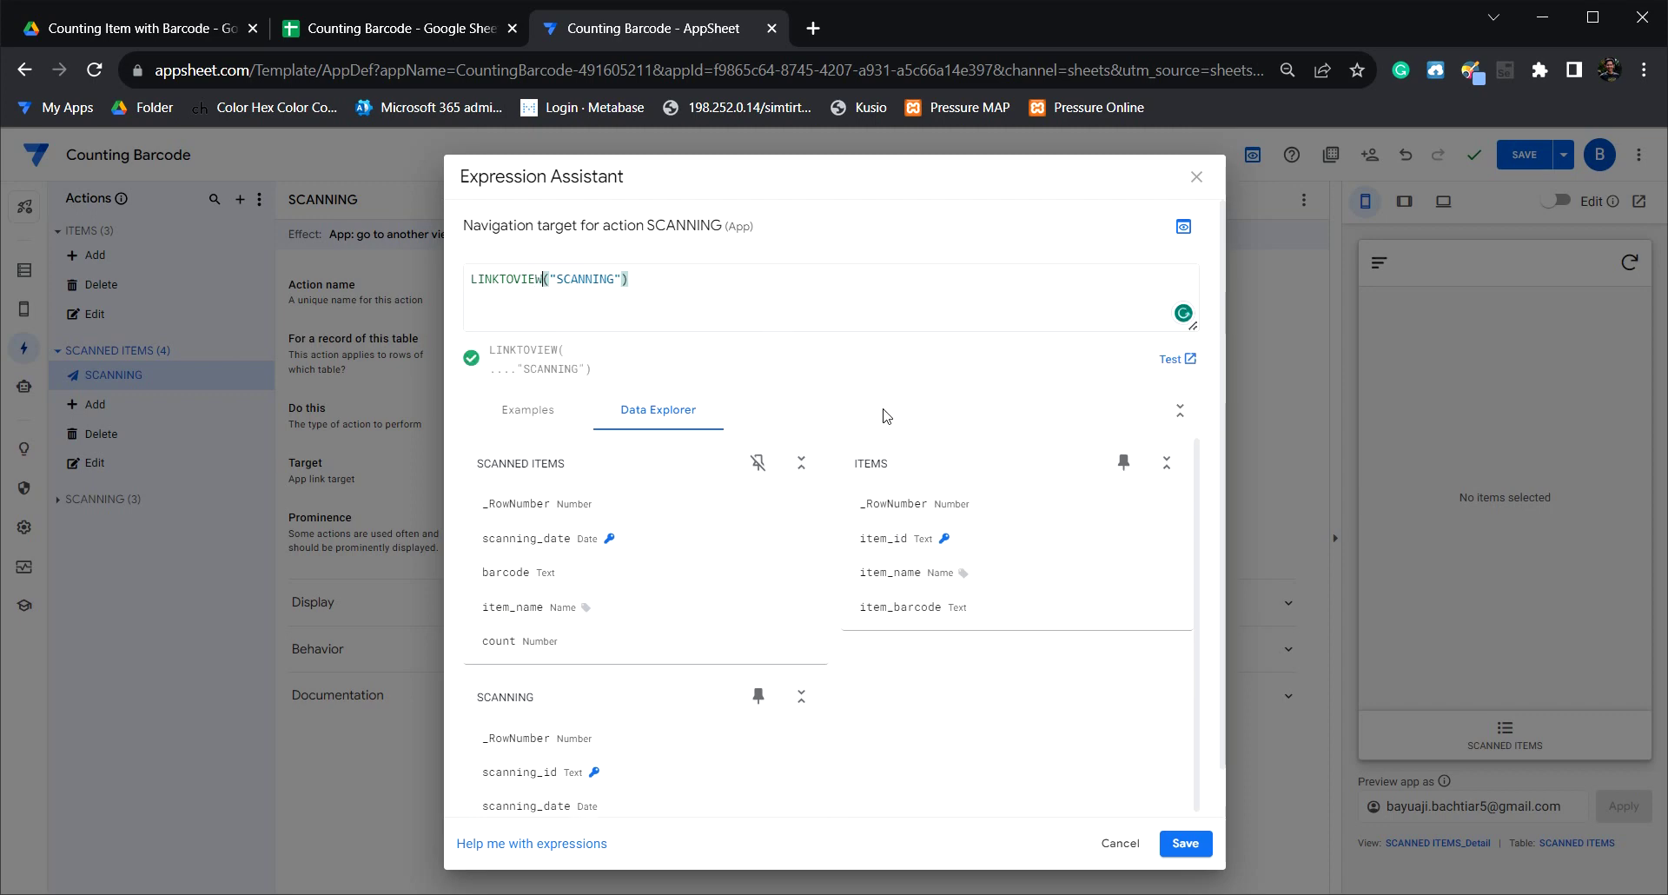
{"action": "left_click", "coordinate": [1185, 842]}
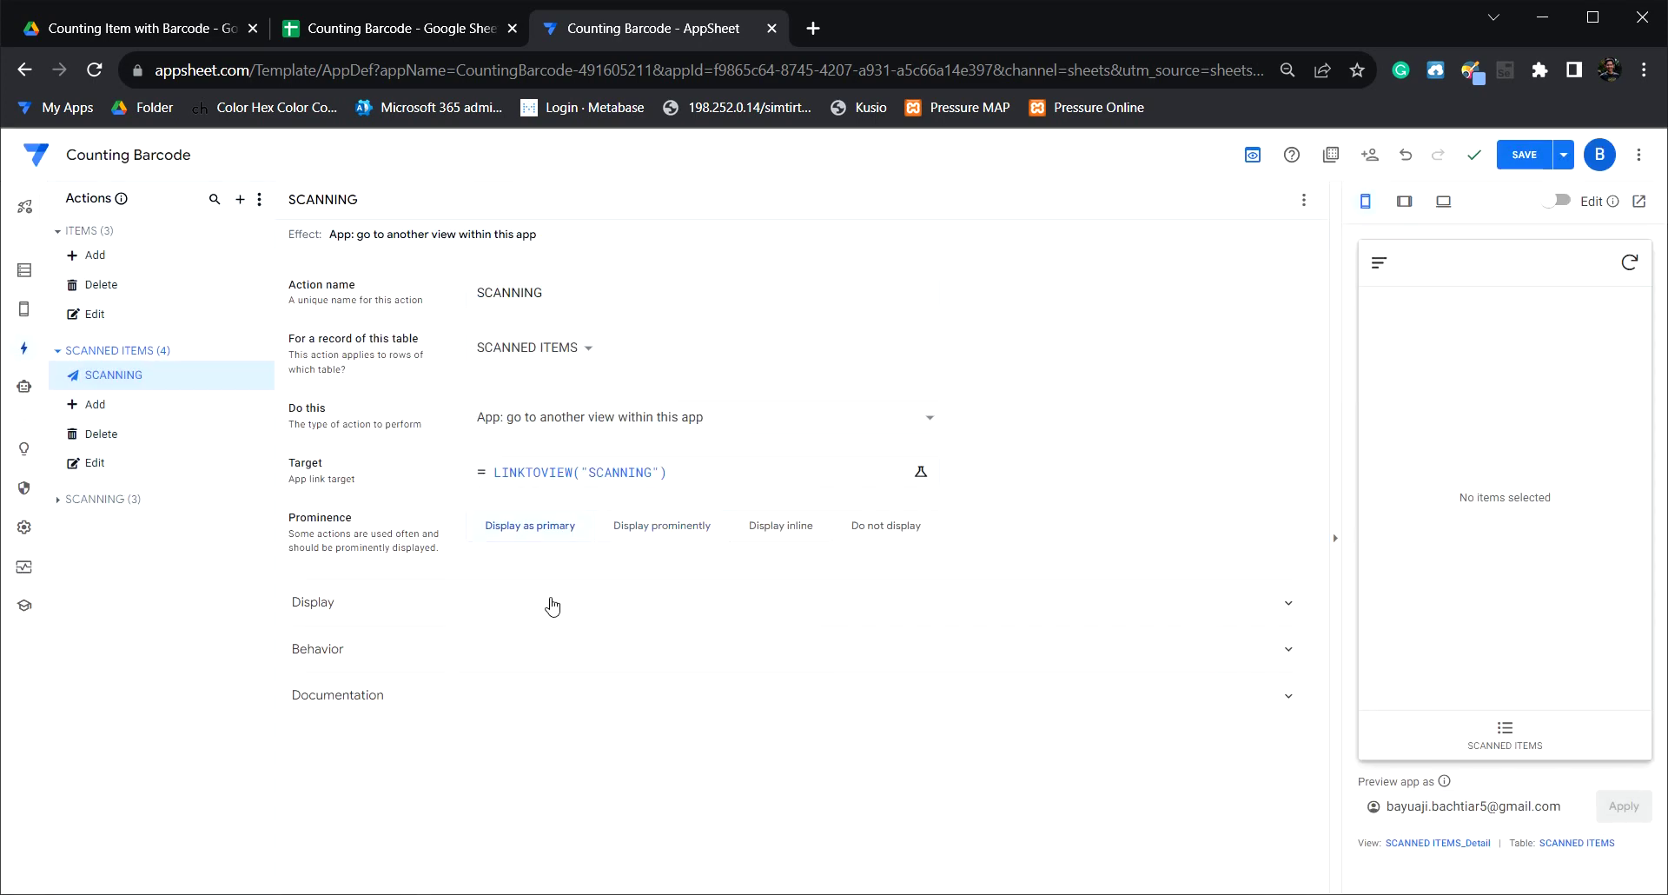
Give the SCANNING action the barcode-scan icon found by searching 'barc', and save the app.
{"action": "left_click", "coordinate": [552, 602]}
{"action": "scroll", "coordinate": [555, 581], "scroll_direction": "down", "scroll_amount": 2}
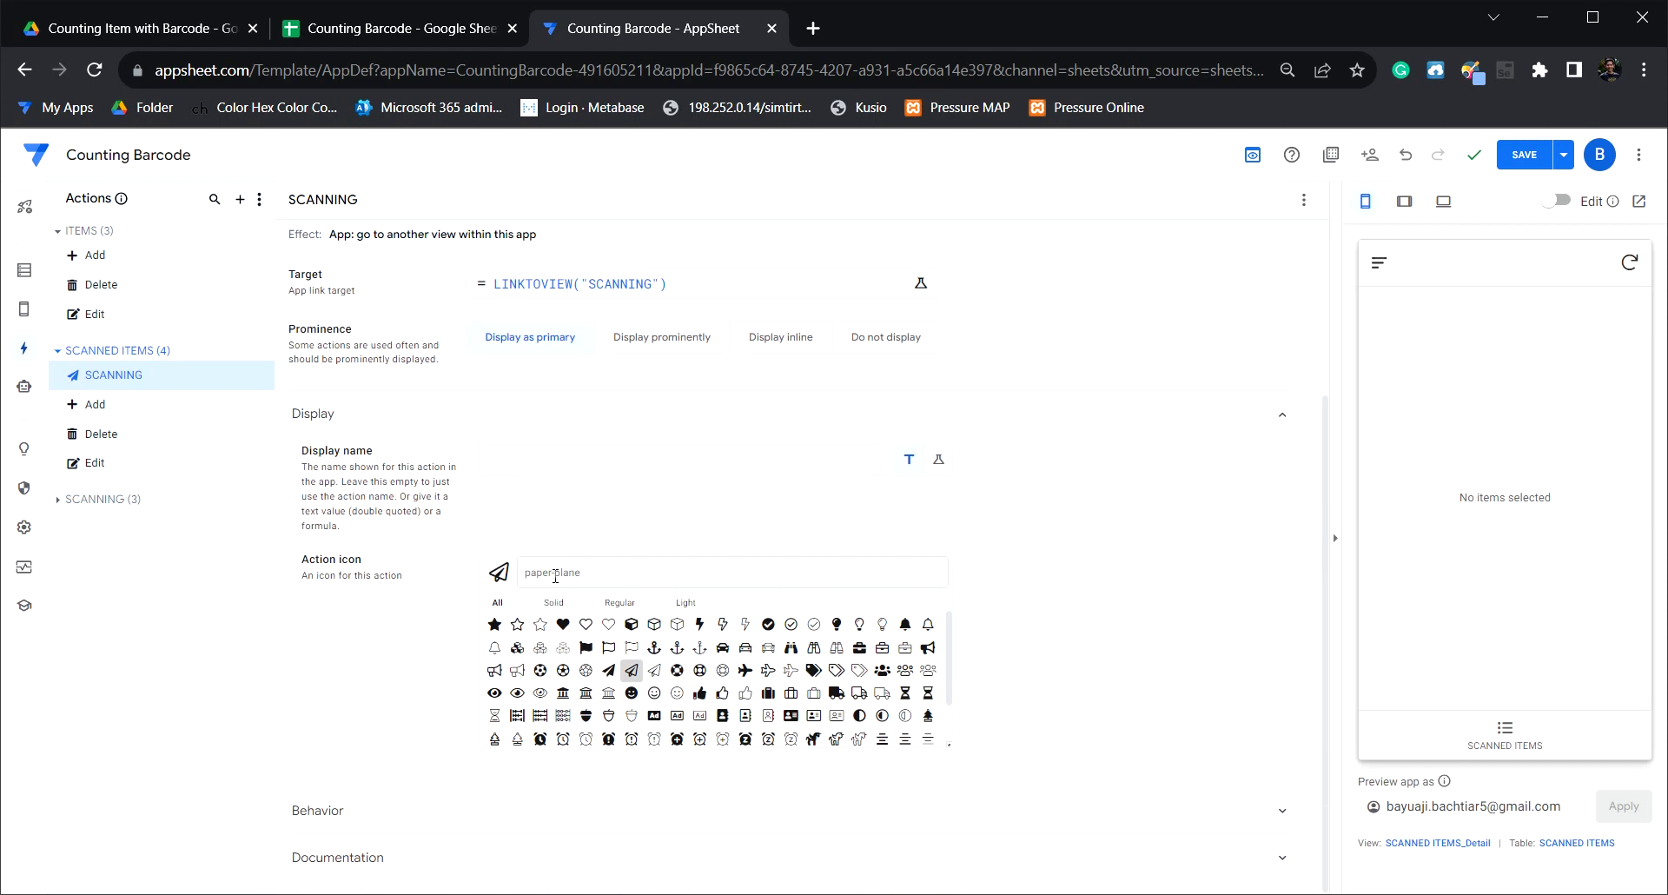
{"action": "left_click", "coordinate": [555, 573]}
{"action": "type", "text": "barc"}
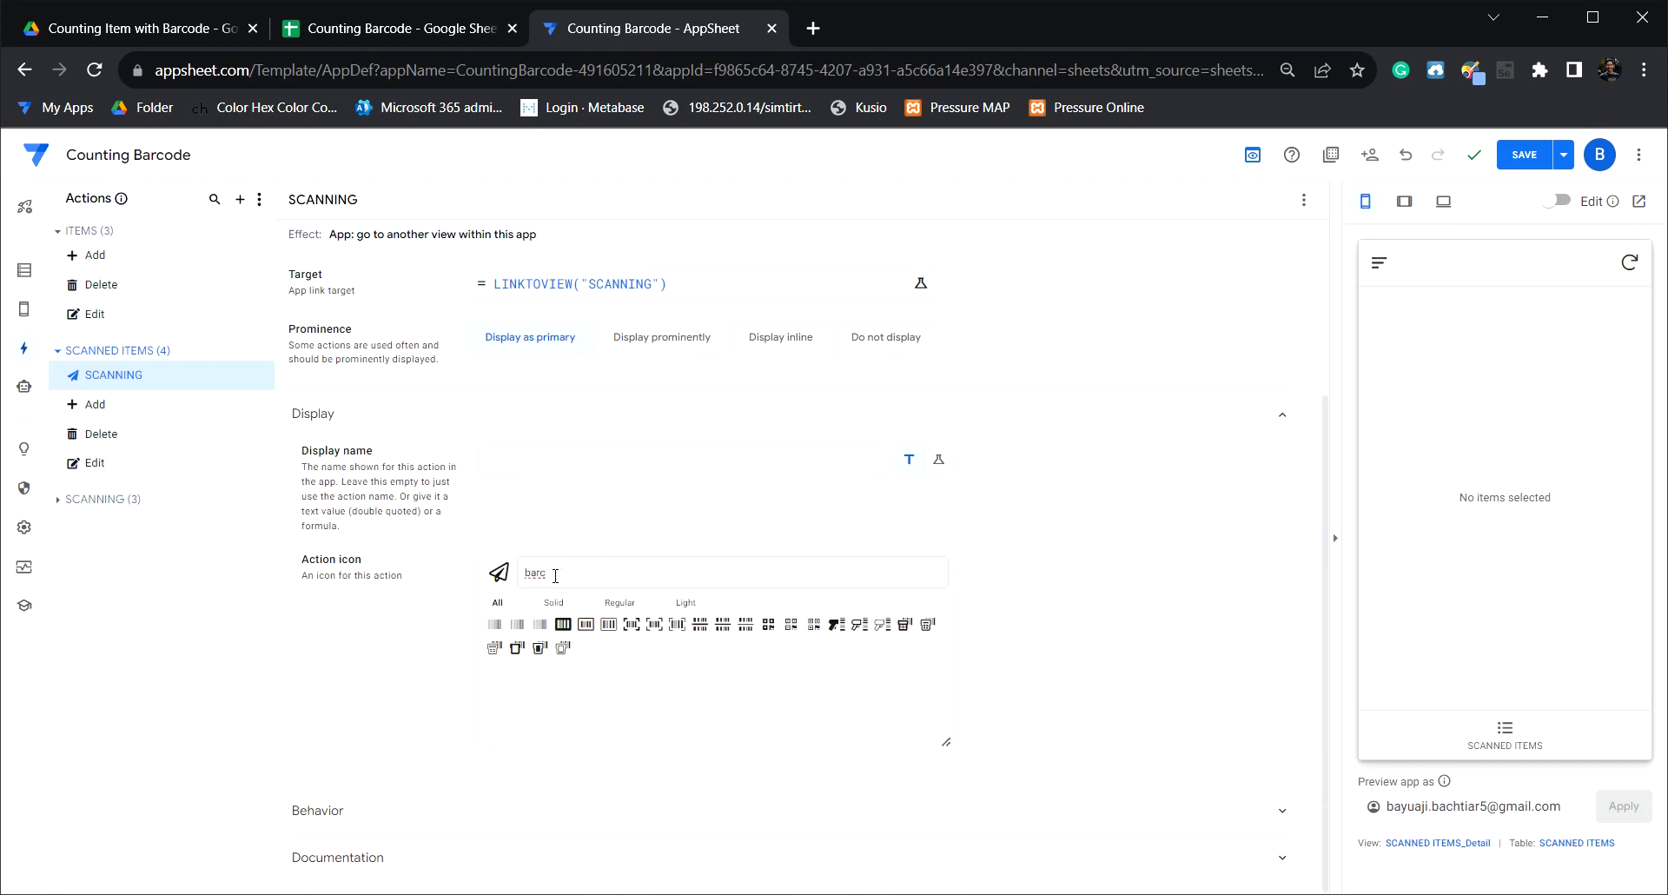
{"action": "left_click", "coordinate": [631, 624]}
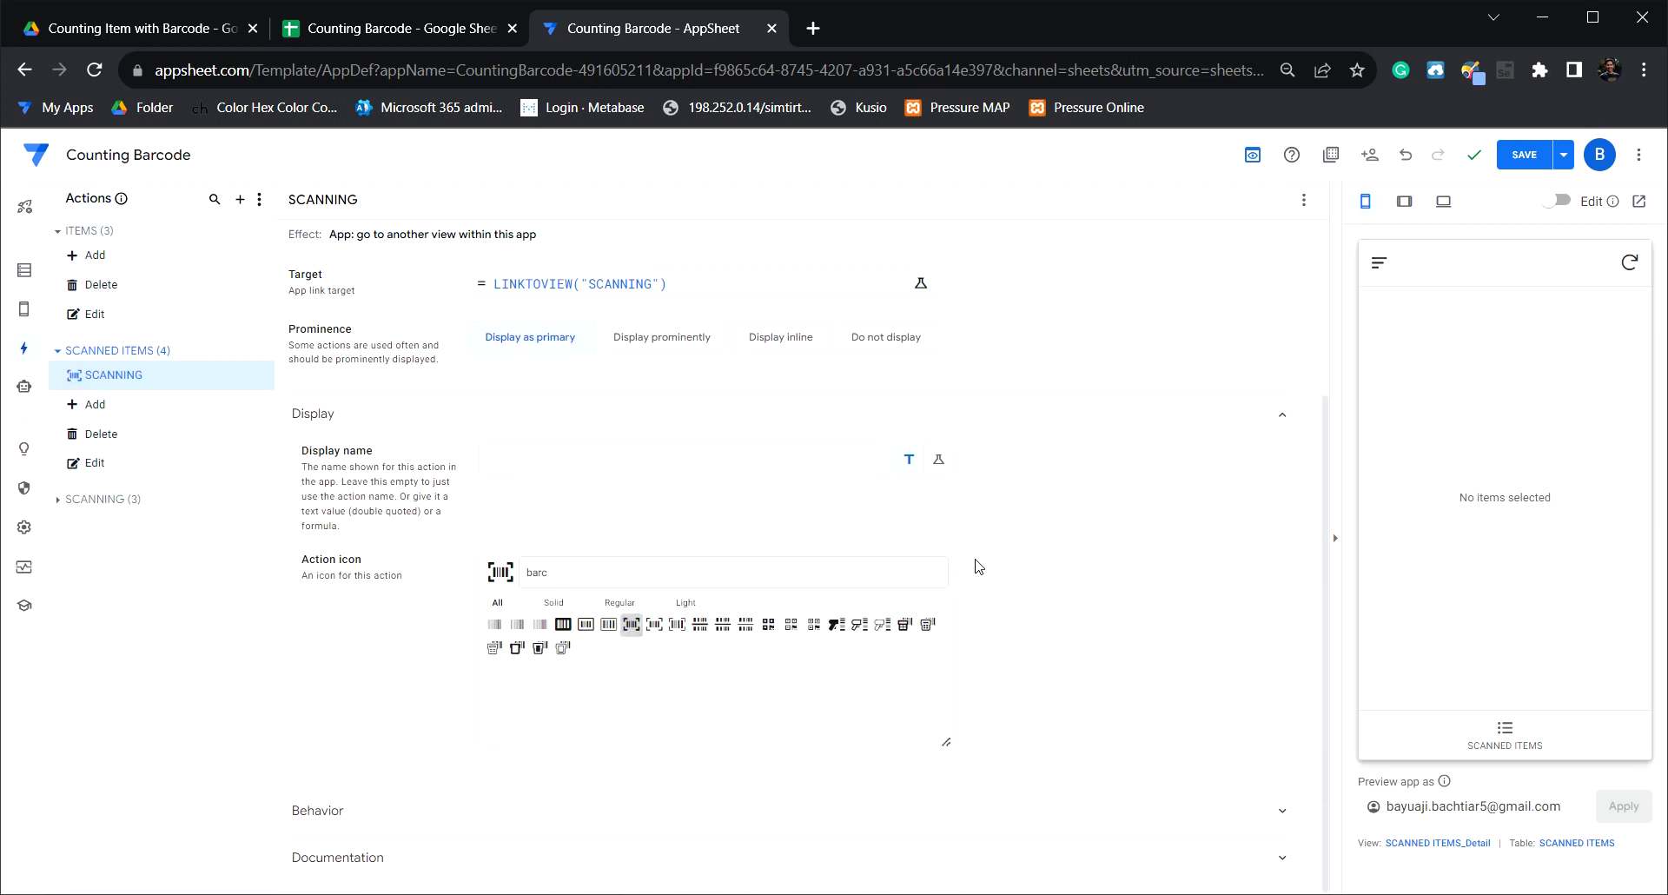
{"action": "scroll", "coordinate": [999, 608], "scroll_direction": "up", "scroll_amount": 2}
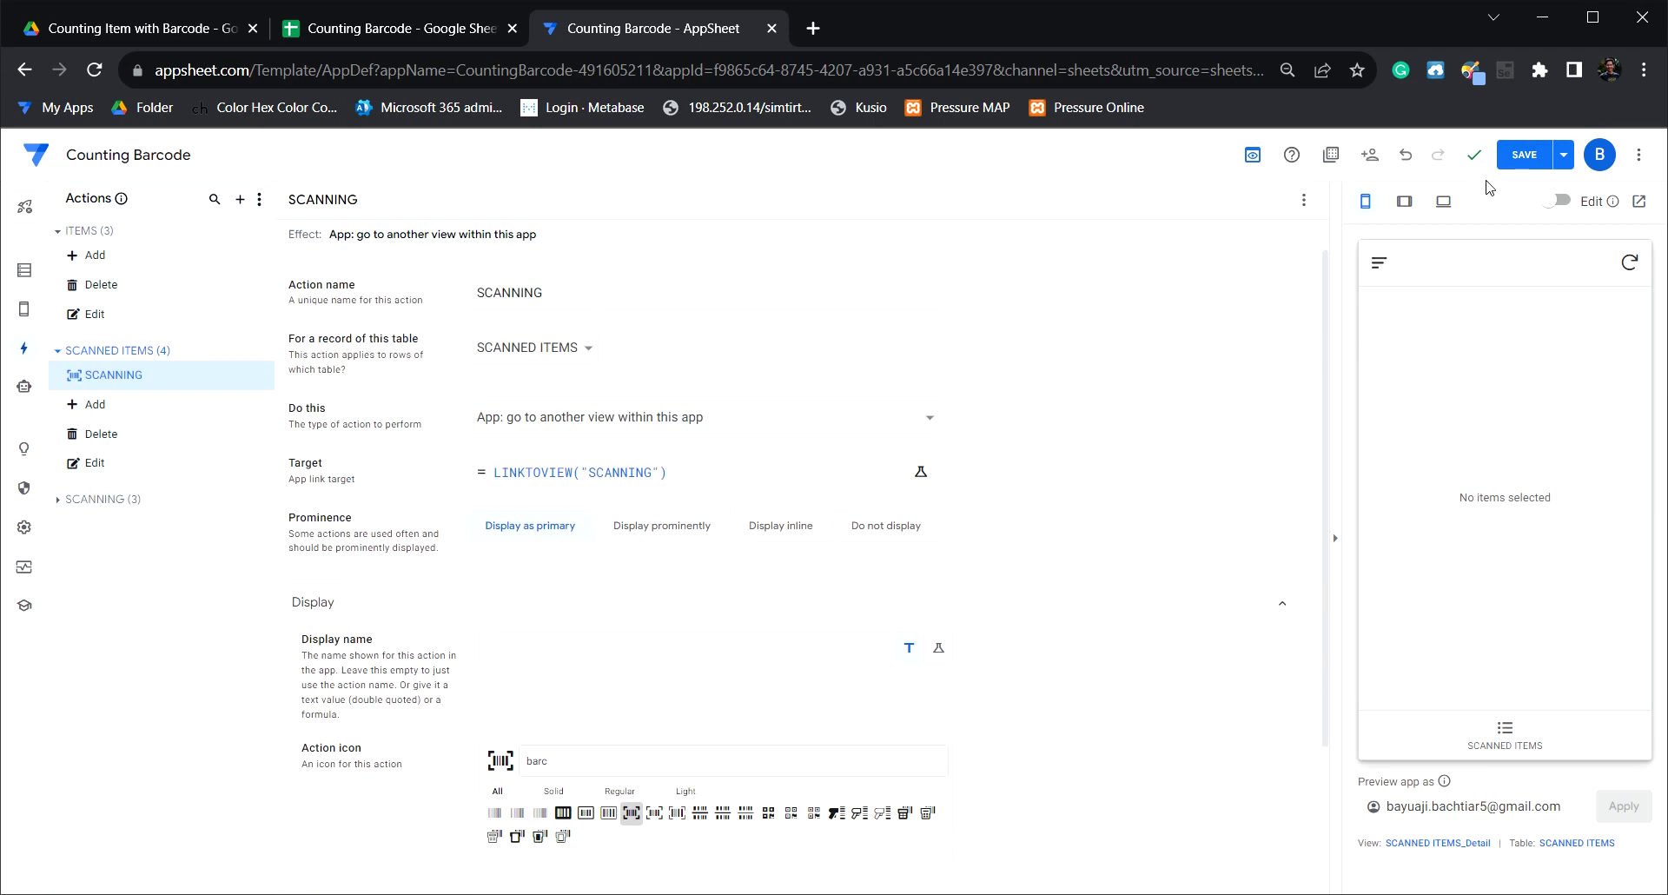
{"action": "left_click", "coordinate": [1515, 157]}
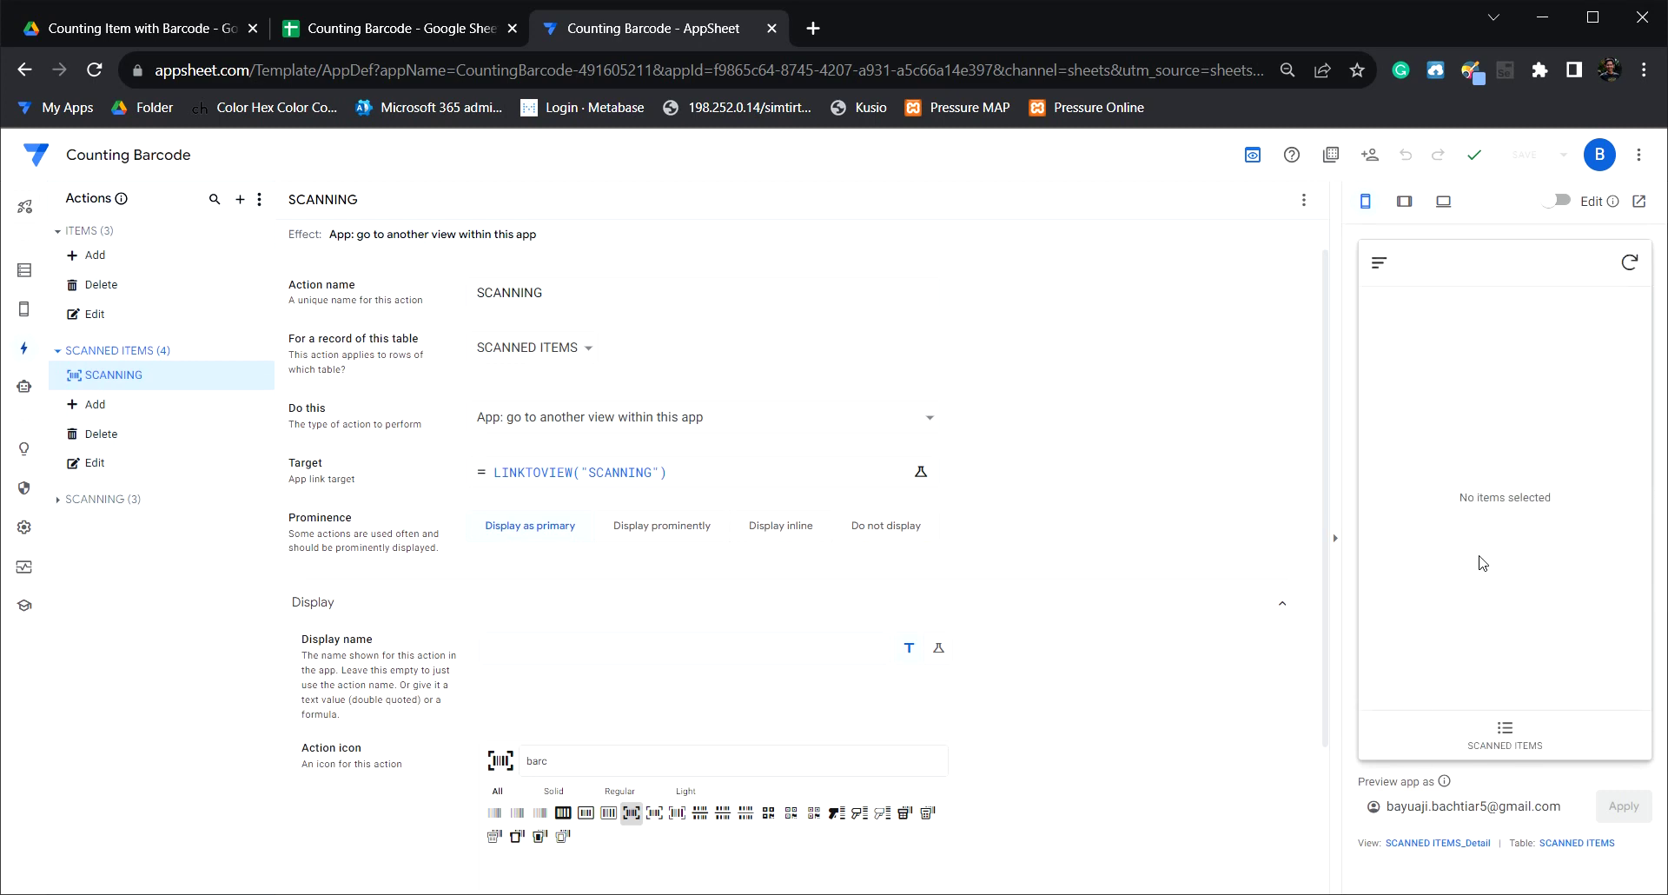
In the preview, test the SCANNING action by saving a scan of barcode 1111.
{"action": "left_click", "coordinate": [1511, 734]}
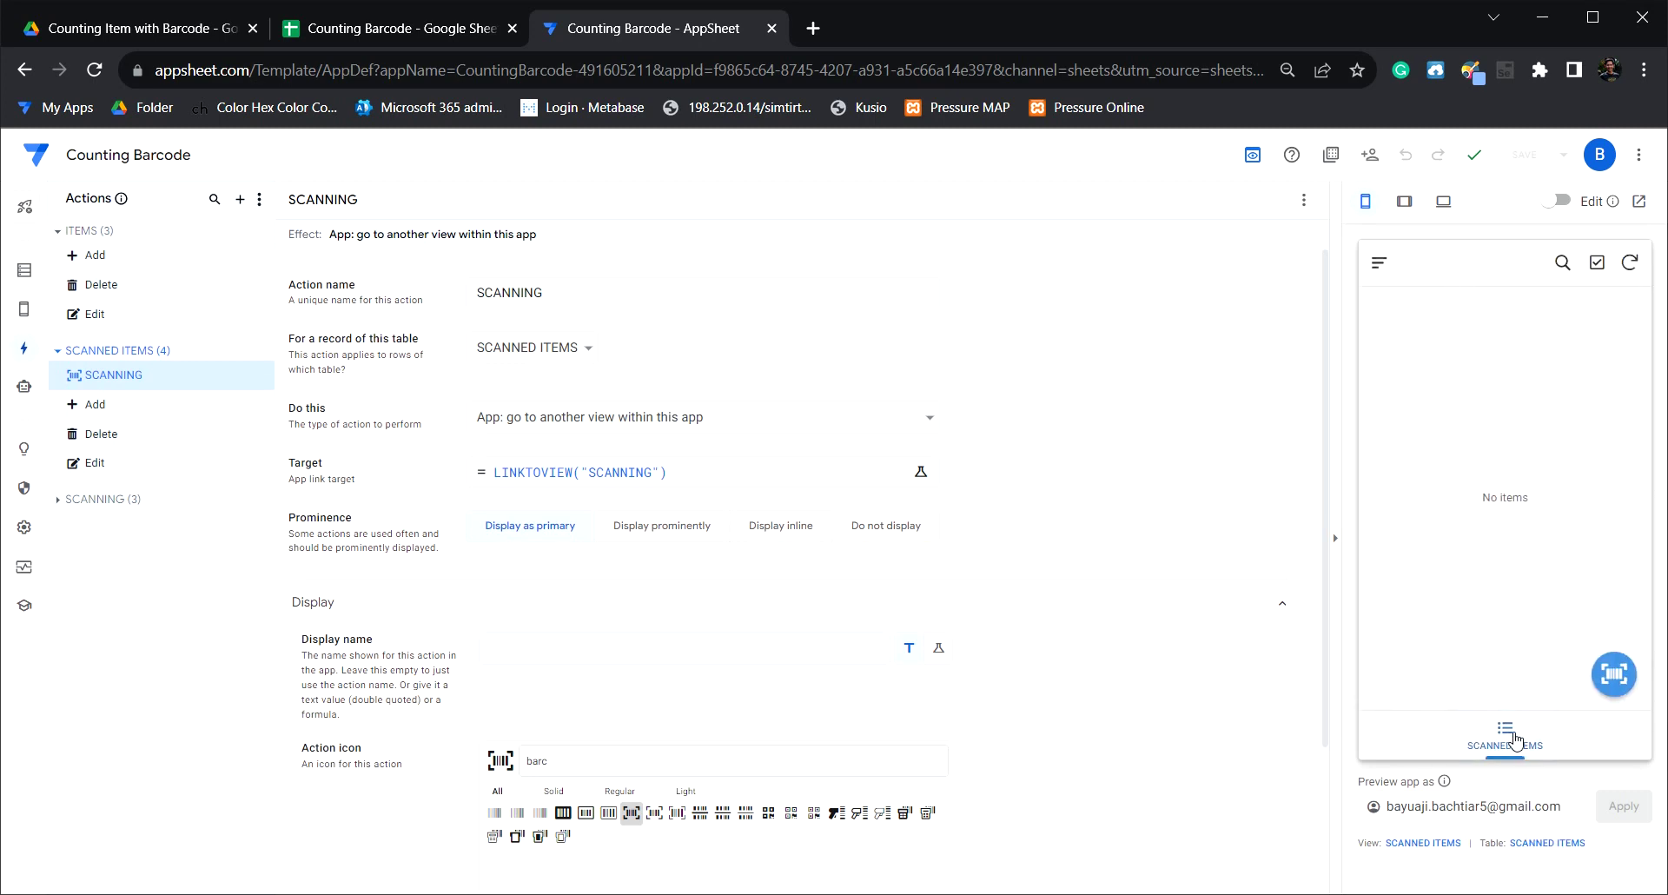
{"action": "left_click", "coordinate": [1609, 677]}
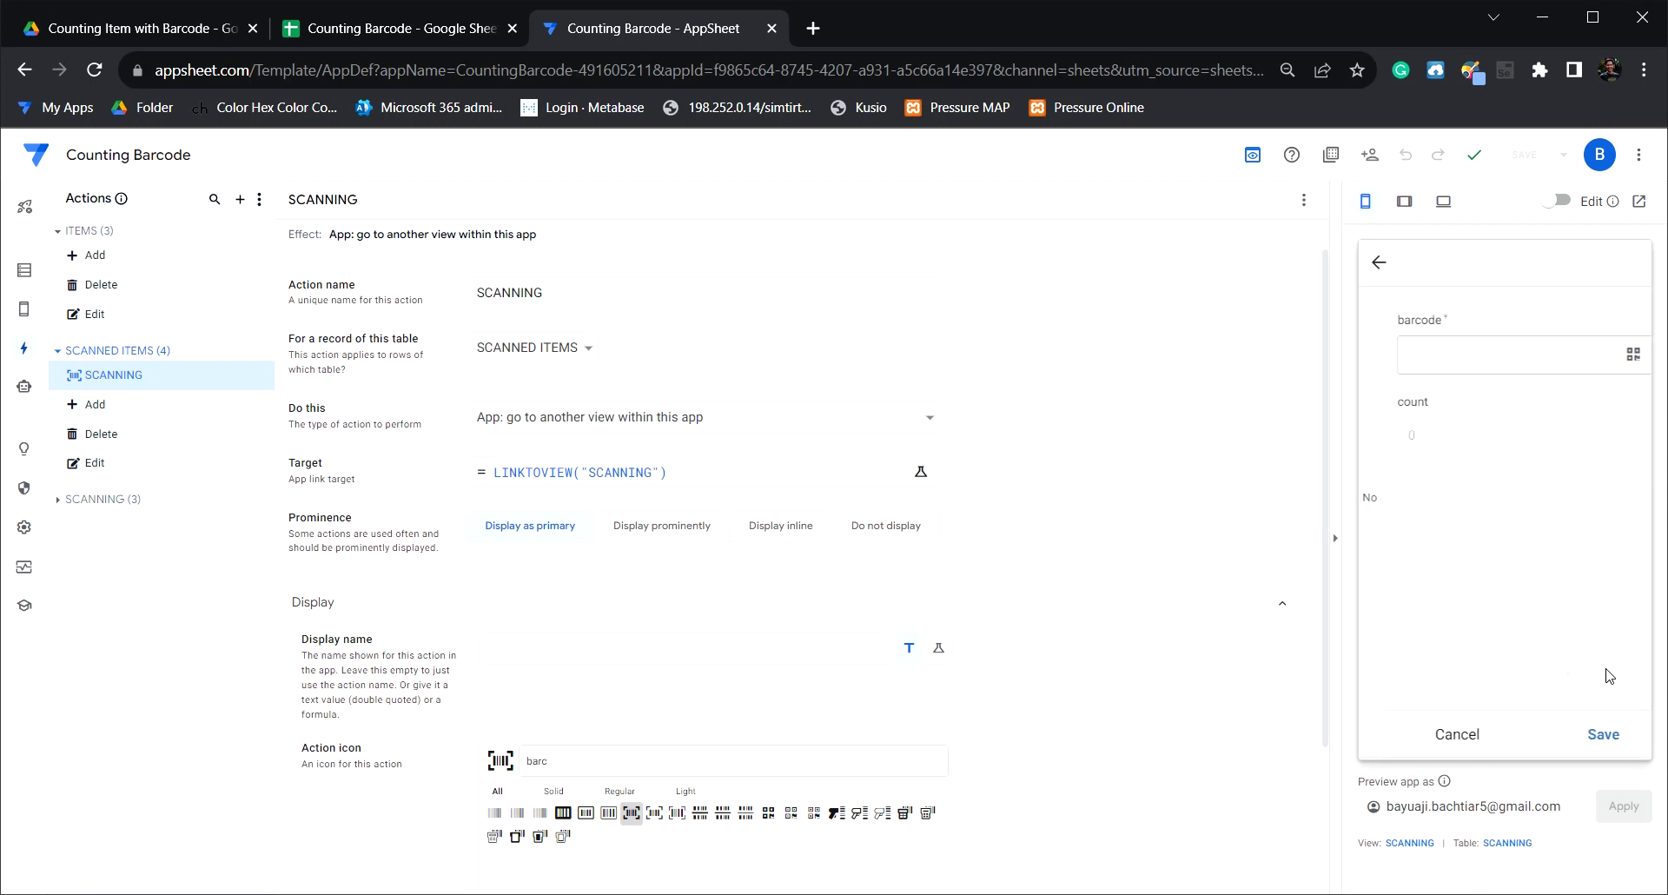
{"action": "left_click", "coordinate": [1467, 370]}
{"action": "left_click", "coordinate": [1439, 321]}
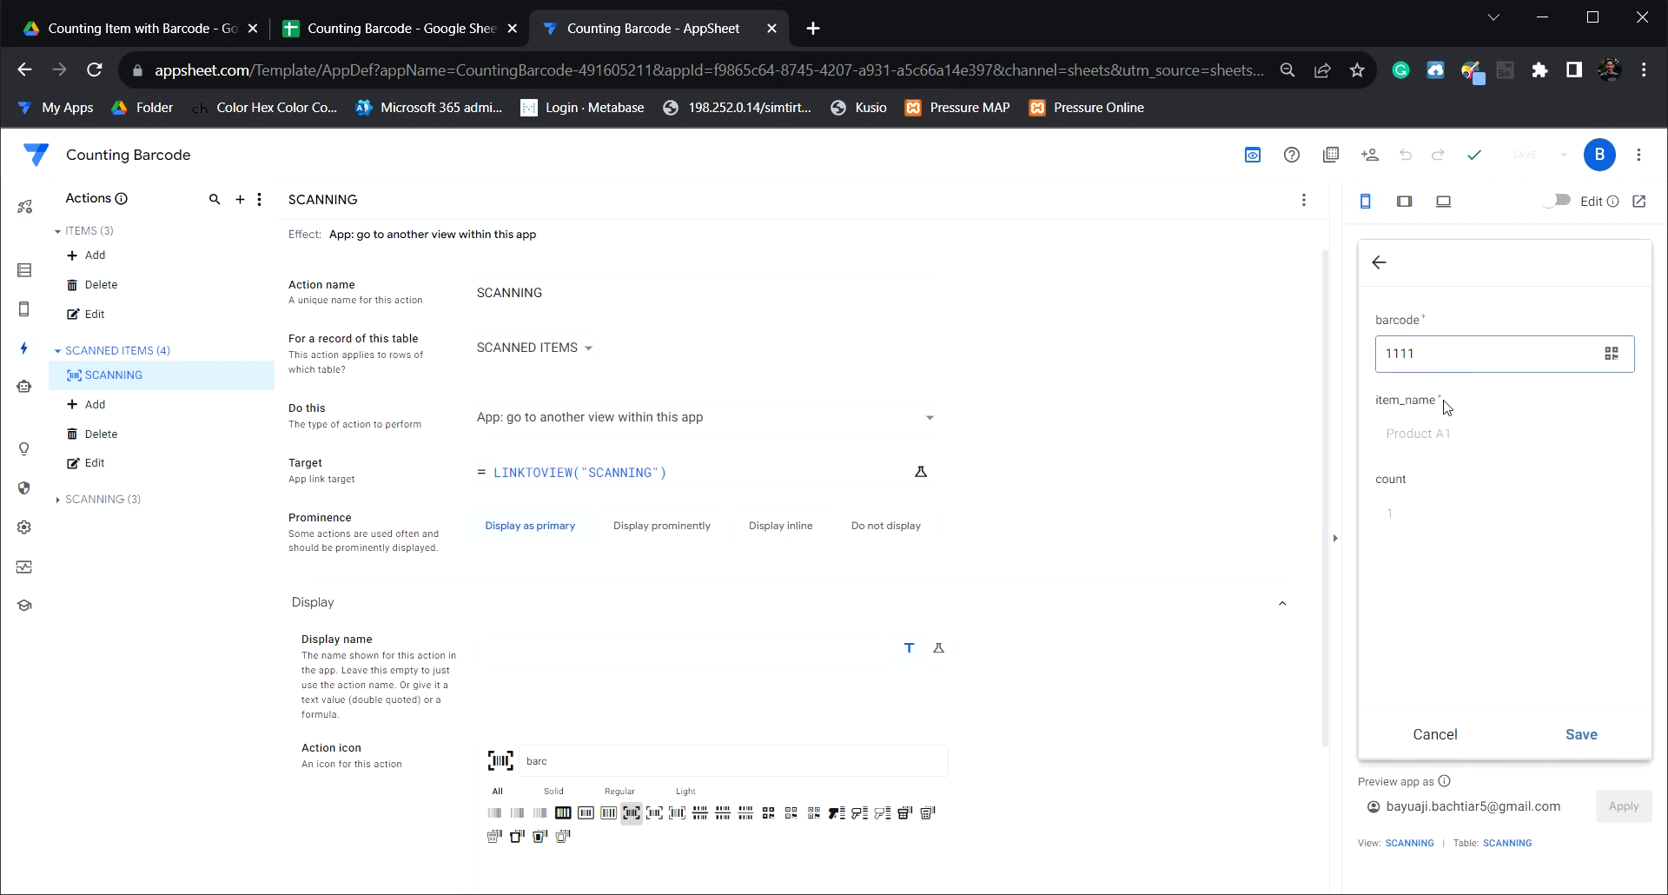
{"action": "left_click", "coordinate": [1587, 740]}
{"action": "left_click", "coordinate": [1611, 675]}
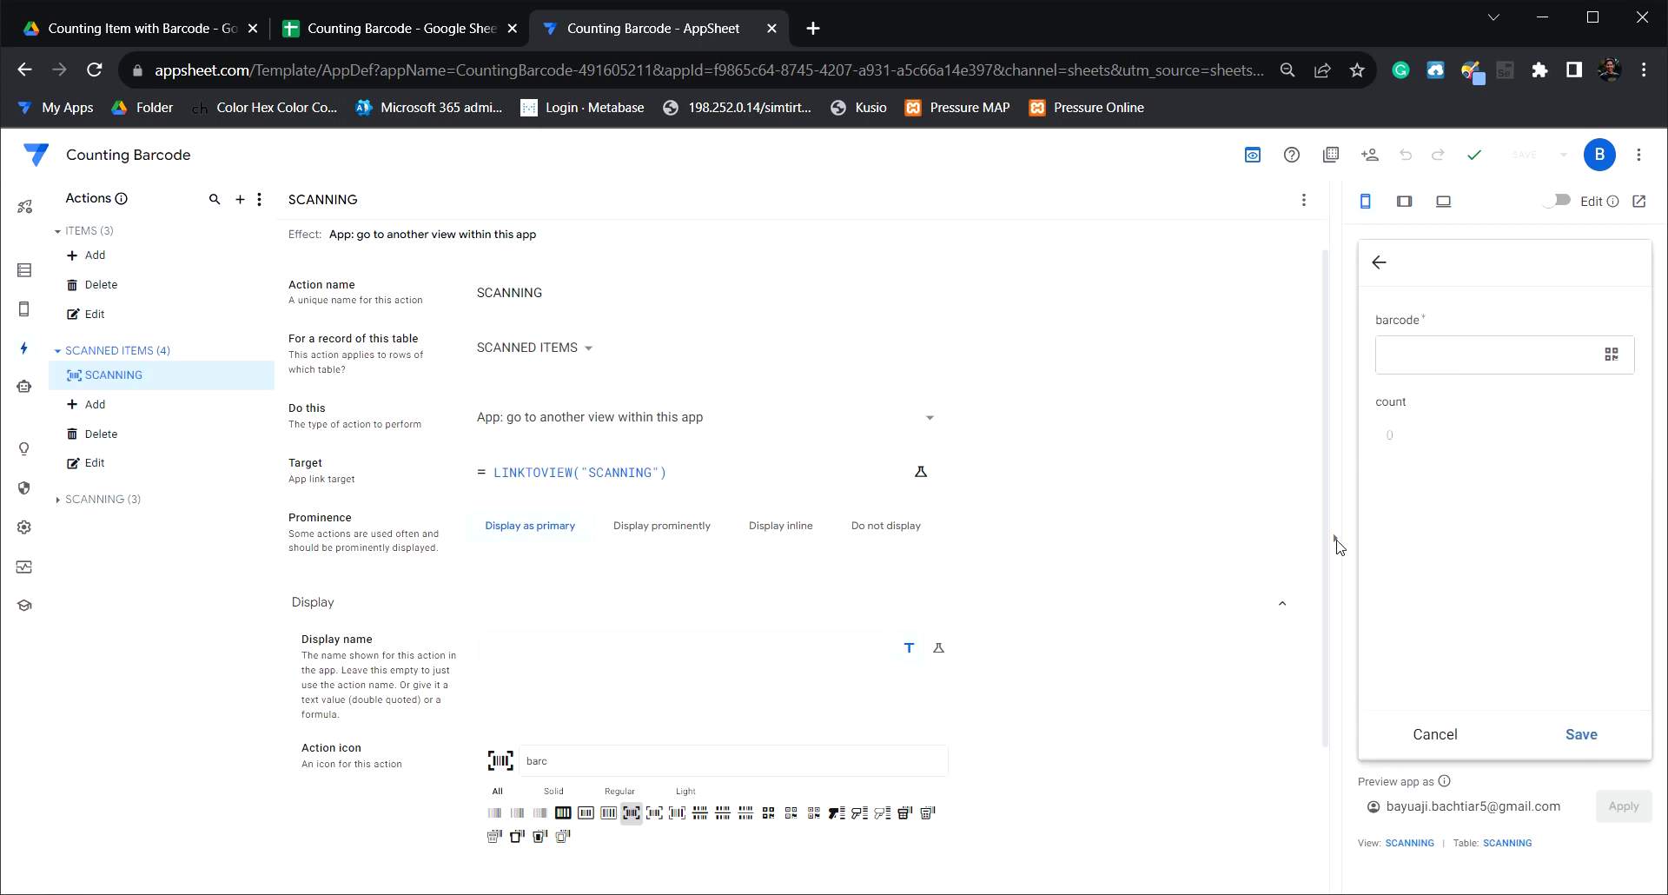
Enable Auto re-open on the SCANNING view and save two more test scans of barcode 1111.
{"action": "left_click", "coordinate": [23, 308]}
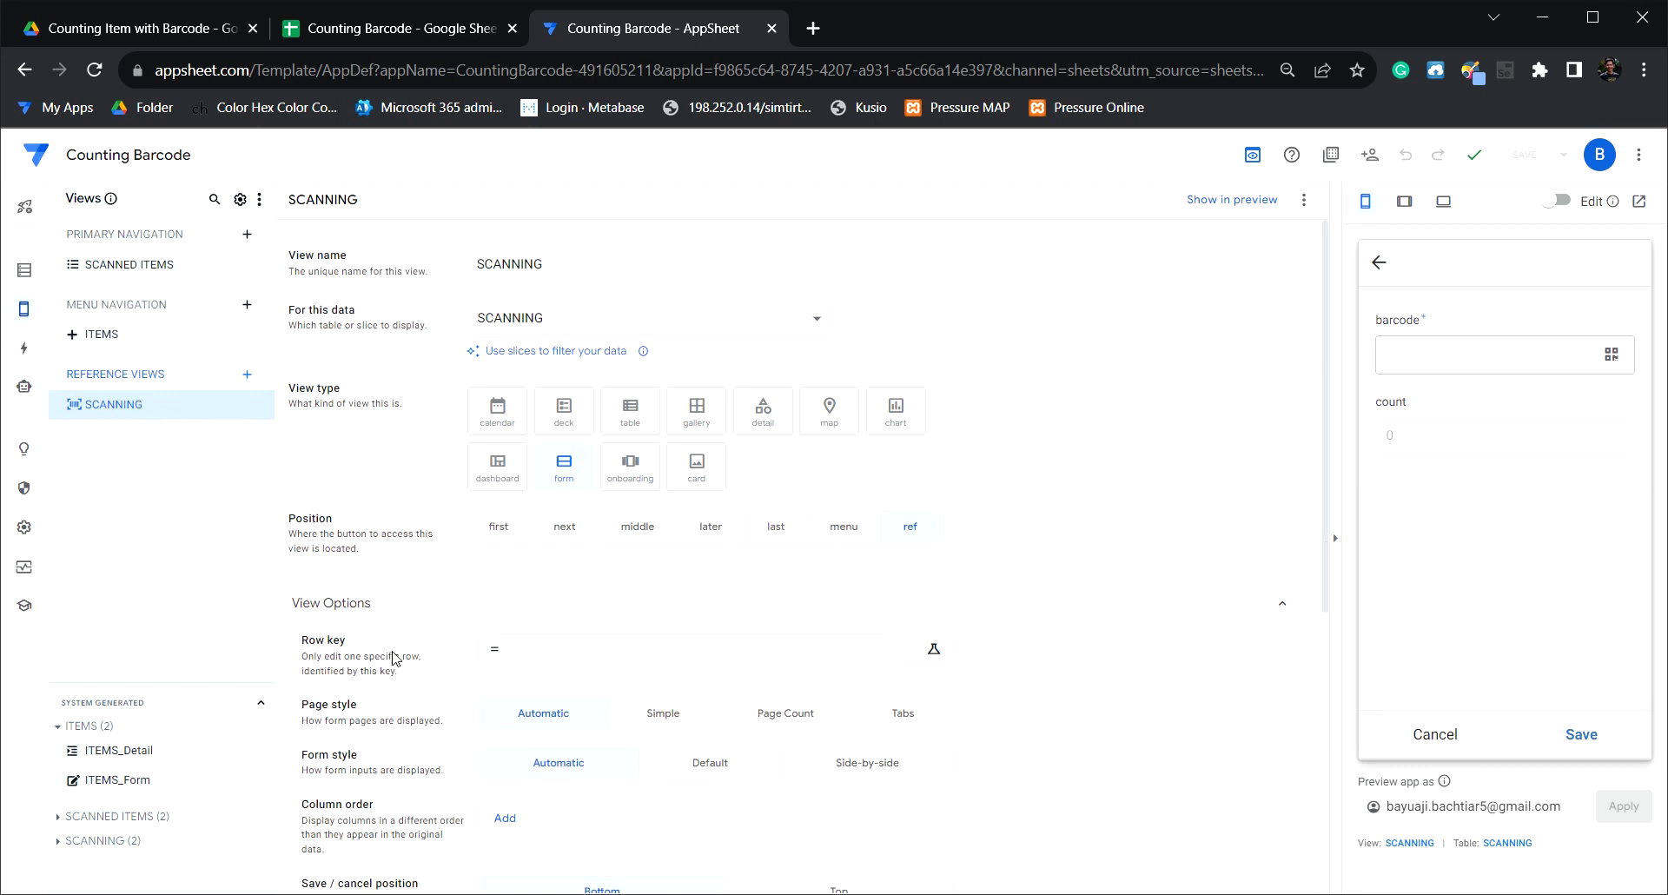
{"action": "scroll", "coordinate": [392, 658], "scroll_direction": "down", "scroll_amount": 3}
{"action": "scroll", "coordinate": [461, 642], "scroll_direction": "down", "scroll_amount": 3}
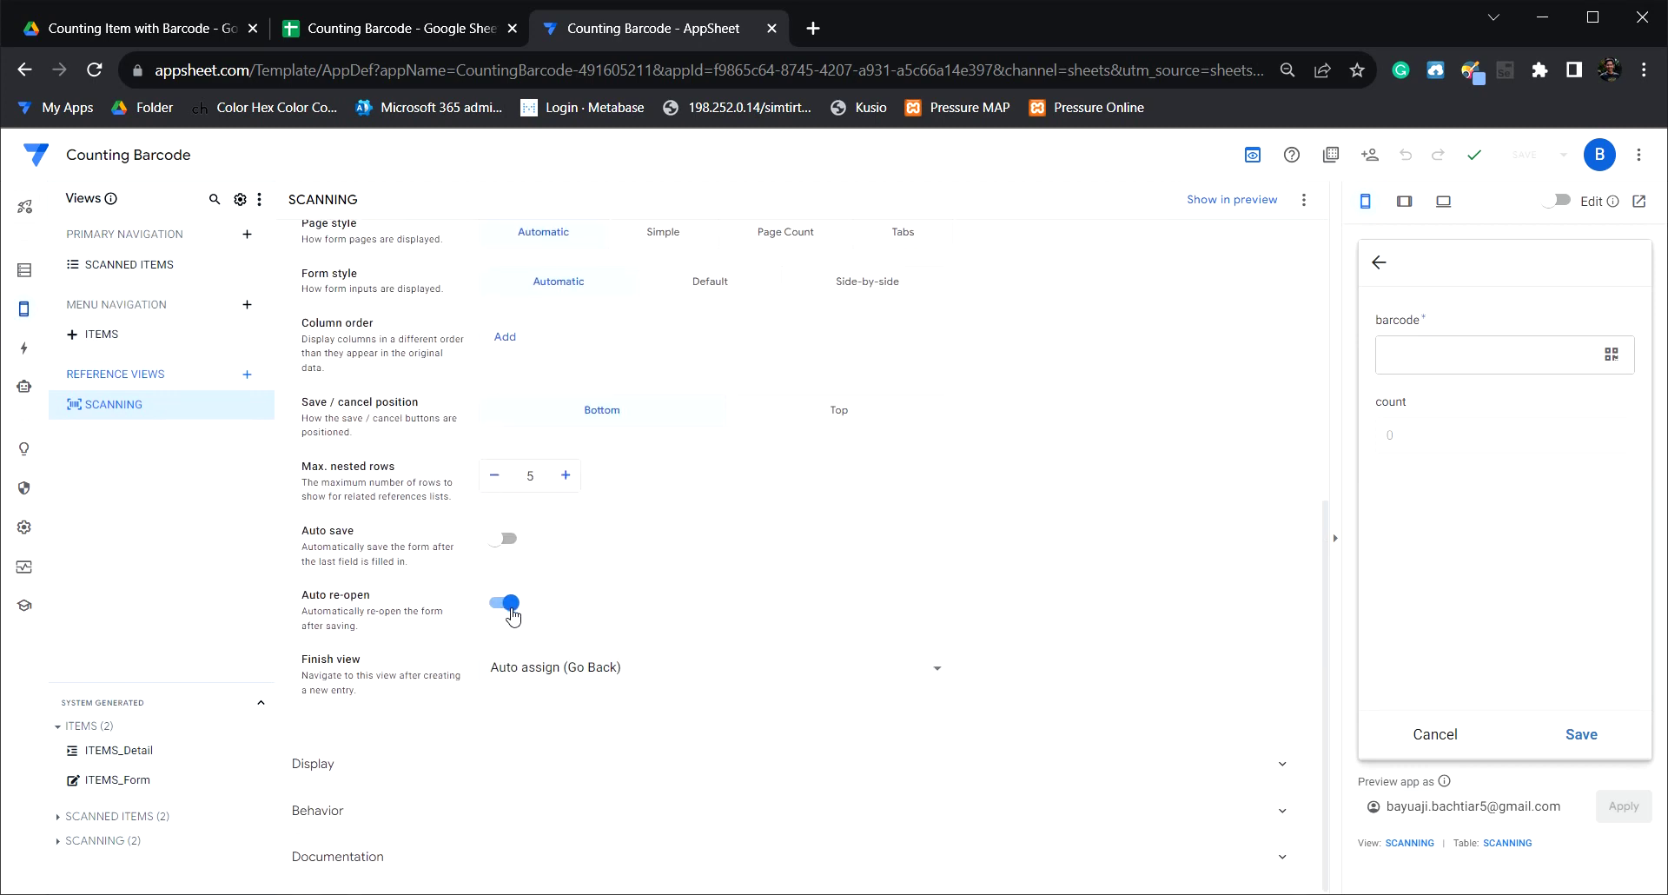
{"action": "left_click", "coordinate": [1492, 363]}
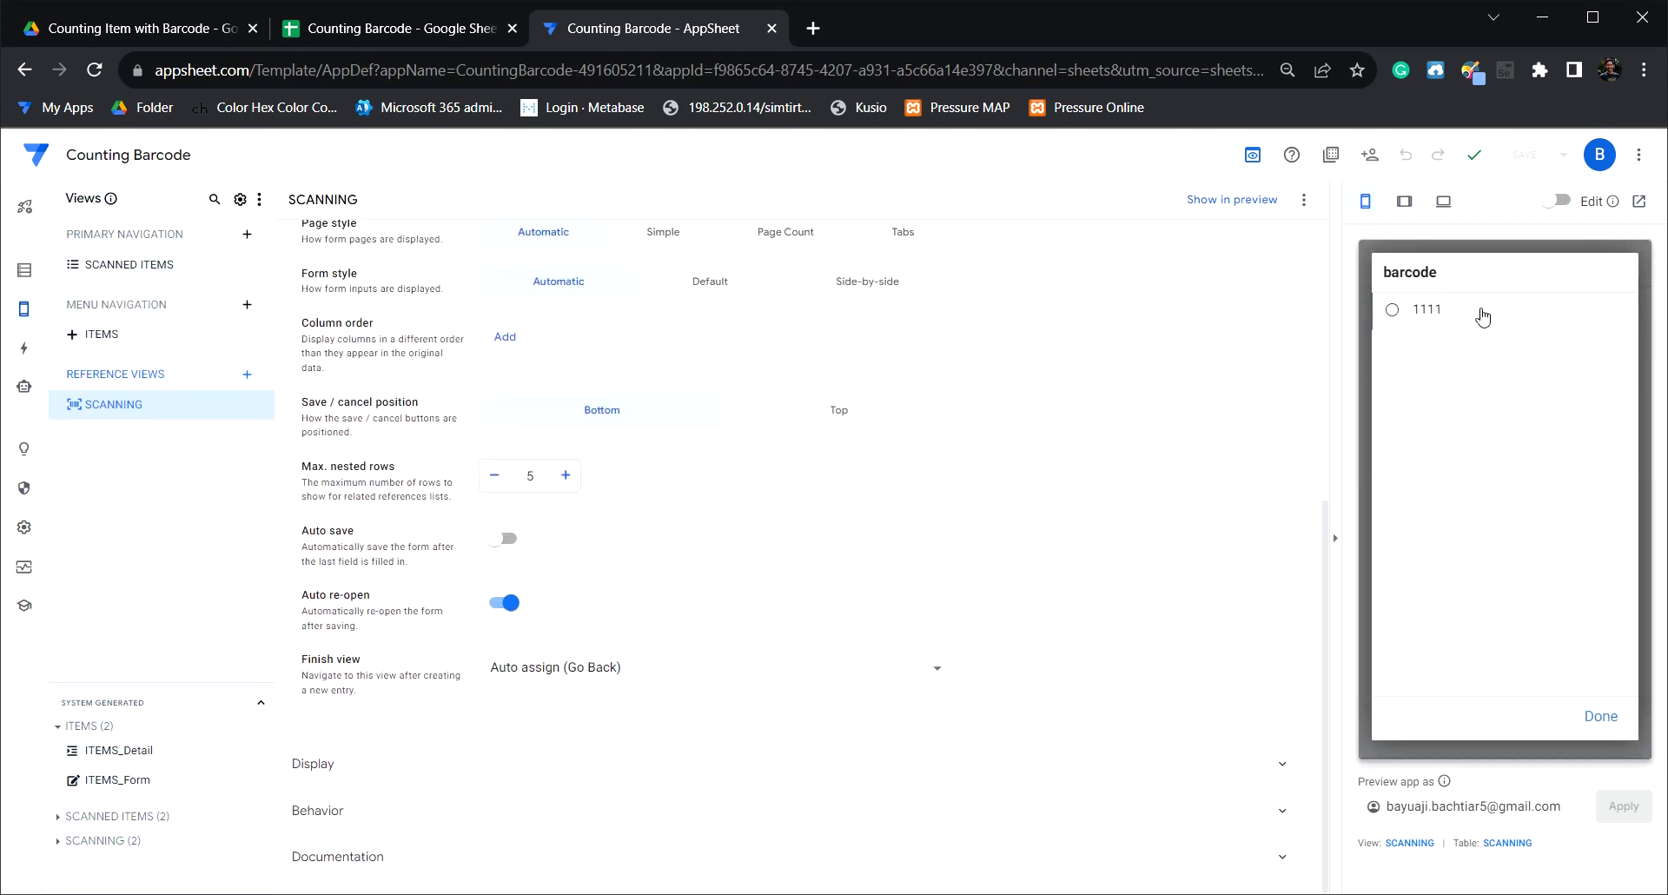
{"action": "left_click", "coordinate": [1481, 318]}
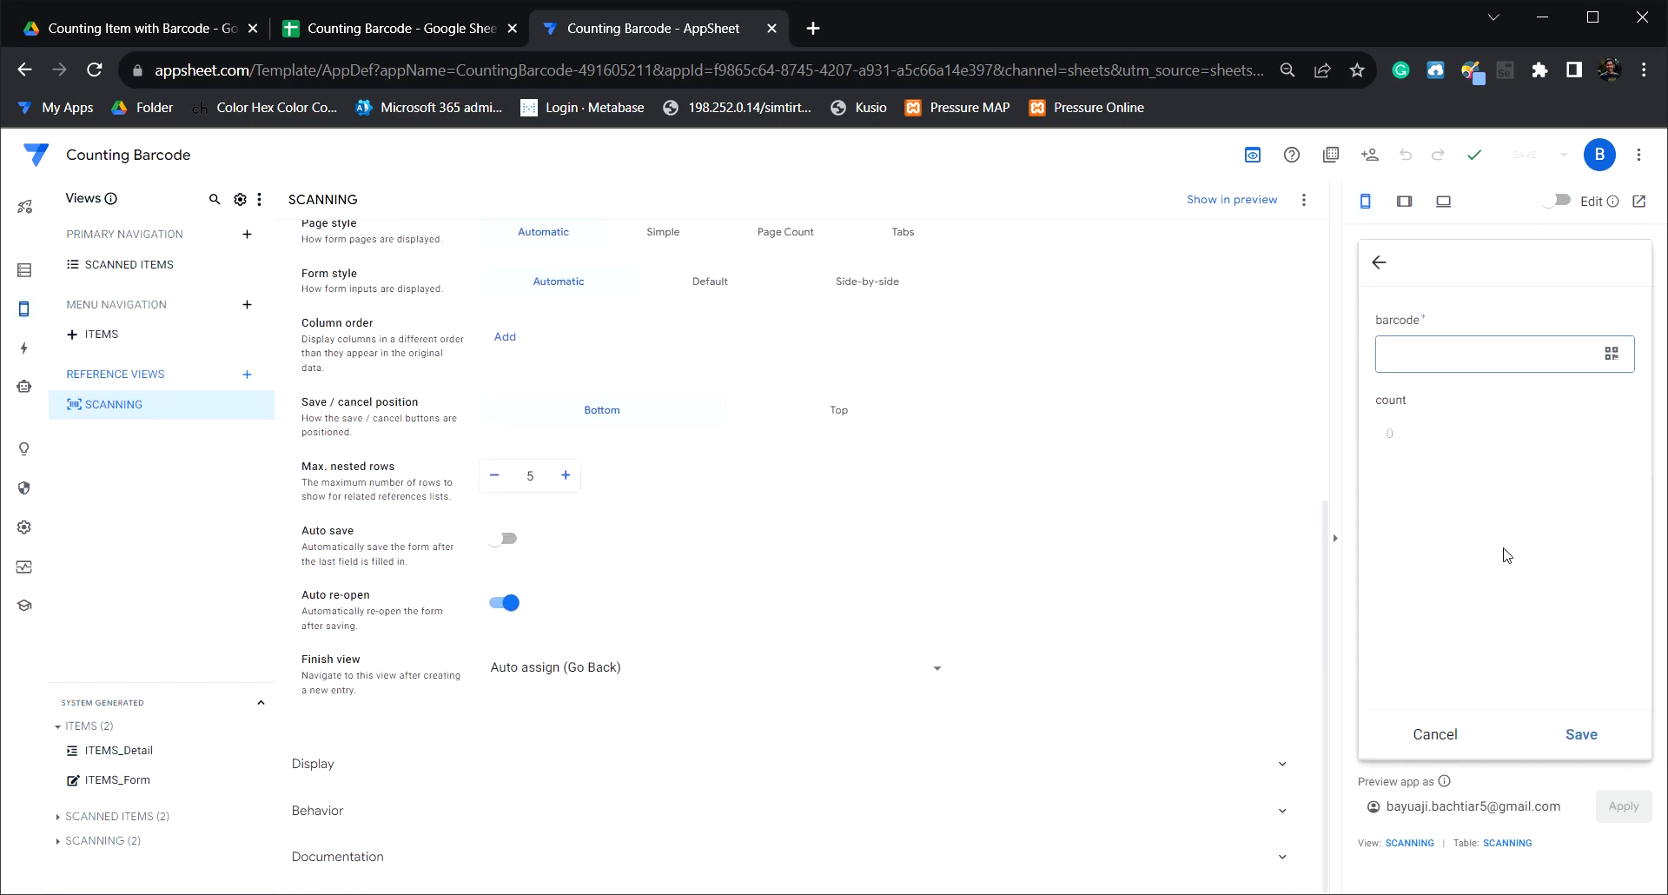
{"action": "left_click", "coordinate": [1582, 735]}
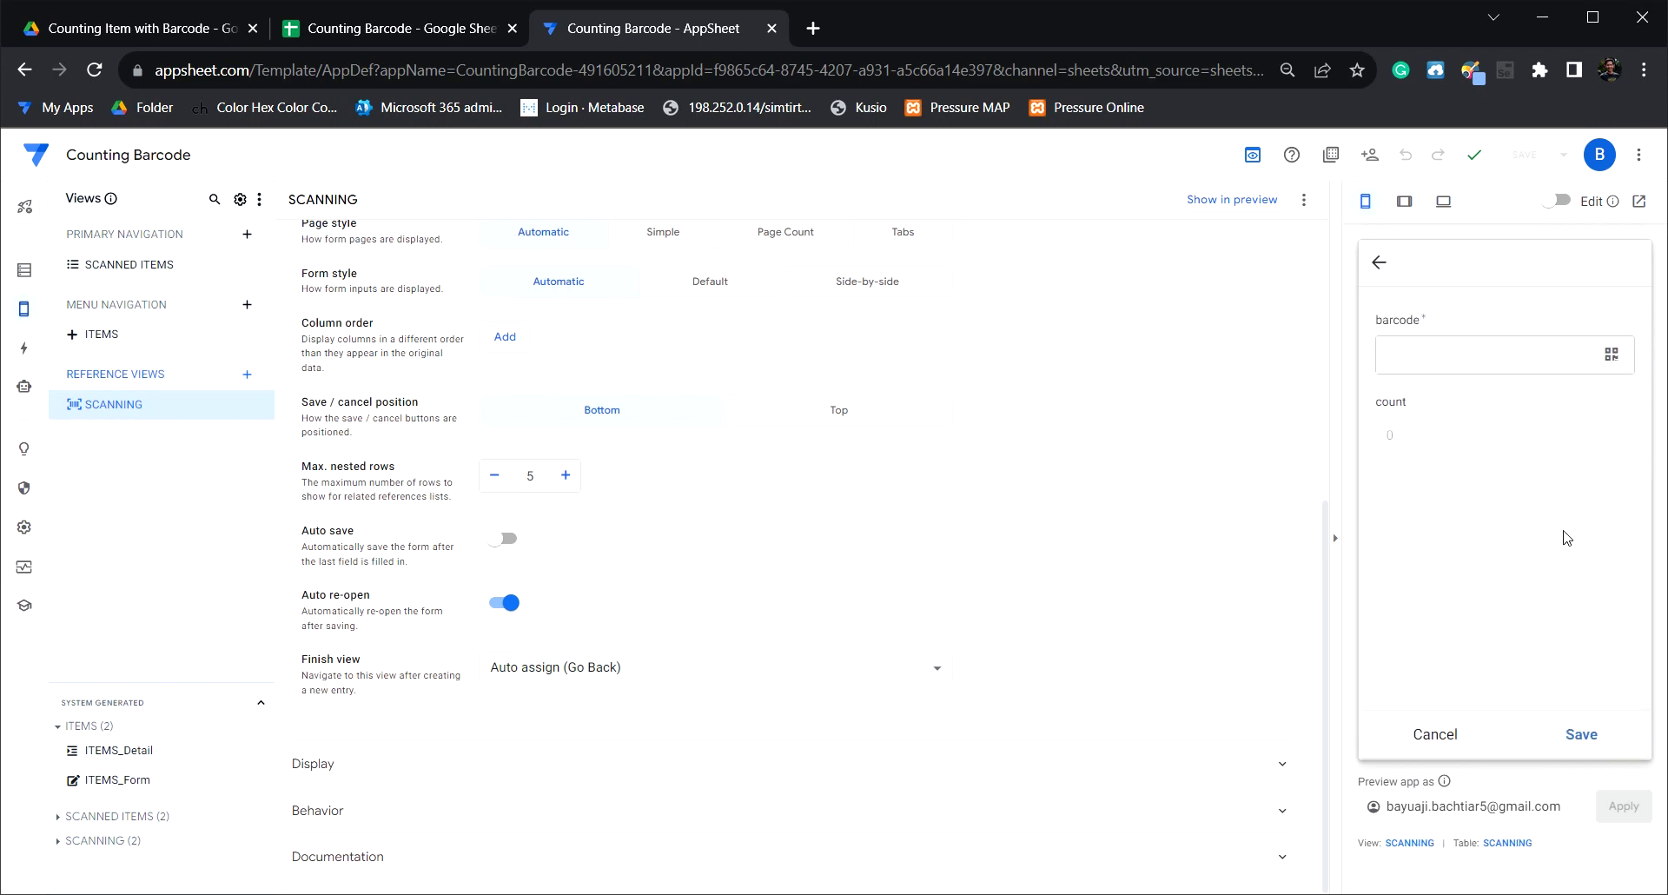
{"action": "left_click", "coordinate": [1450, 357]}
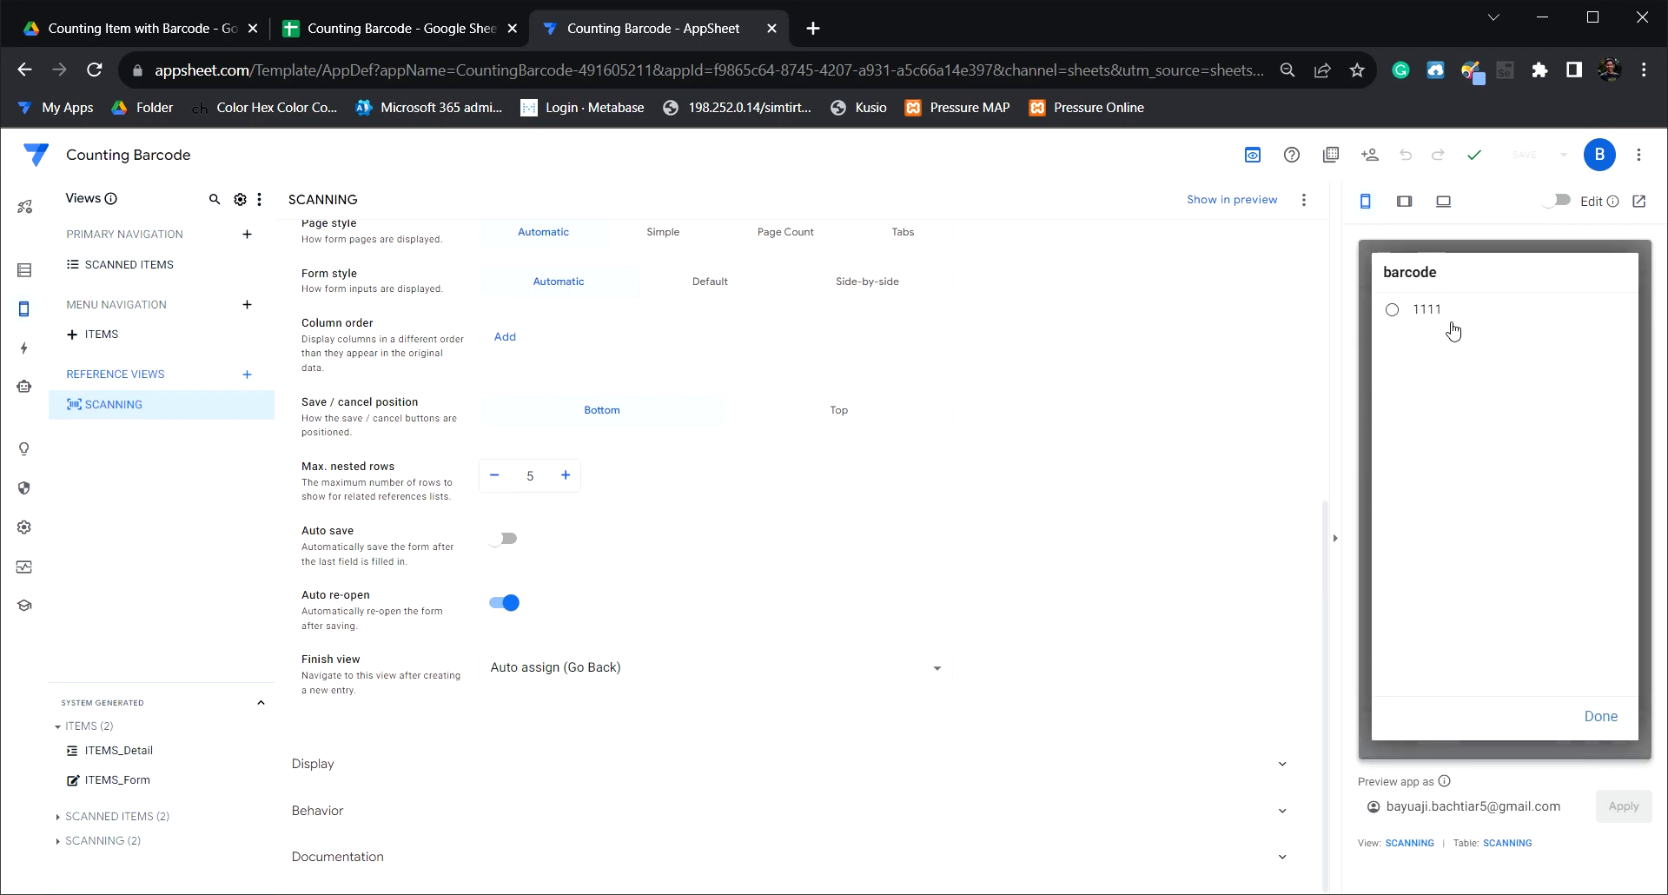
{"action": "left_click", "coordinate": [1453, 323]}
{"action": "left_click", "coordinate": [1586, 731]}
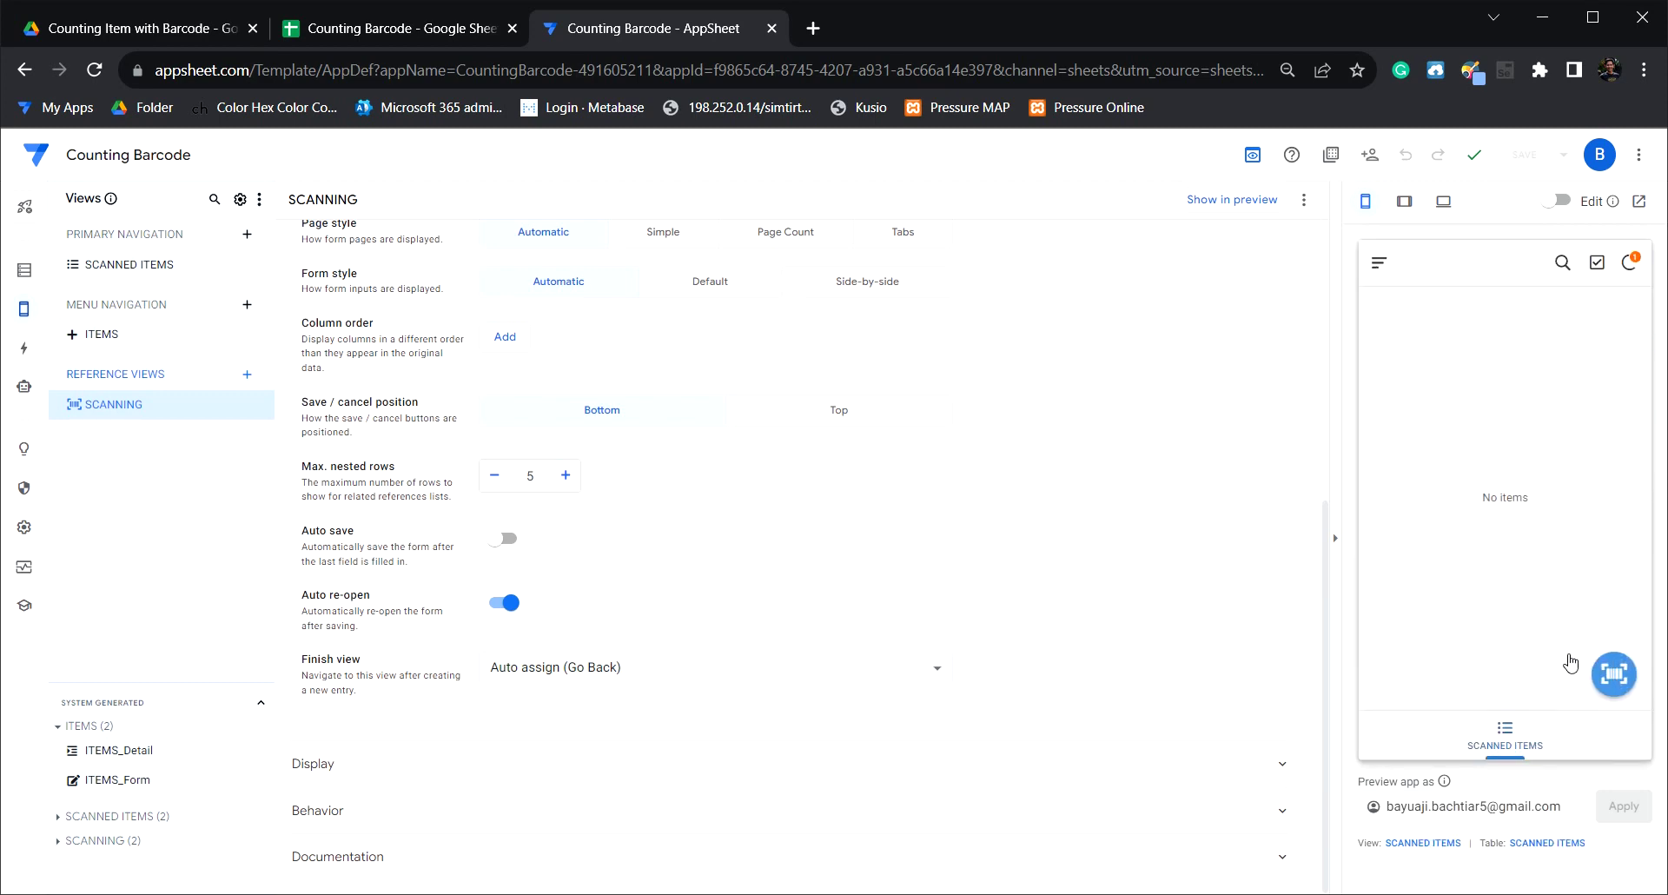
{"action": "left_click", "coordinate": [1381, 266]}
In SCANNED ITEMS cell A2, enter =UNIQUE(SCANNING!A2:D100).
{"action": "left_click", "coordinate": [404, 22]}
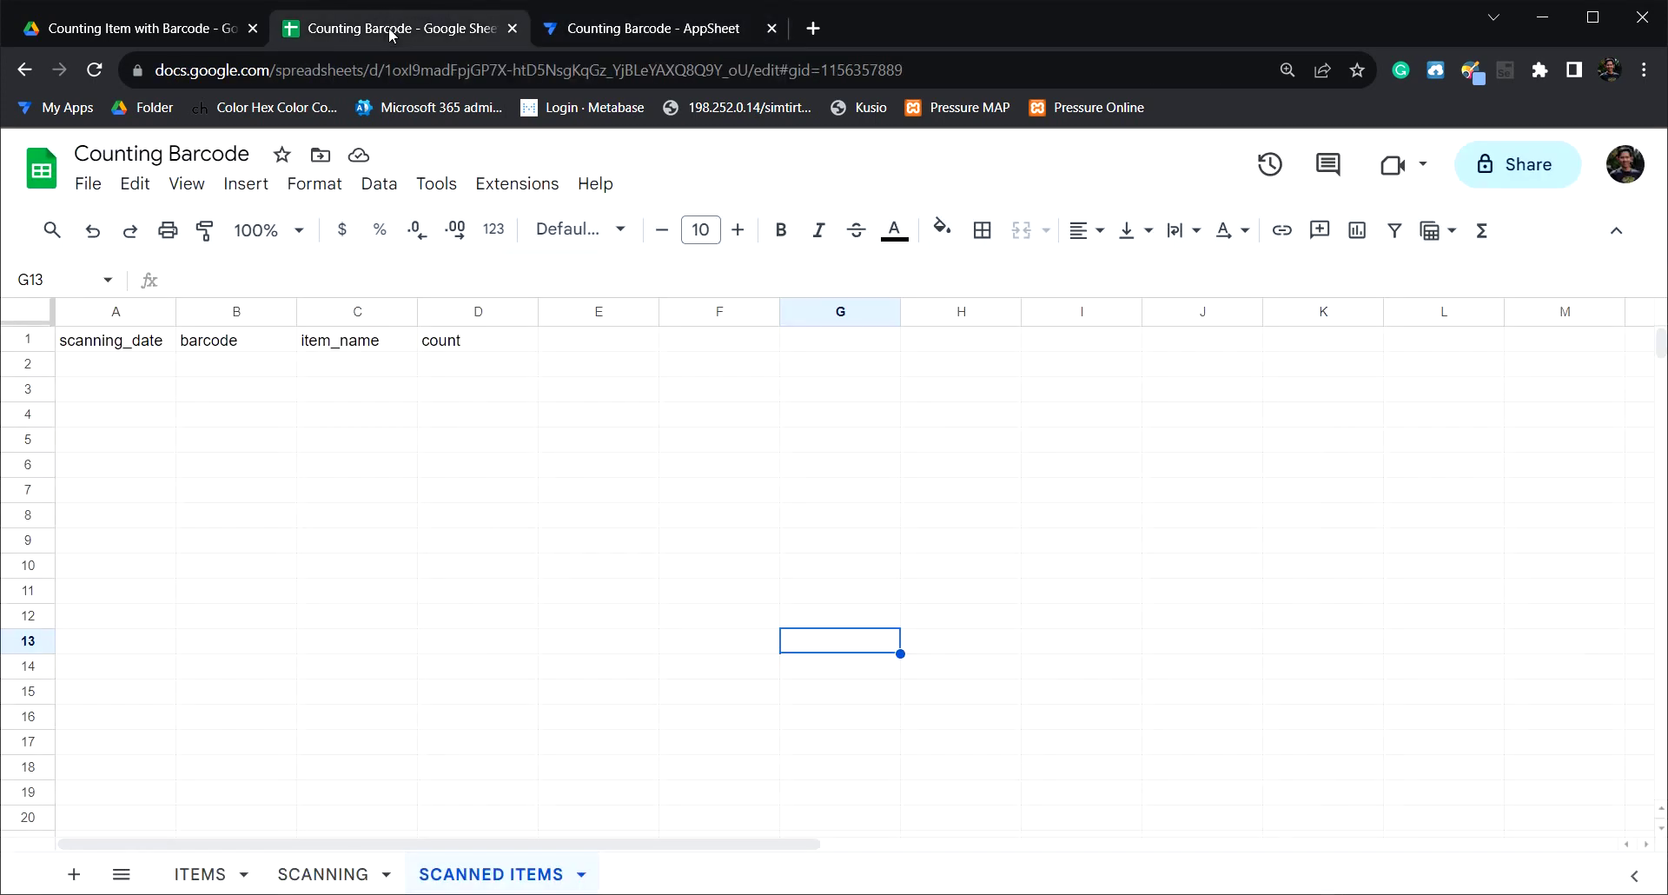
{"action": "left_click", "coordinate": [287, 388]}
{"action": "left_click", "coordinate": [158, 373]}
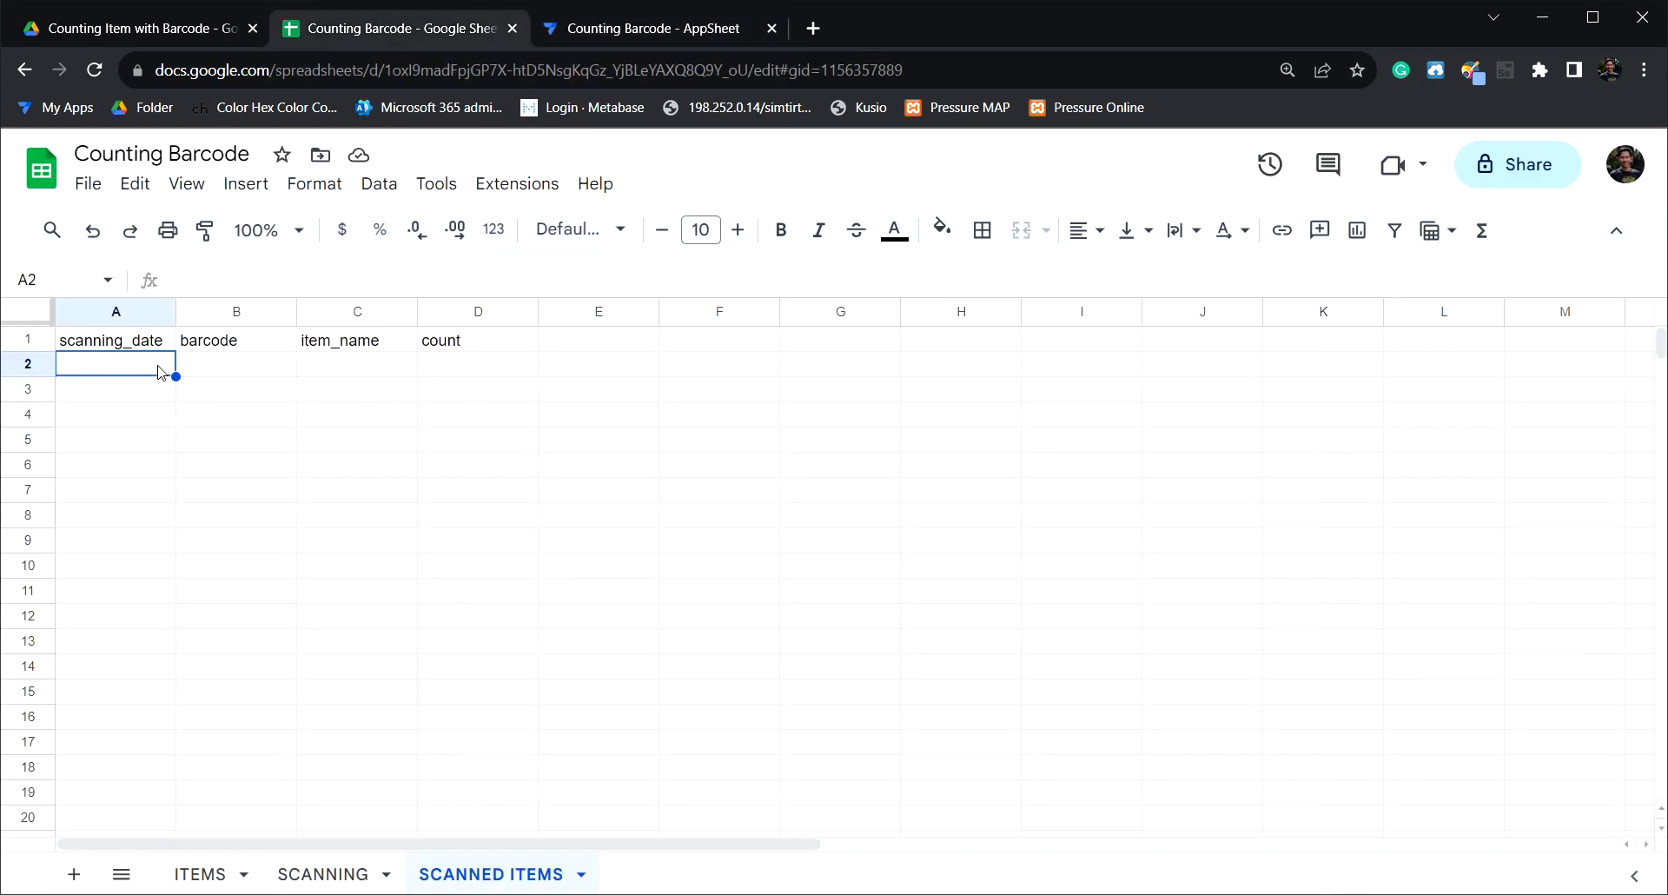
{"action": "type", "text": "="}
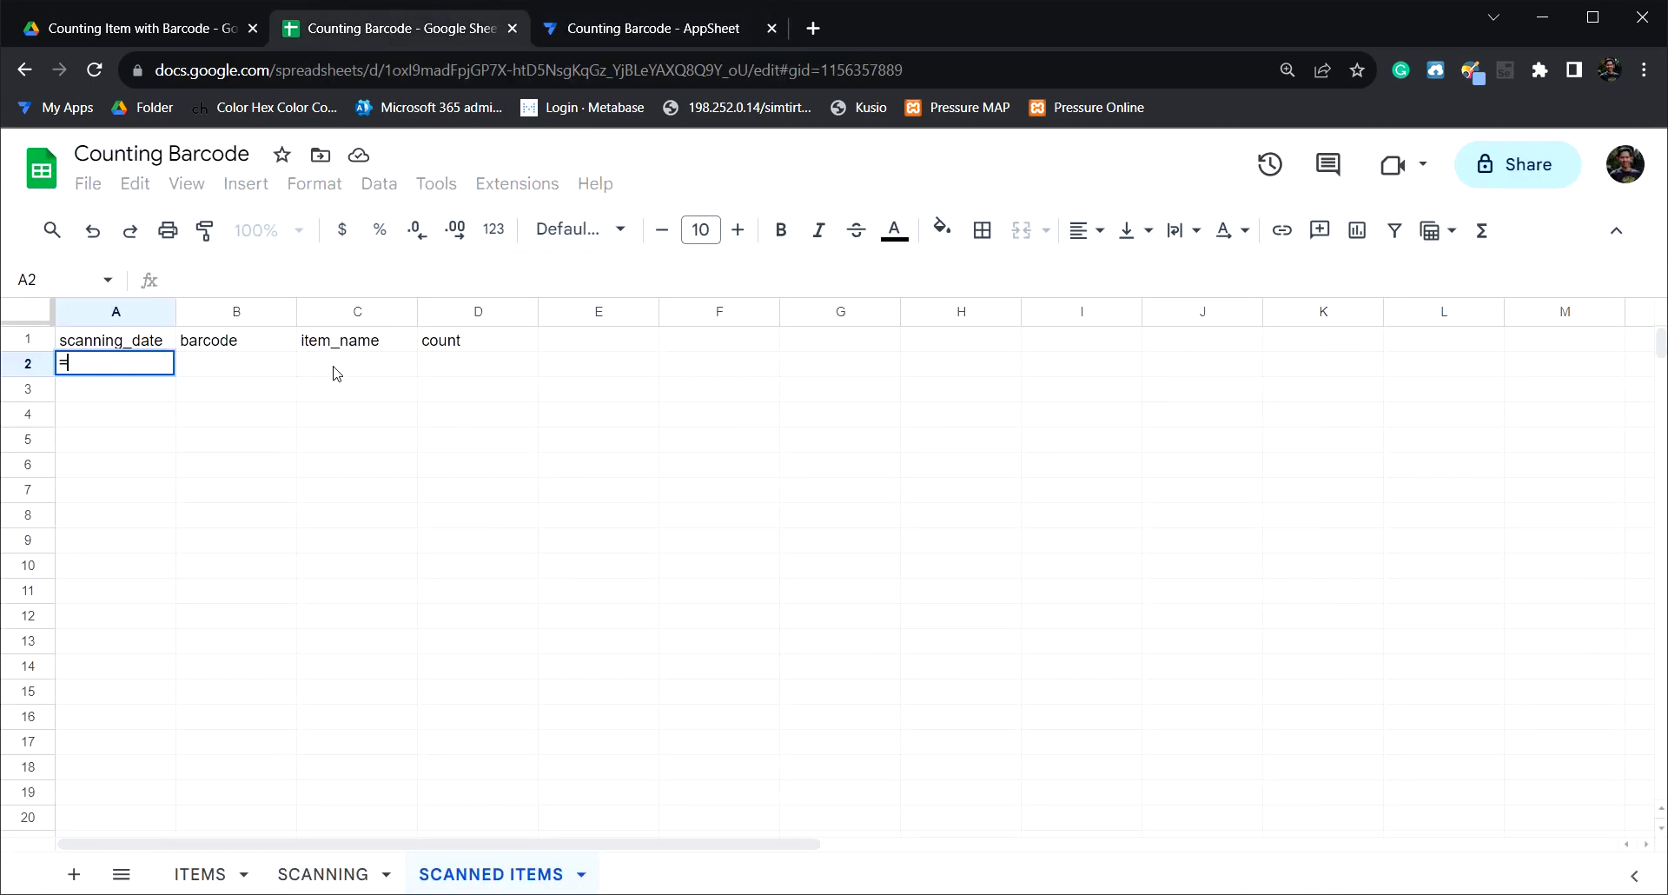
{"action": "type", "text": "UNI"}
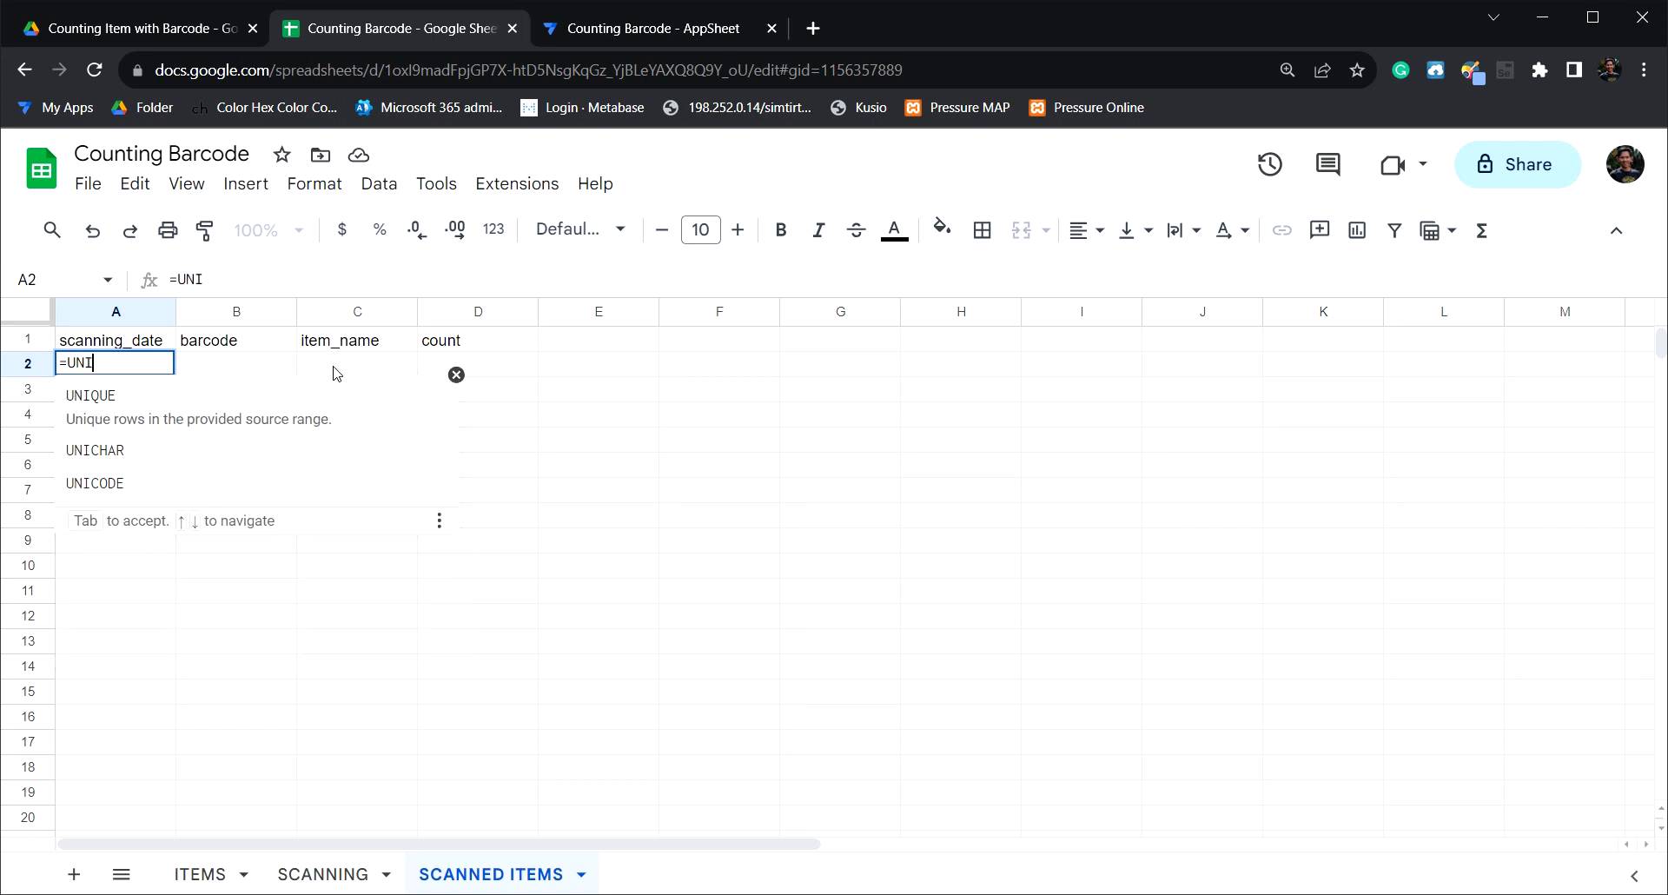
{"action": "key", "text": "Tab"}
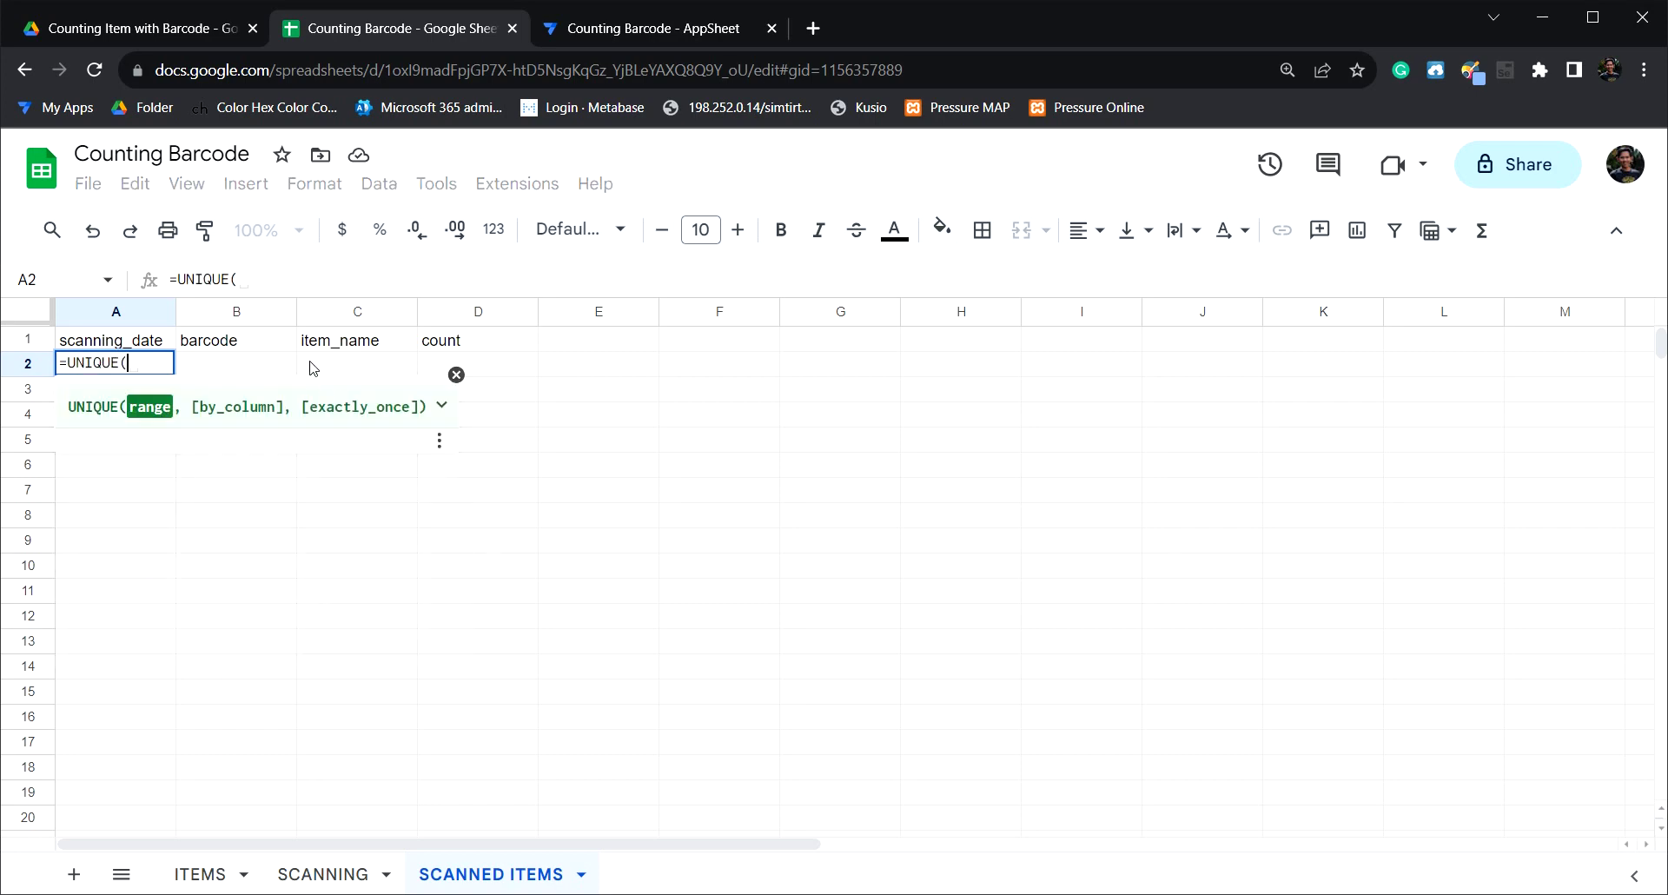
{"action": "left_click", "coordinate": [354, 875]}
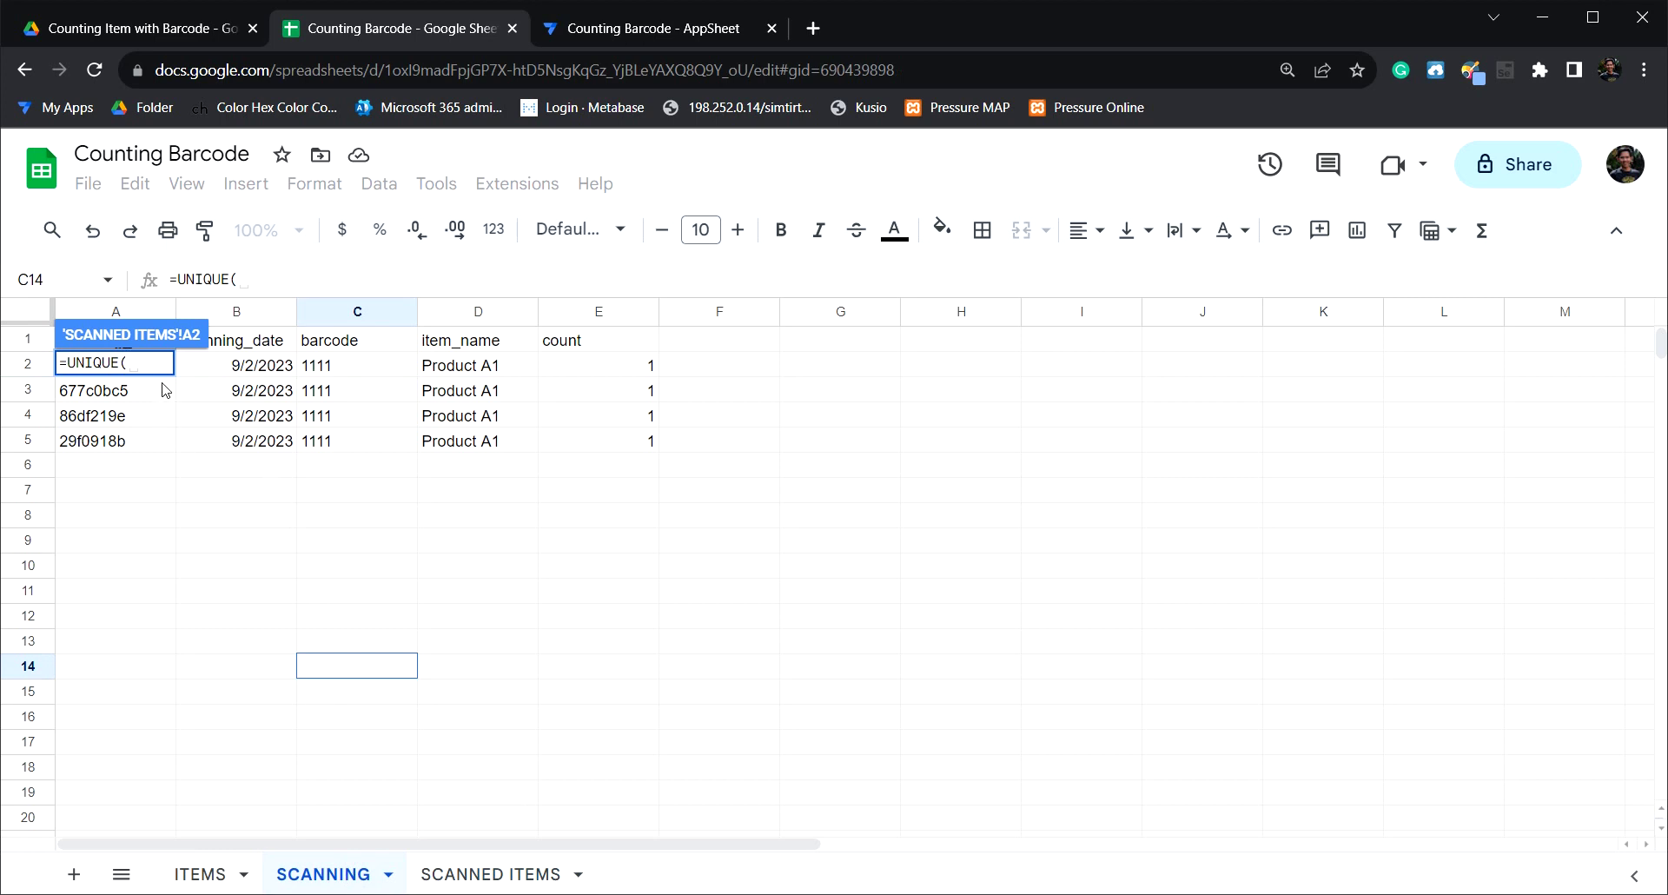
{"action": "type", "text": "A2"}
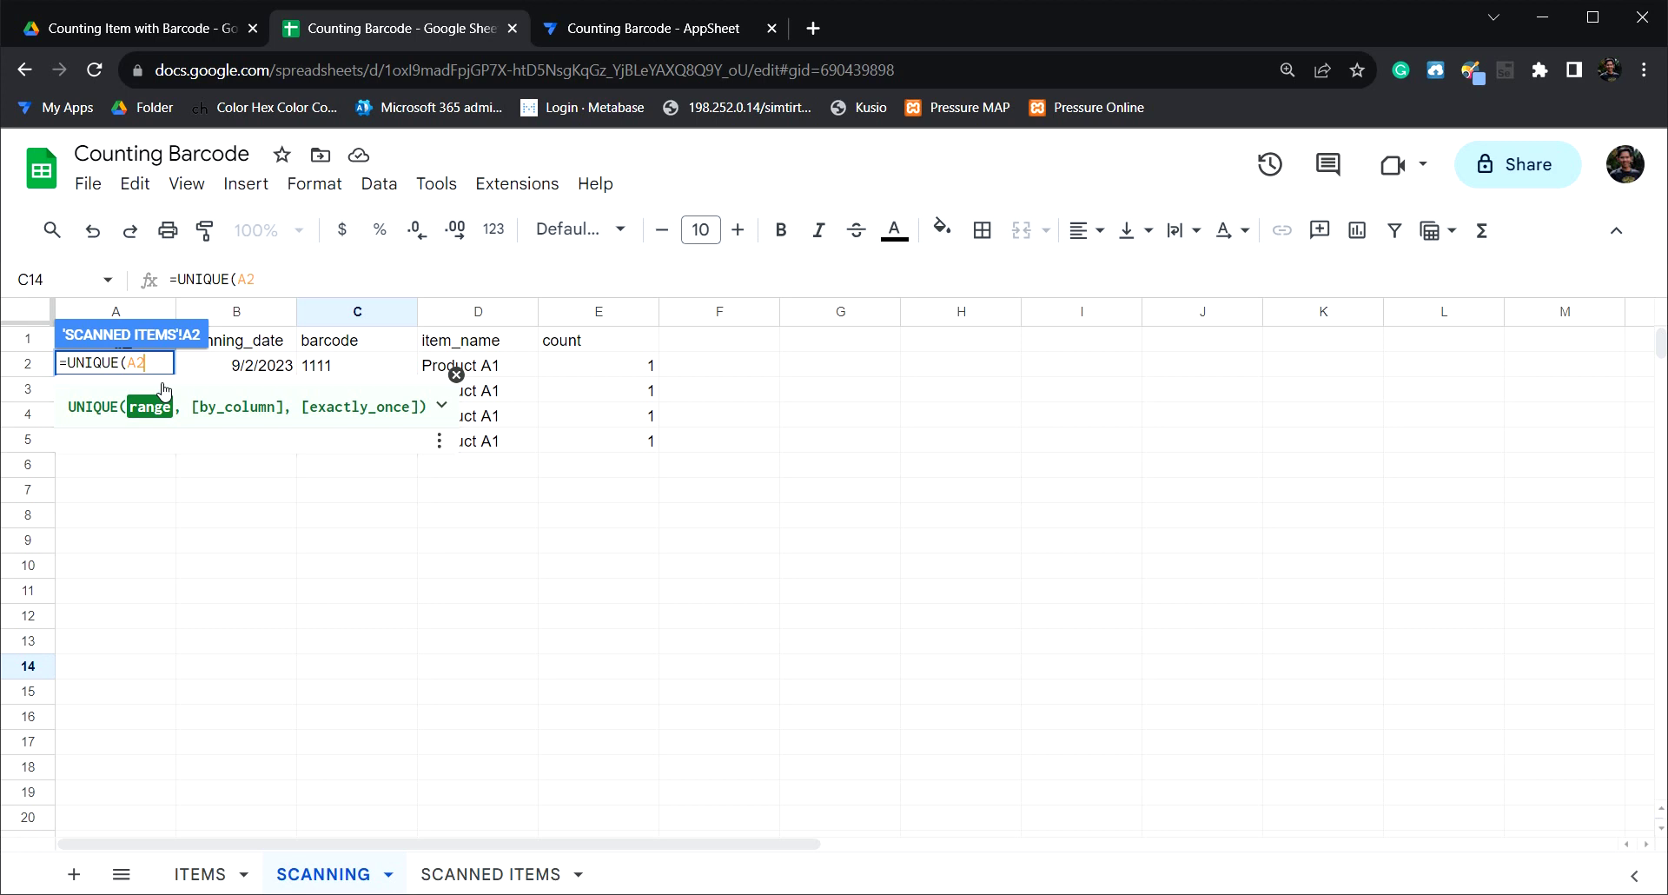
{"action": "type", "text": ":"}
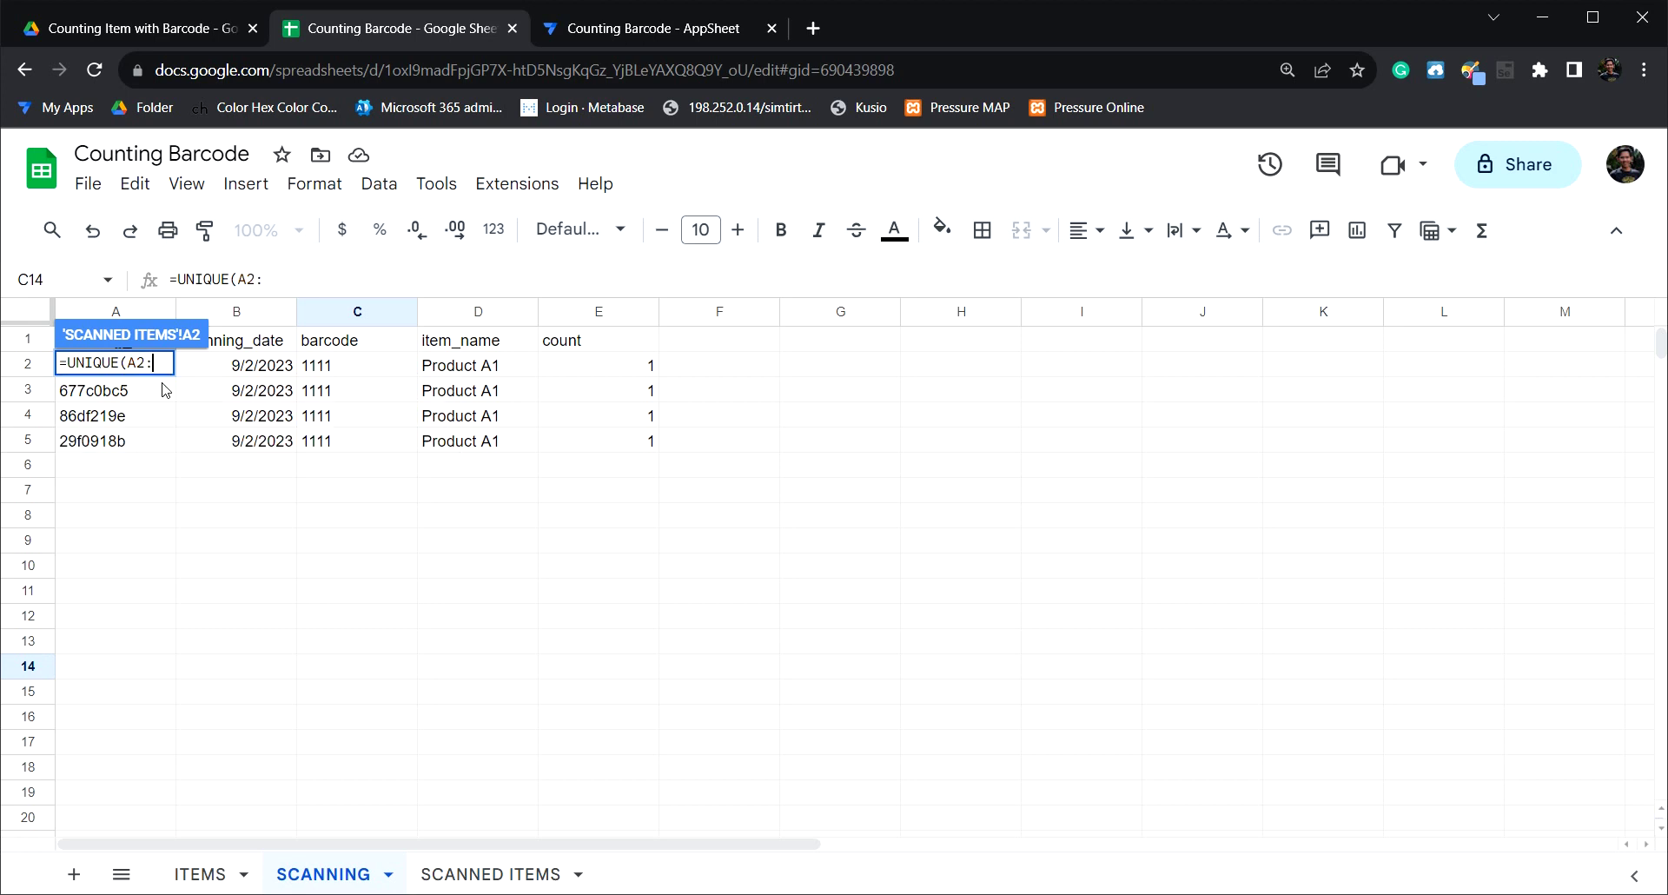
{"action": "type", "text": "D"}
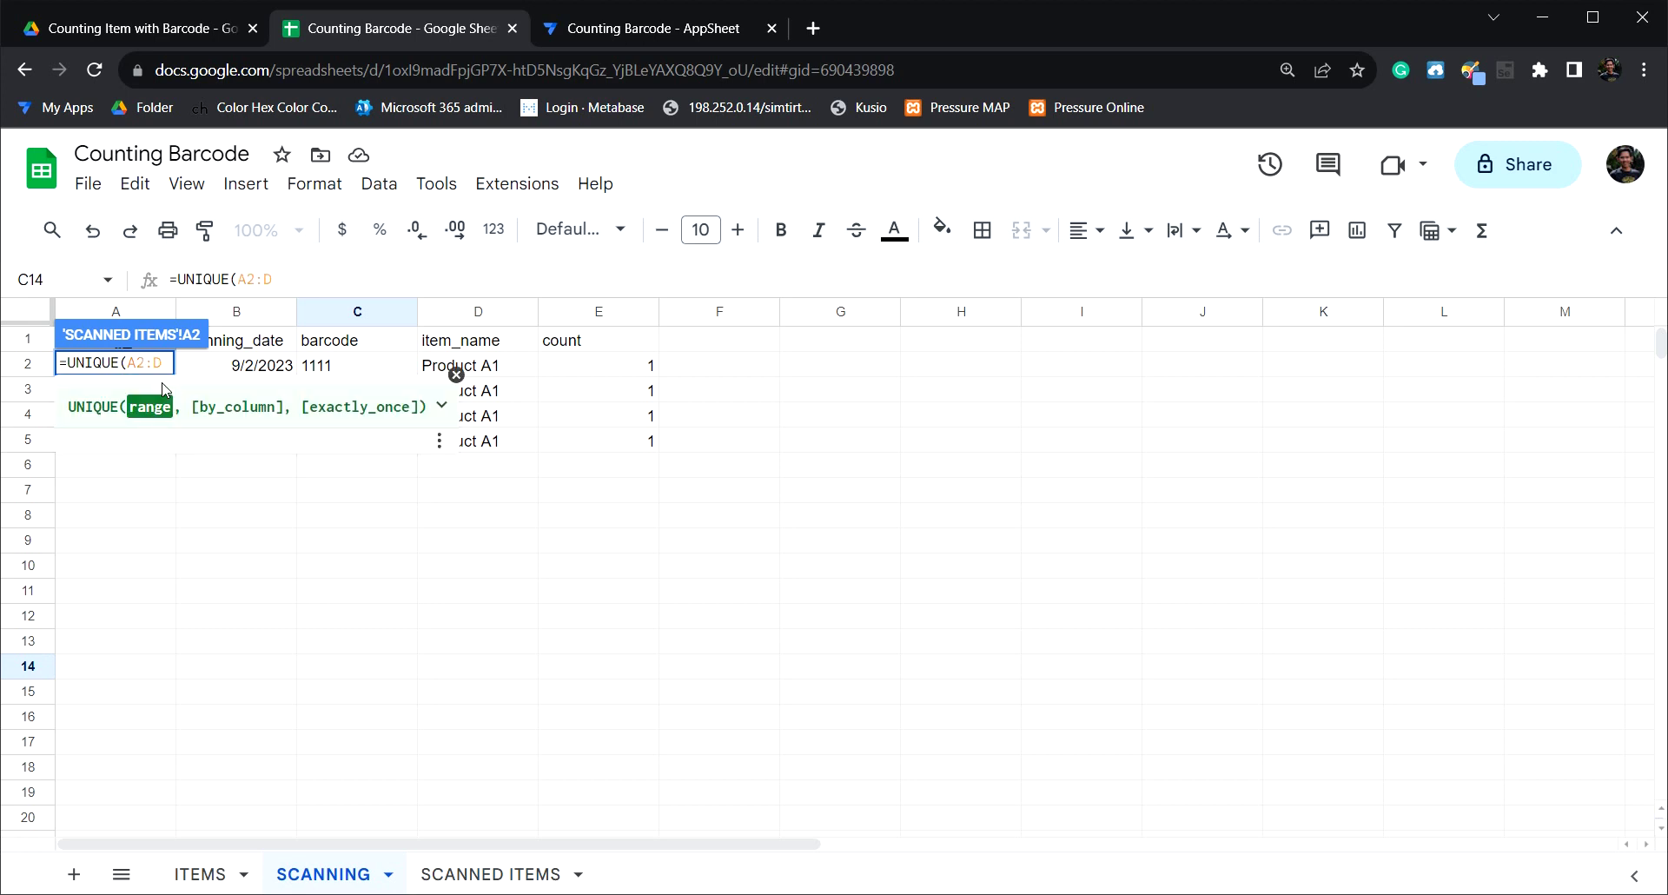
{"action": "type", "text": "100"}
{"action": "type", "text": ")"}
{"action": "key", "text": "Return"}
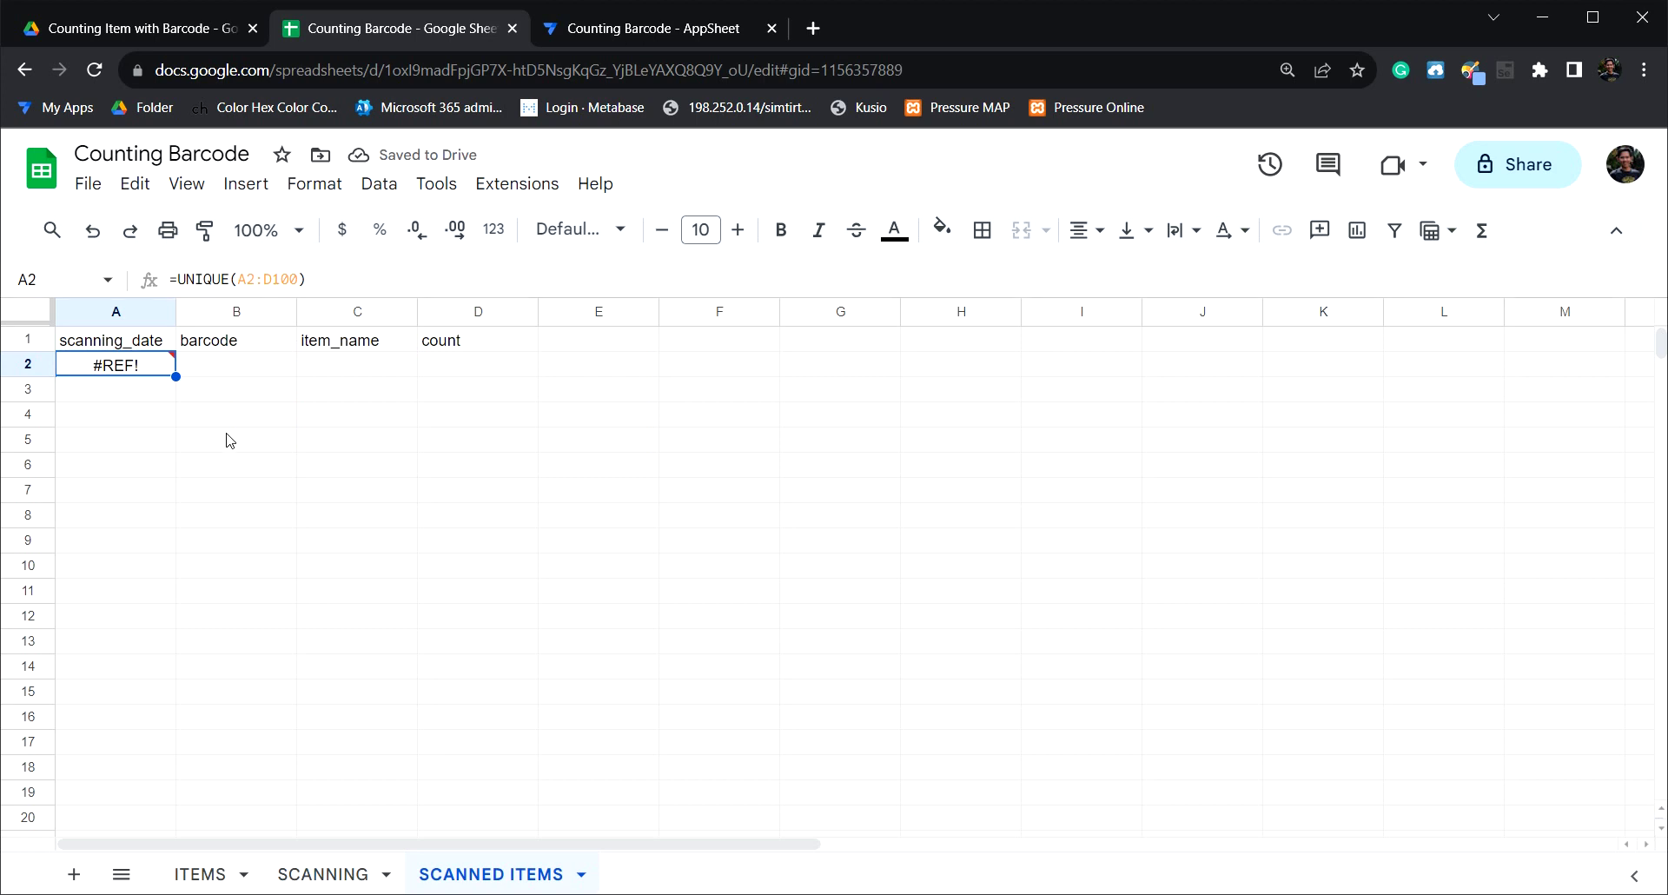
Restart the formula as =UNIQUE( with SCANNING rows A3:D5 as the range.
{"action": "type", "text": "=UNI"}
{"action": "key", "text": "Tab"}
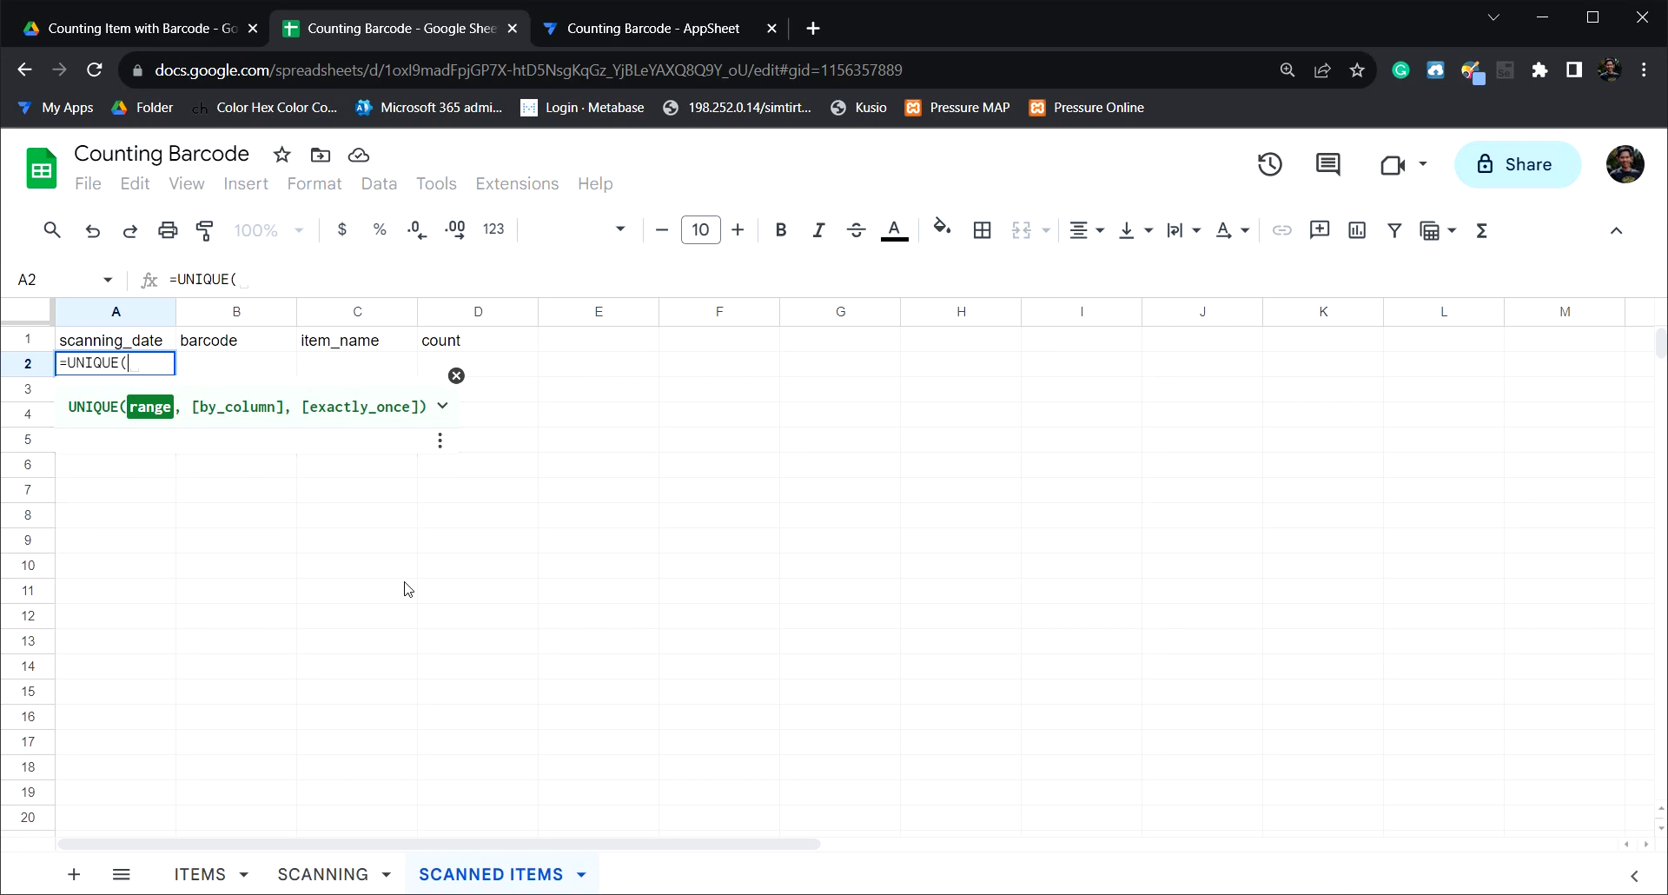
{"action": "left_click", "coordinate": [347, 869]}
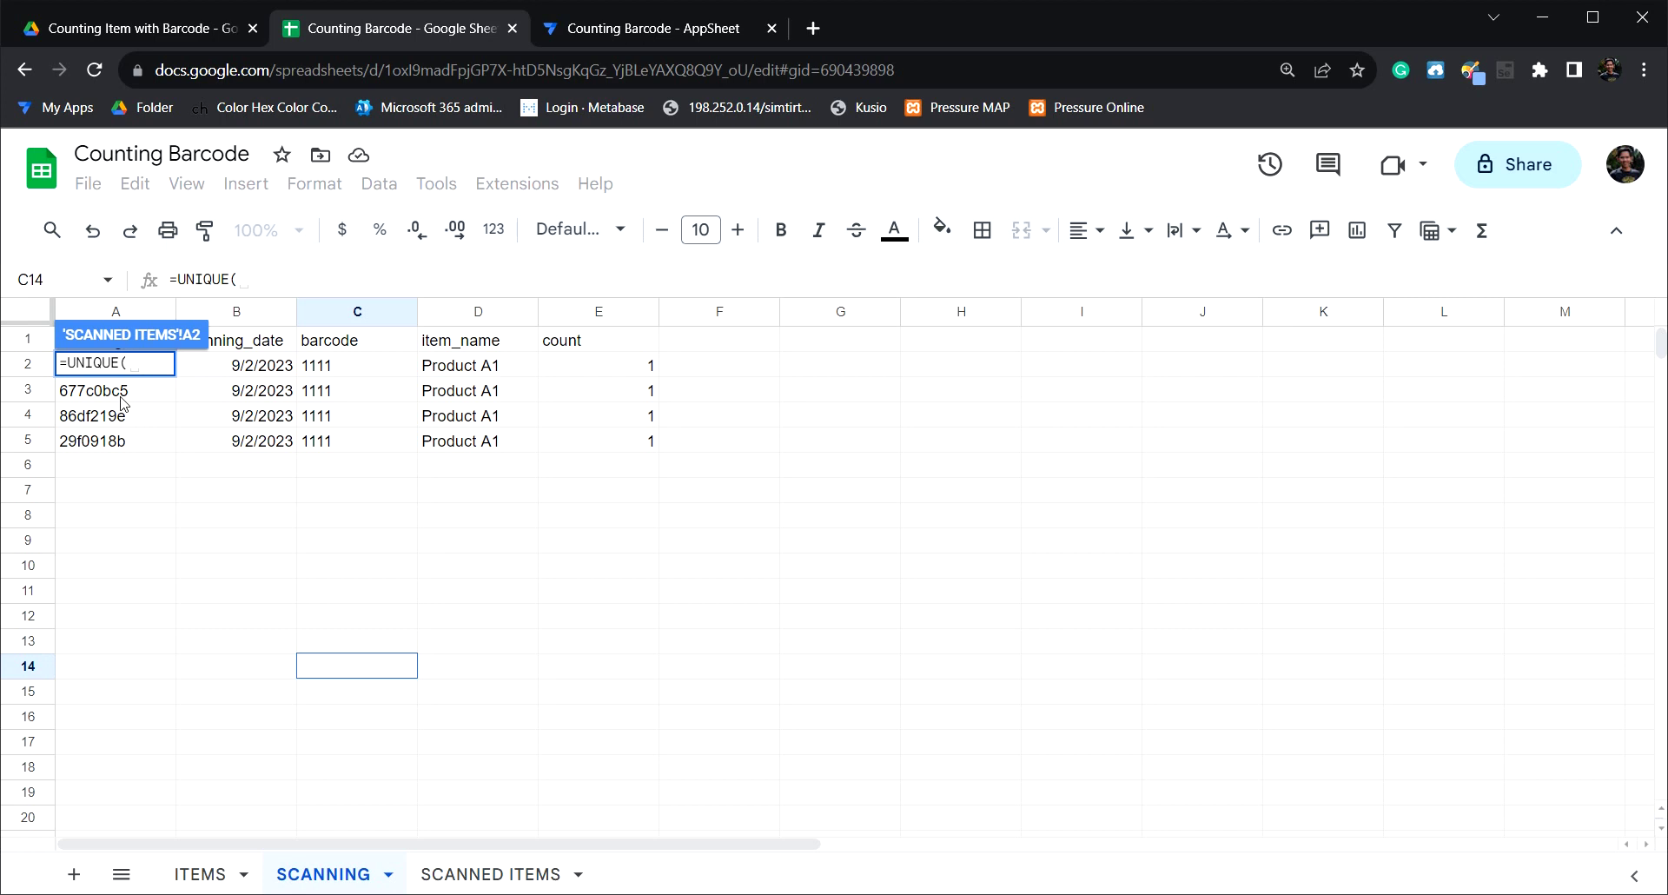
{"action": "left_click_drag", "start_coordinate": [161, 390], "coordinate": [500, 443]}
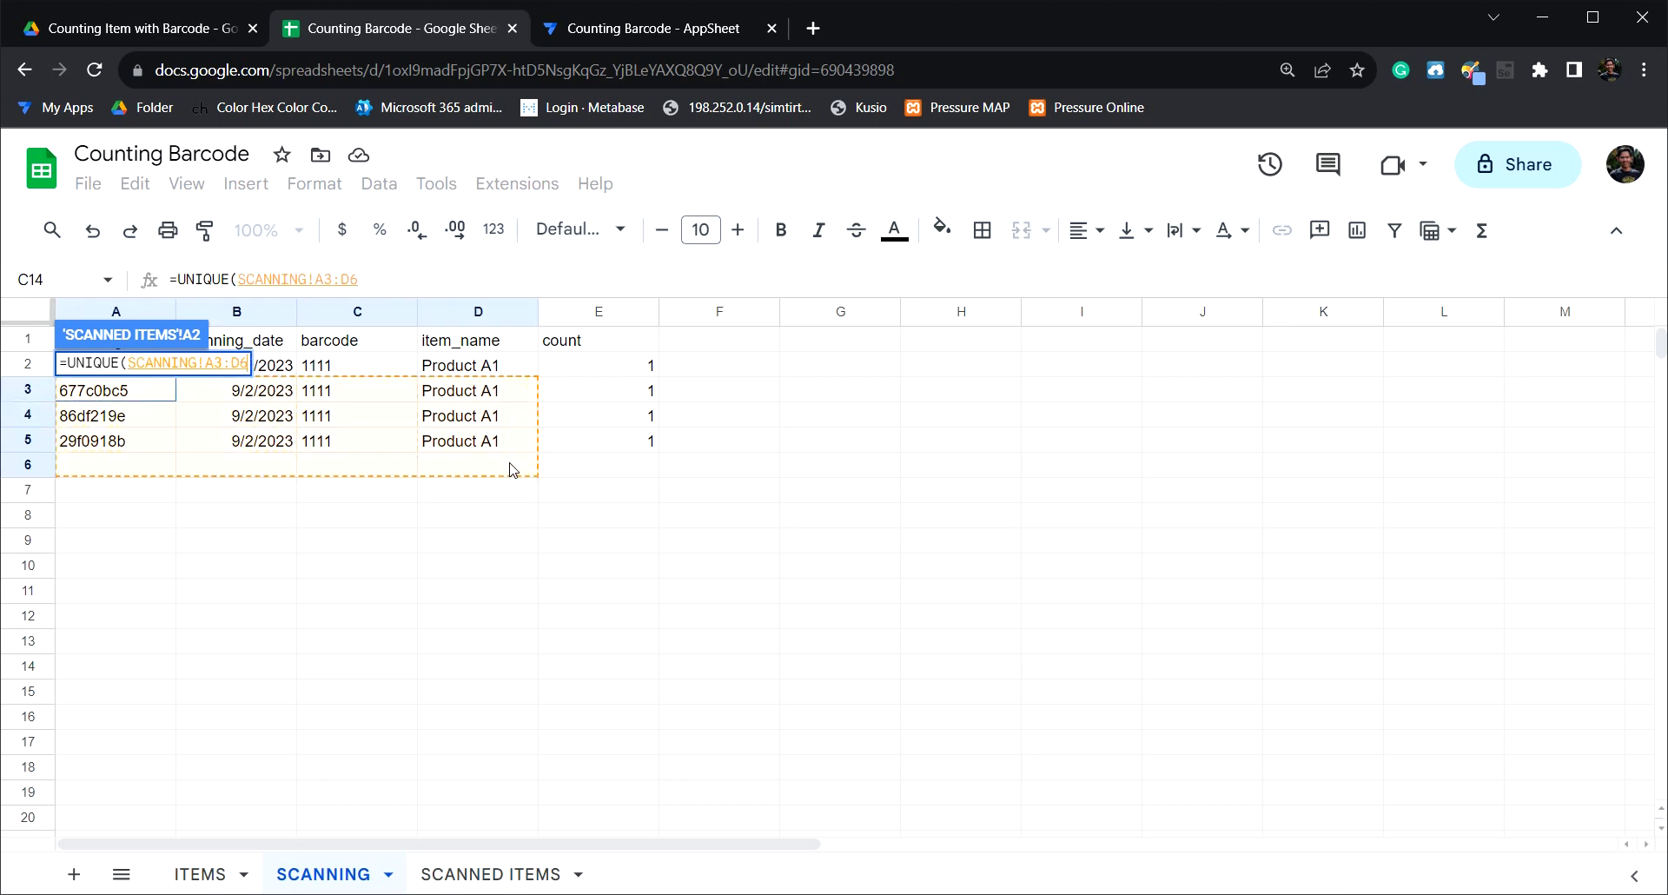
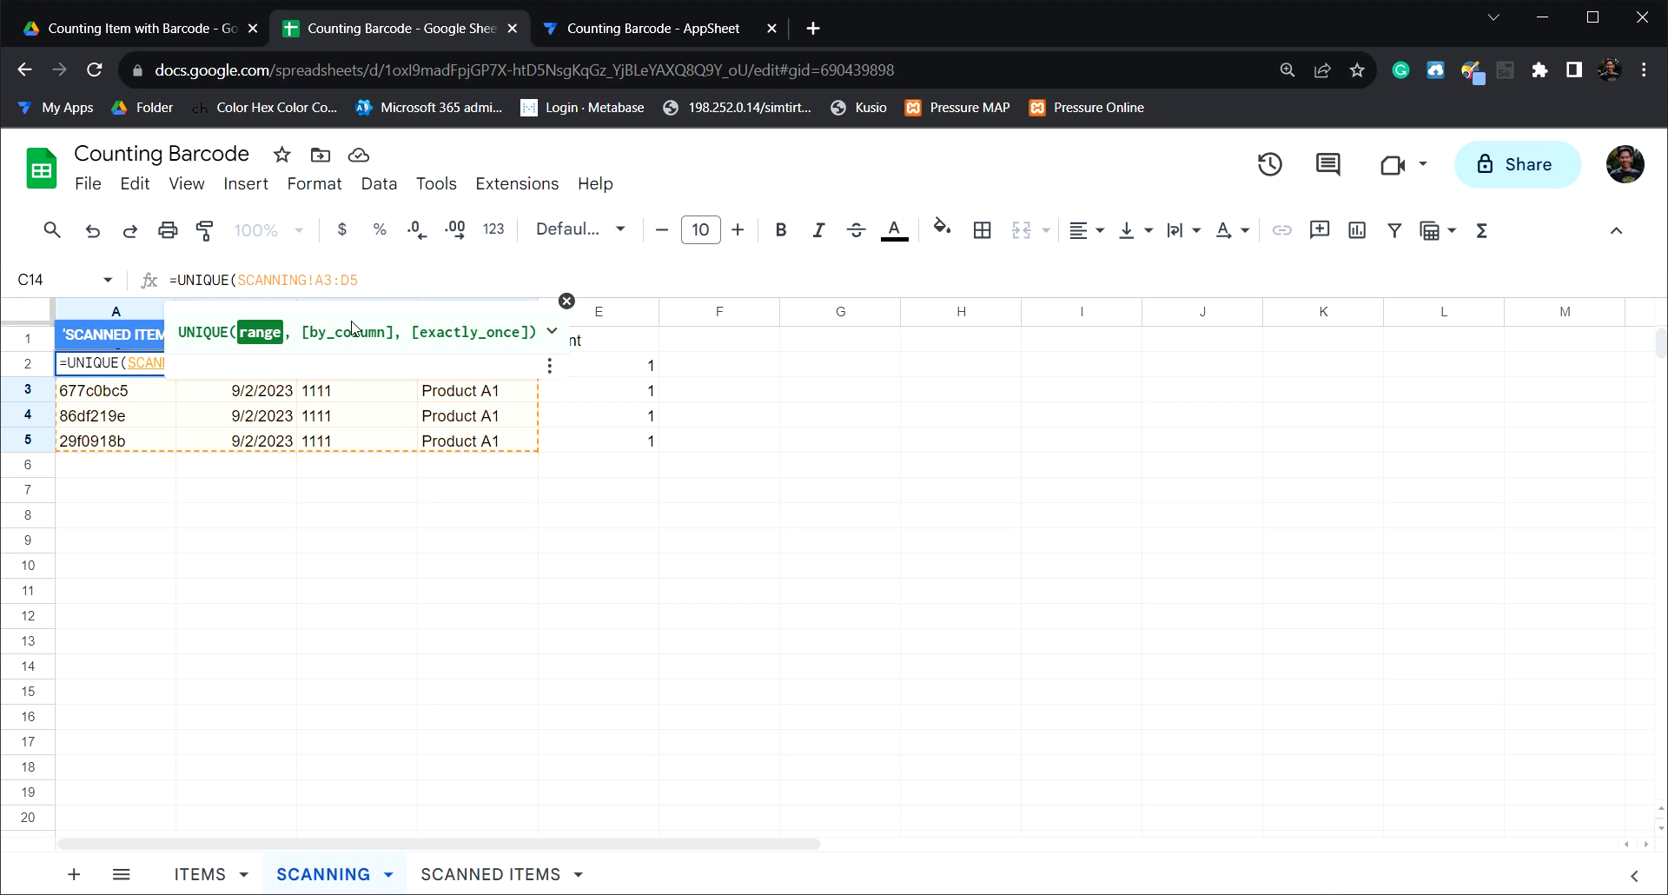
Change the UNIQUE formula's range to rows 2 through 1000 and confirm it.
{"action": "key", "text": "BackSpace"}
{"action": "type", "text": "2"}
{"action": "key", "text": "BackSpace"}
{"action": "type", "text": "1"}
{"action": "type", "text": "000)"}
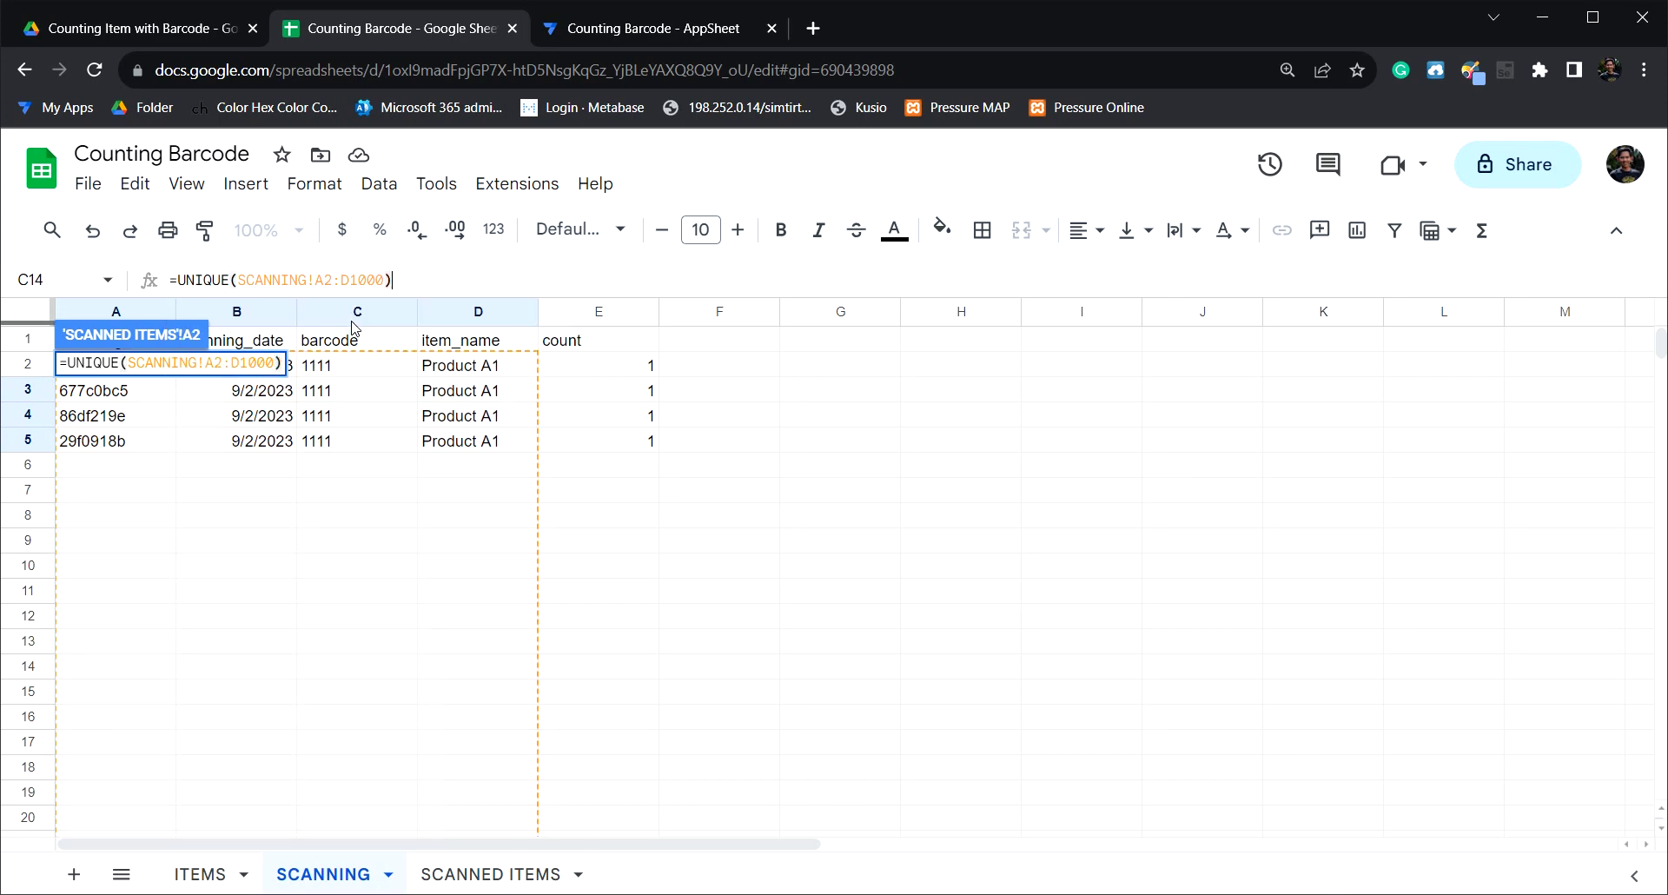
{"action": "key", "text": "Return"}
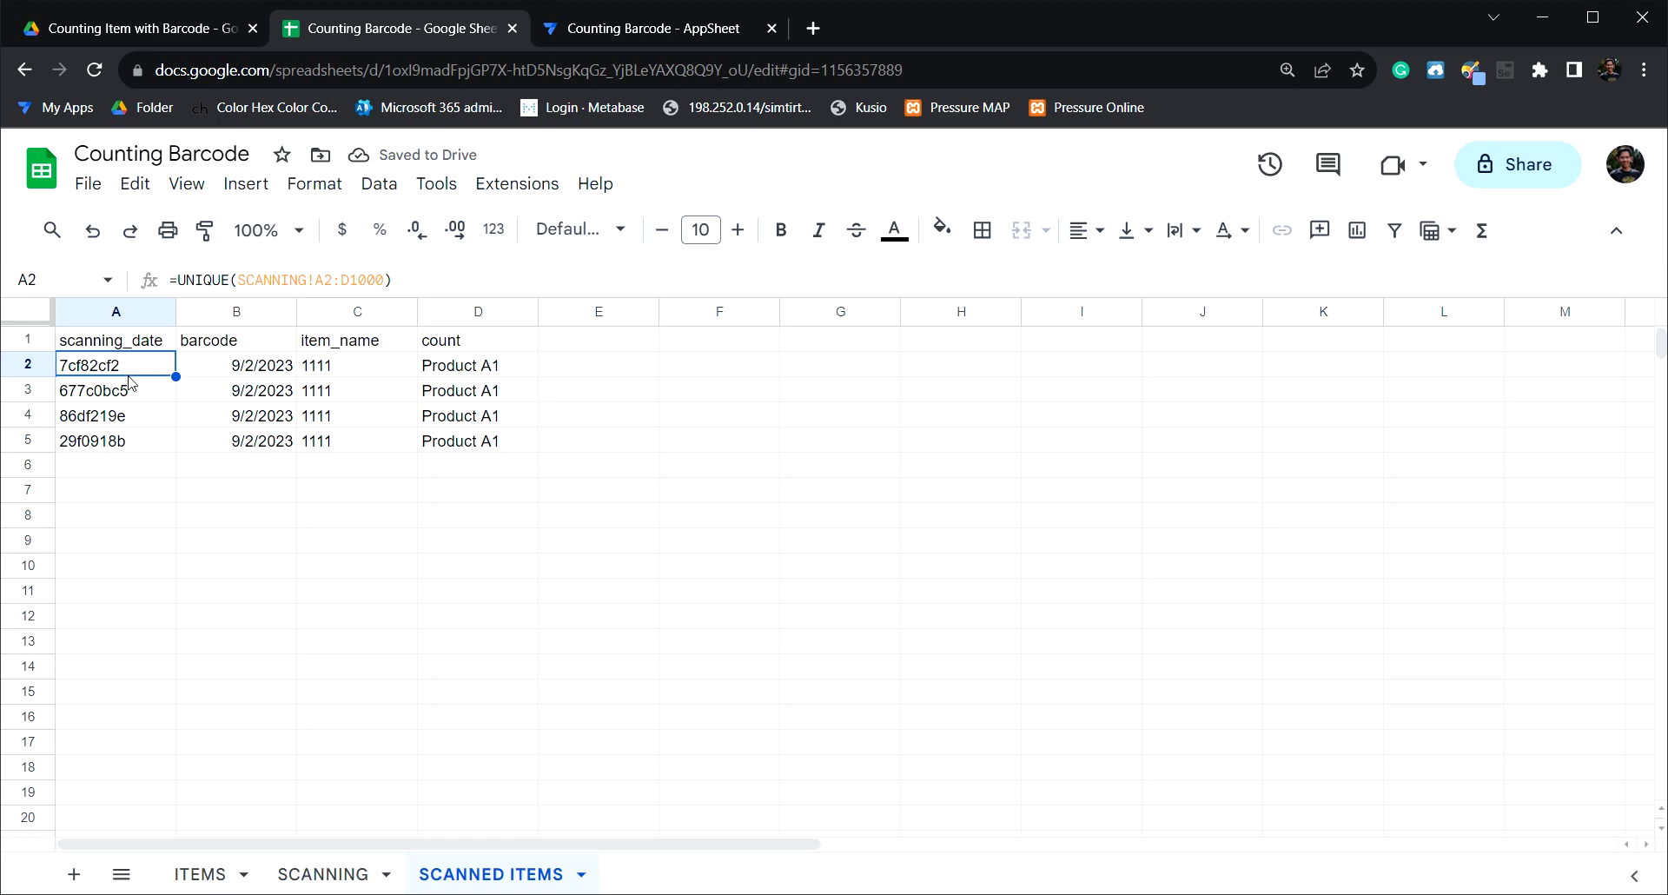
Check on SCANNING that the date, barcode and product data sit in columns B–D.
{"action": "left_click", "coordinate": [304, 867]}
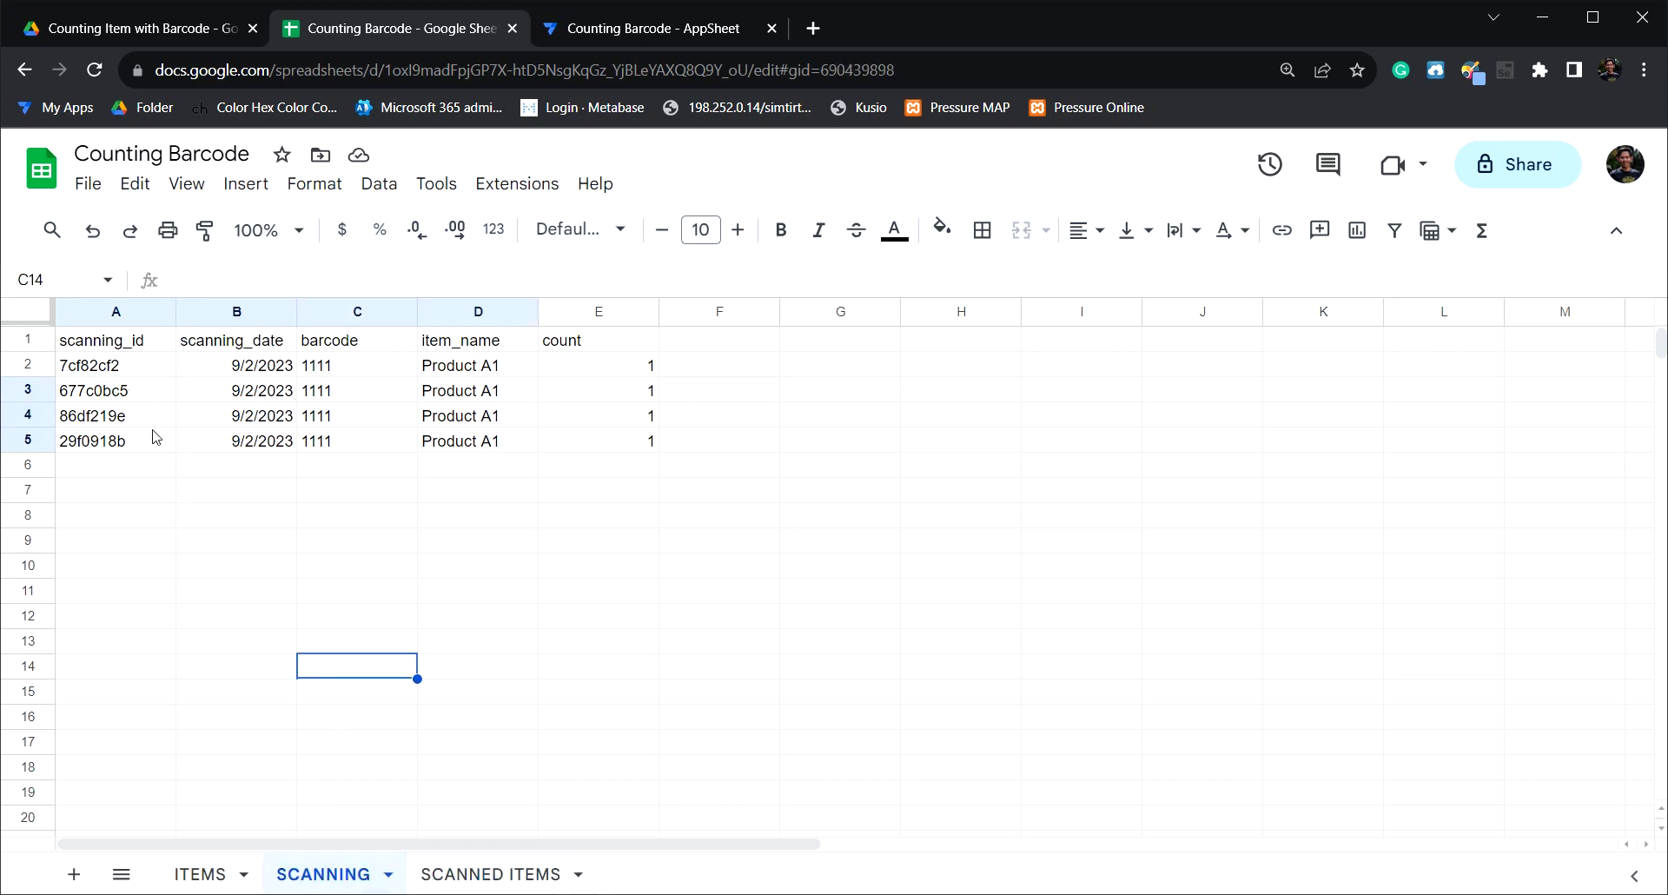
{"action": "left_click_drag", "start_coordinate": [102, 365], "coordinate": [121, 441]}
{"action": "left_click", "coordinate": [235, 369]}
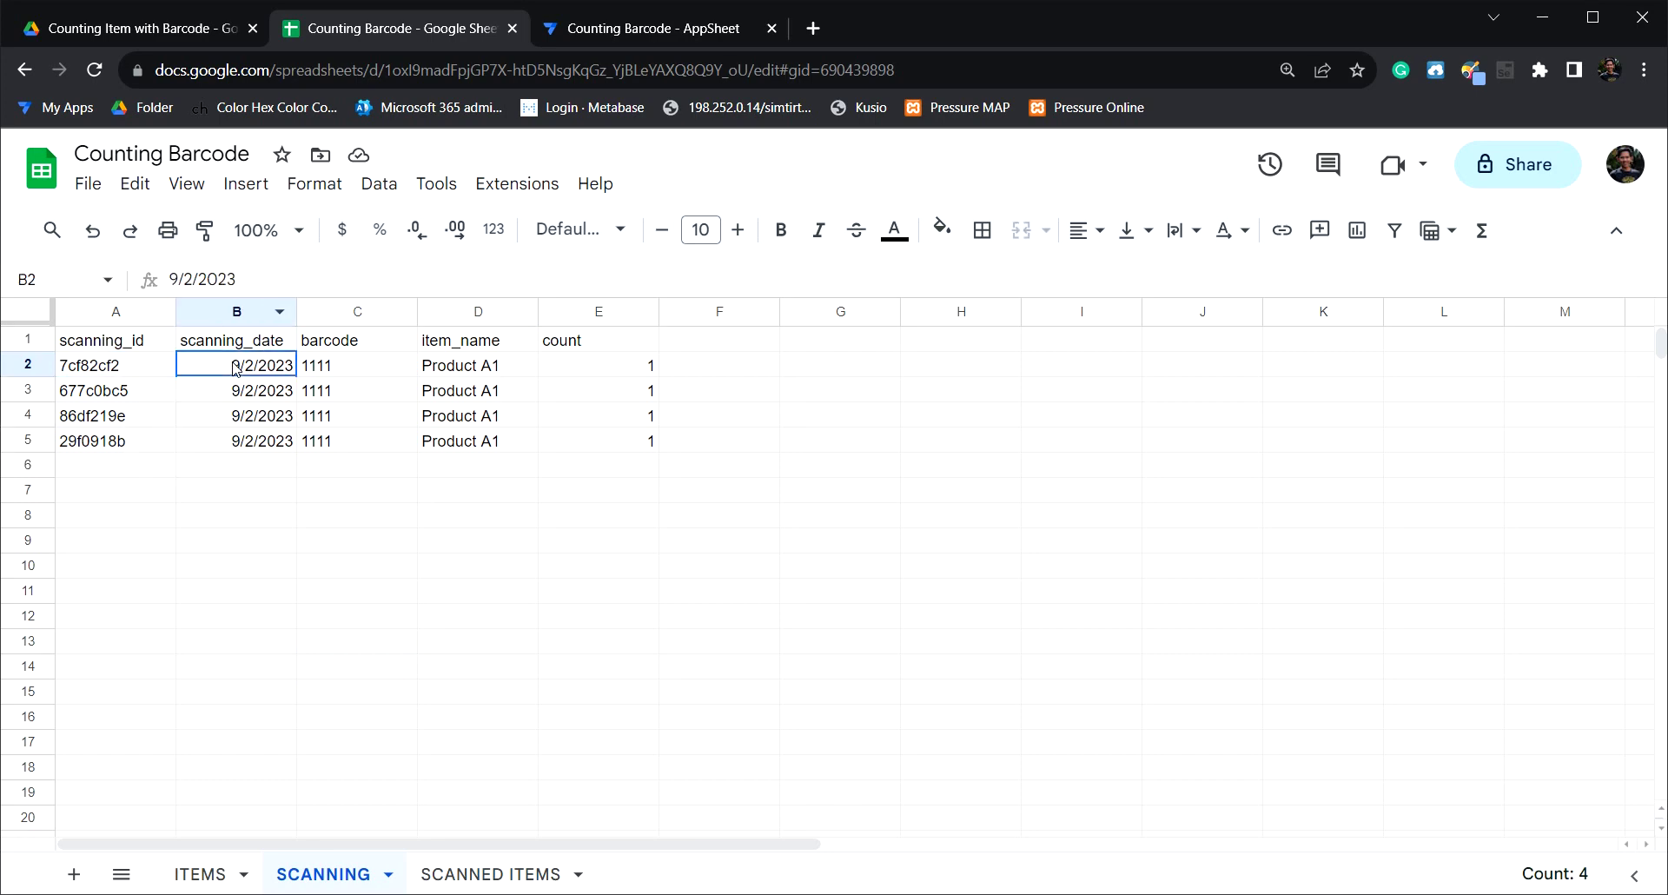
{"action": "left_click_drag", "start_coordinate": [236, 368], "coordinate": [514, 443]}
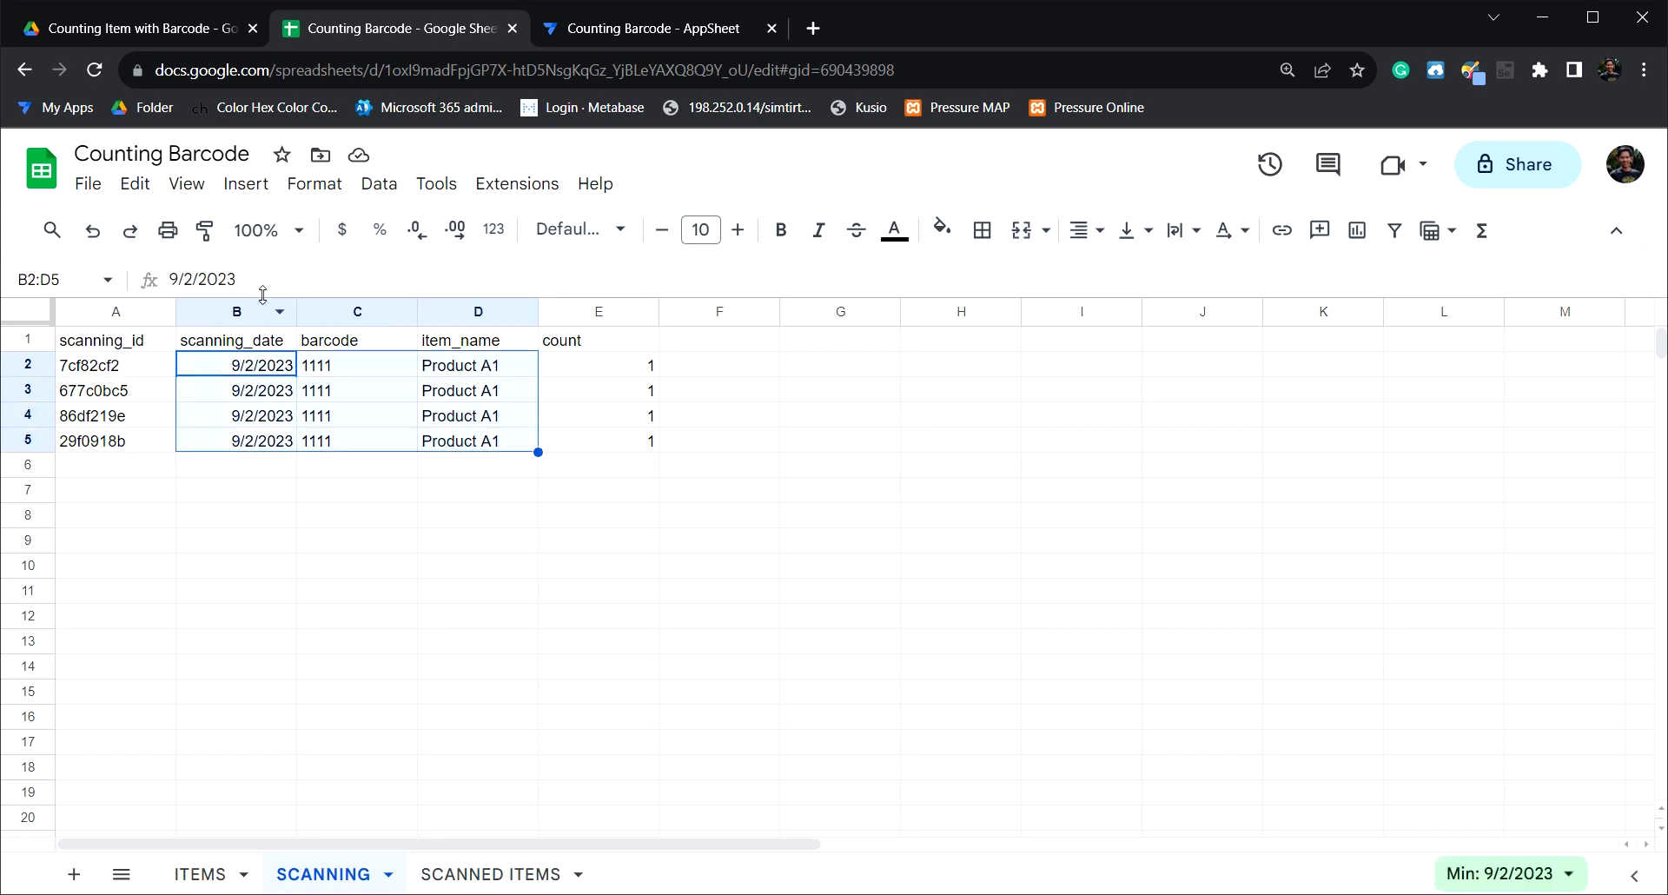
{"action": "left_click", "coordinate": [476, 869]}
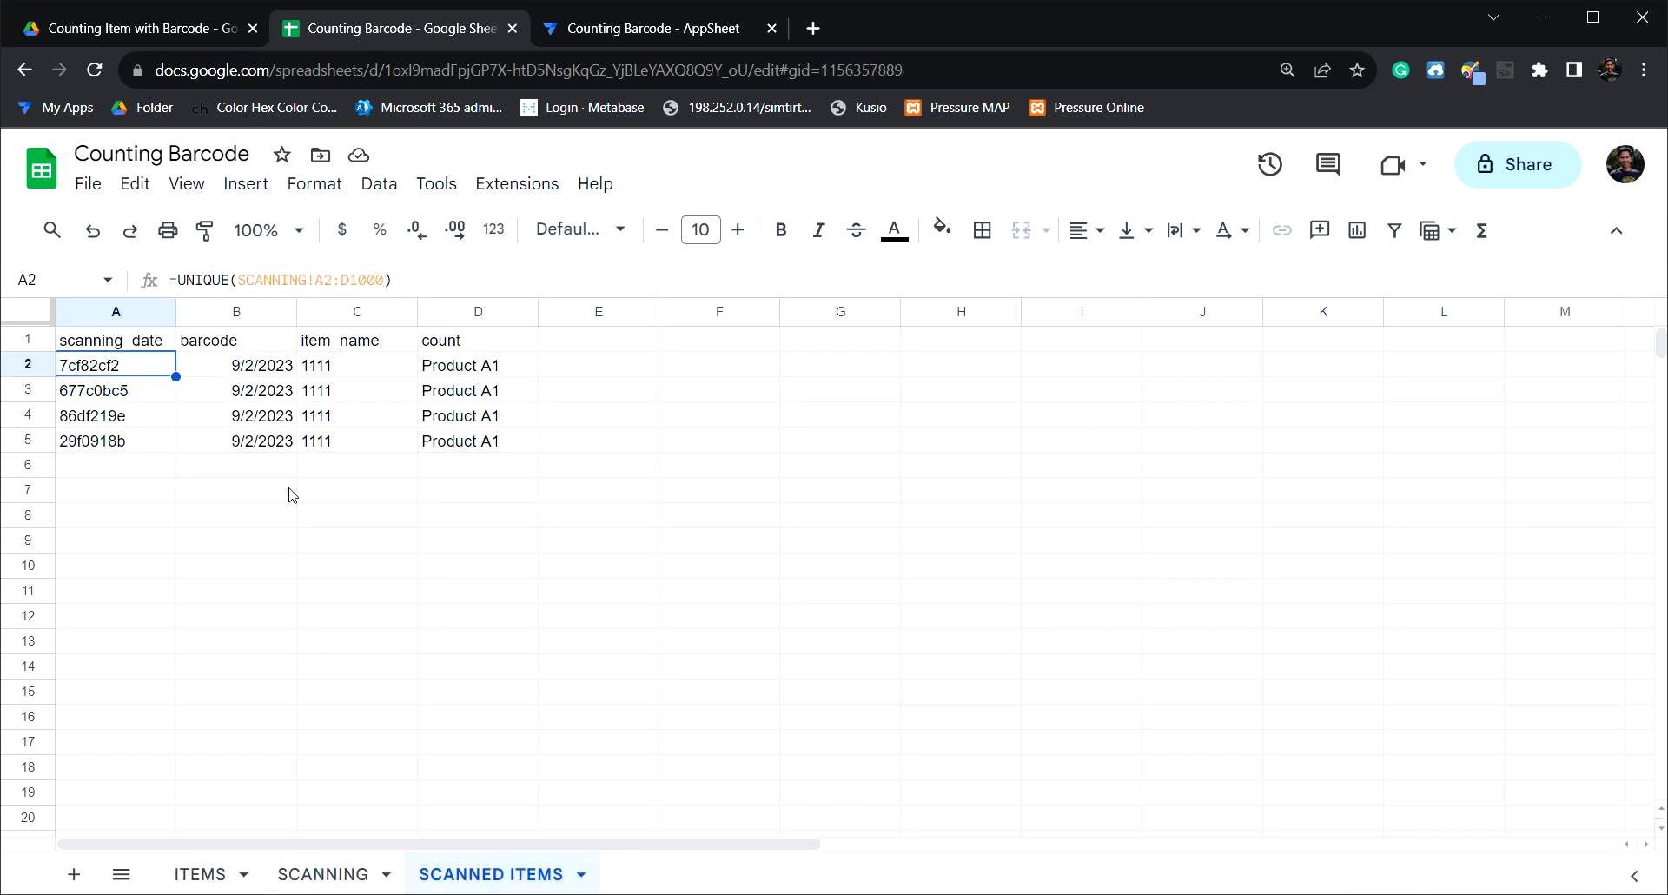
Make the range start at column B so A2 reads =UNIQUE(SCANNING!B2:D1000).
{"action": "left_click", "coordinate": [324, 285]}
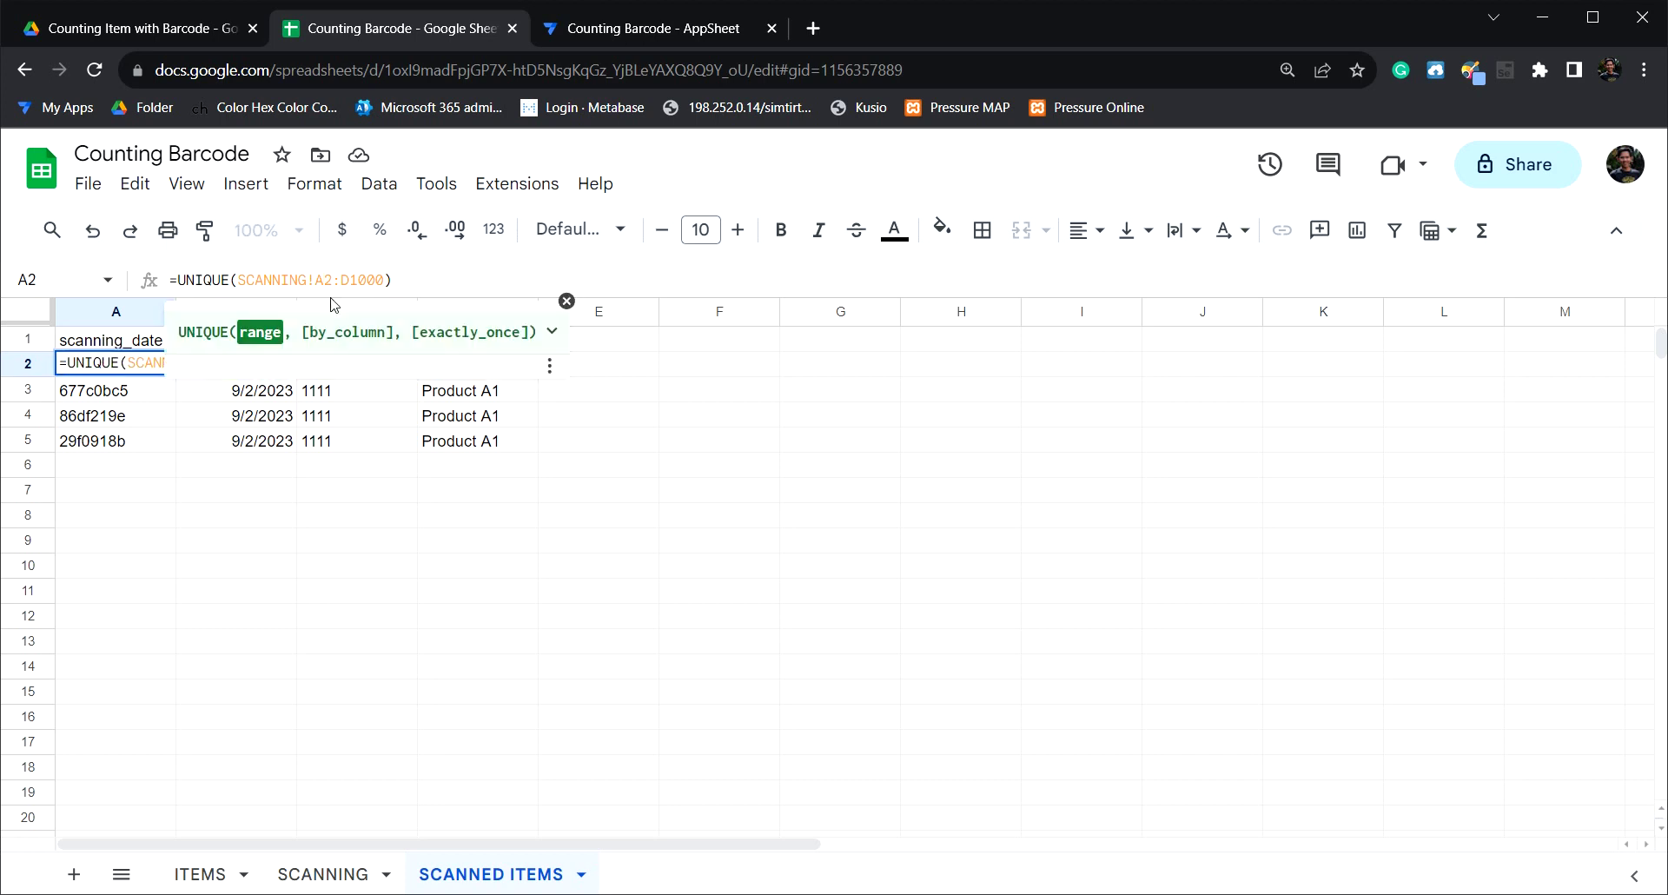
{"action": "key", "text": "BackSpace"}
{"action": "type", "text": "B"}
{"action": "key", "text": "Return"}
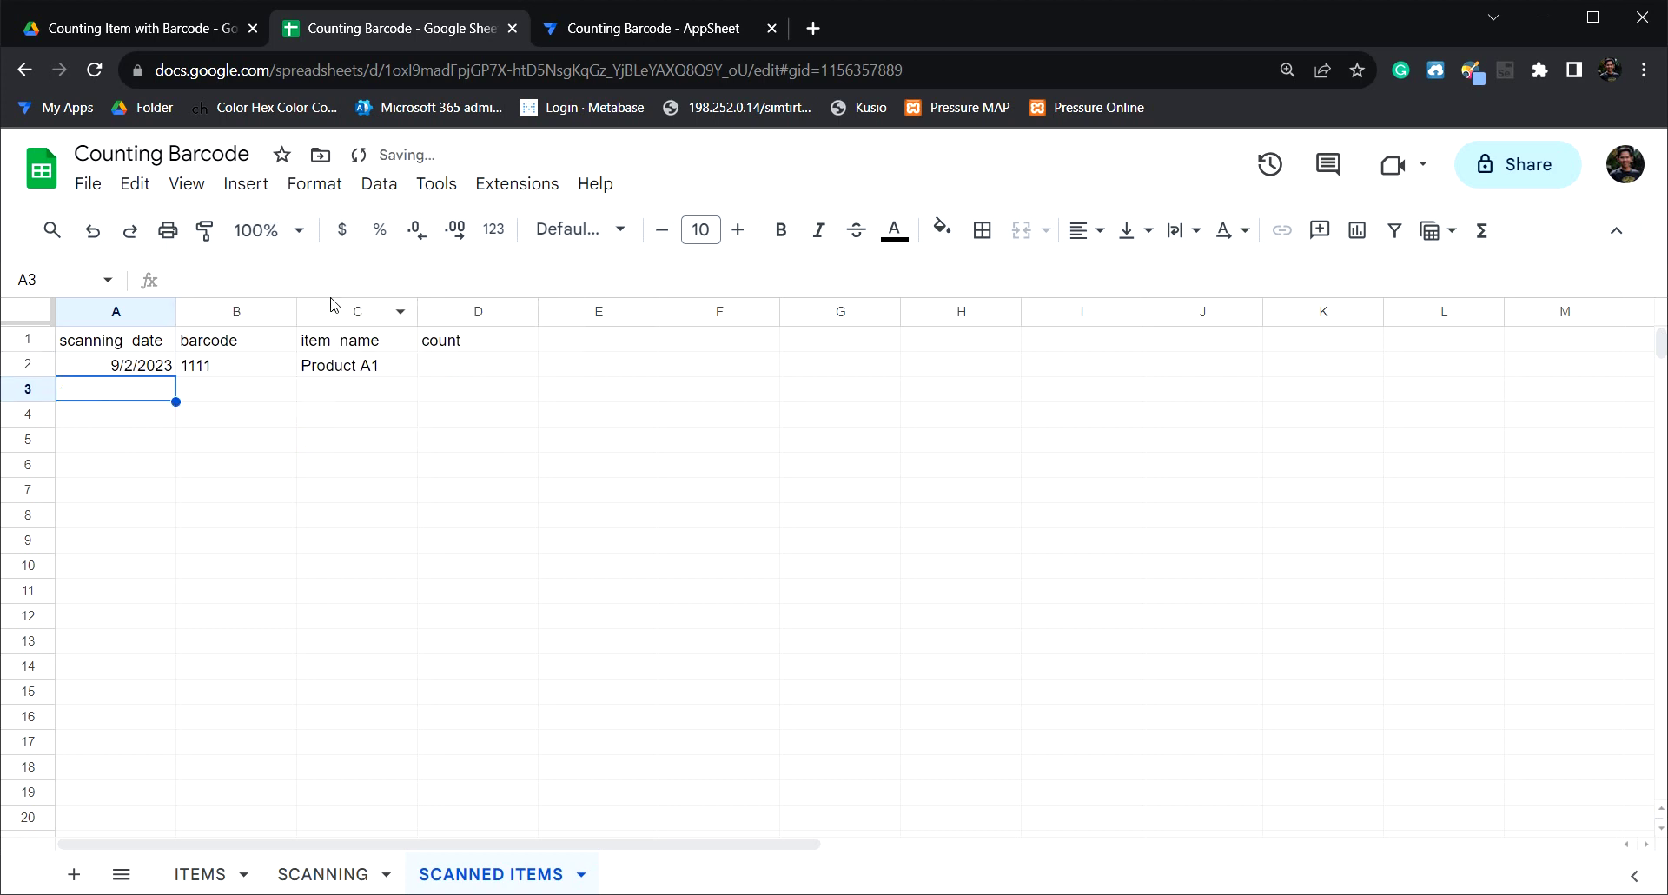
{"action": "left_click", "coordinate": [356, 860]}
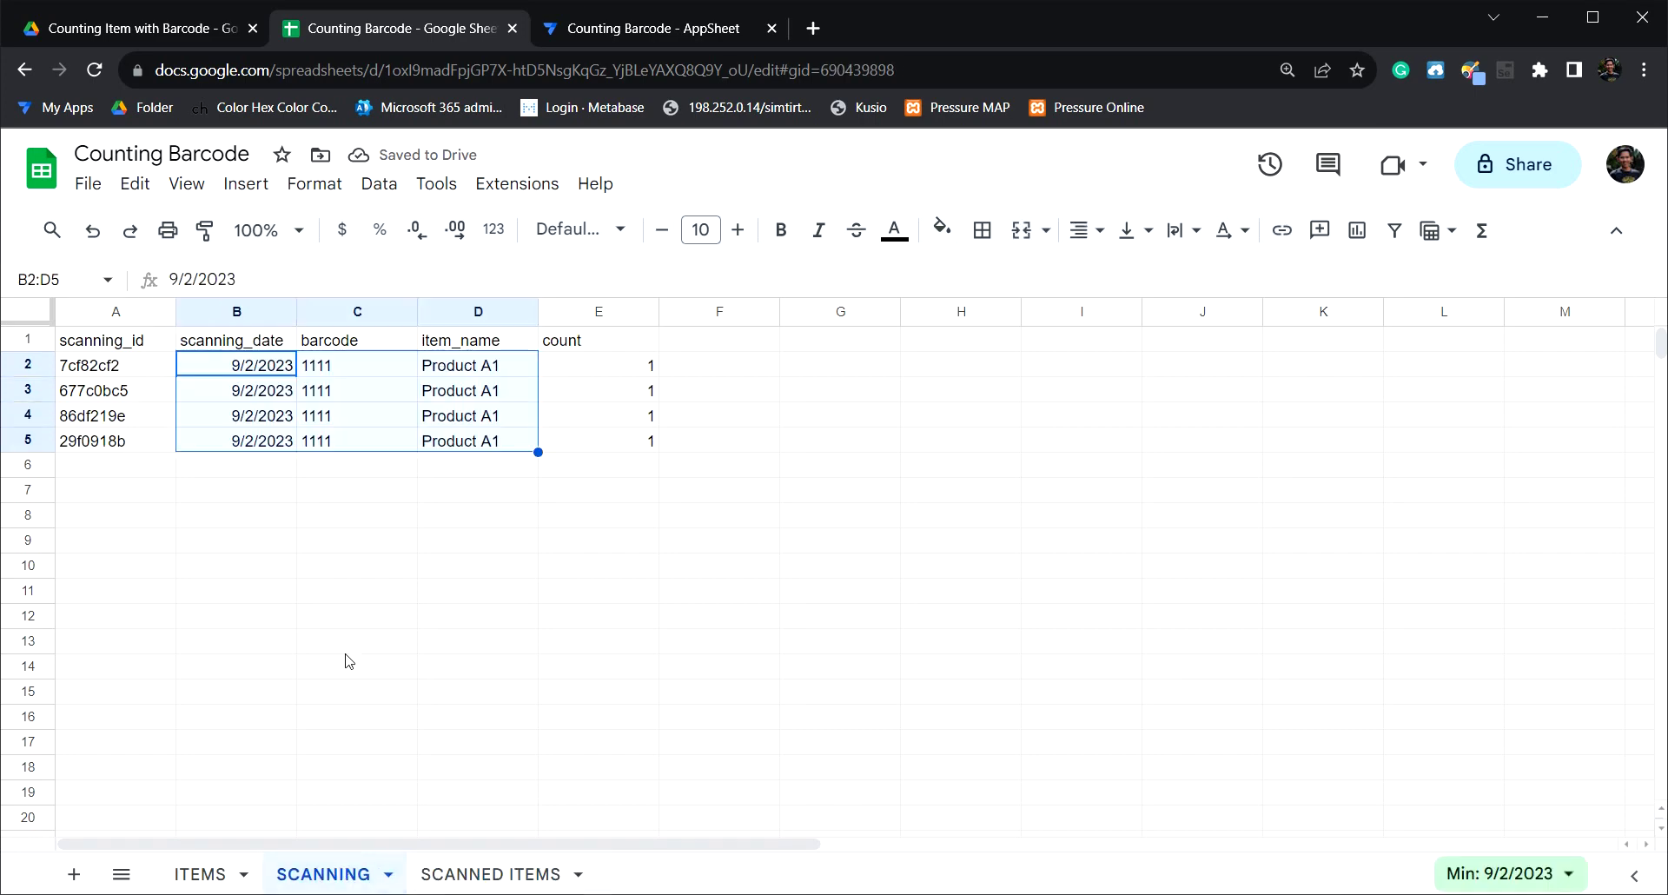
{"action": "left_click", "coordinate": [456, 871]}
In D2, begin the count formula =IF(A2="","",SUMIFS(....
{"action": "left_click", "coordinate": [461, 370]}
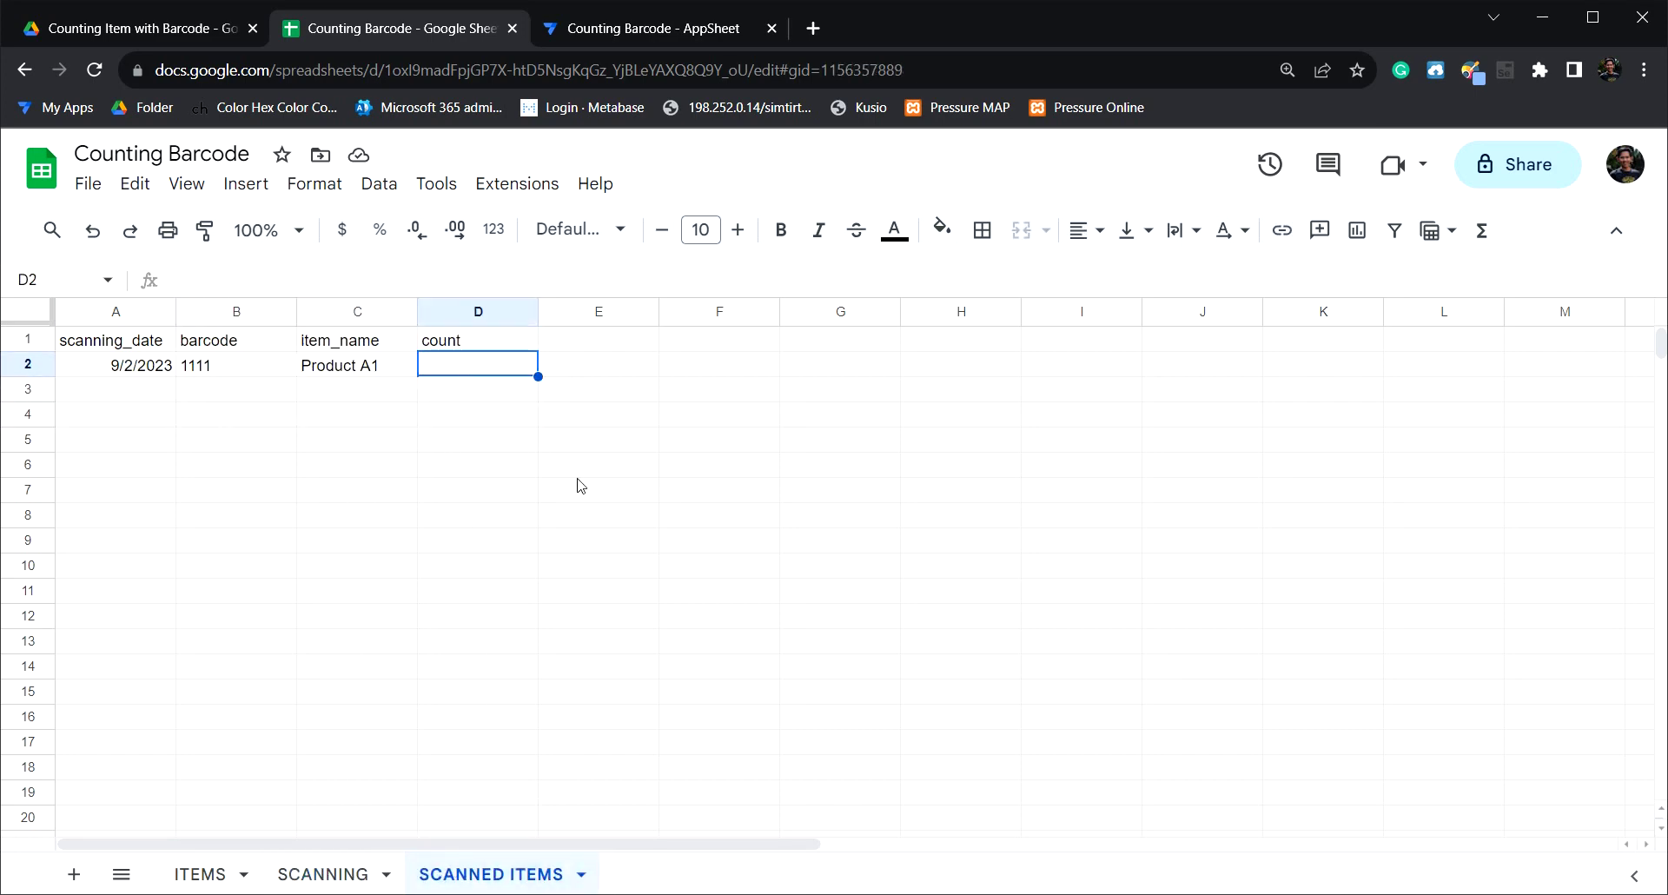
{"action": "type", "text": "=IF("}
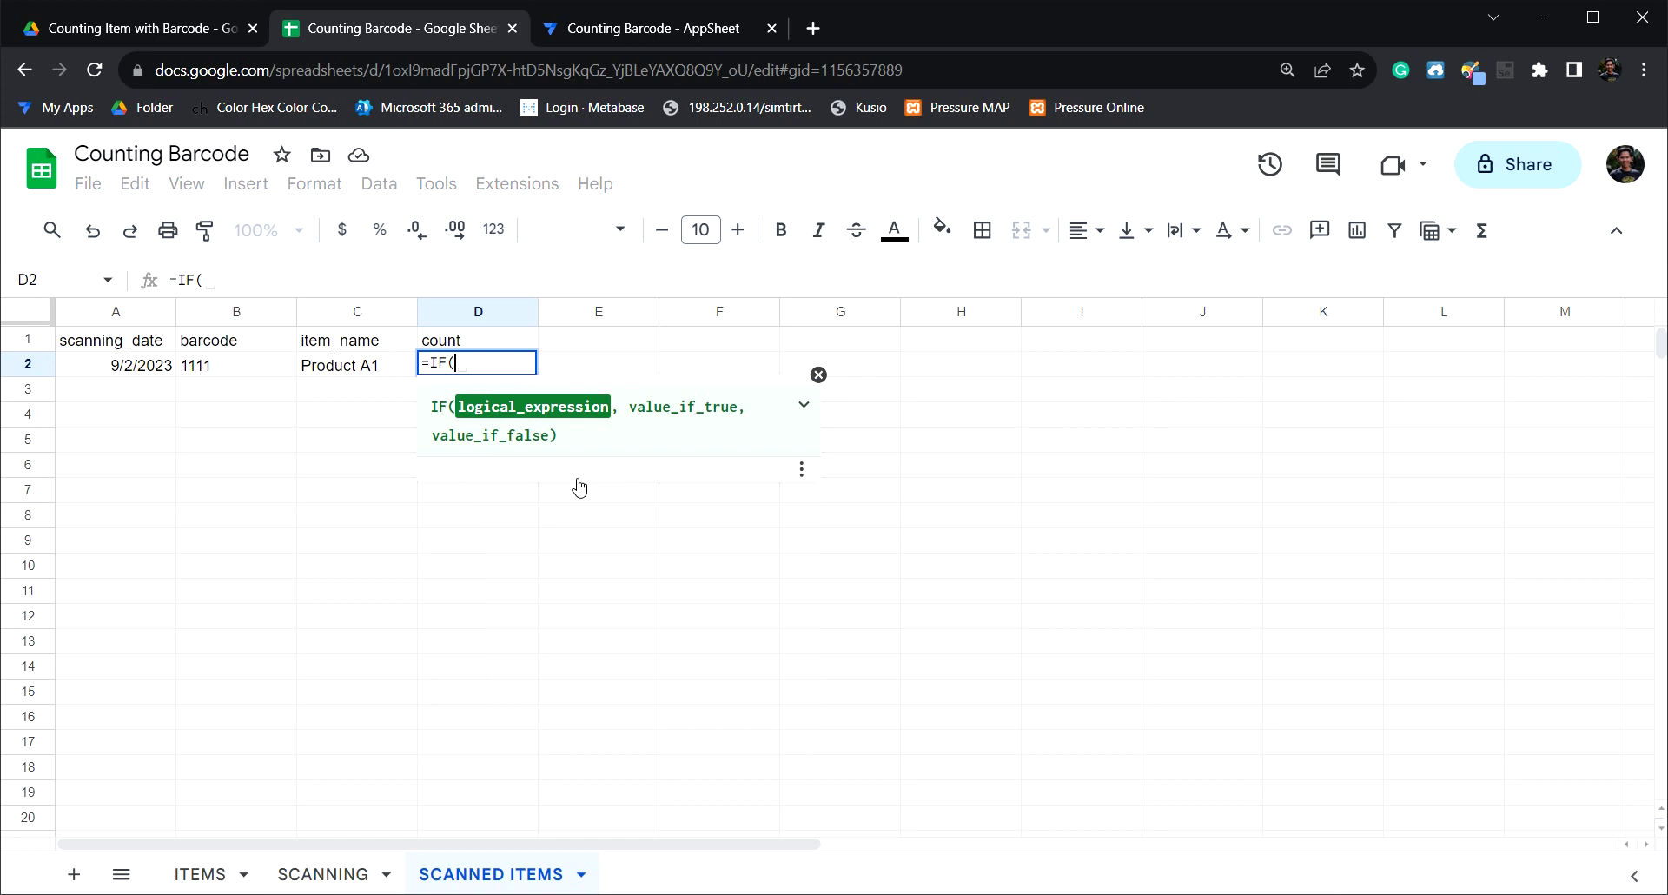
{"action": "key", "text": "Left"}
{"action": "key", "text": "Left"}
{"action": "key", "text": "Left"}
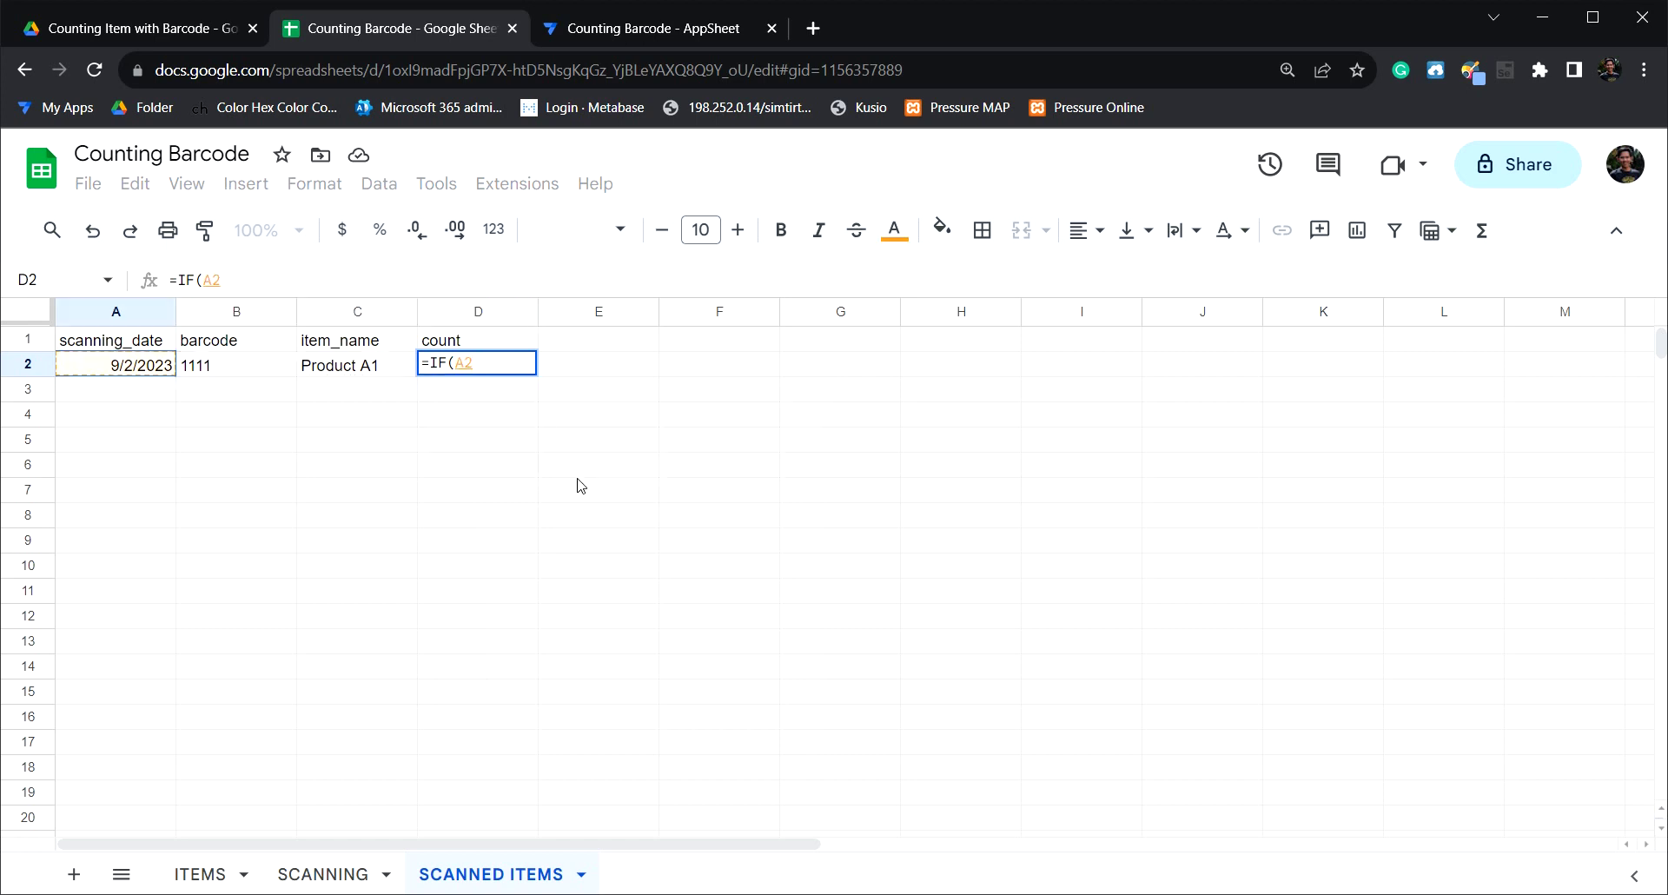
{"action": "type", "text": "=\"\""}
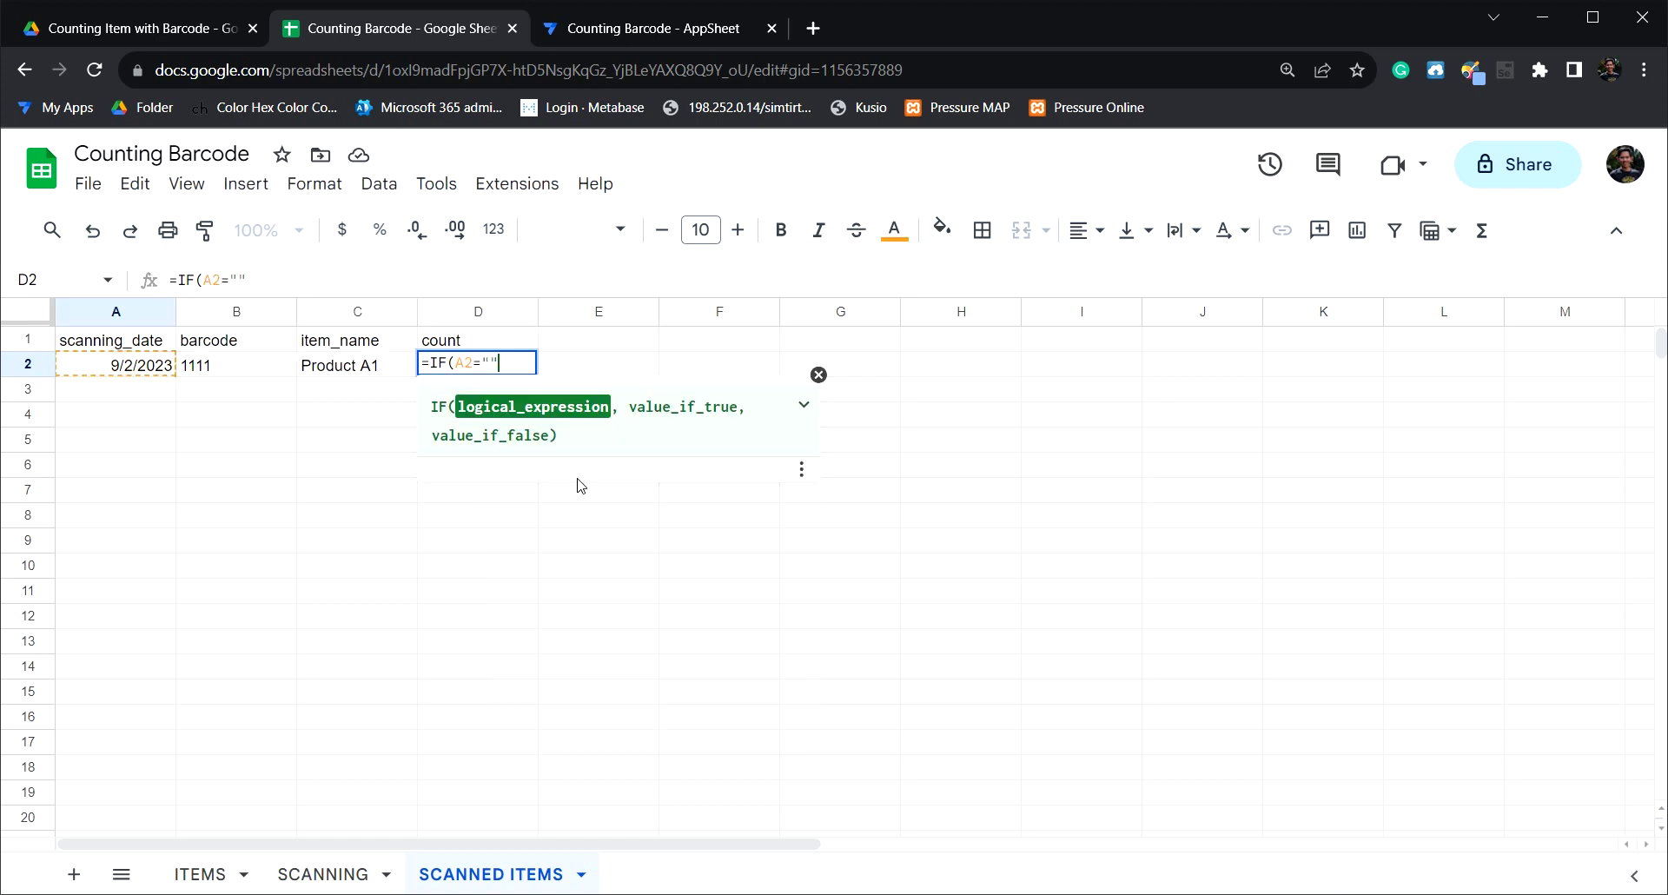
{"action": "type", "text": ",\"\""}
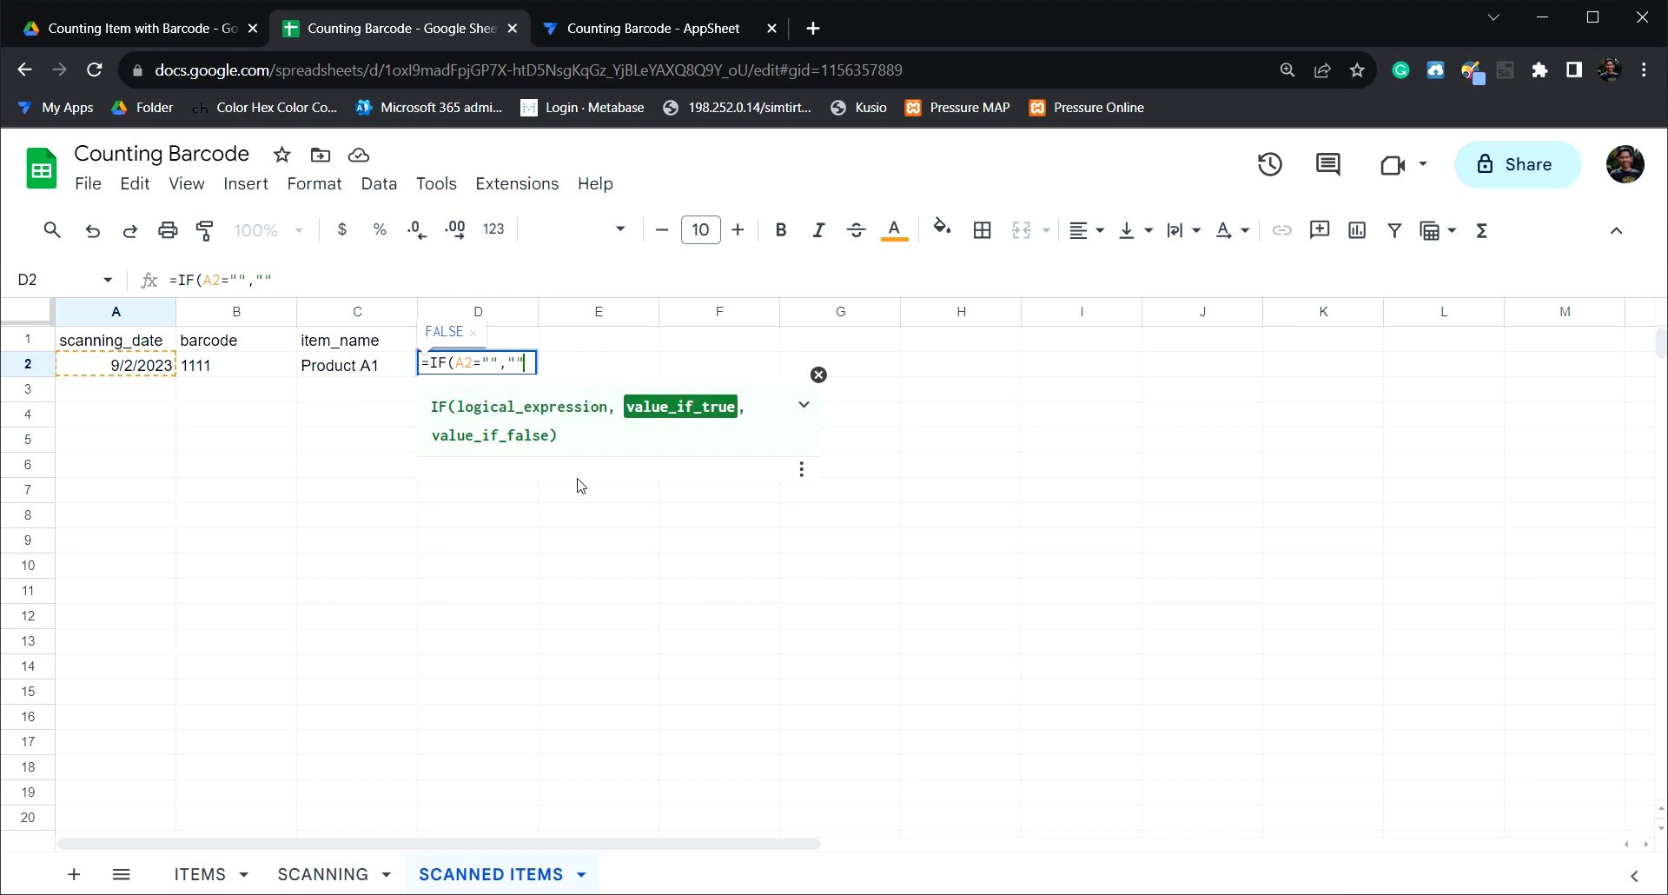
{"action": "type", "text": ","}
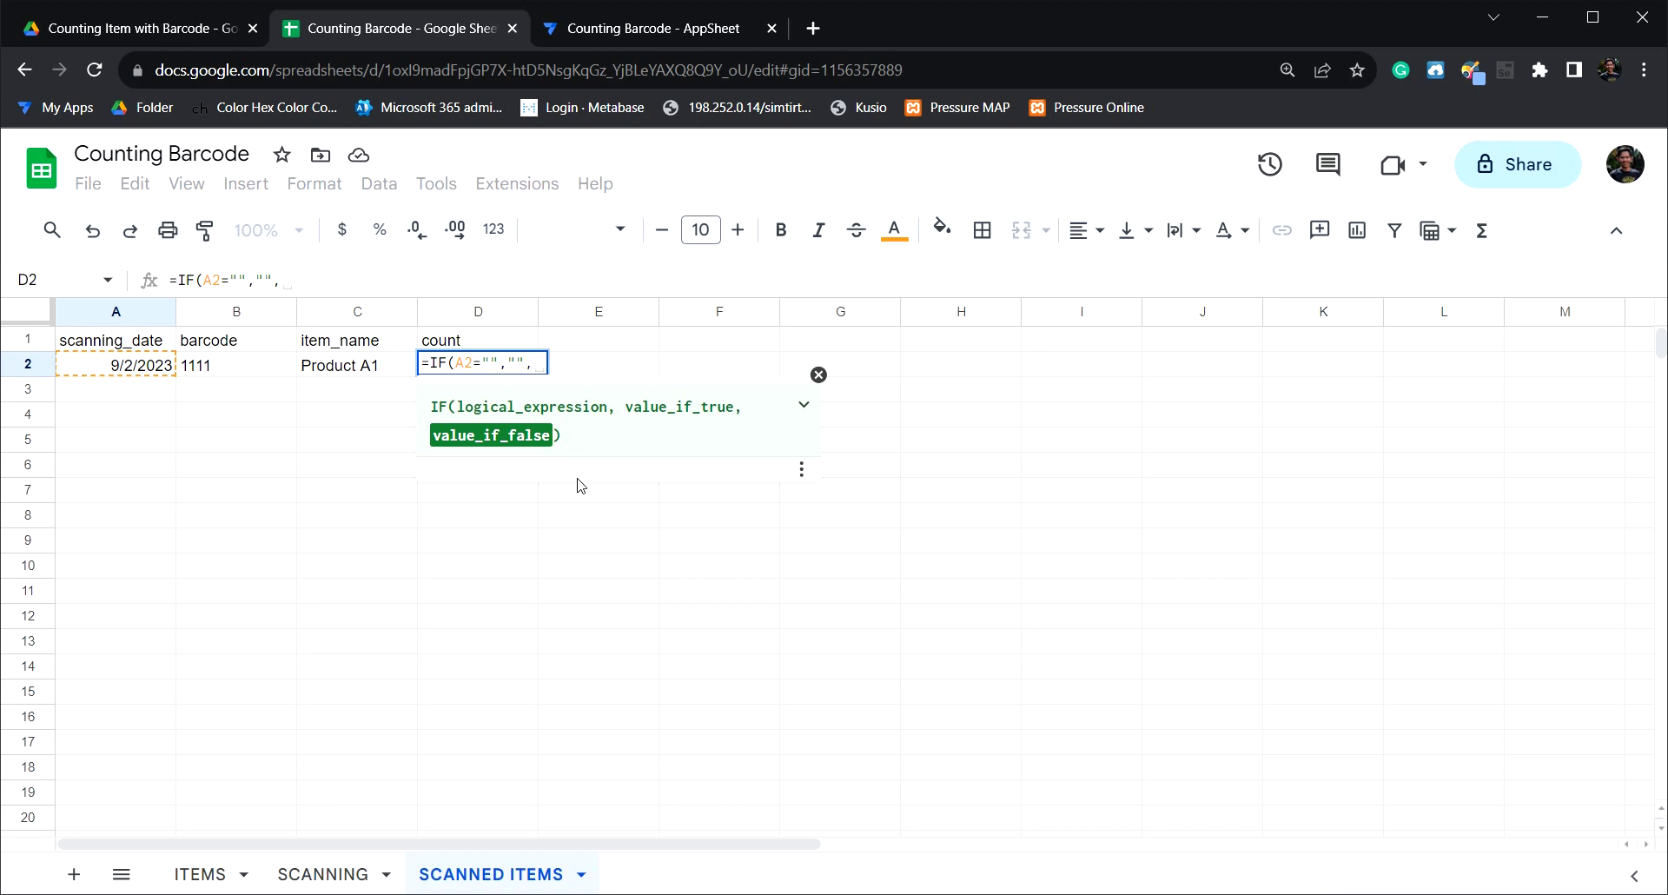
{"action": "type", "text": "SUM"}
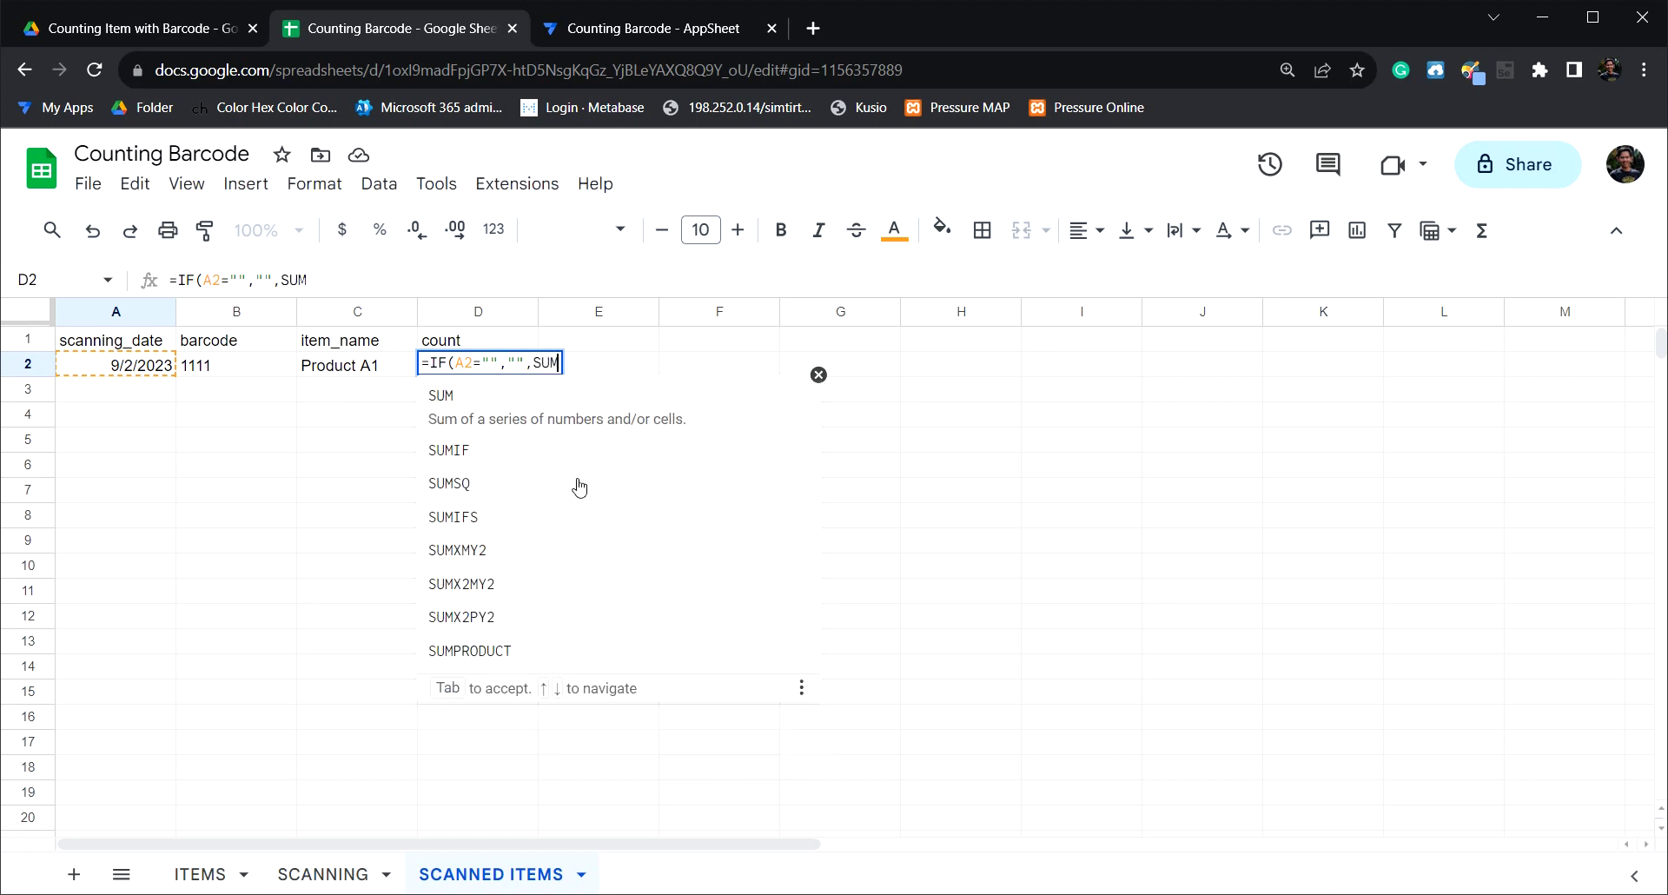
{"action": "type", "text": "I"}
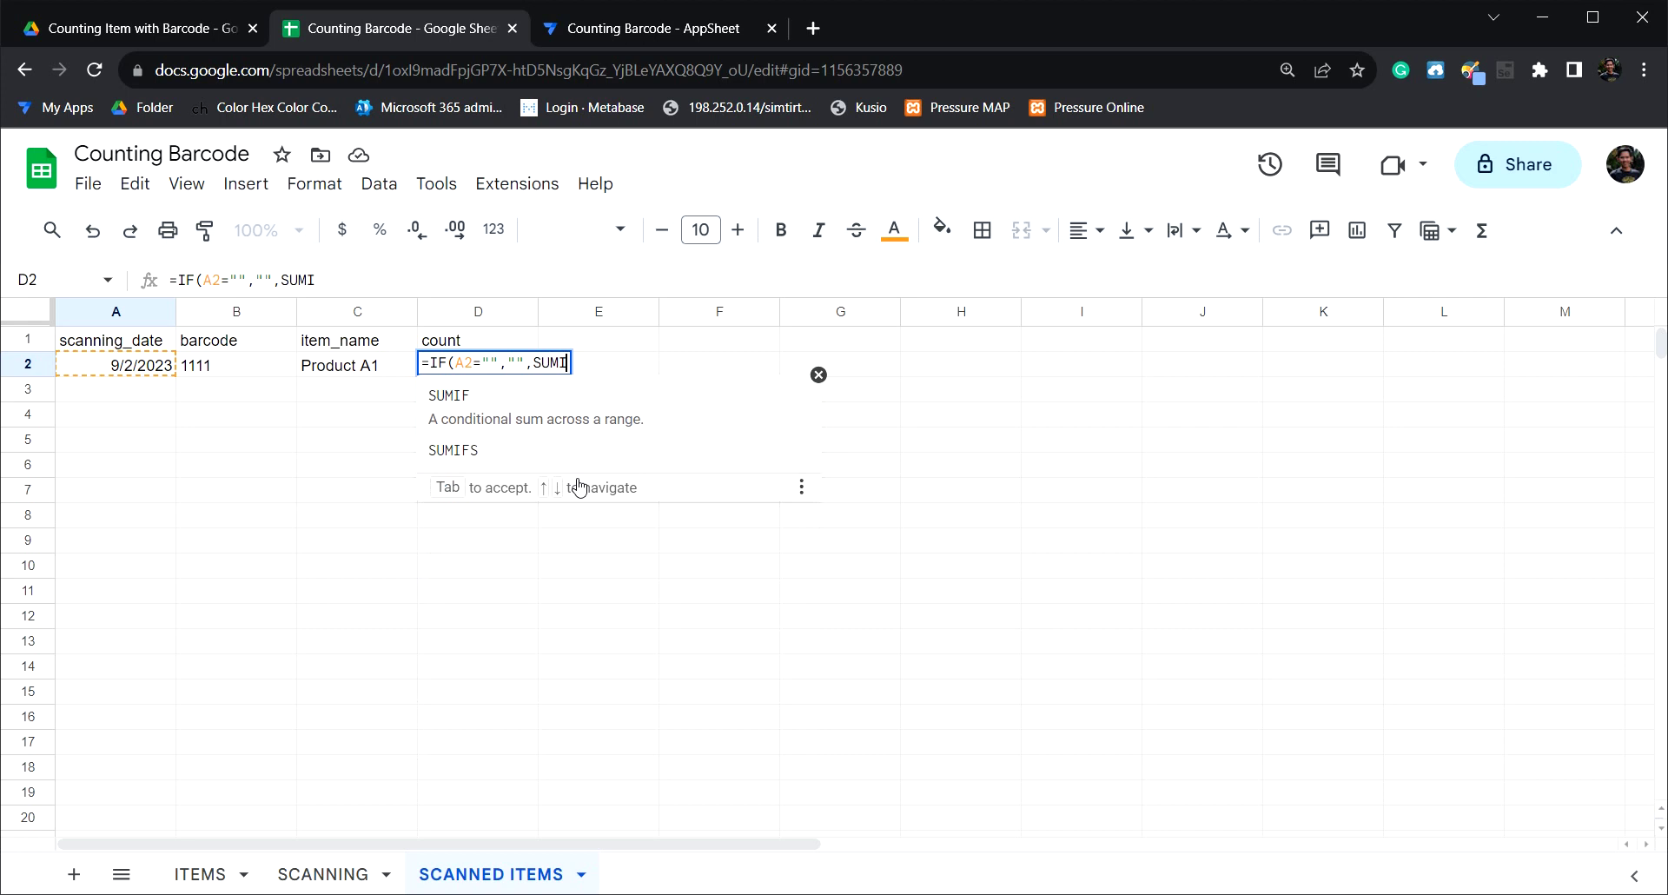
{"action": "type", "text": "S"}
{"action": "key", "text": "BackSpace"}
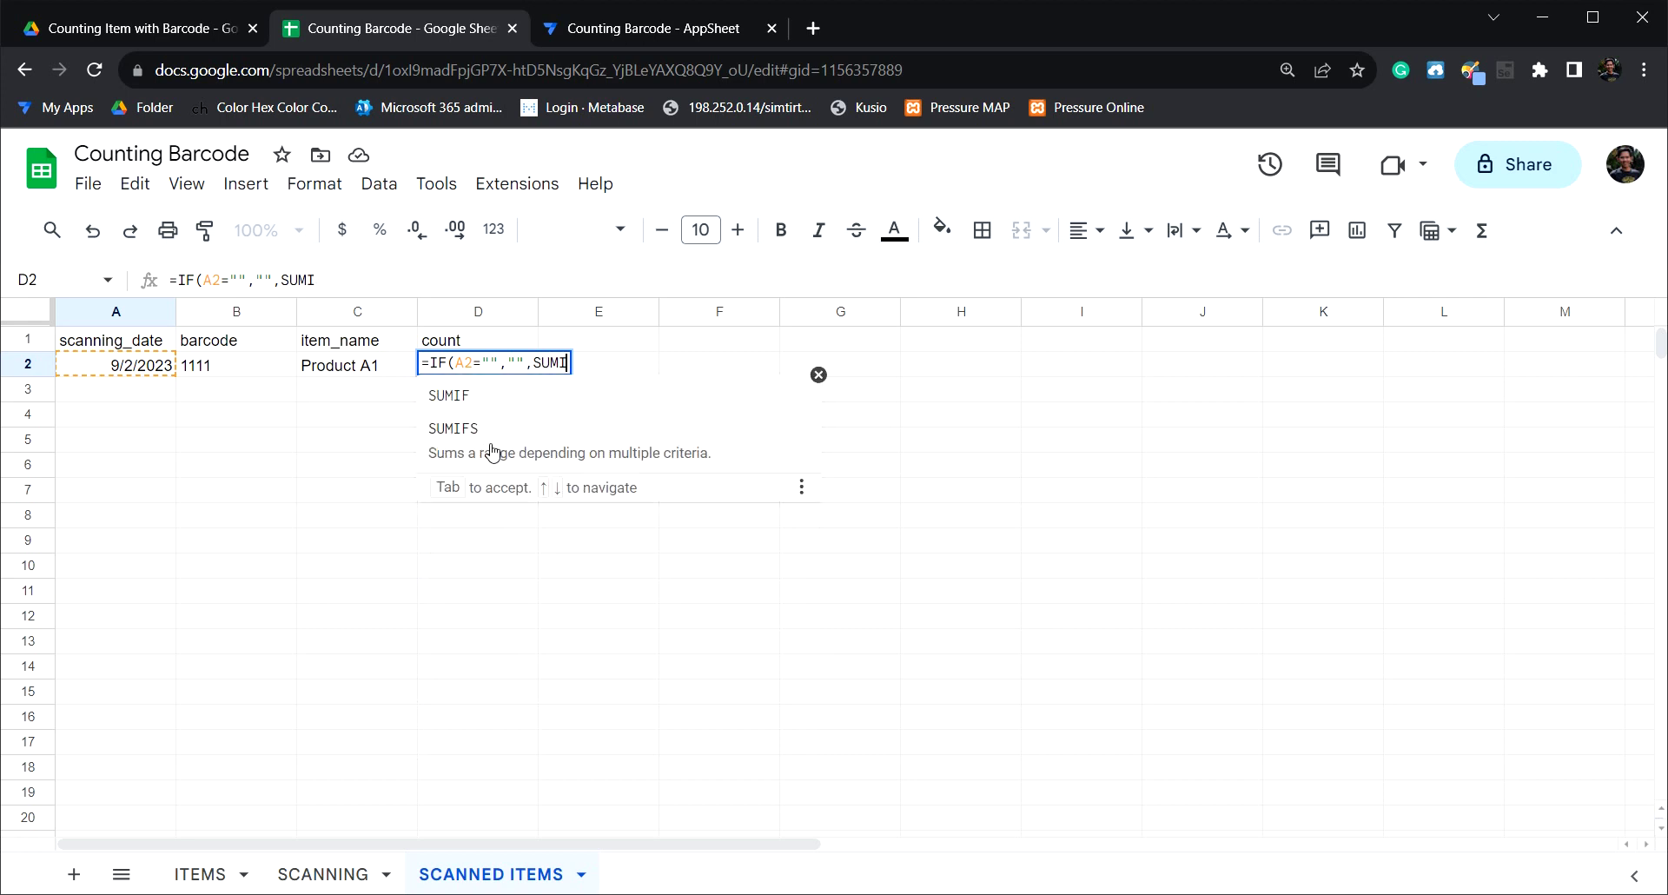
{"action": "left_click", "coordinate": [505, 430]}
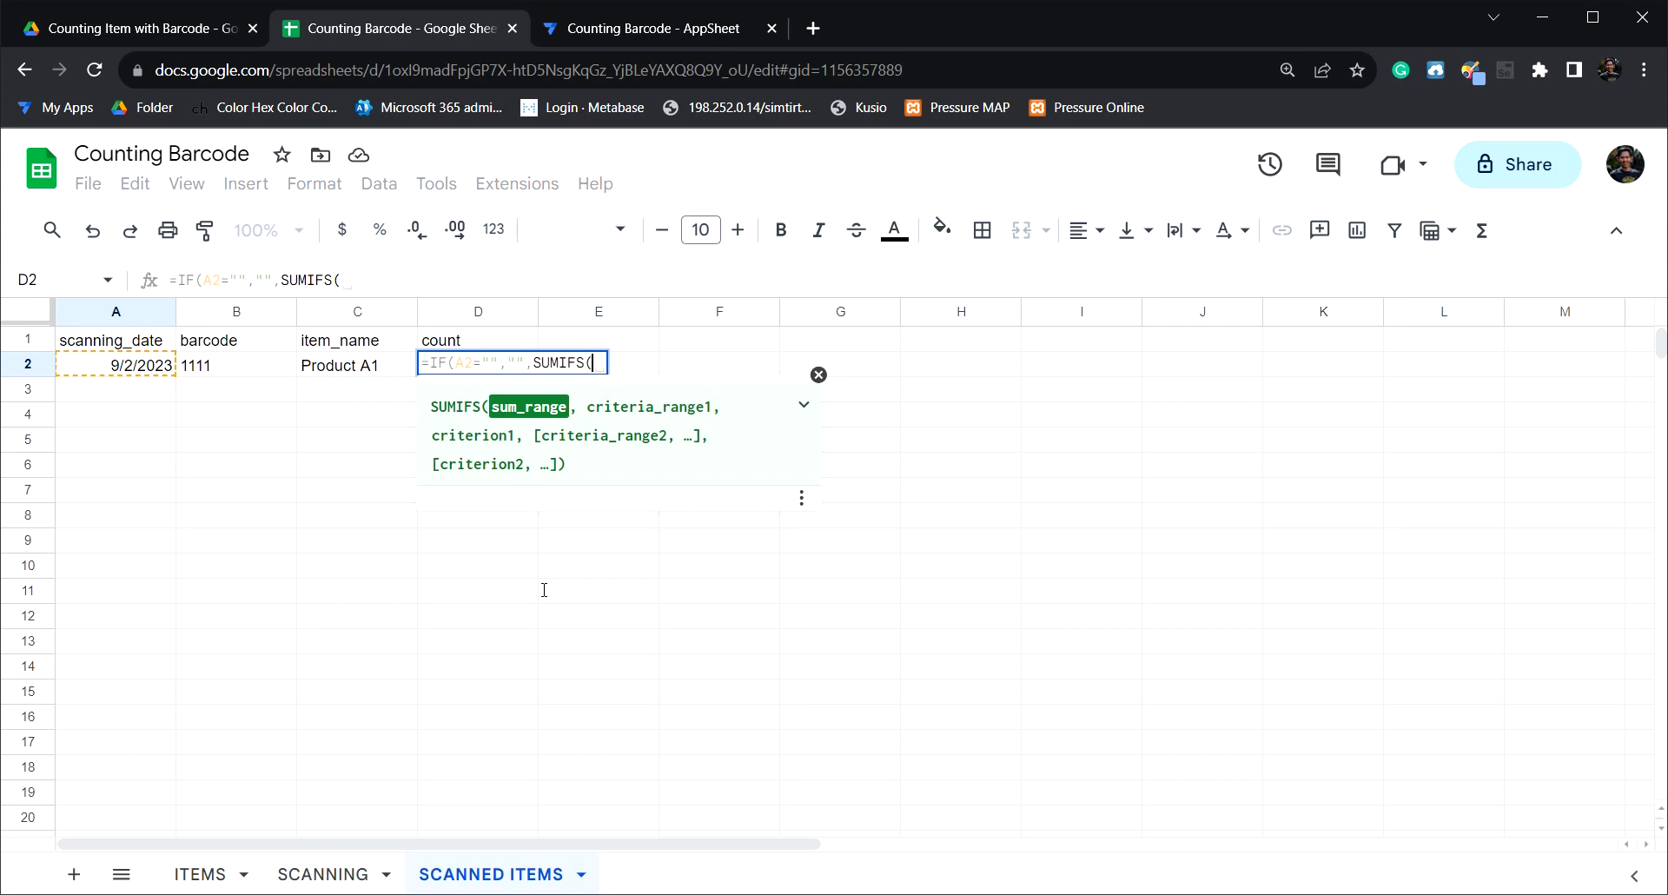
Use SCANNING column E as the sum range and column C matched to barcode B2.
{"action": "left_click", "coordinate": [348, 875]}
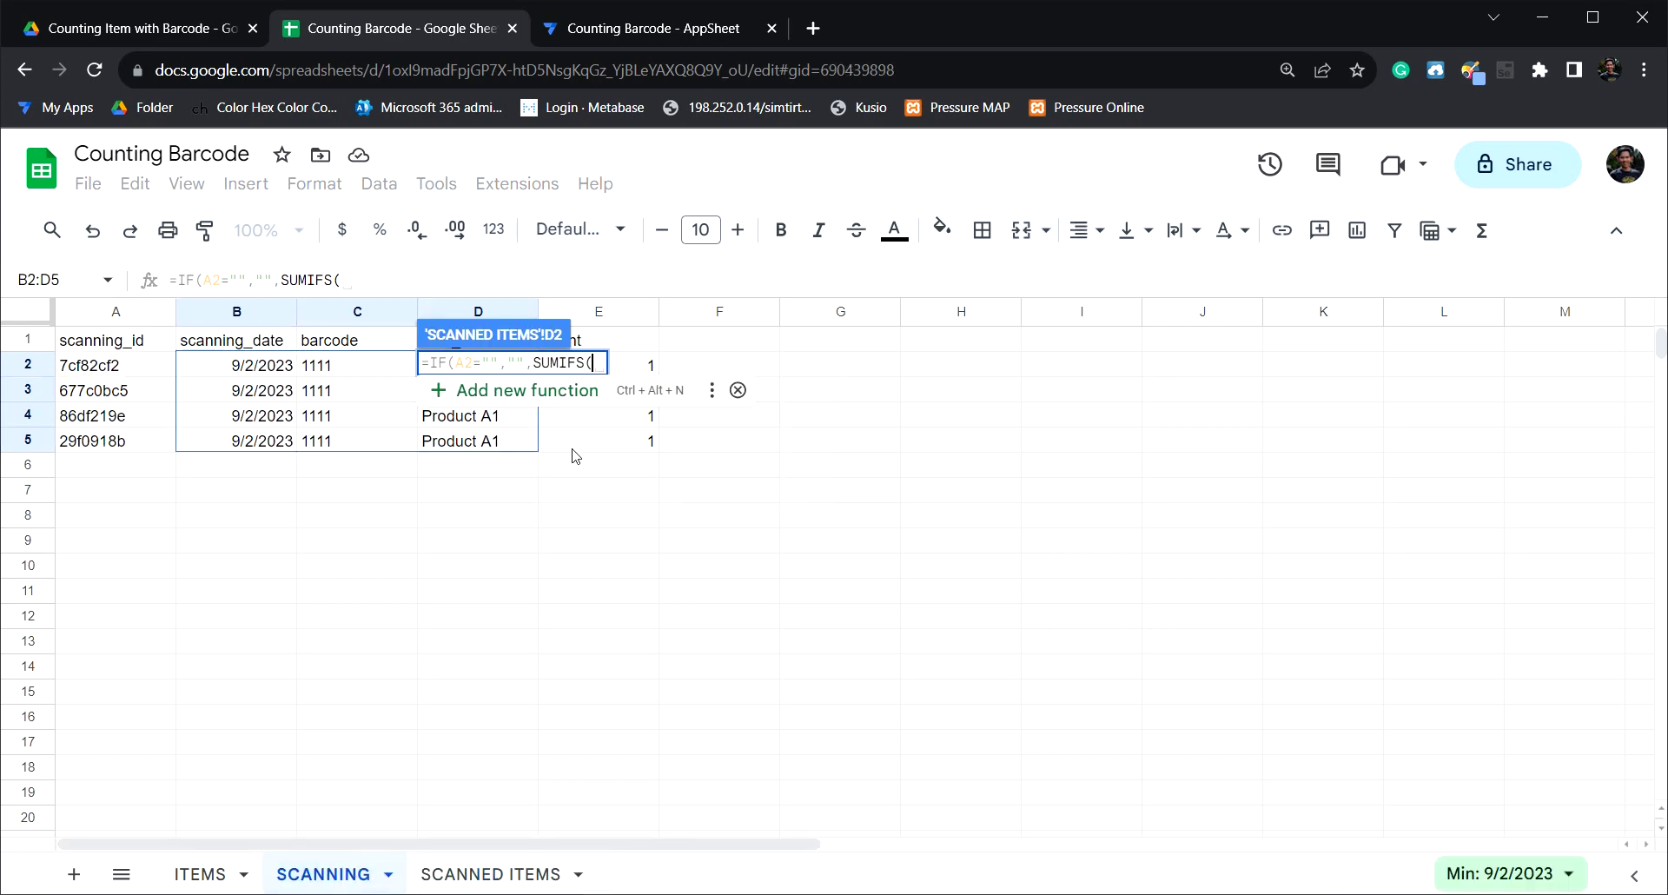
{"action": "left_click", "coordinate": [620, 314]}
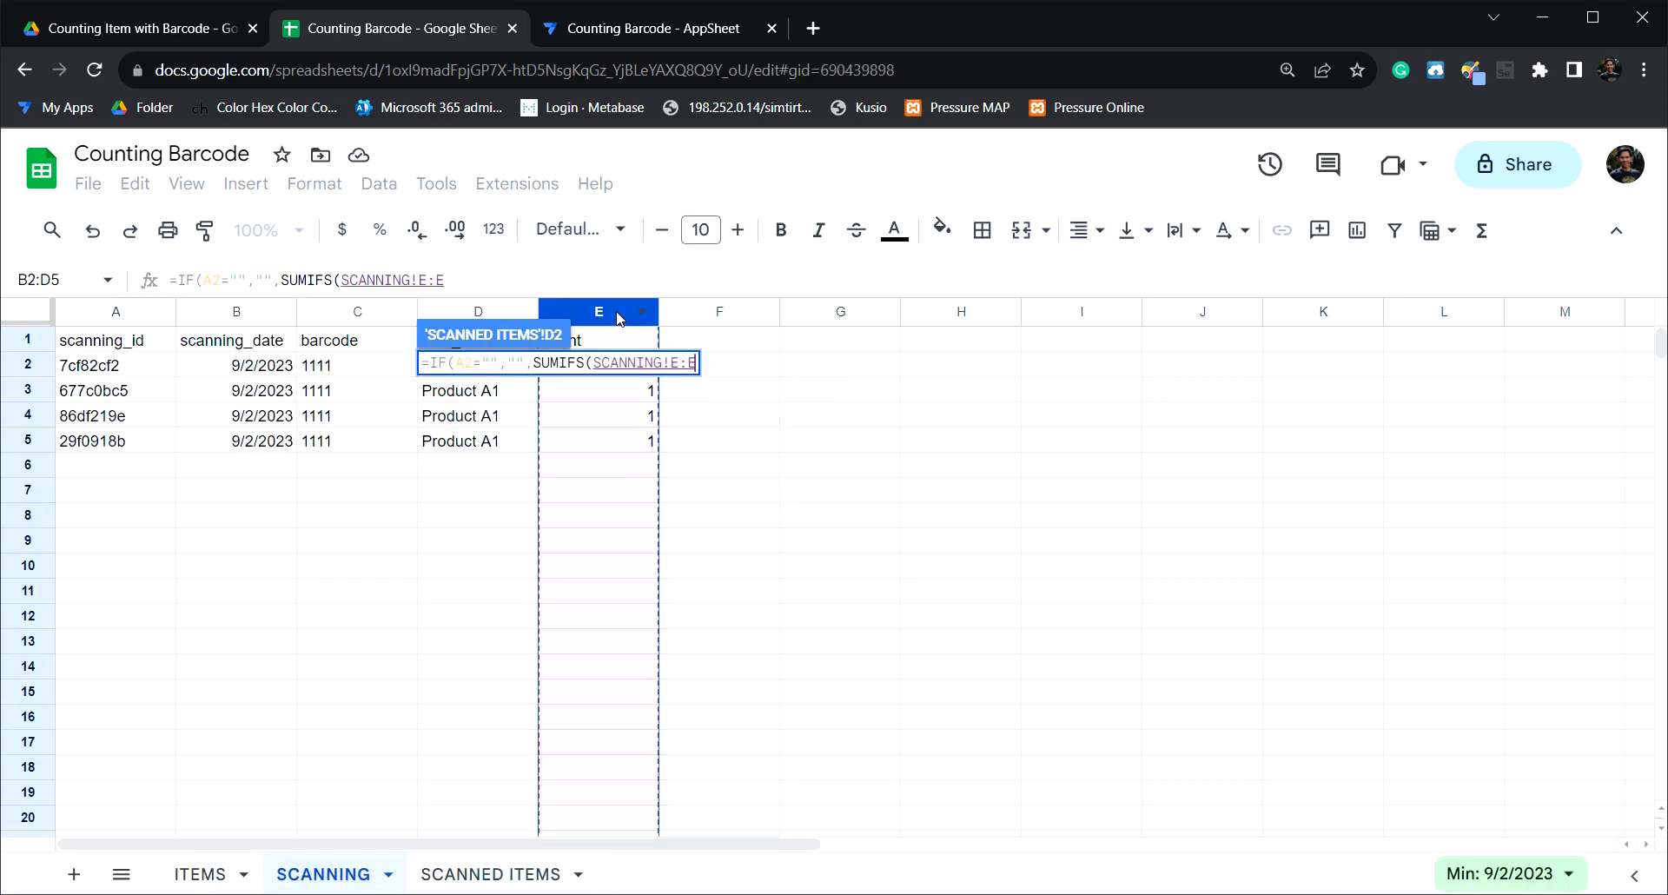
{"action": "type", "text": ","}
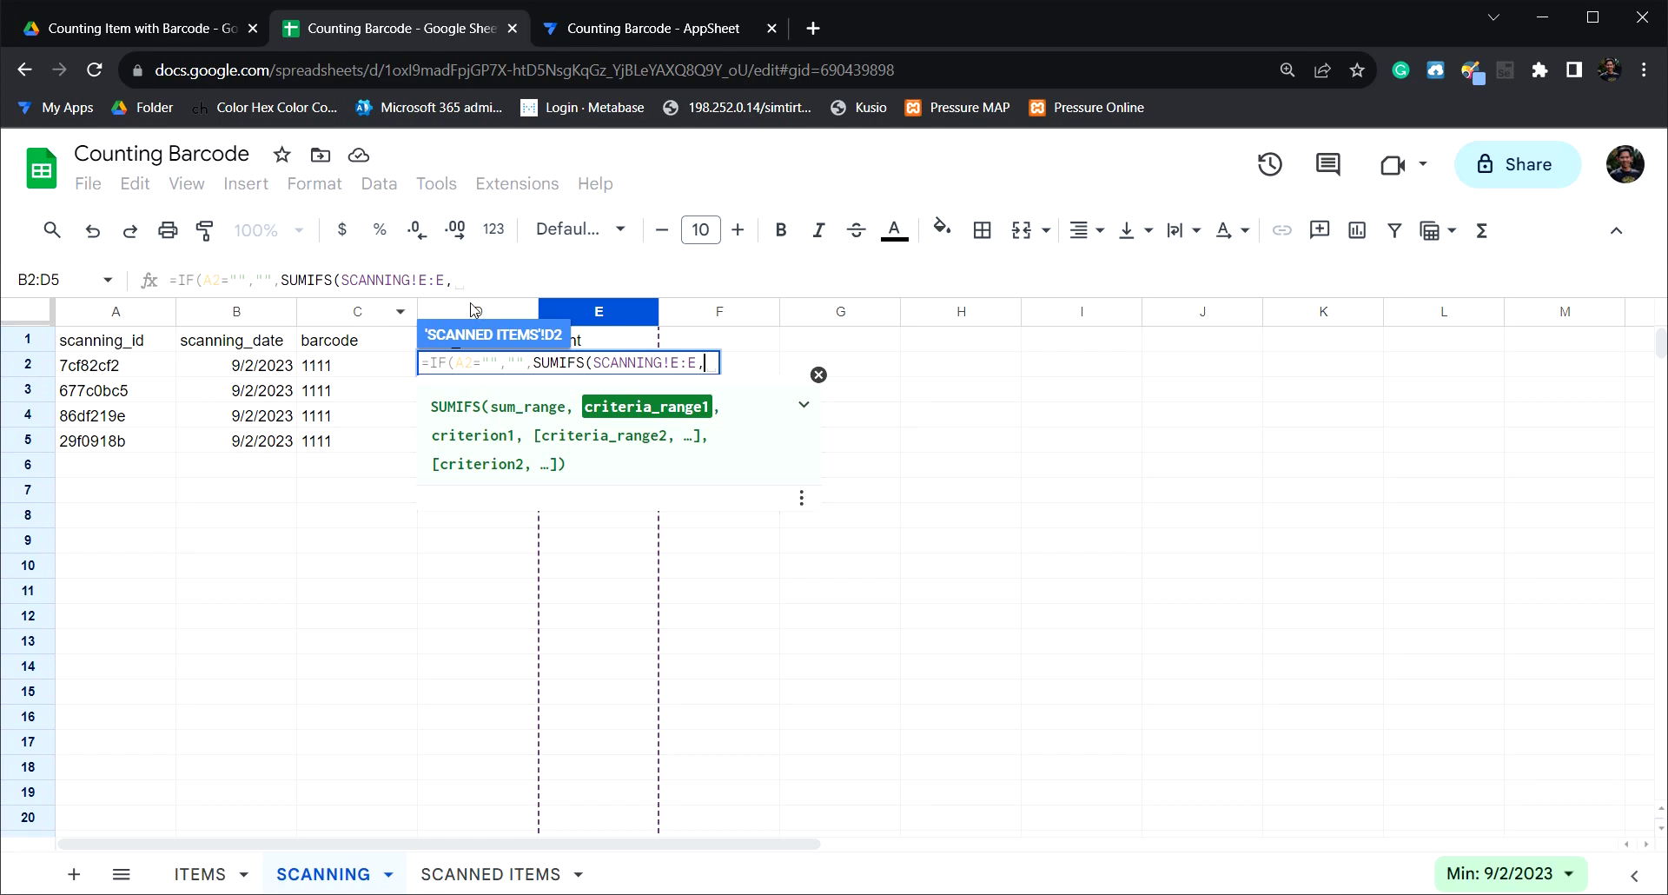
{"action": "left_click", "coordinate": [338, 319]}
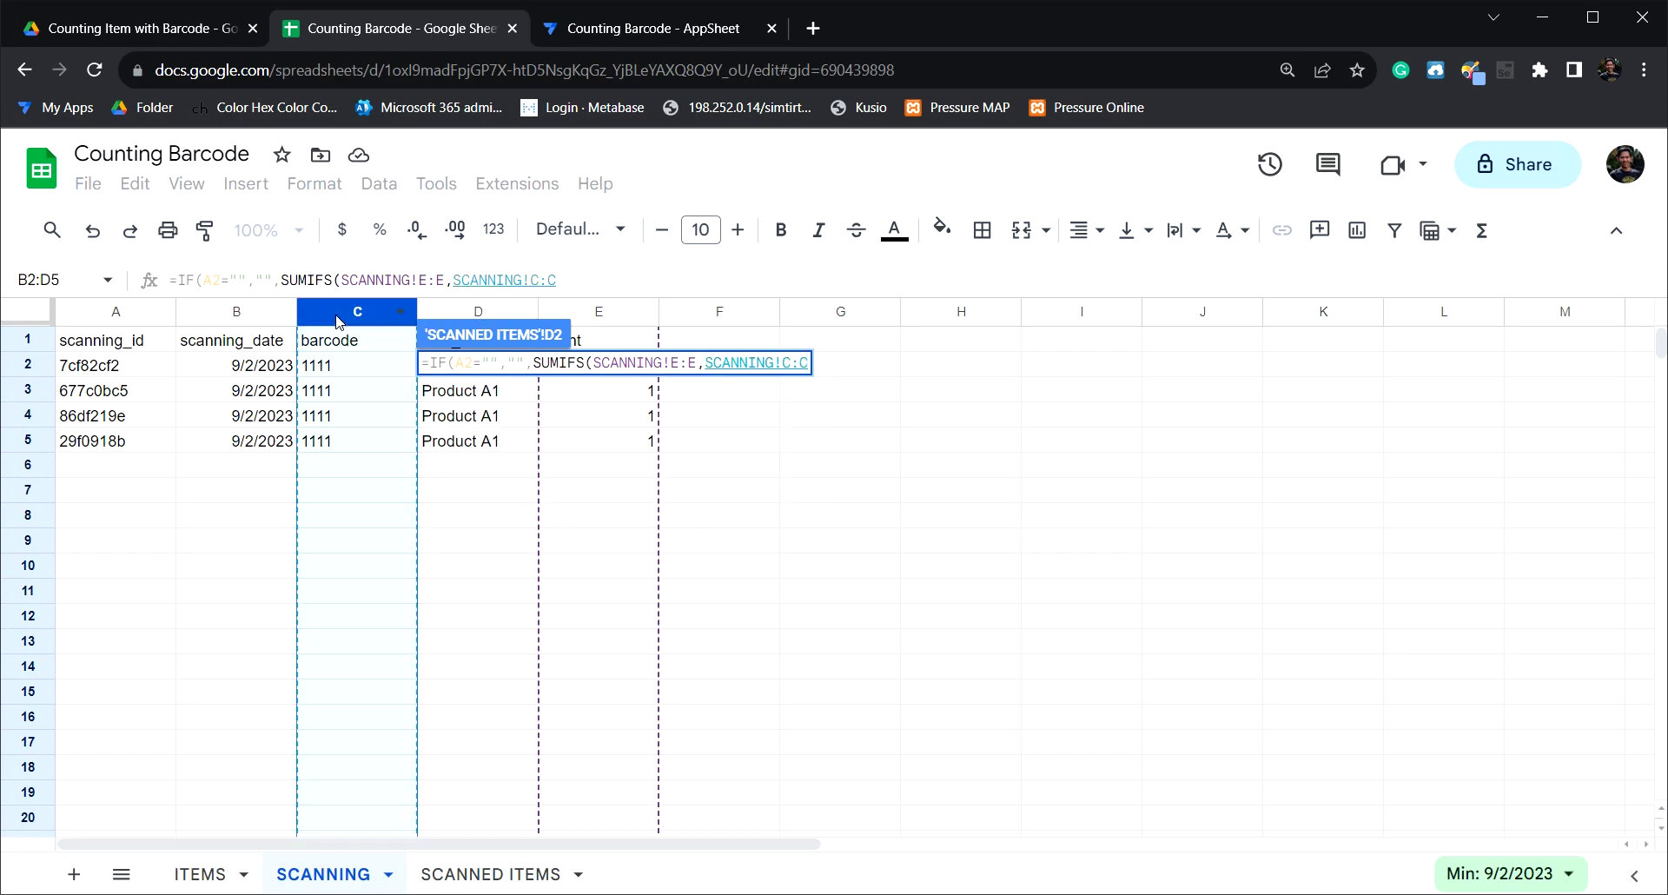
{"action": "type", "text": ","}
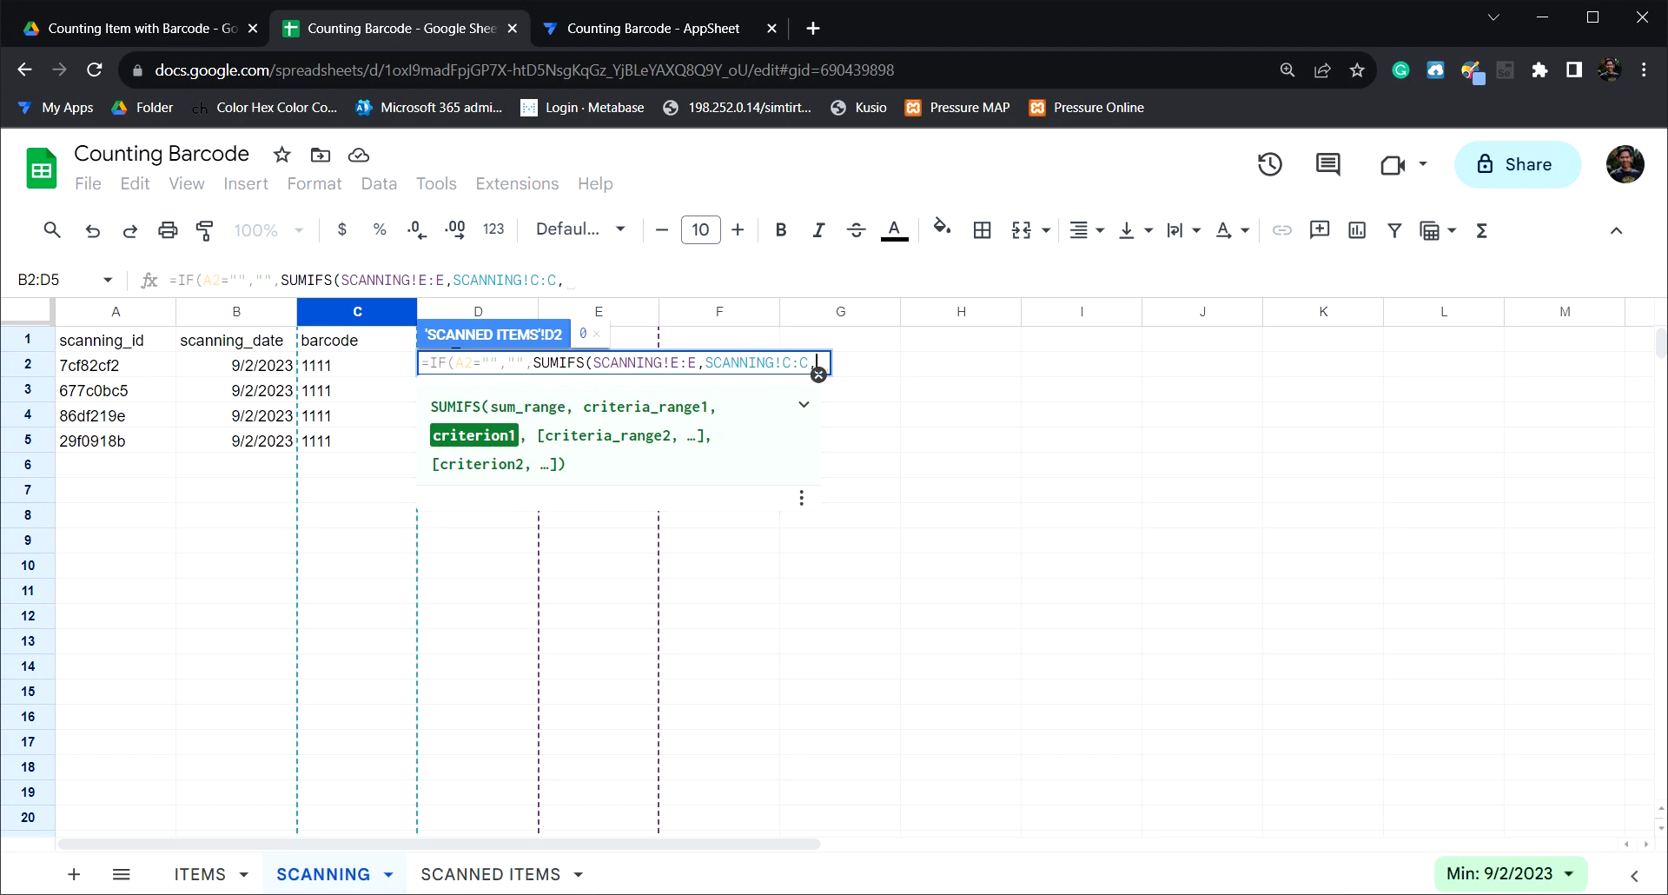
{"action": "left_click", "coordinate": [491, 874]}
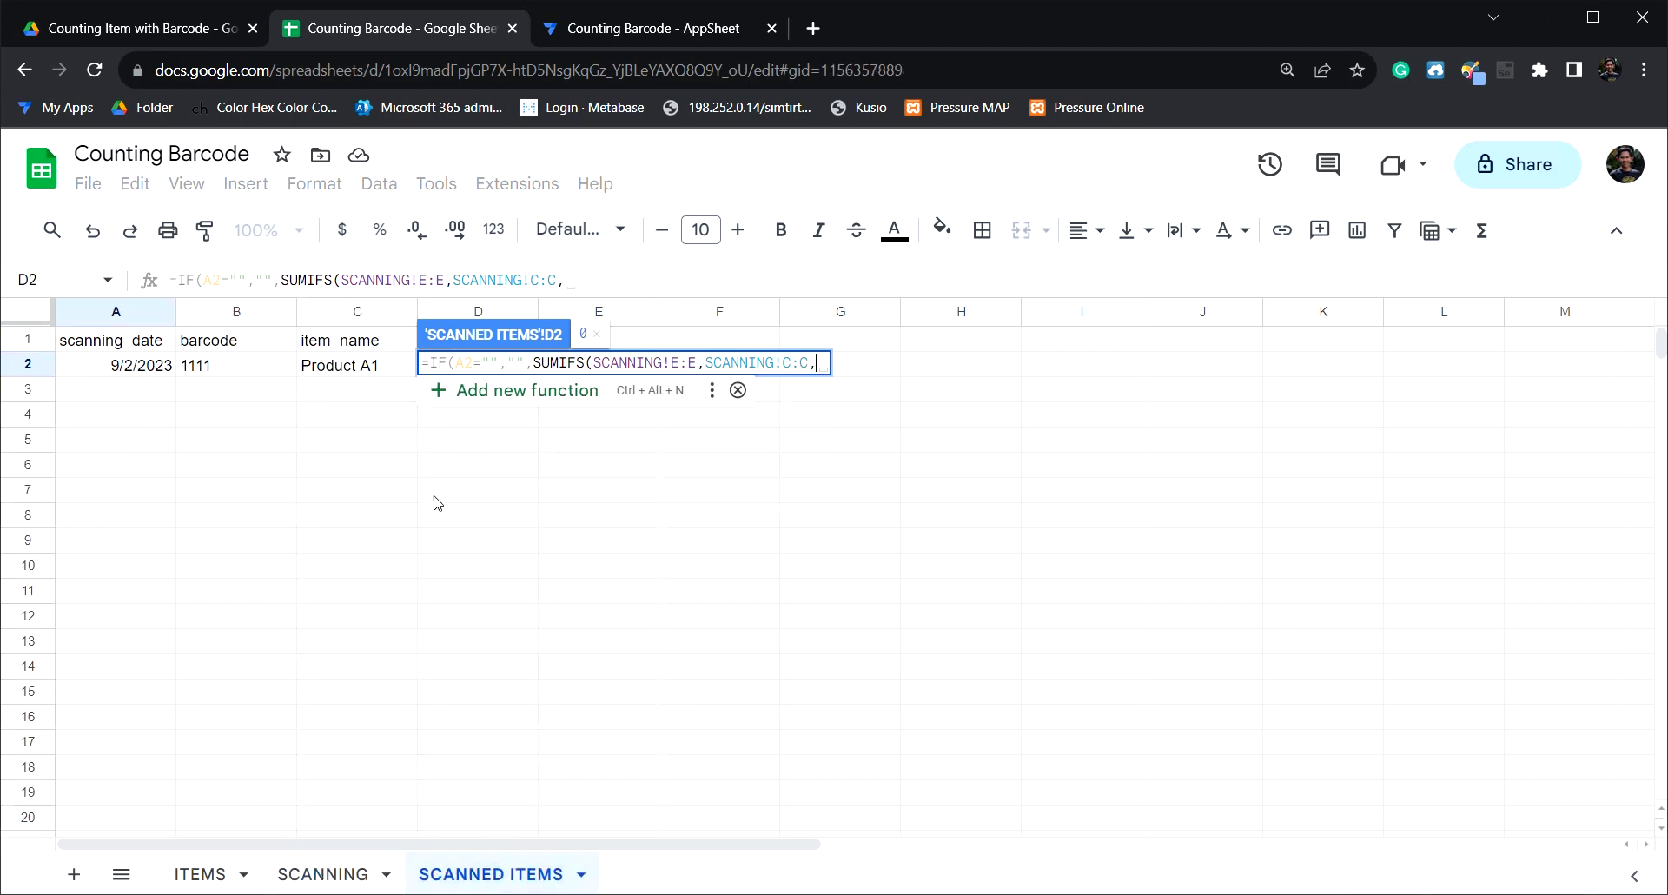
{"action": "left_click", "coordinate": [267, 371]}
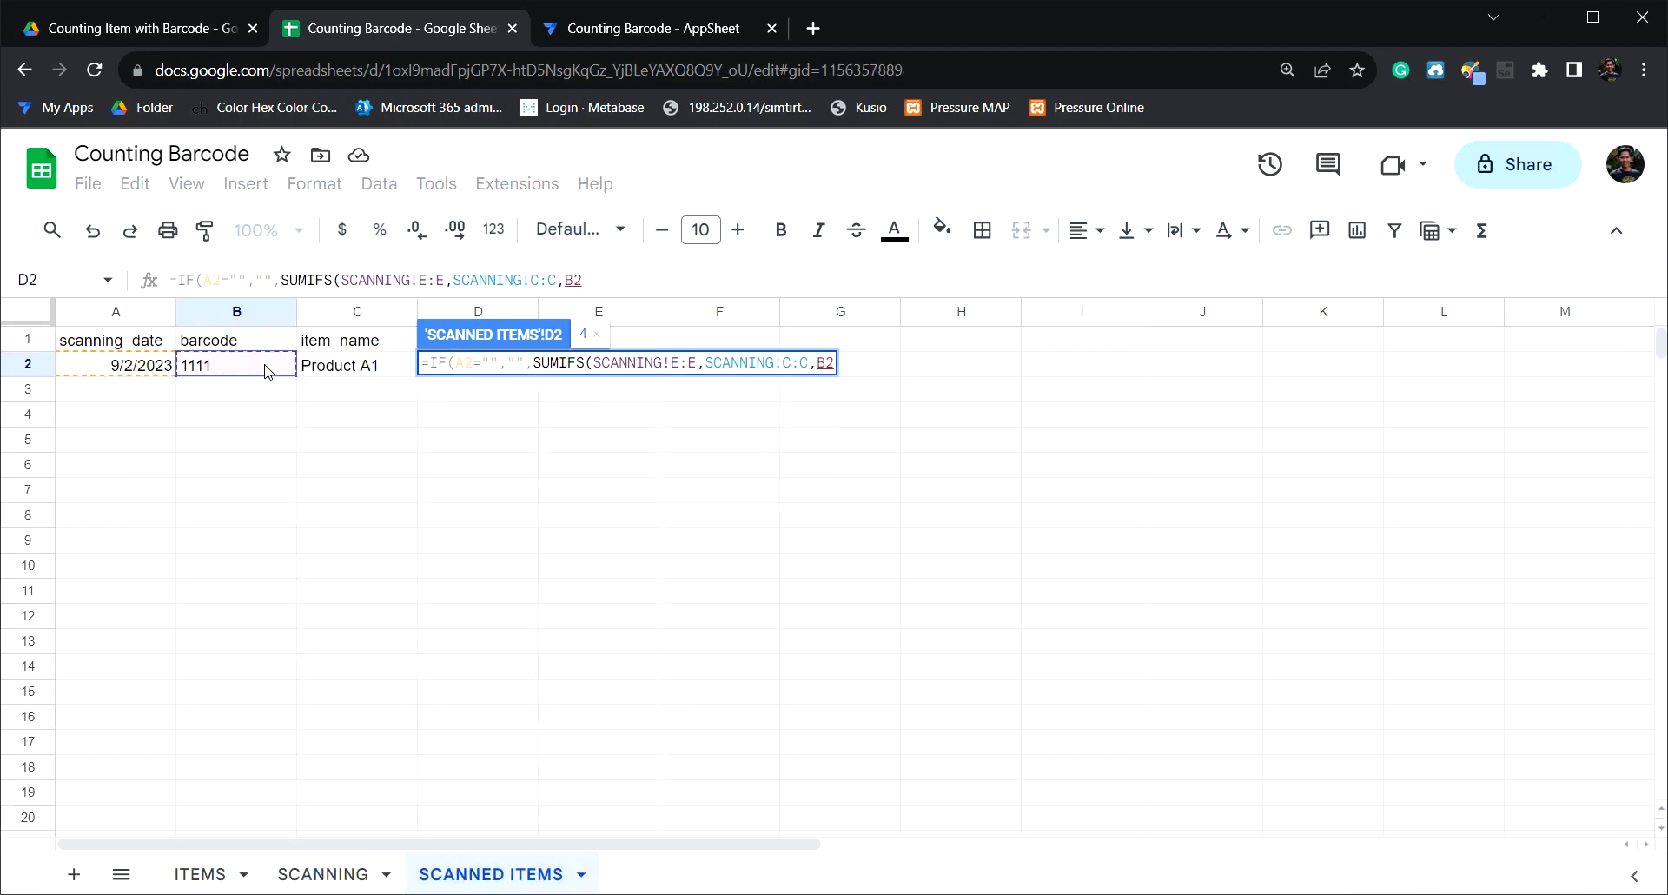
{"action": "type", "text": ","}
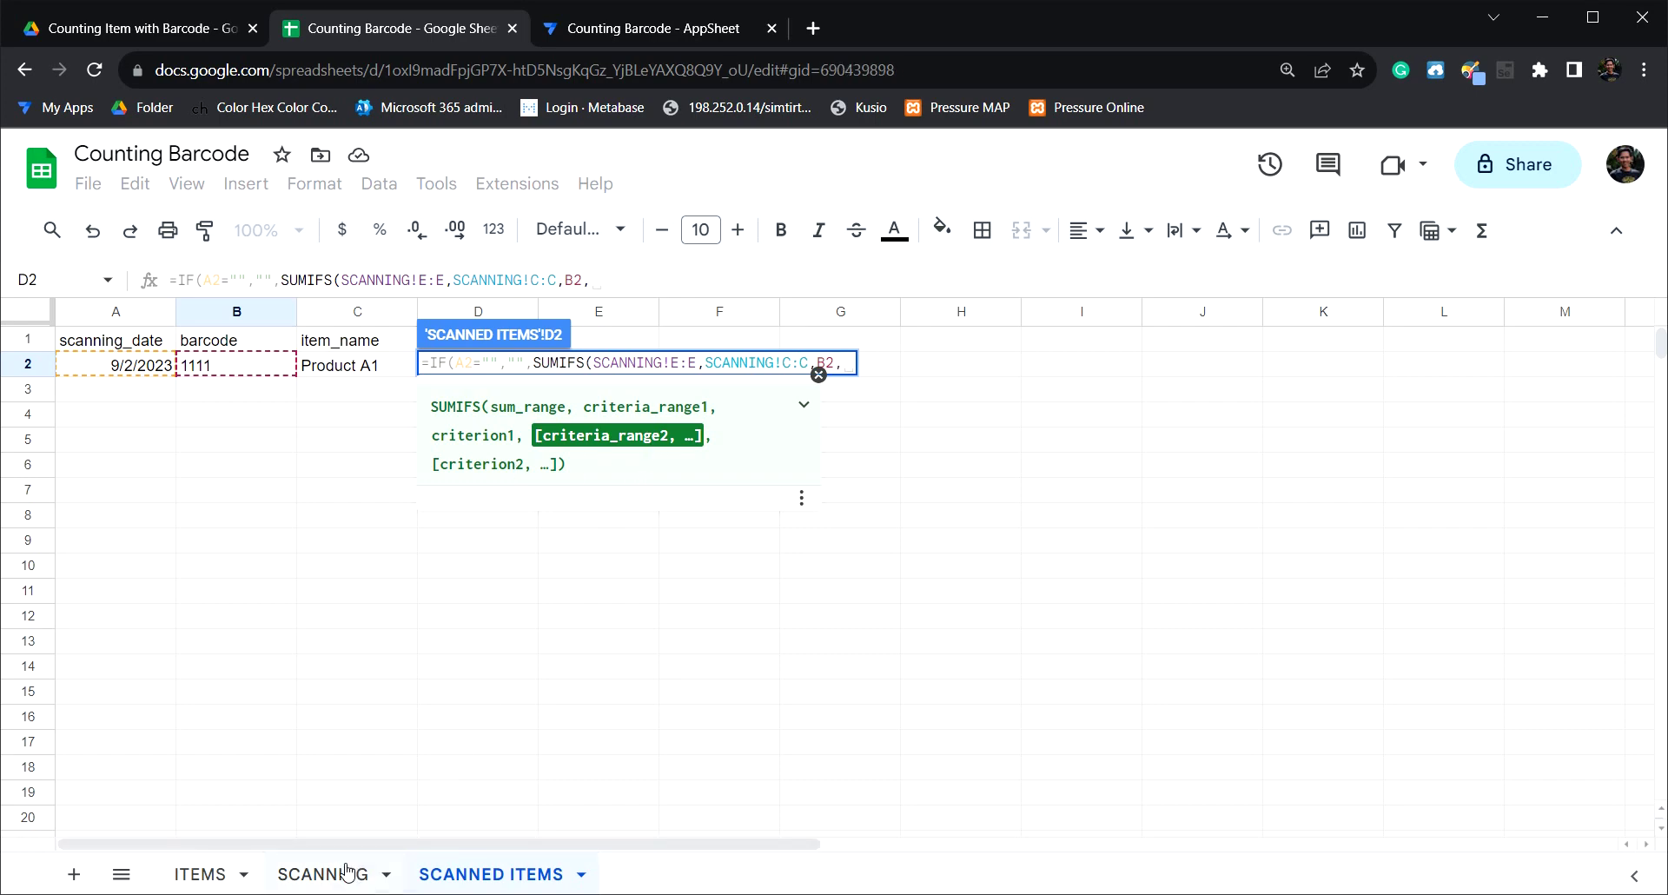
Add SCANNING date column B matched to A2 and confirm the D2 formula.
{"action": "left_click", "coordinate": [348, 873]}
{"action": "left_click", "coordinate": [239, 319]}
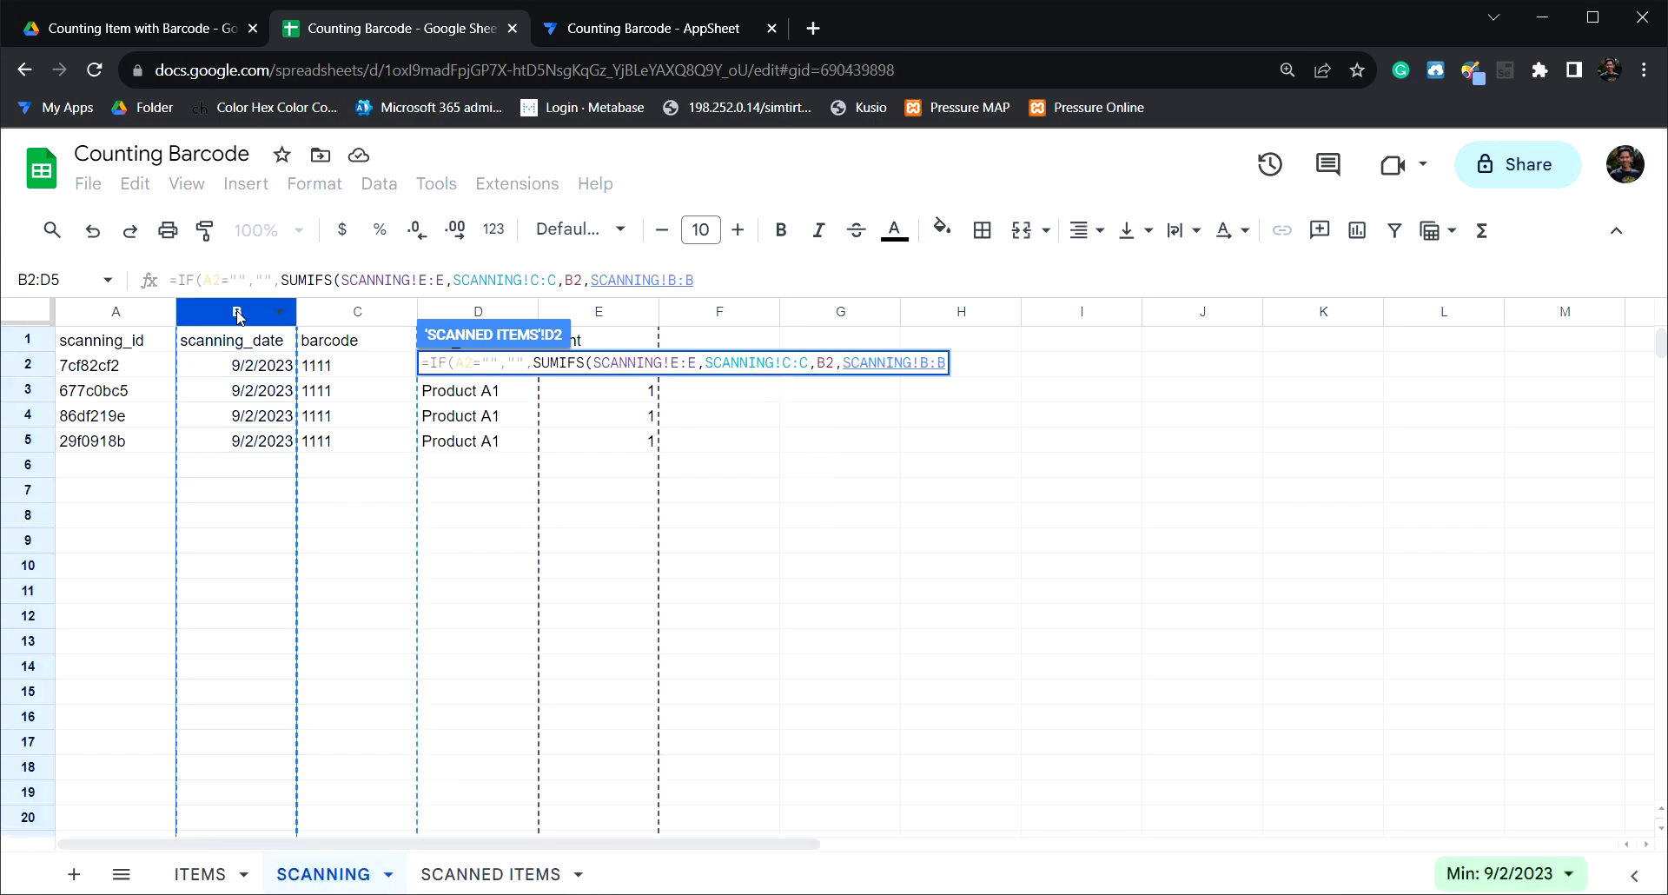
{"action": "type", "text": ","}
{"action": "left_click", "coordinate": [516, 873]}
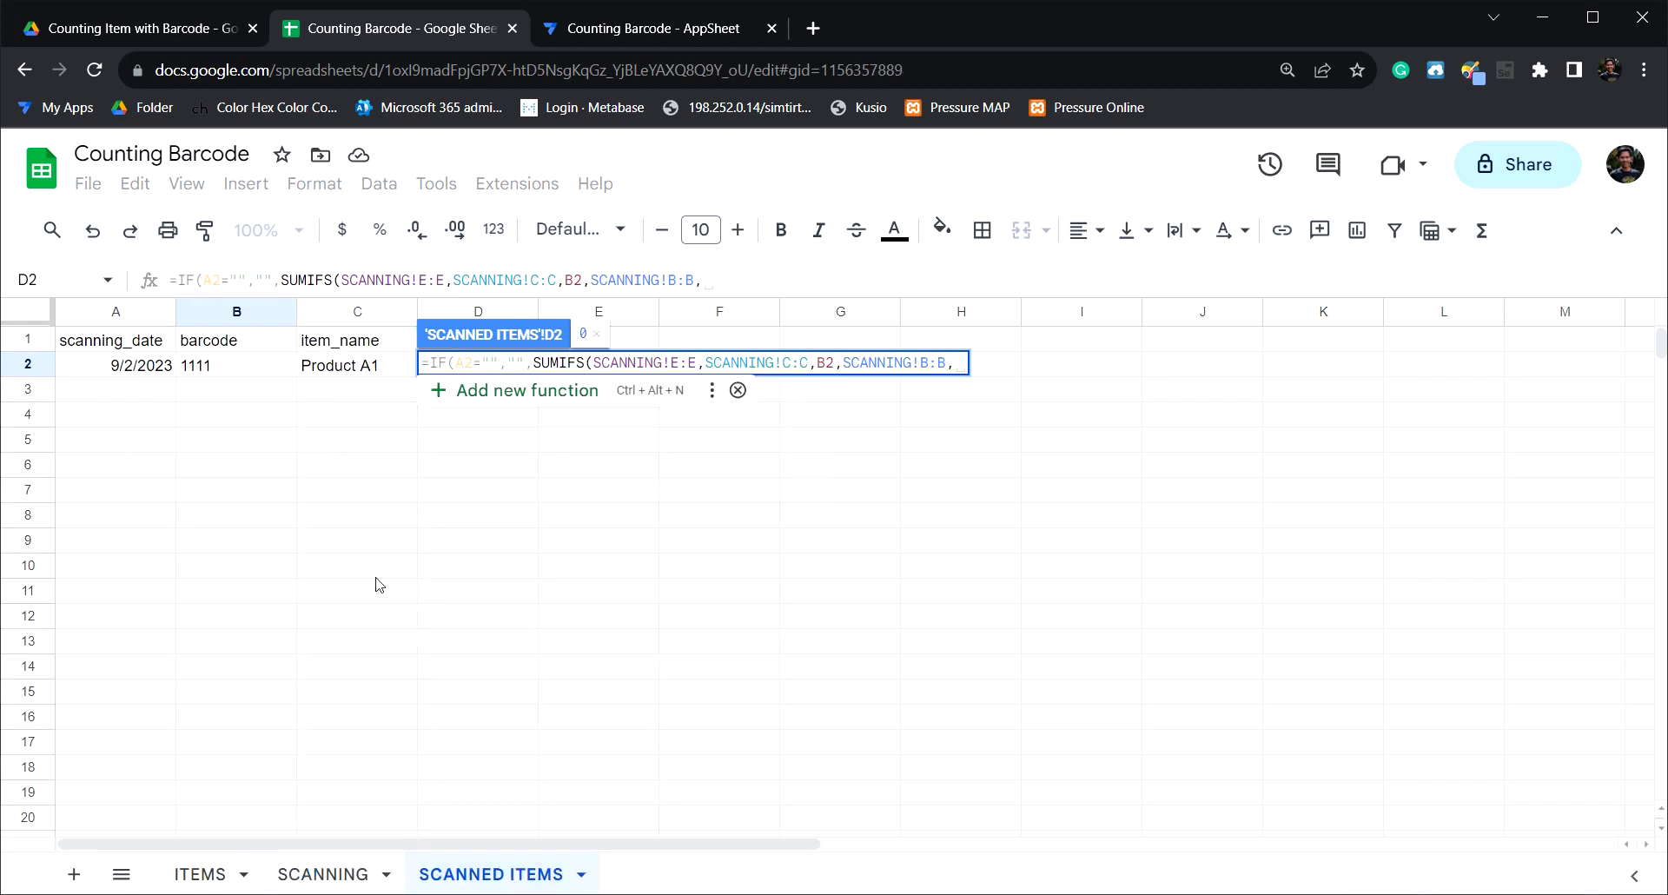
{"action": "left_click", "coordinate": [150, 367]}
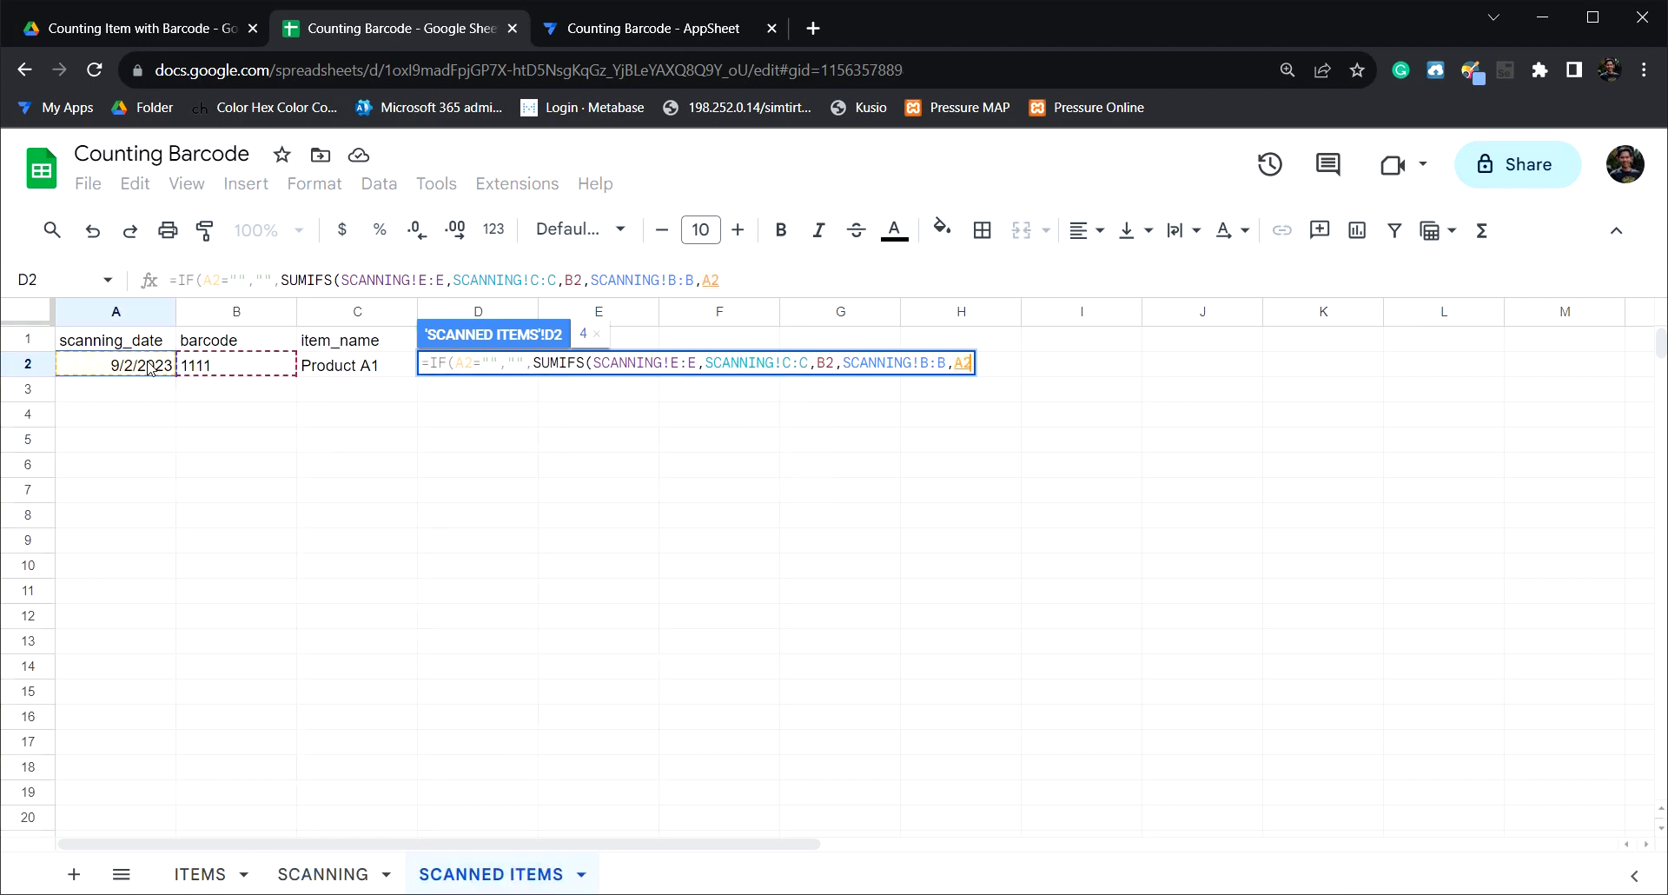
{"action": "type", "text": ")"}
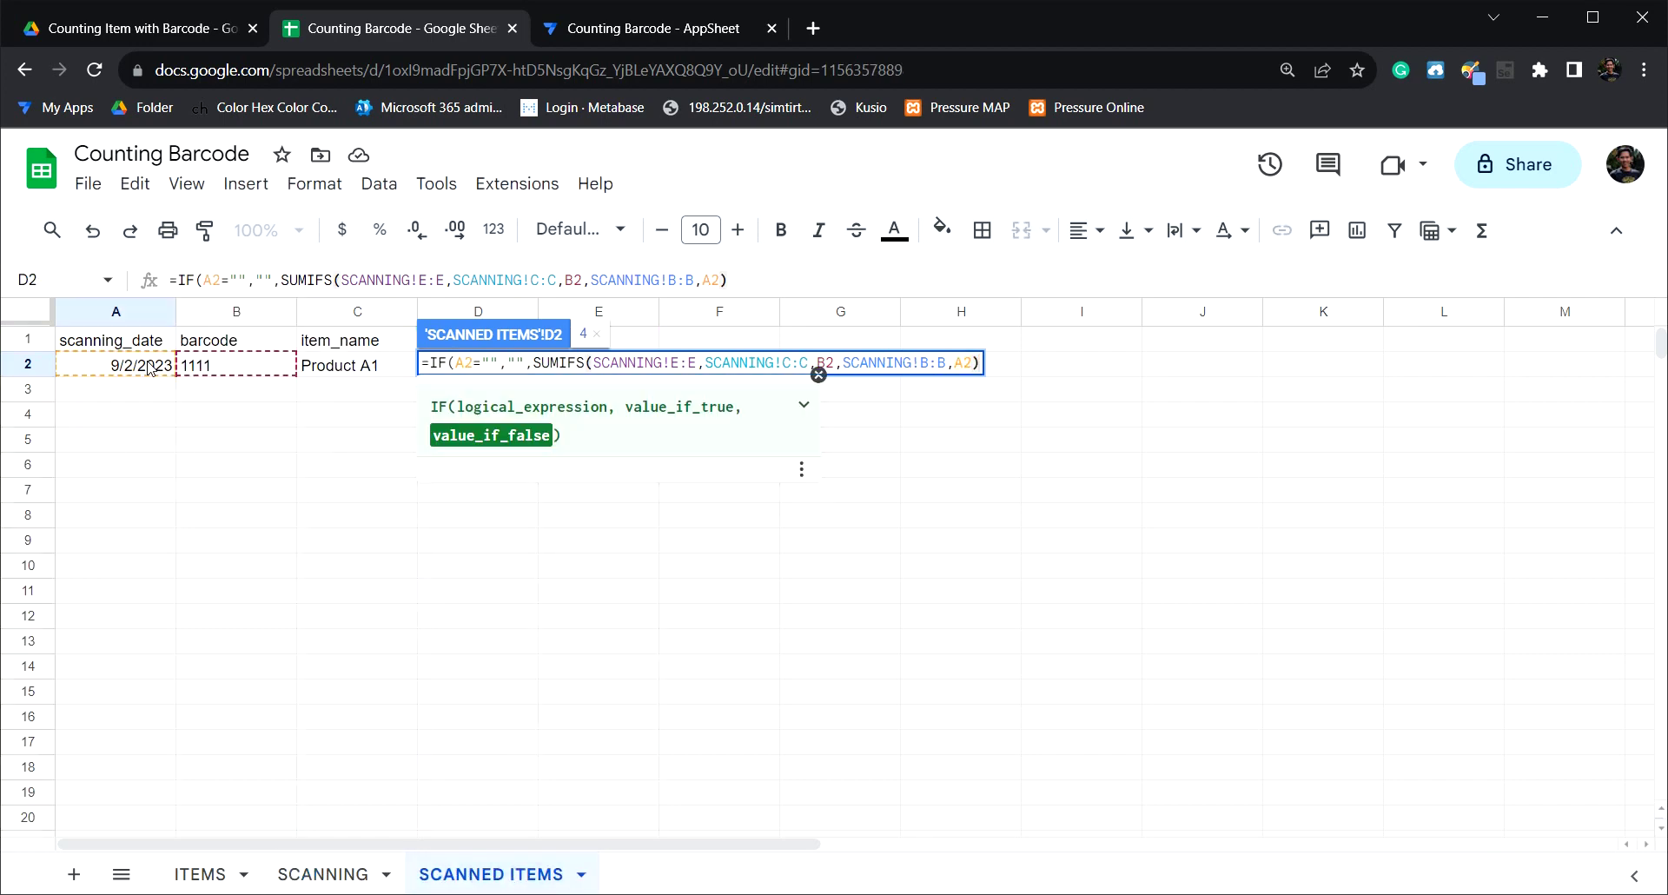
{"action": "key", "text": "Return"}
Verify the count of 4 against SCANNING's four scan counts, then go to the AppSheet editor.
{"action": "left_click", "coordinate": [431, 372]}
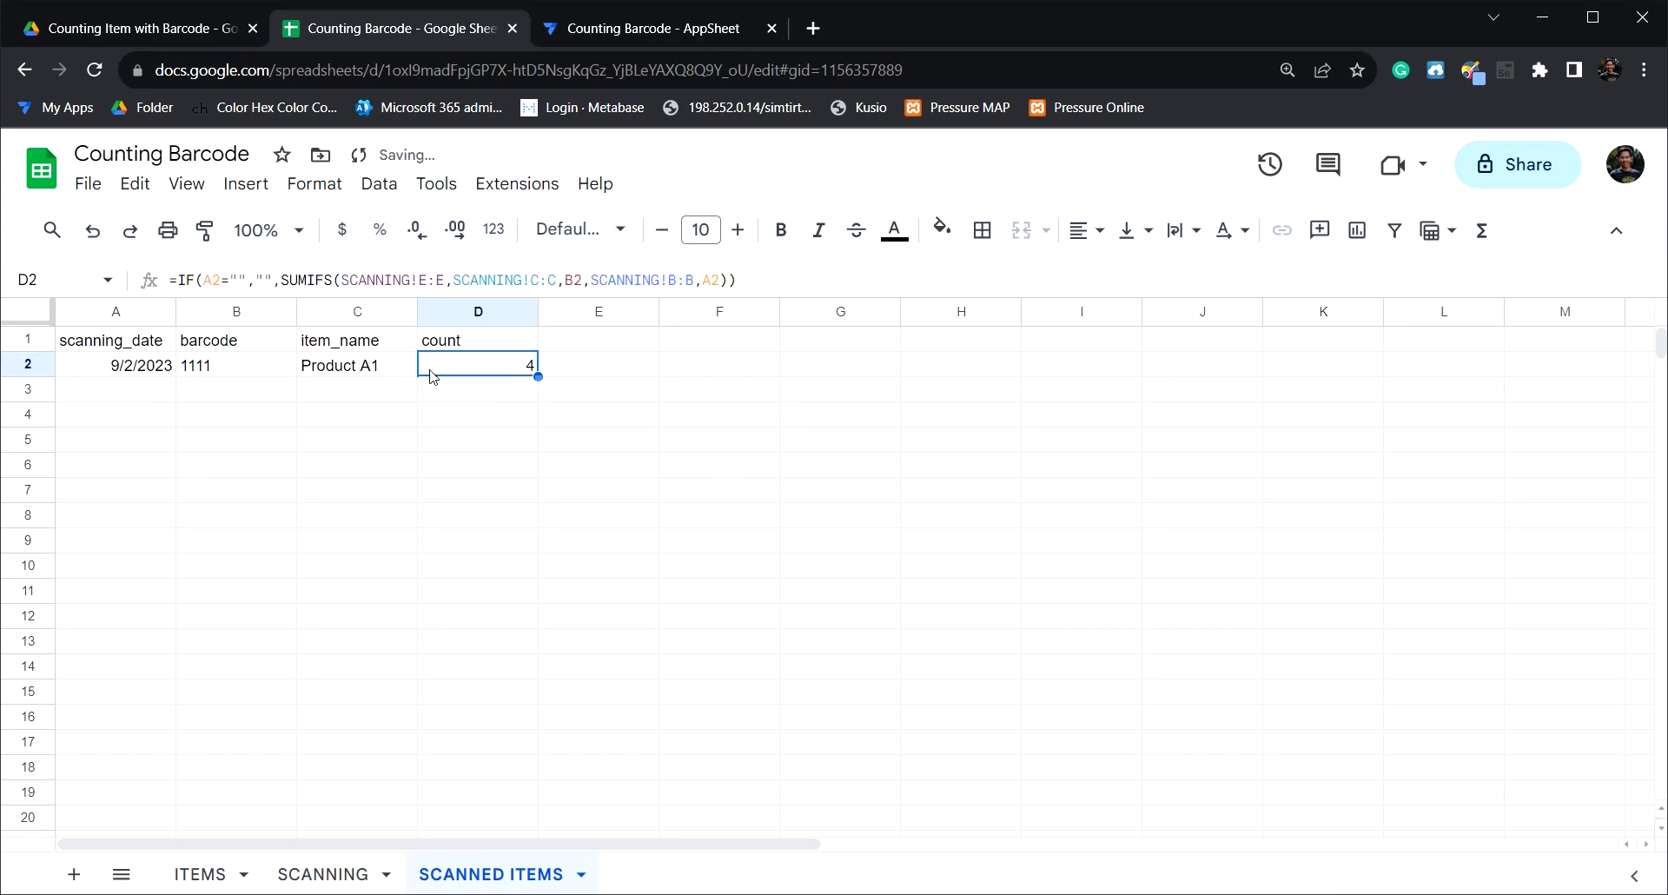
{"action": "left_click", "coordinate": [302, 876]}
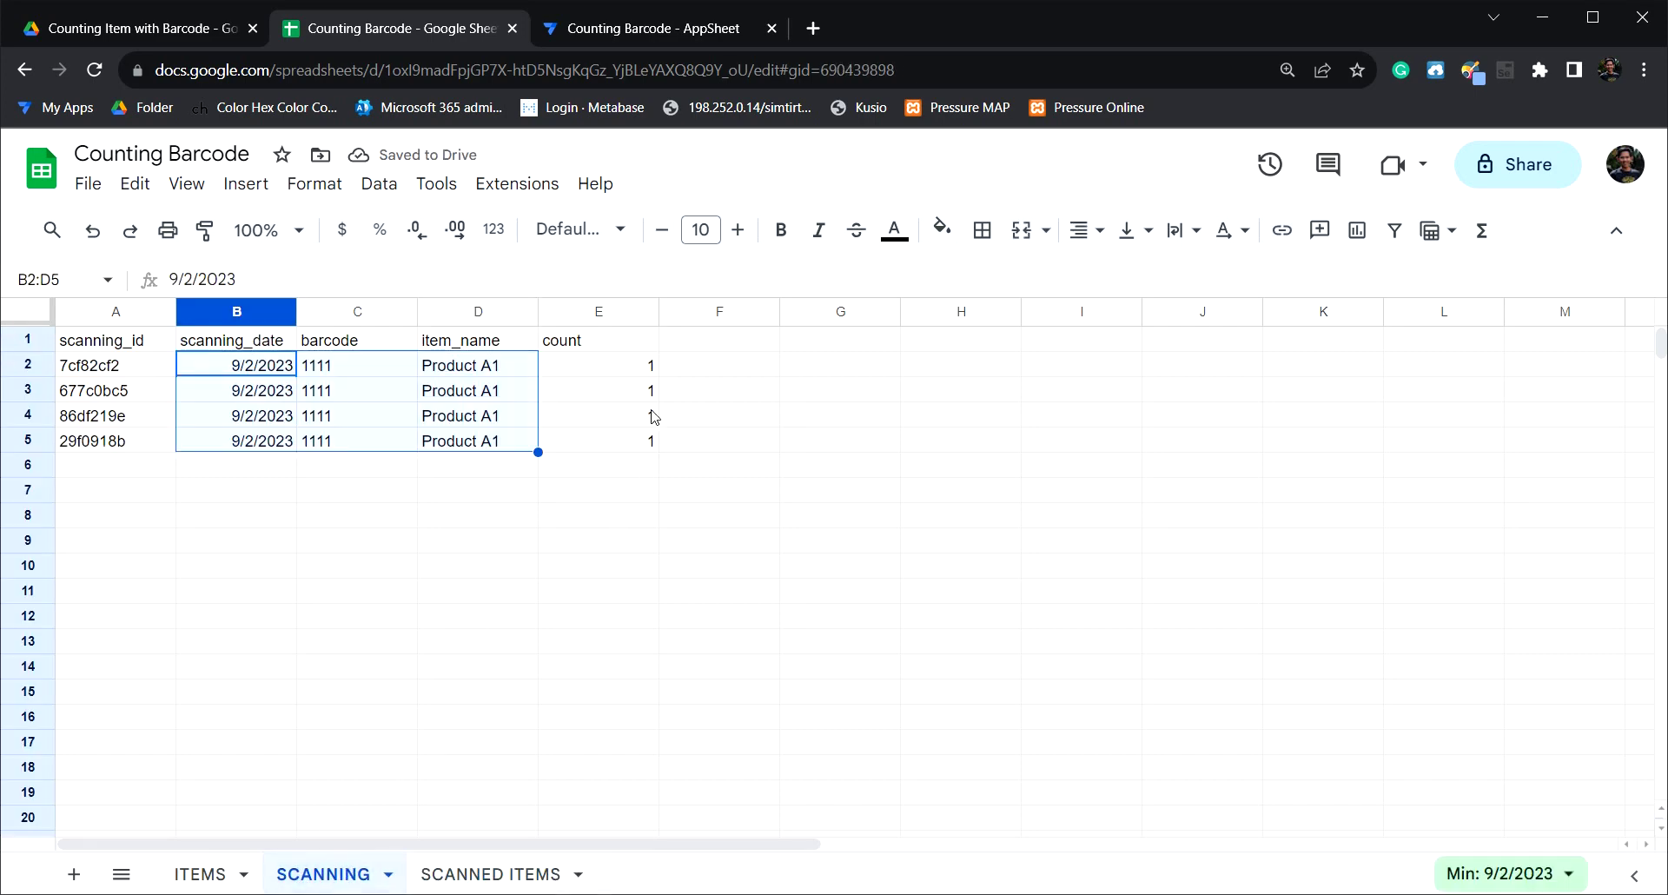
{"action": "left_click_drag", "start_coordinate": [643, 369], "coordinate": [645, 447]}
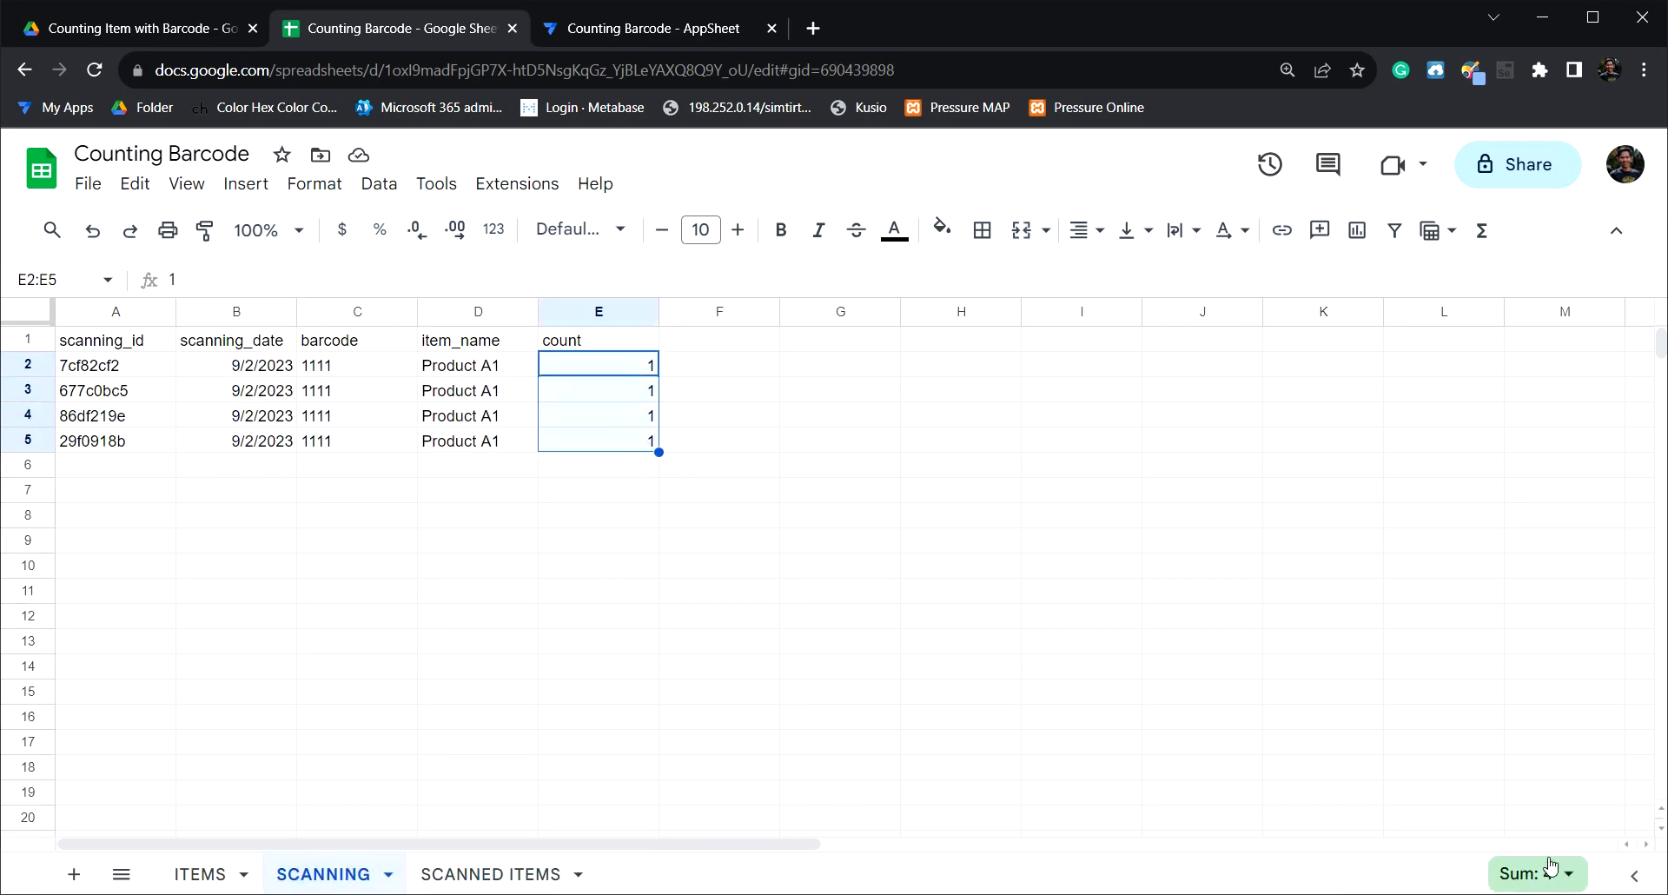
{"action": "left_click", "coordinate": [492, 874]}
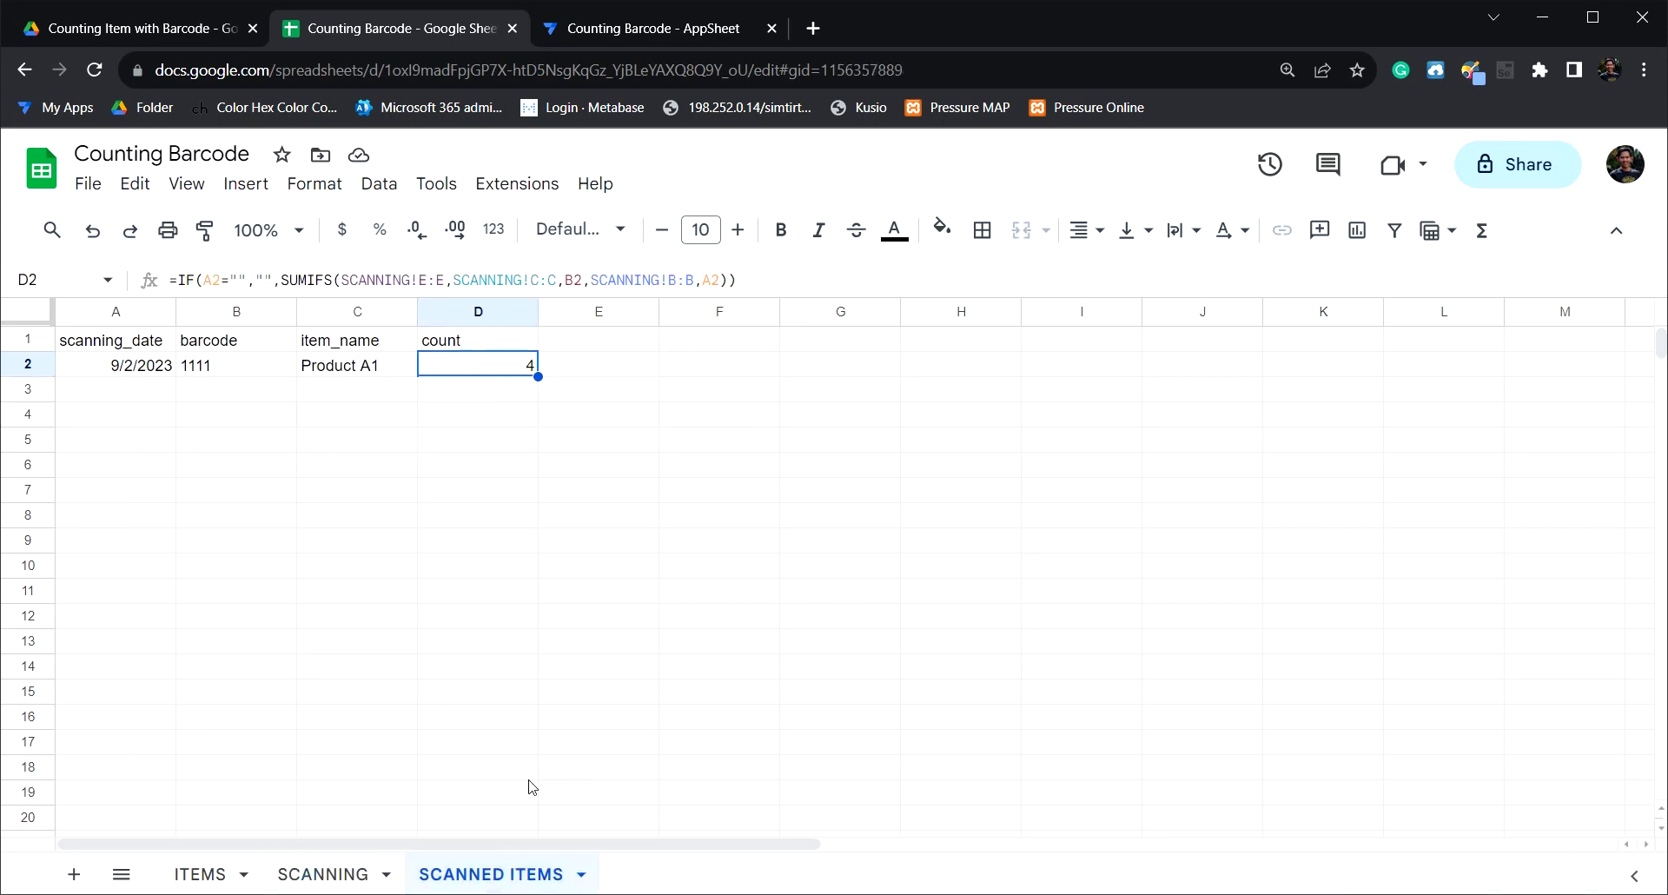
{"action": "left_click", "coordinate": [591, 615]}
{"action": "left_click", "coordinate": [639, 32]}
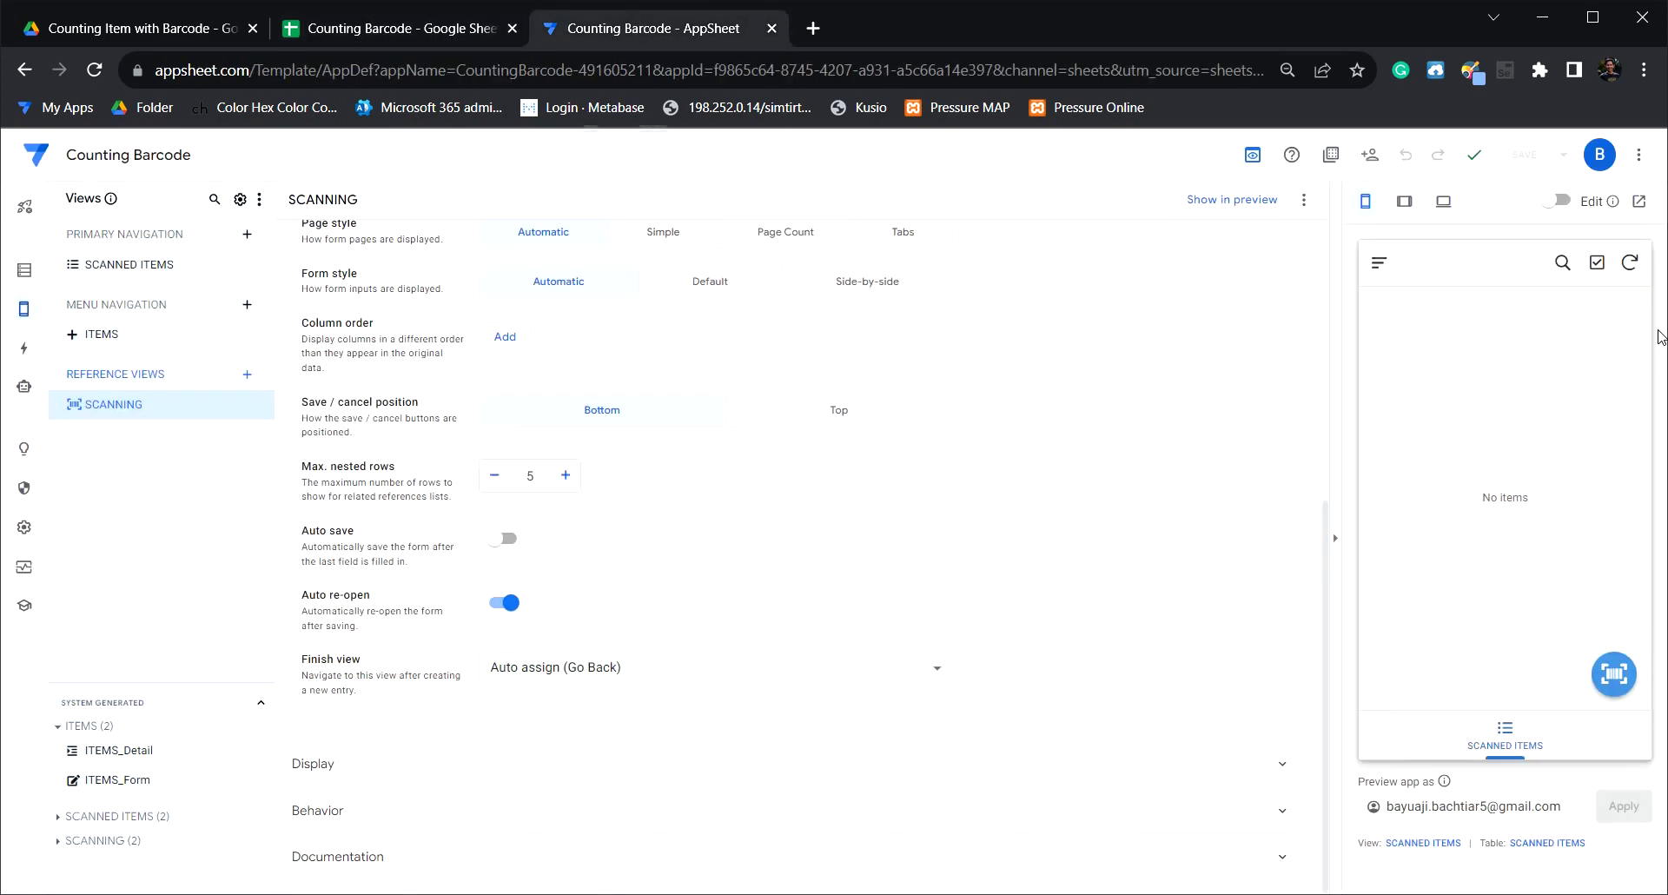
Resync the preview, open the SCANNED ITEMS view settings, and set Column width to Narrow.
{"action": "left_click", "coordinate": [1629, 263]}
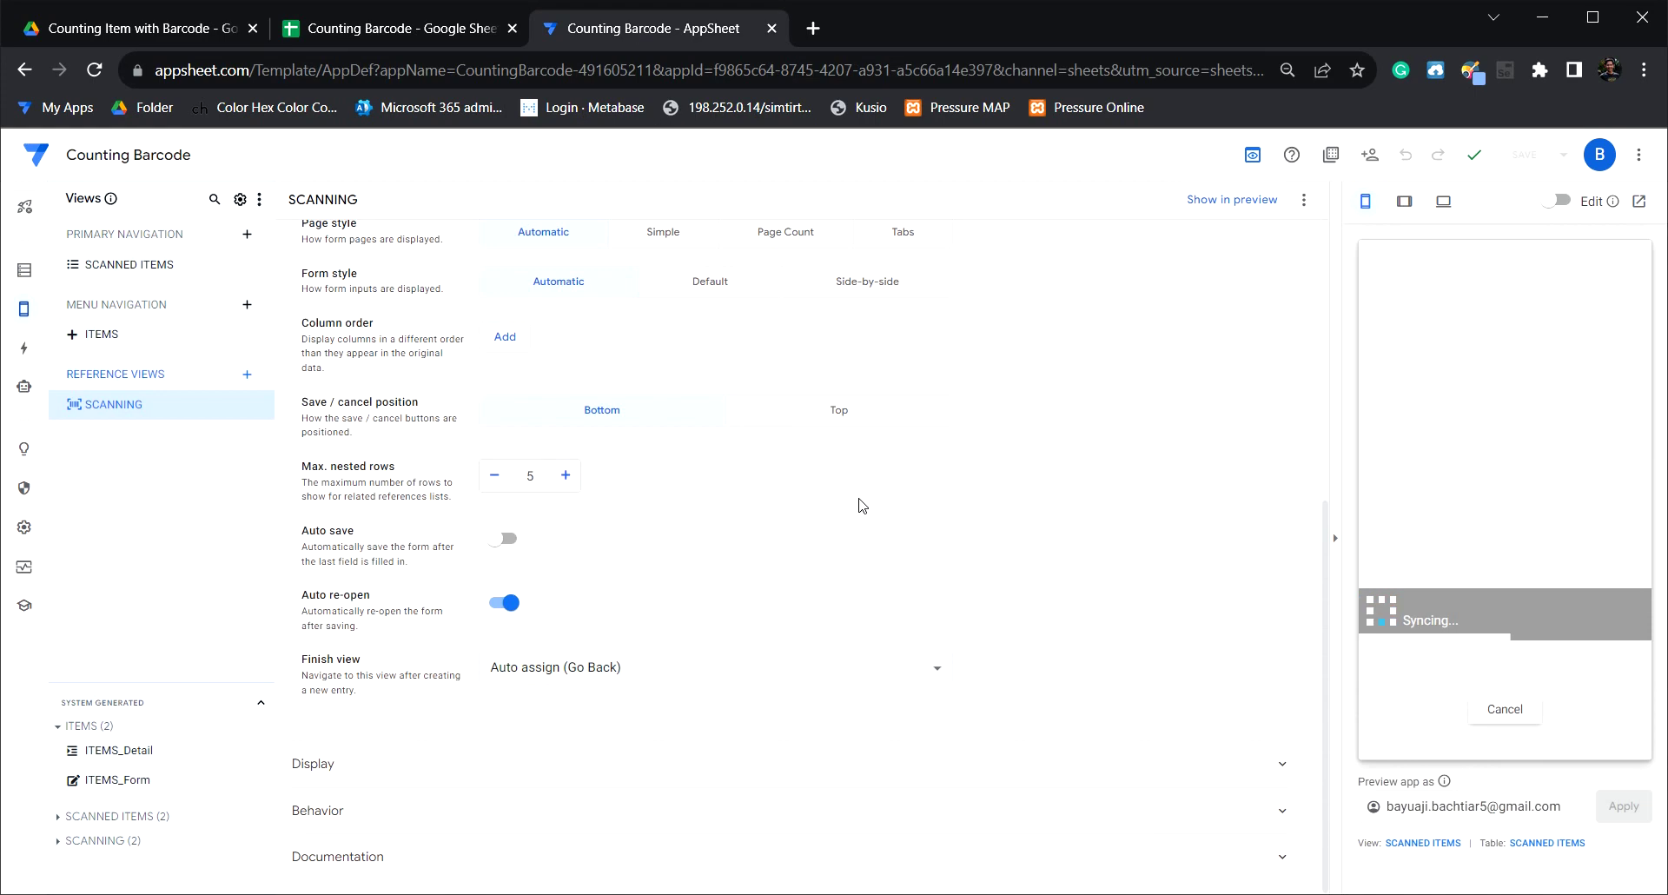
{"action": "mouse_move", "coordinate": [1503, 704]}
{"action": "left_mouse_down"}
{"action": "mouse_move", "coordinate": [1568, 716]}
{"action": "mouse_move", "coordinate": [1404, 756]}
{"action": "left_mouse_up"}
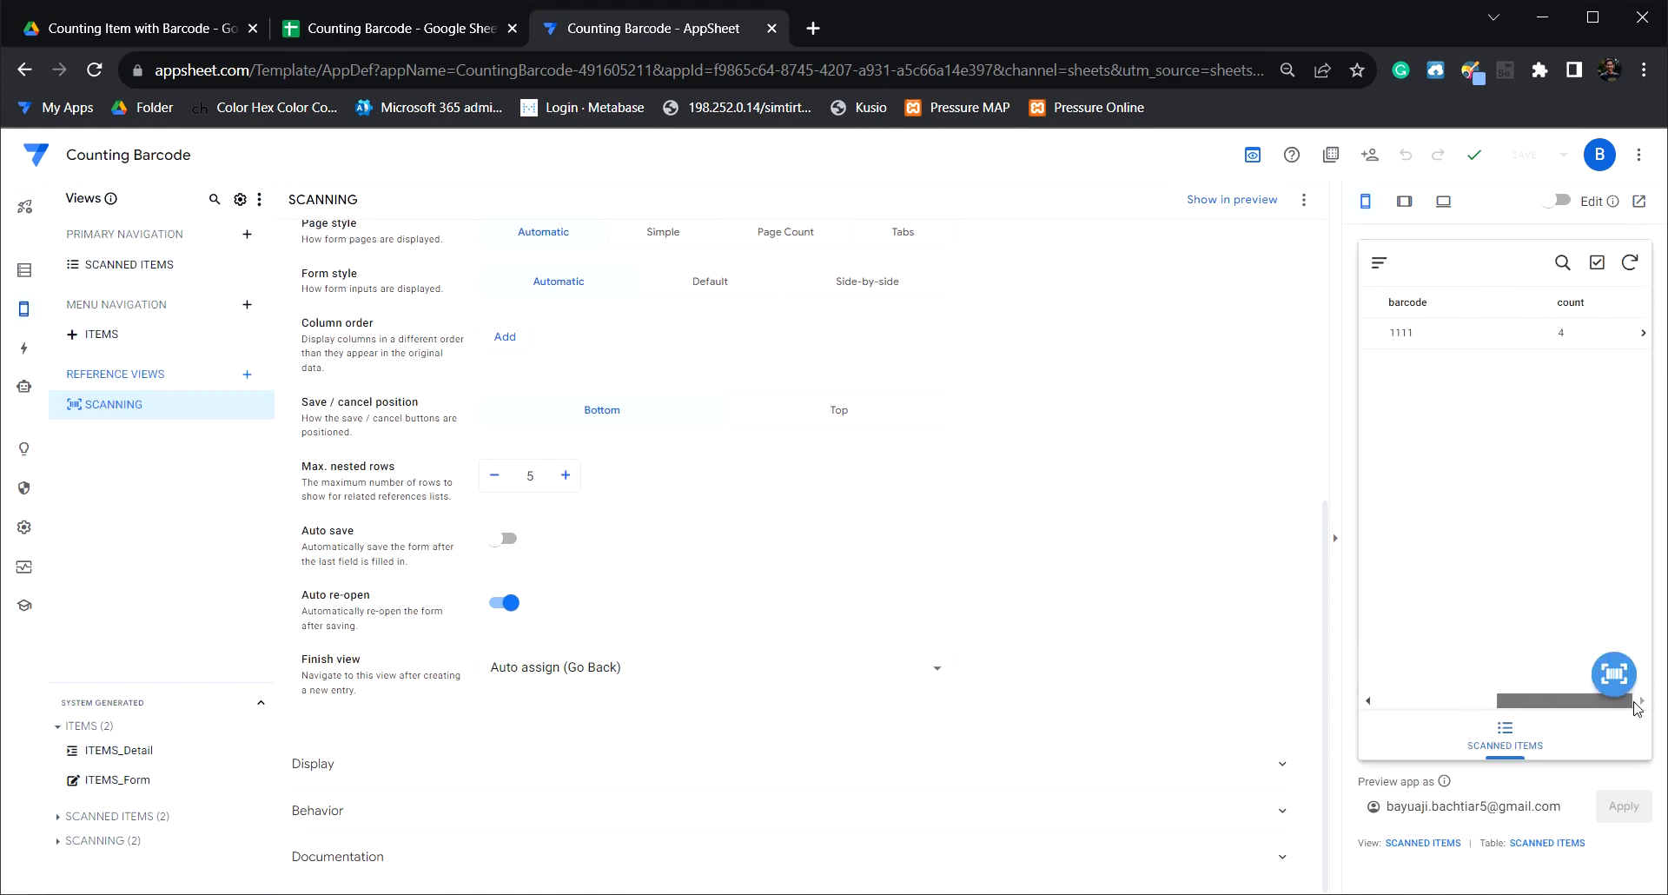
{"action": "left_click", "coordinate": [1433, 844]}
{"action": "scroll", "coordinate": [713, 434], "scroll_direction": "up", "scroll_amount": 4}
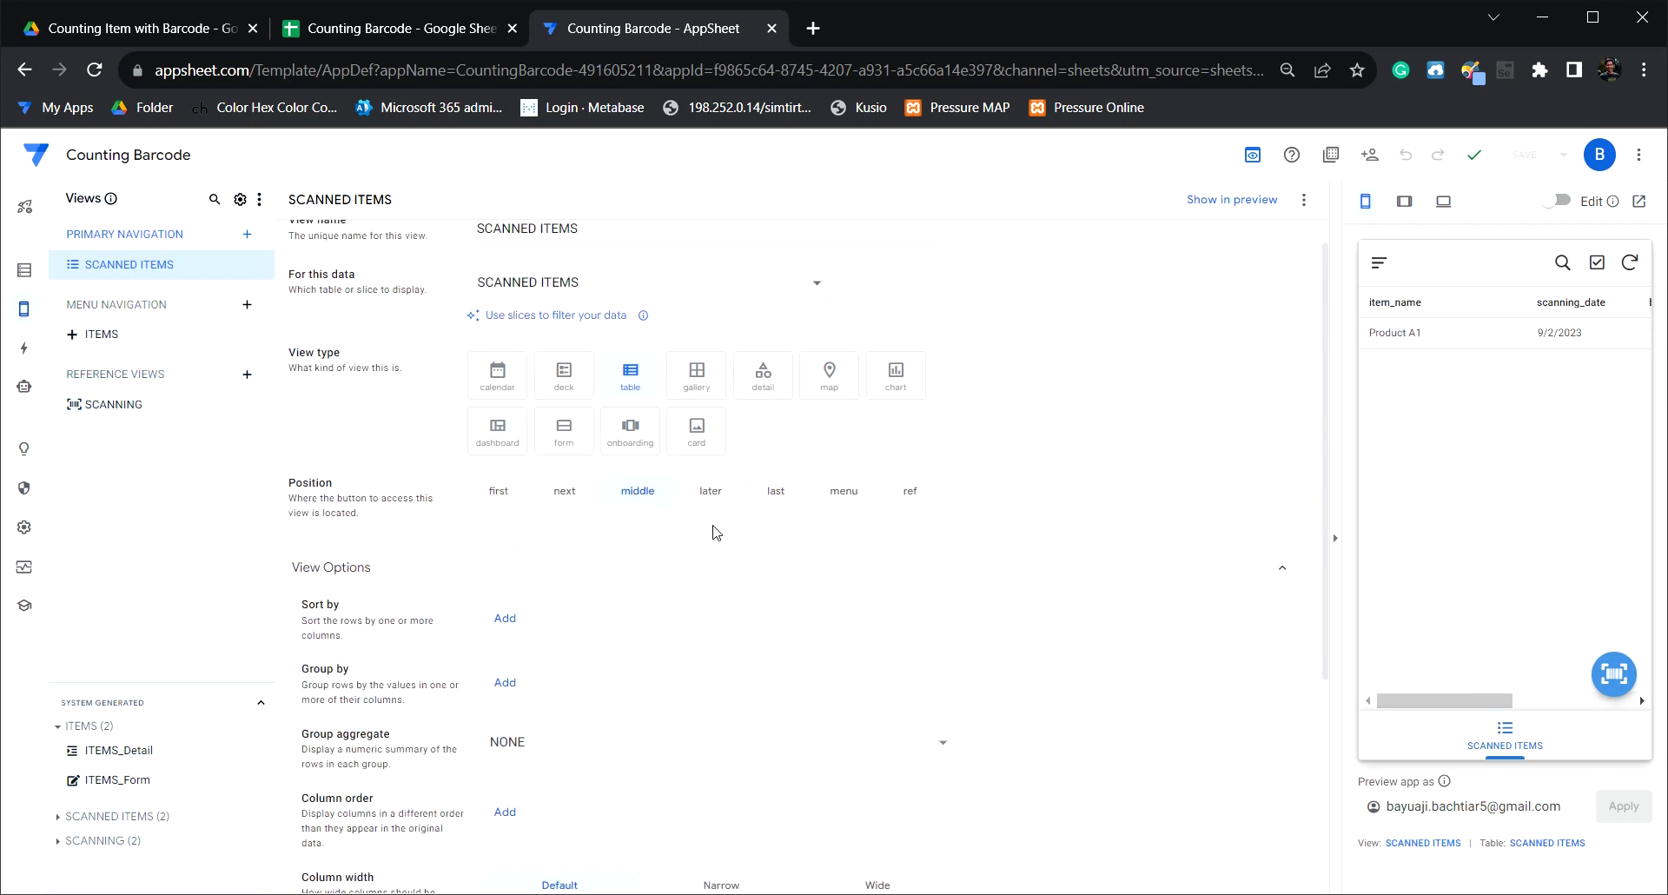
{"action": "scroll", "coordinate": [712, 531], "scroll_direction": "up", "scroll_amount": 1}
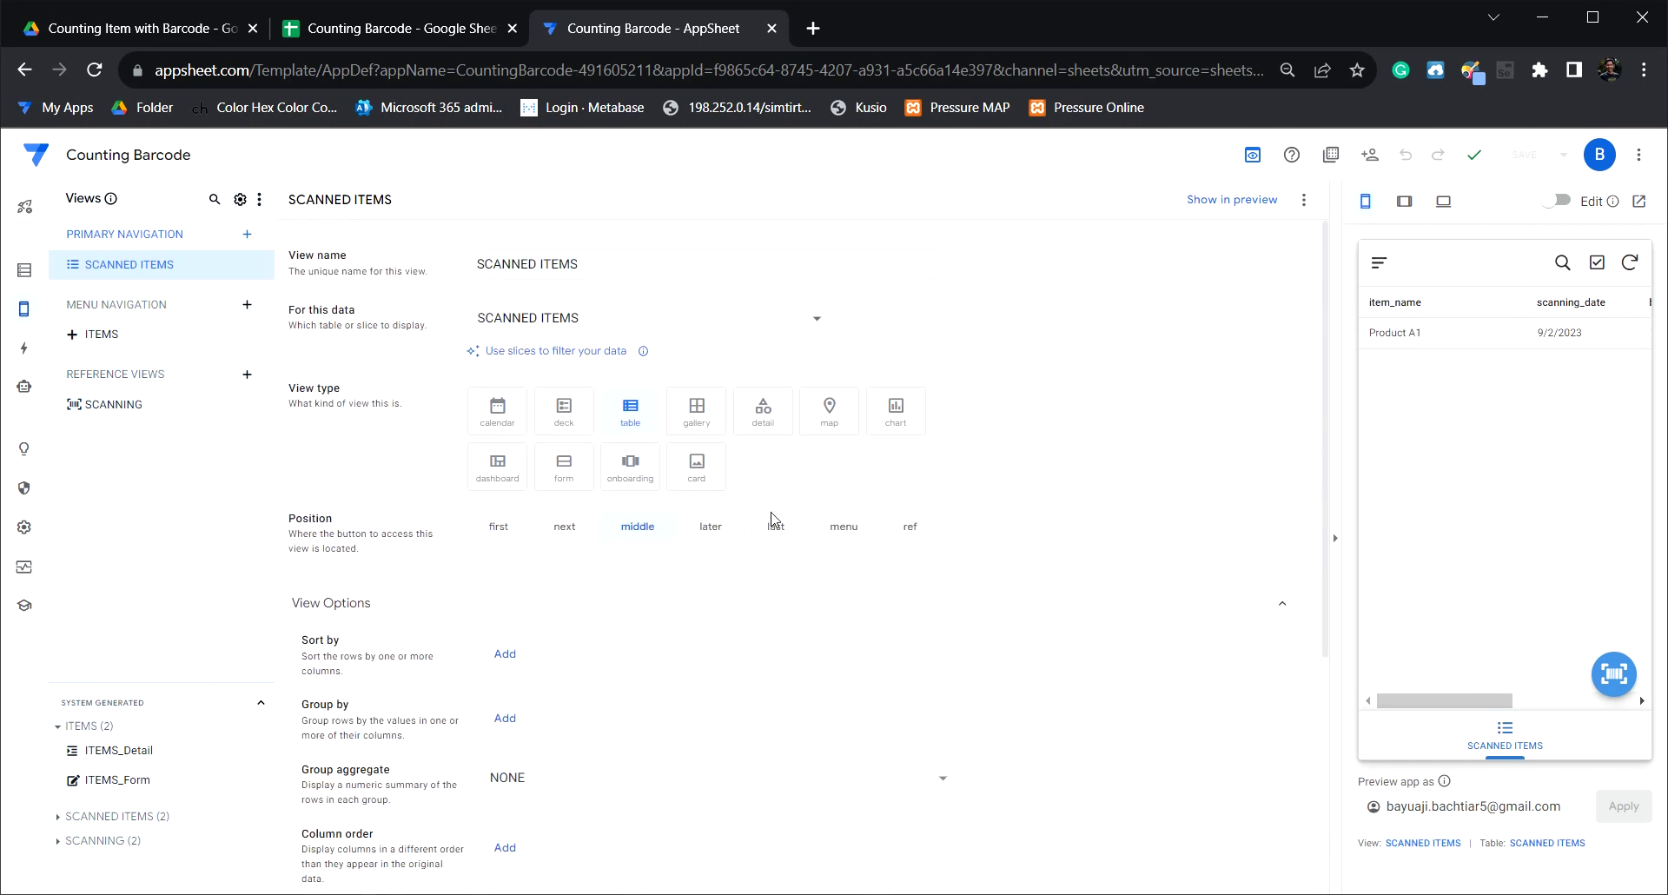
{"action": "scroll", "coordinate": [760, 529], "scroll_direction": "down", "scroll_amount": 5}
{"action": "left_click", "coordinate": [743, 563]}
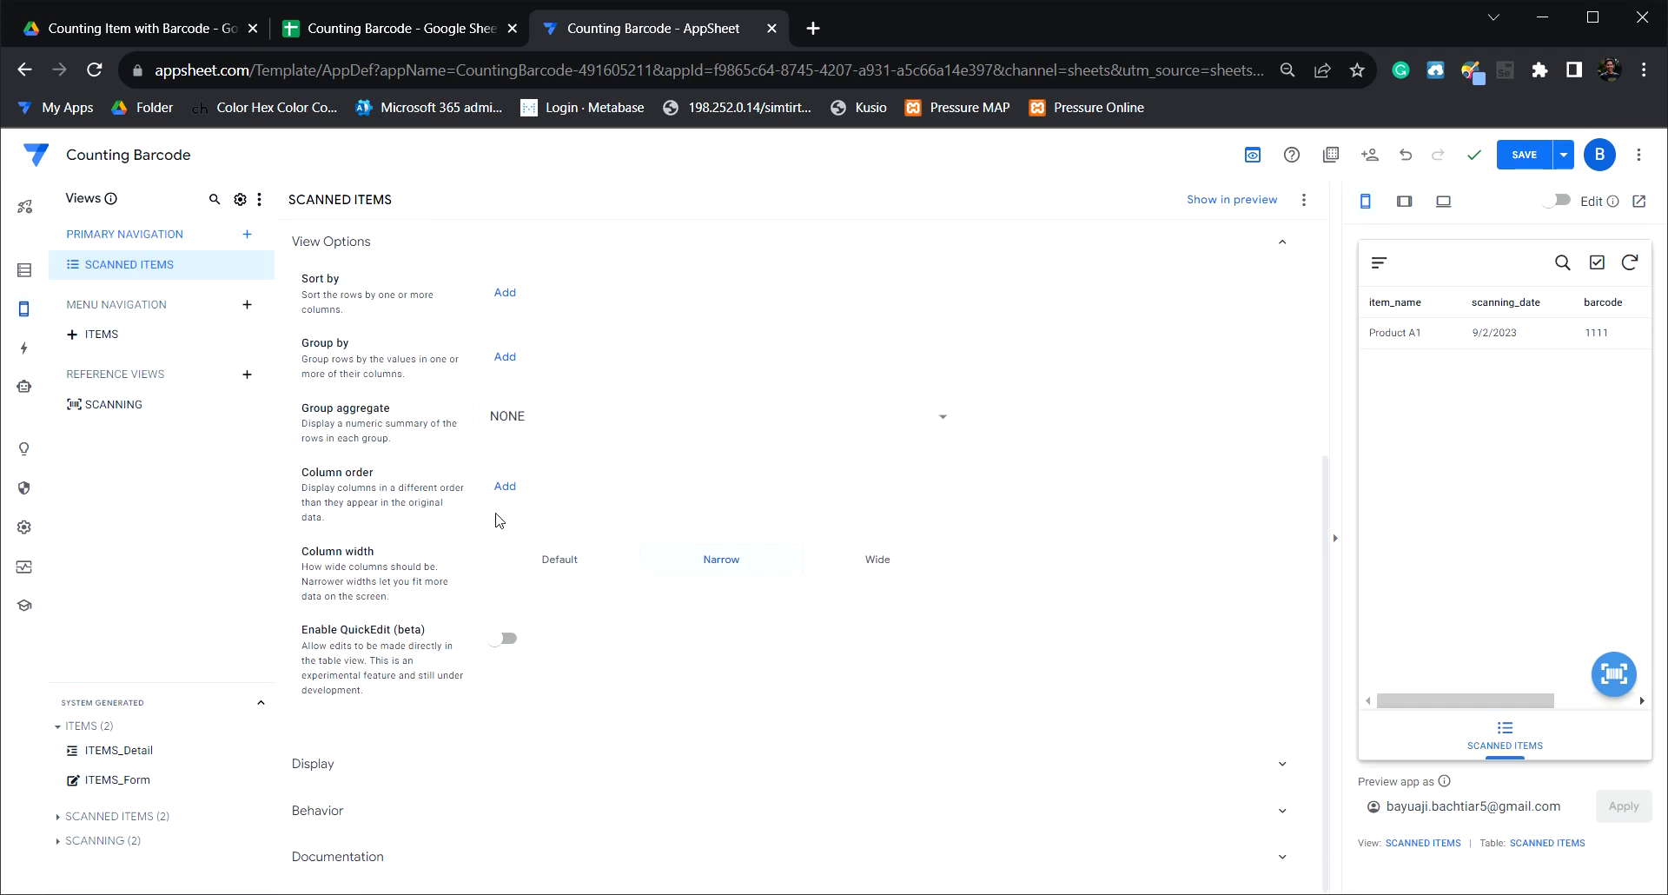
Set the column order to scanning_date, item_name, count.
{"action": "scroll", "coordinate": [504, 521], "scroll_direction": "up", "scroll_amount": 4}
{"action": "scroll", "coordinate": [657, 565], "scroll_direction": "down", "scroll_amount": 3}
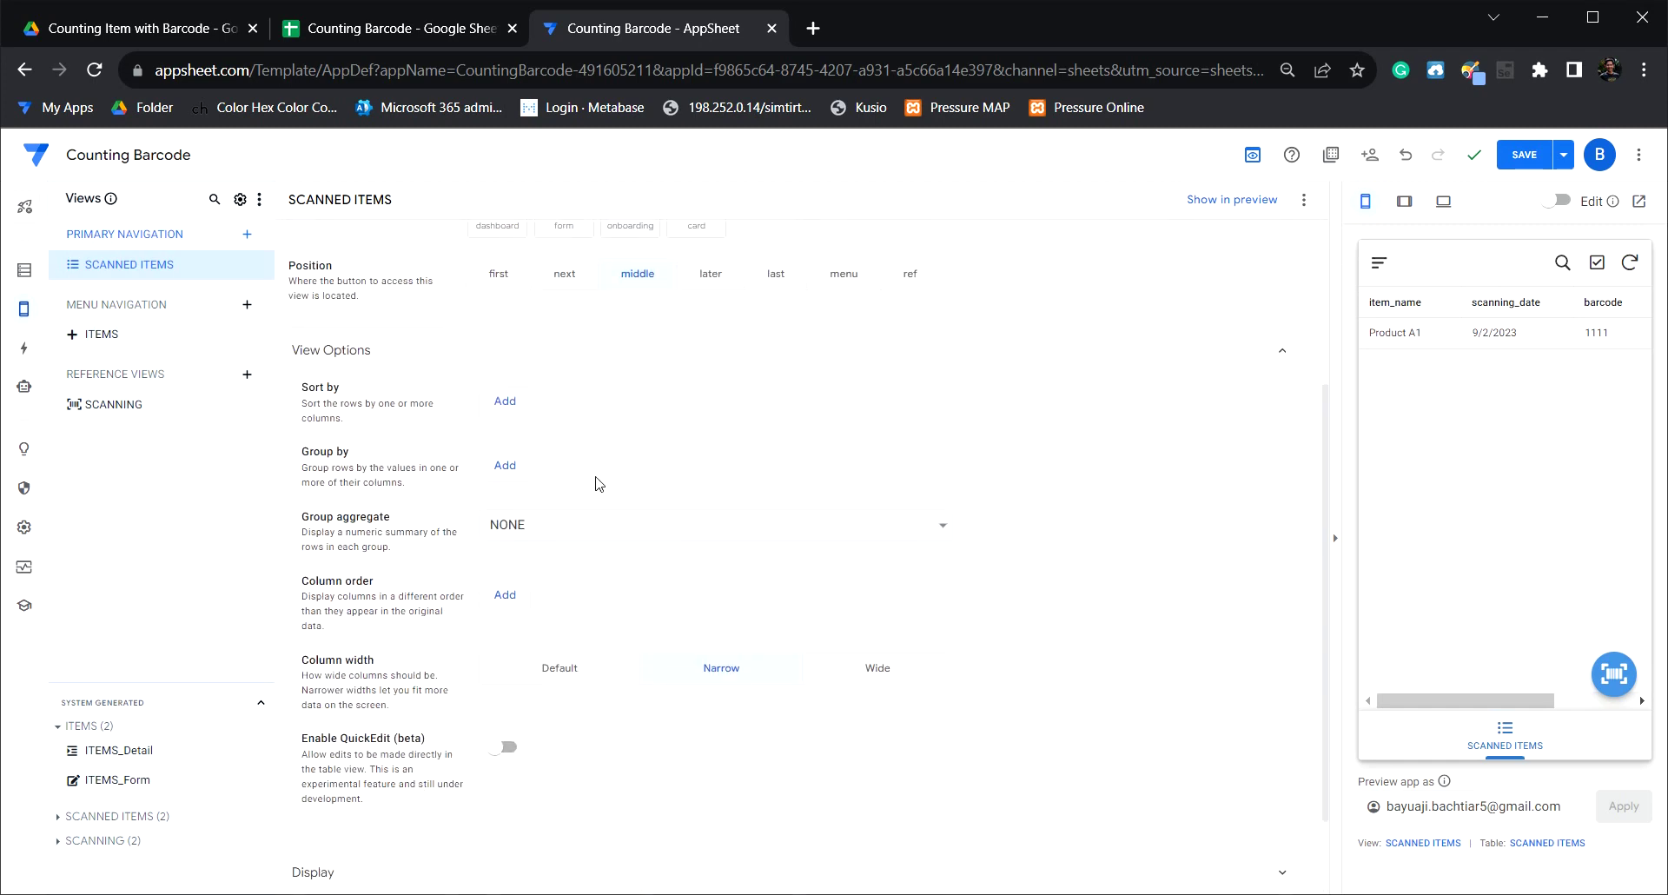
{"action": "left_click", "coordinate": [504, 594]}
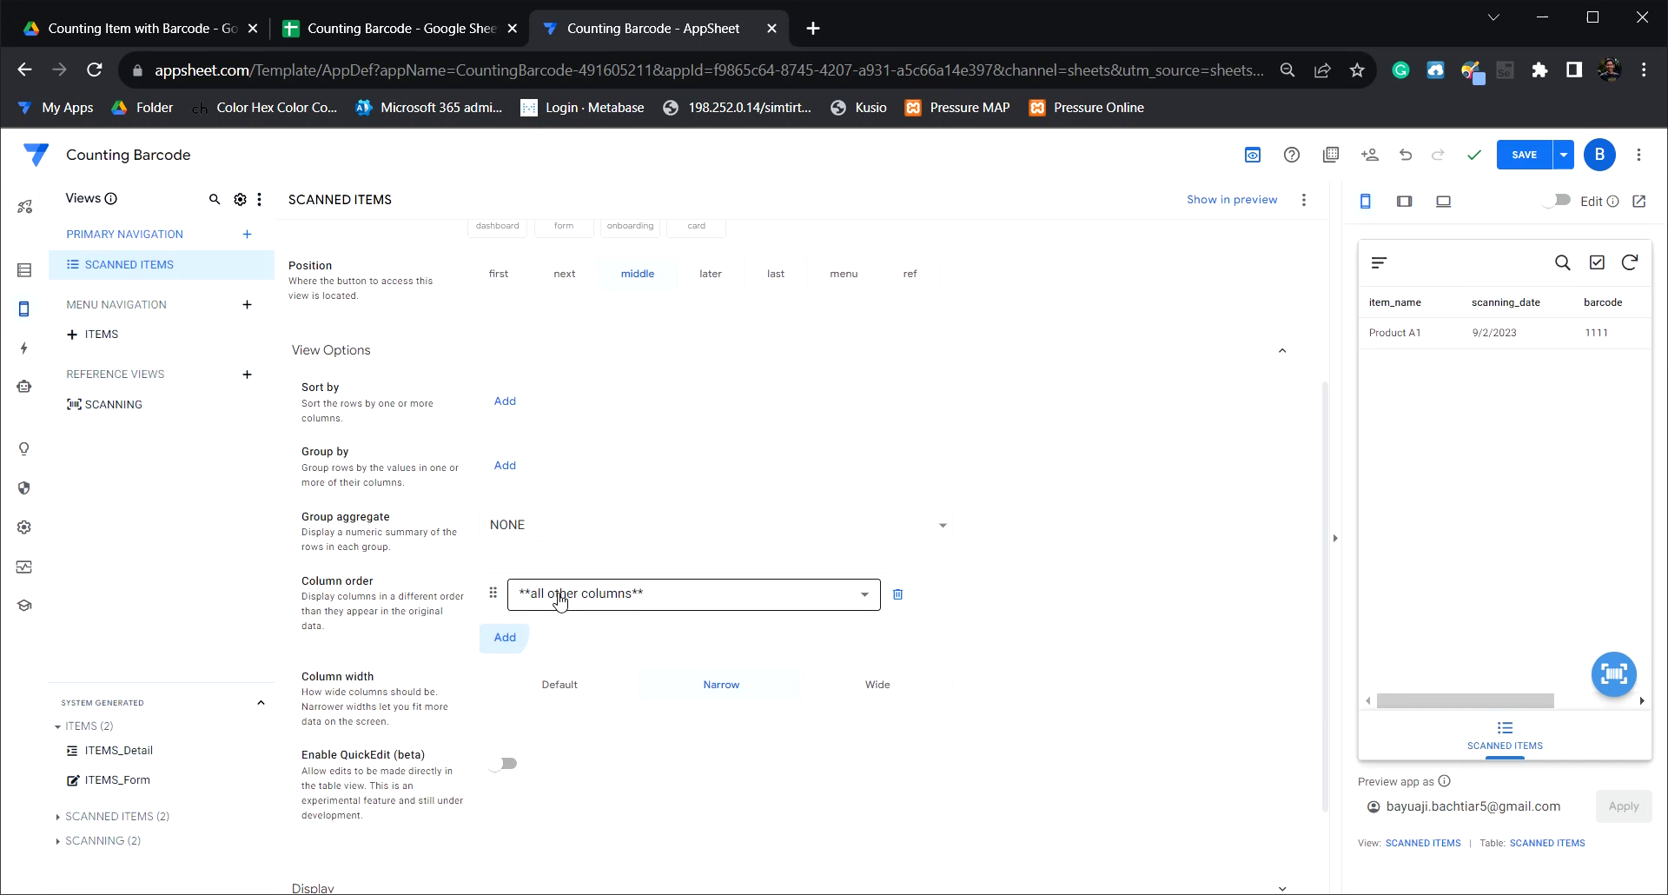
{"action": "left_click", "coordinate": [701, 607]}
{"action": "left_click", "coordinate": [640, 756]}
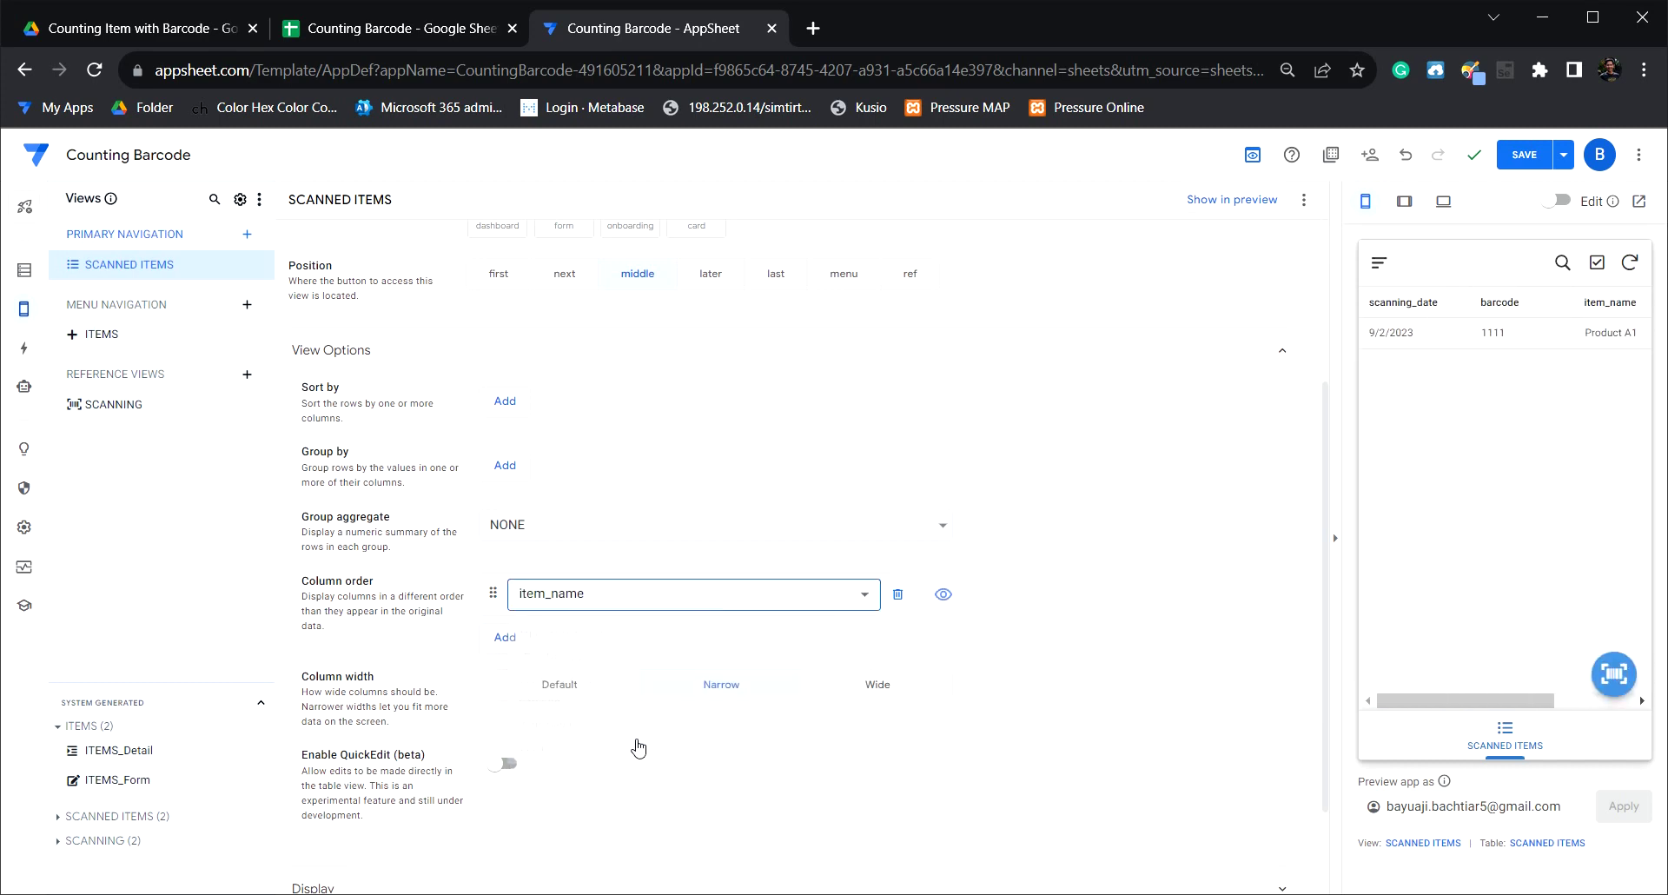
{"action": "left_click", "coordinate": [504, 637]}
{"action": "left_click", "coordinate": [618, 639]}
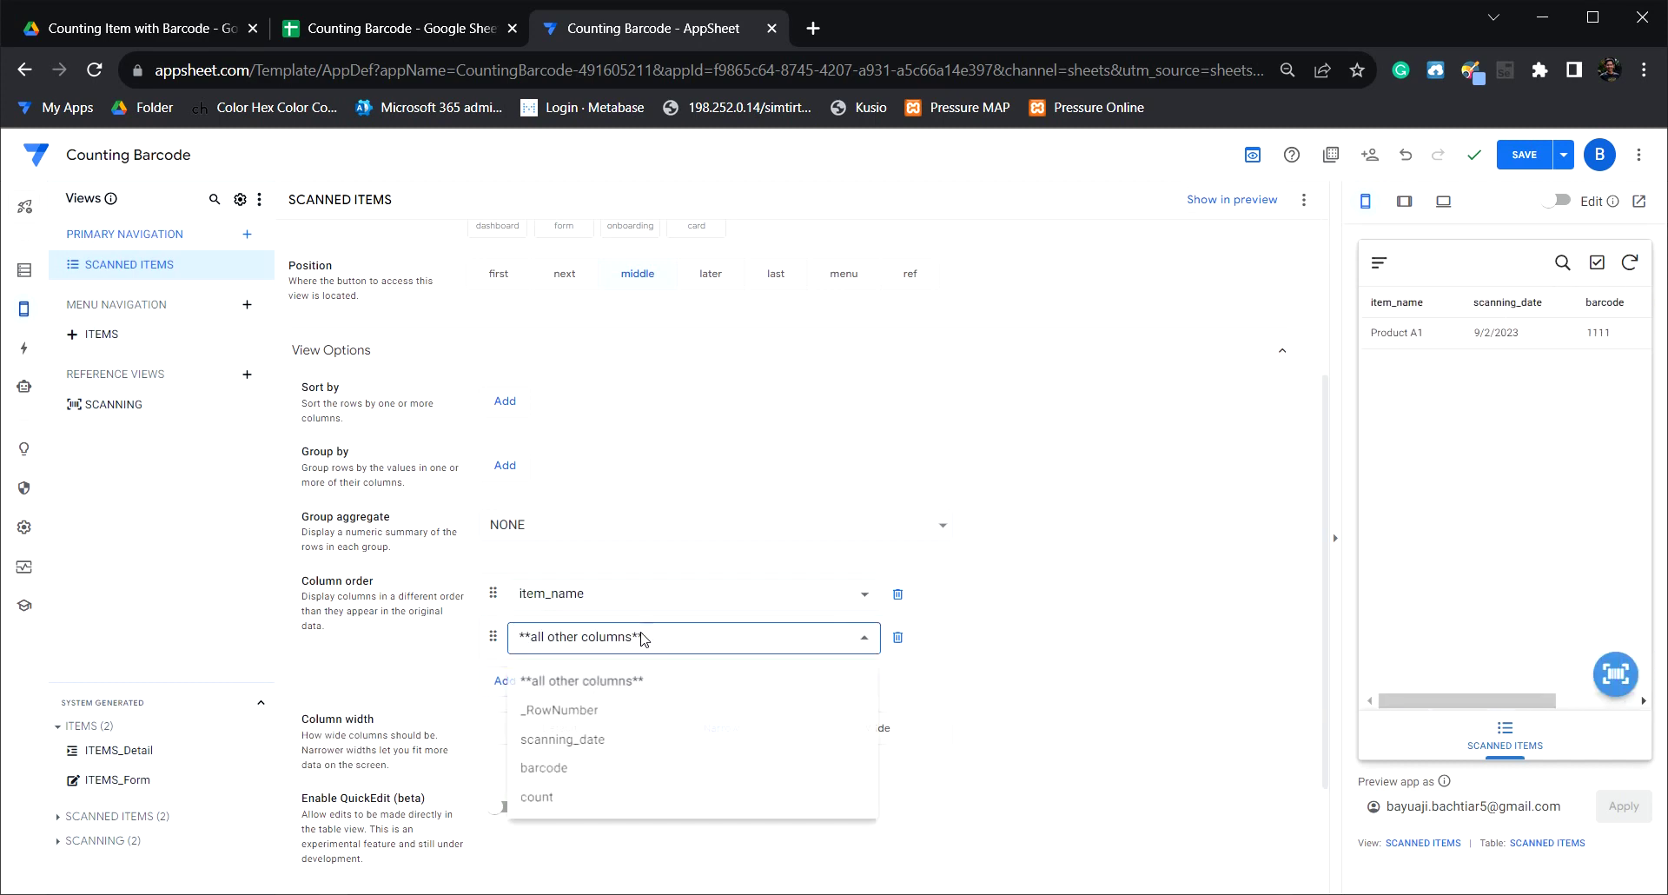
{"action": "left_click", "coordinate": [596, 797]}
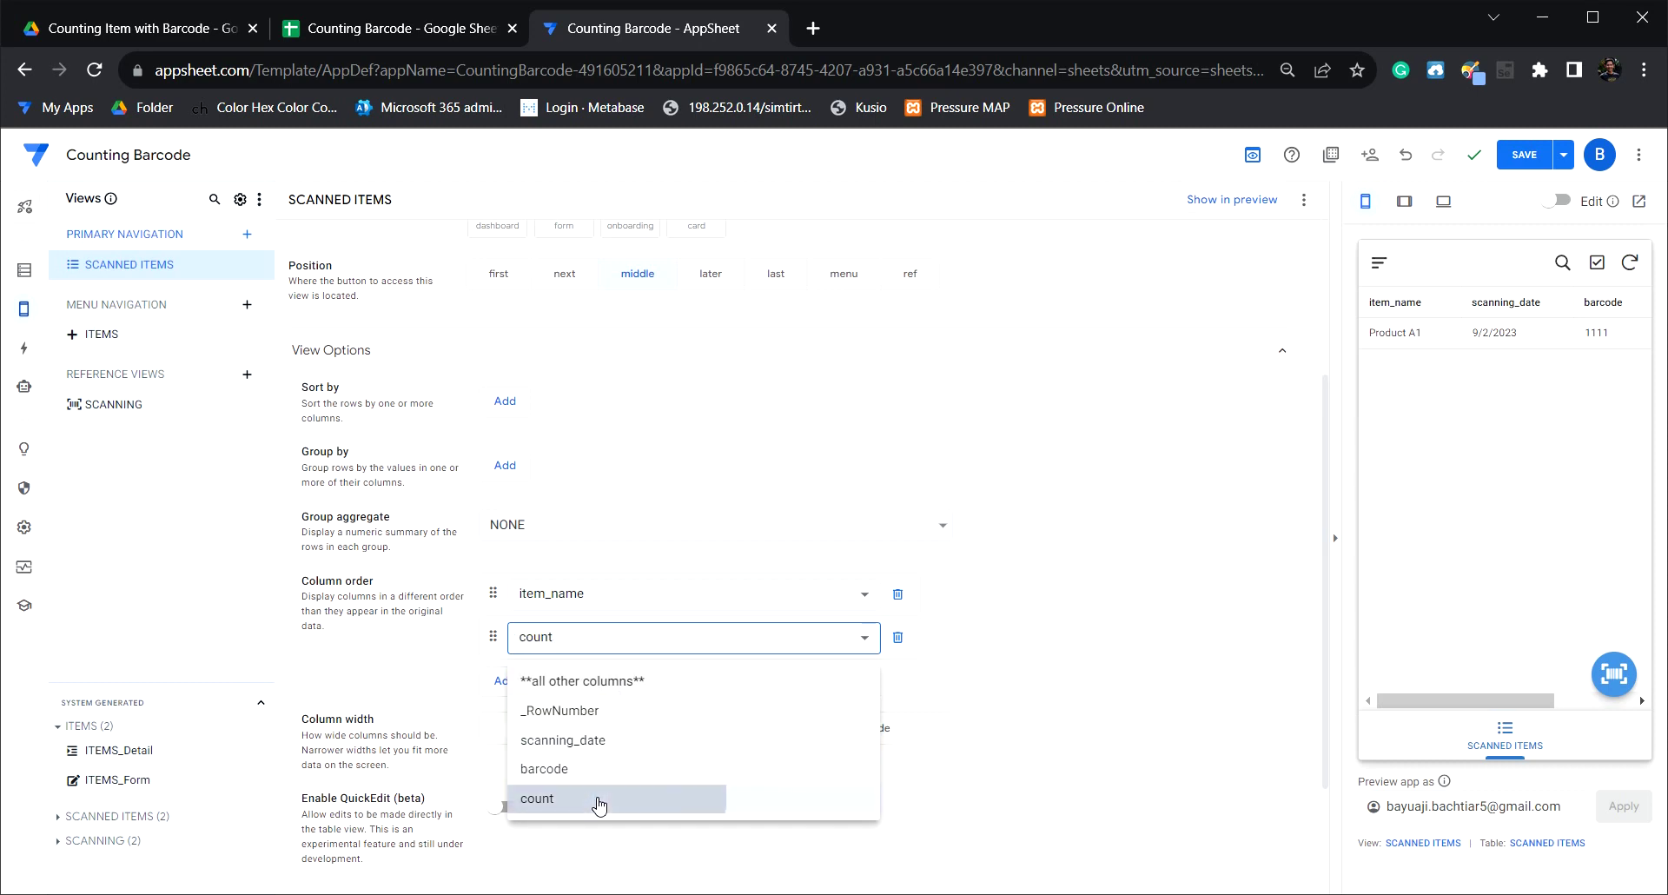
{"action": "left_click", "coordinate": [505, 680]}
{"action": "left_click", "coordinate": [566, 682]}
{"action": "left_click", "coordinate": [560, 782]}
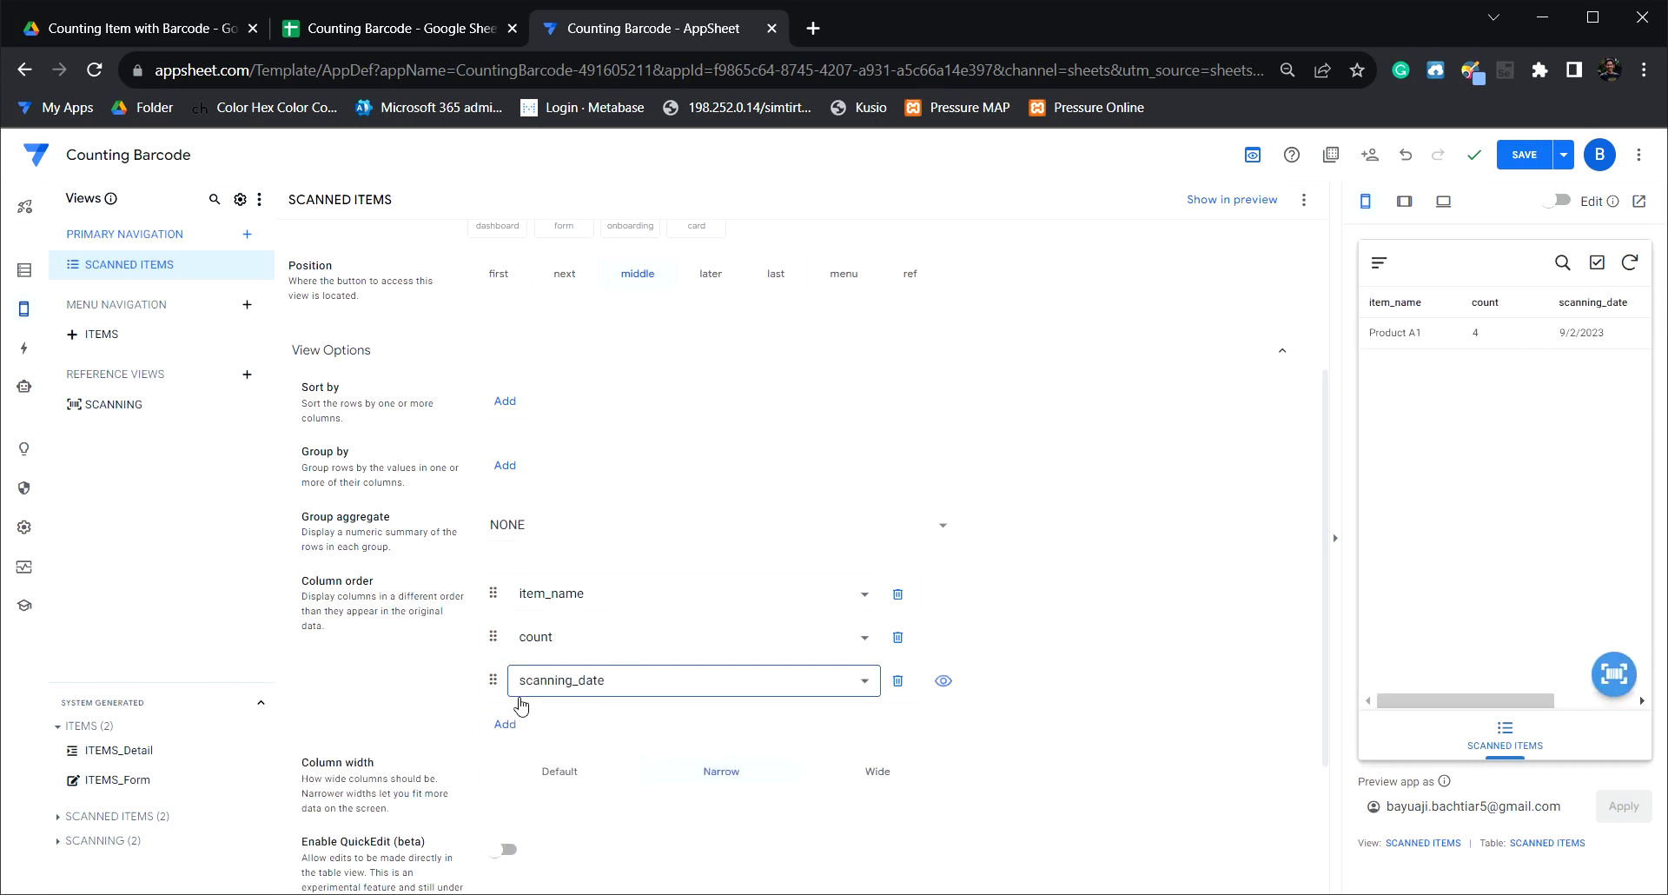
{"action": "left_click_drag", "start_coordinate": [498, 686], "coordinate": [513, 595]}
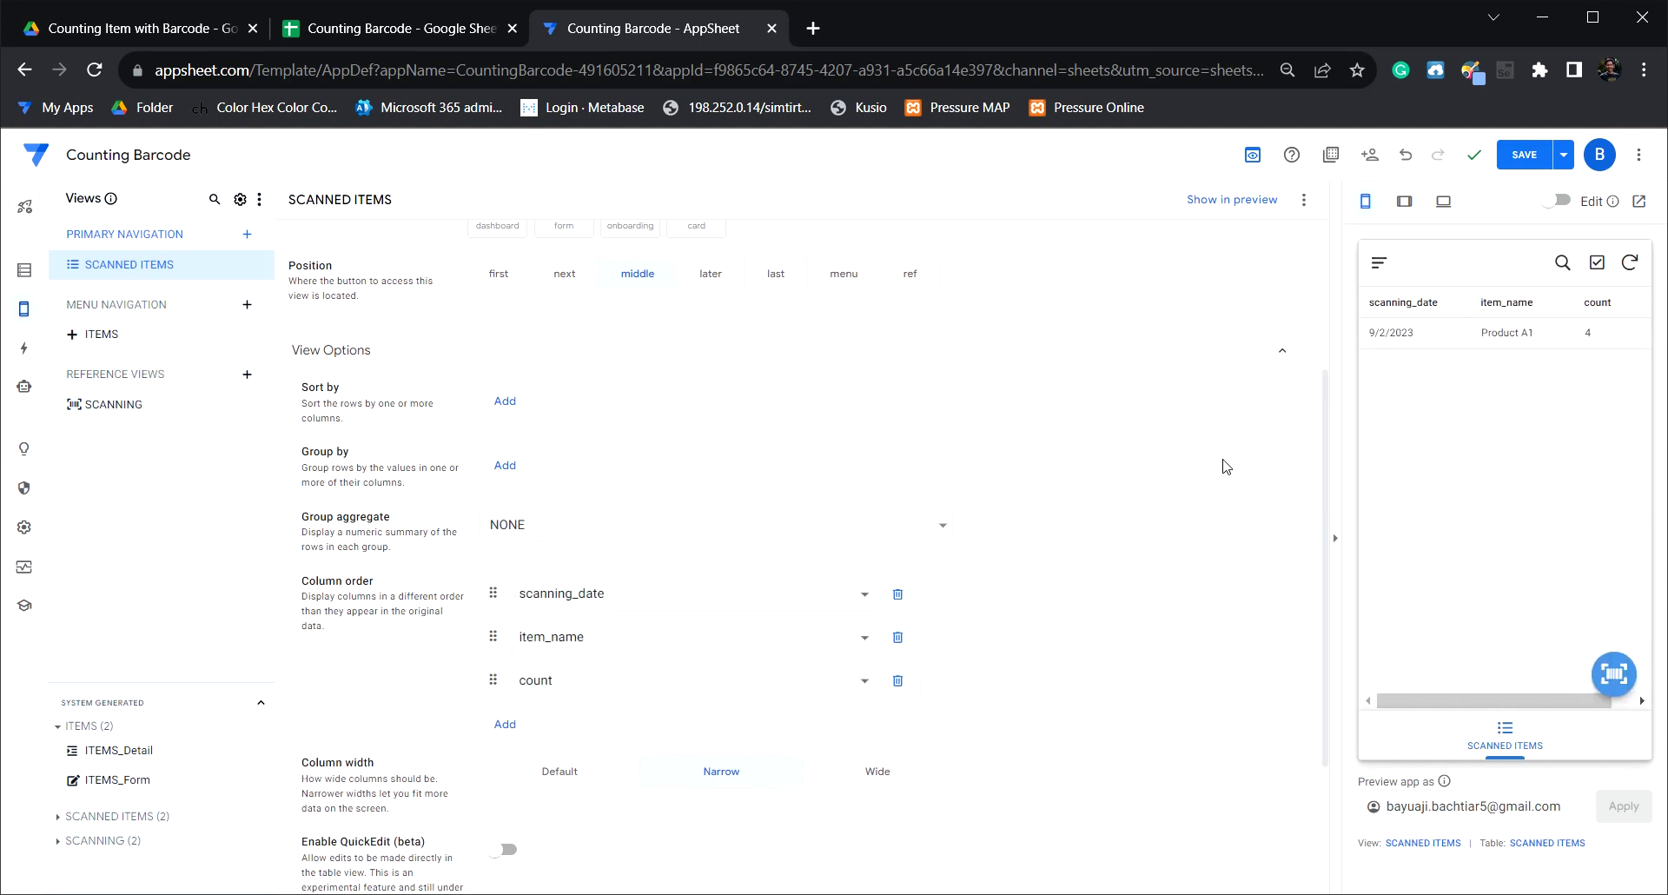
Save the SCANNED ITEMS view changes.
{"action": "scroll", "coordinate": [1041, 709], "scroll_direction": "down", "scroll_amount": 2}
{"action": "scroll", "coordinate": [1041, 710], "scroll_direction": "up", "scroll_amount": 3}
{"action": "scroll", "coordinate": [1042, 710], "scroll_direction": "up", "scroll_amount": 2}
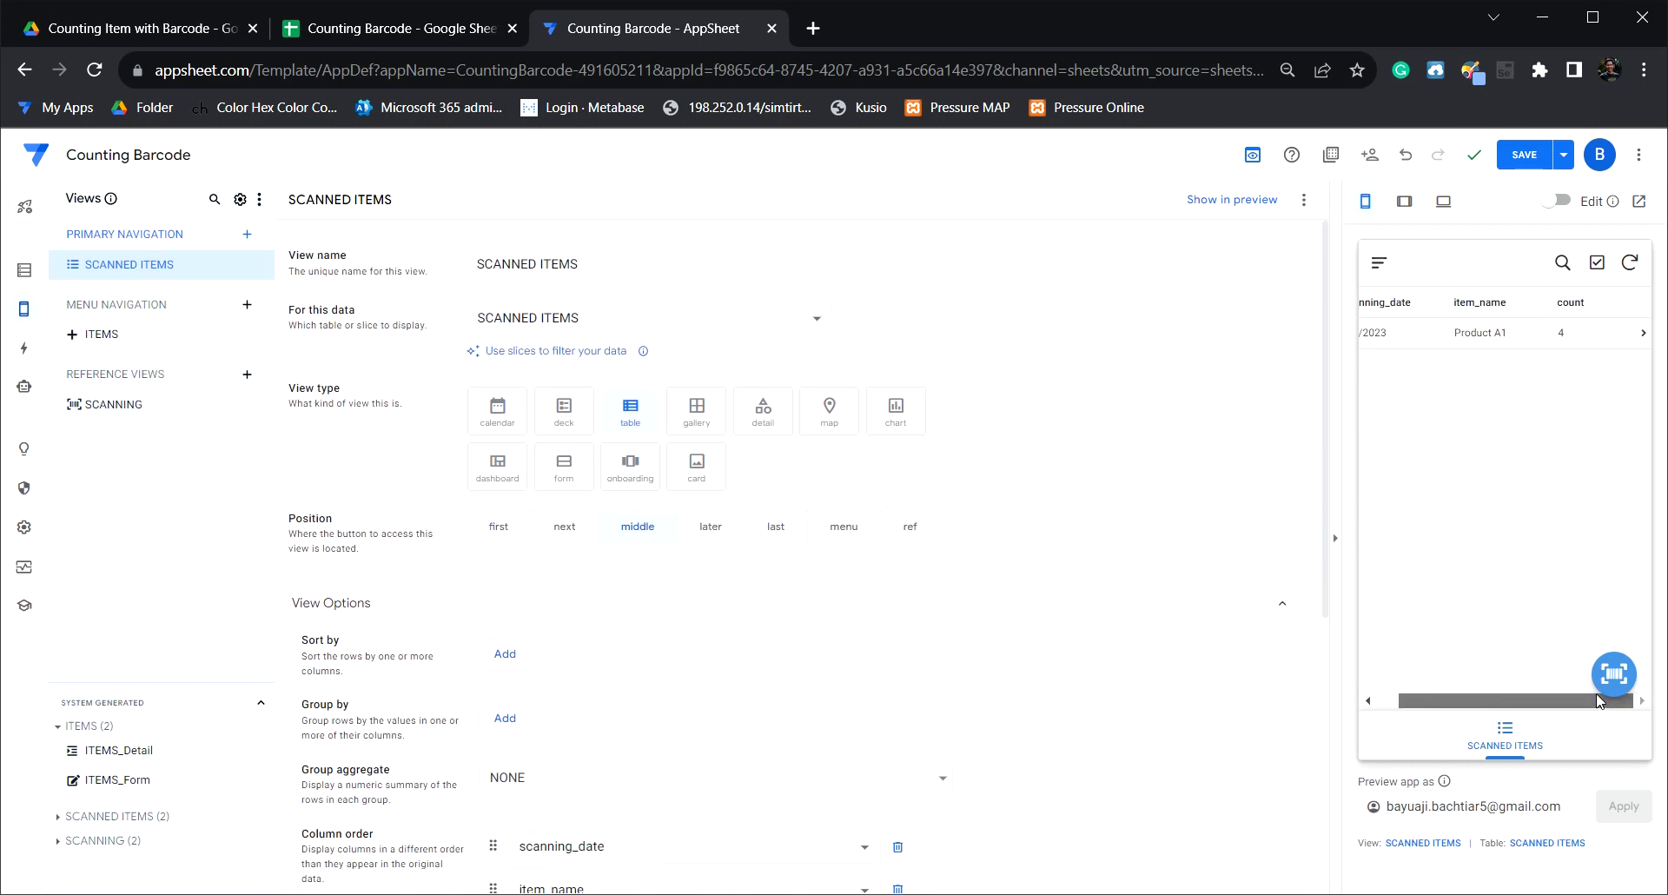
{"action": "scroll", "coordinate": [1039, 702], "scroll_direction": "down", "scroll_amount": 4}
{"action": "scroll", "coordinate": [999, 702], "scroll_direction": "up", "scroll_amount": 3}
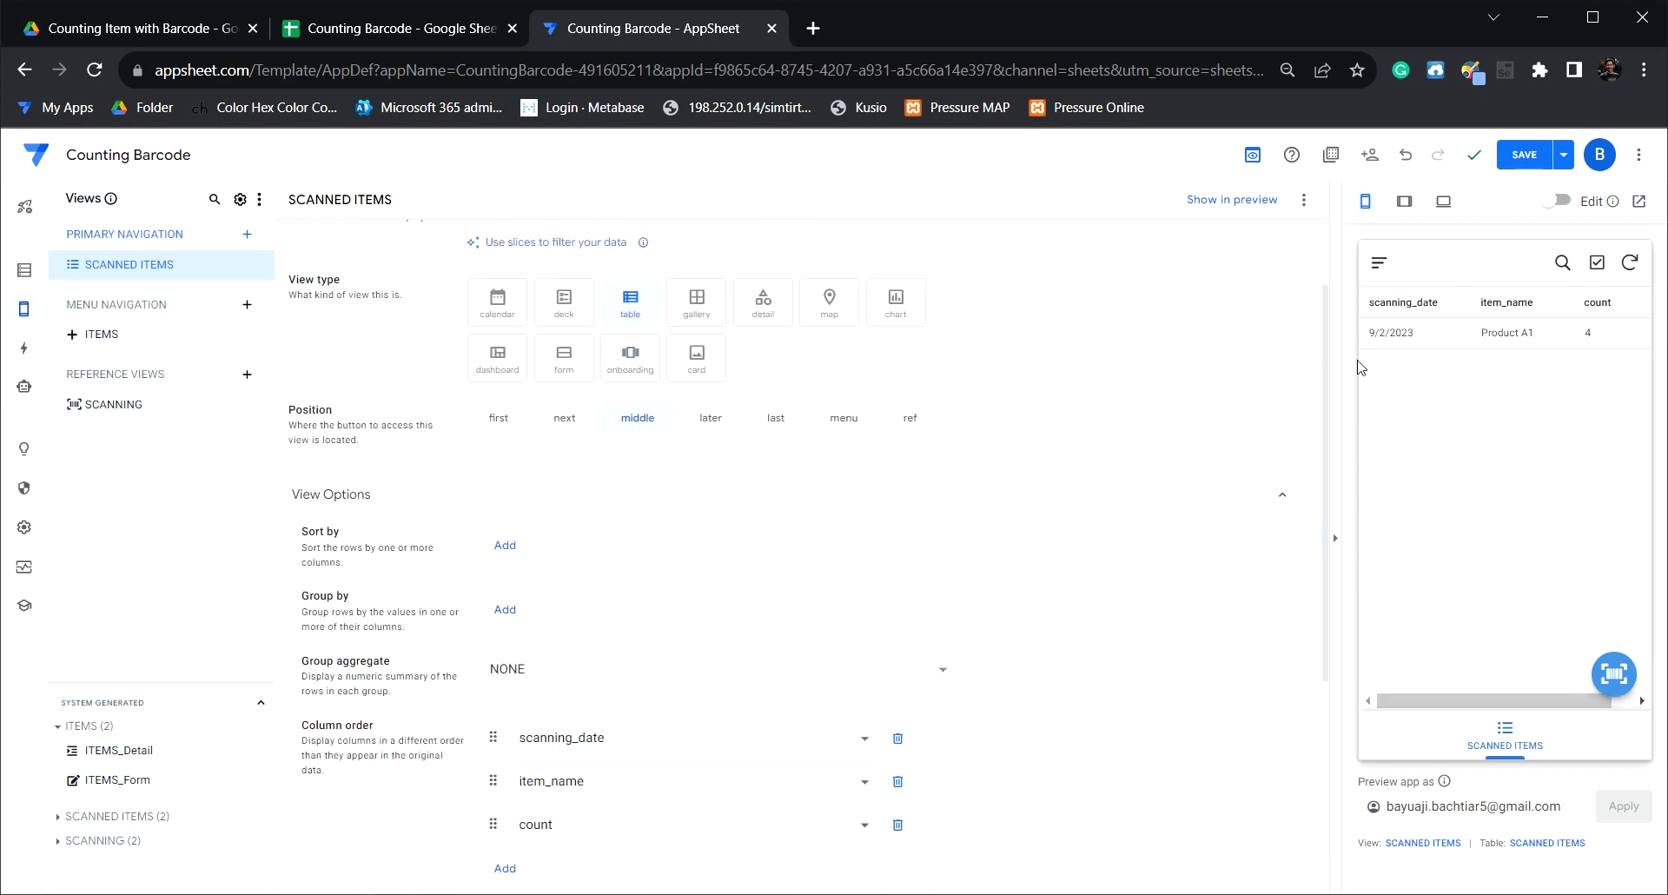
{"action": "left_click", "coordinate": [1518, 161]}
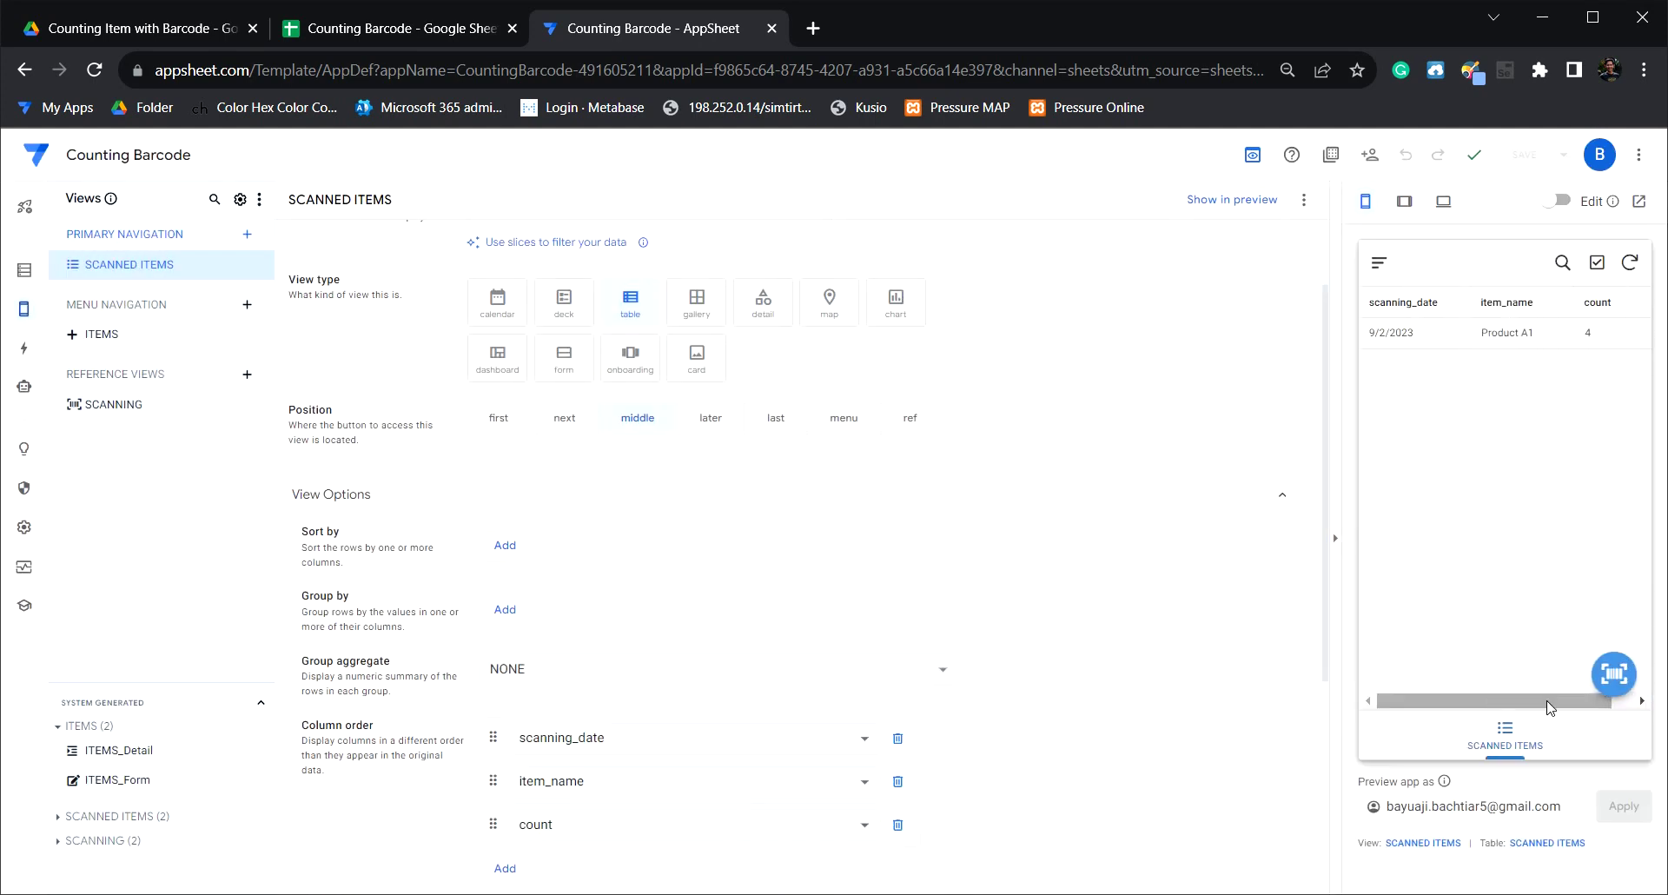
Record two scans of barcode 1111 and return to the SCANNED ITEMS list.
{"action": "left_click", "coordinate": [1621, 684]}
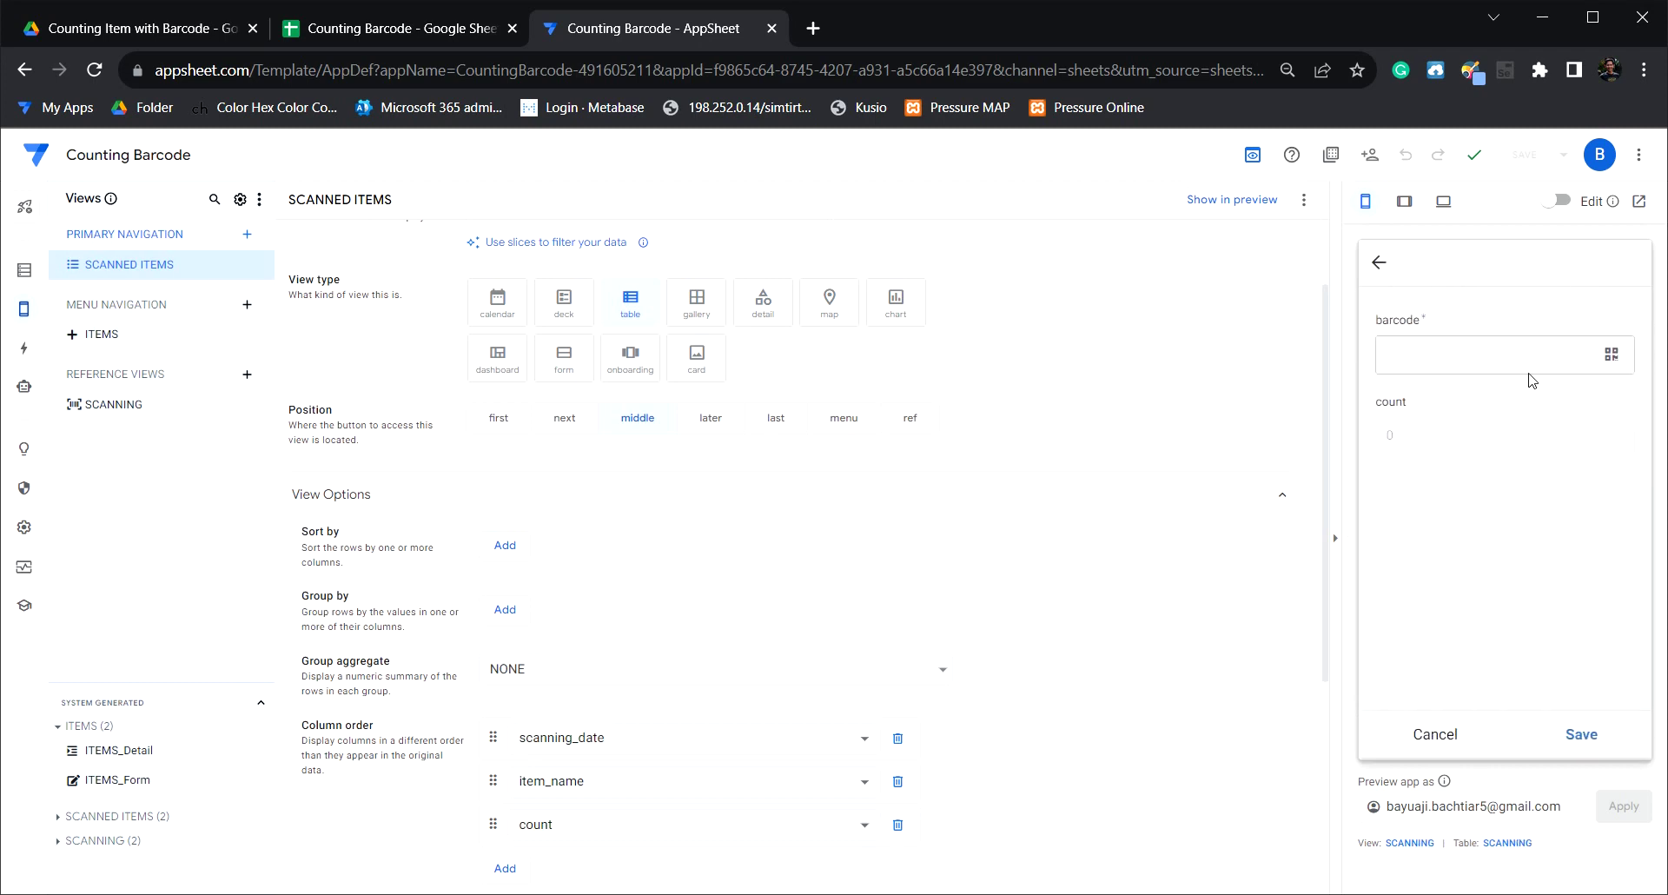
{"action": "left_click", "coordinate": [1481, 360]}
{"action": "left_click", "coordinate": [1468, 323]}
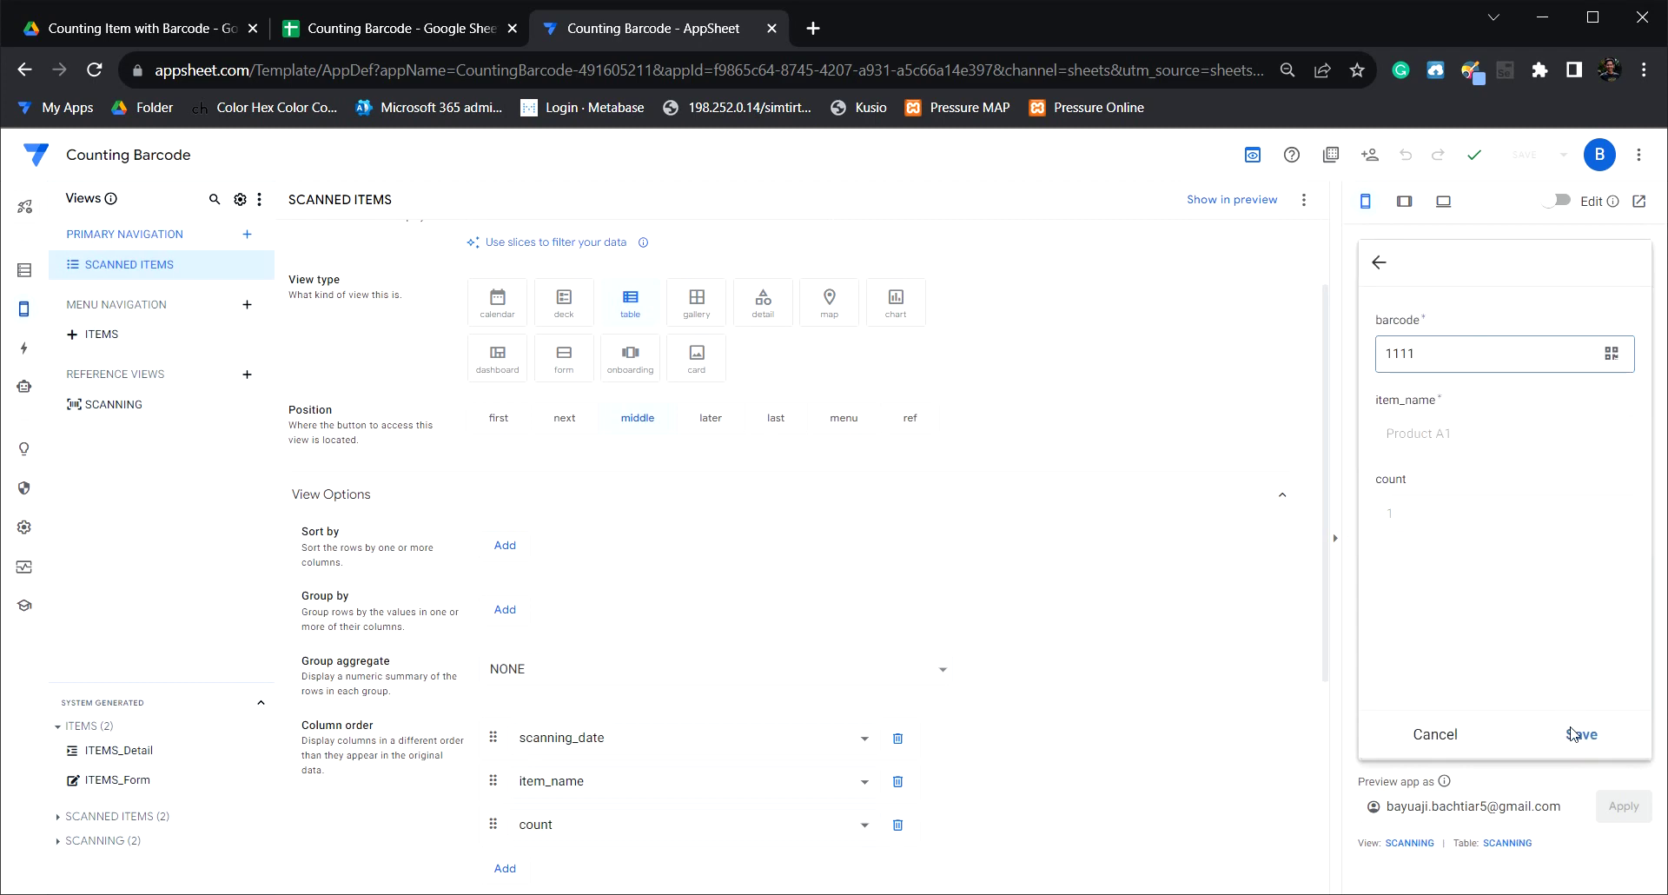
{"action": "left_click", "coordinate": [1572, 734]}
{"action": "left_click", "coordinate": [1497, 363]}
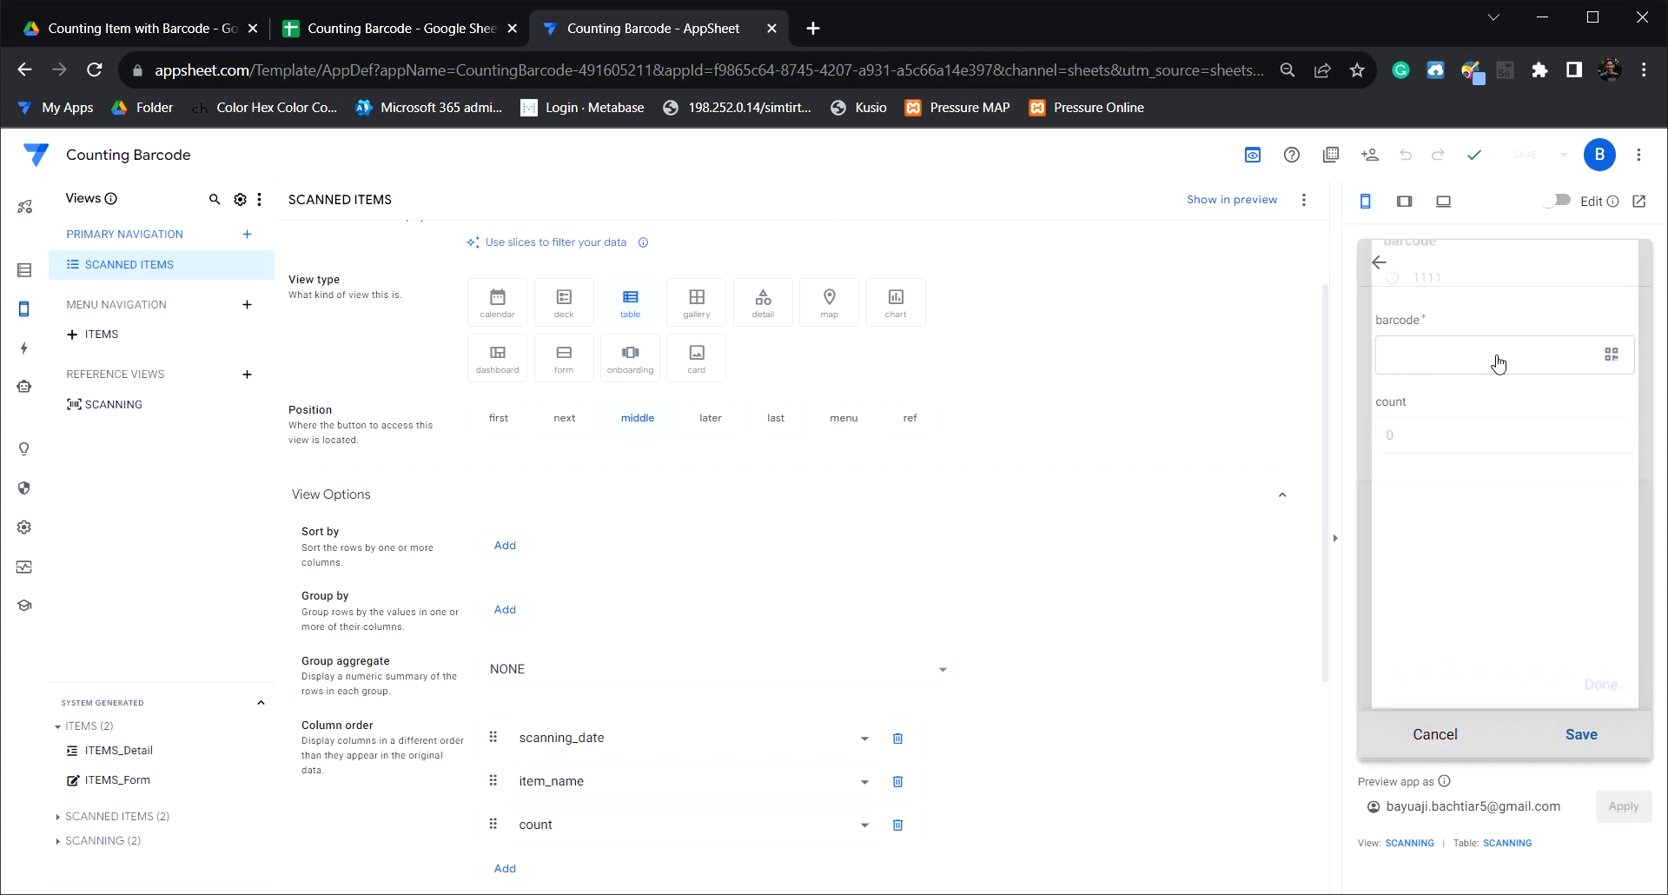
{"action": "left_click", "coordinate": [1482, 324]}
{"action": "left_click", "coordinate": [1581, 734]}
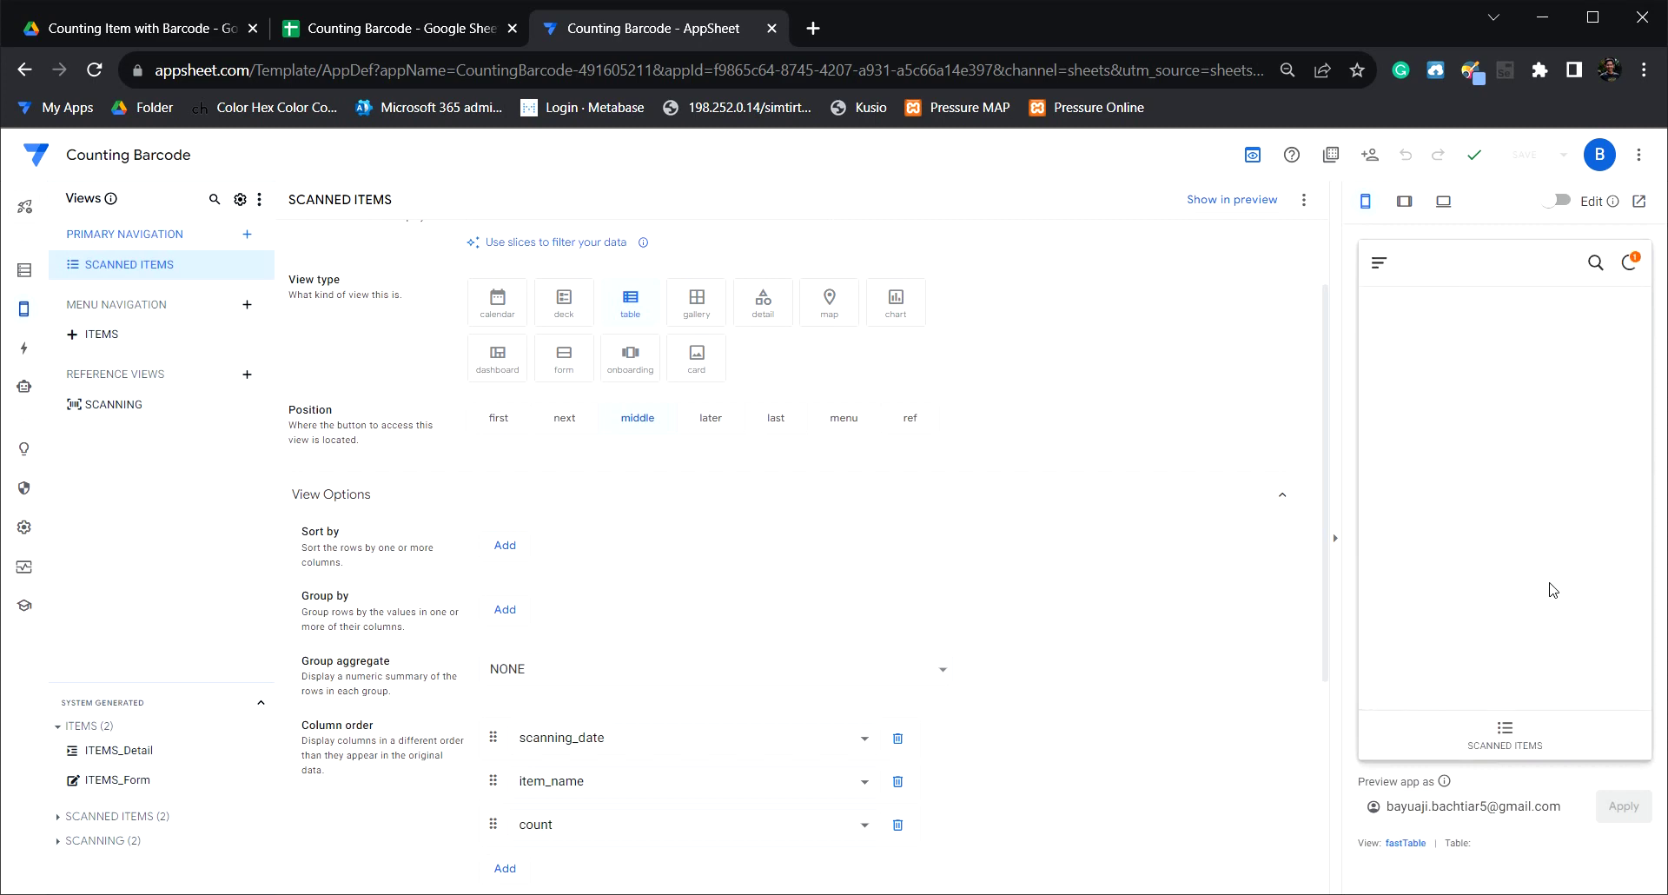
{"action": "left_click", "coordinate": [1376, 262]}
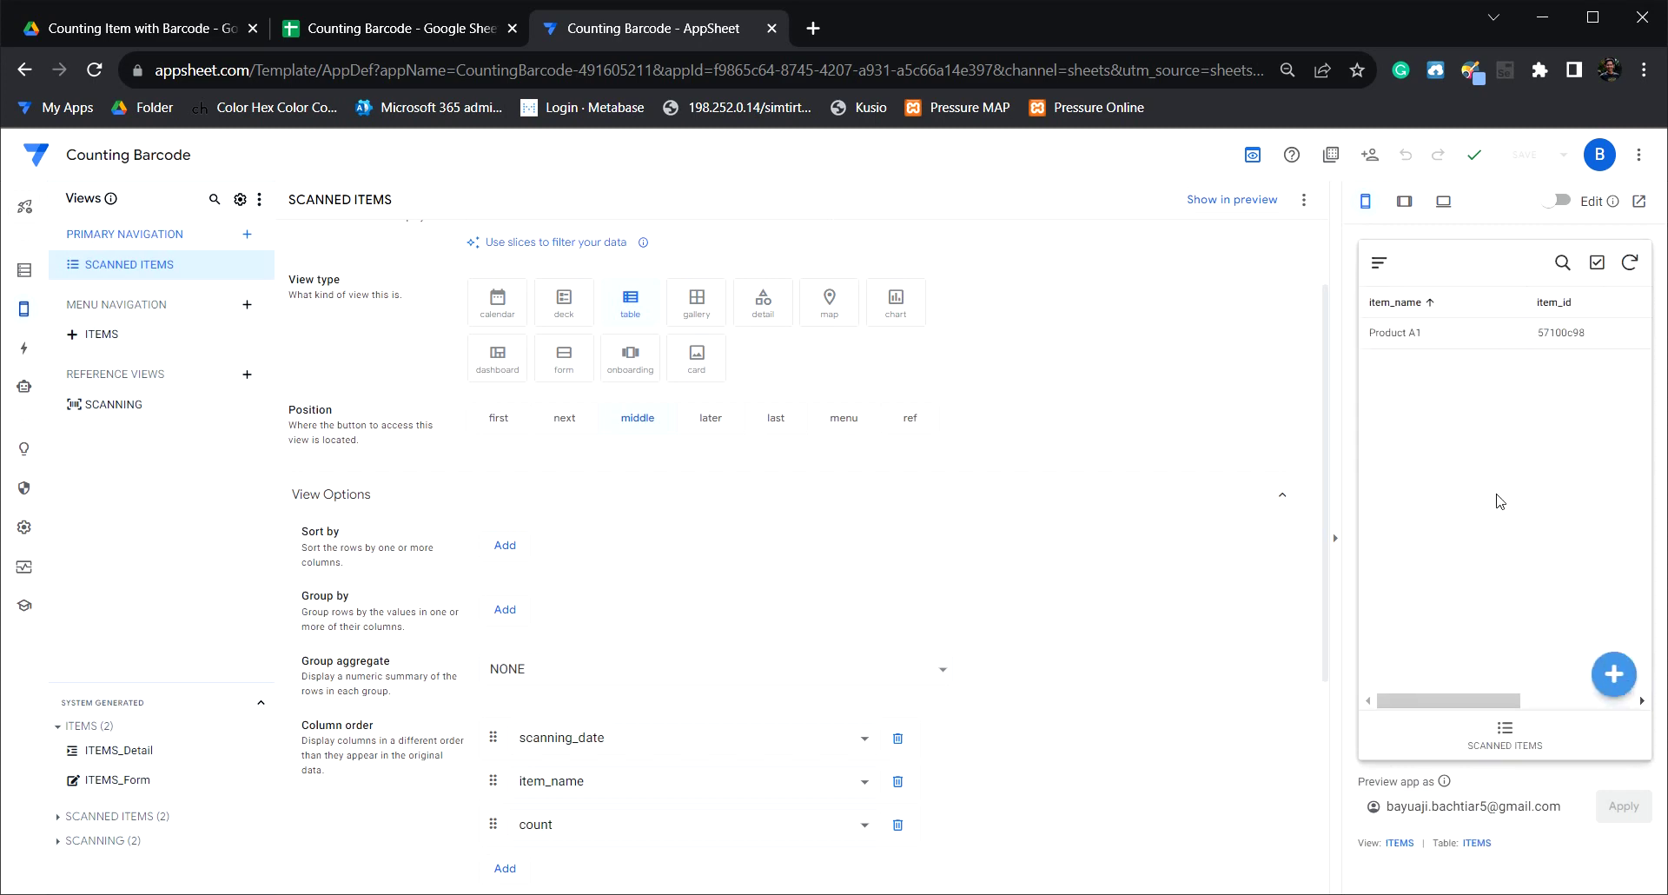
{"action": "left_click", "coordinate": [1505, 733]}
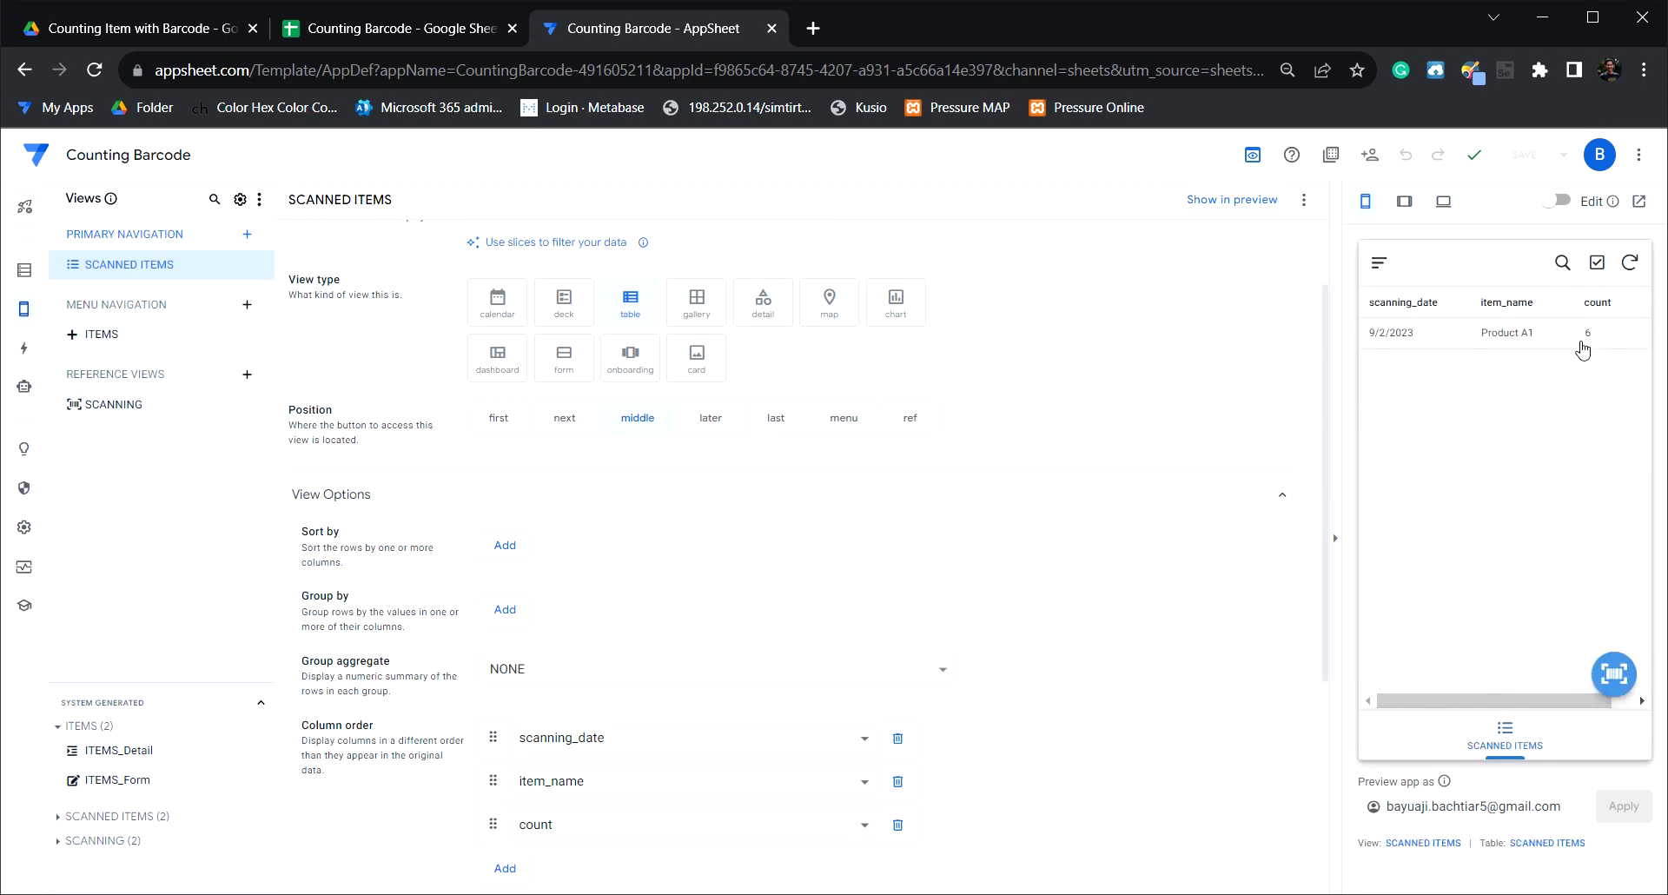
{"action": "left_click", "coordinate": [1614, 686]}
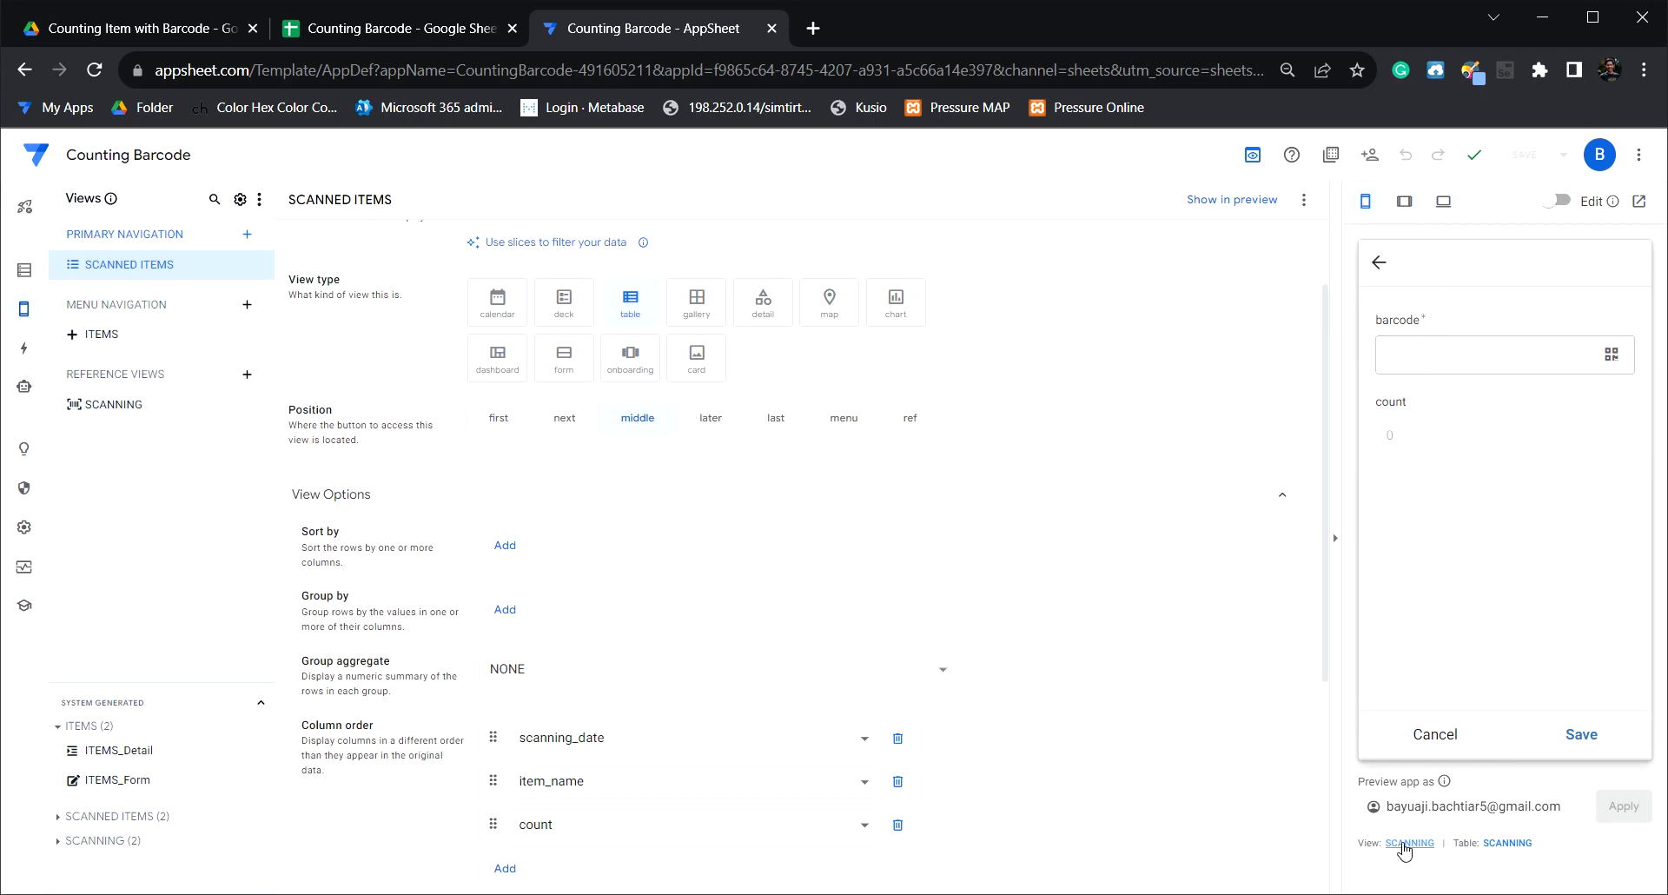
{"action": "left_click", "coordinate": [1377, 261]}
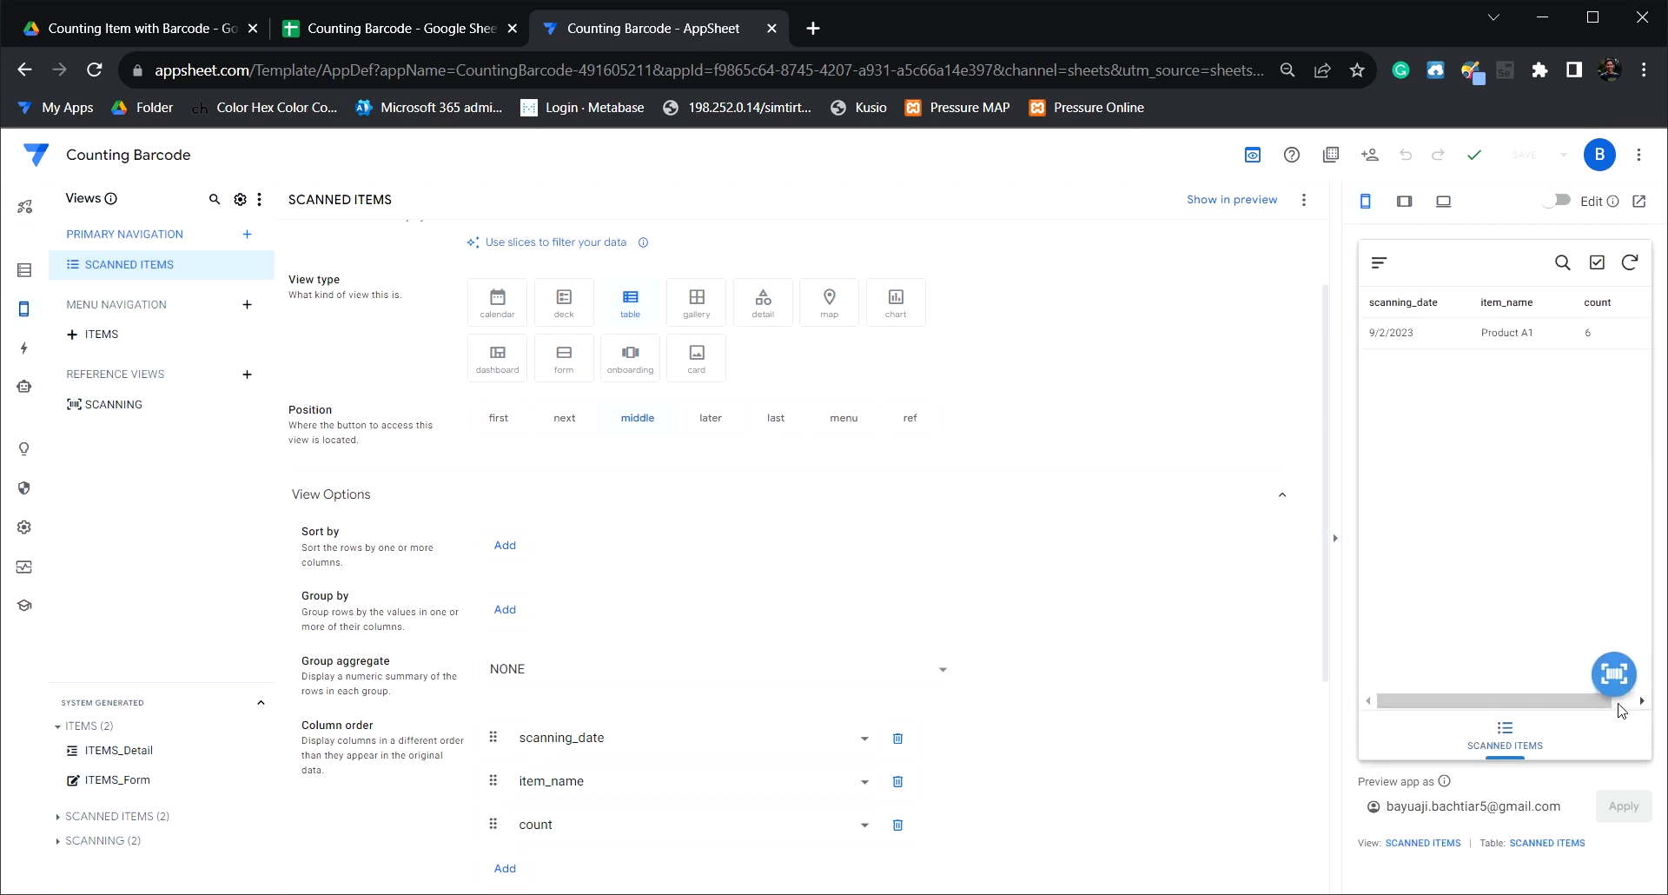
Record two more scans of barcode 1111 and close the empty form to view the count of 8.
{"action": "left_click", "coordinate": [1613, 674]}
{"action": "left_click", "coordinate": [1510, 348]}
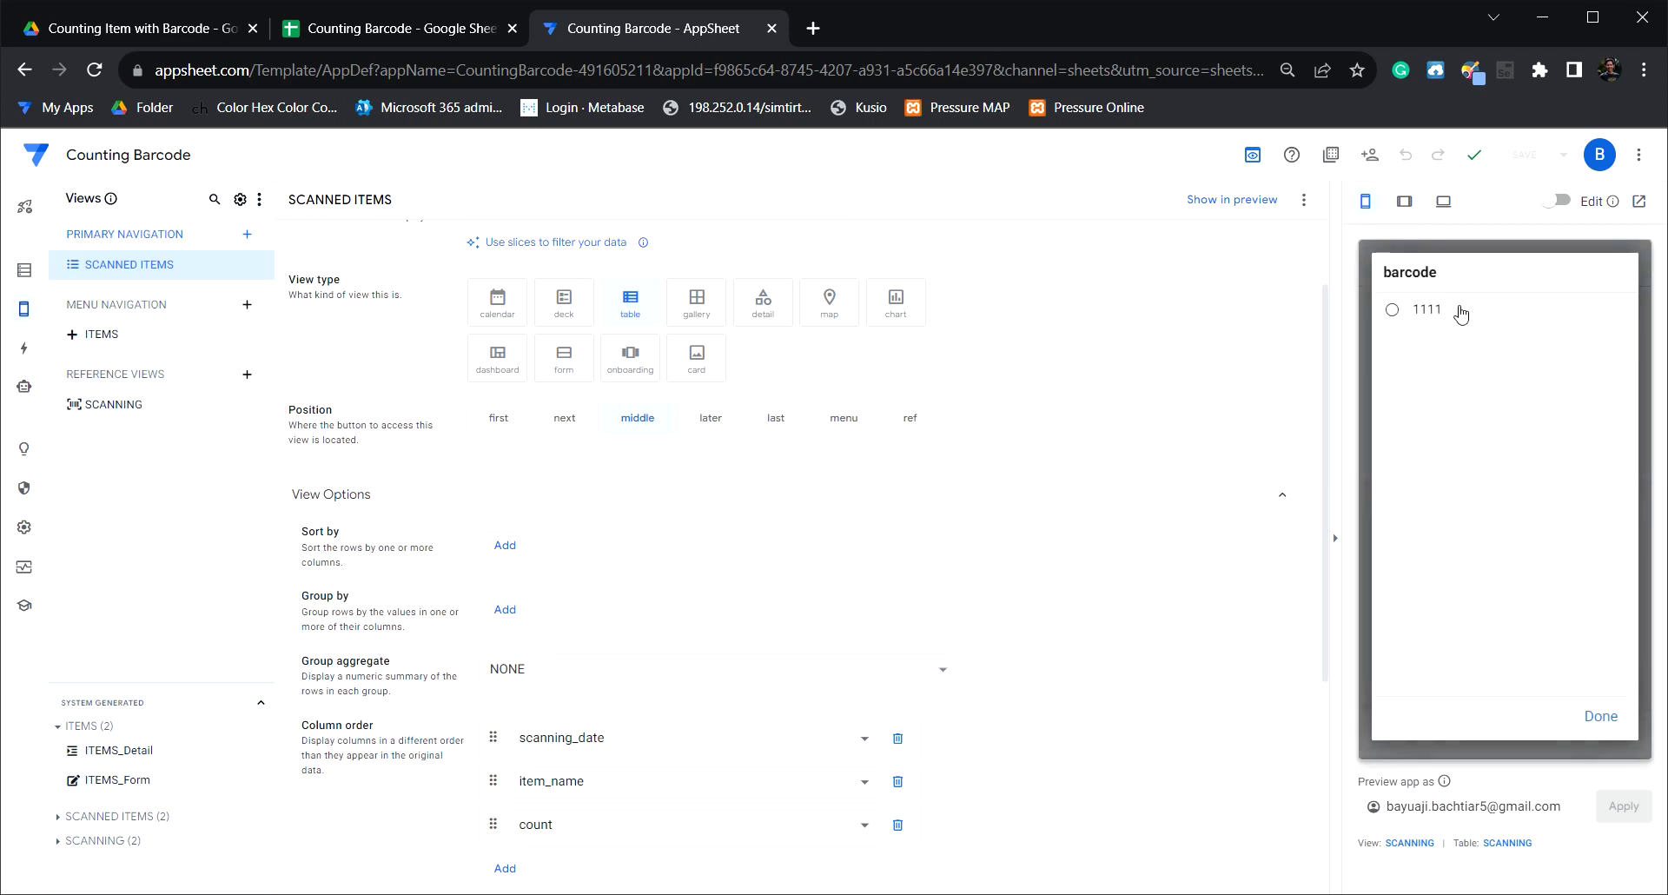
{"action": "left_click", "coordinate": [1459, 314]}
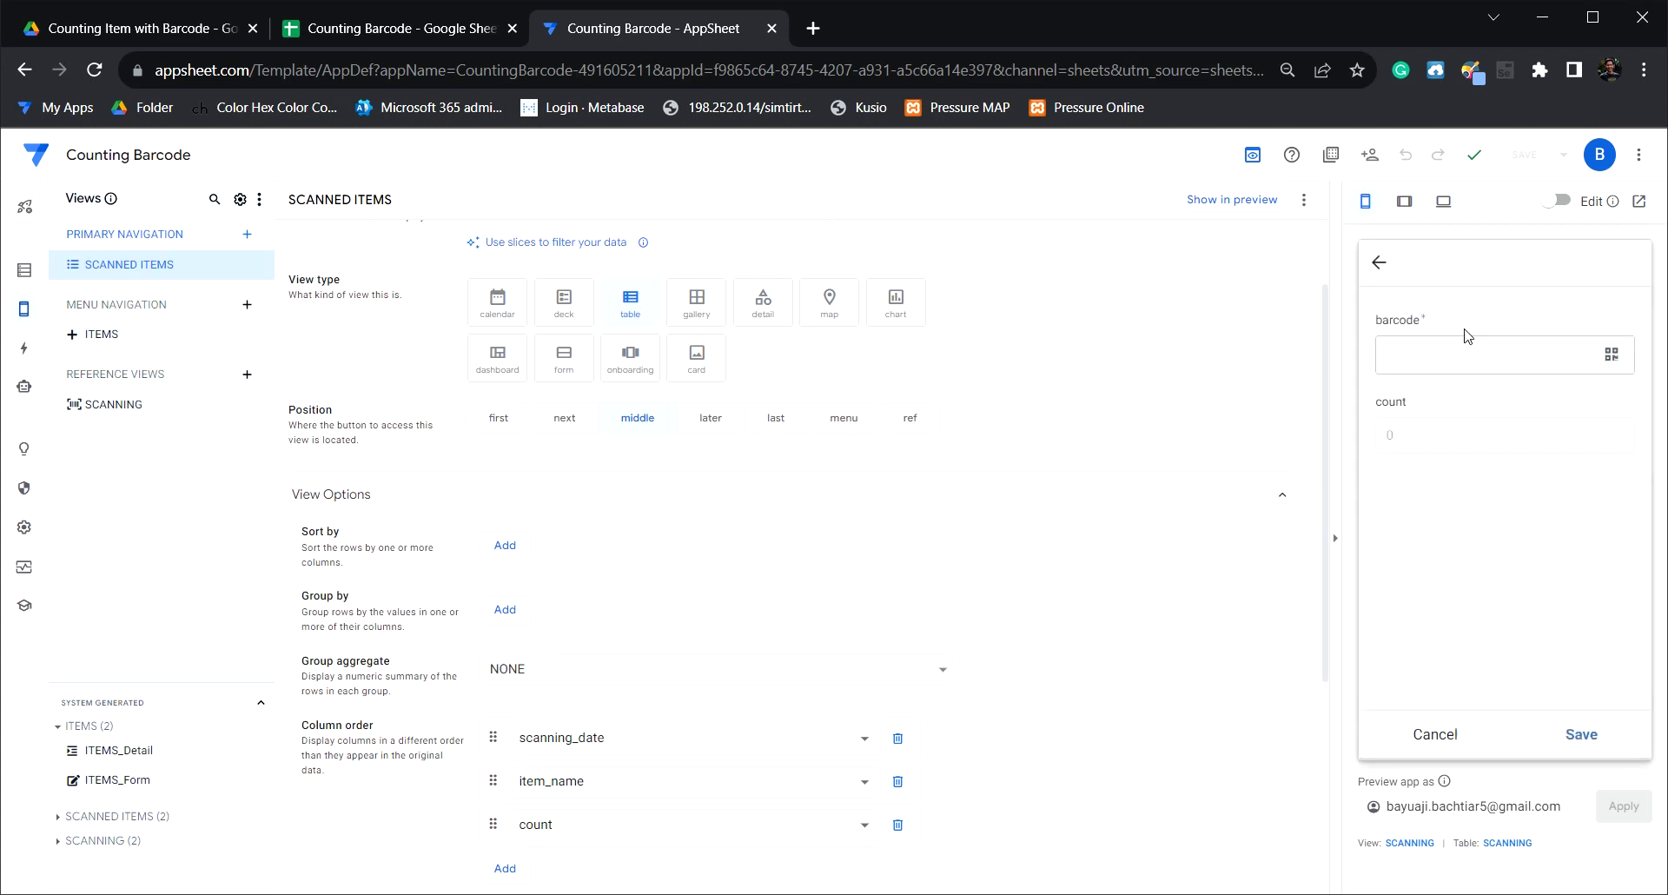
{"action": "left_click", "coordinate": [1580, 733]}
{"action": "left_click", "coordinate": [1612, 674]}
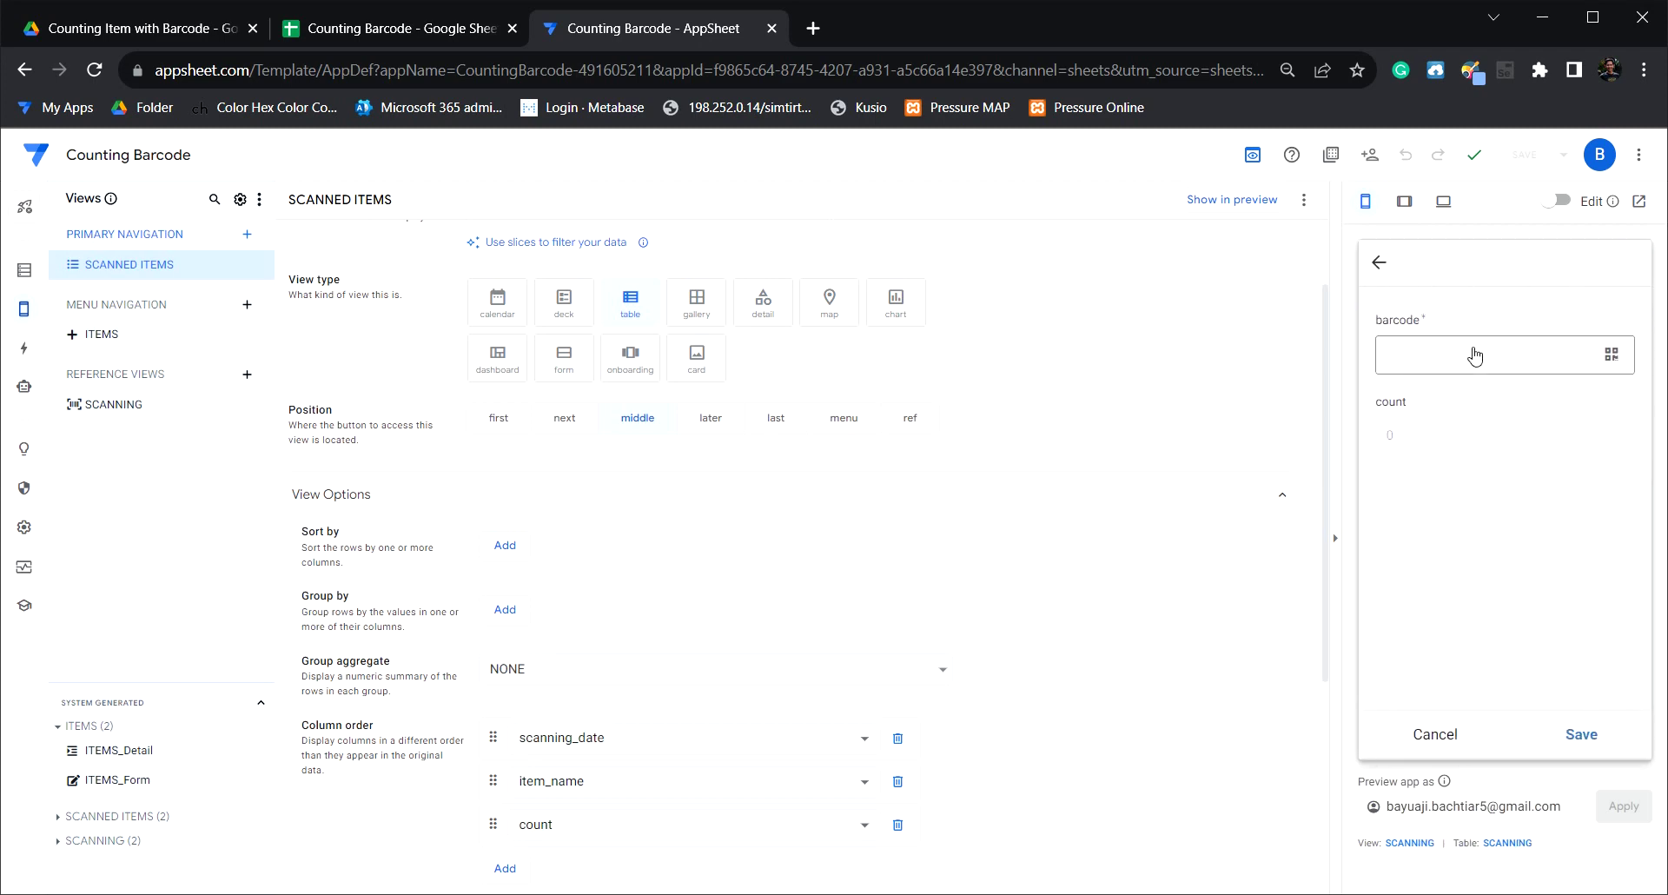
{"action": "left_click", "coordinate": [1378, 262]}
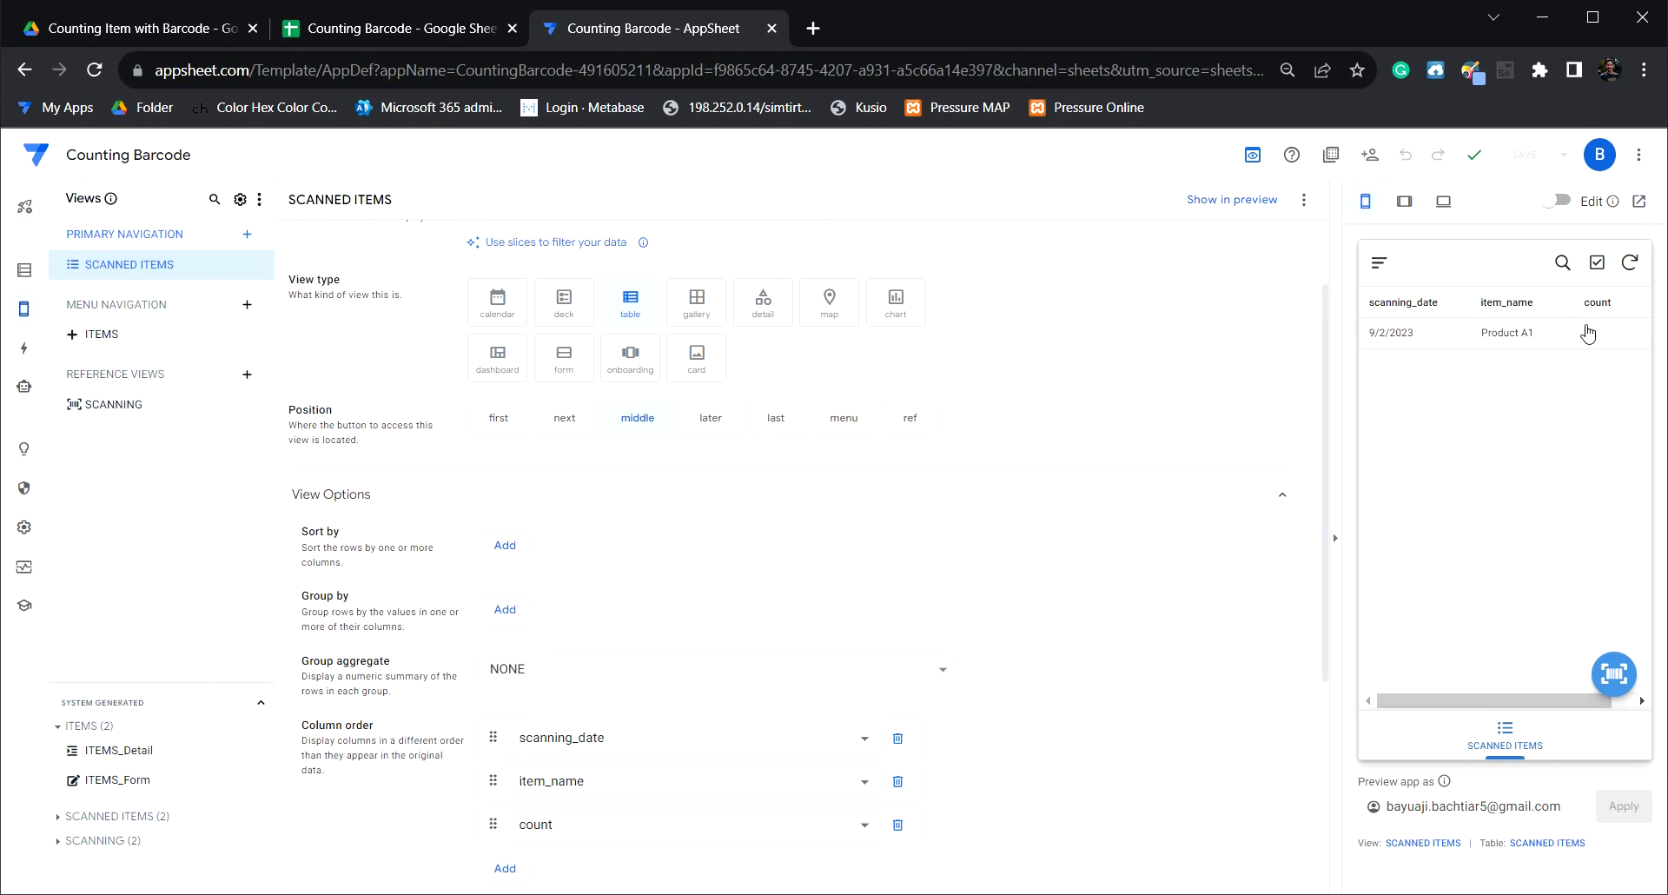
{"action": "left_click", "coordinate": [1609, 676]}
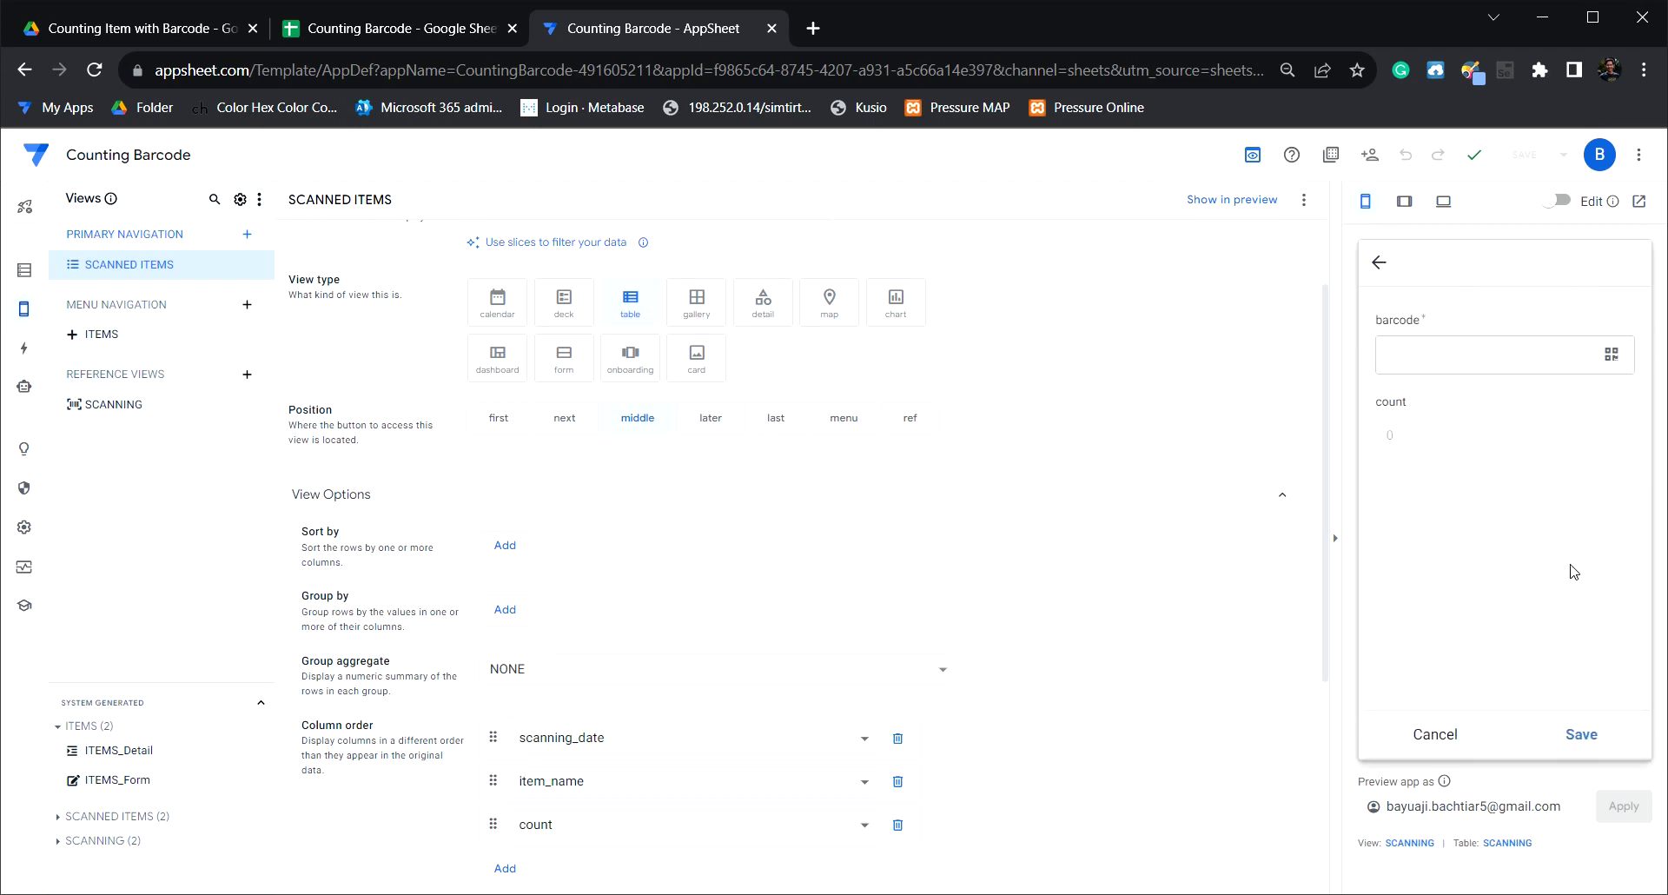
{"action": "left_click", "coordinate": [1492, 352]}
{"action": "left_click", "coordinate": [1471, 323]}
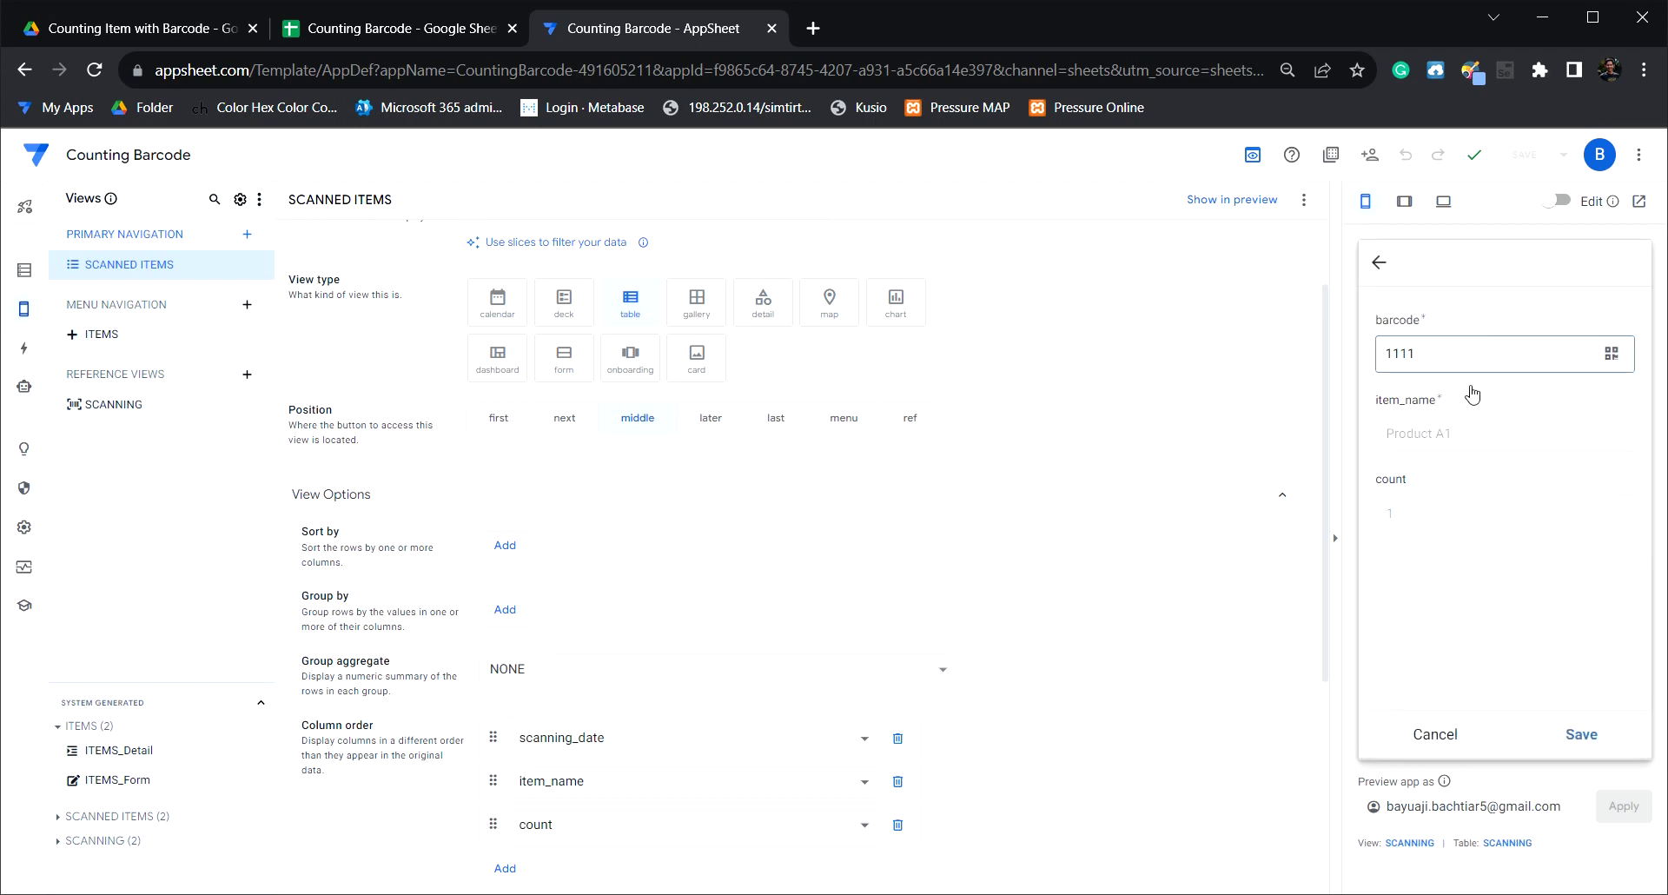
{"action": "left_click", "coordinate": [1582, 734]}
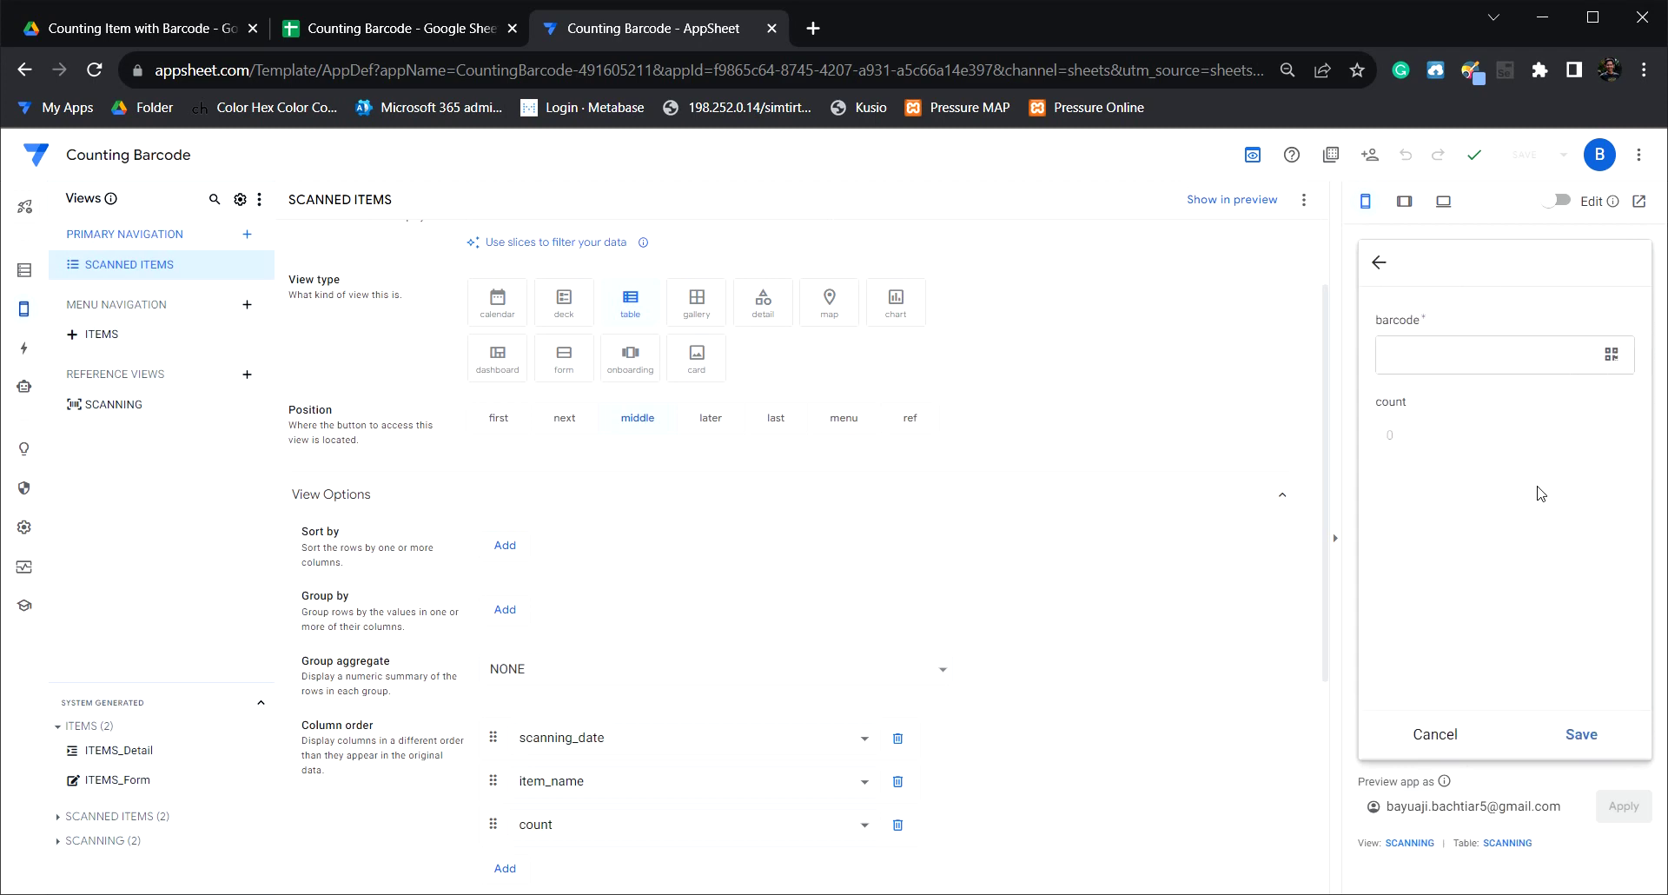
{"action": "left_click", "coordinate": [1380, 263]}
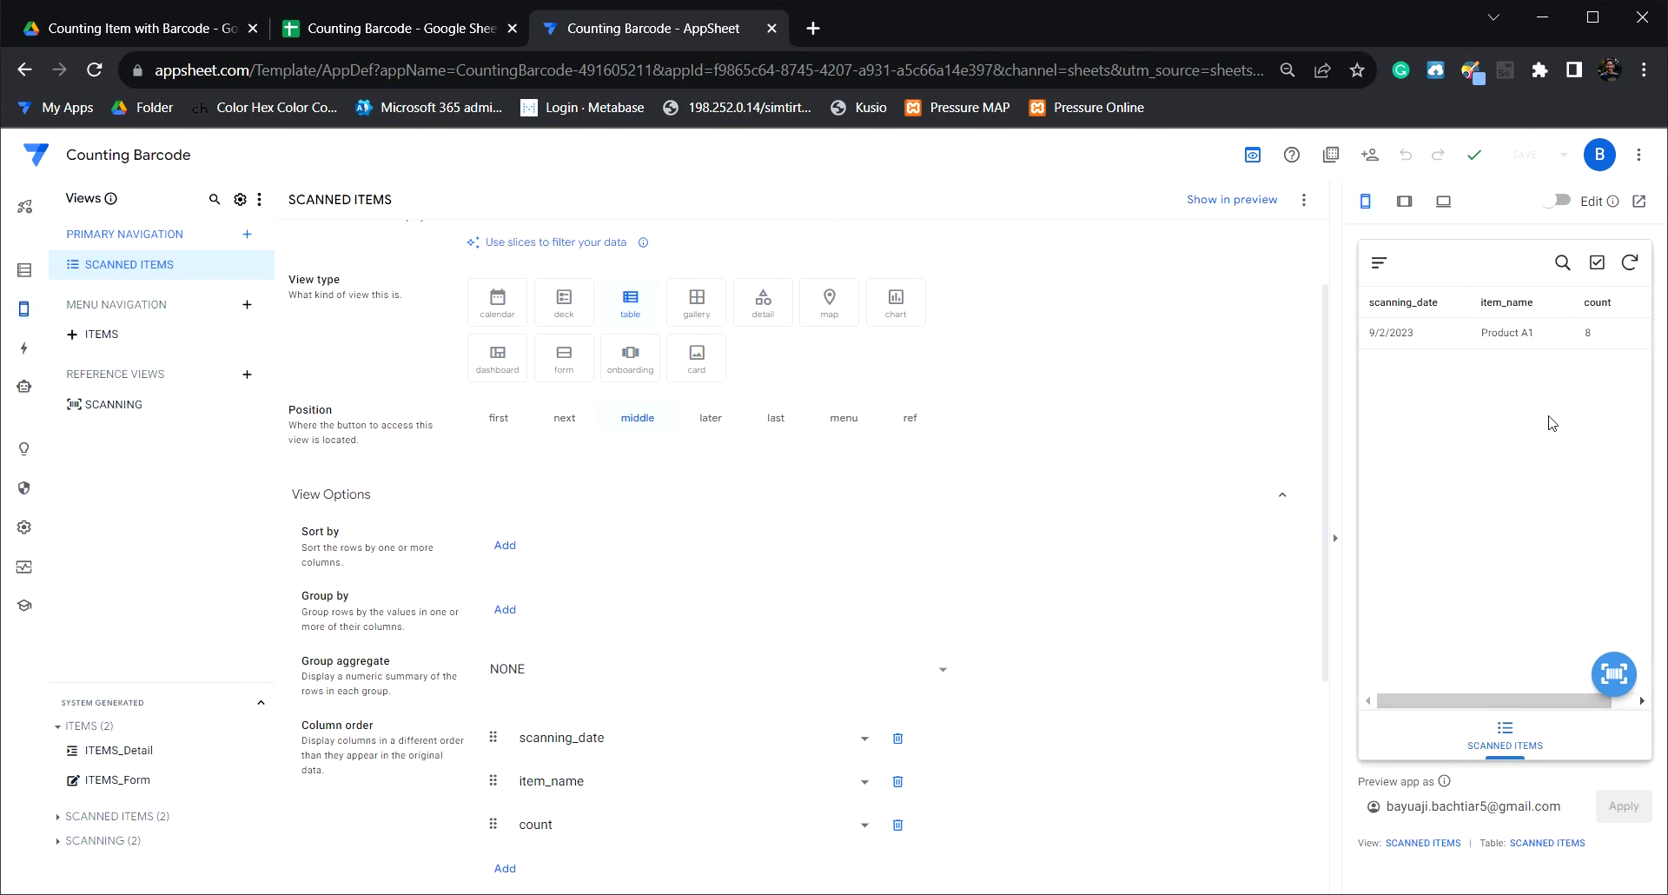
Copy the D2 SUMIFS count formula and paste it into D3:D1000.
{"action": "left_click", "coordinate": [456, 28]}
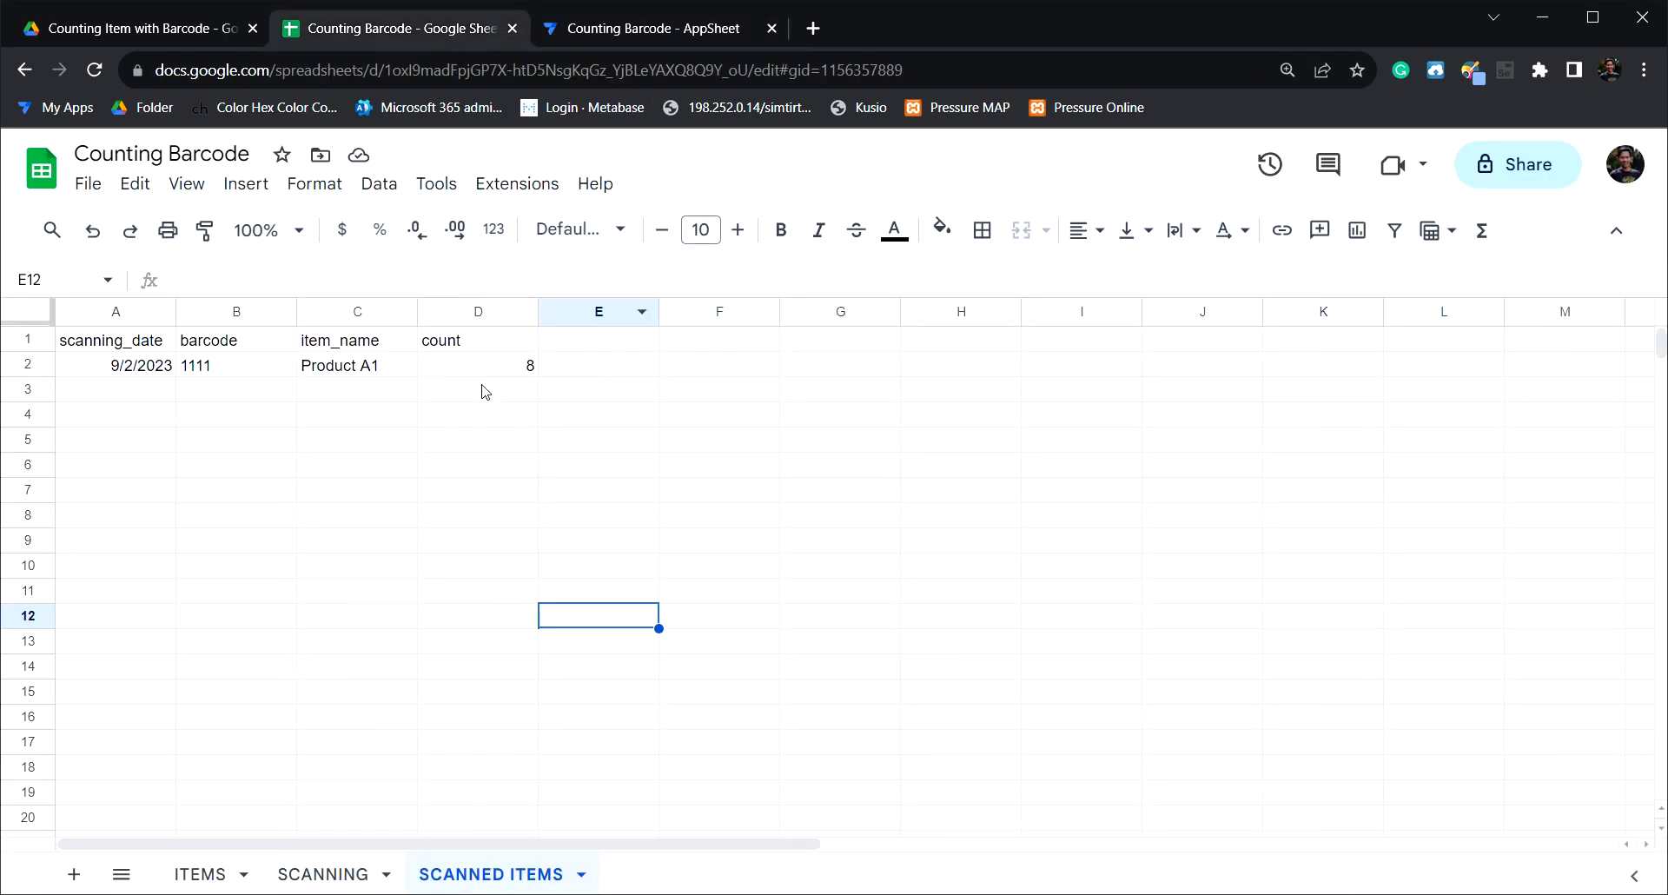
{"action": "left_click", "coordinate": [495, 365]}
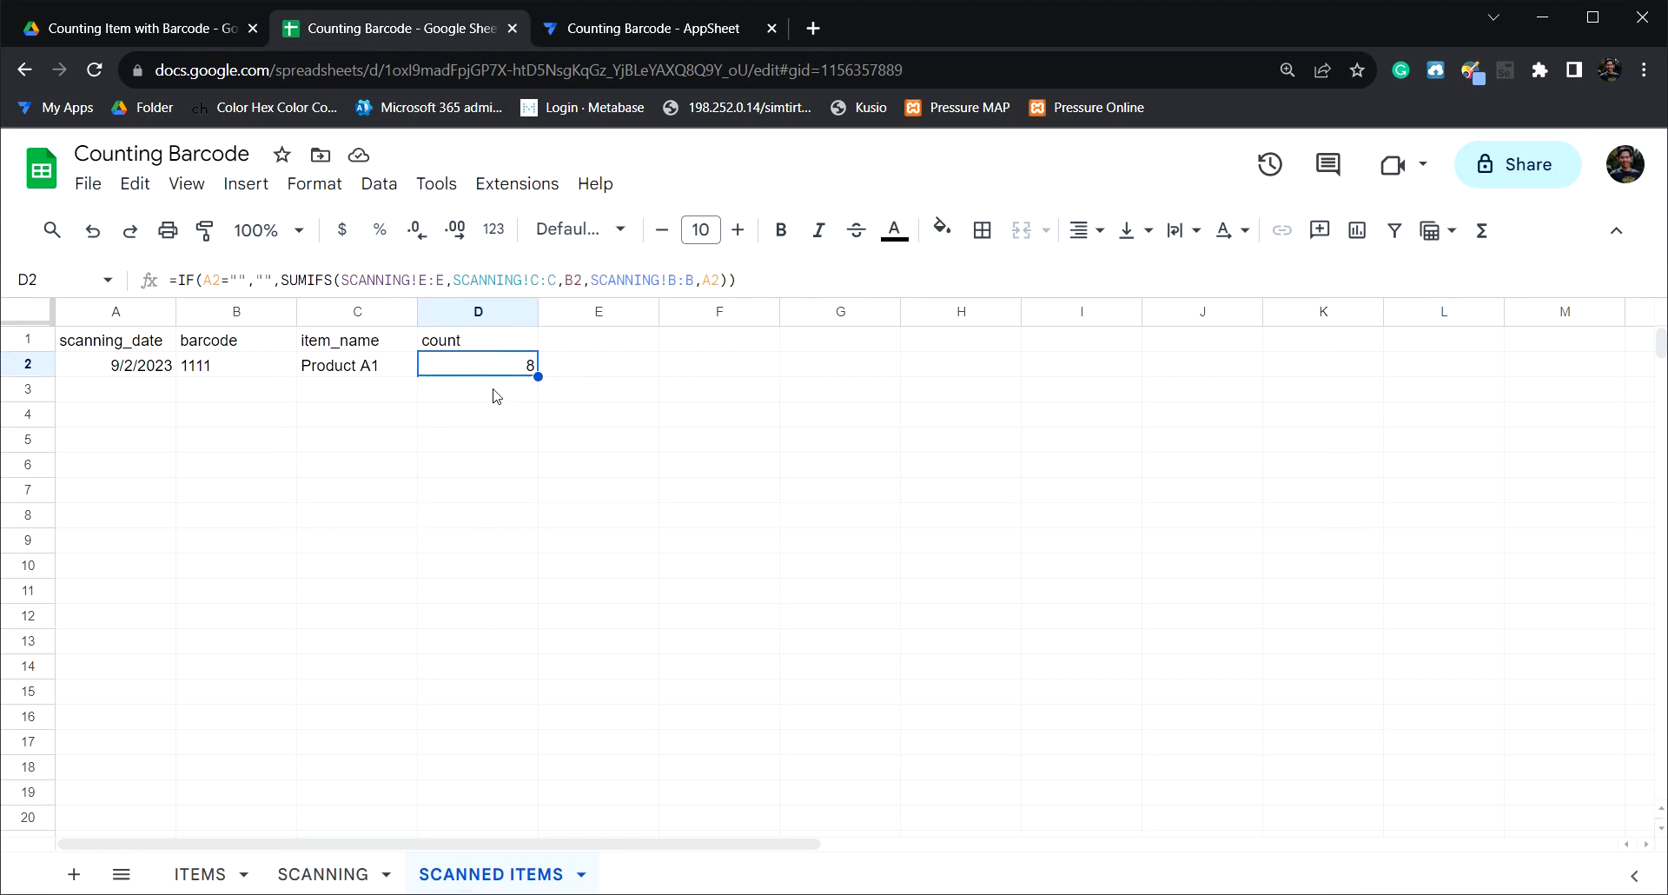
{"action": "left_click", "coordinate": [493, 393]}
{"action": "left_click", "coordinate": [497, 365]}
{"action": "left_click", "coordinate": [512, 398]}
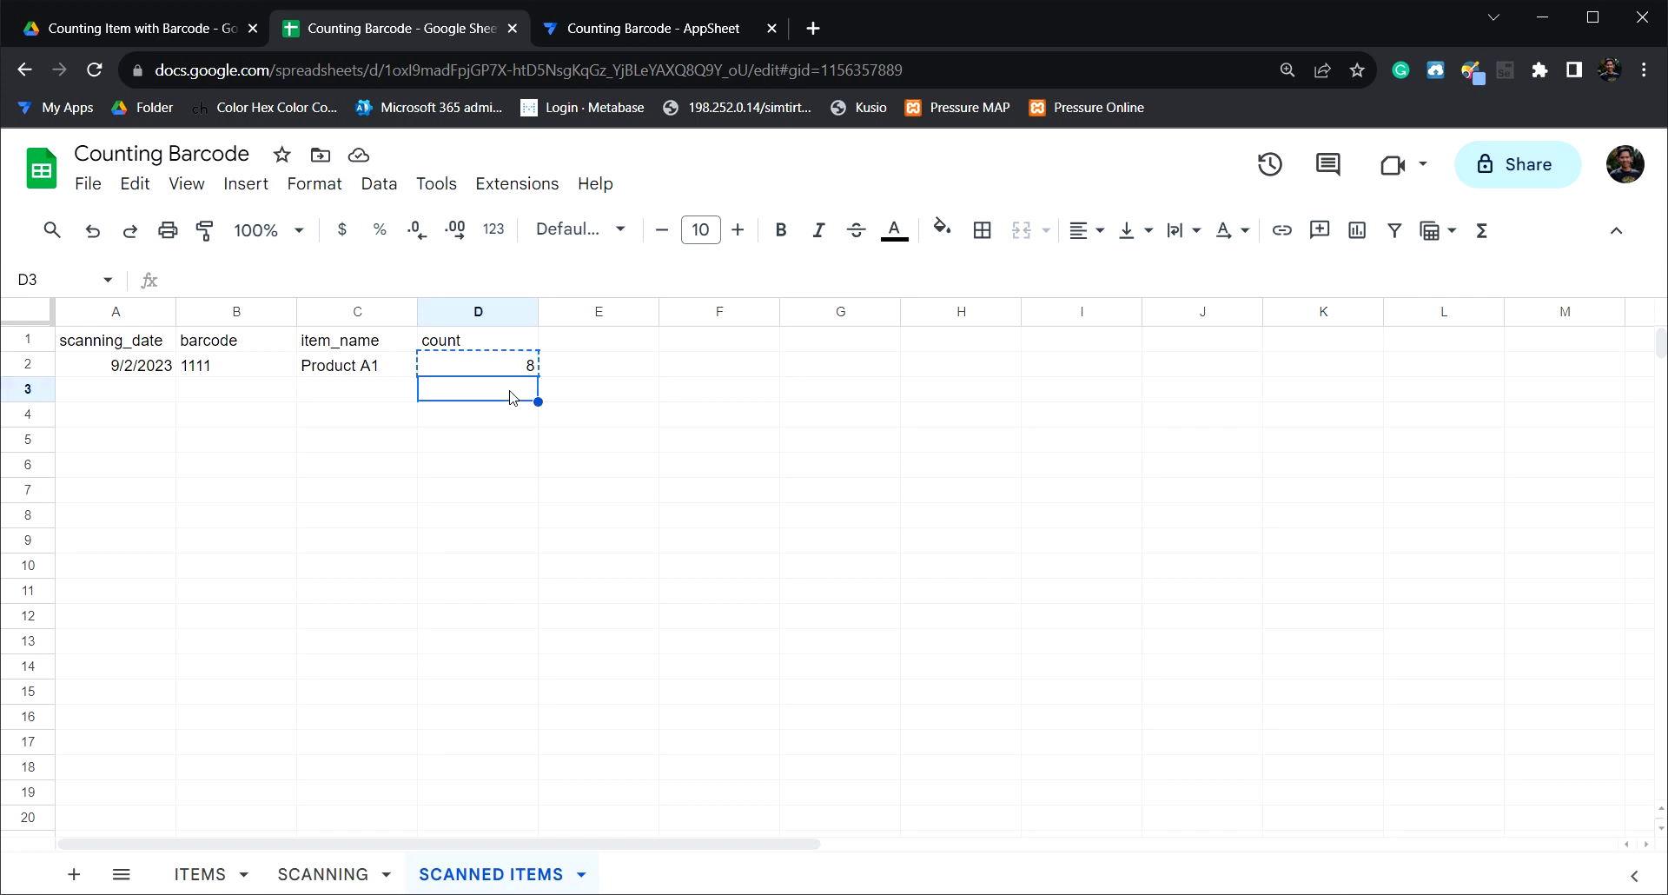
{"action": "key", "text": "ctrl+shift+Down"}
{"action": "key", "text": "ctrl+v"}
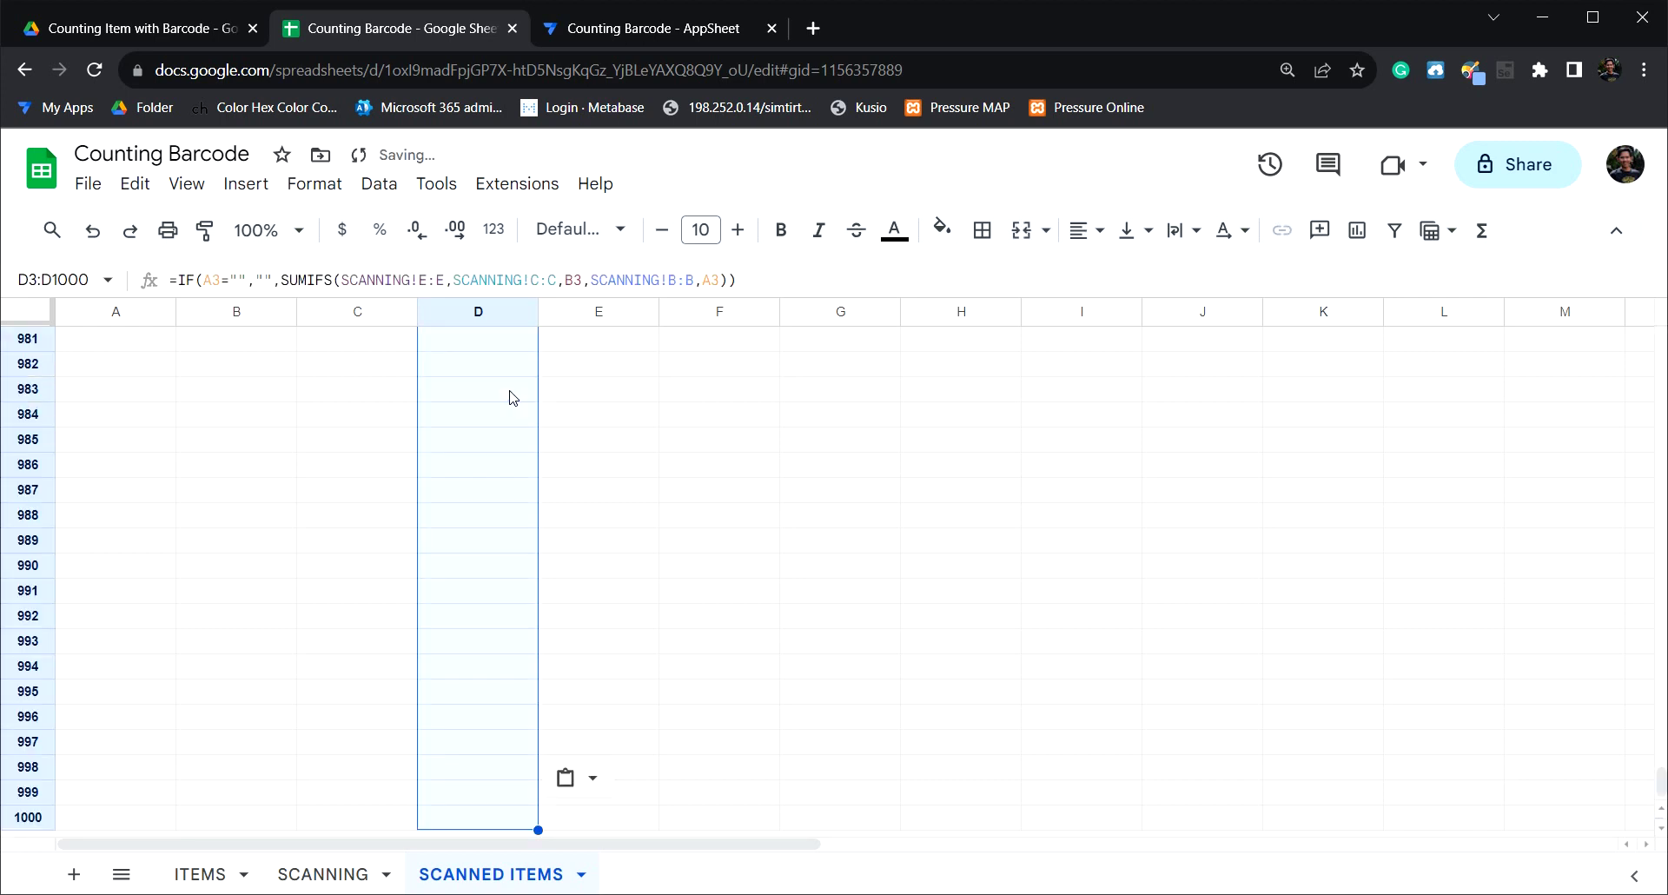
{"action": "left_click", "coordinate": [645, 473]}
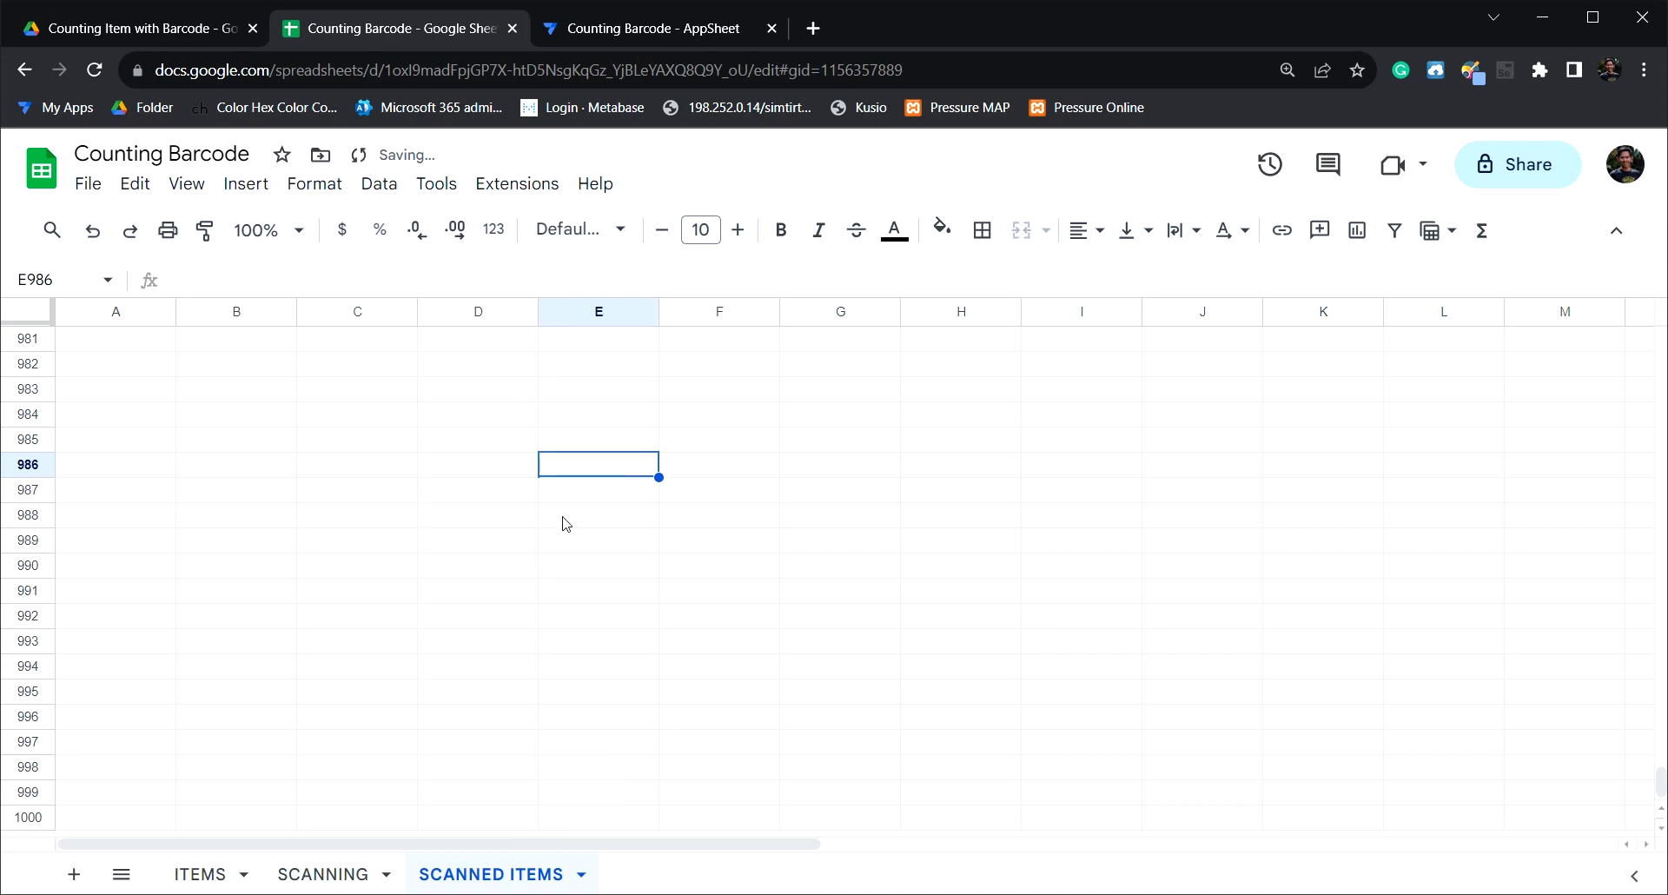
{"action": "left_click_drag", "start_coordinate": [1660, 782], "coordinate": [1659, 341]}
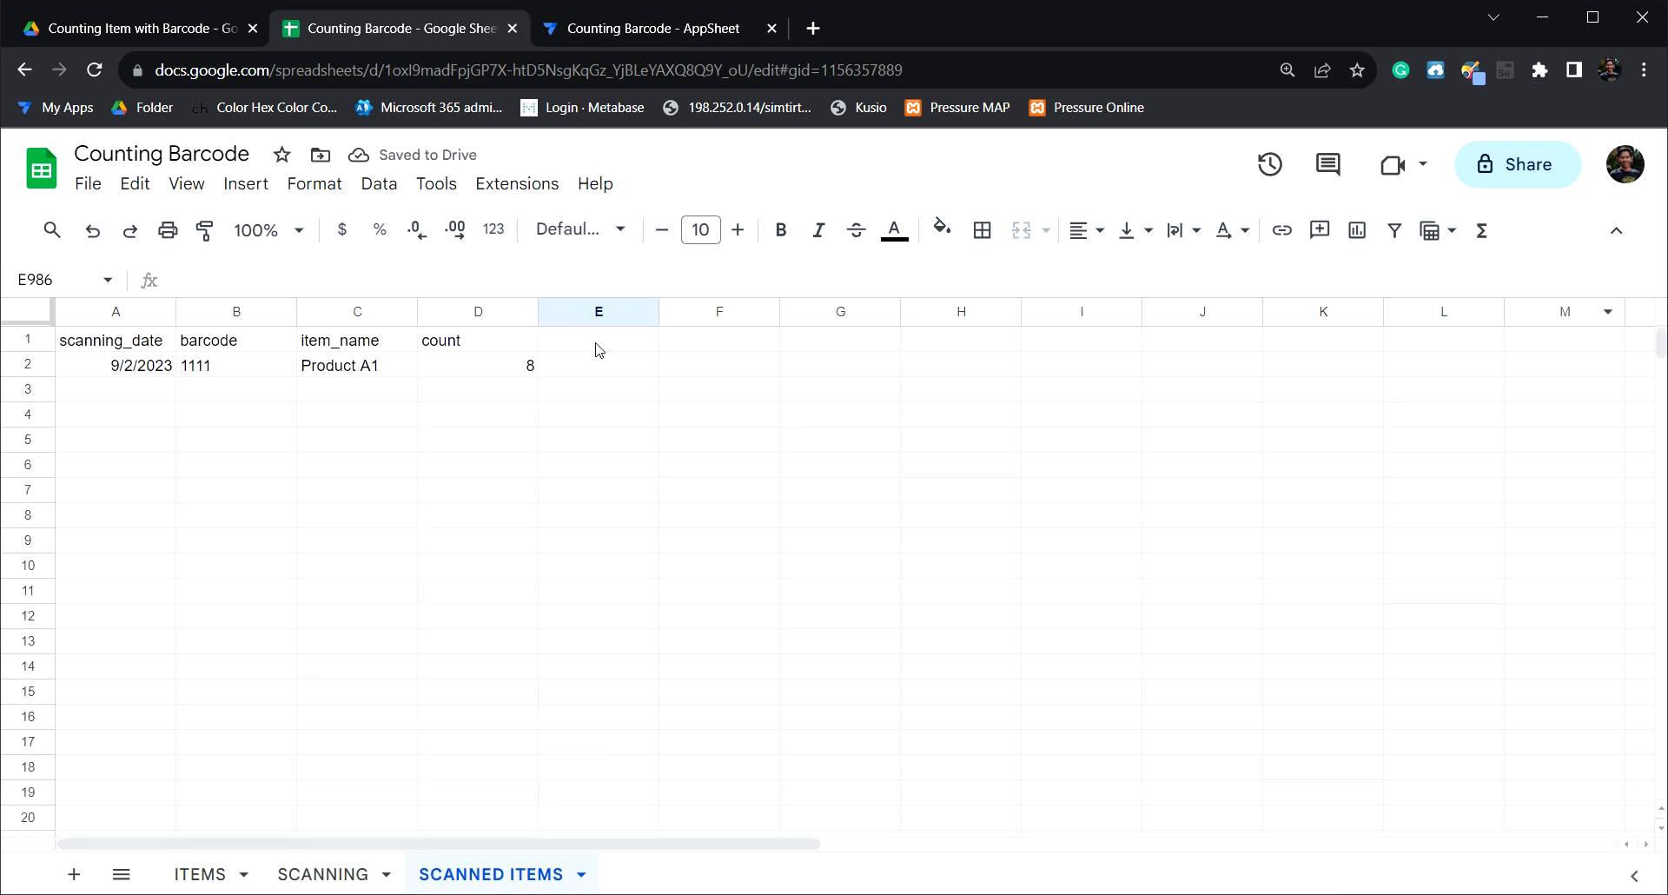
{"action": "left_click", "coordinate": [382, 415]}
Order the ITEMS view columns as item_name then item_barcode.
{"action": "left_click", "coordinate": [647, 28]}
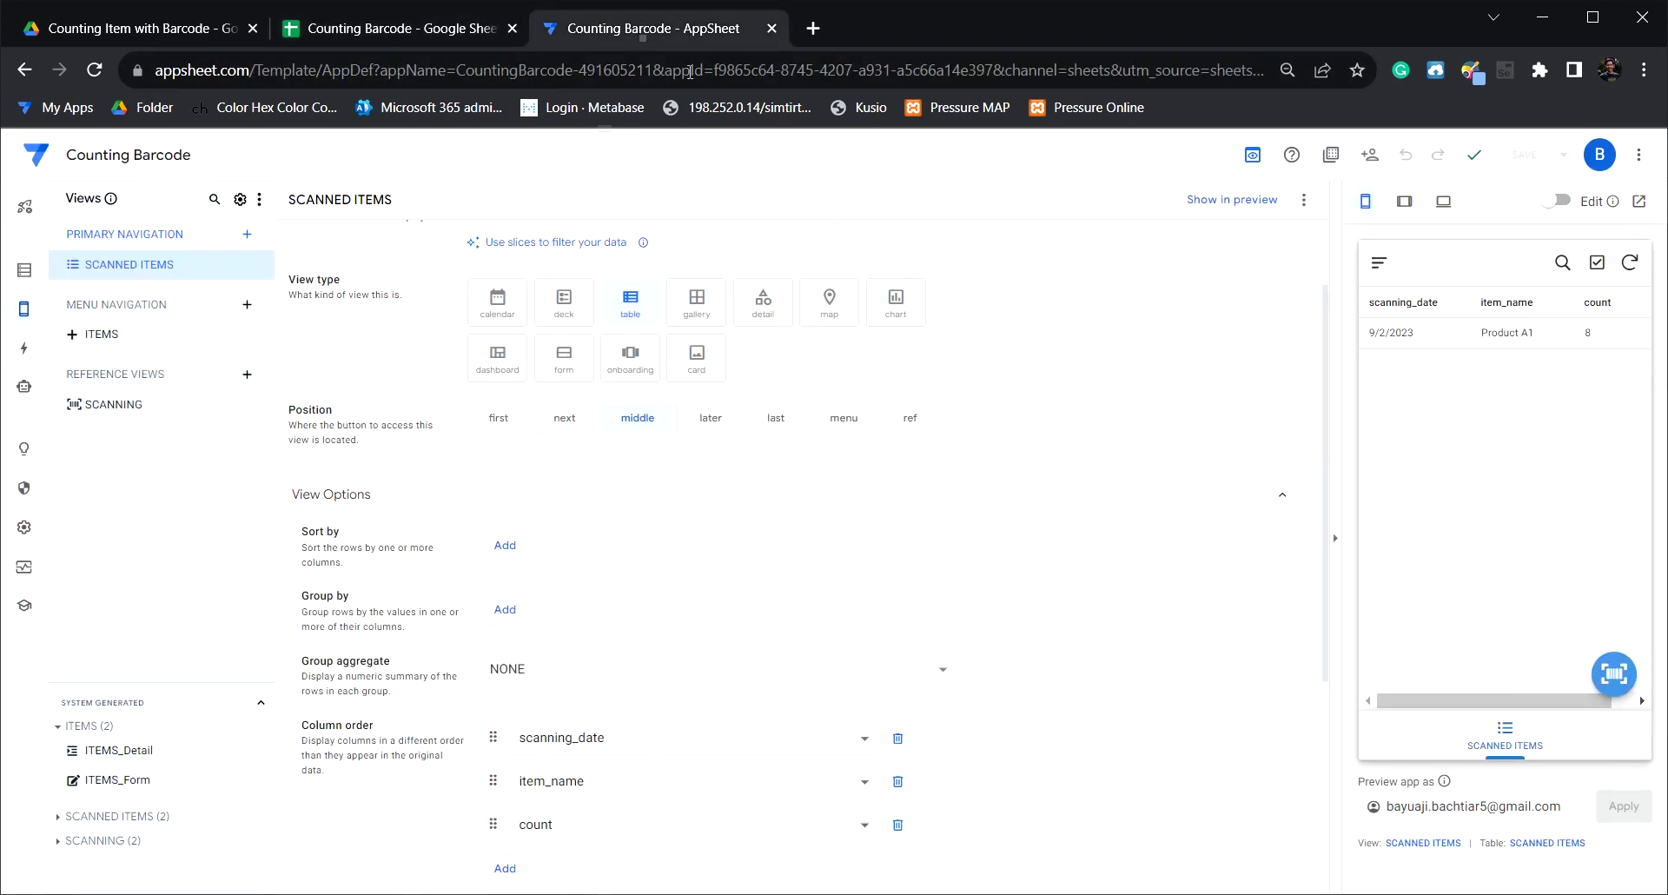
{"action": "left_click", "coordinate": [1378, 262]}
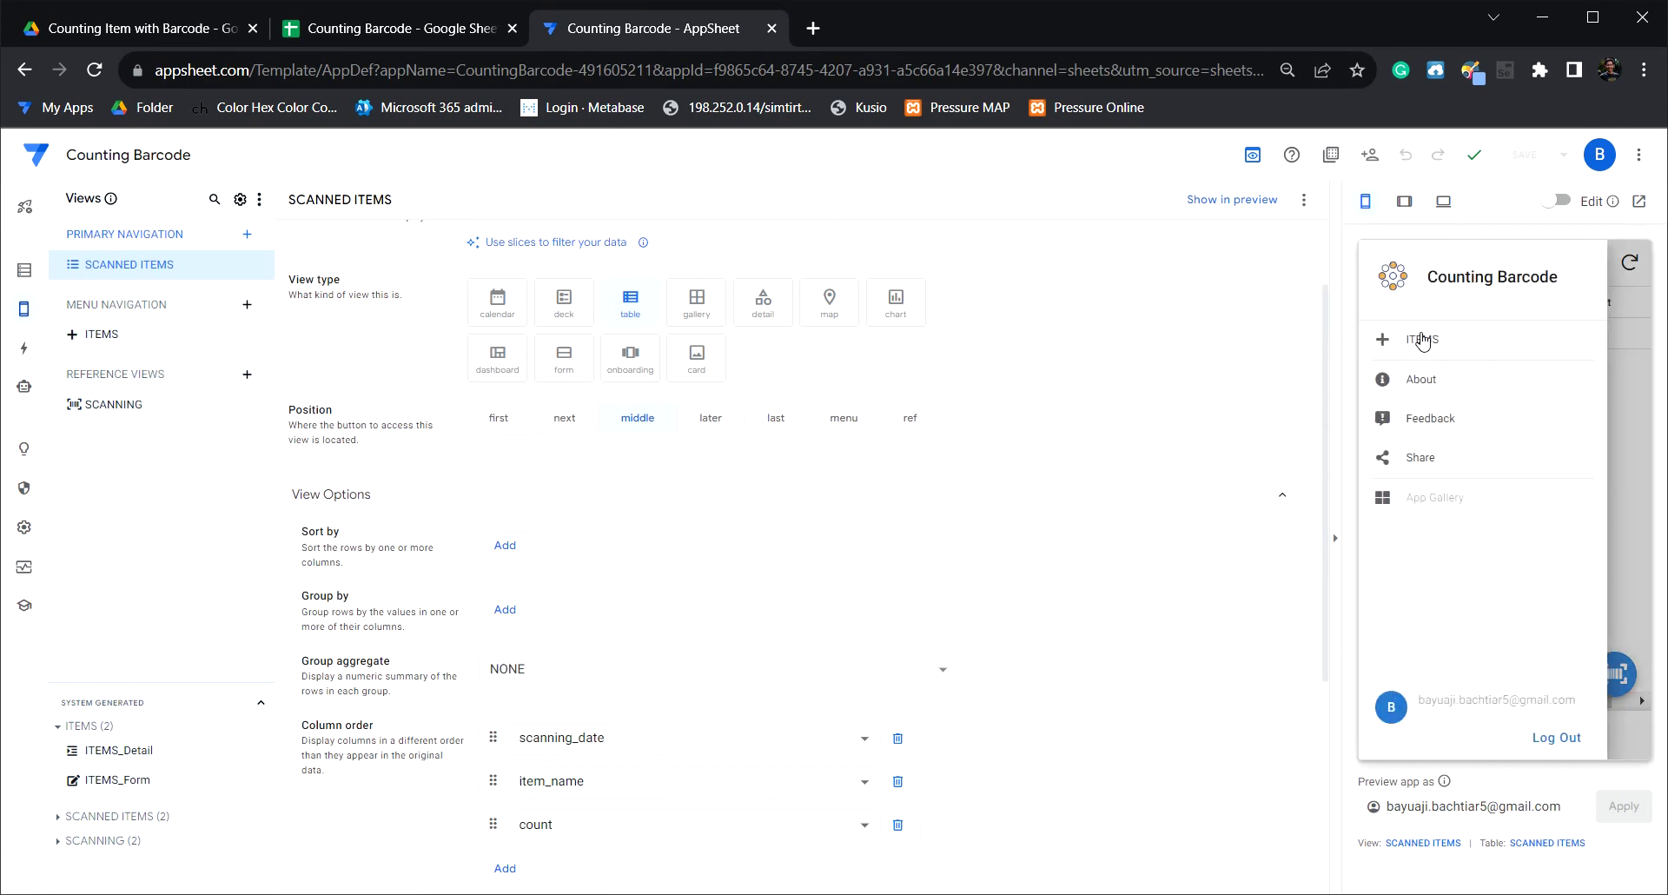
{"action": "left_click", "coordinate": [1421, 337]}
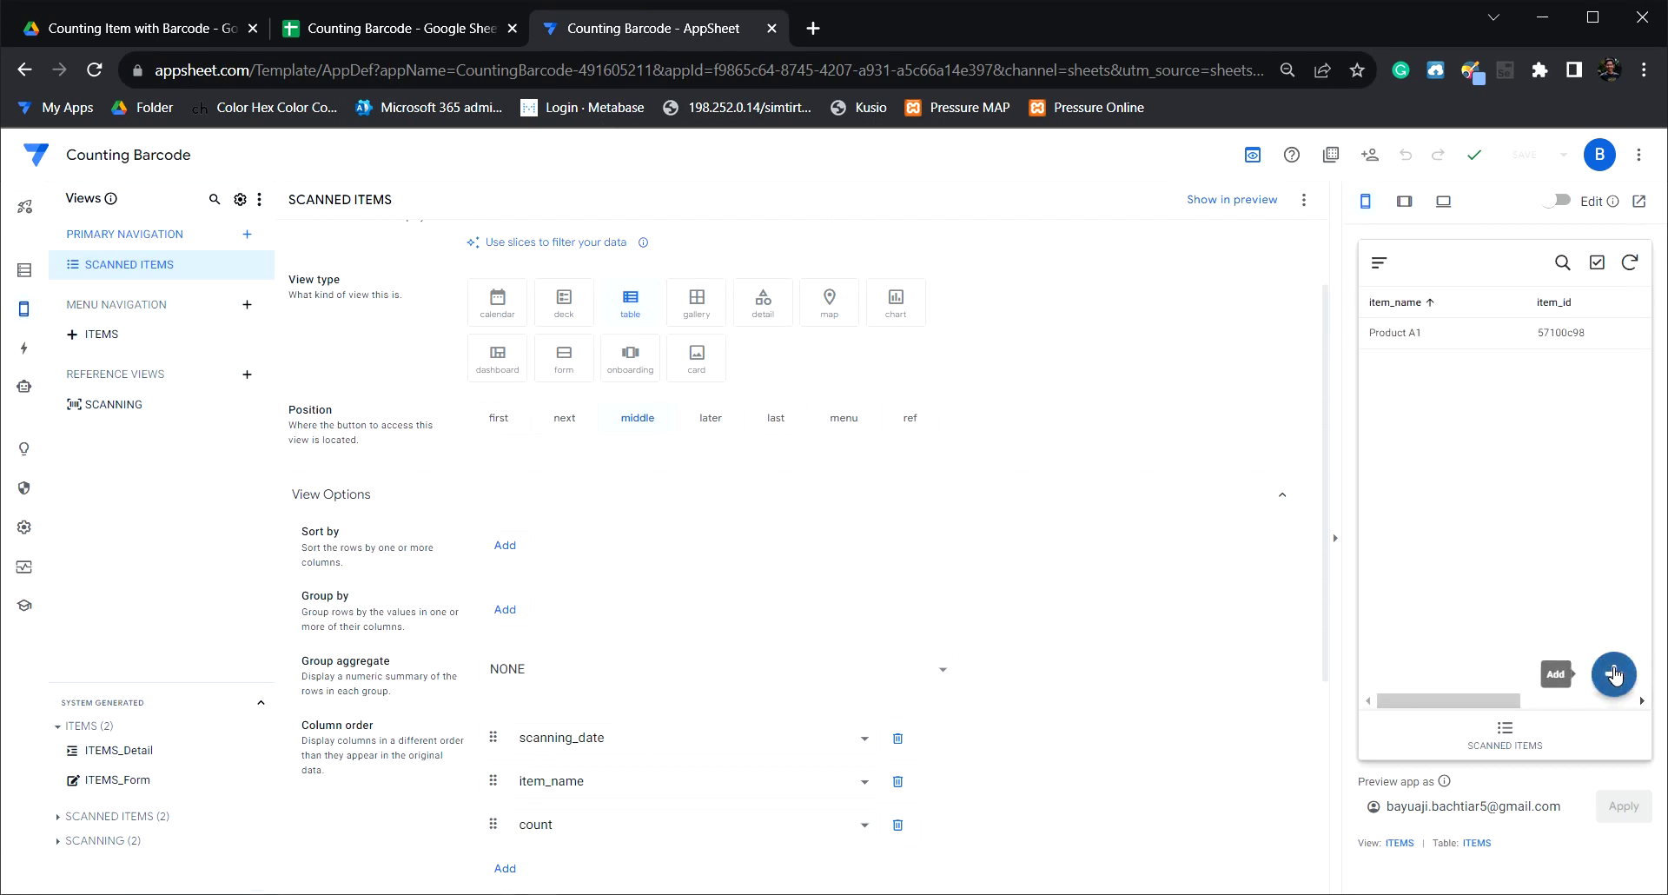
{"action": "left_click", "coordinate": [1410, 843]}
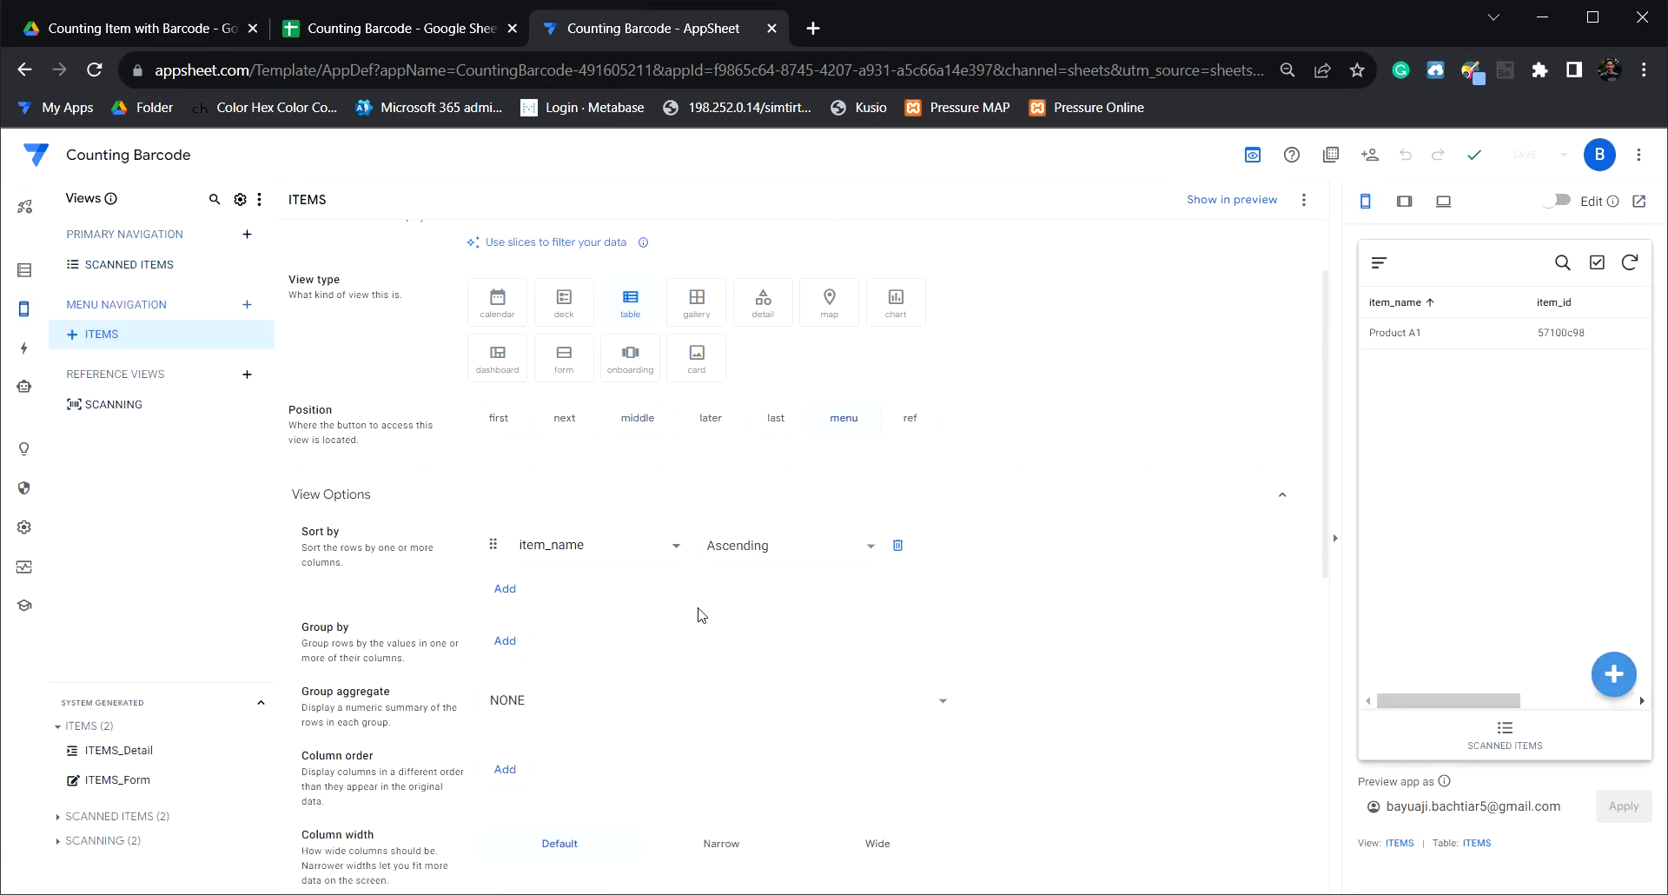
{"action": "scroll", "coordinate": [655, 651], "scroll_direction": "down", "scroll_amount": 3}
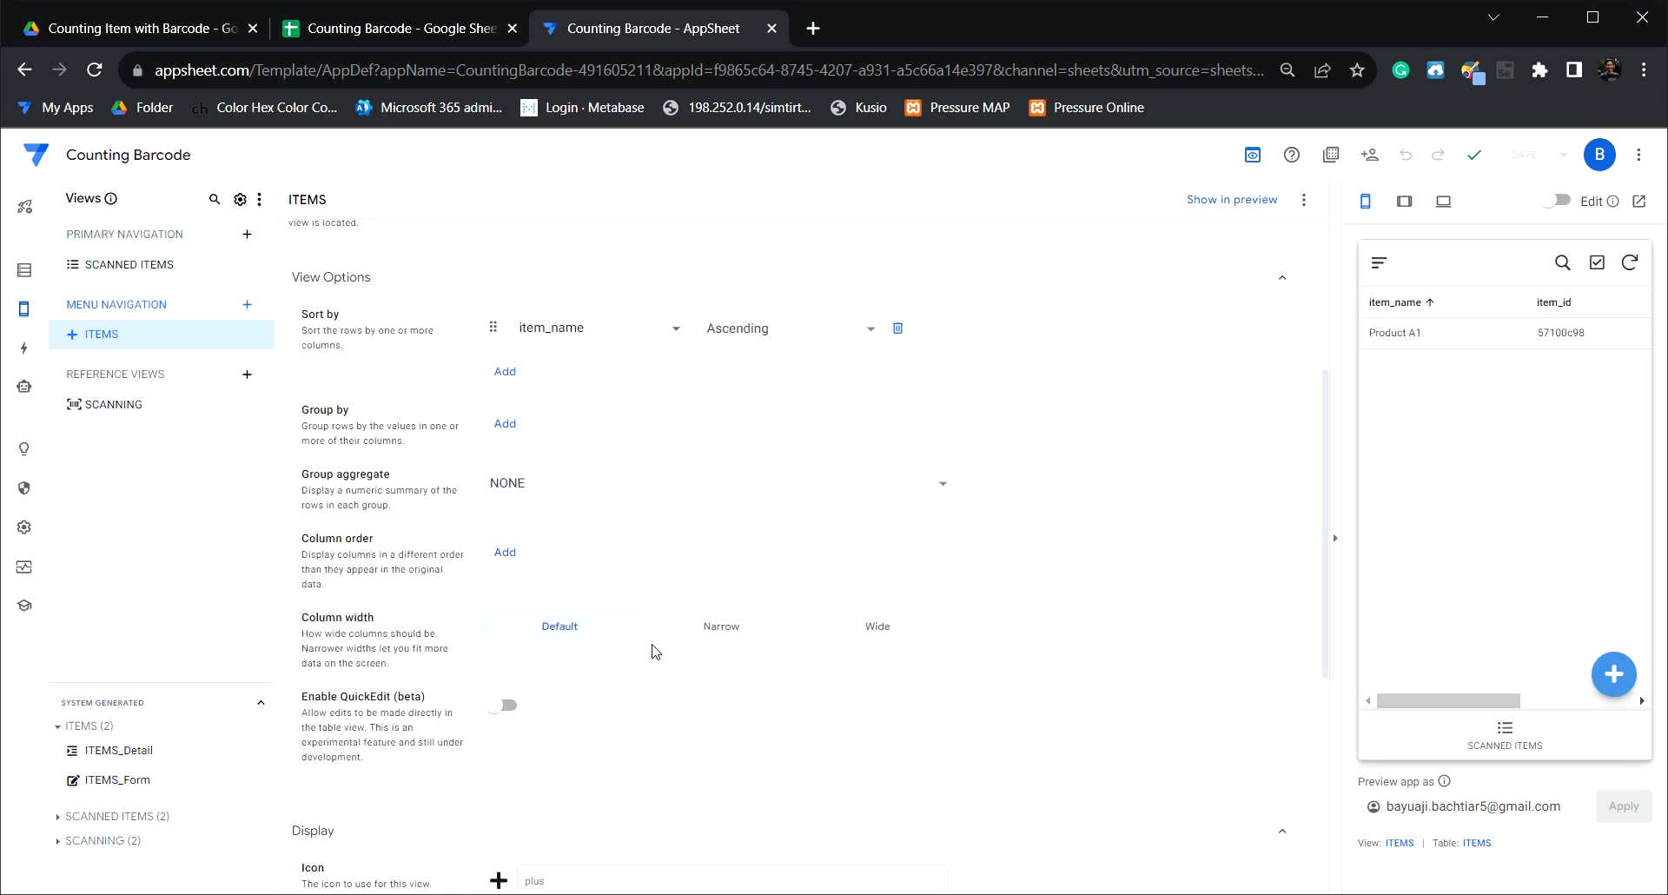
{"action": "left_click", "coordinate": [505, 551]}
{"action": "left_click", "coordinate": [594, 554]}
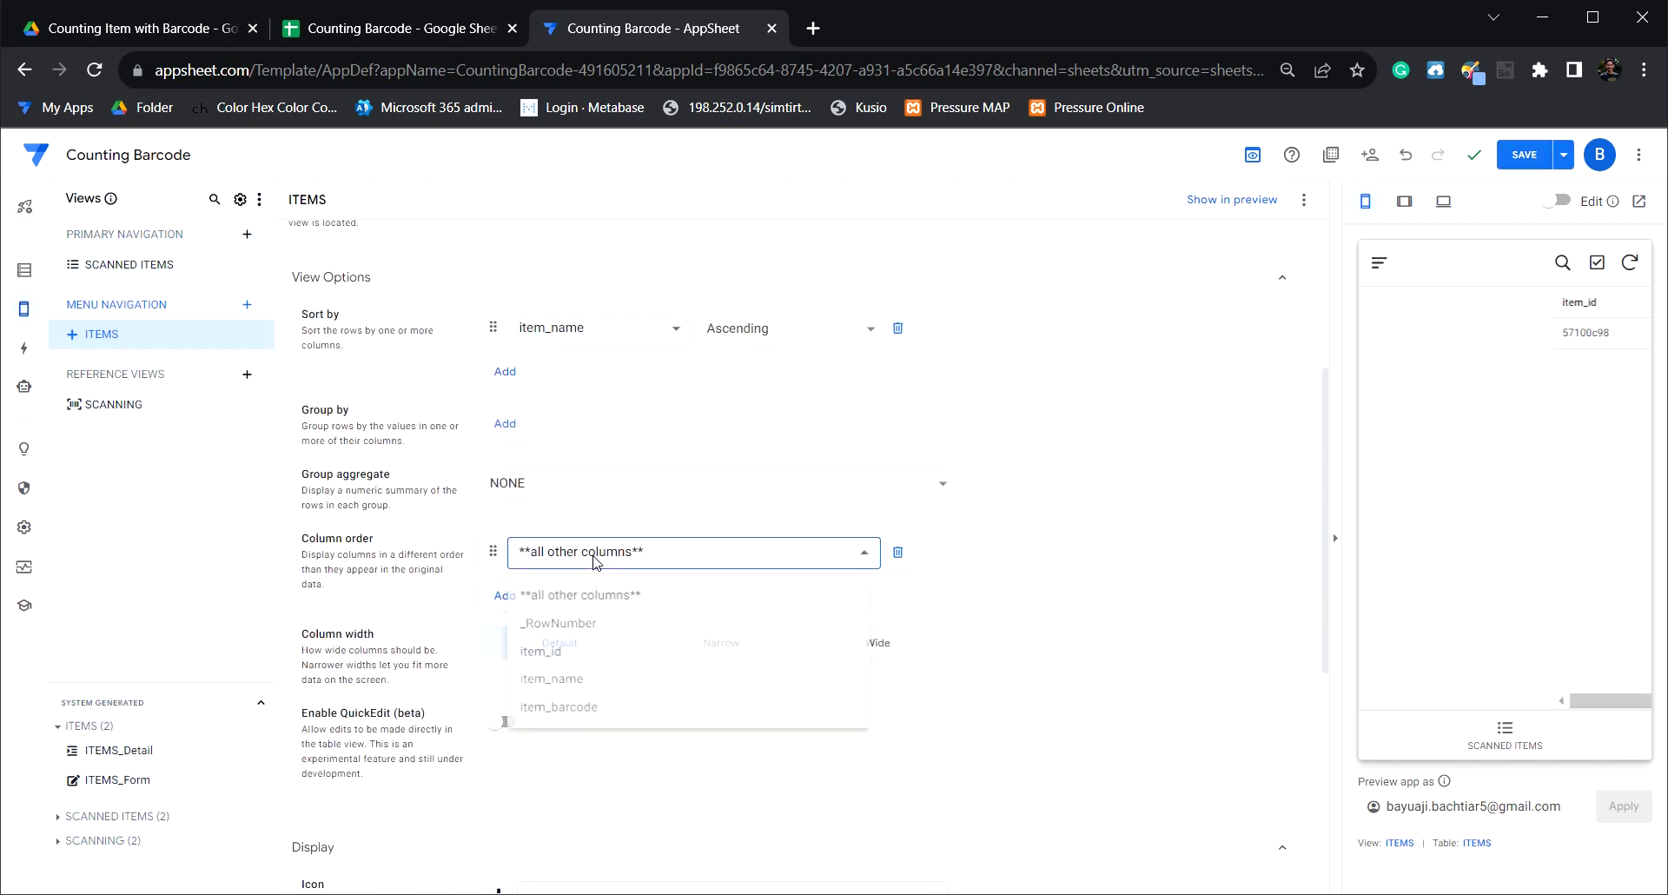
{"action": "left_click", "coordinate": [577, 683]}
{"action": "left_click", "coordinate": [506, 595]}
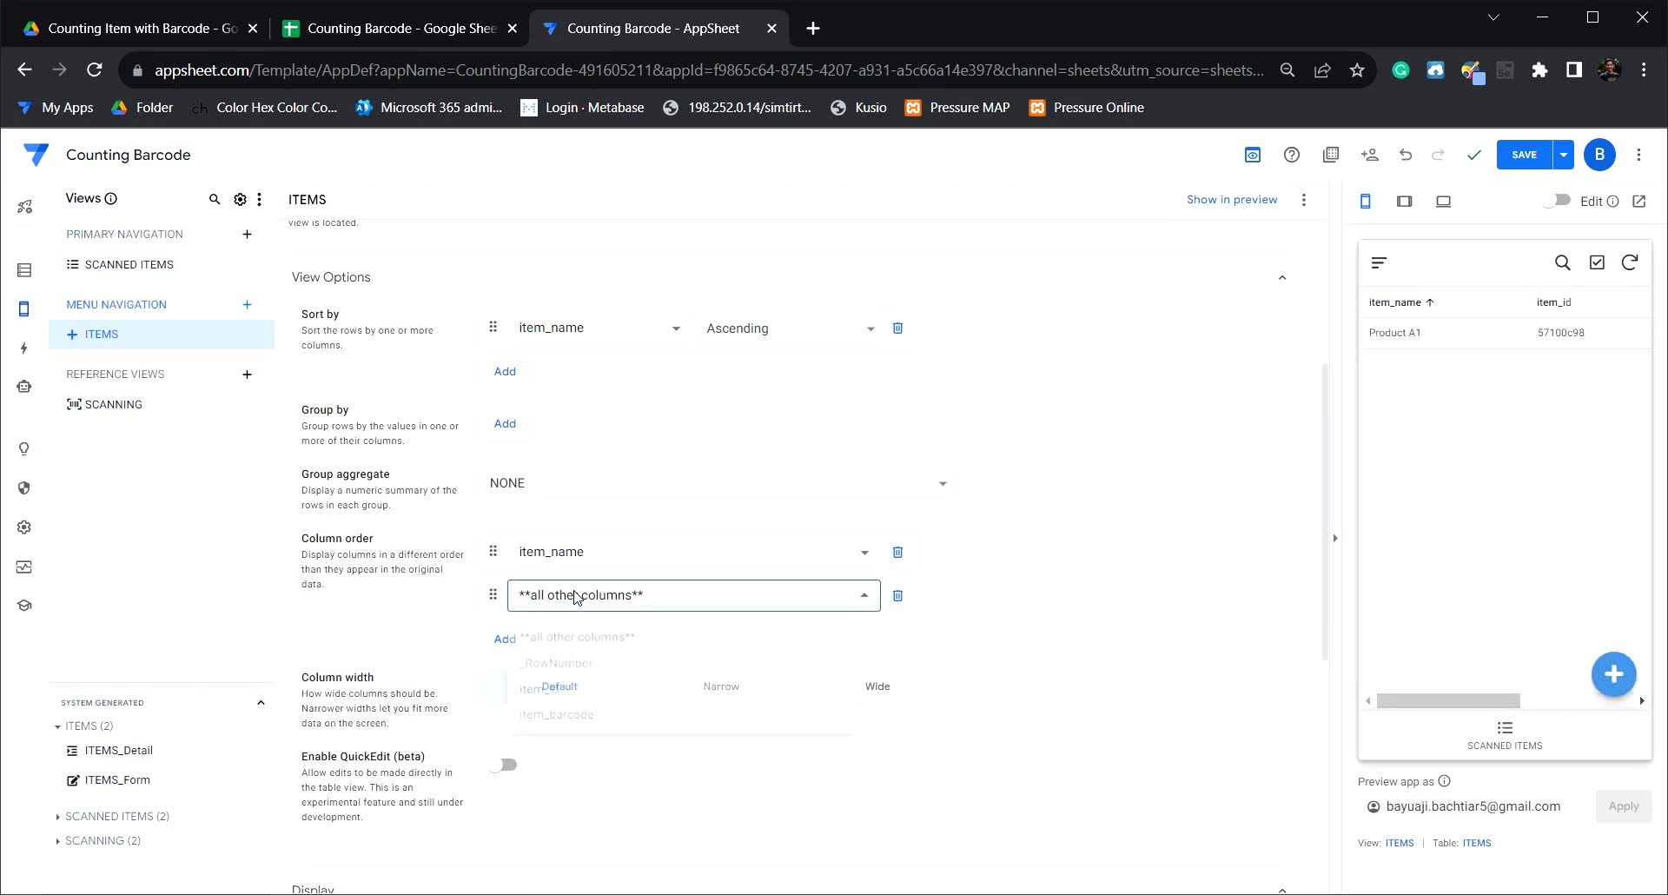
{"action": "left_click", "coordinate": [570, 594]}
{"action": "left_click", "coordinate": [573, 726]}
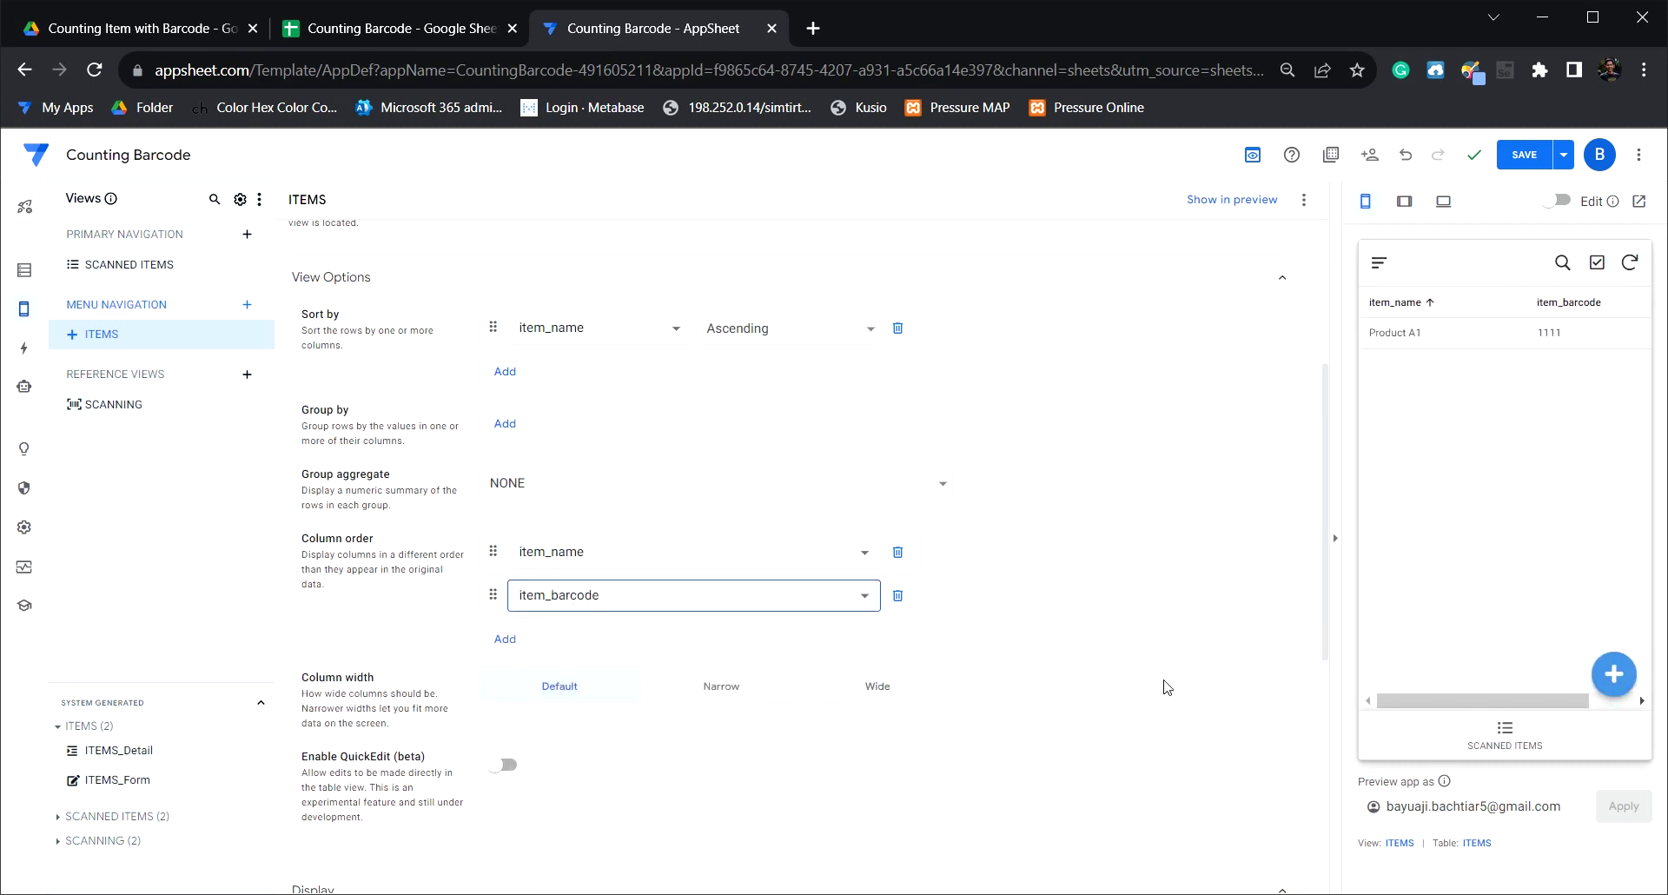
Set the ITEMS column width to Narrow, save, and open a new item form.
{"action": "left_click", "coordinate": [757, 686]}
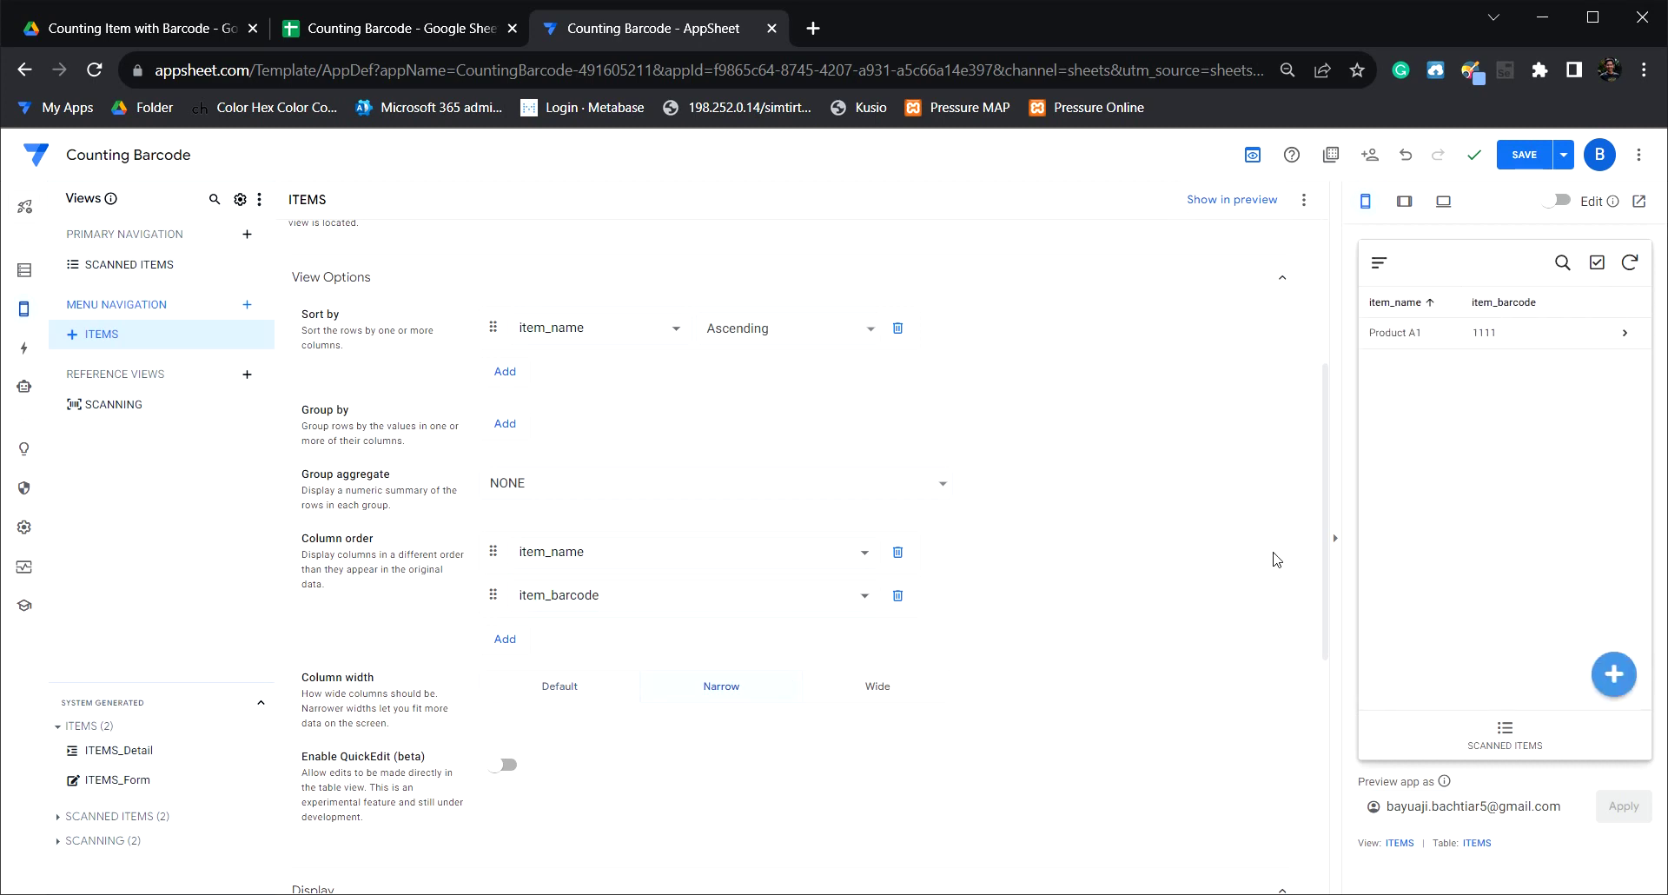
{"action": "left_click", "coordinate": [1524, 154]}
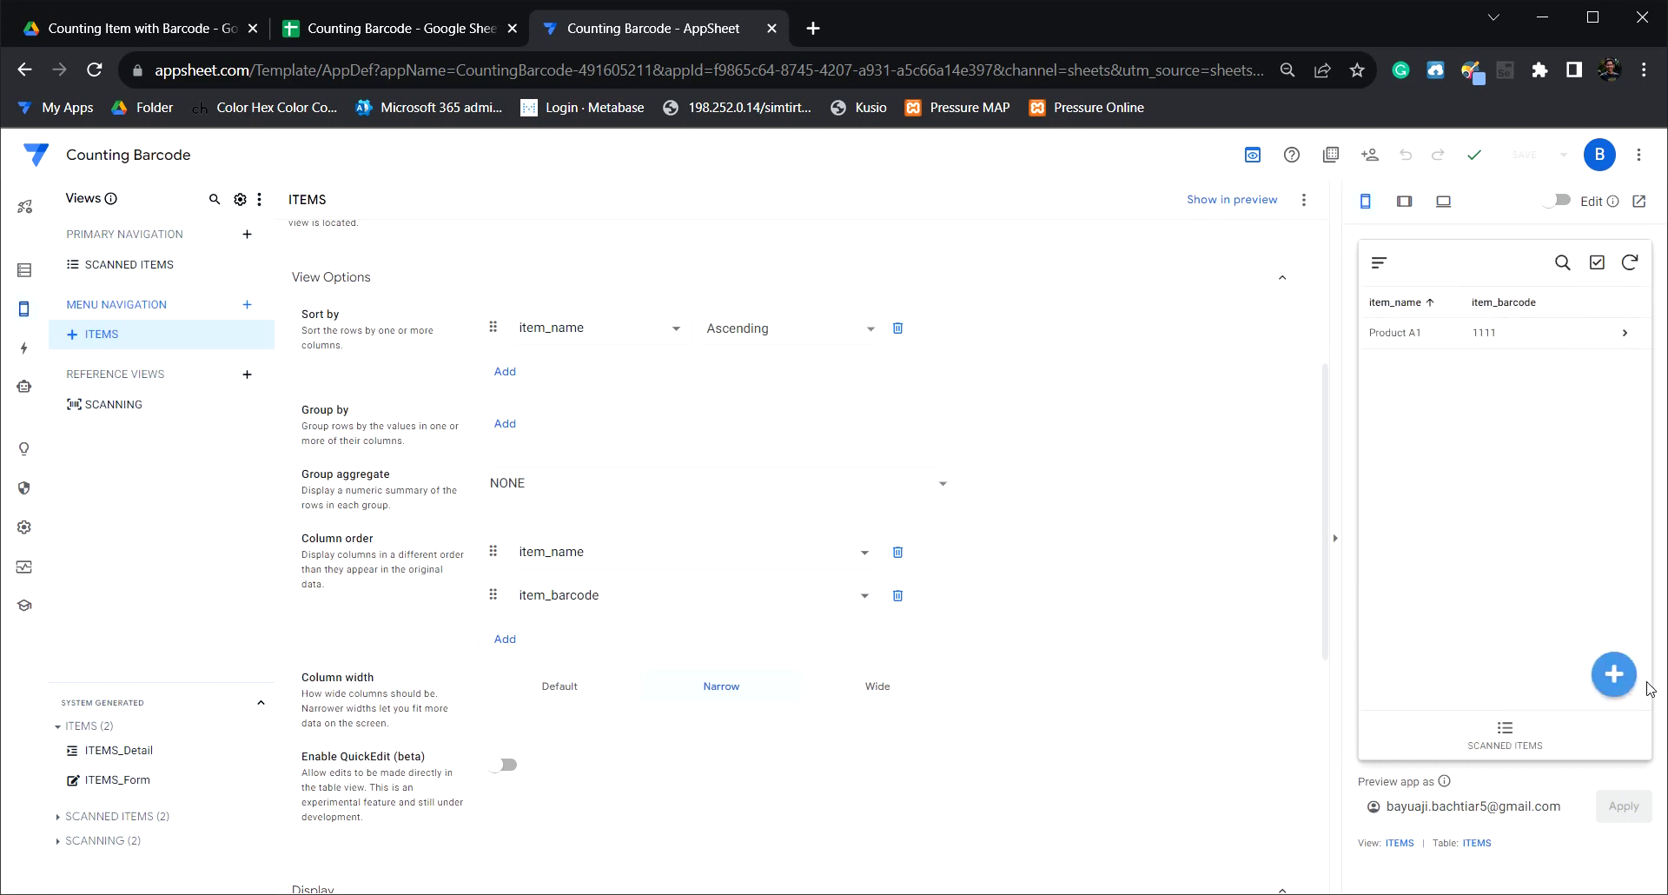
{"action": "left_click", "coordinate": [1614, 674]}
{"action": "left_click", "coordinate": [1477, 442]}
{"action": "type", "text": "Product B"}
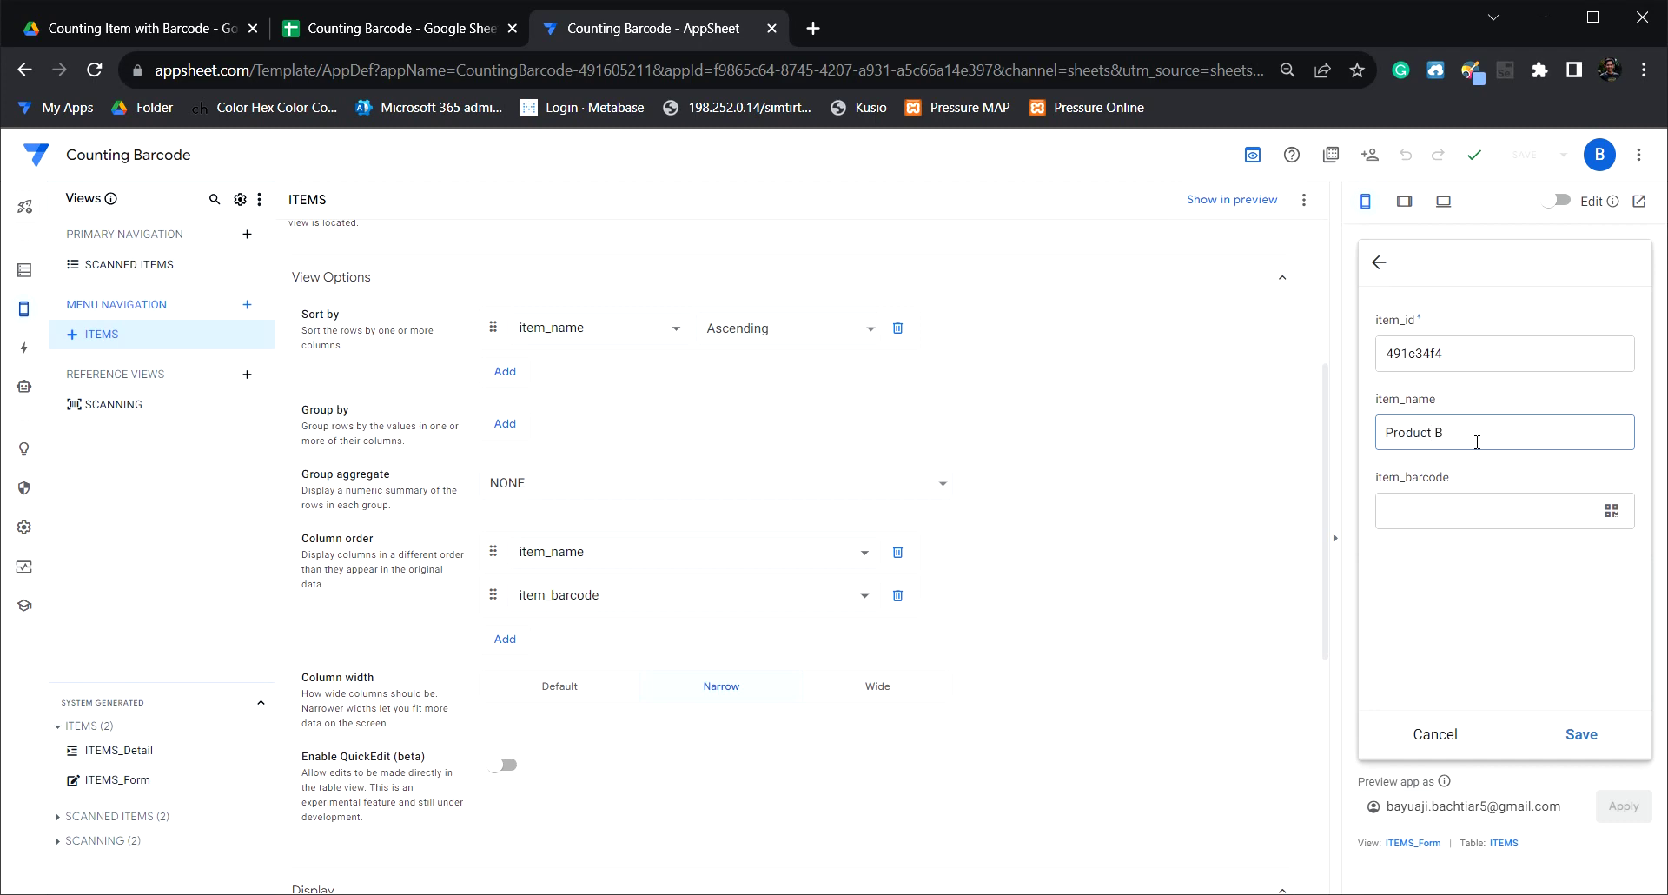
Save the new item Product B with barcode 222 and go to SCANNED ITEMS.
{"action": "left_click", "coordinate": [1484, 509]}
{"action": "type", "text": "222"}
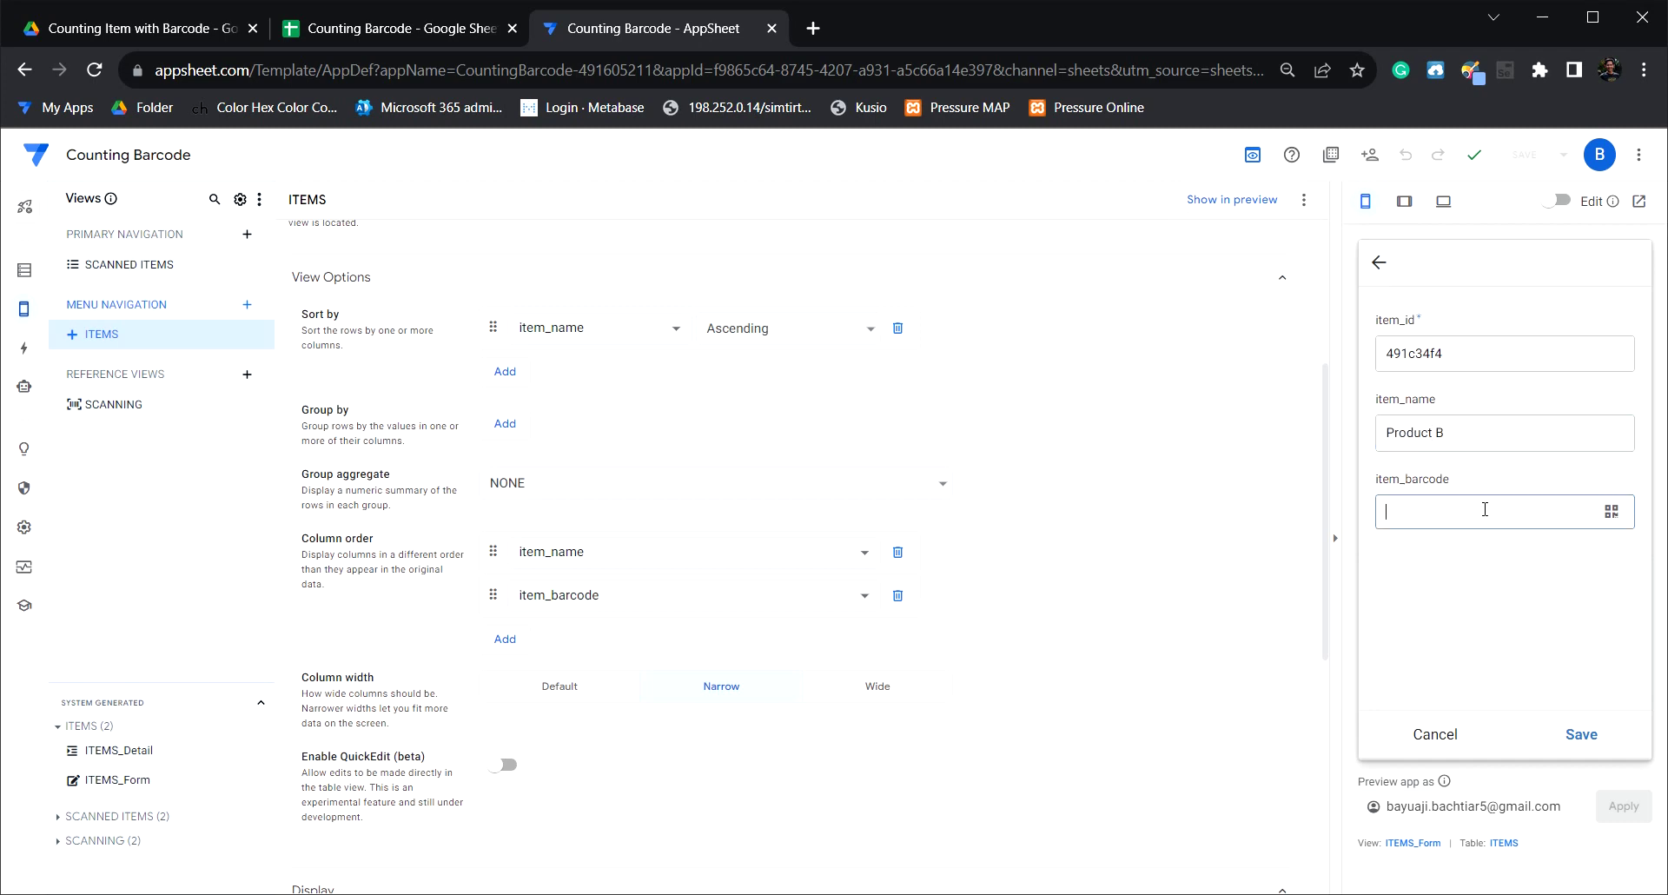
{"action": "left_click", "coordinate": [1559, 720]}
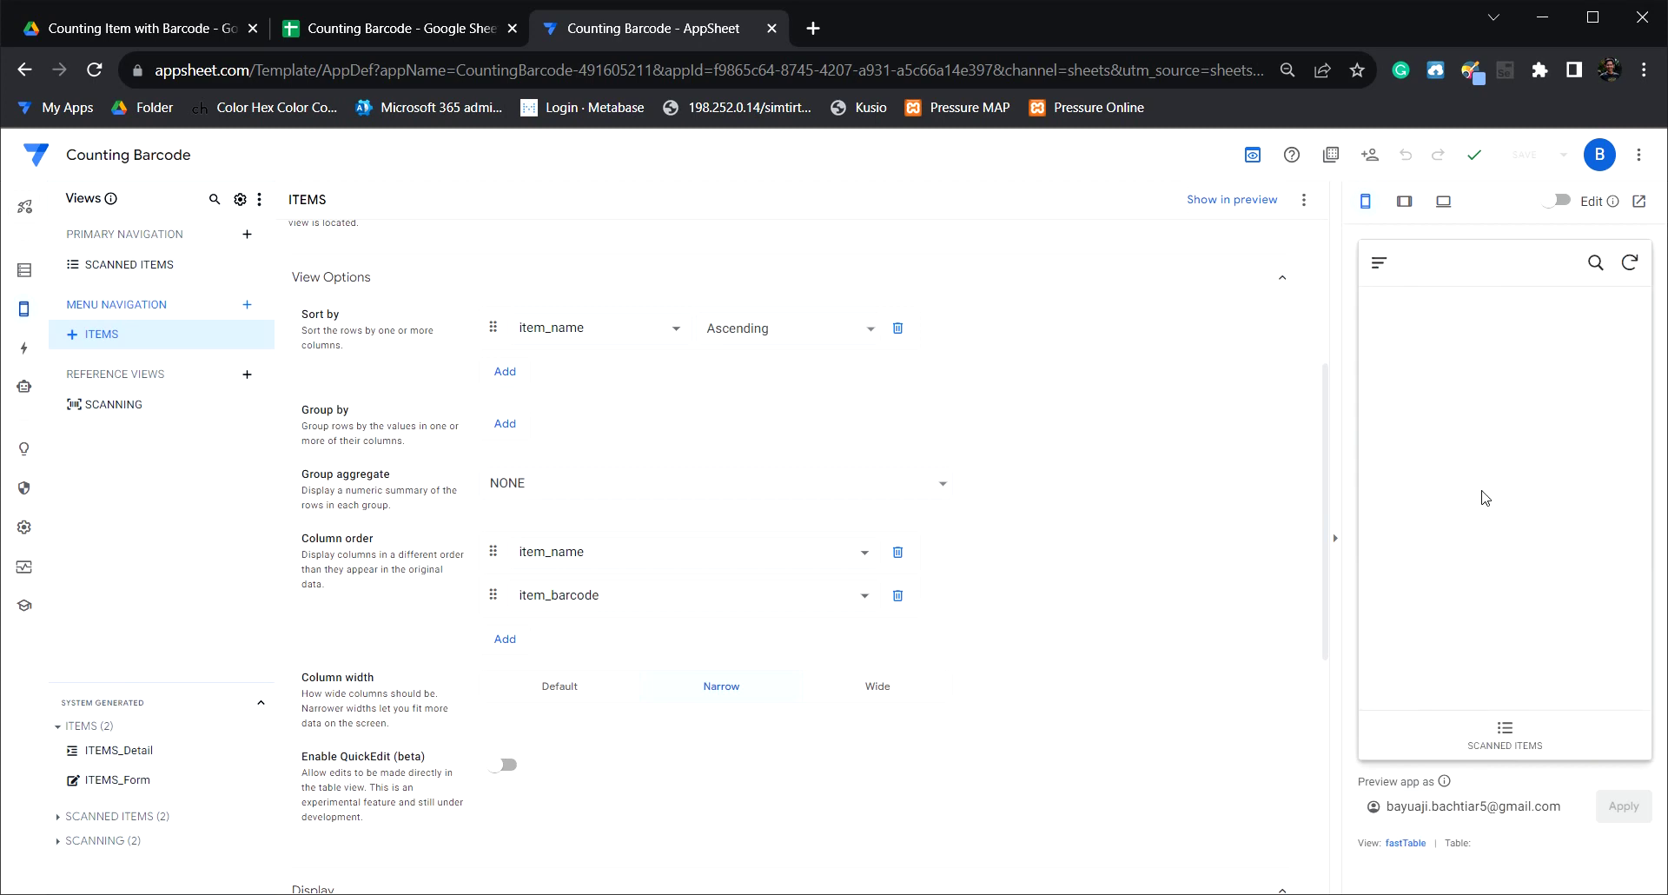
{"action": "left_click", "coordinate": [1381, 267]}
{"action": "left_click", "coordinate": [1415, 343]}
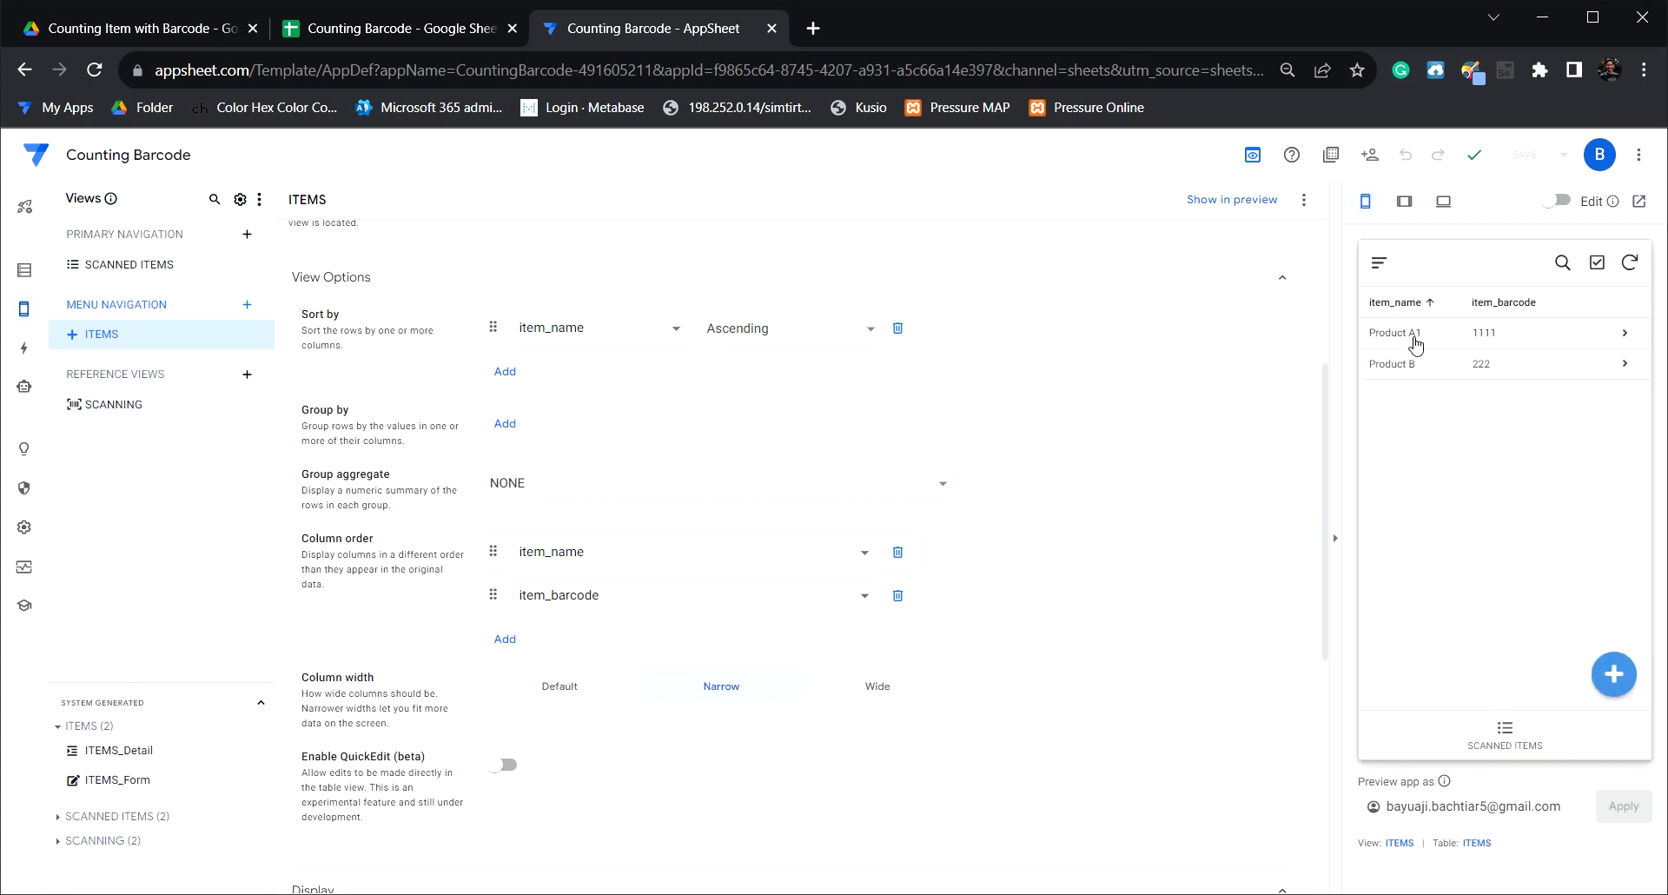
{"action": "left_click", "coordinate": [1513, 745]}
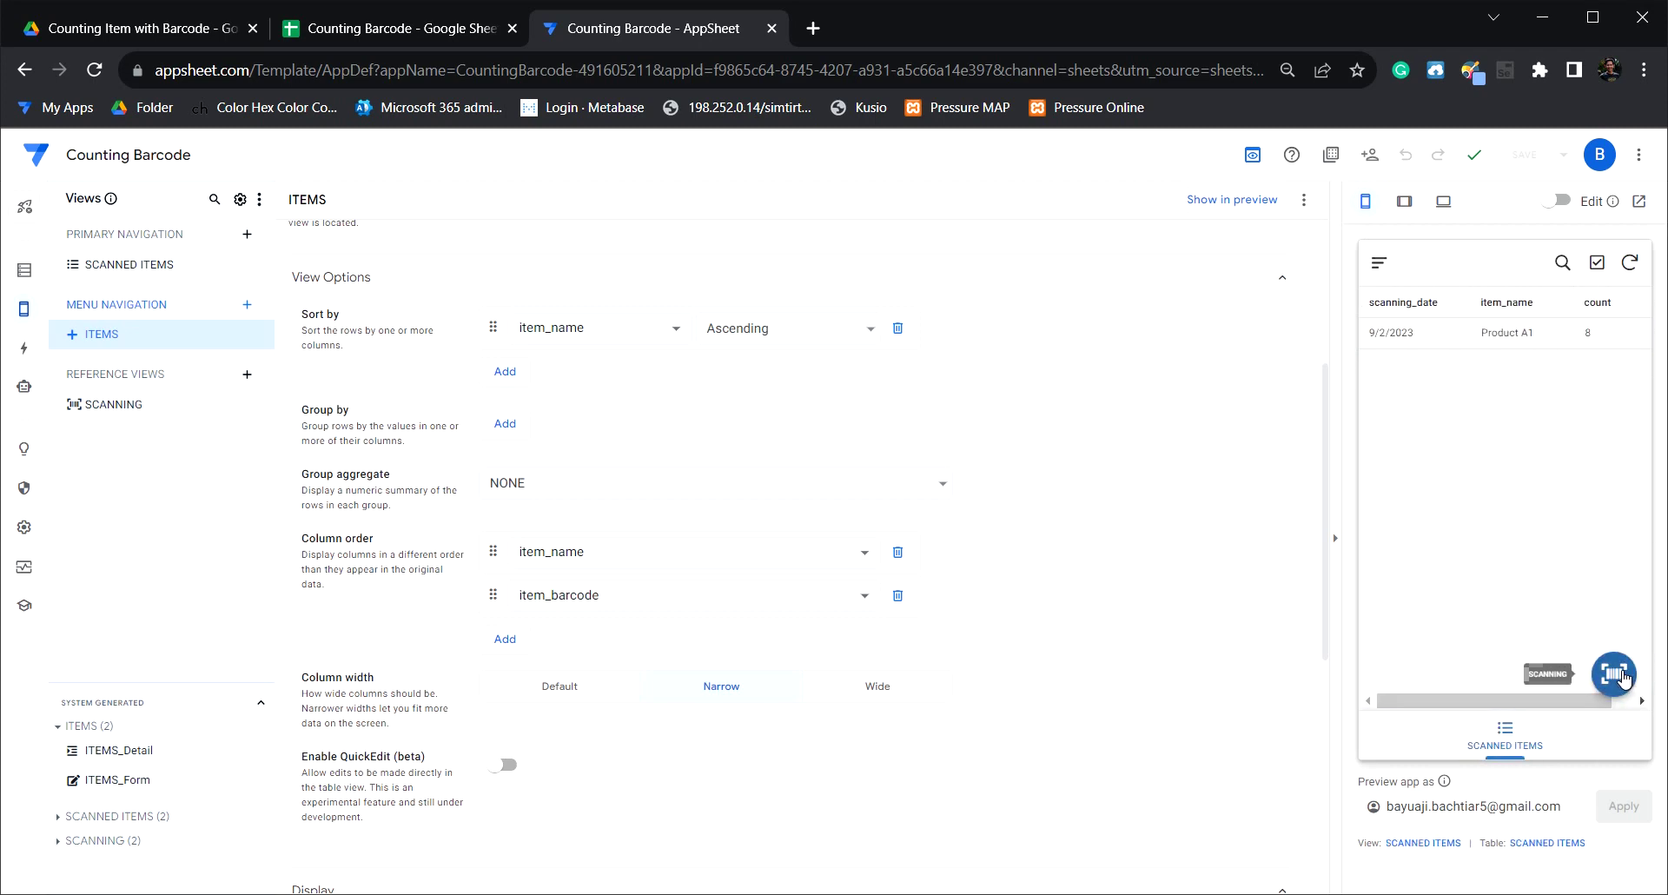
Record two scans of barcode 222 and close the empty form to view Product B at 2.
{"action": "left_click", "coordinate": [1613, 673]}
{"action": "left_click", "coordinate": [1459, 359]}
{"action": "left_click", "coordinate": [1458, 359]}
{"action": "type", "text": "222"}
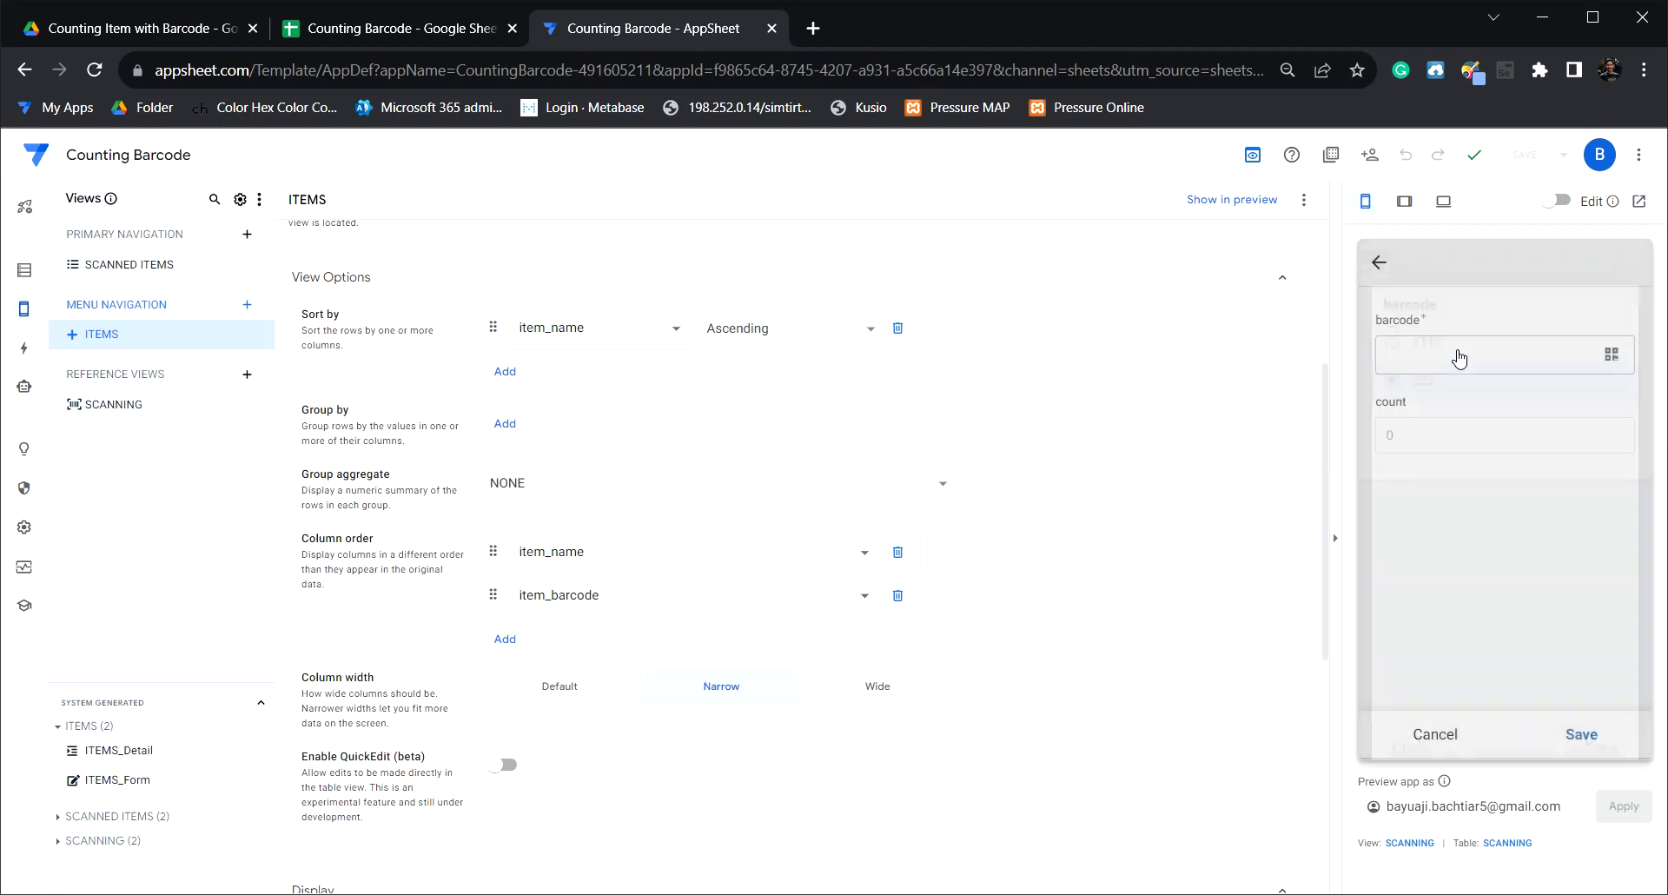
{"action": "left_click", "coordinate": [1581, 734]}
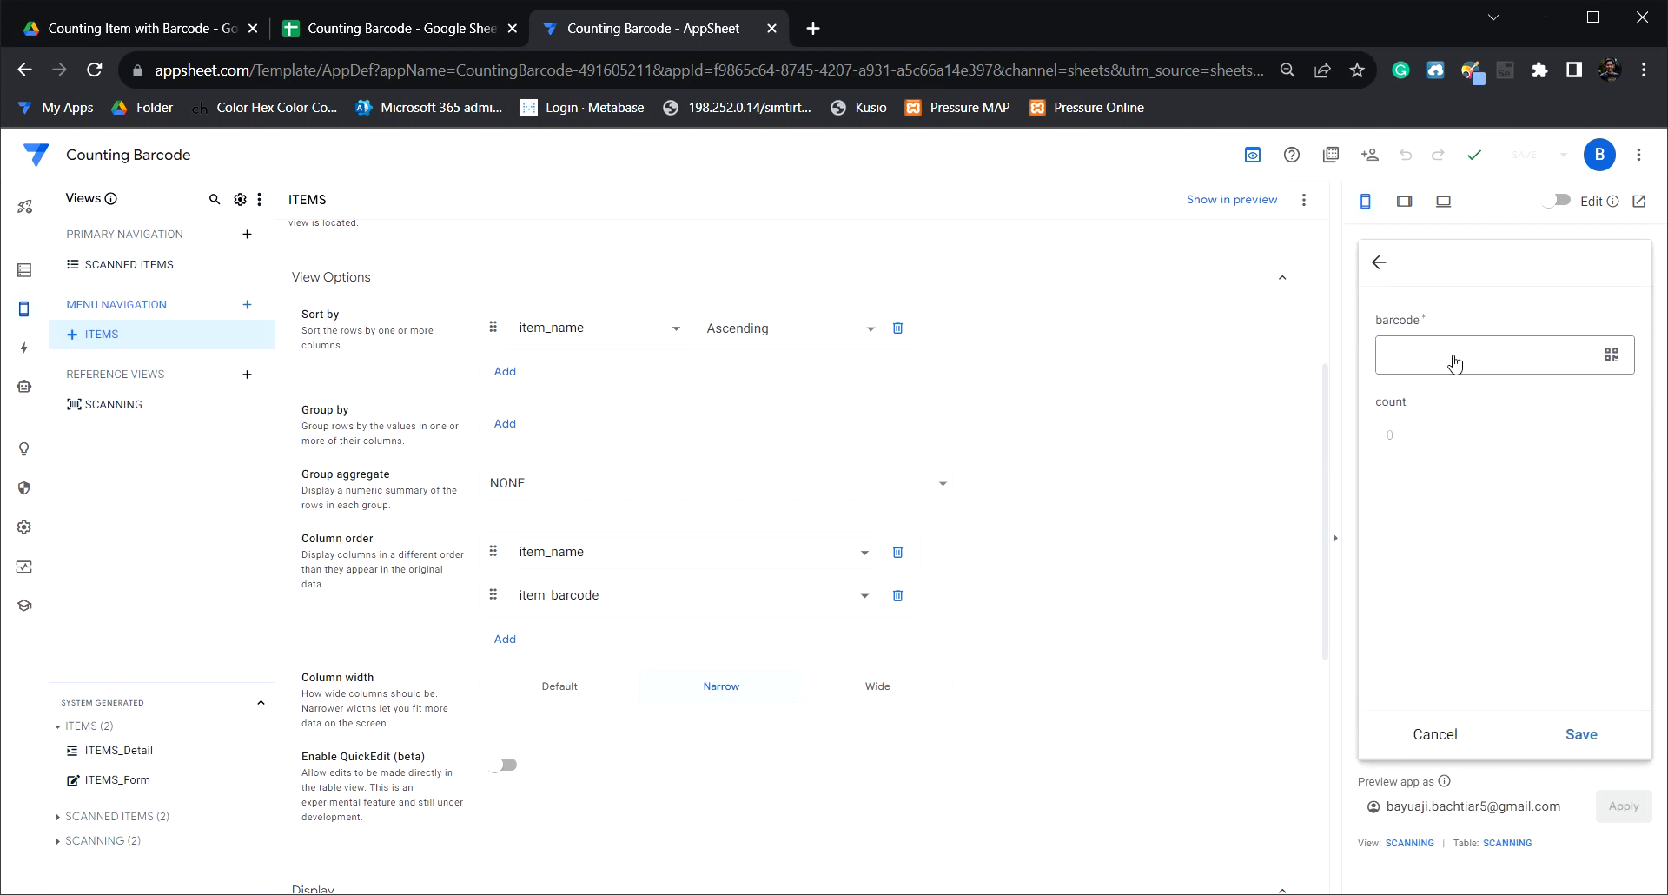
{"action": "left_click", "coordinate": [1453, 359]}
{"action": "left_click", "coordinate": [1453, 356]}
{"action": "type", "text": "222"}
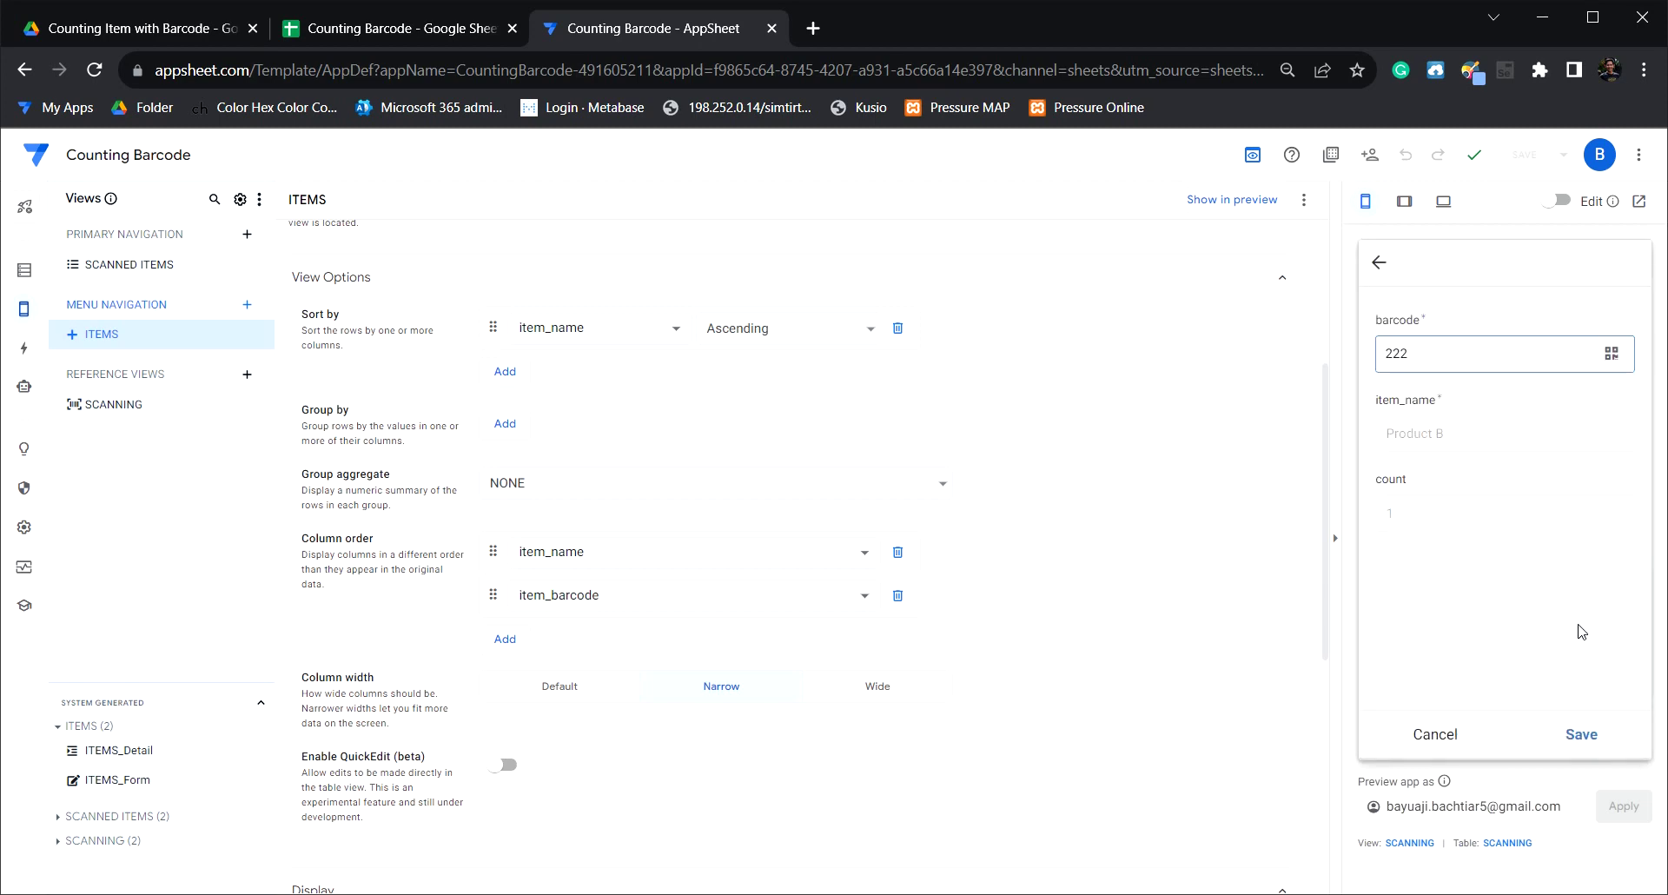
{"action": "left_click", "coordinate": [1594, 736]}
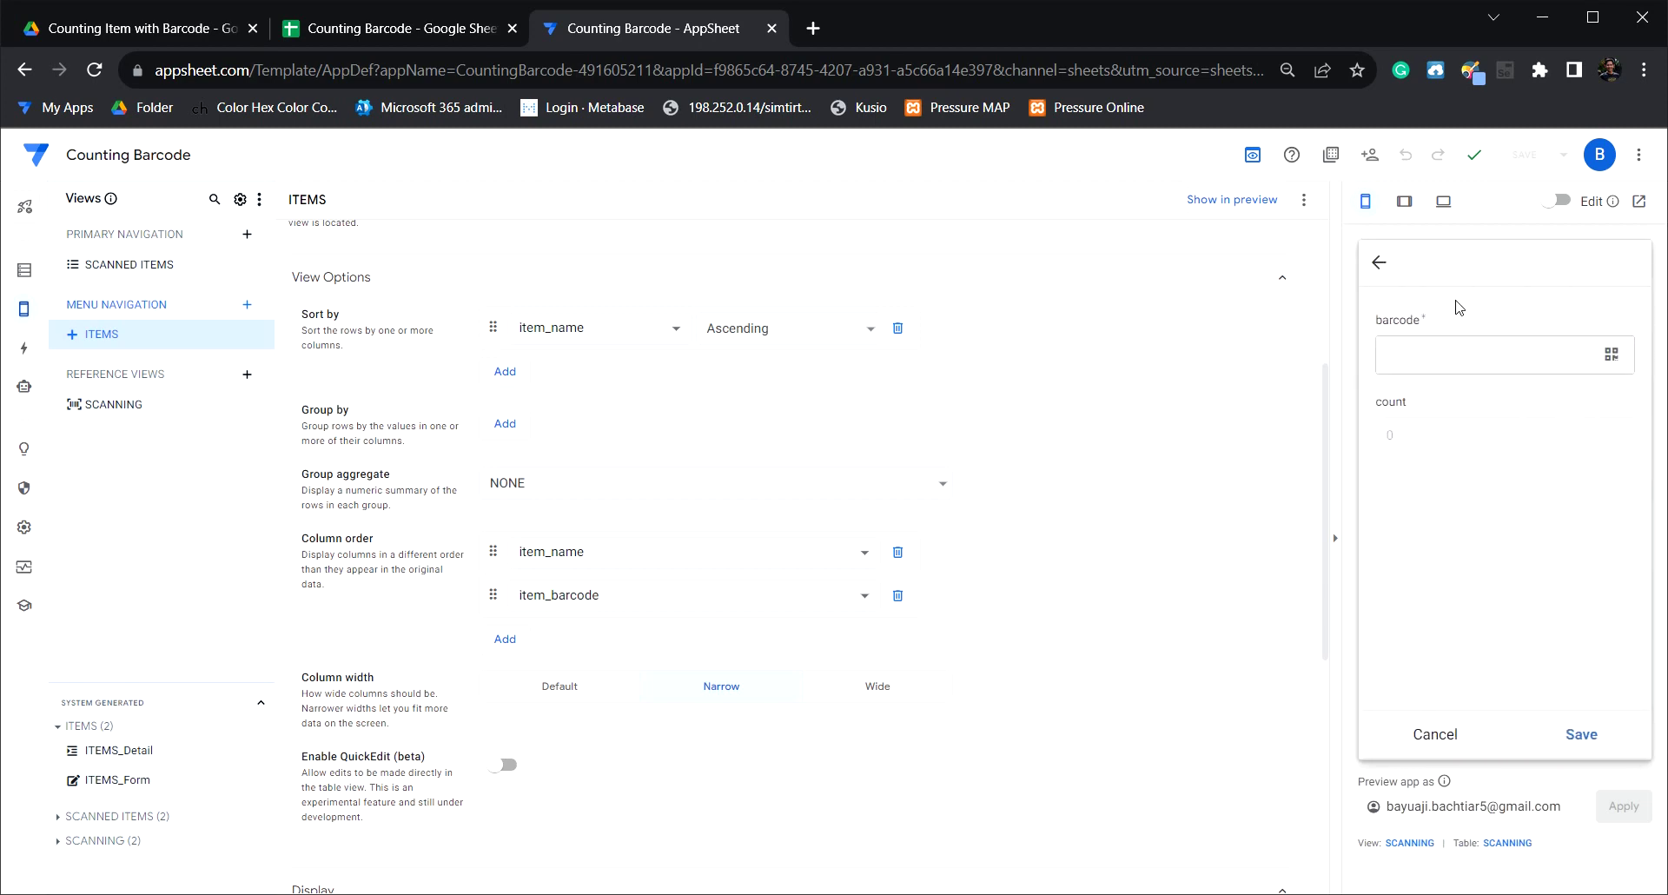
{"action": "left_click", "coordinate": [1381, 265]}
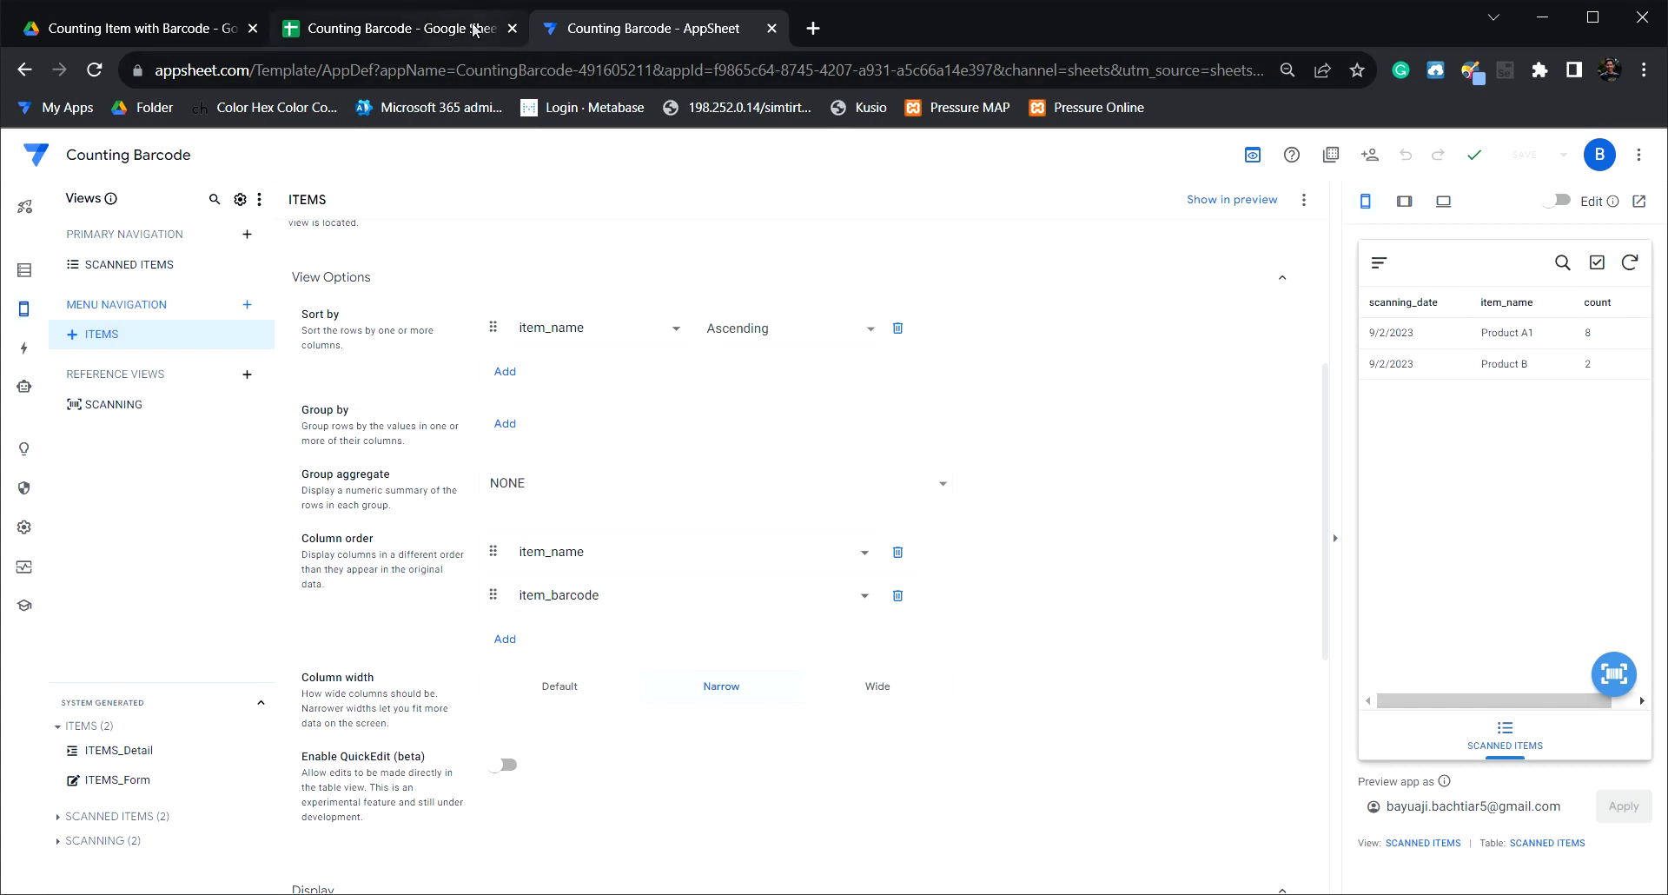
{"action": "left_click", "coordinate": [391, 28]}
{"action": "left_click", "coordinate": [500, 396]}
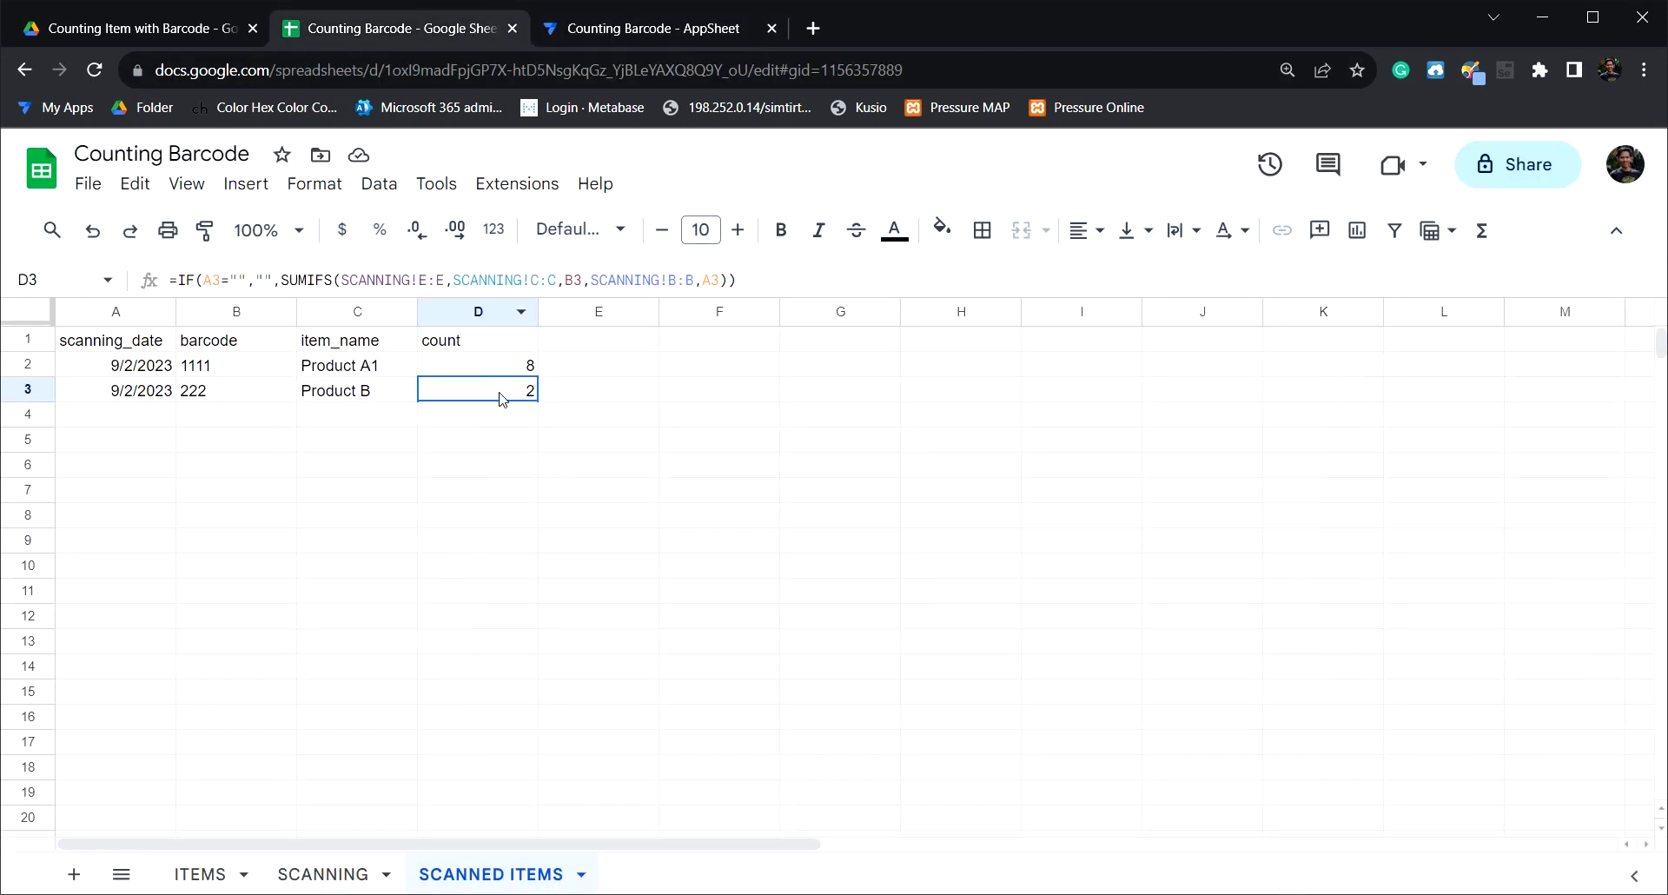
{"action": "left_click", "coordinate": [345, 873]}
{"action": "left_click_drag", "start_coordinate": [579, 574], "coordinate": [582, 596]}
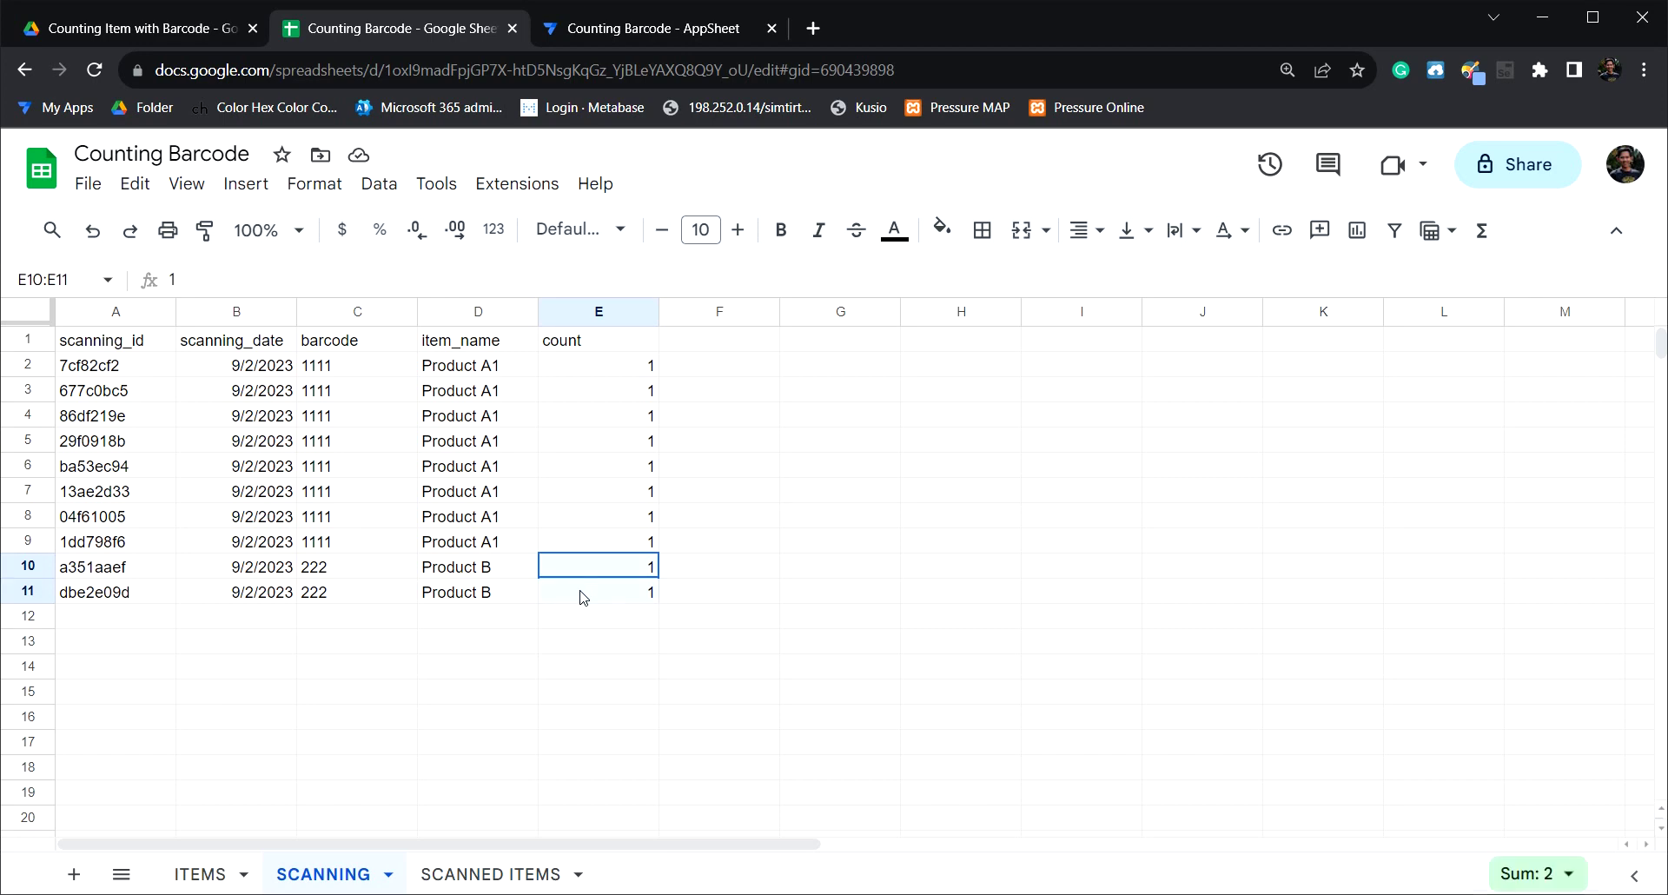
{"action": "left_click", "coordinate": [589, 691]}
{"action": "left_click", "coordinate": [608, 29]}
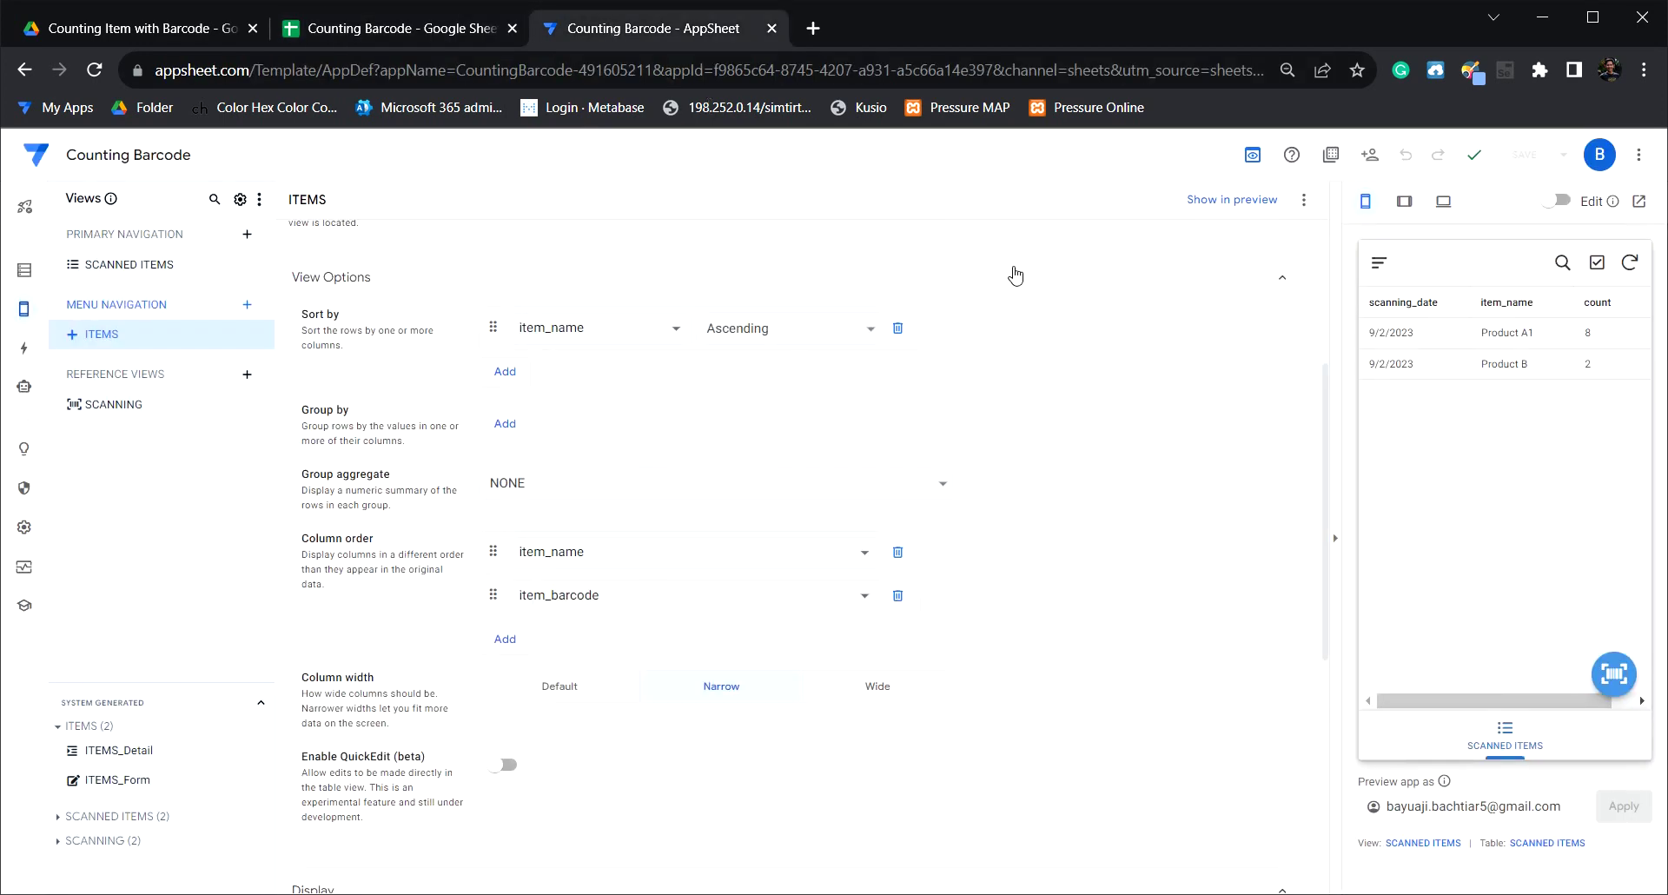